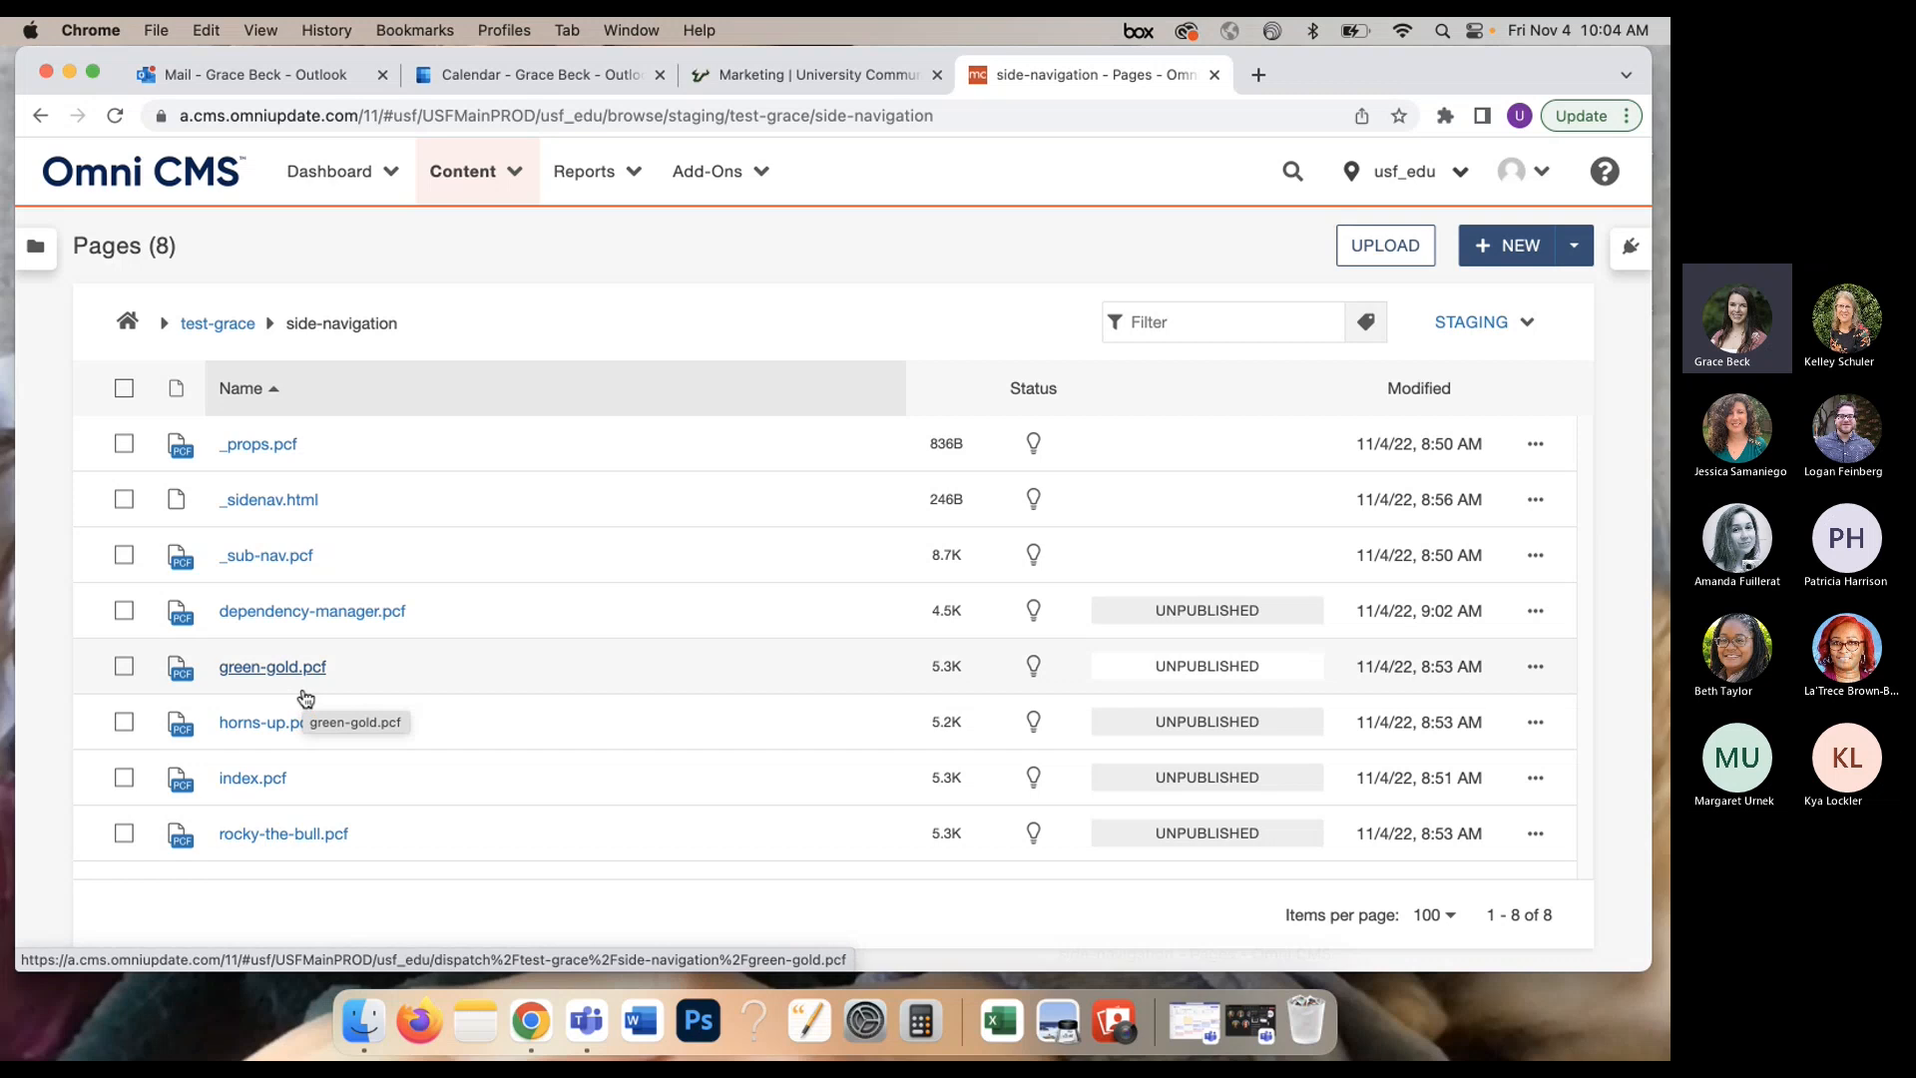
Step: Go up to the parent test folder and open its images folder
click(235, 327)
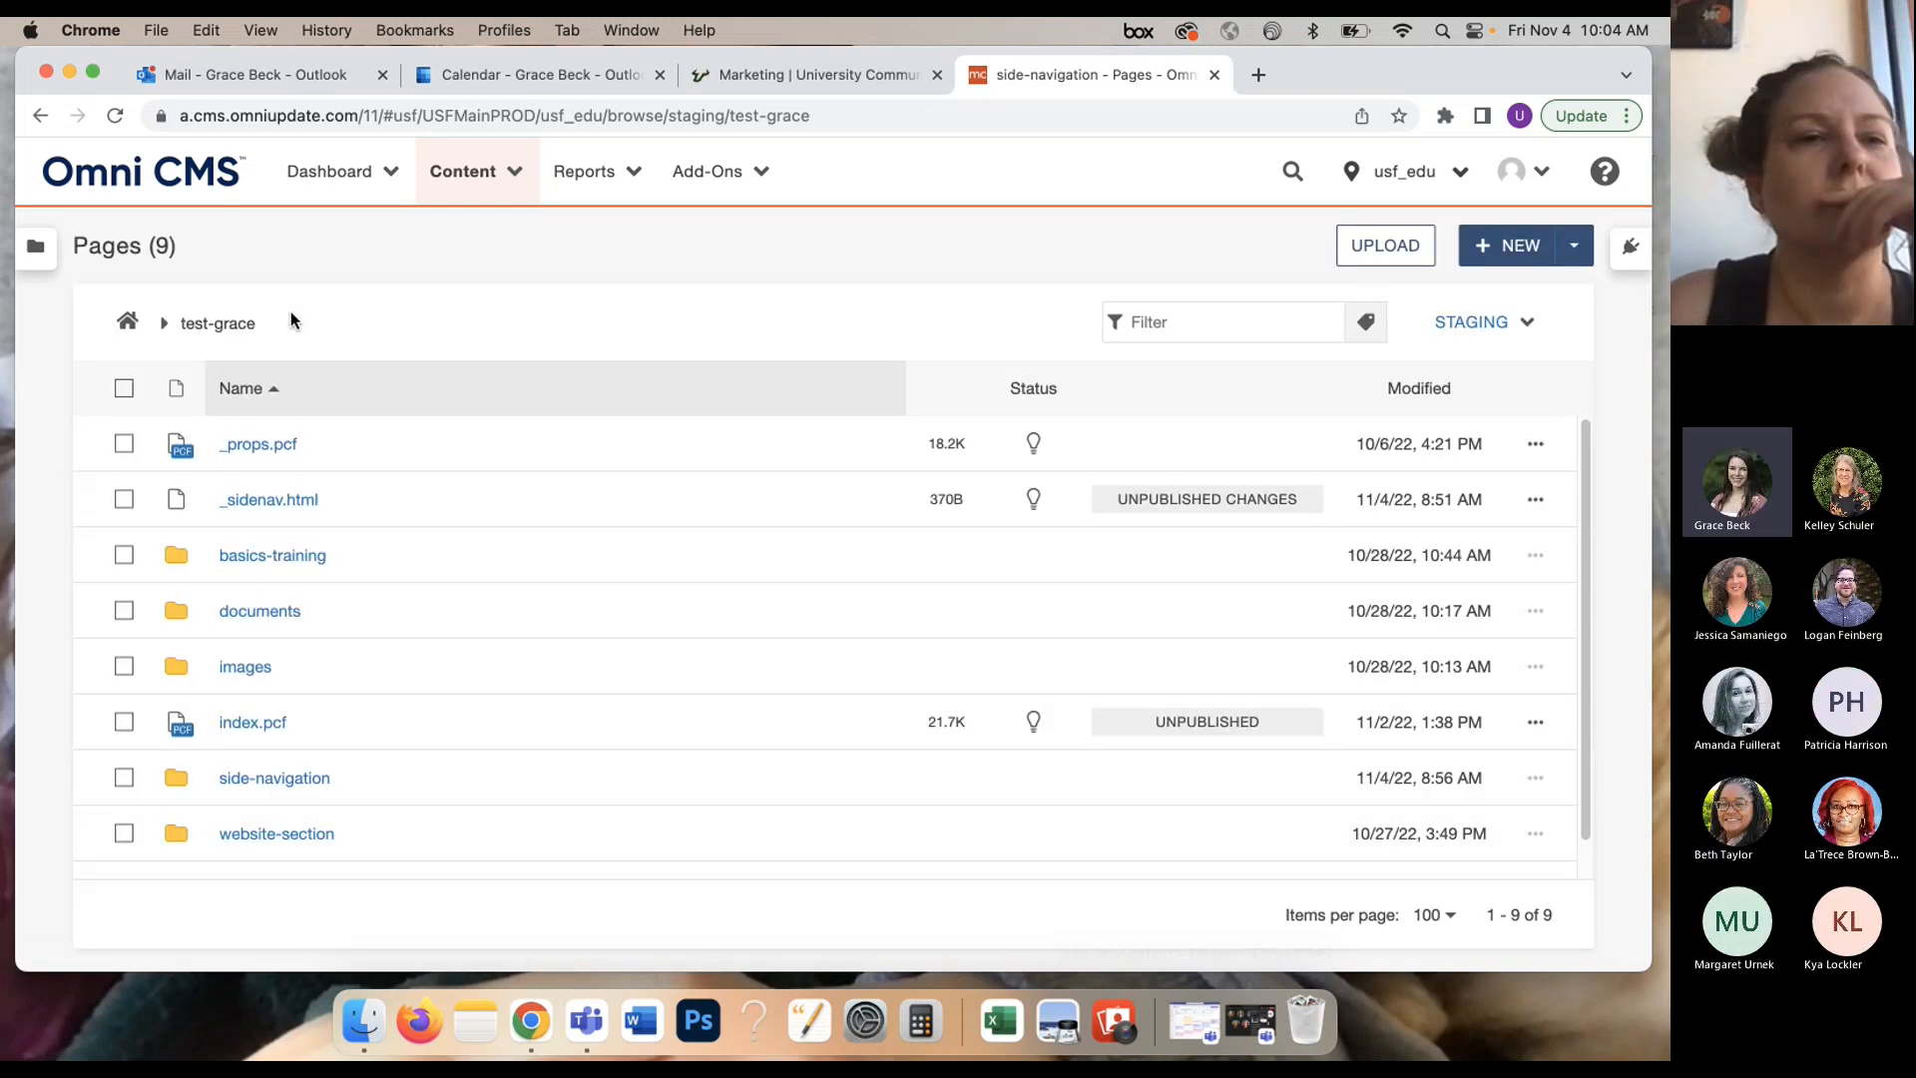
scroll(448, 788, down, 1)
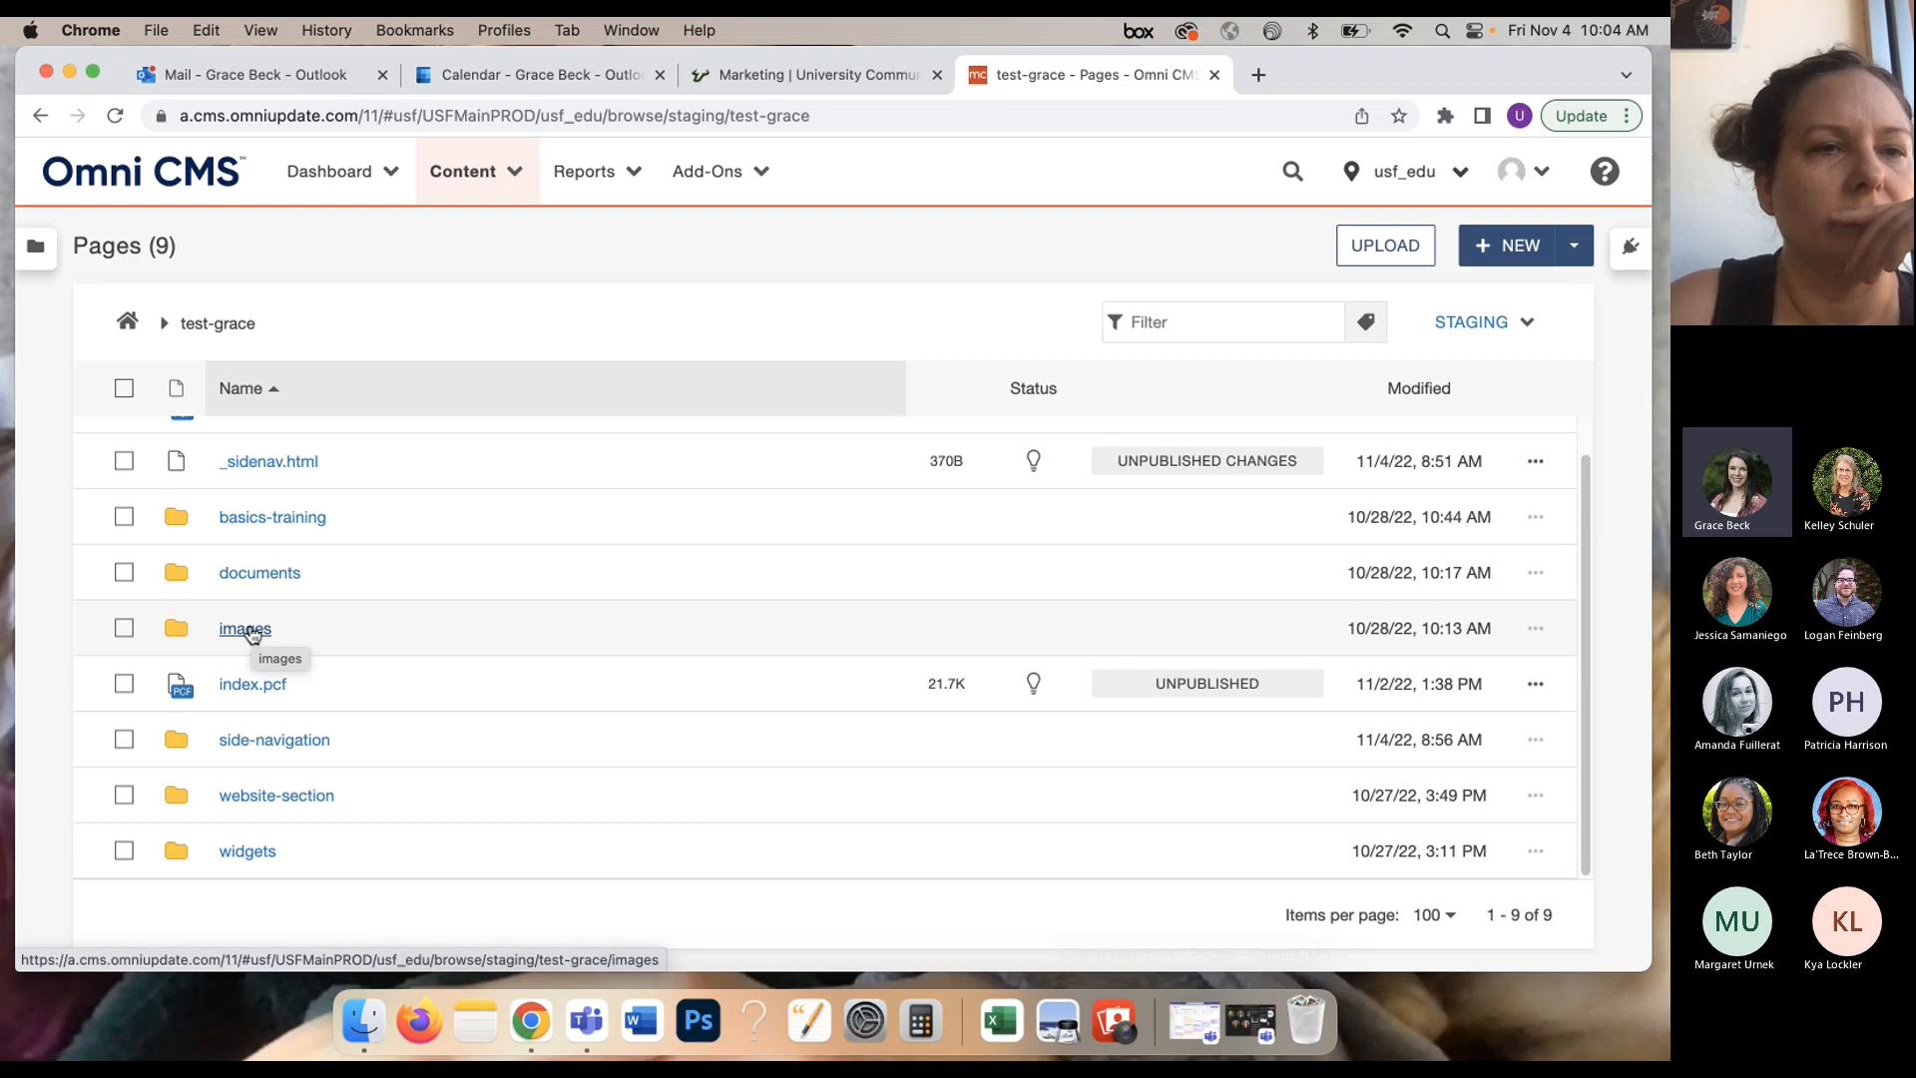
click(246, 629)
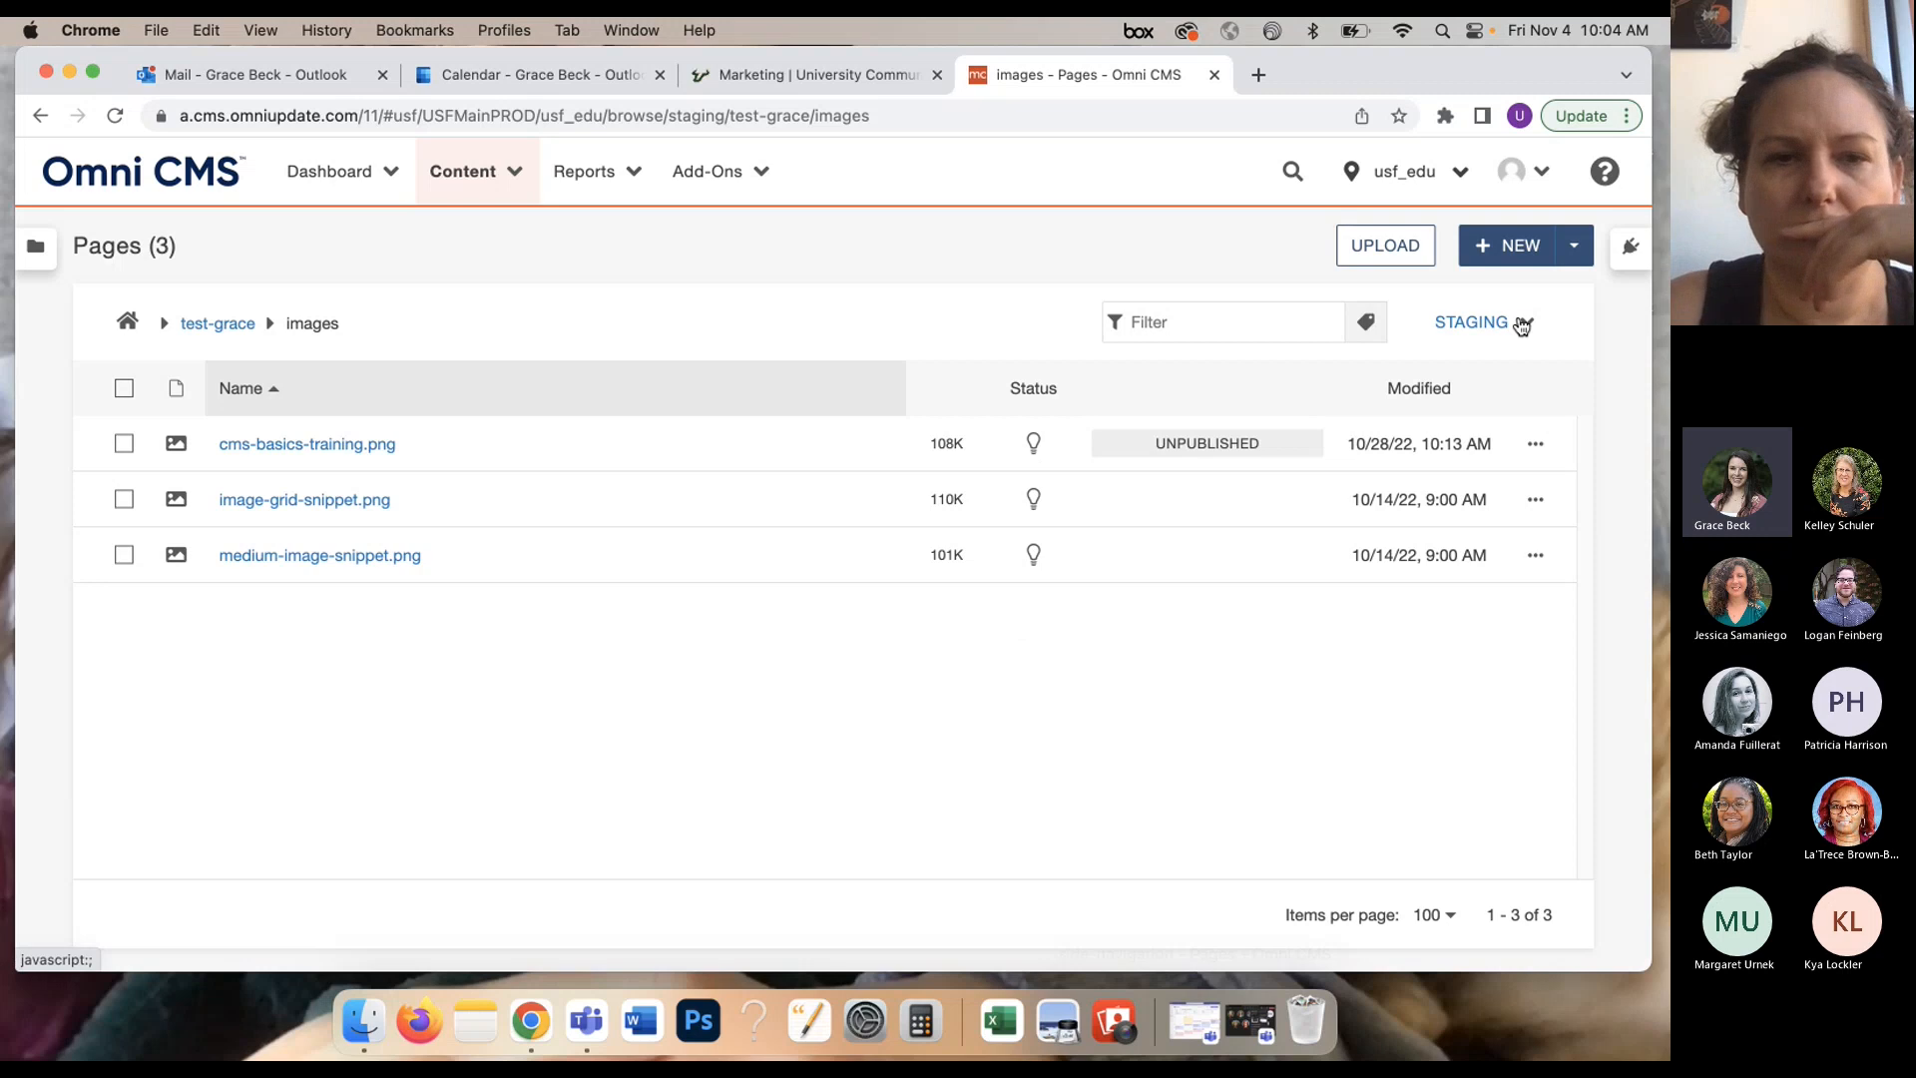
Step: Upload dependency-tag-workshop.png from the desktop's Side Navigation and Dependency Manager folder into the images folder
click(1407, 249)
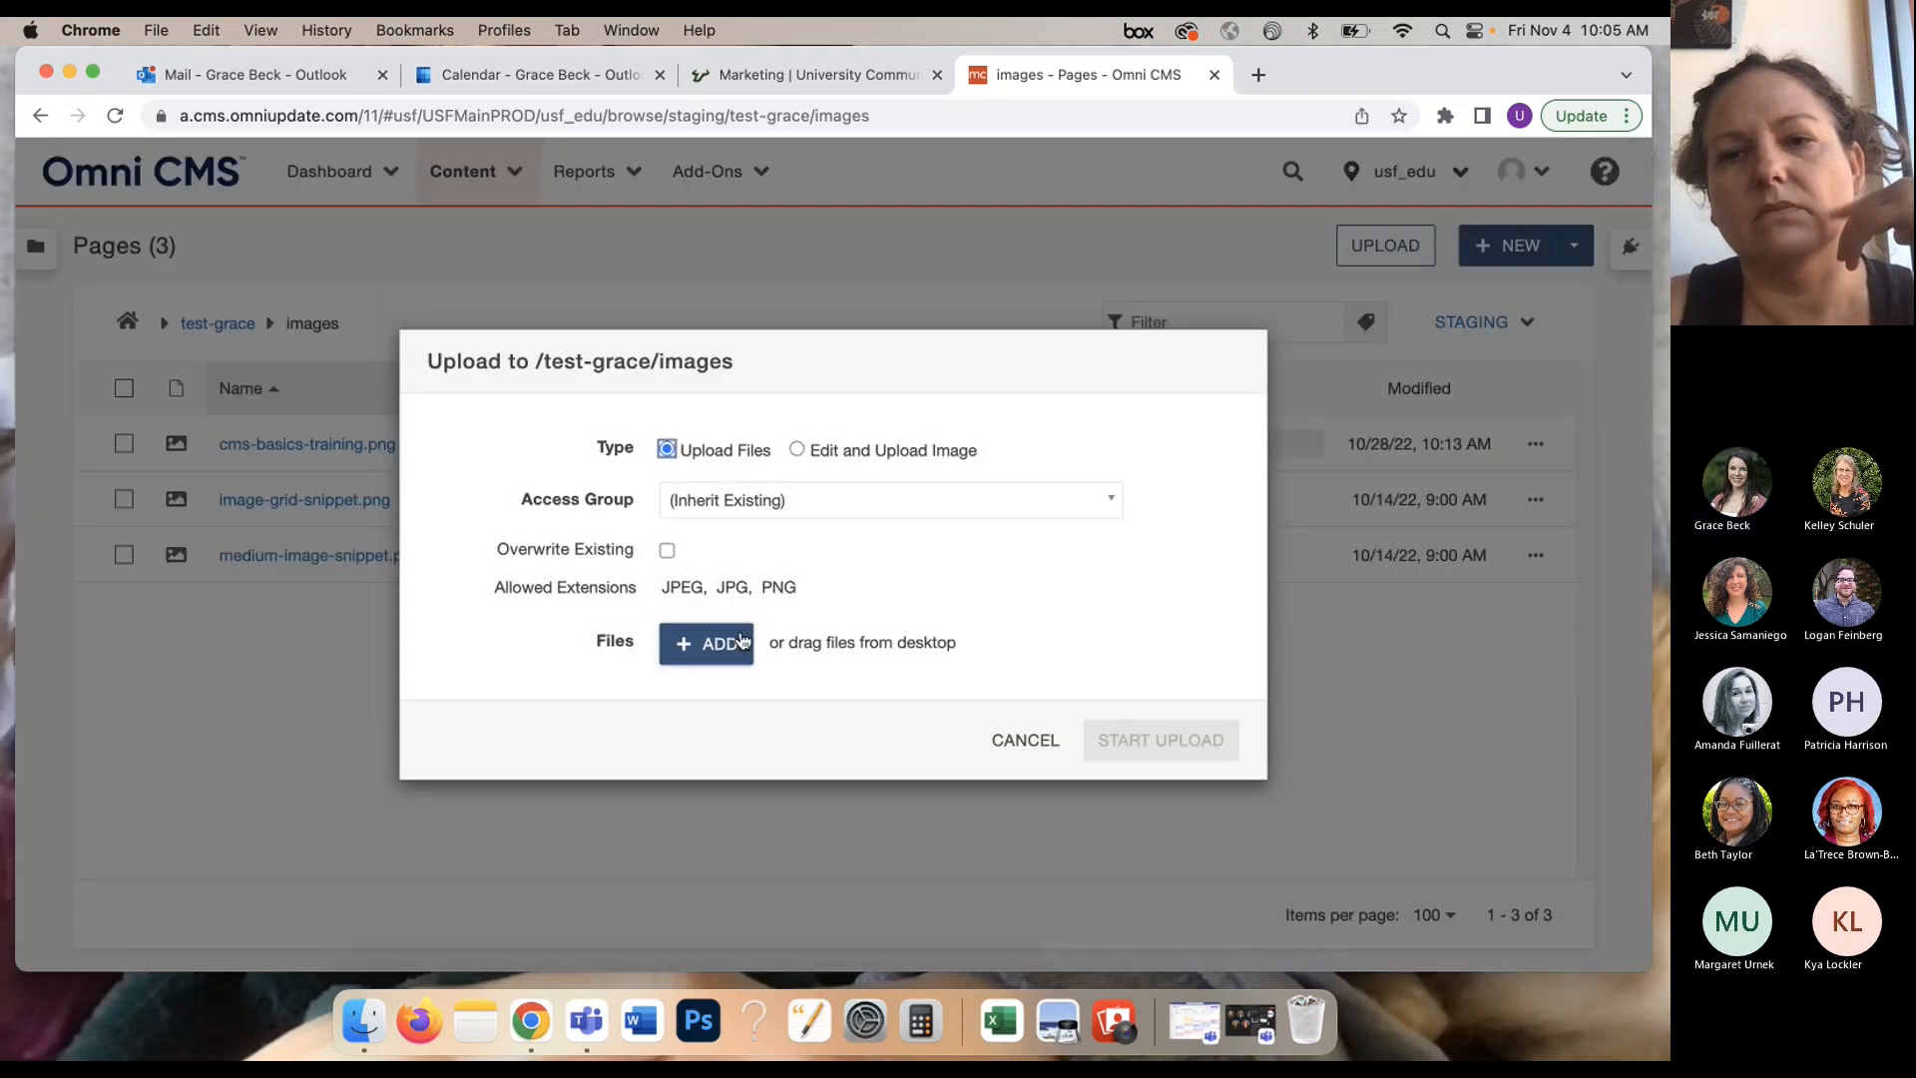
click(741, 641)
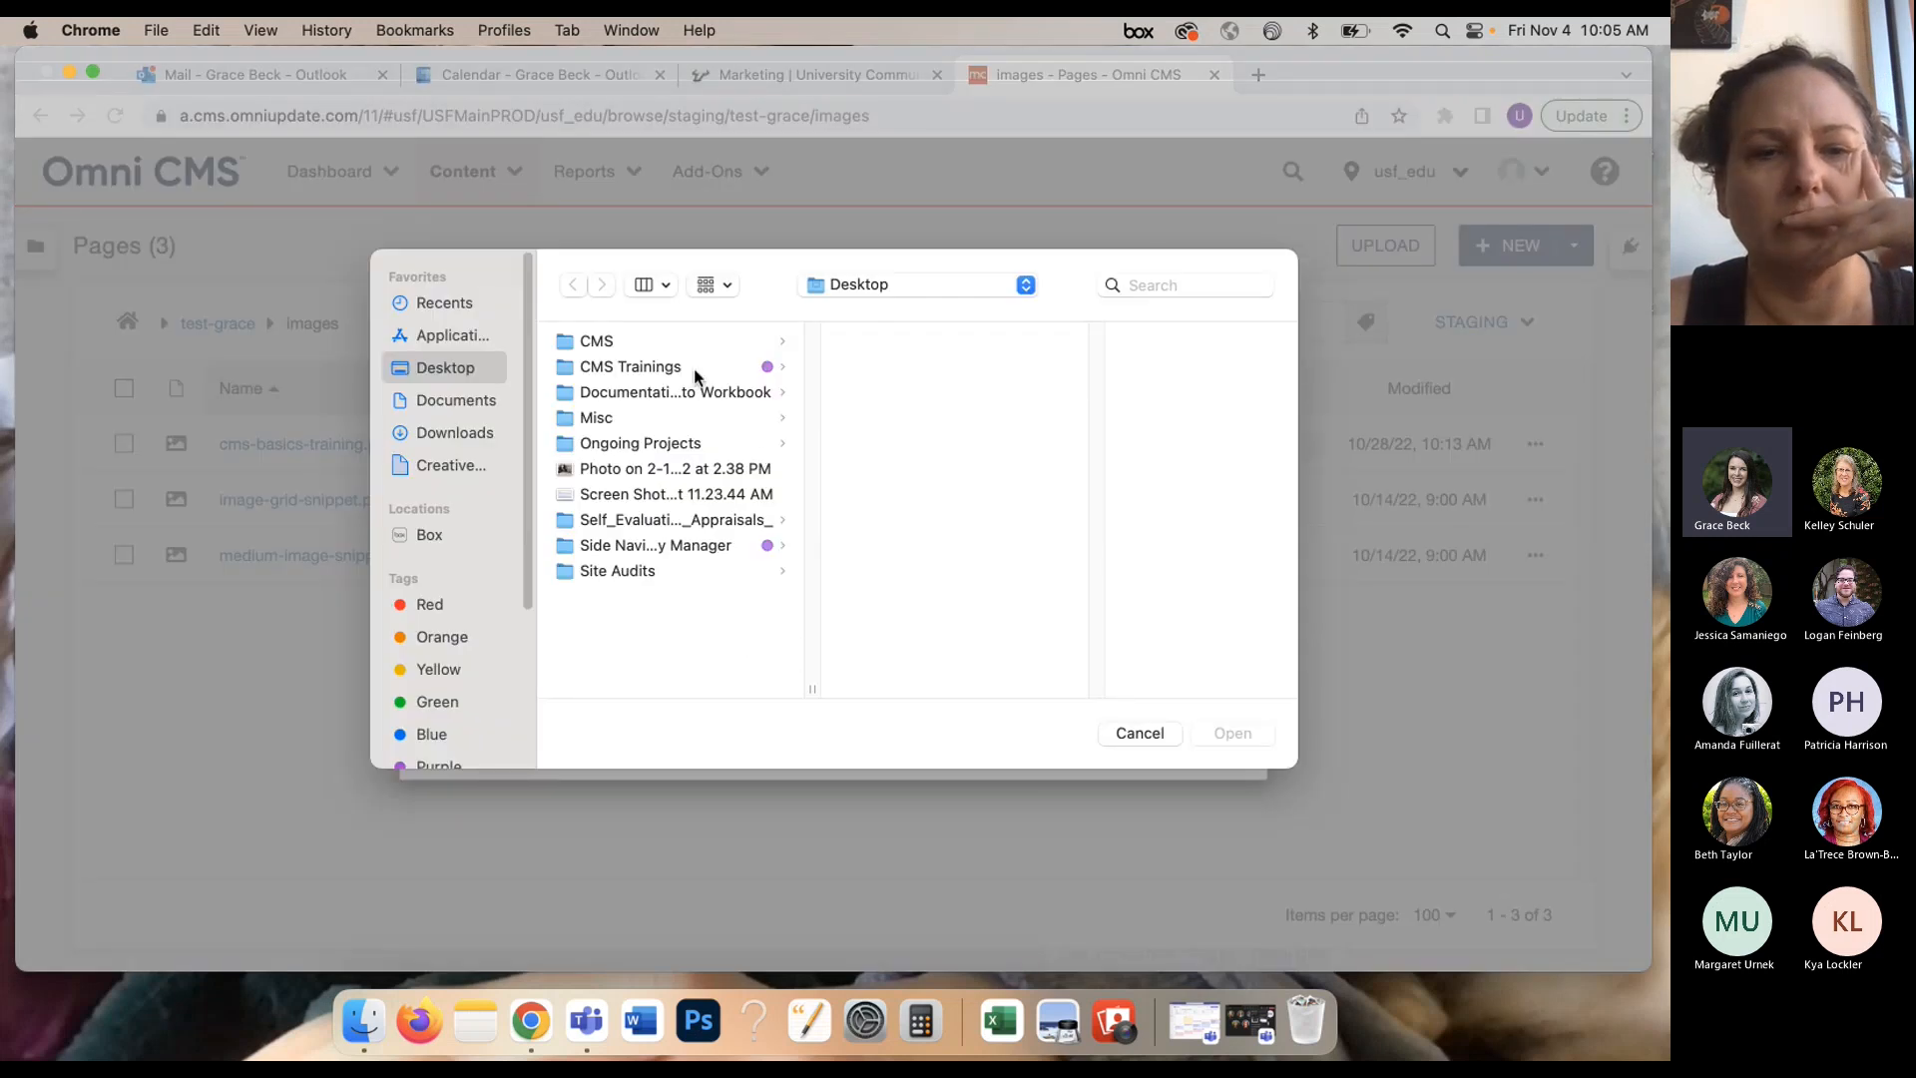
click(699, 545)
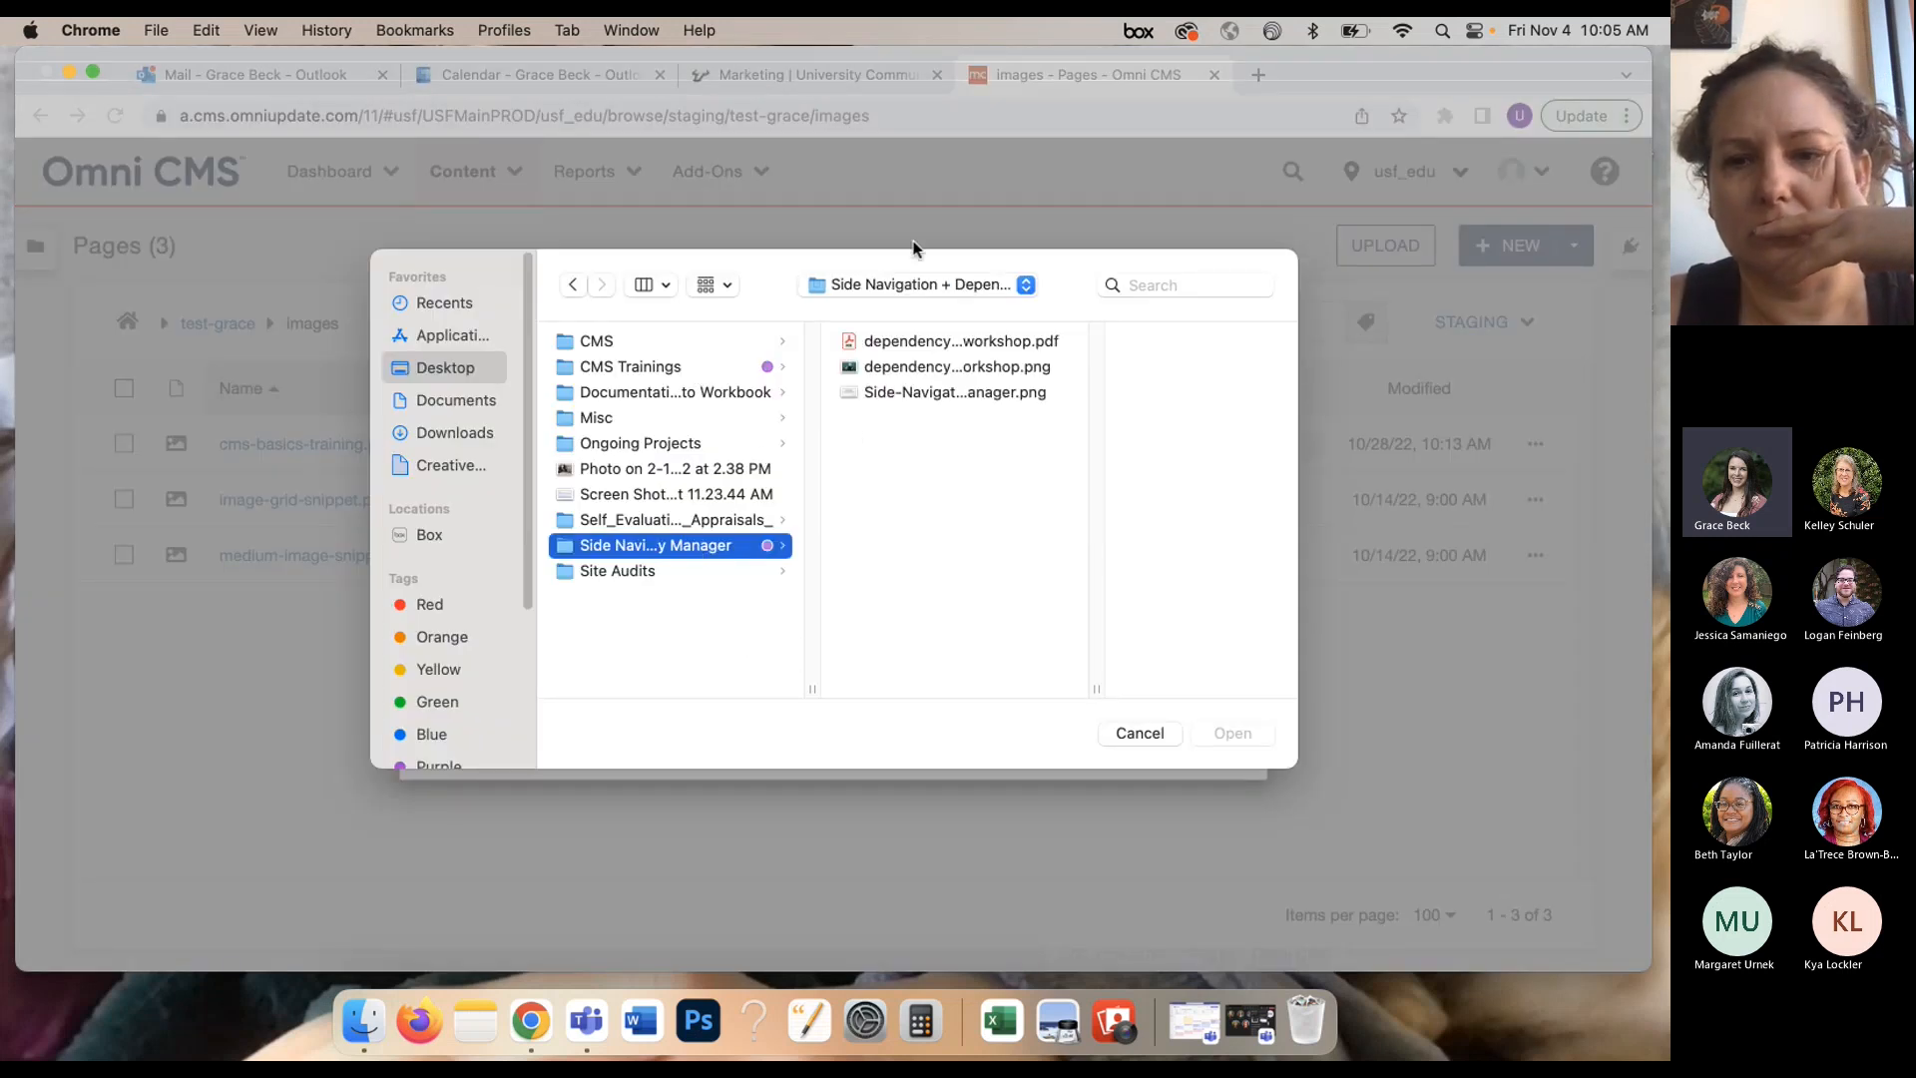
click(924, 369)
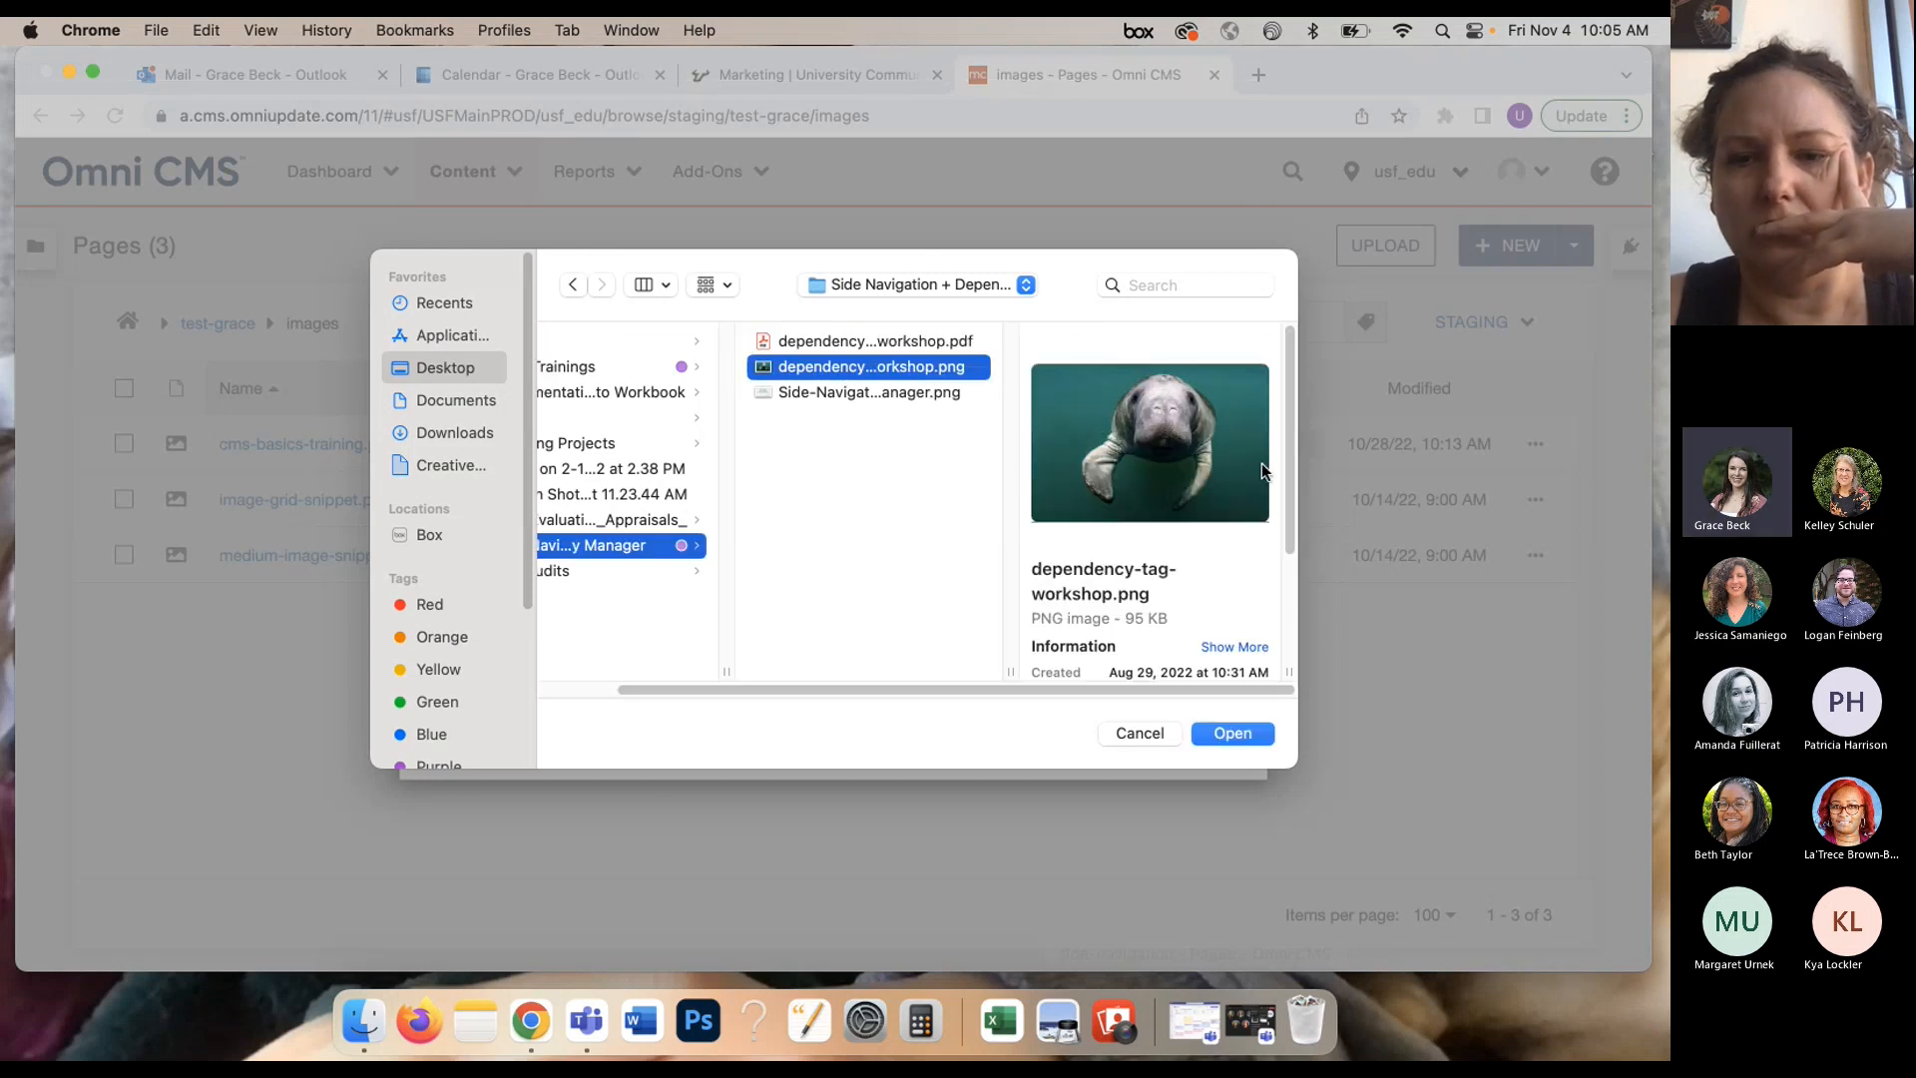
click(1226, 734)
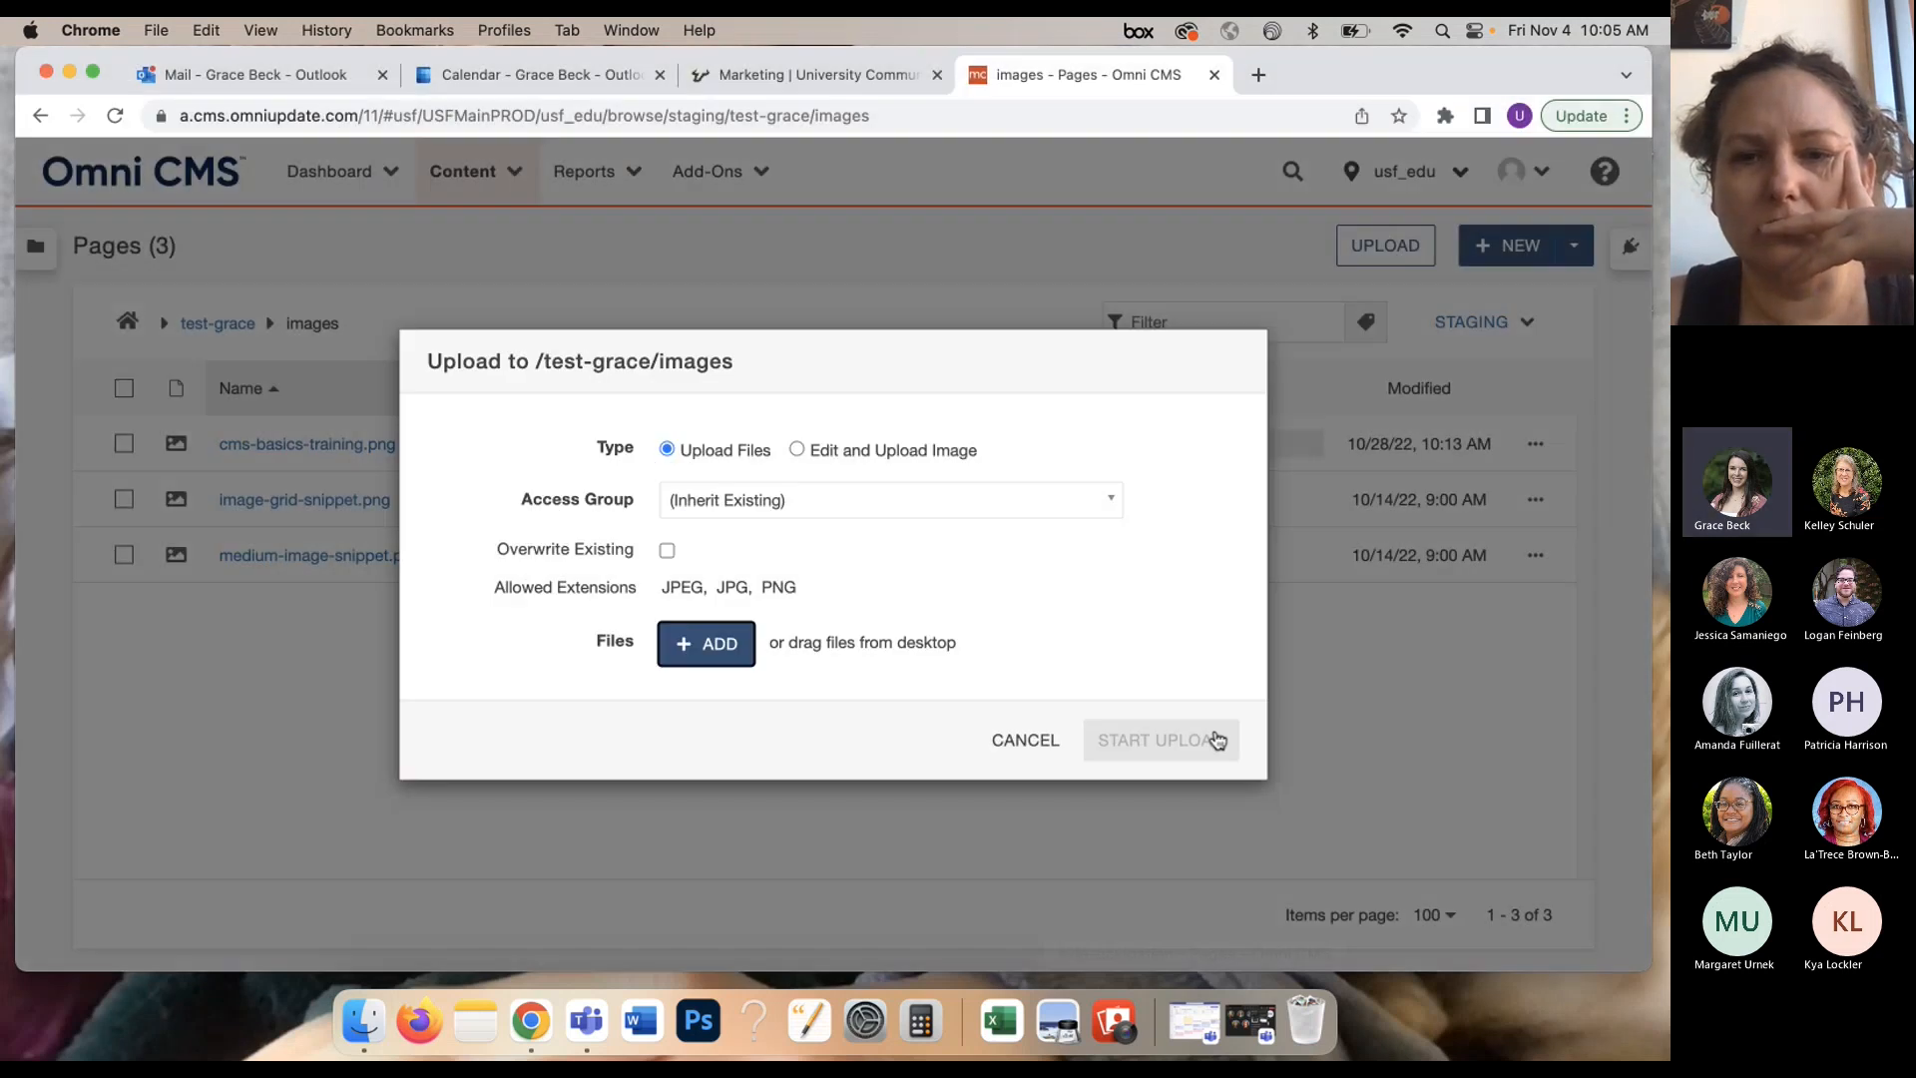
click(1148, 790)
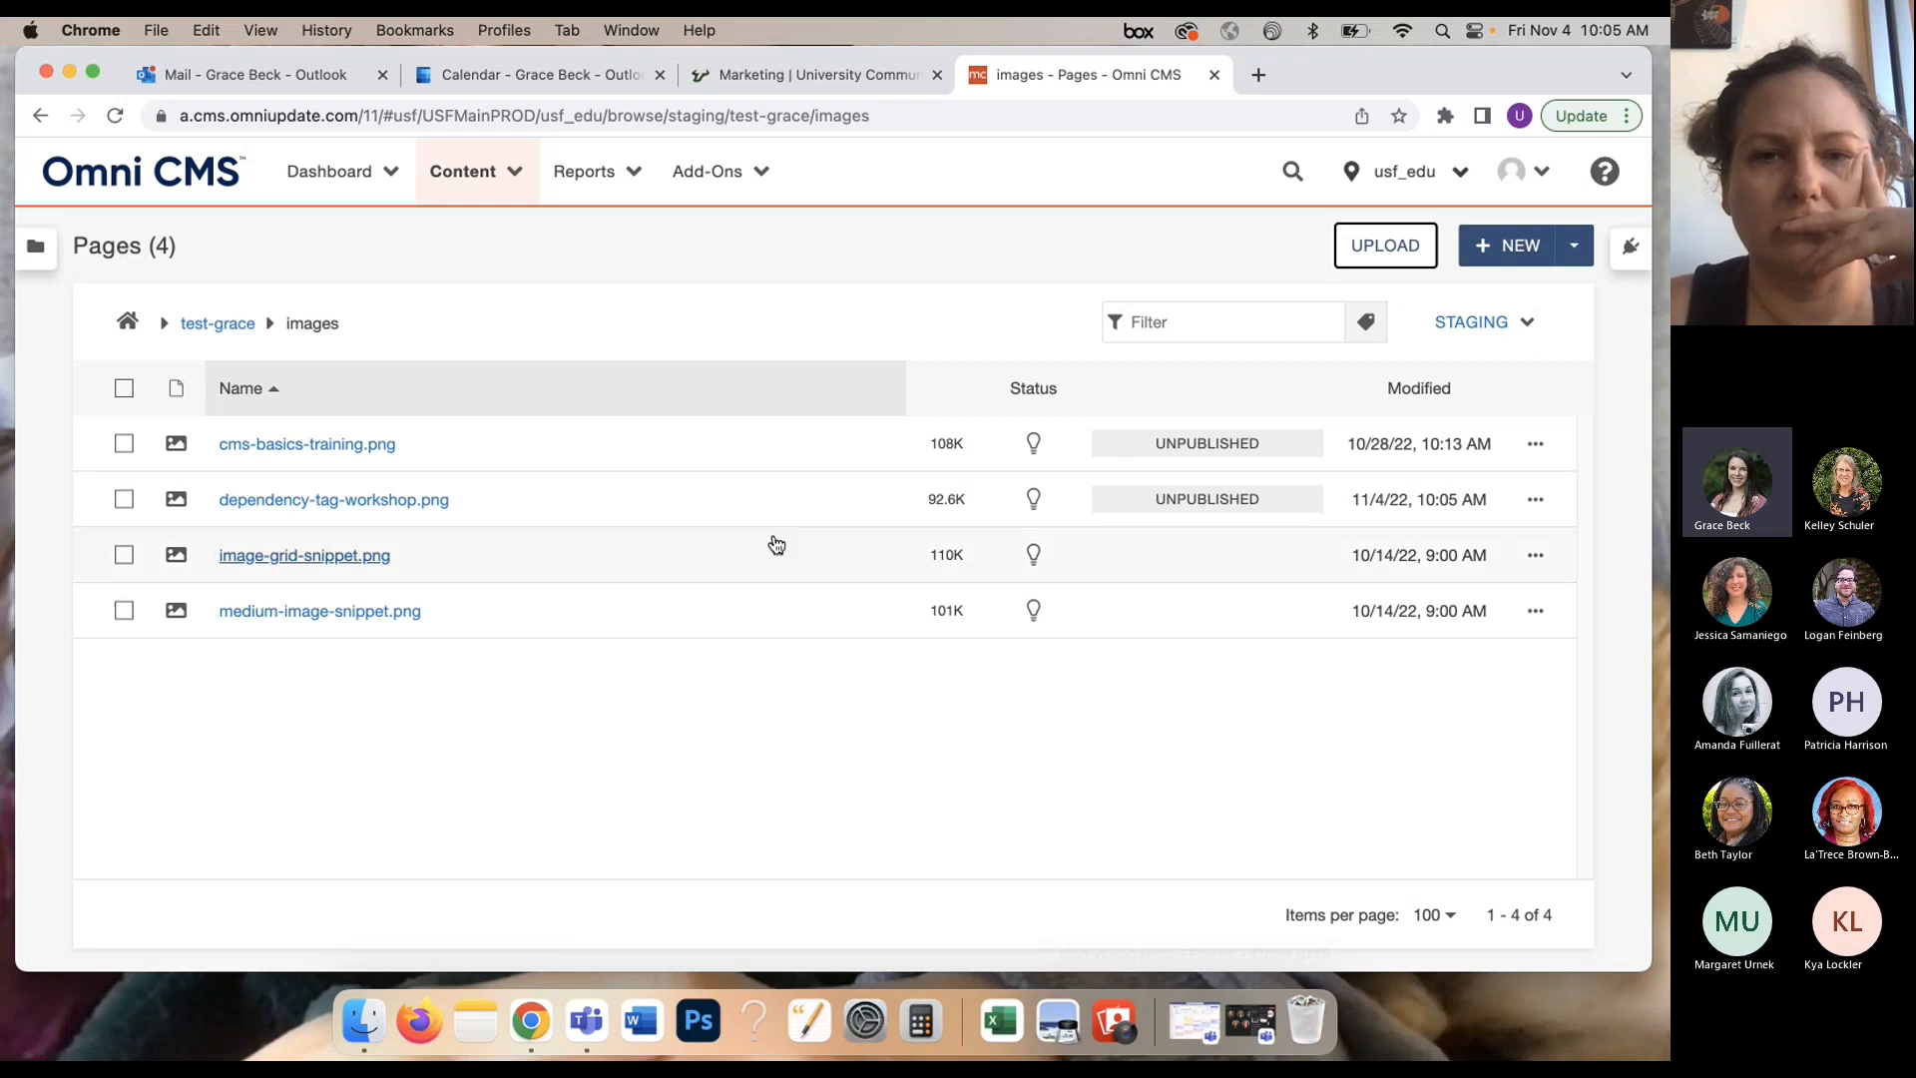
Step: Publish dependency-tag-workshop.png to the Test target and to the Production target
click(124, 498)
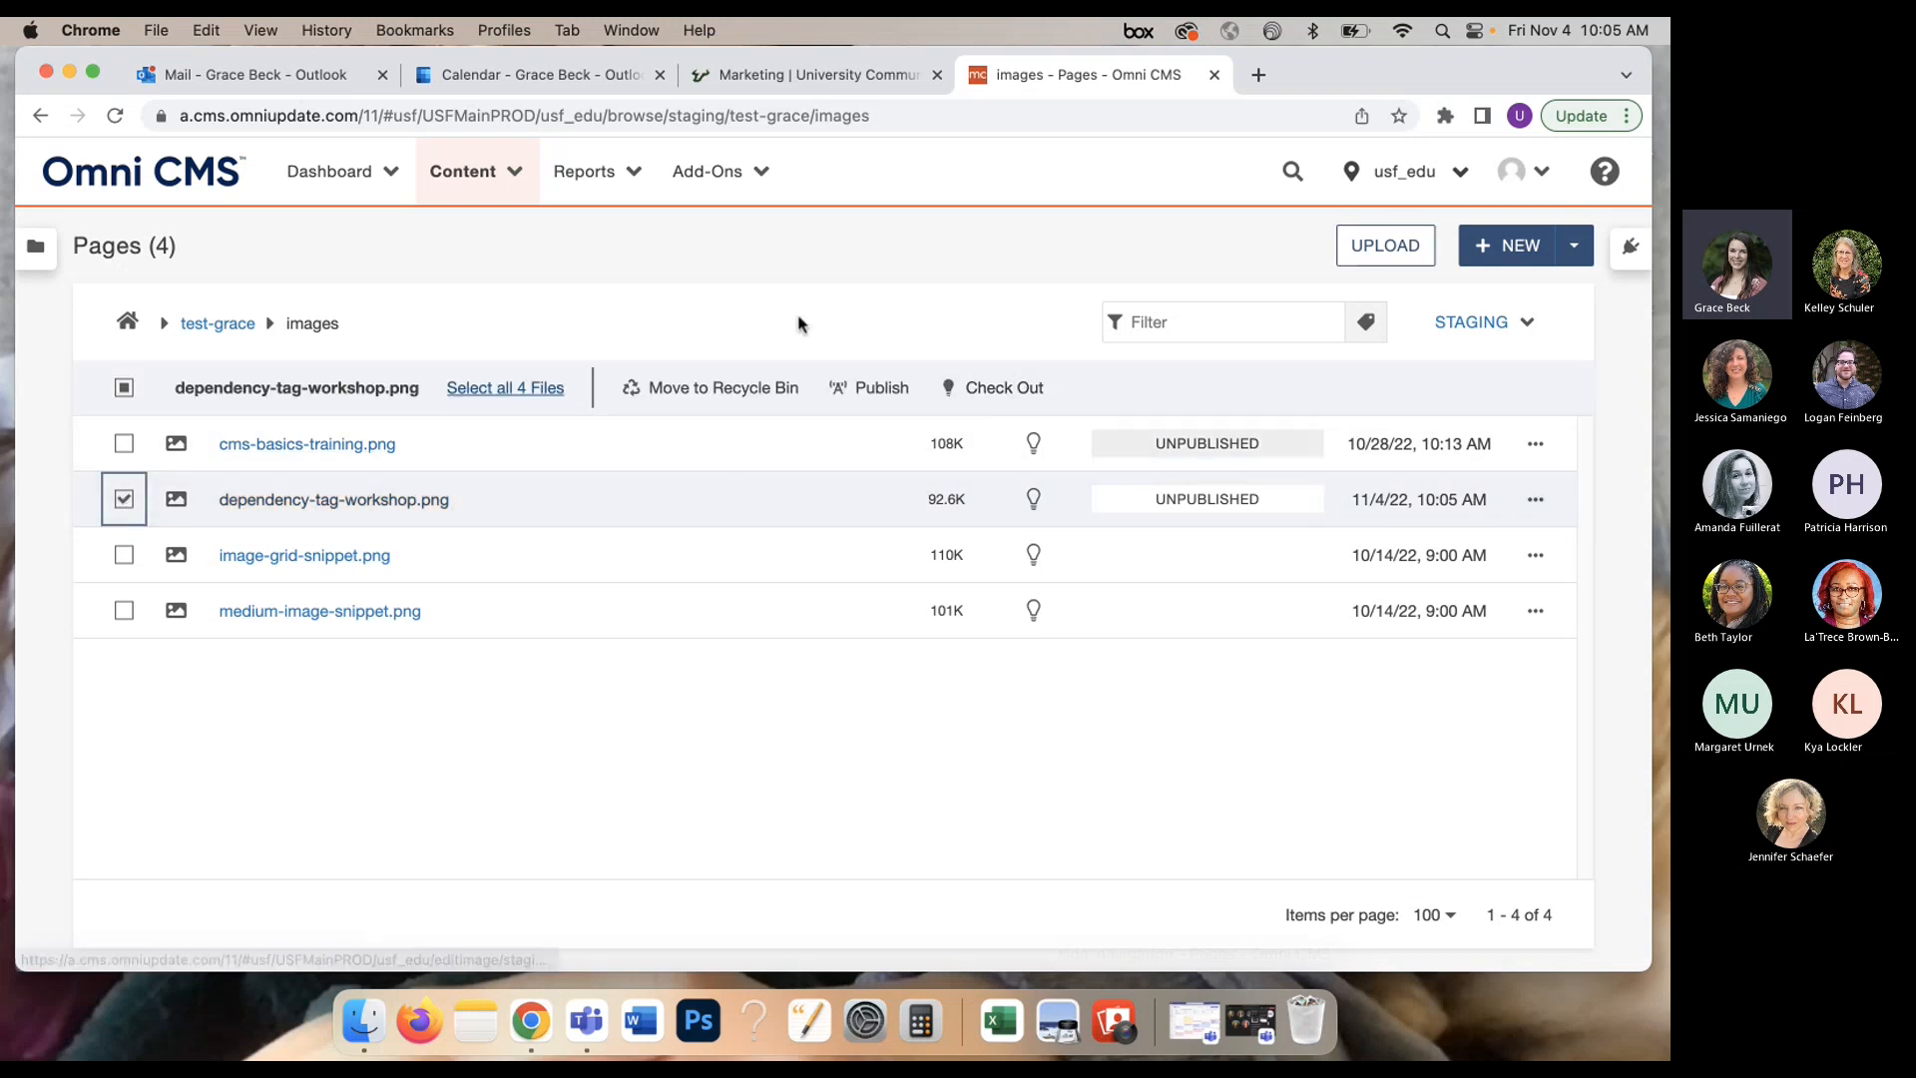
click(893, 410)
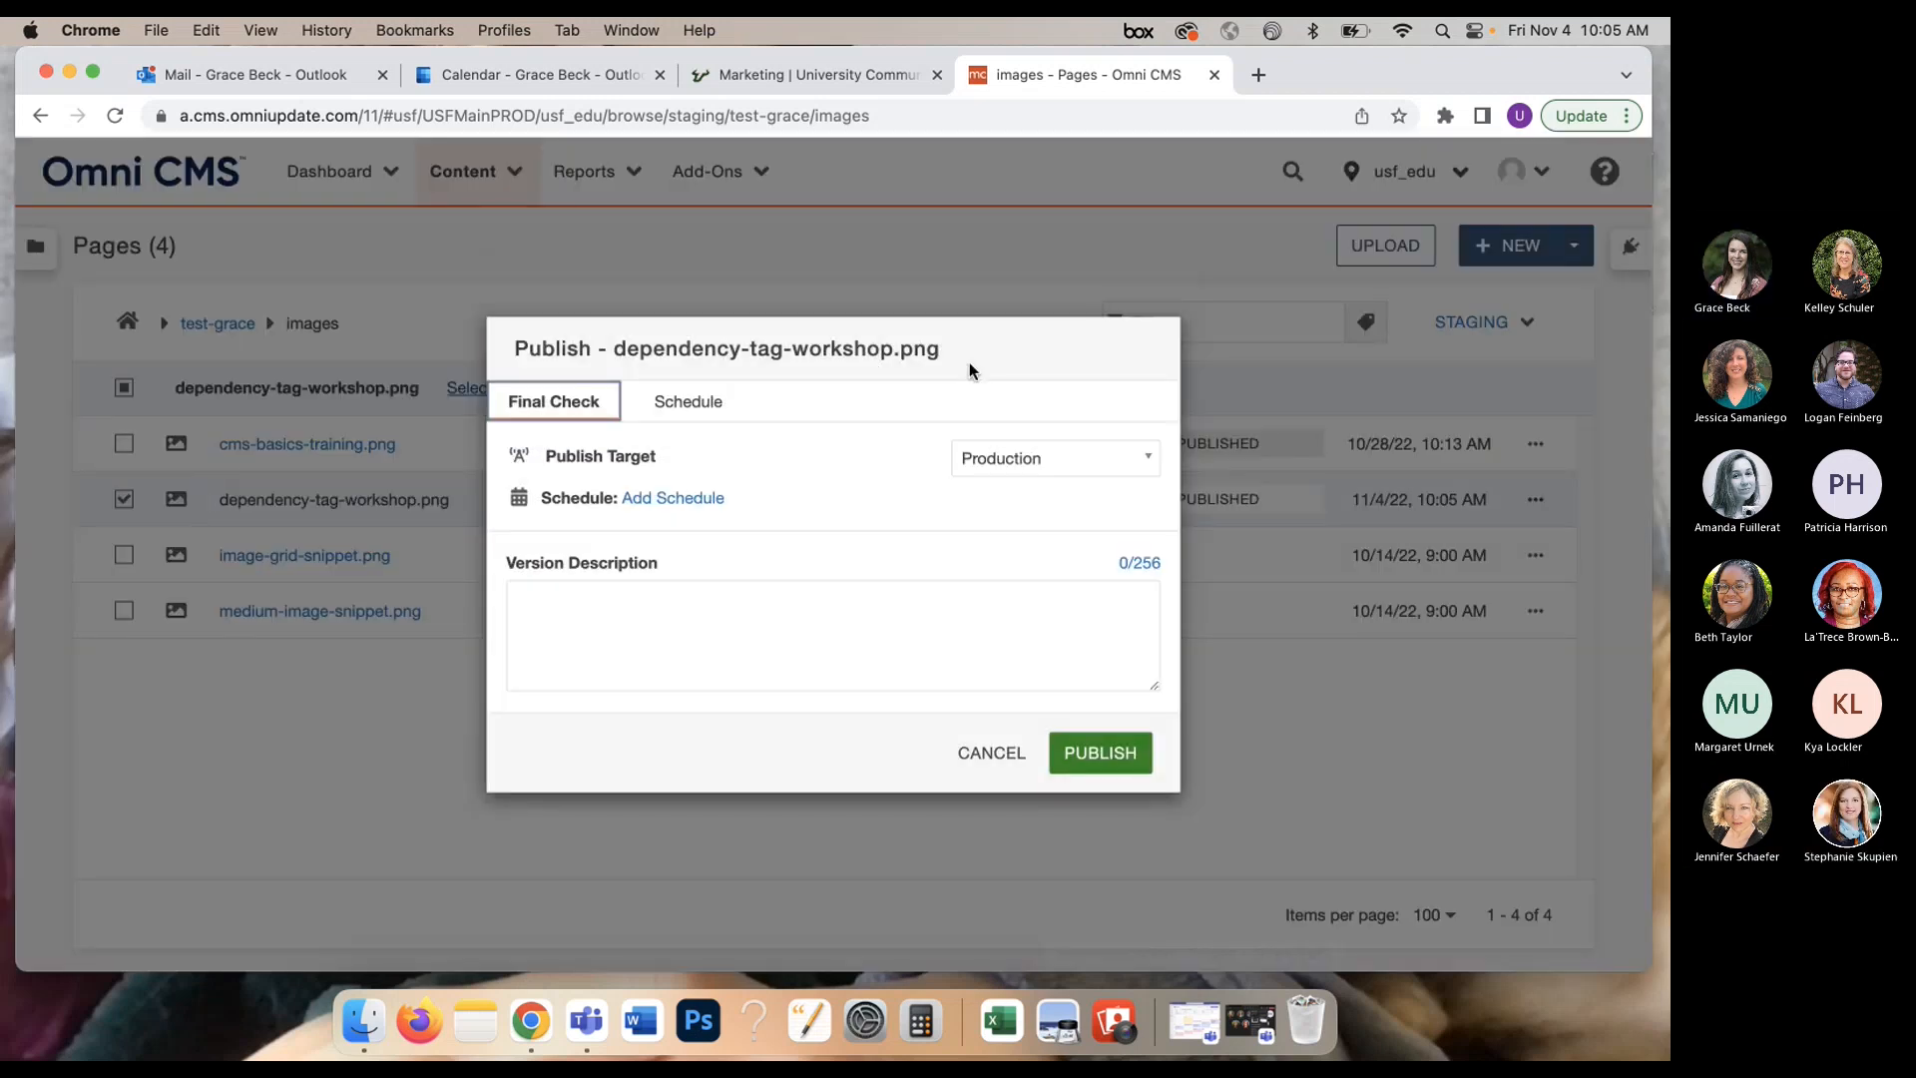
click(1028, 458)
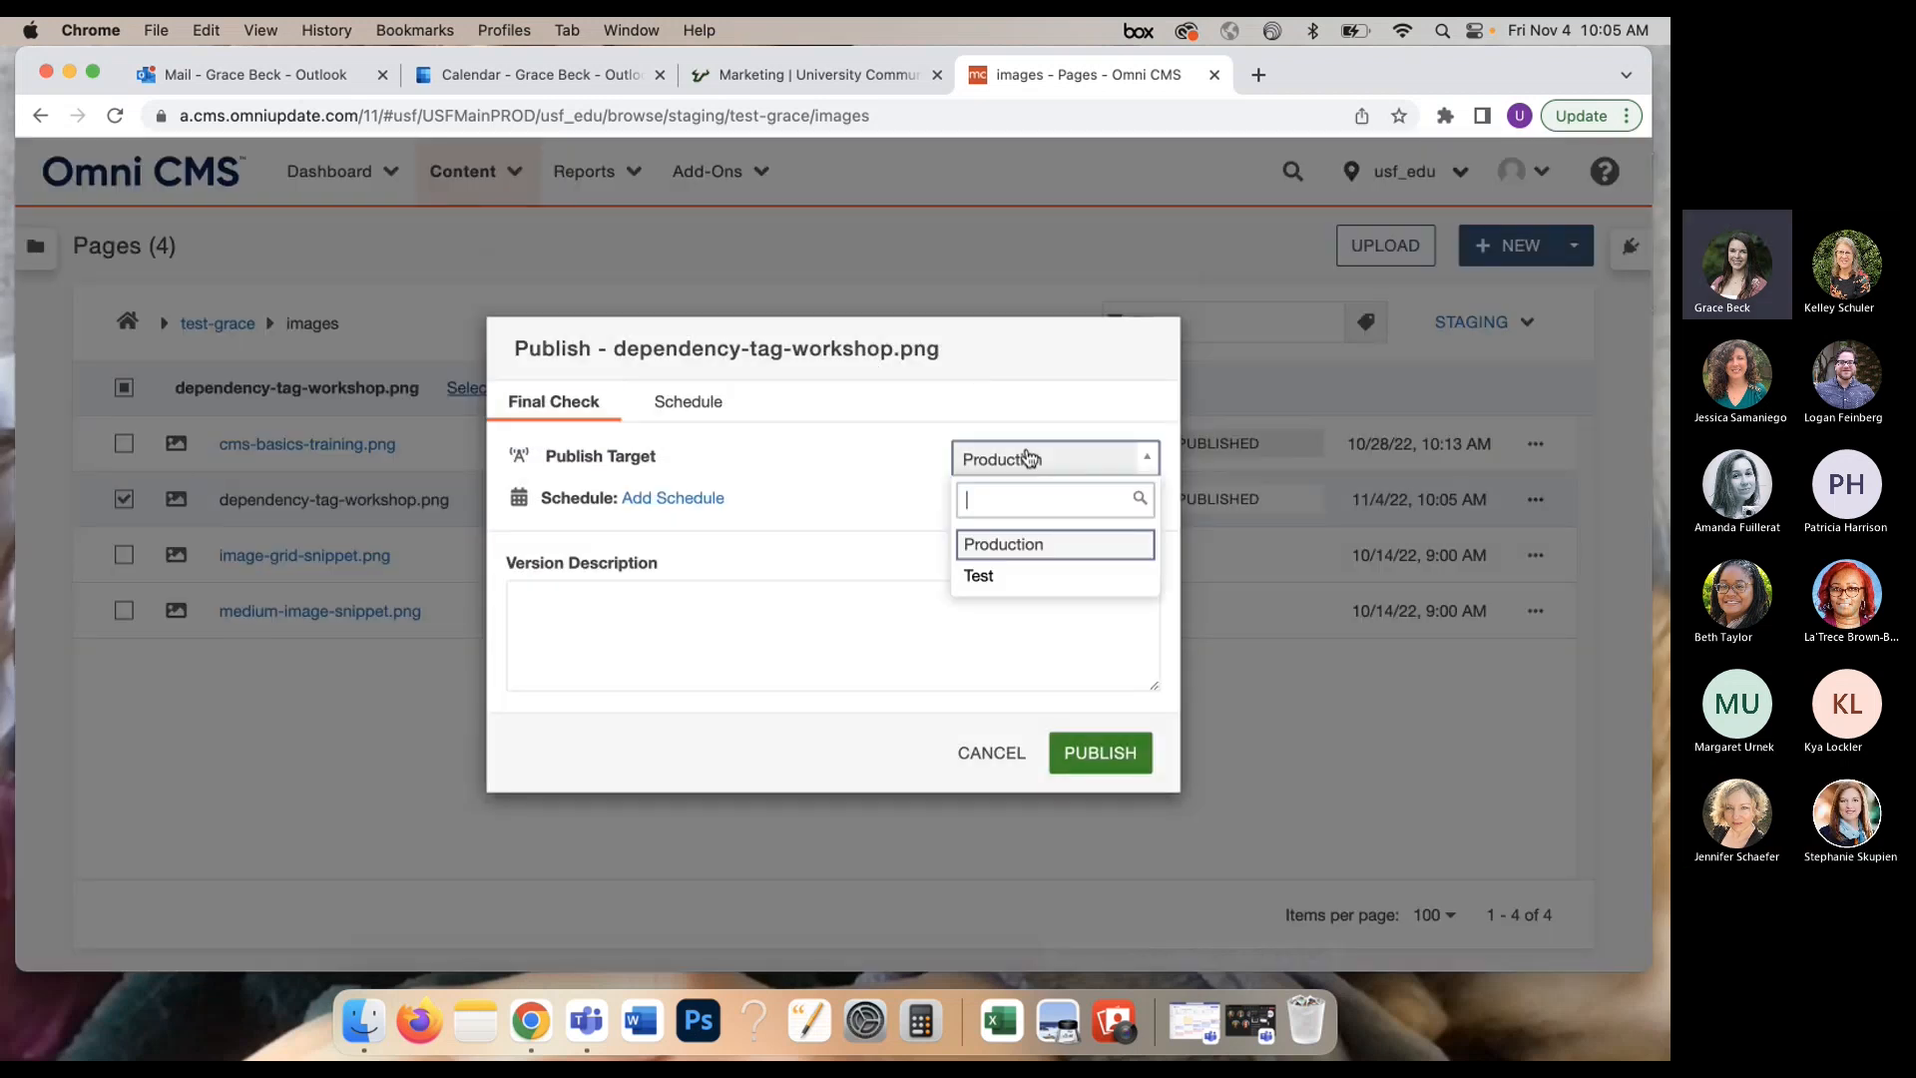
click(990, 588)
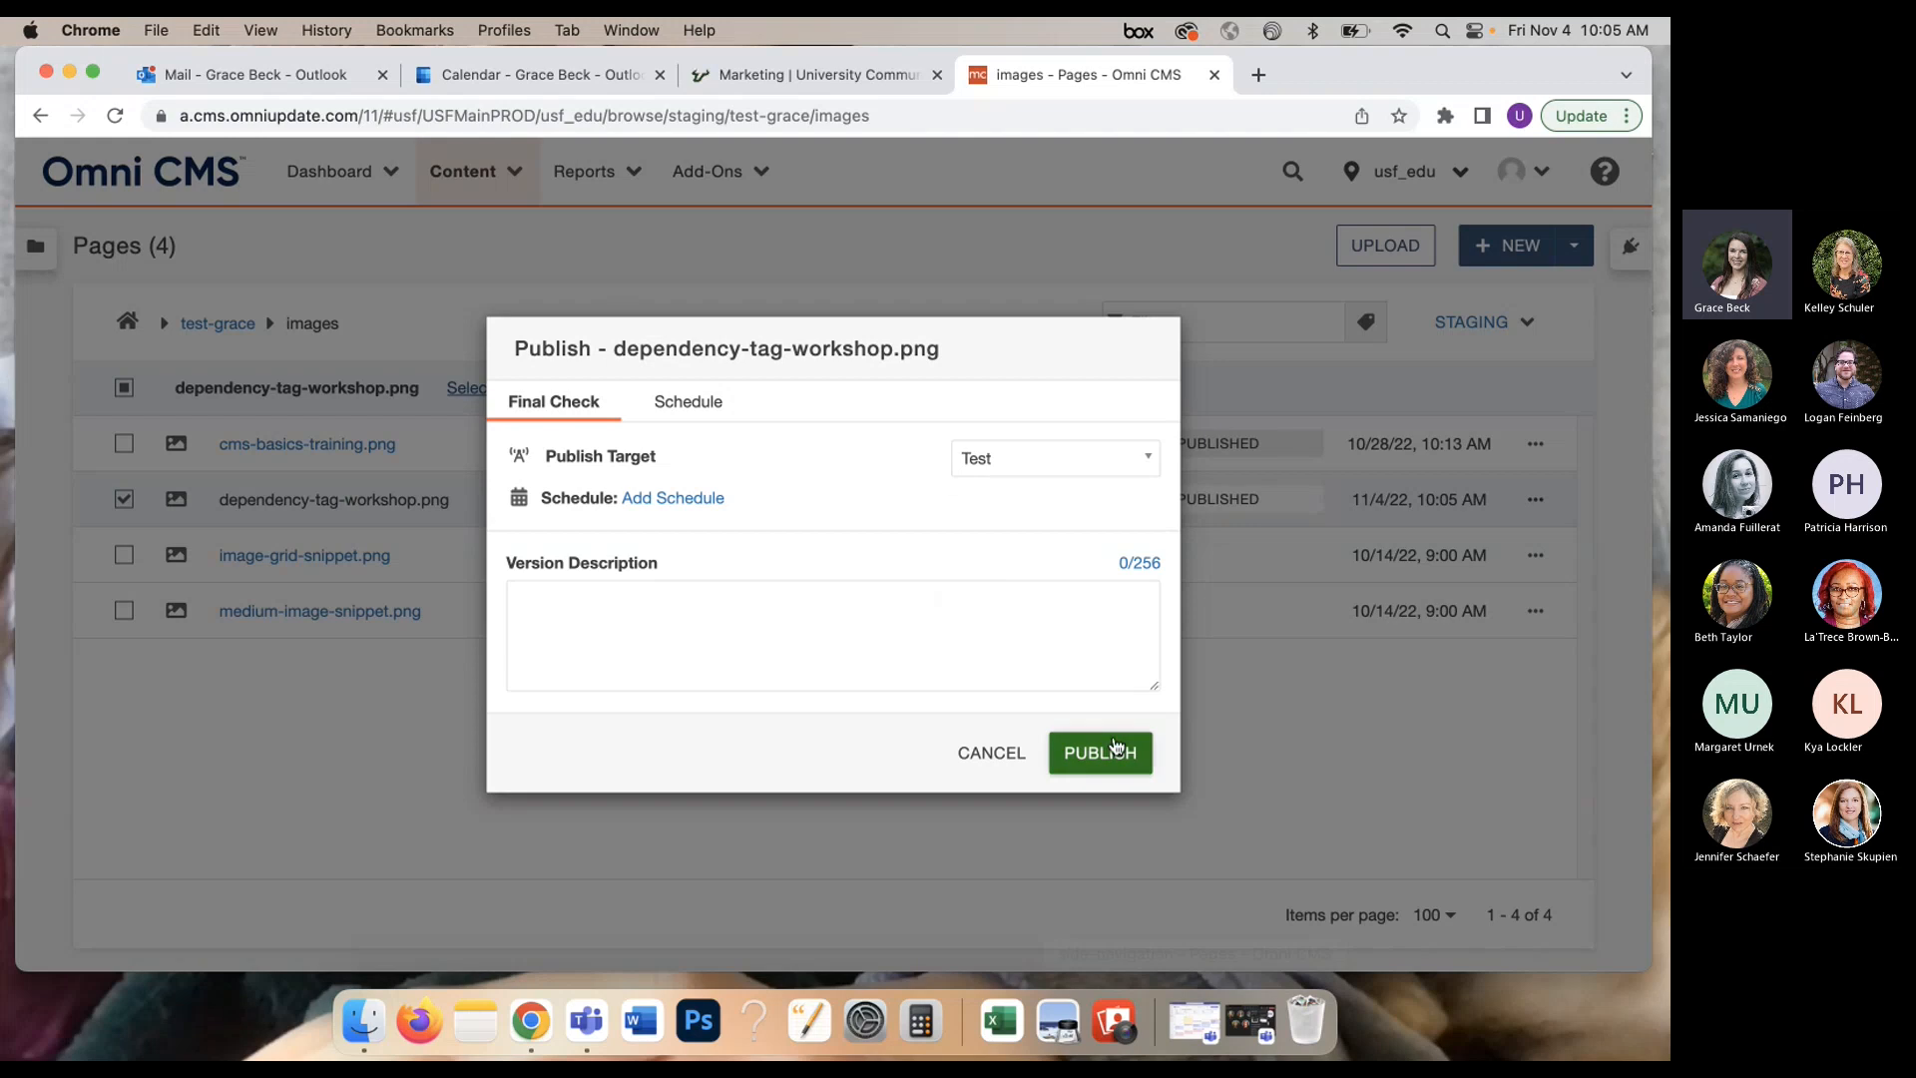
click(1078, 756)
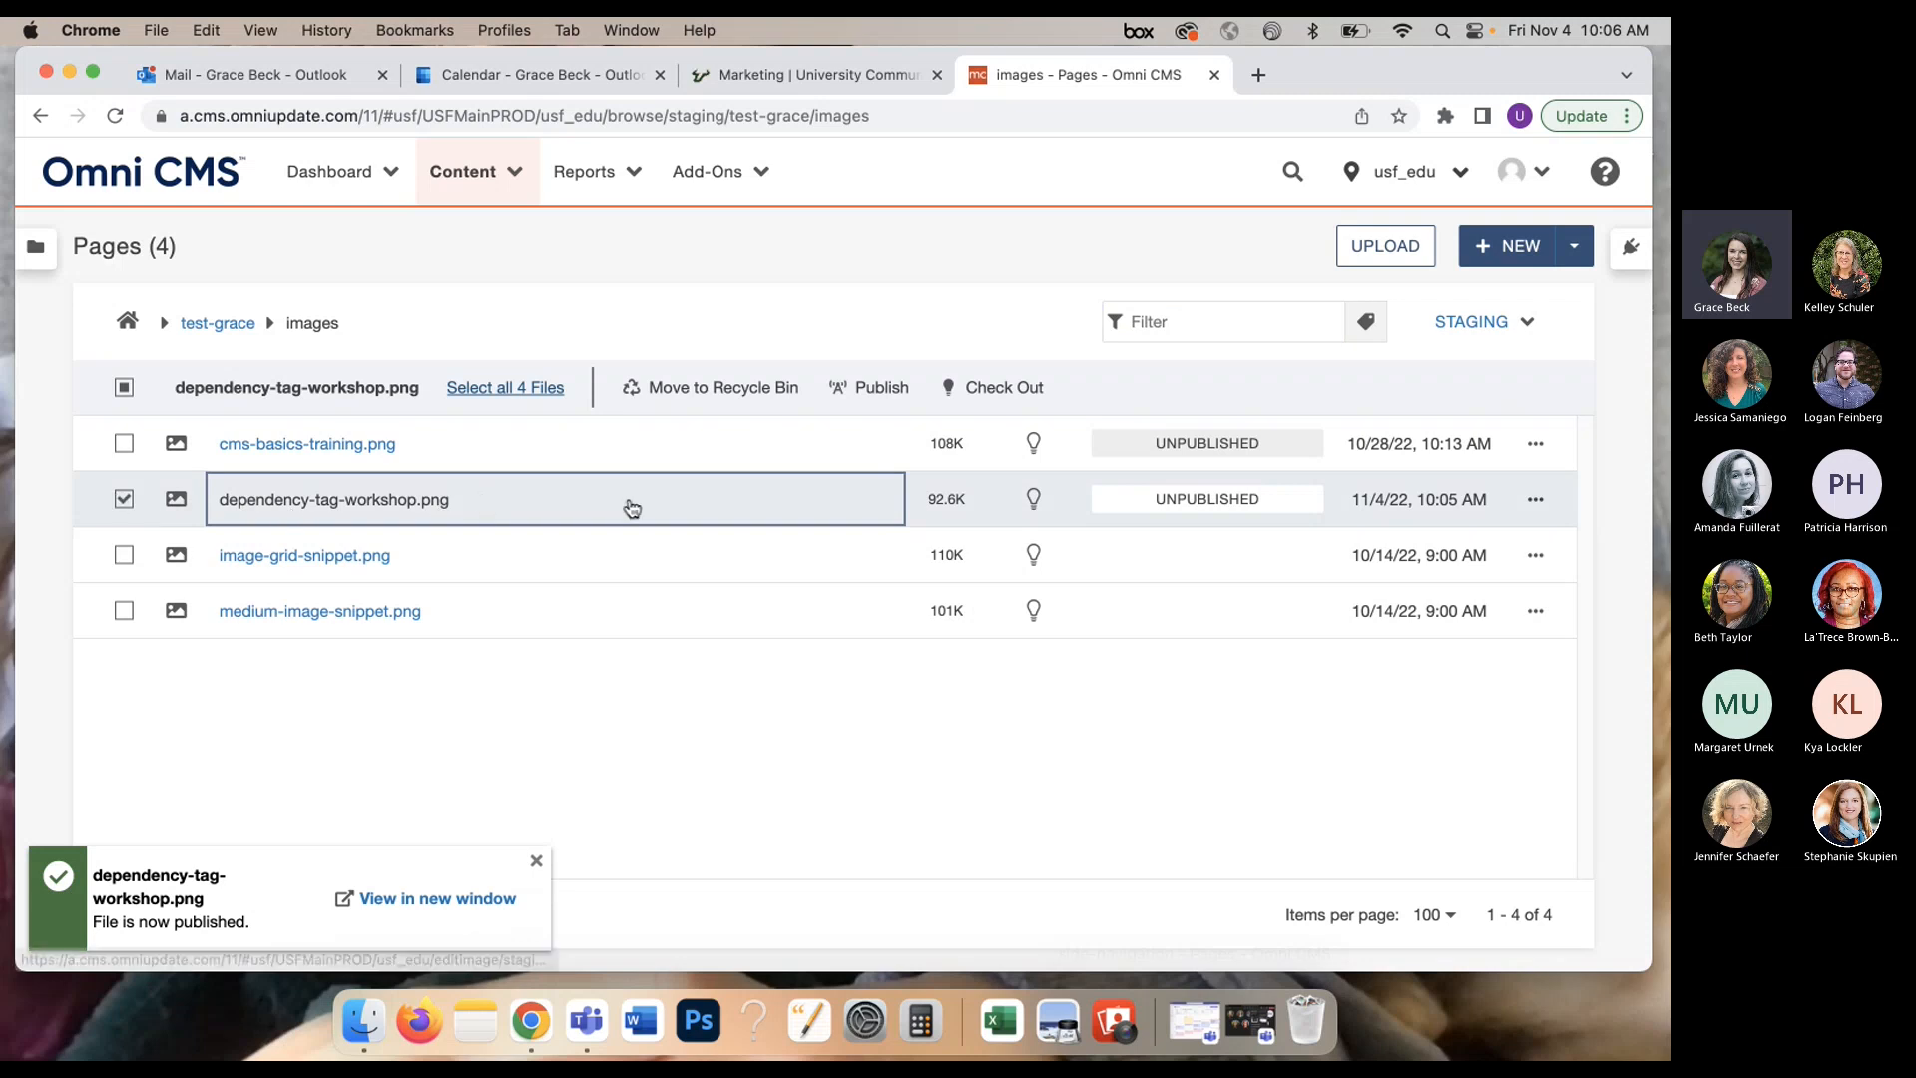
click(828, 391)
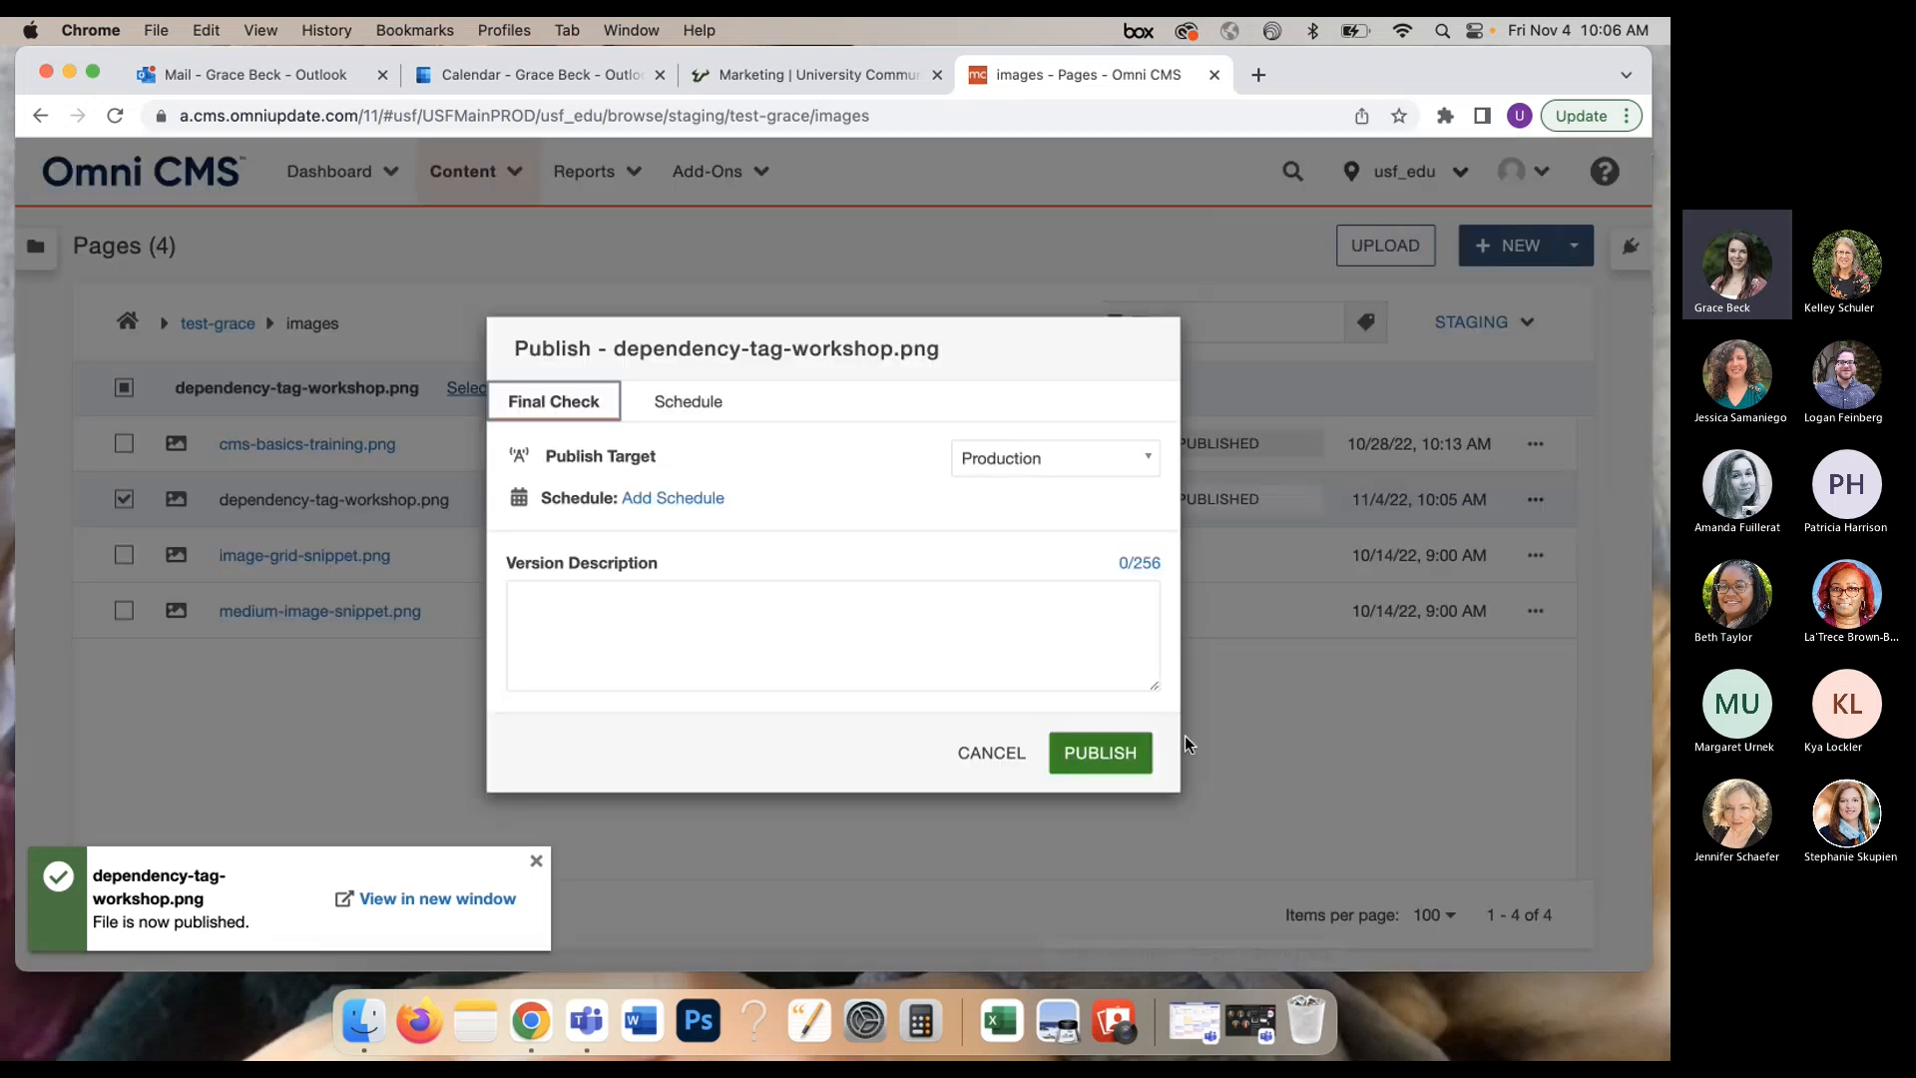
click(1116, 753)
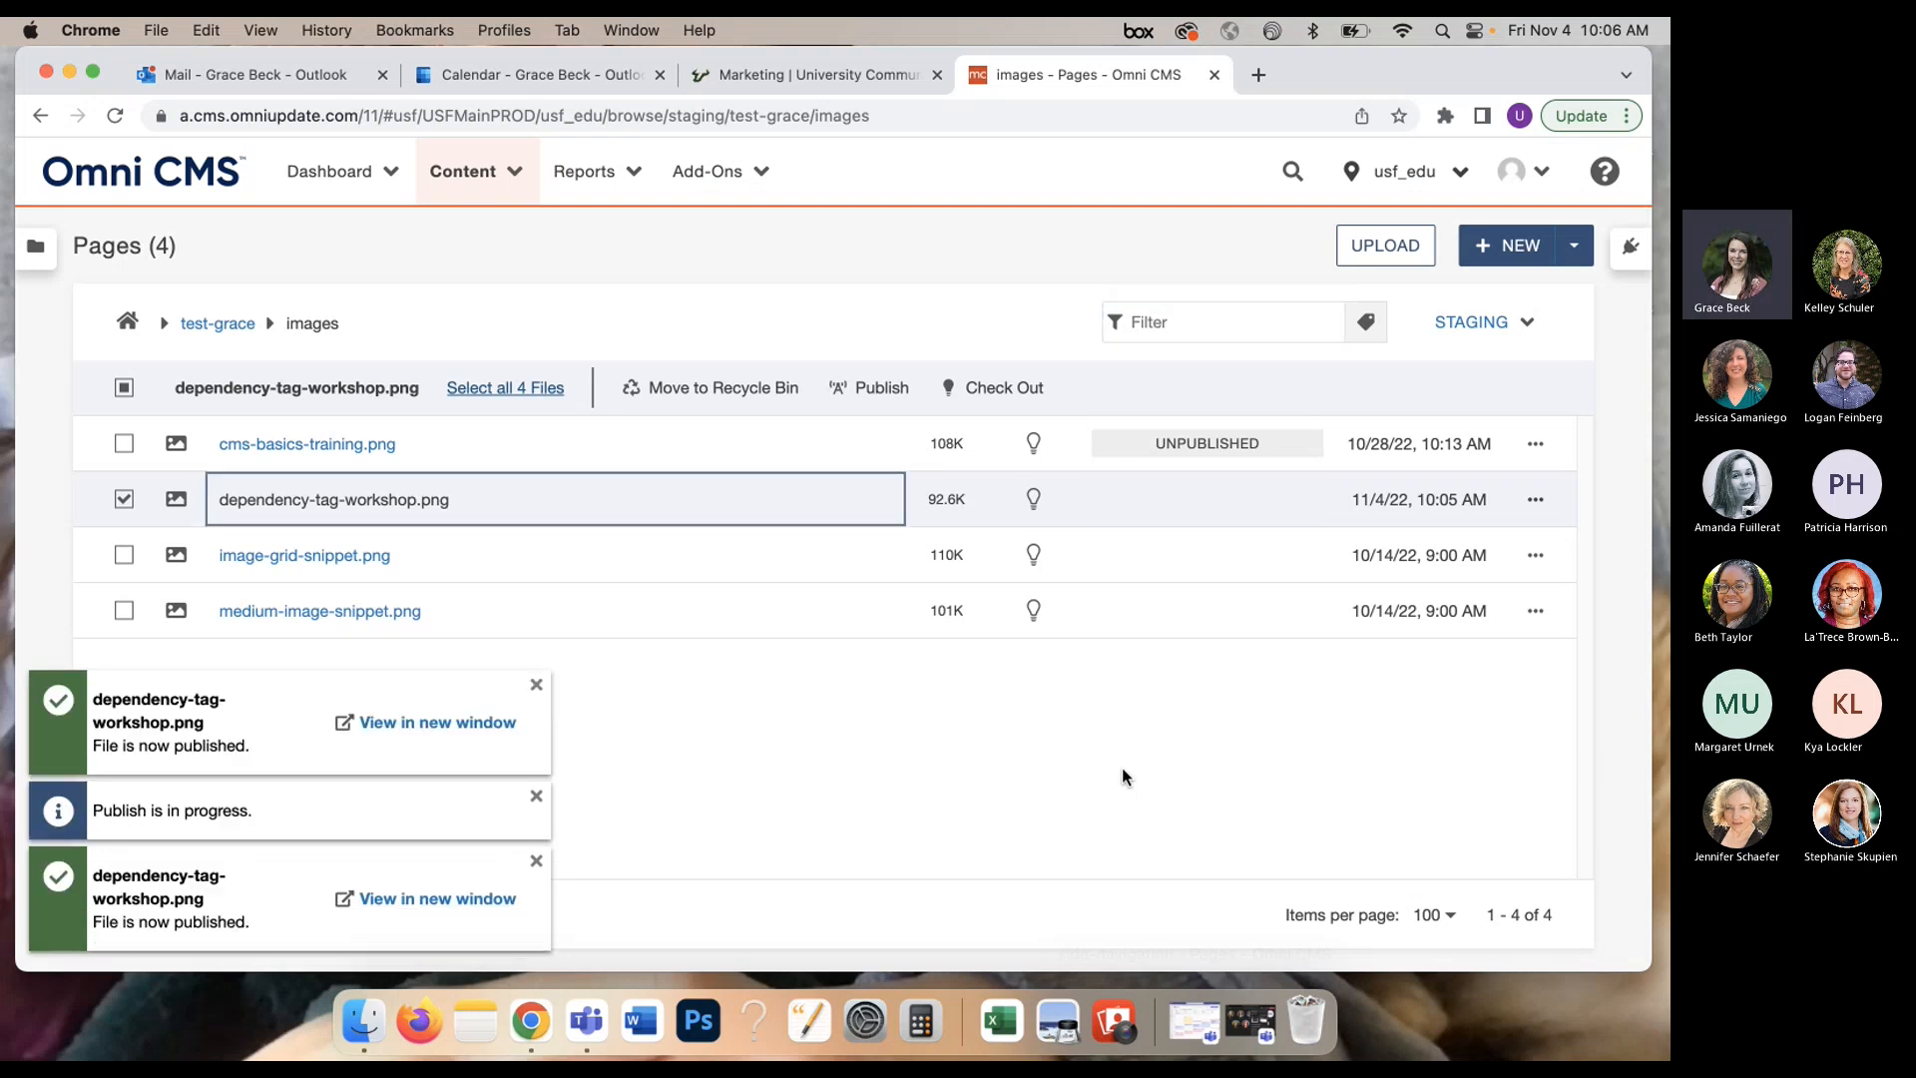
Step: Deselect dependency-tag-workshop.png and dismiss all the publish notifications
click(124, 498)
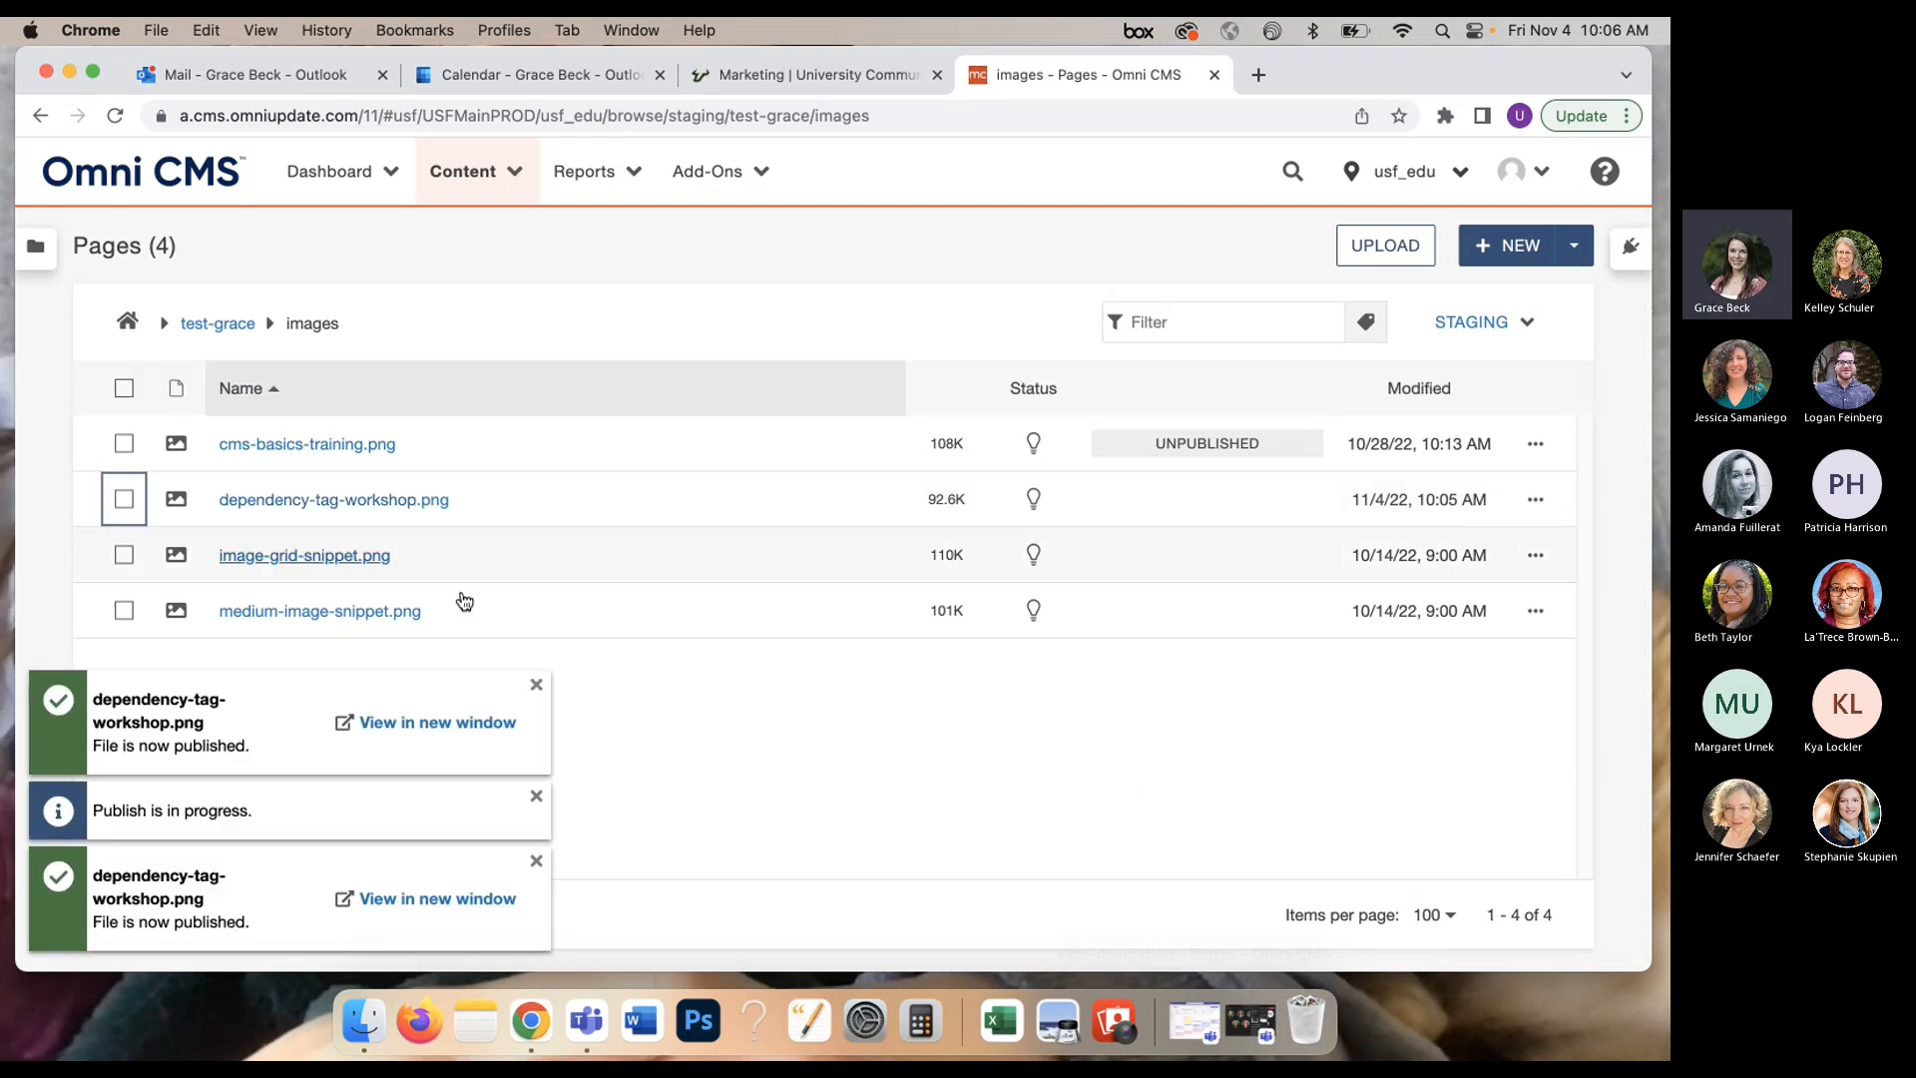
click(537, 684)
click(536, 795)
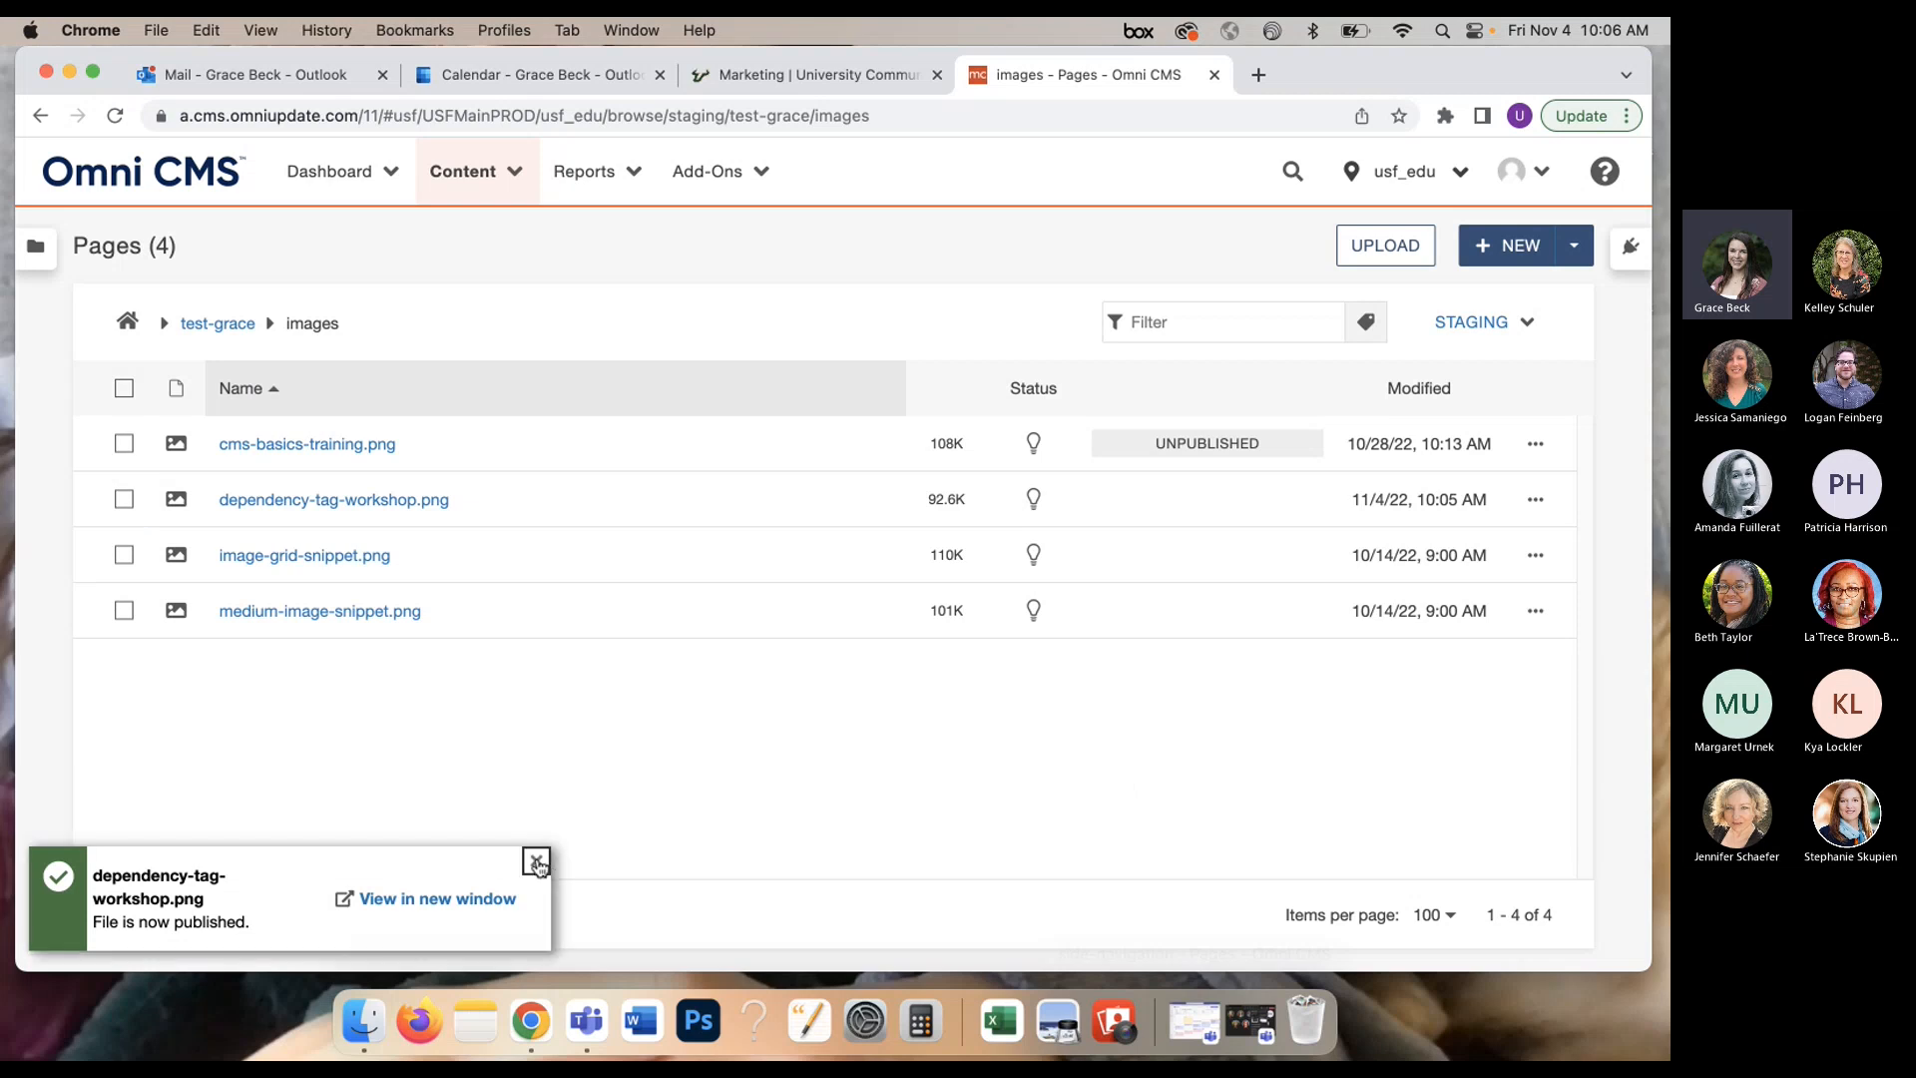
click(536, 860)
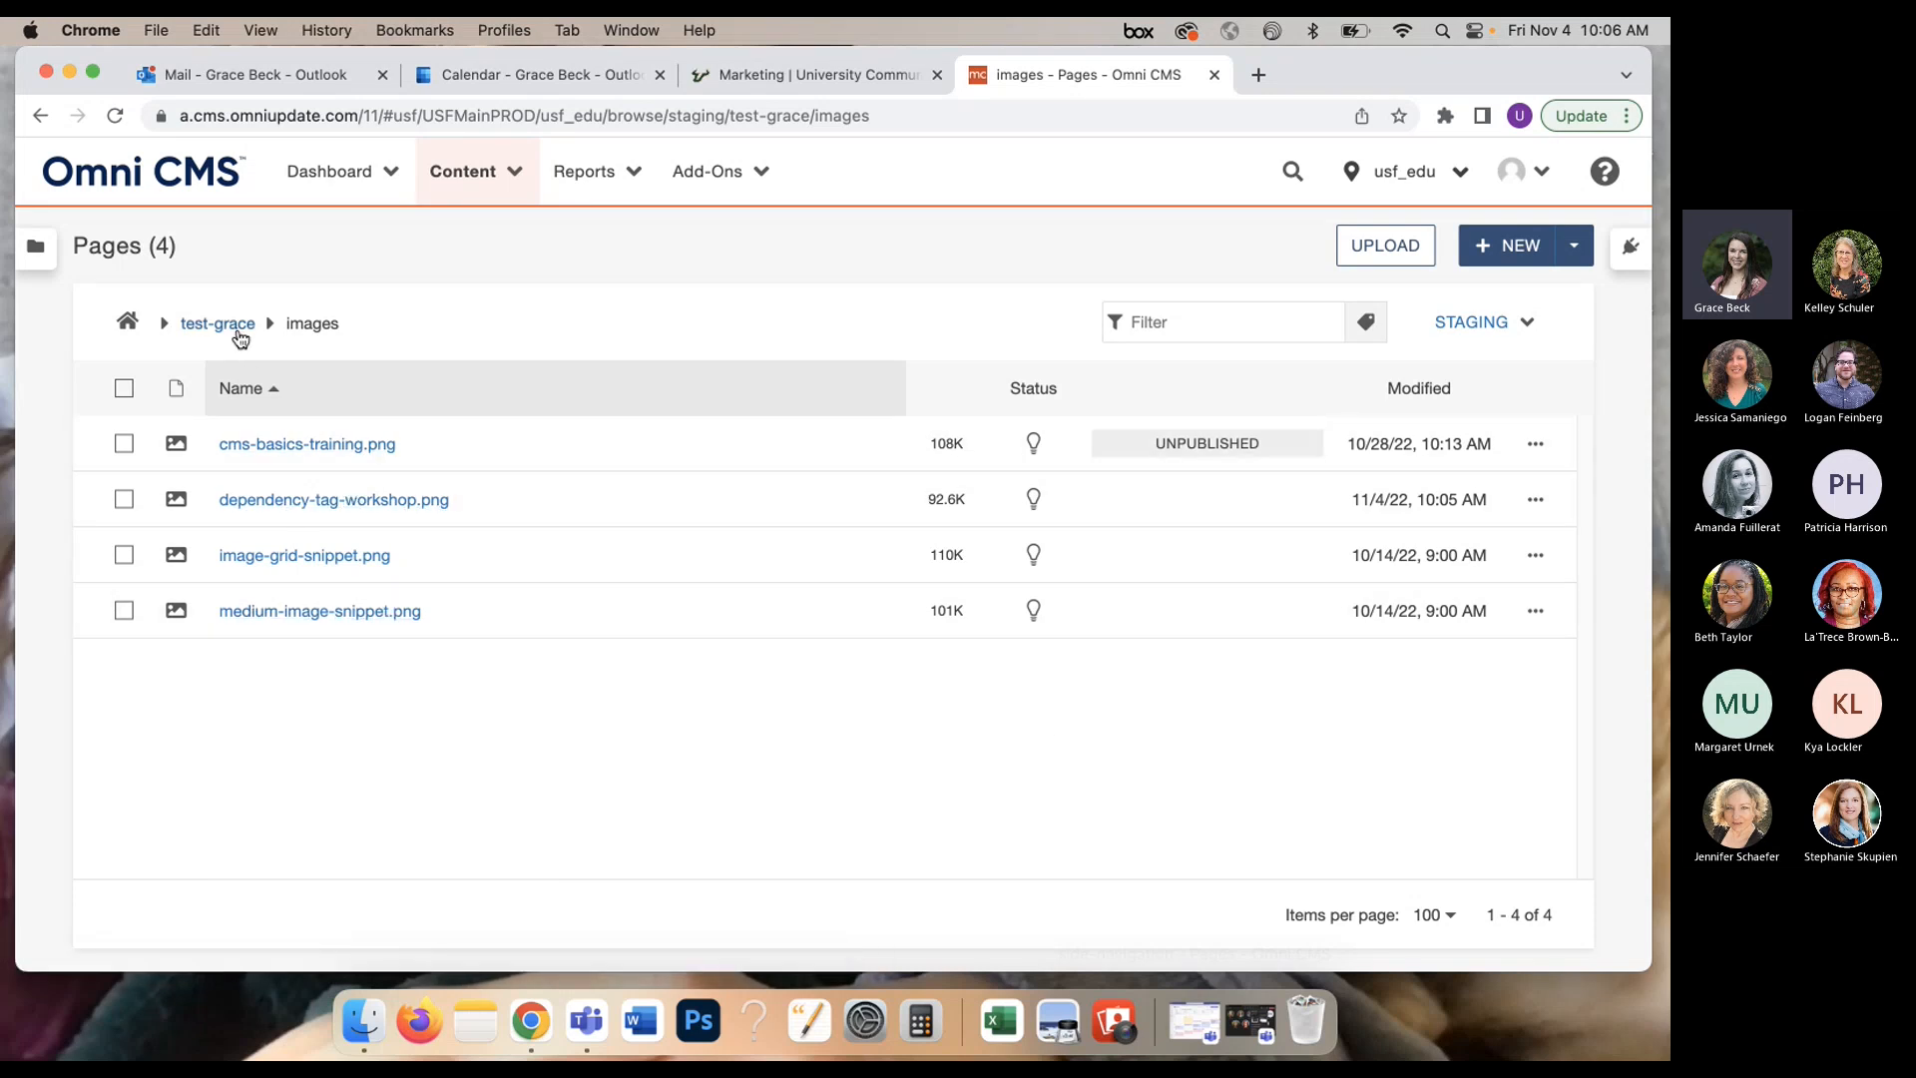
Step: Upload dependency-tag-workshop.pdf into the documents folder of the parent test folder
click(239, 329)
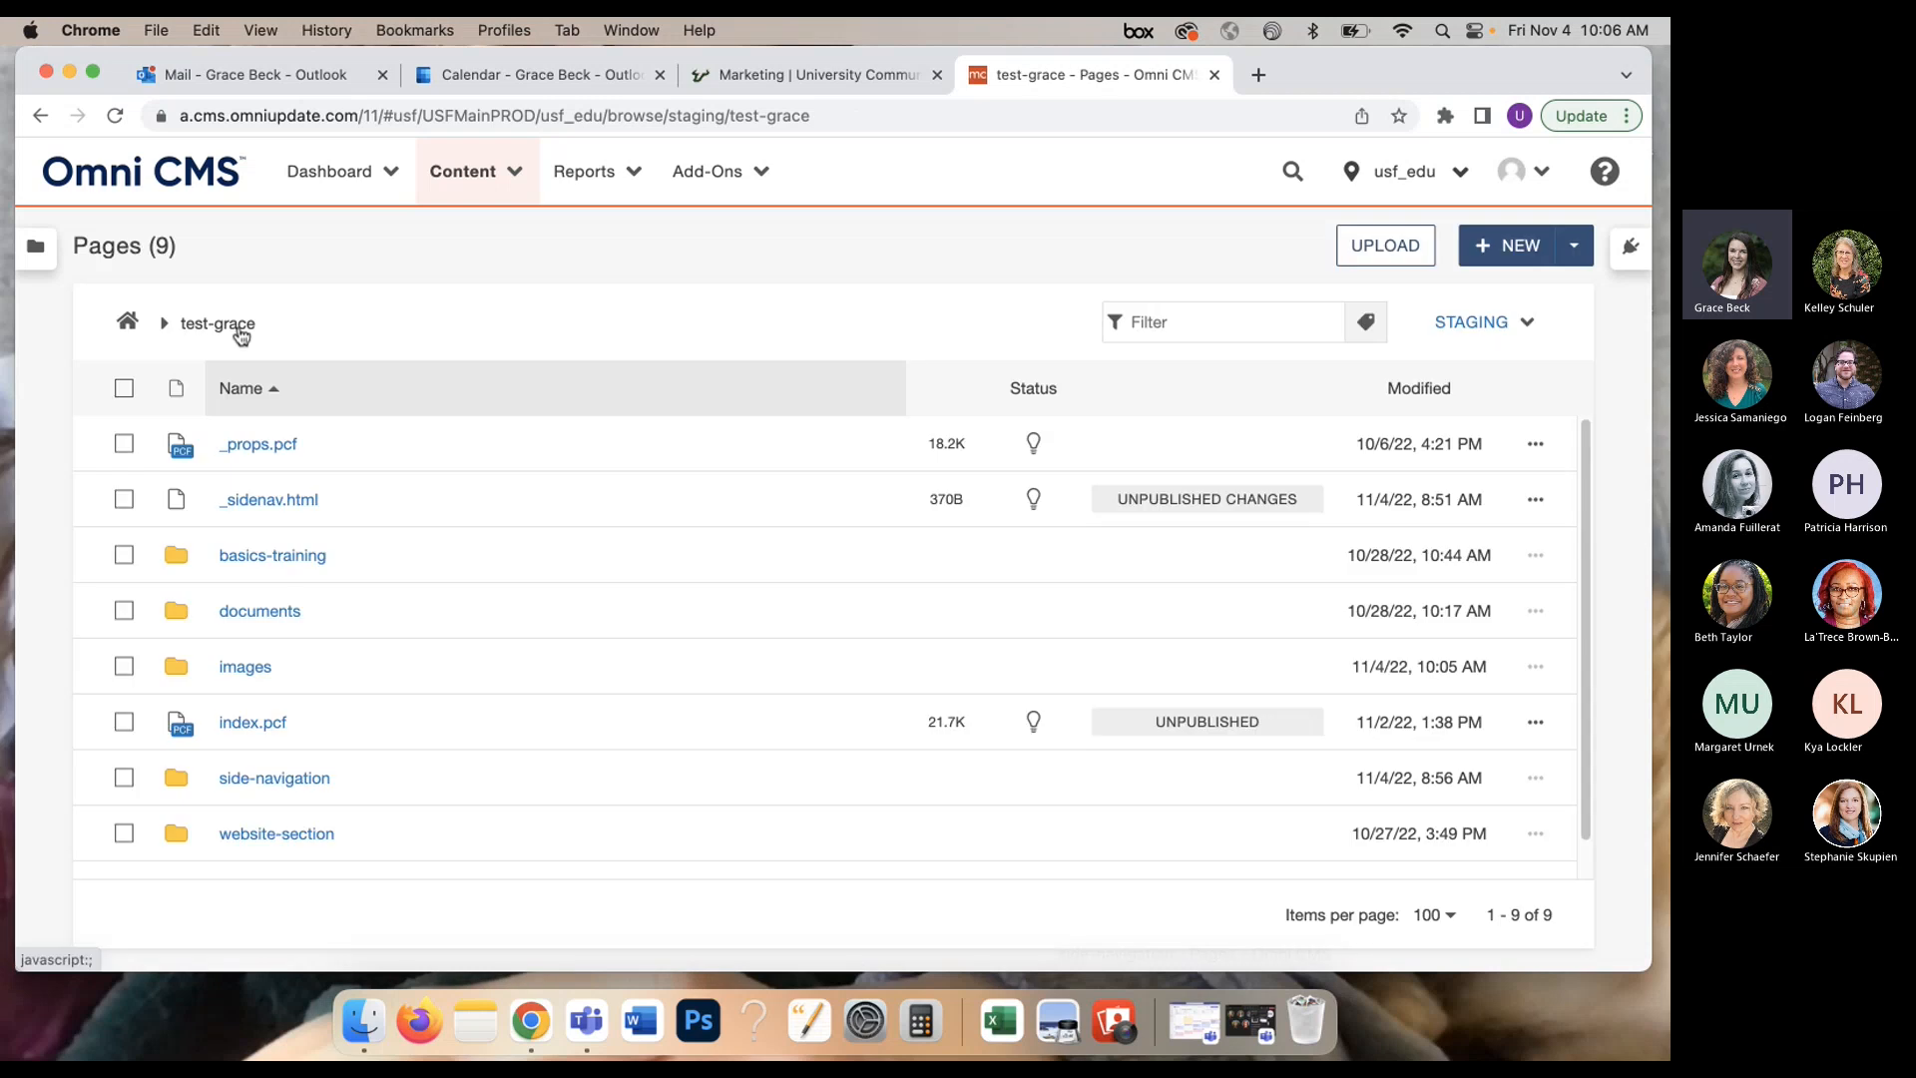
click(257, 614)
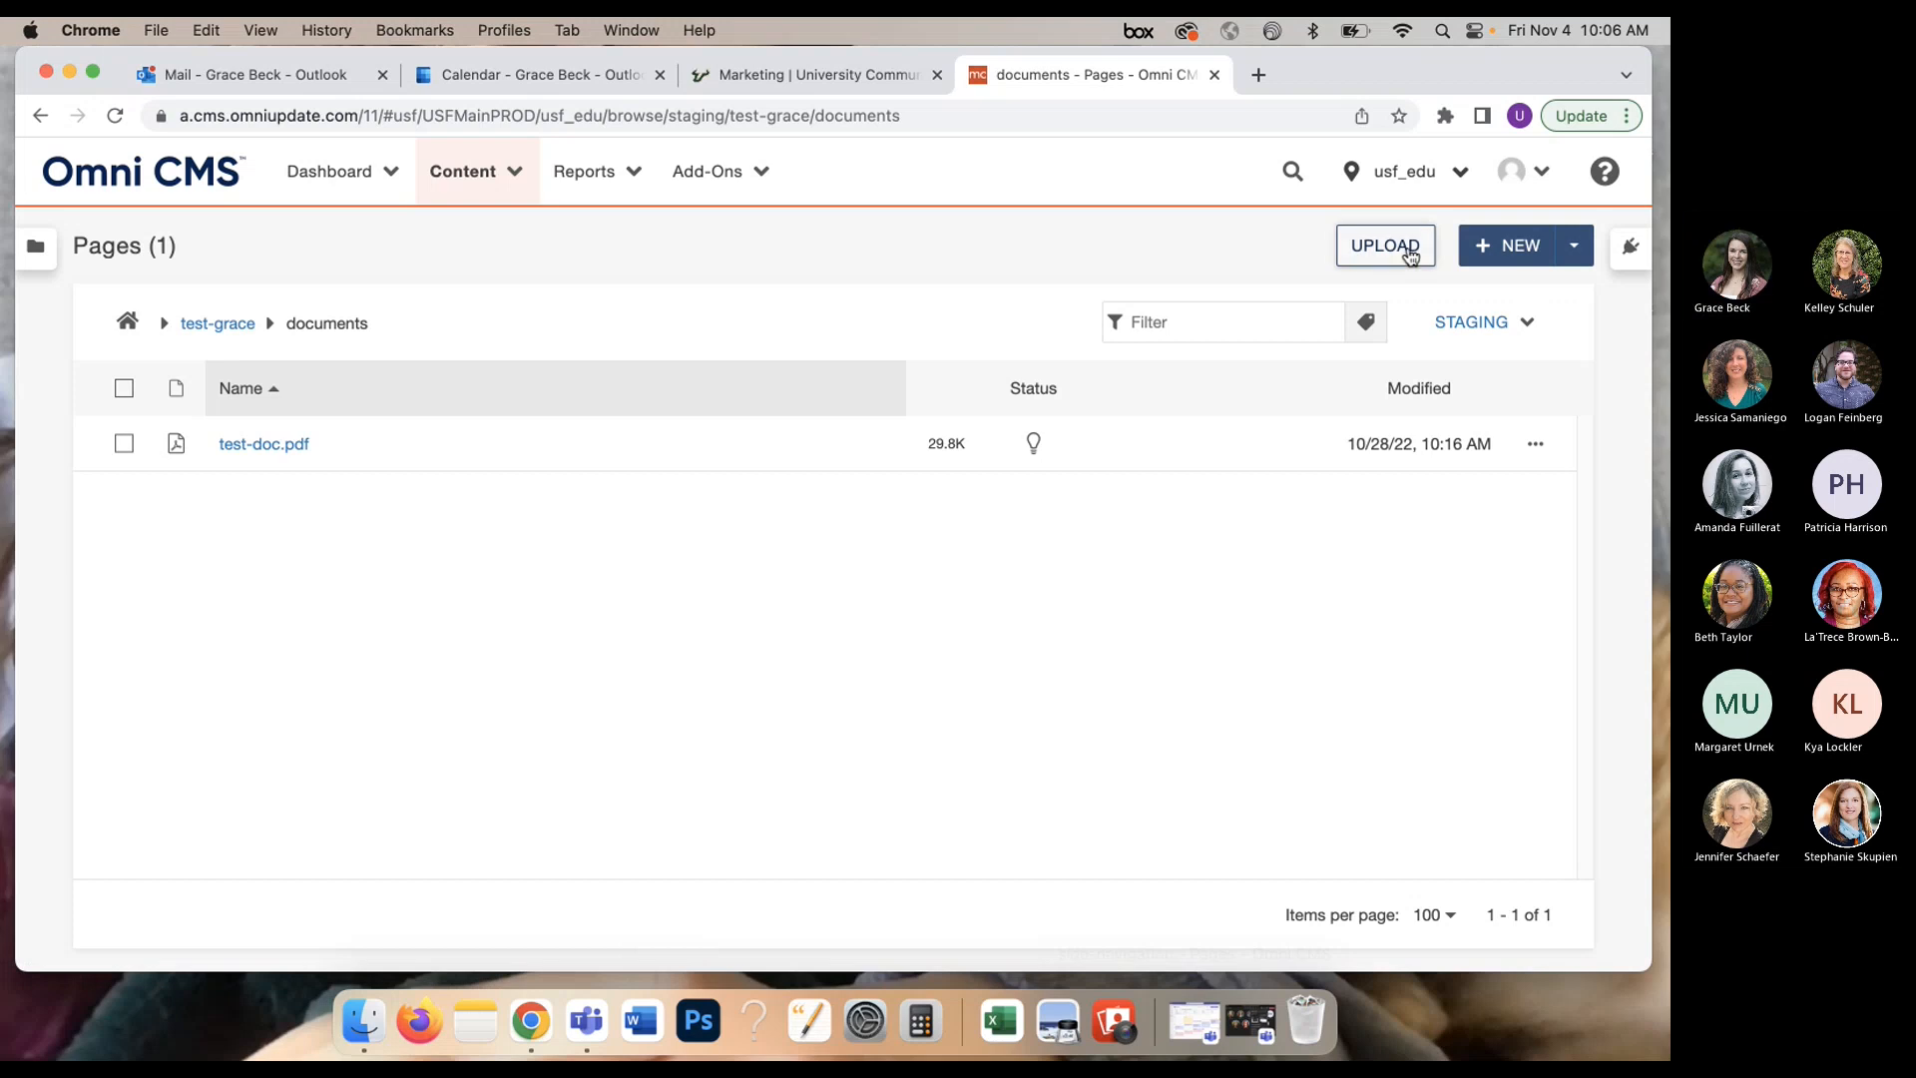
click(1375, 248)
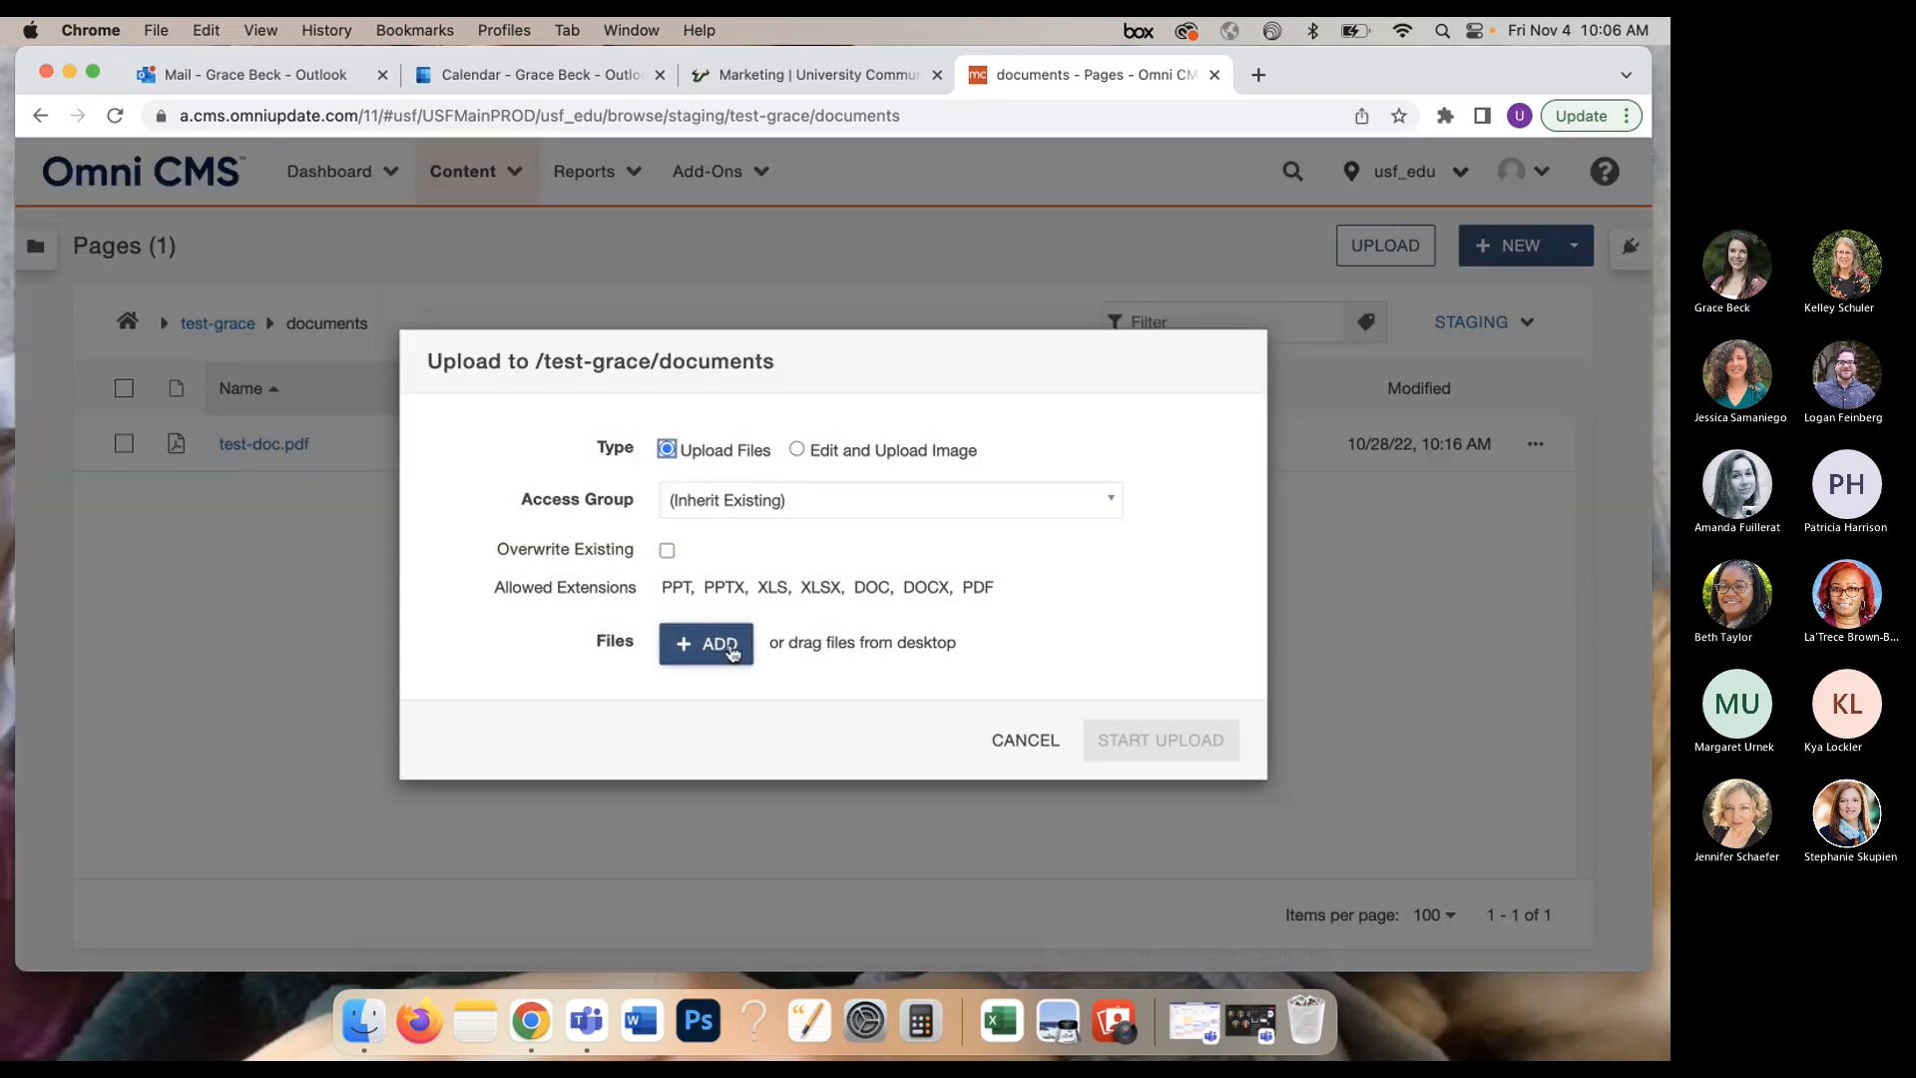
click(727, 658)
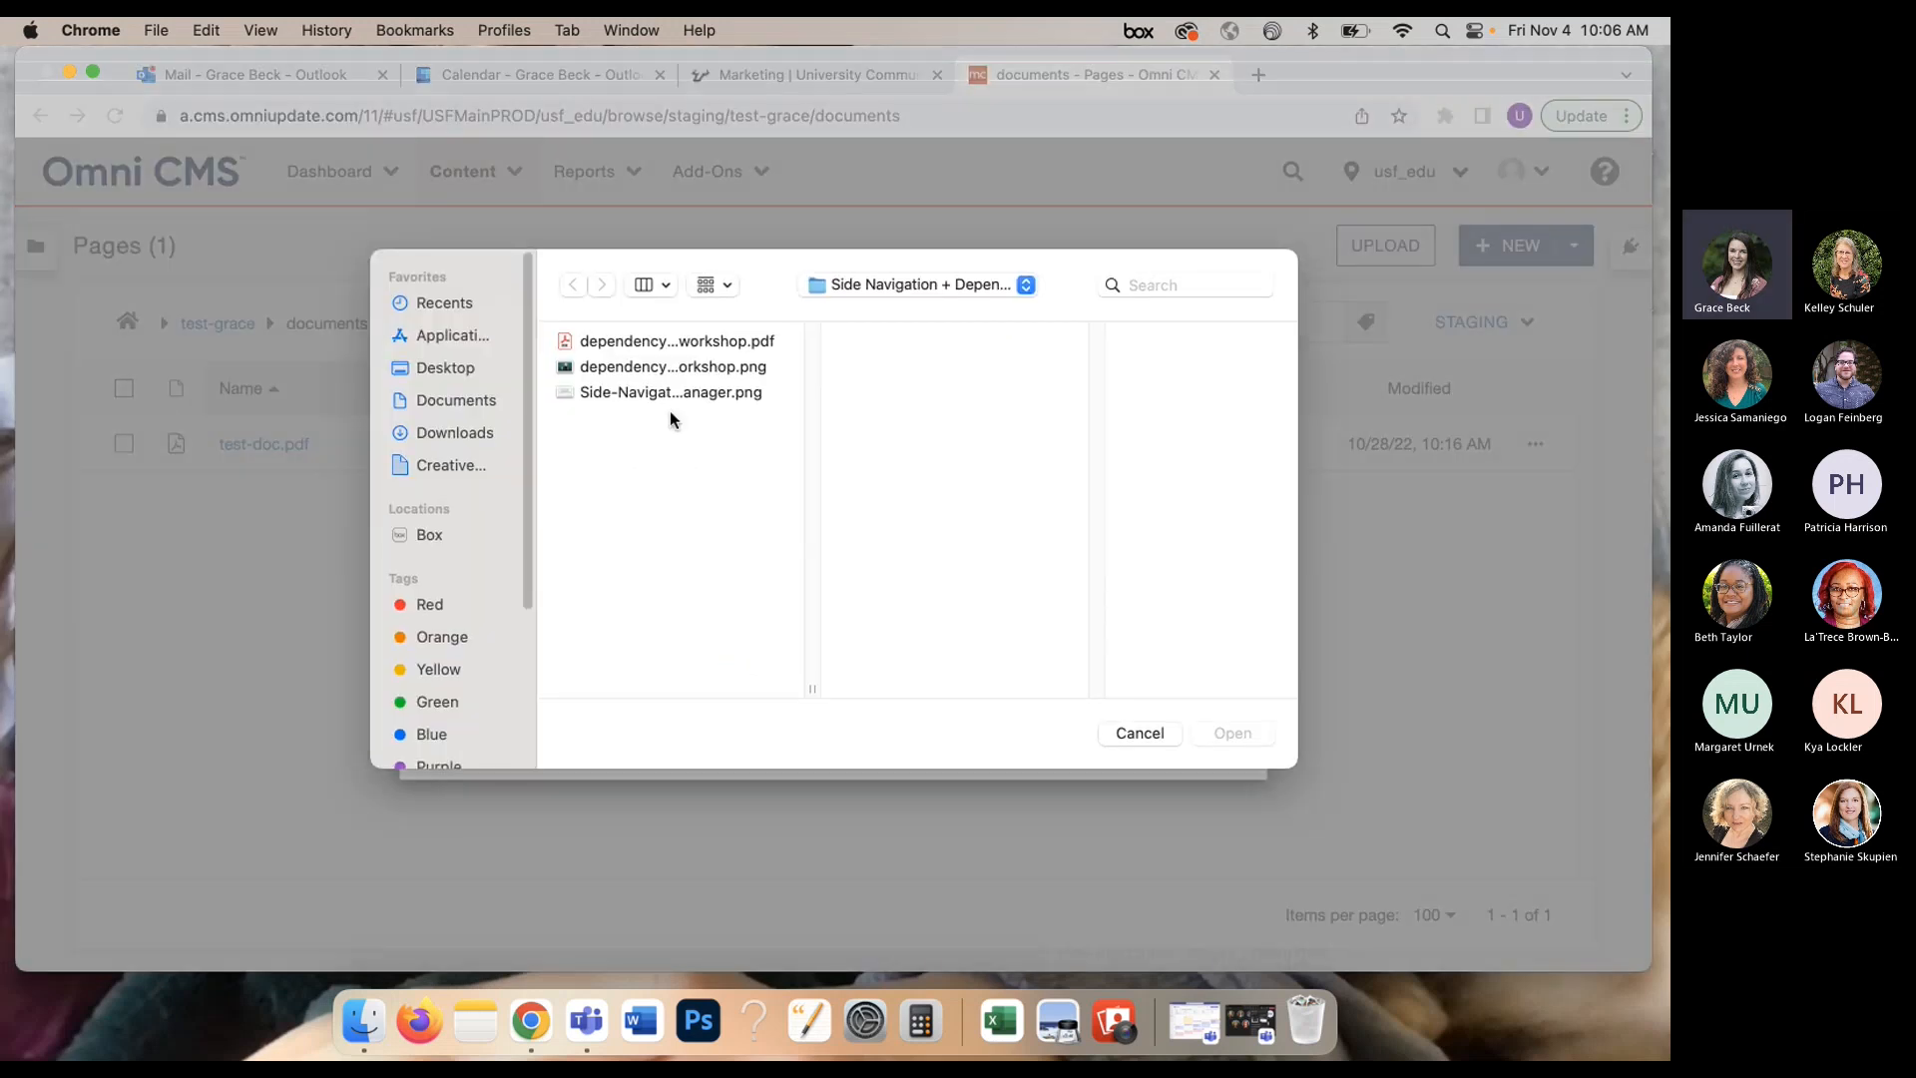
click(769, 349)
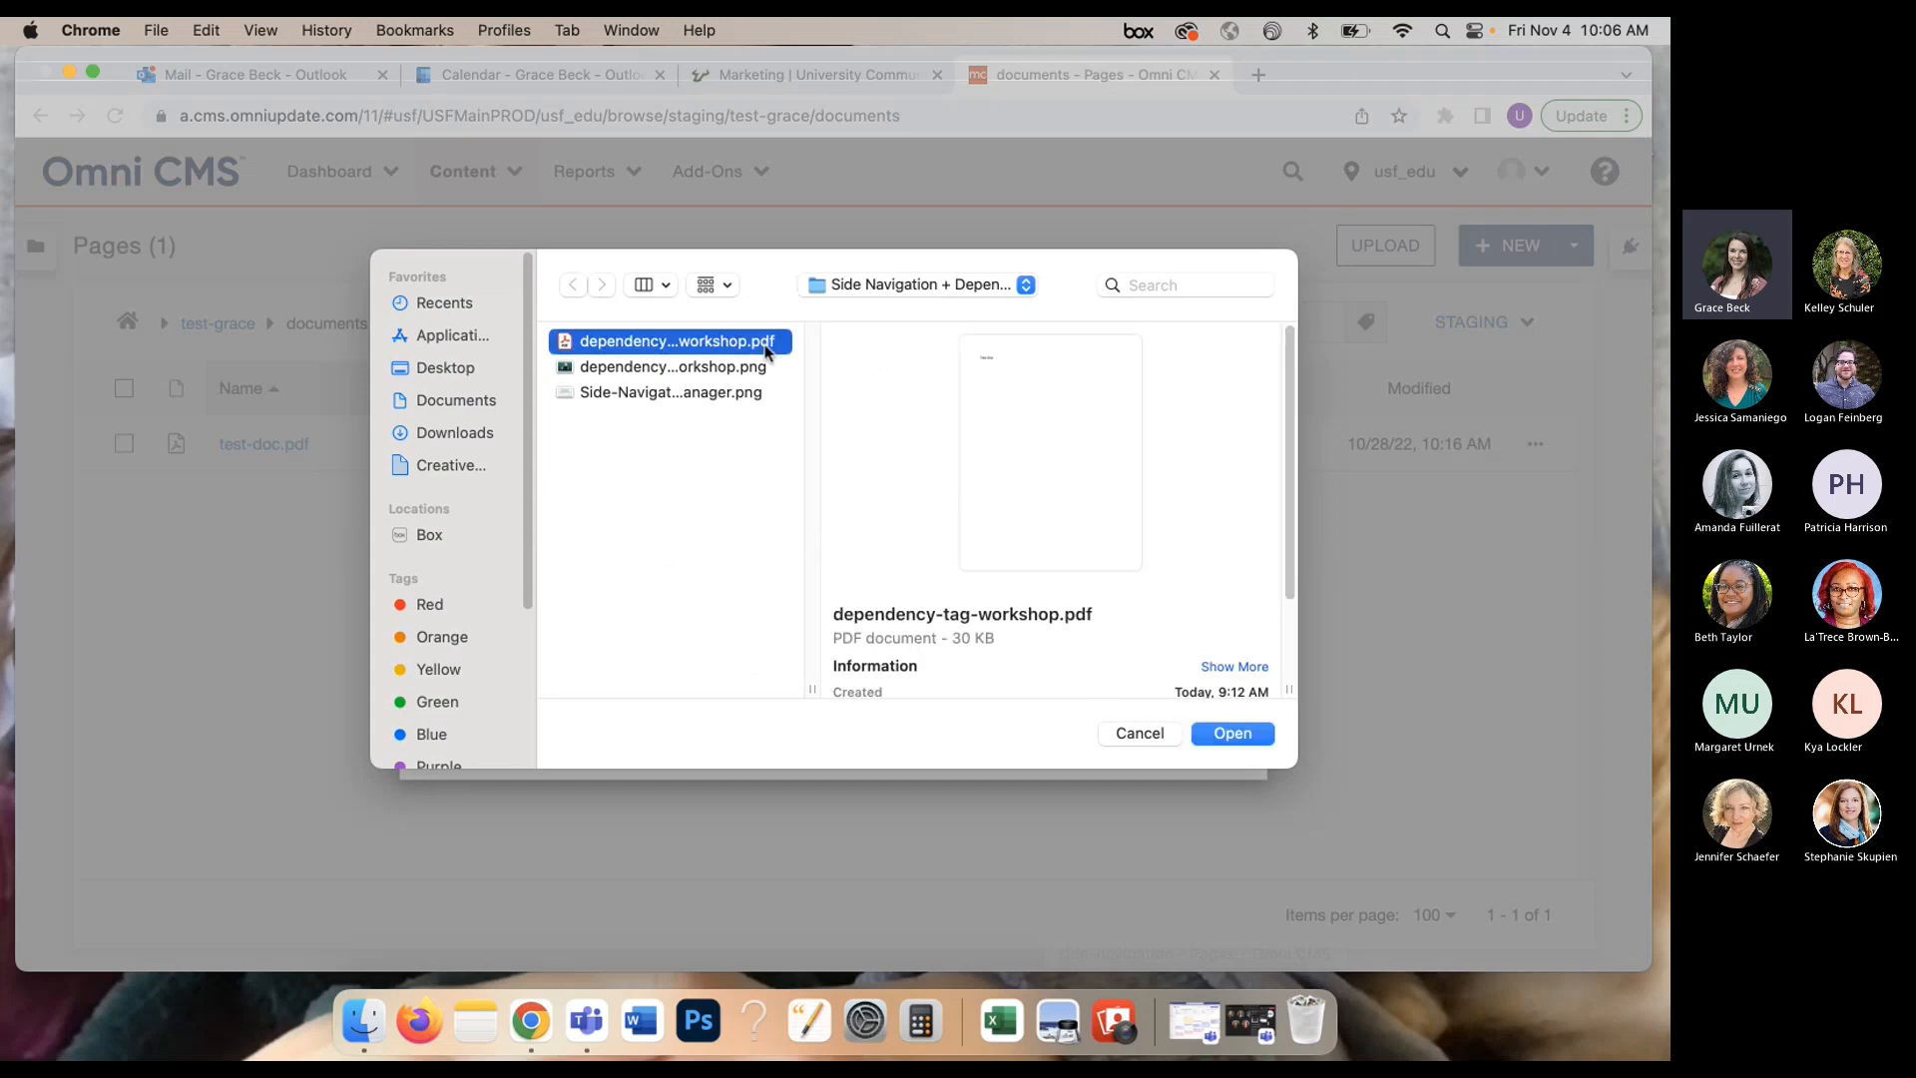
click(1246, 737)
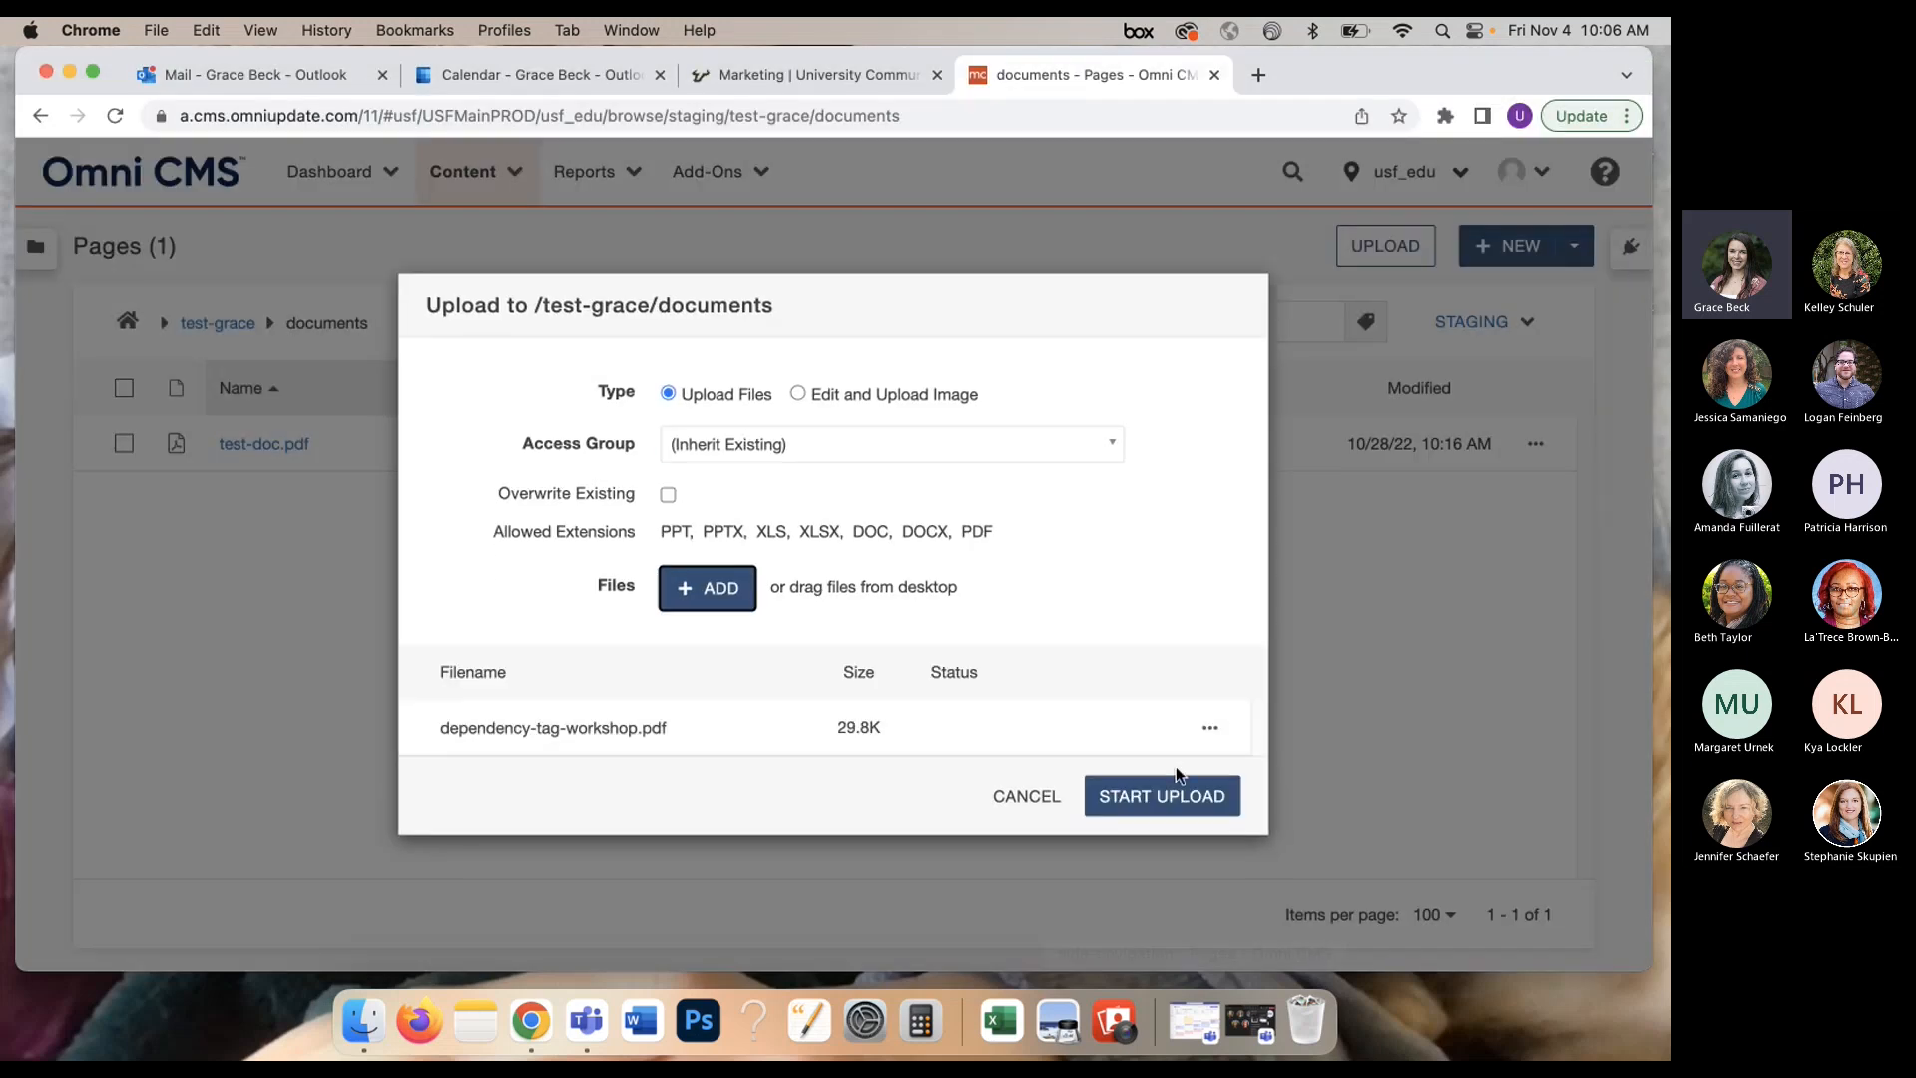
click(1152, 788)
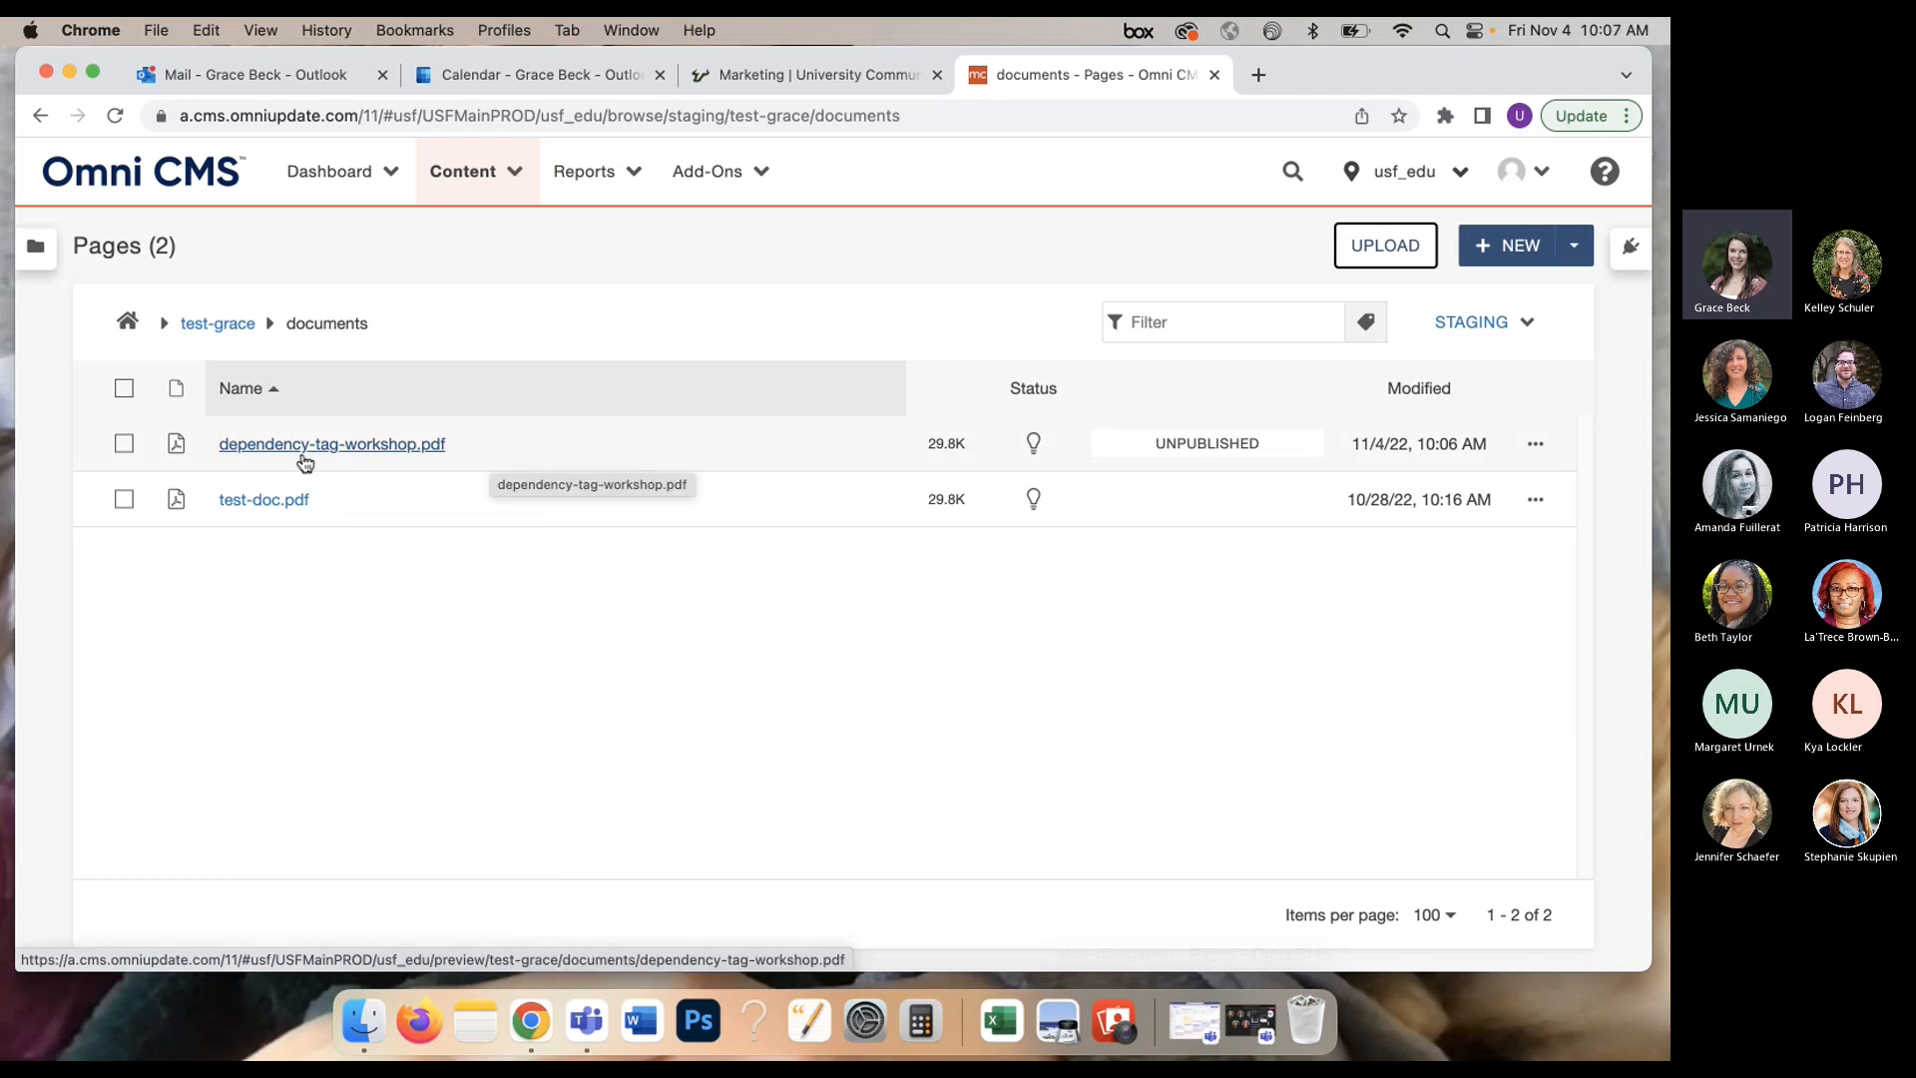
Step: Publish dependency-tag-workshop.pdf to the Test target and to the Production target
click(124, 445)
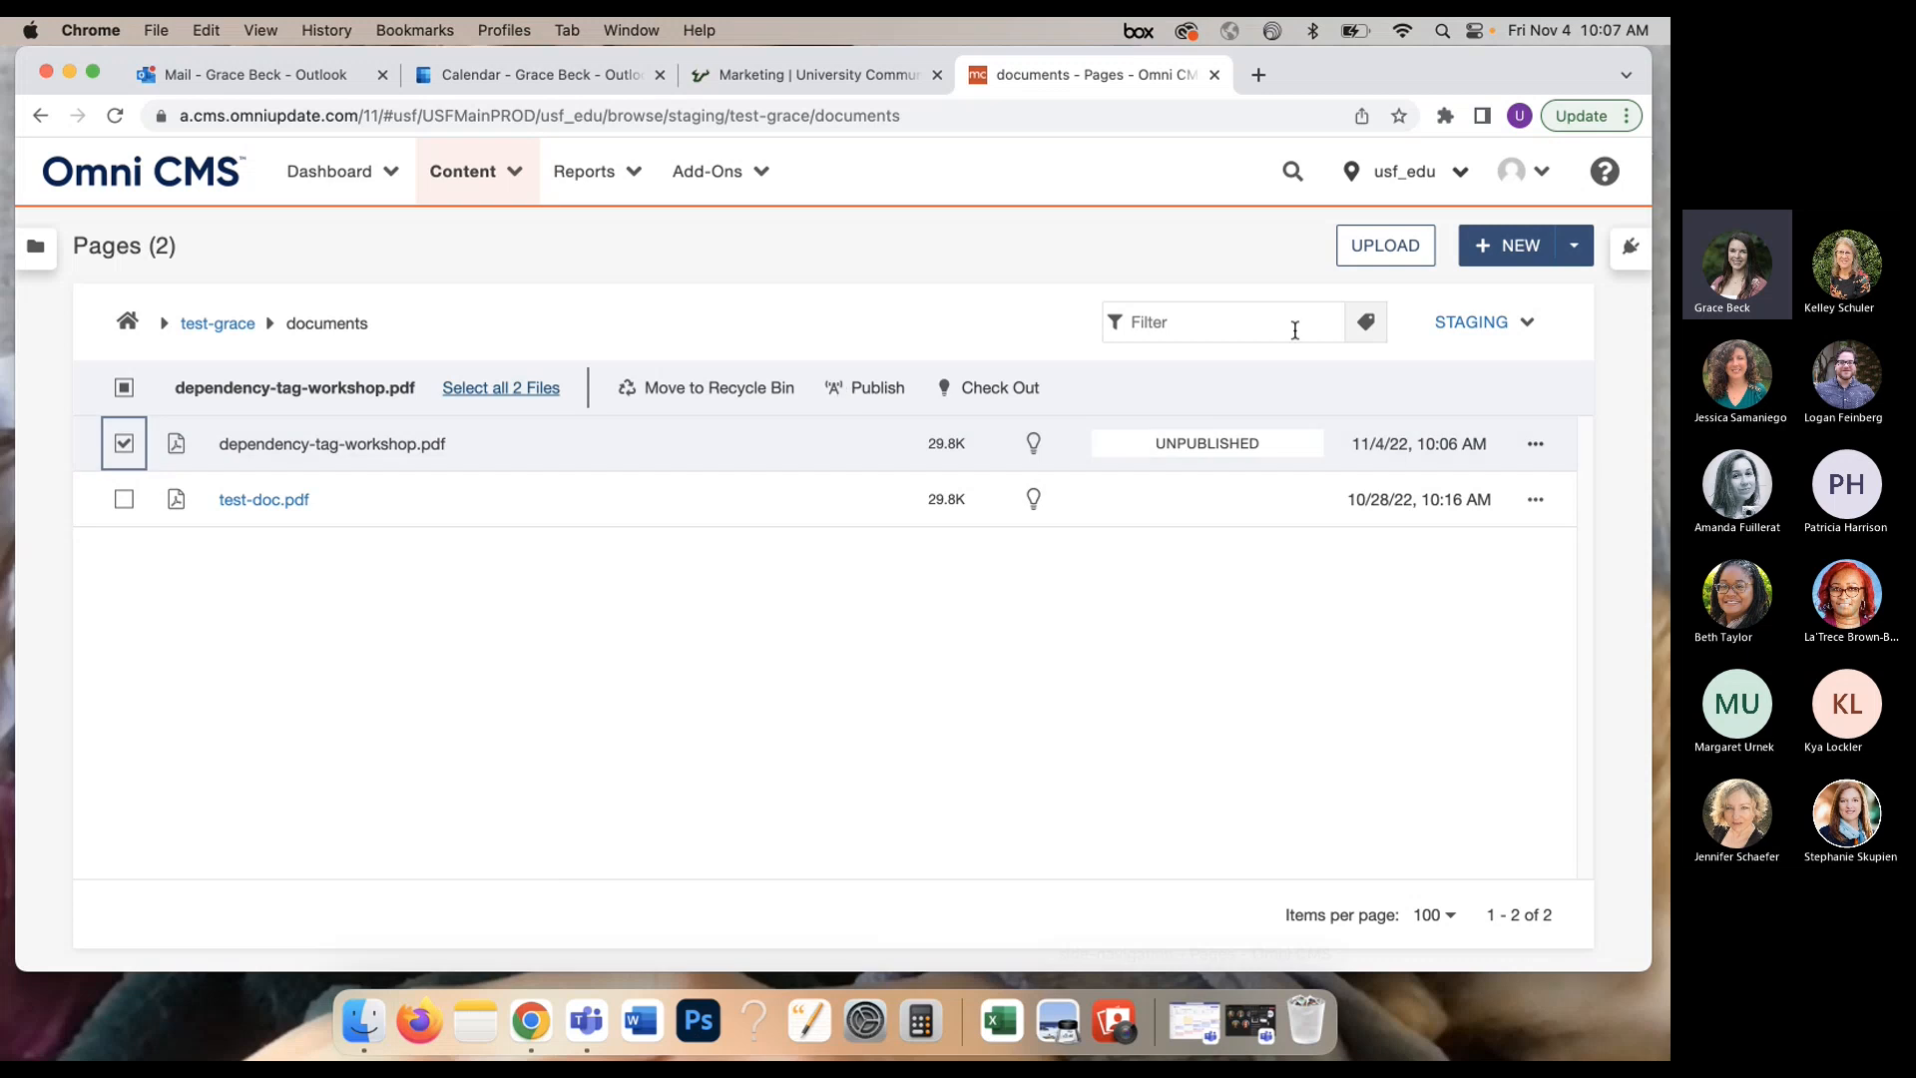
click(895, 404)
click(1030, 458)
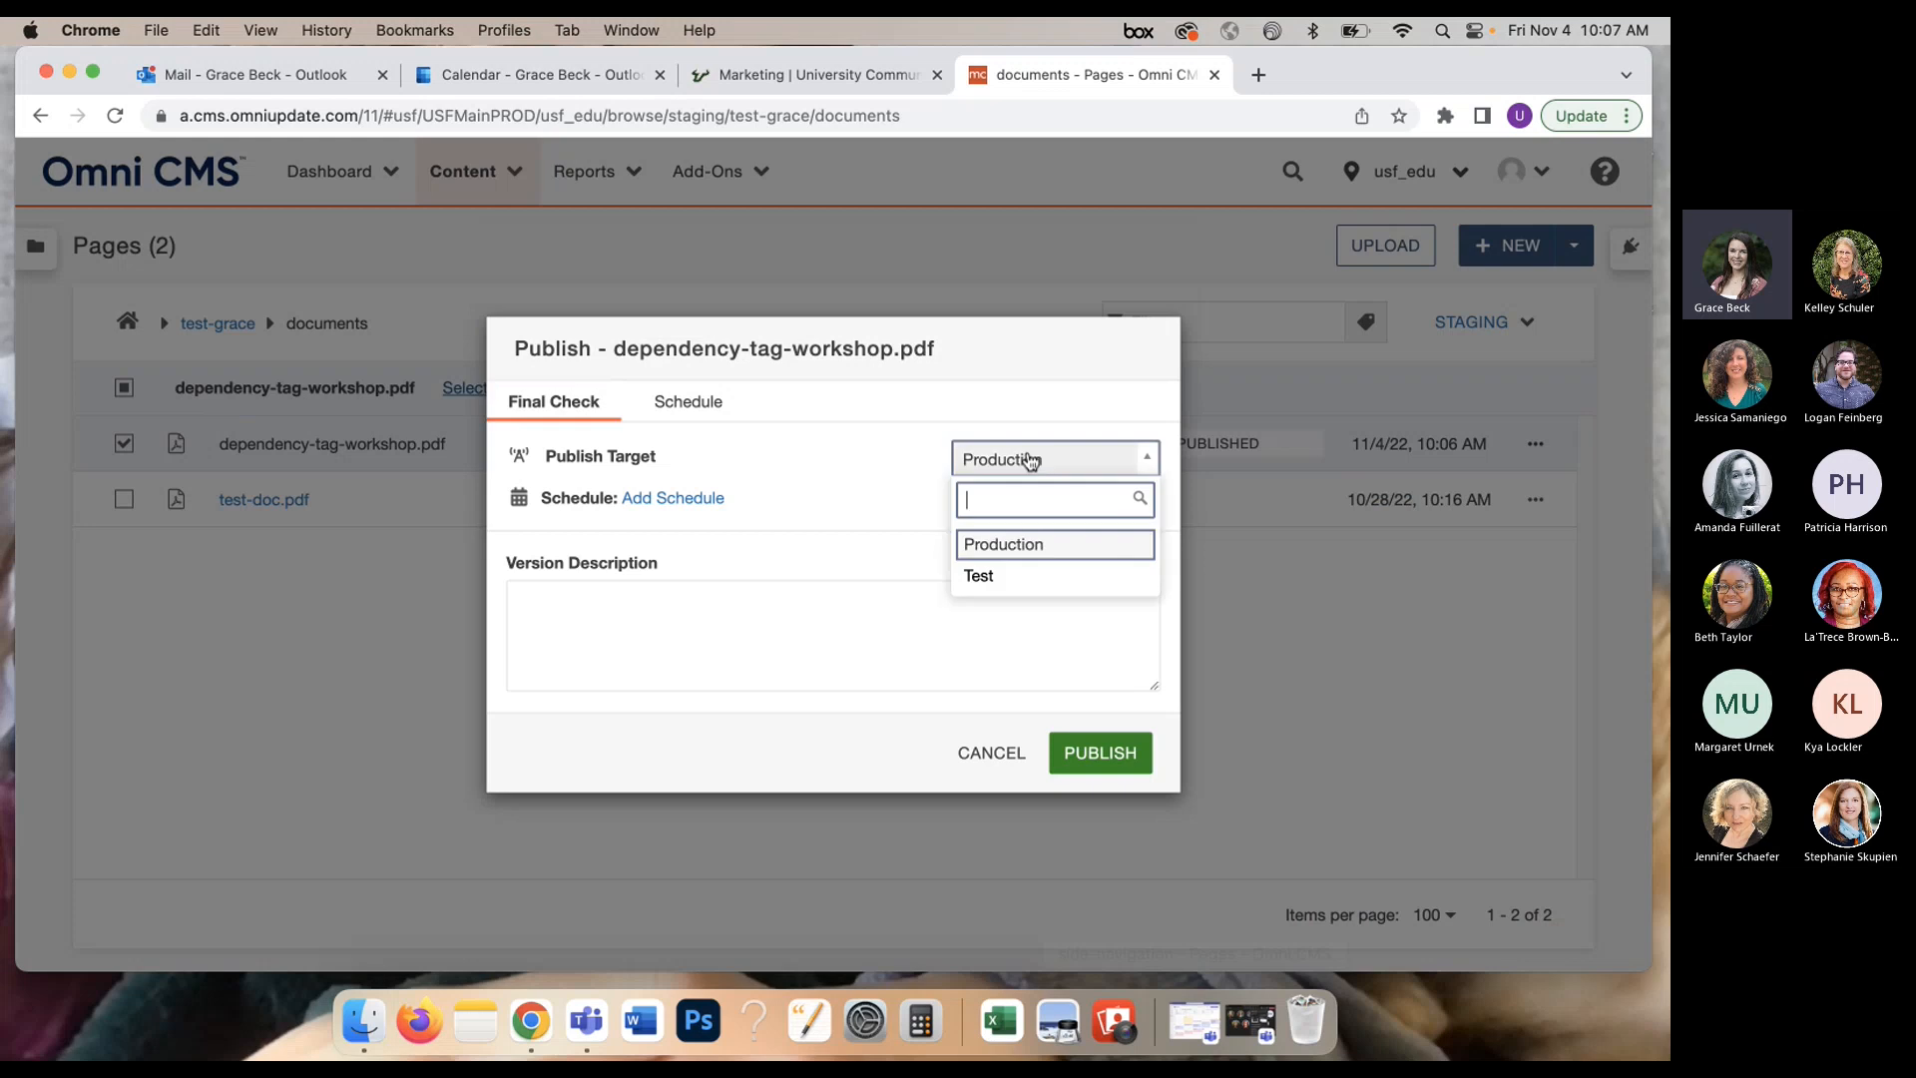
click(1016, 579)
click(1087, 754)
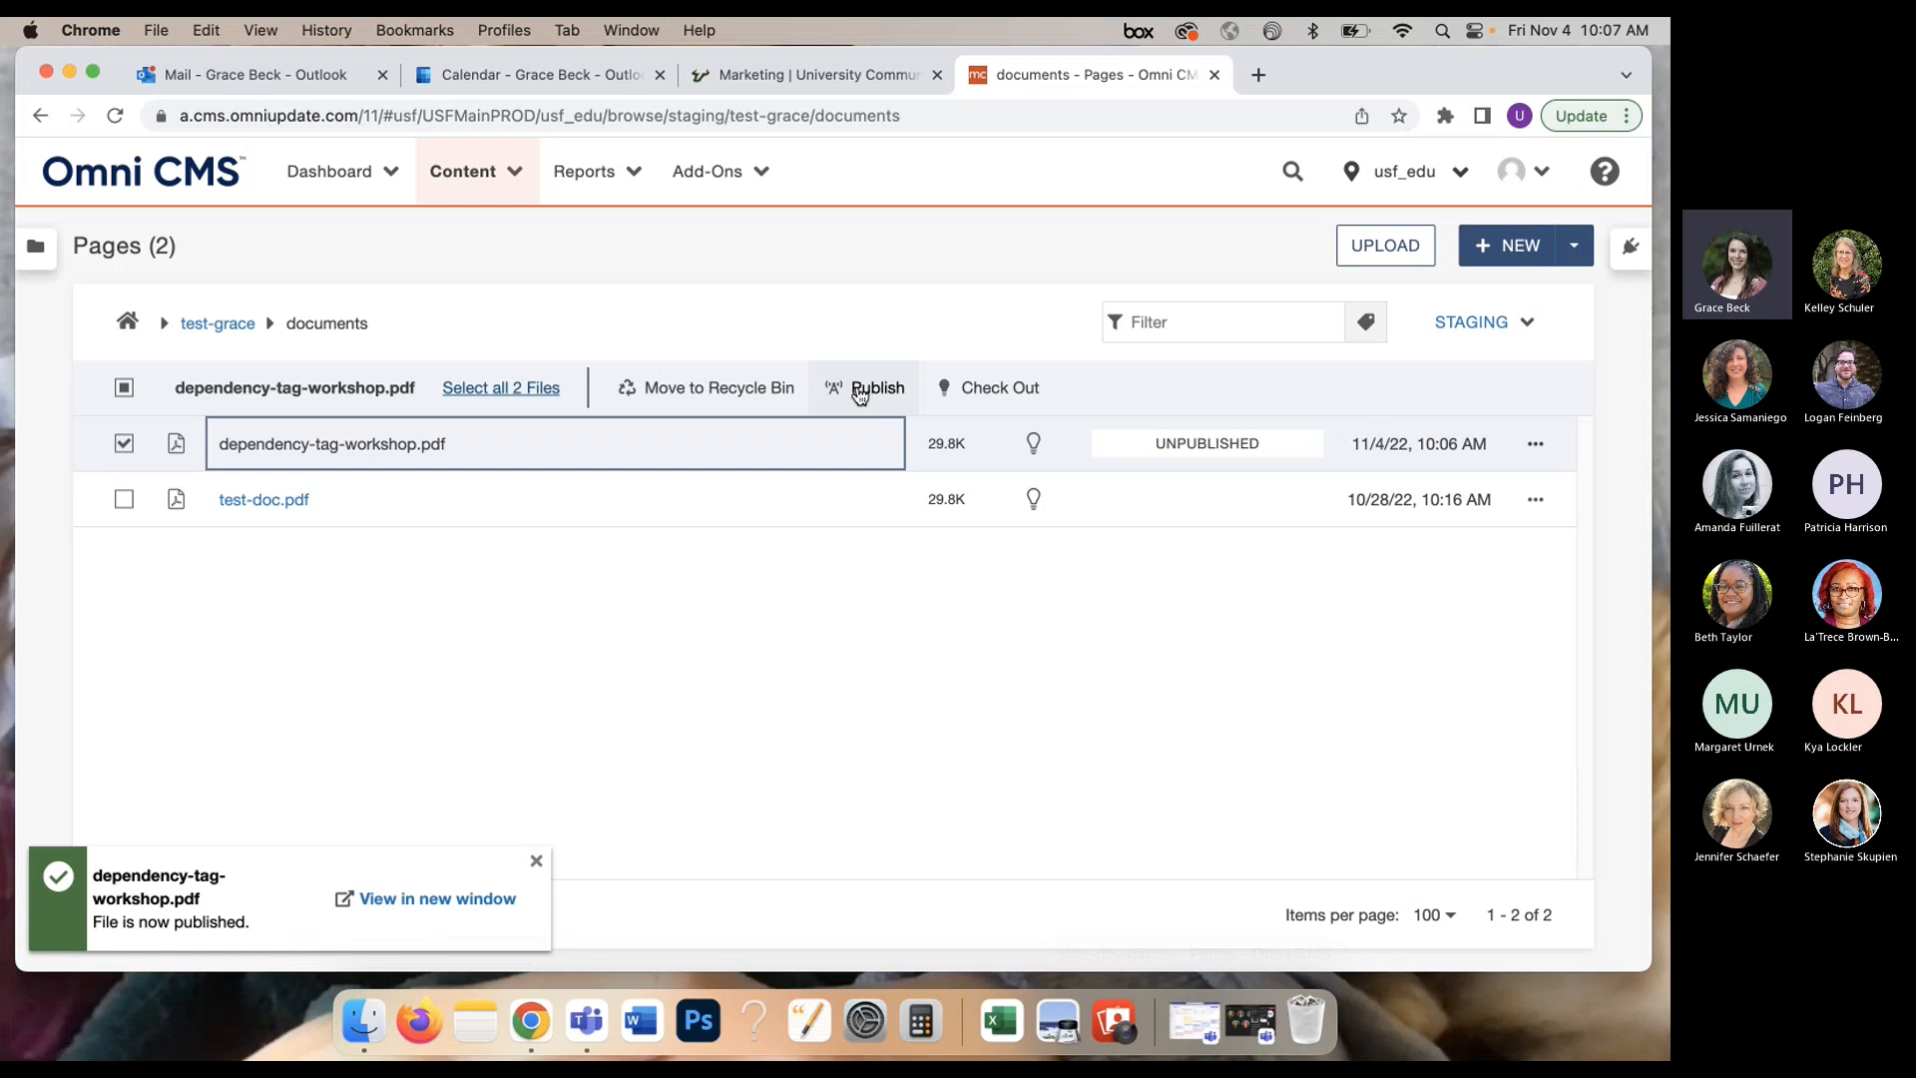
click(858, 392)
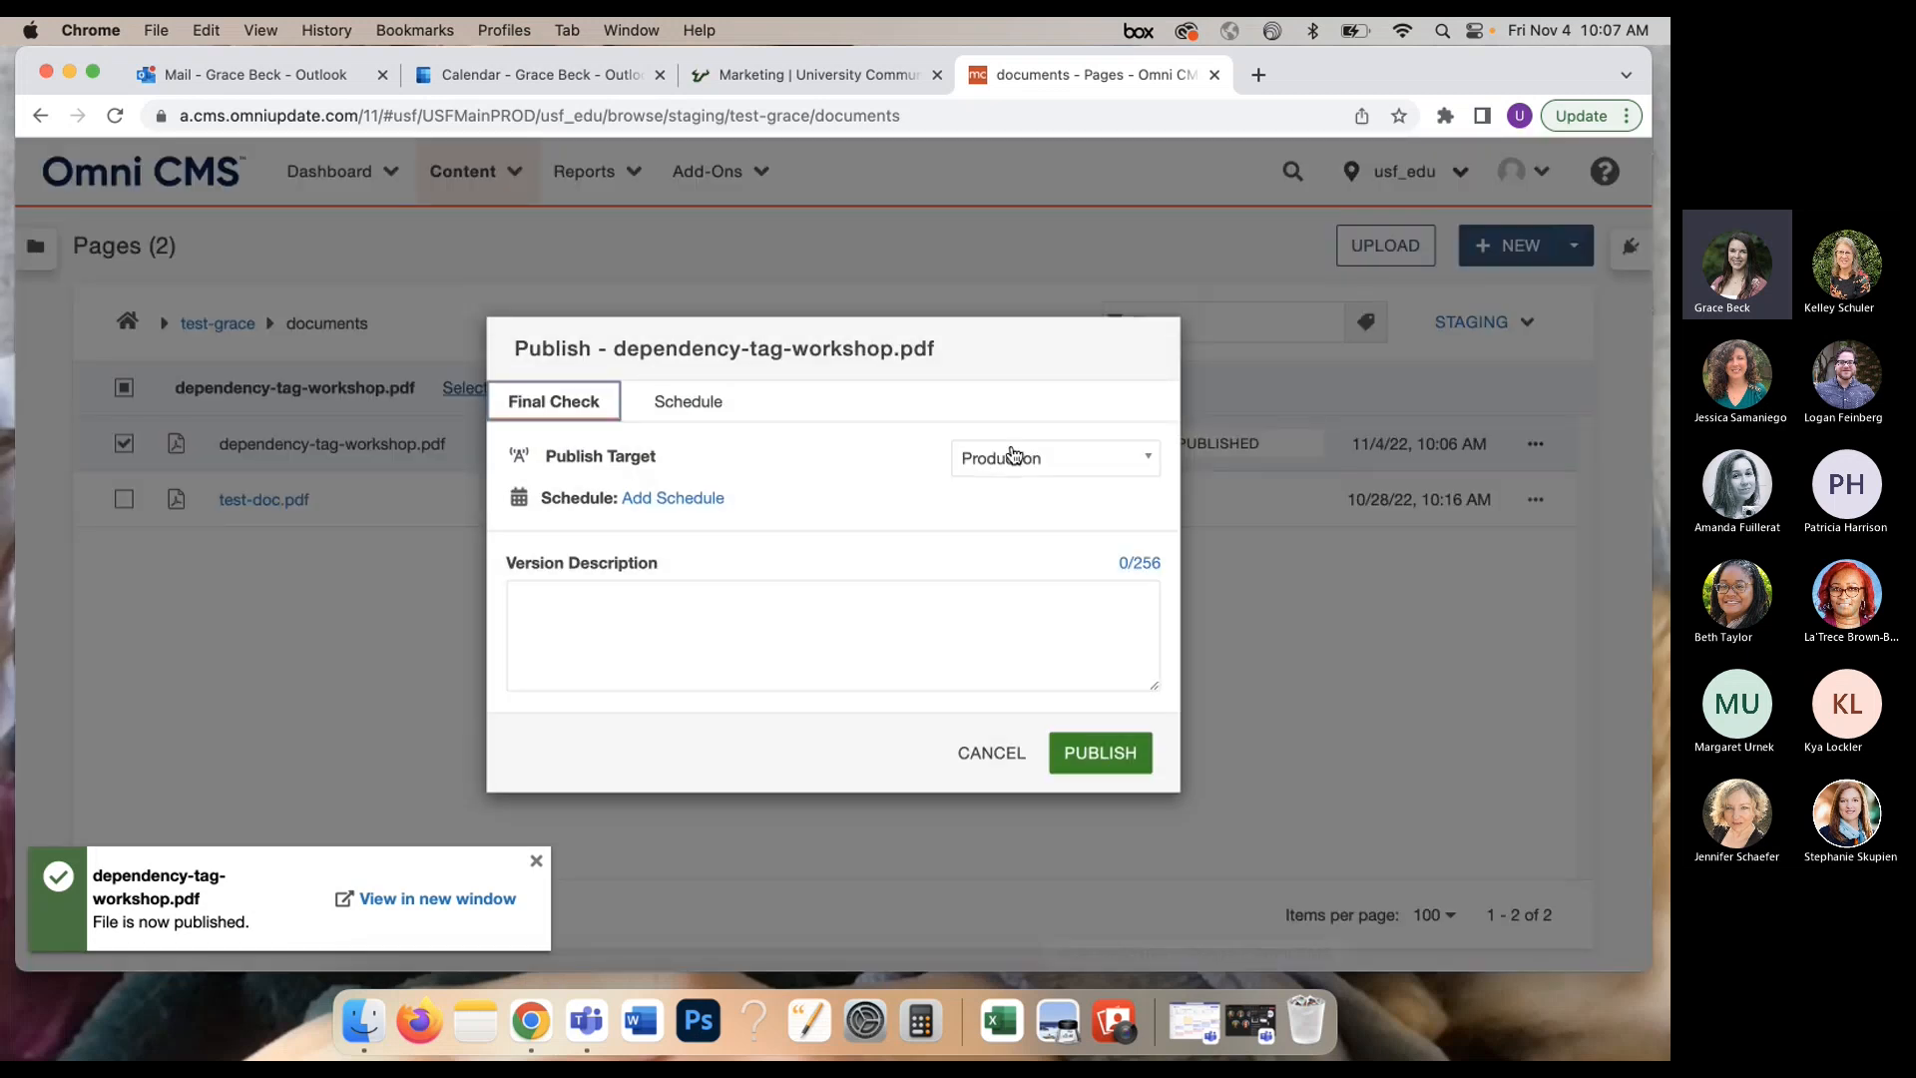
click(1114, 752)
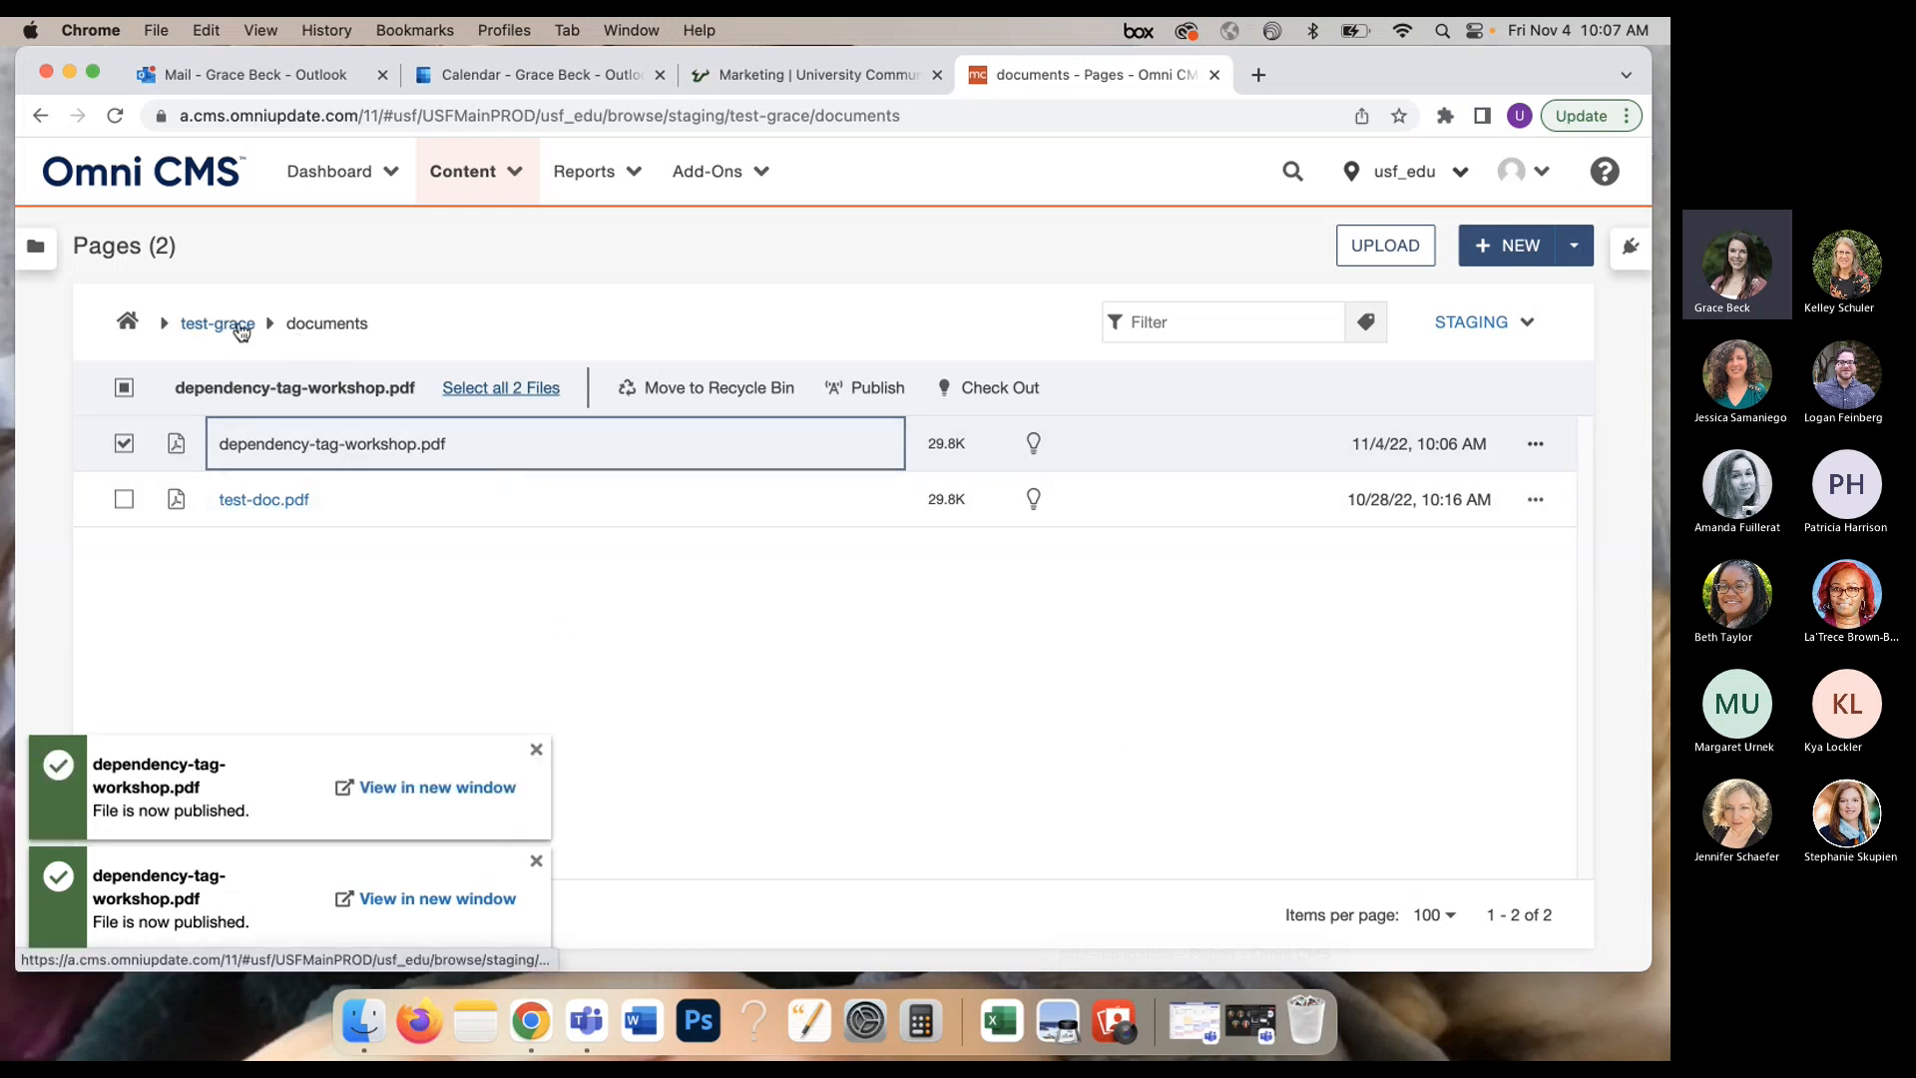
Step: Return to the side-navigation folder through the parent test folder, dismissing the publish notifications
click(229, 326)
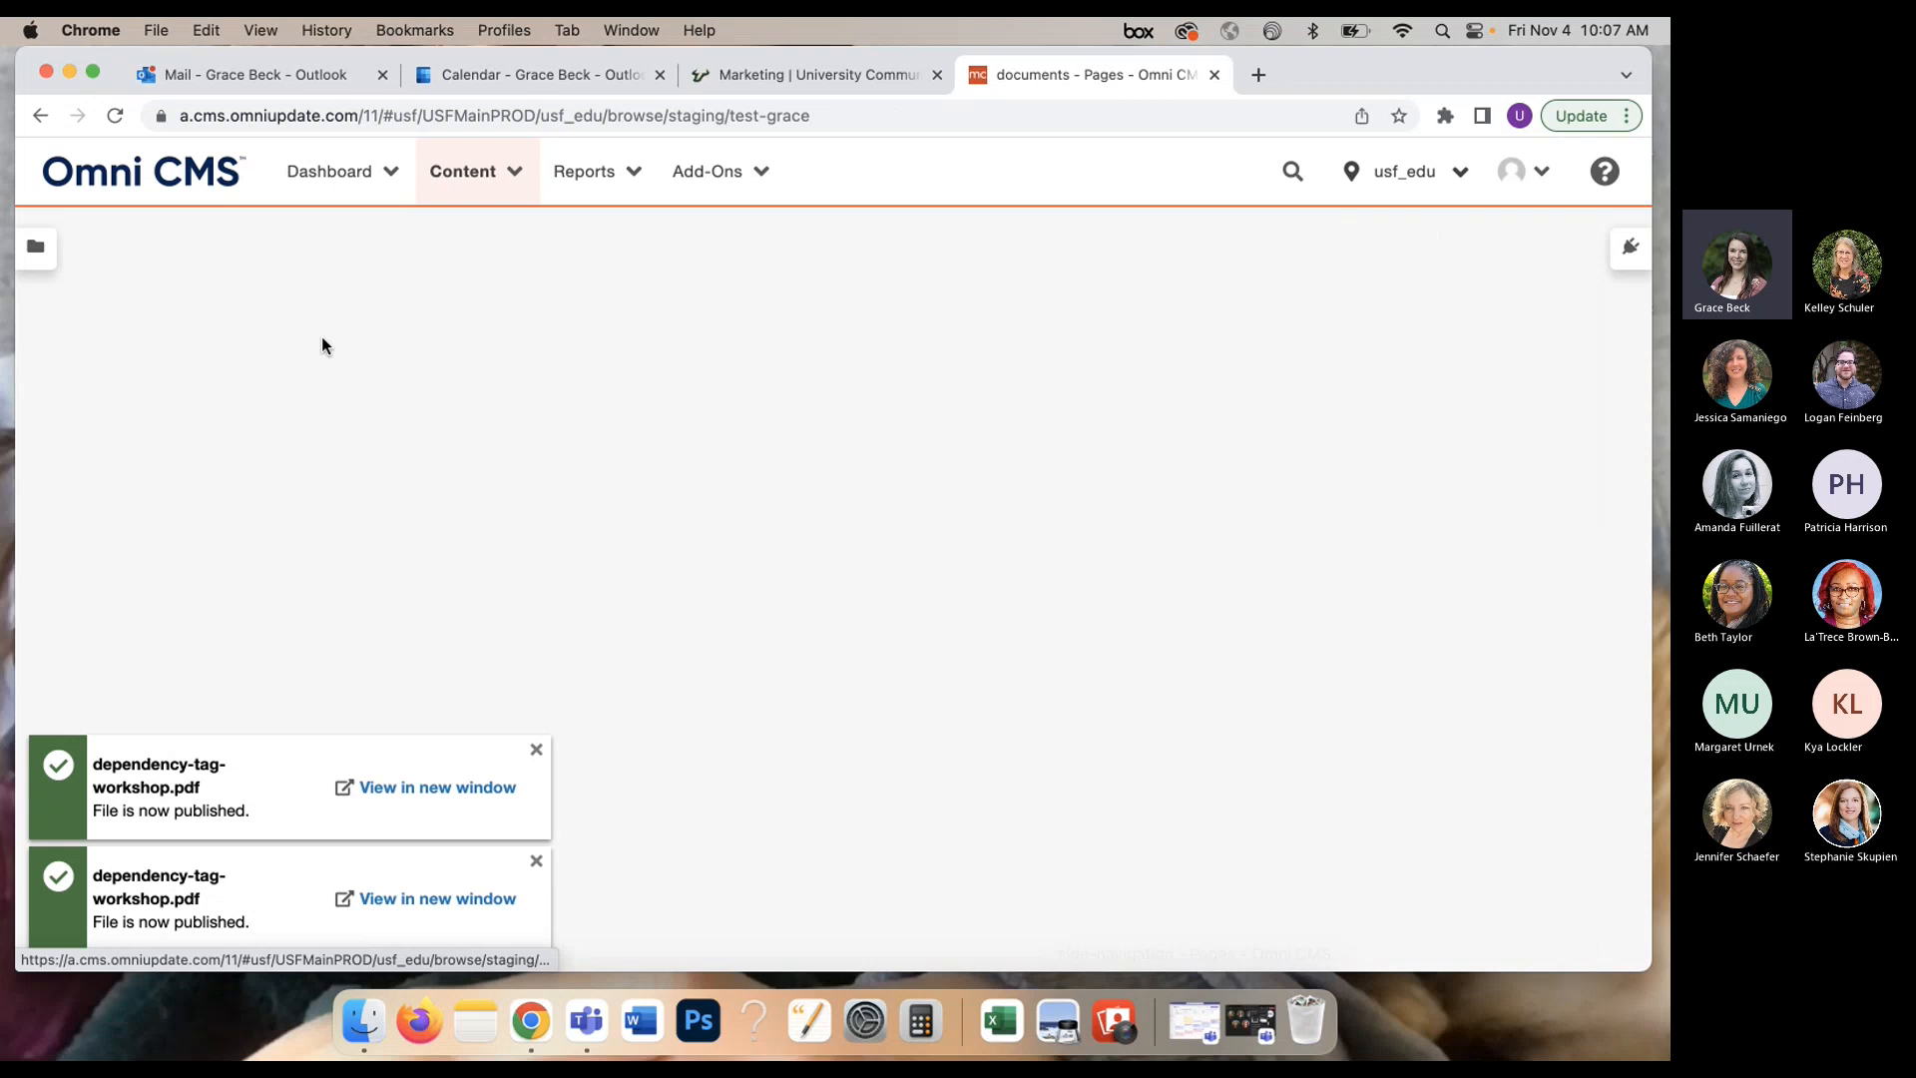
click(536, 750)
click(536, 862)
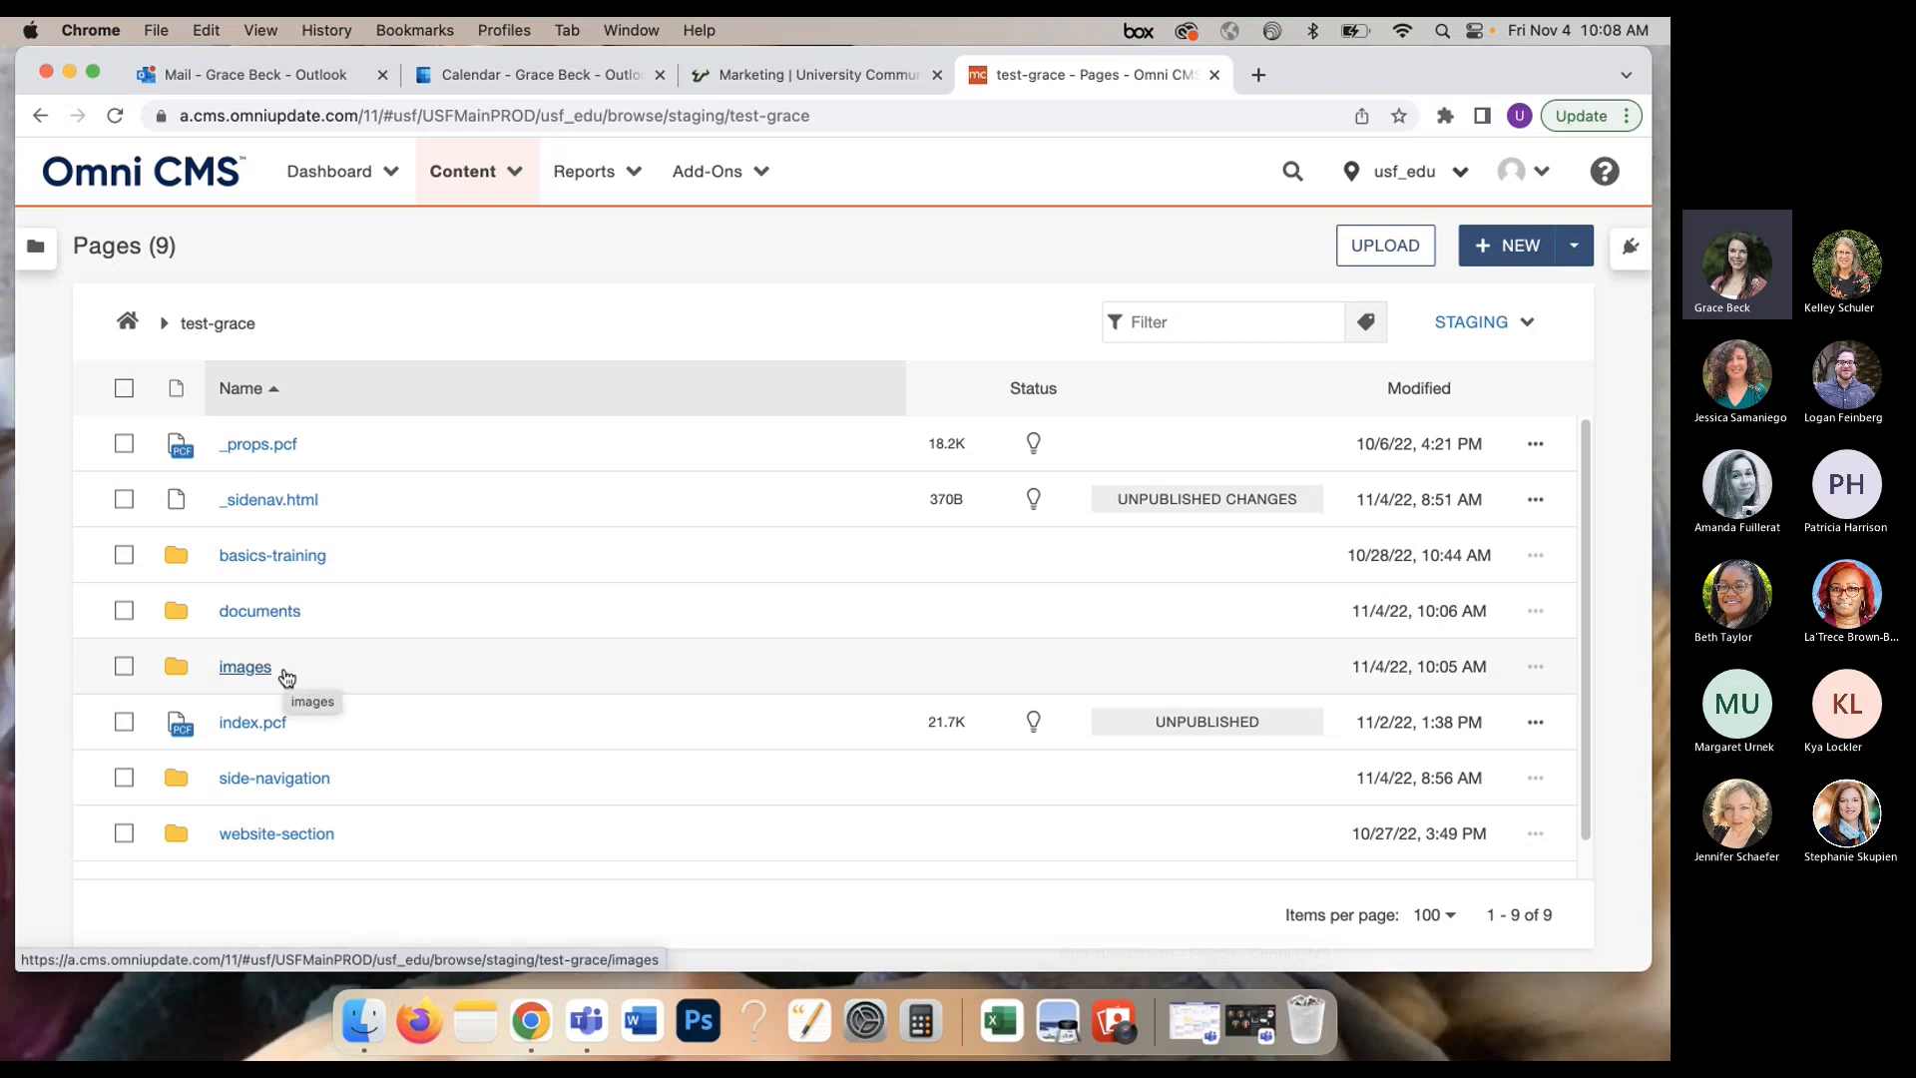
scroll(327, 650, down, 1)
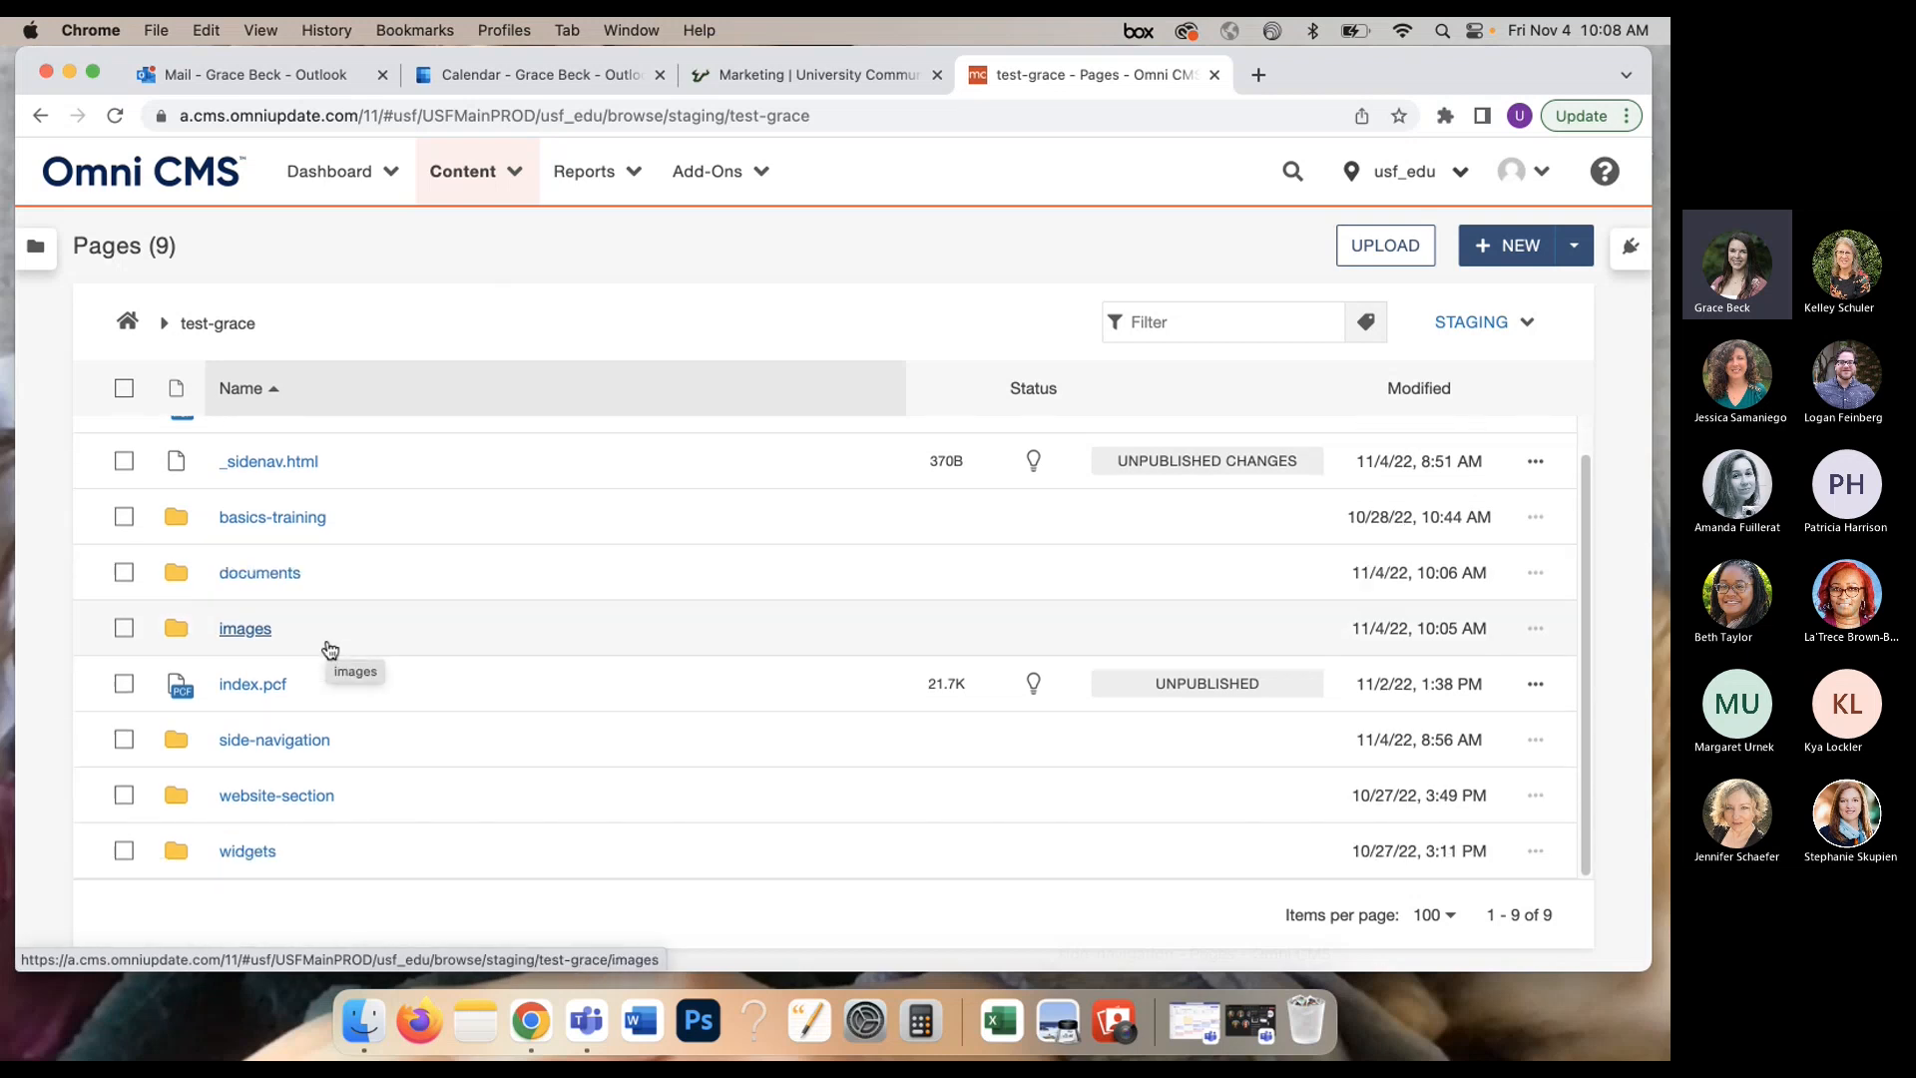
click(267, 740)
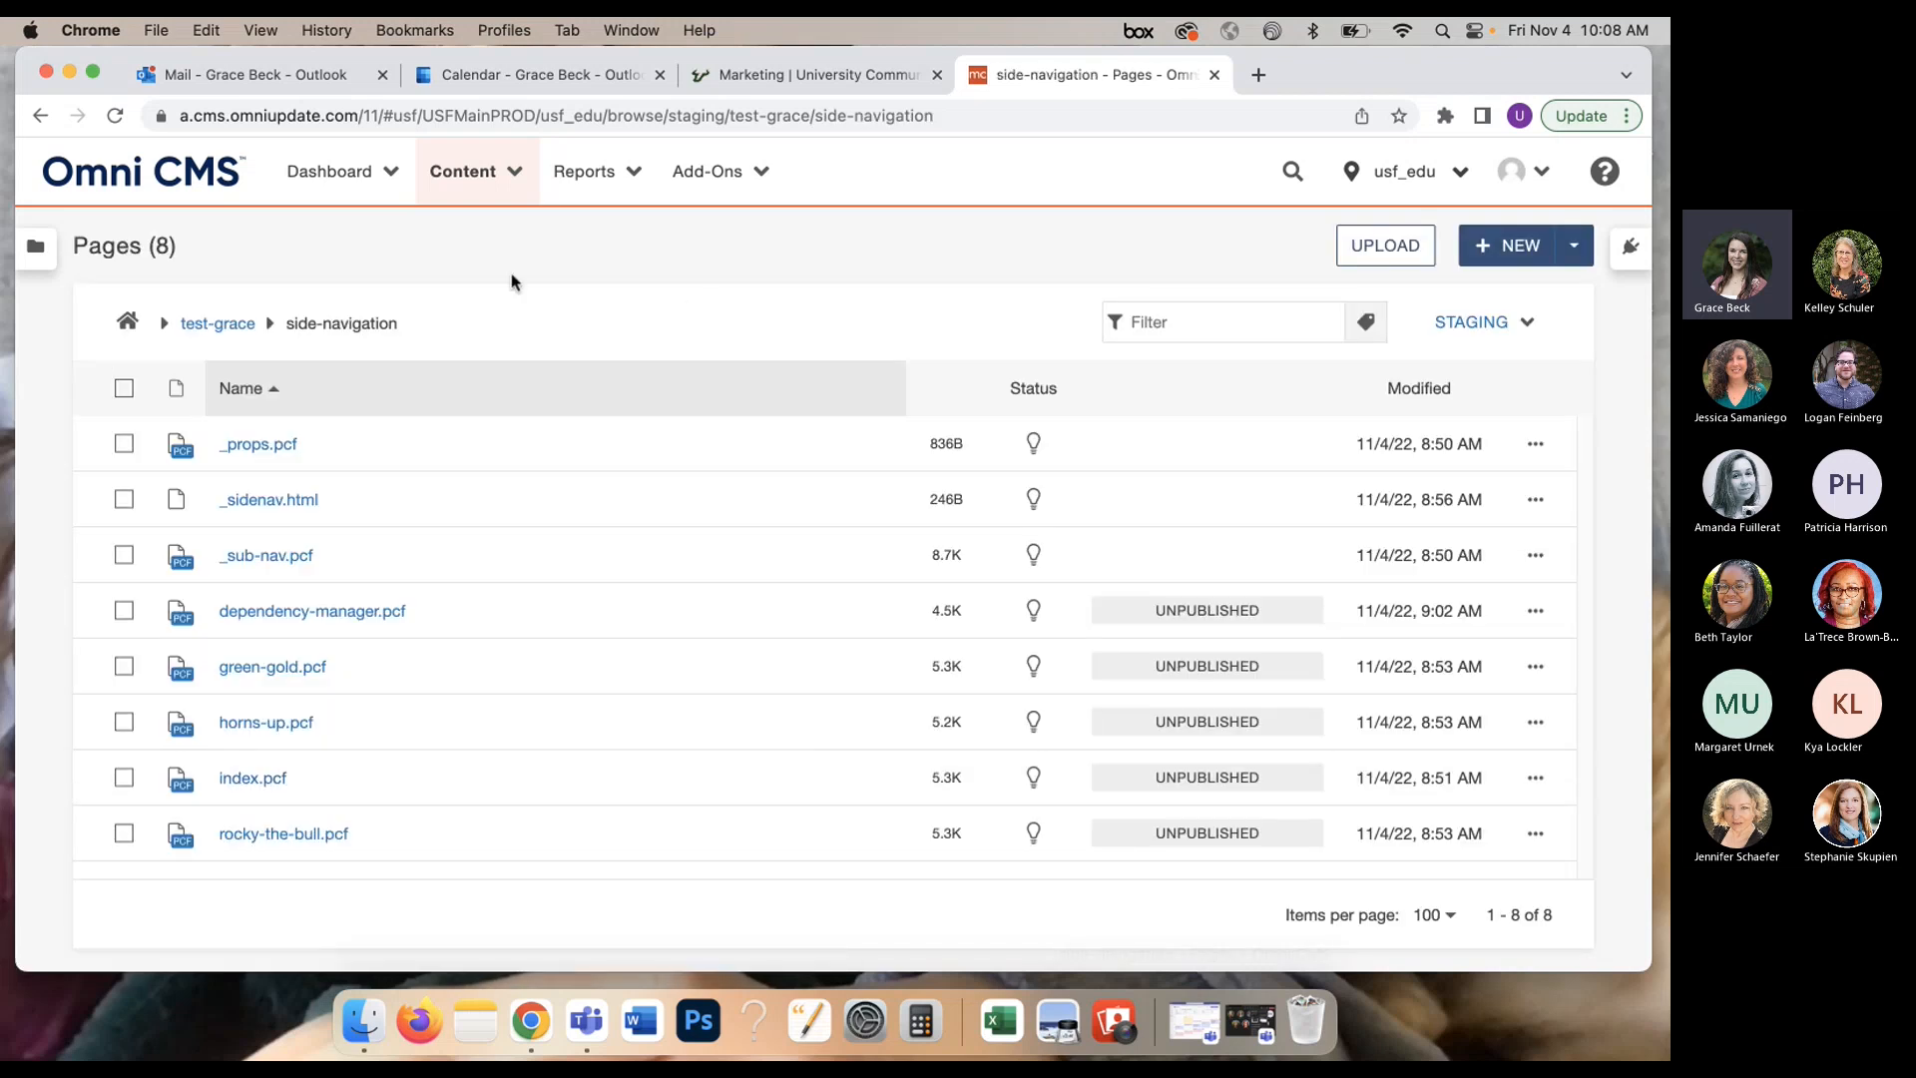
Step: Open dependency-manager.pcf from the side-navigation folder and open its main content region under the Dependency Manager heading for editing
click(332, 621)
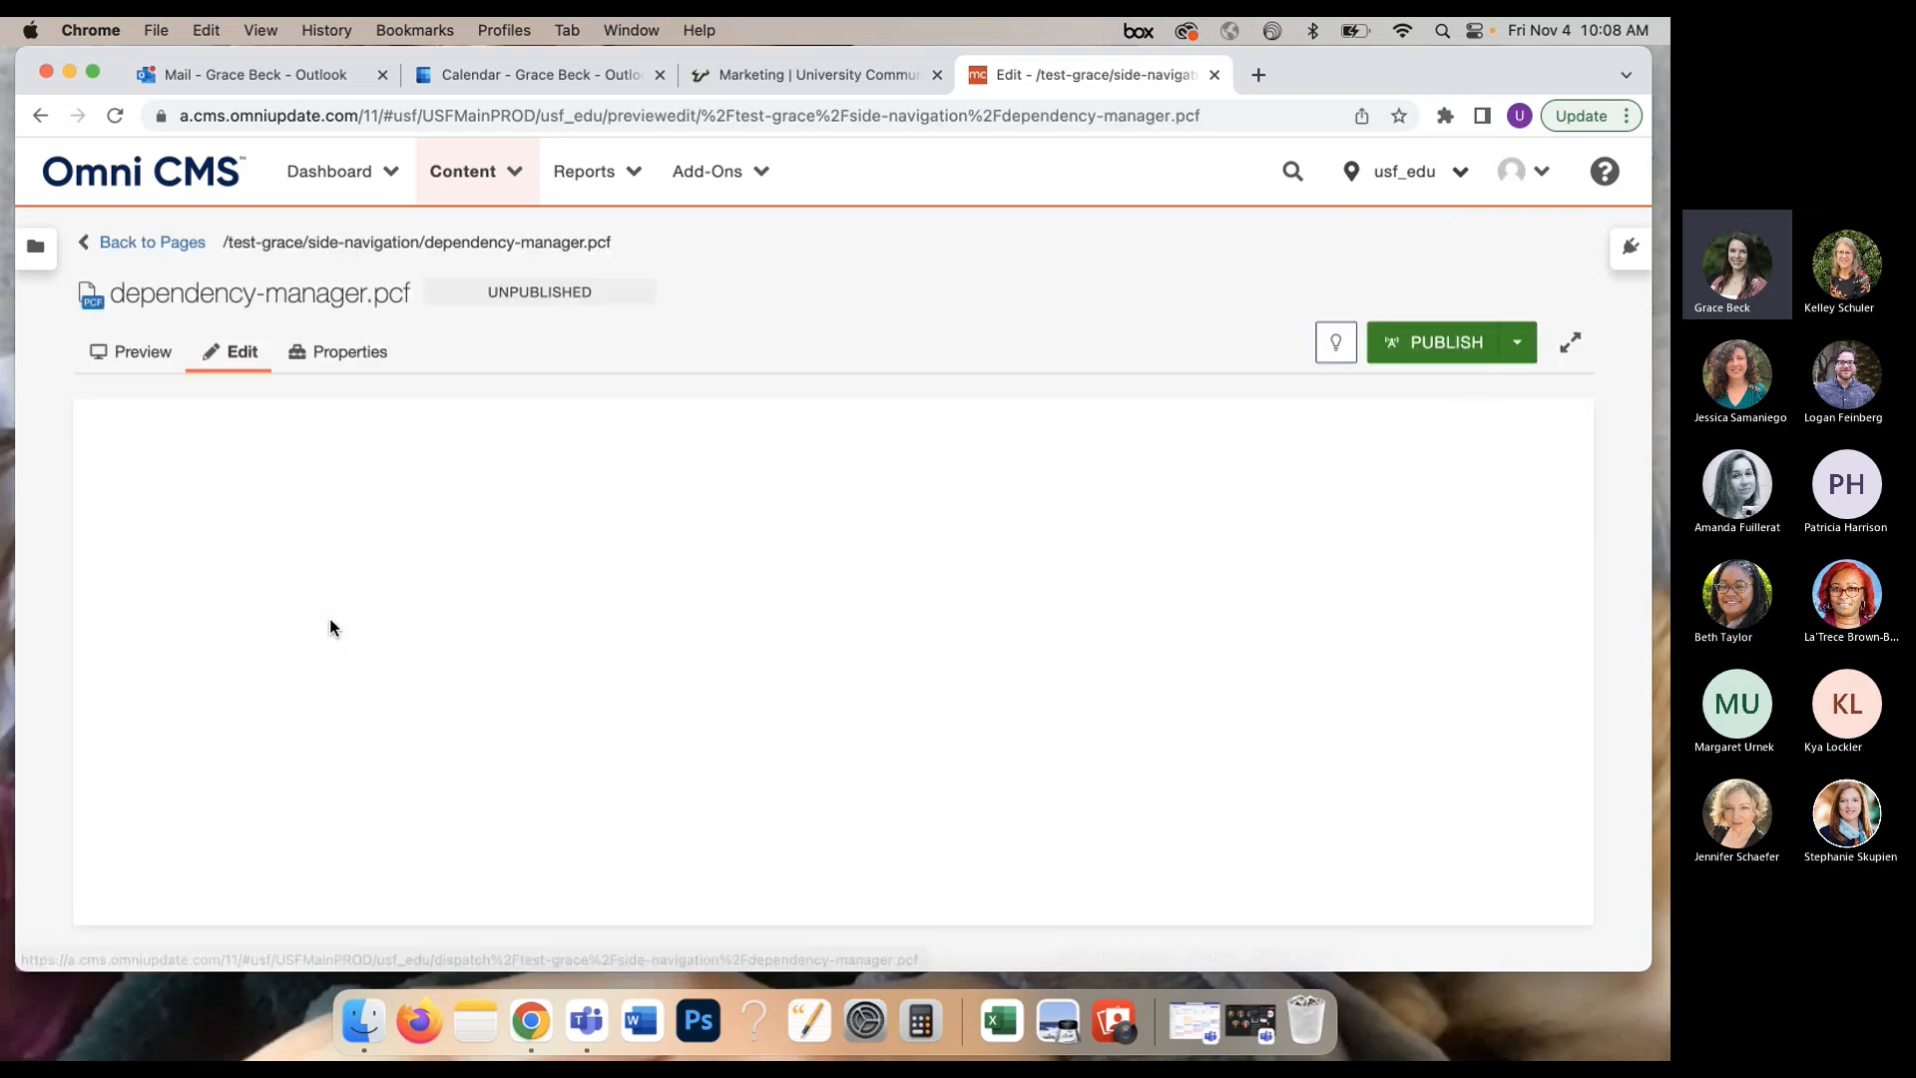
scroll(718, 675, down, 5)
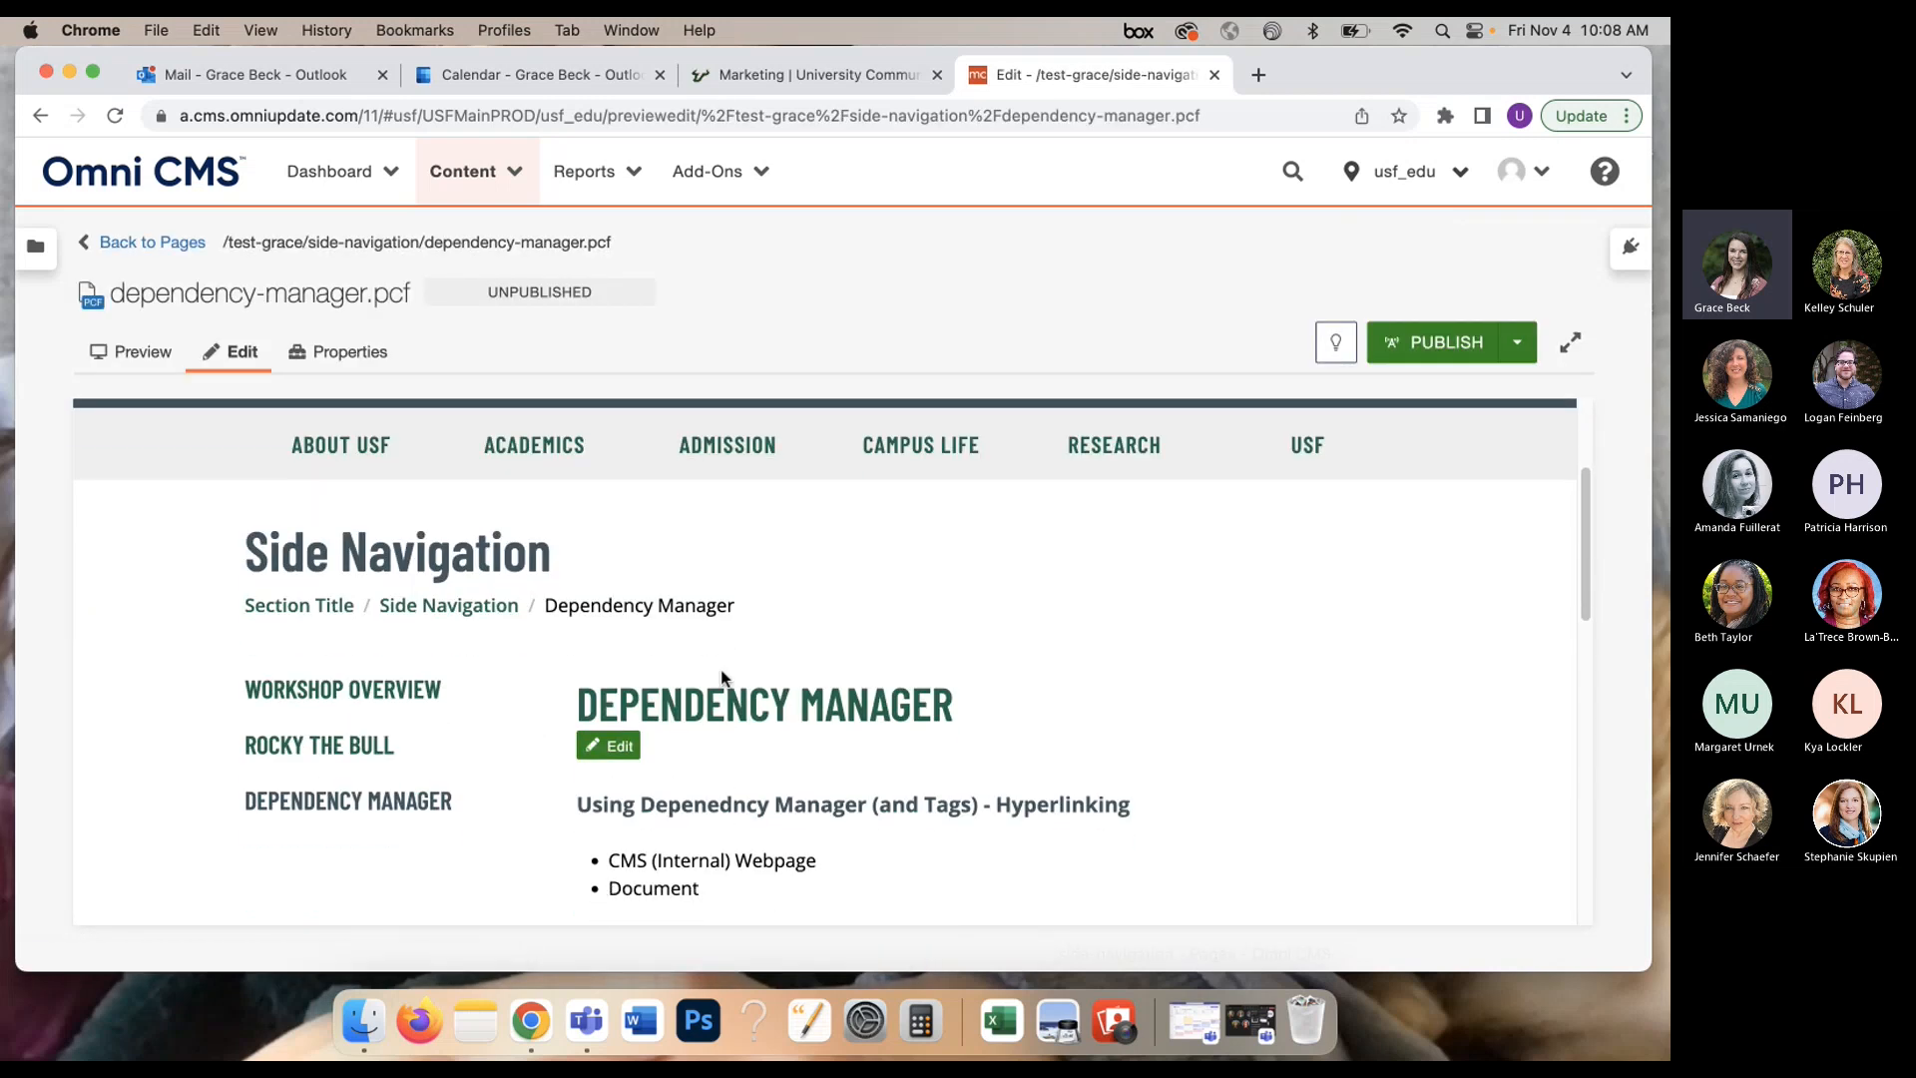
scroll(725, 678, down, 1)
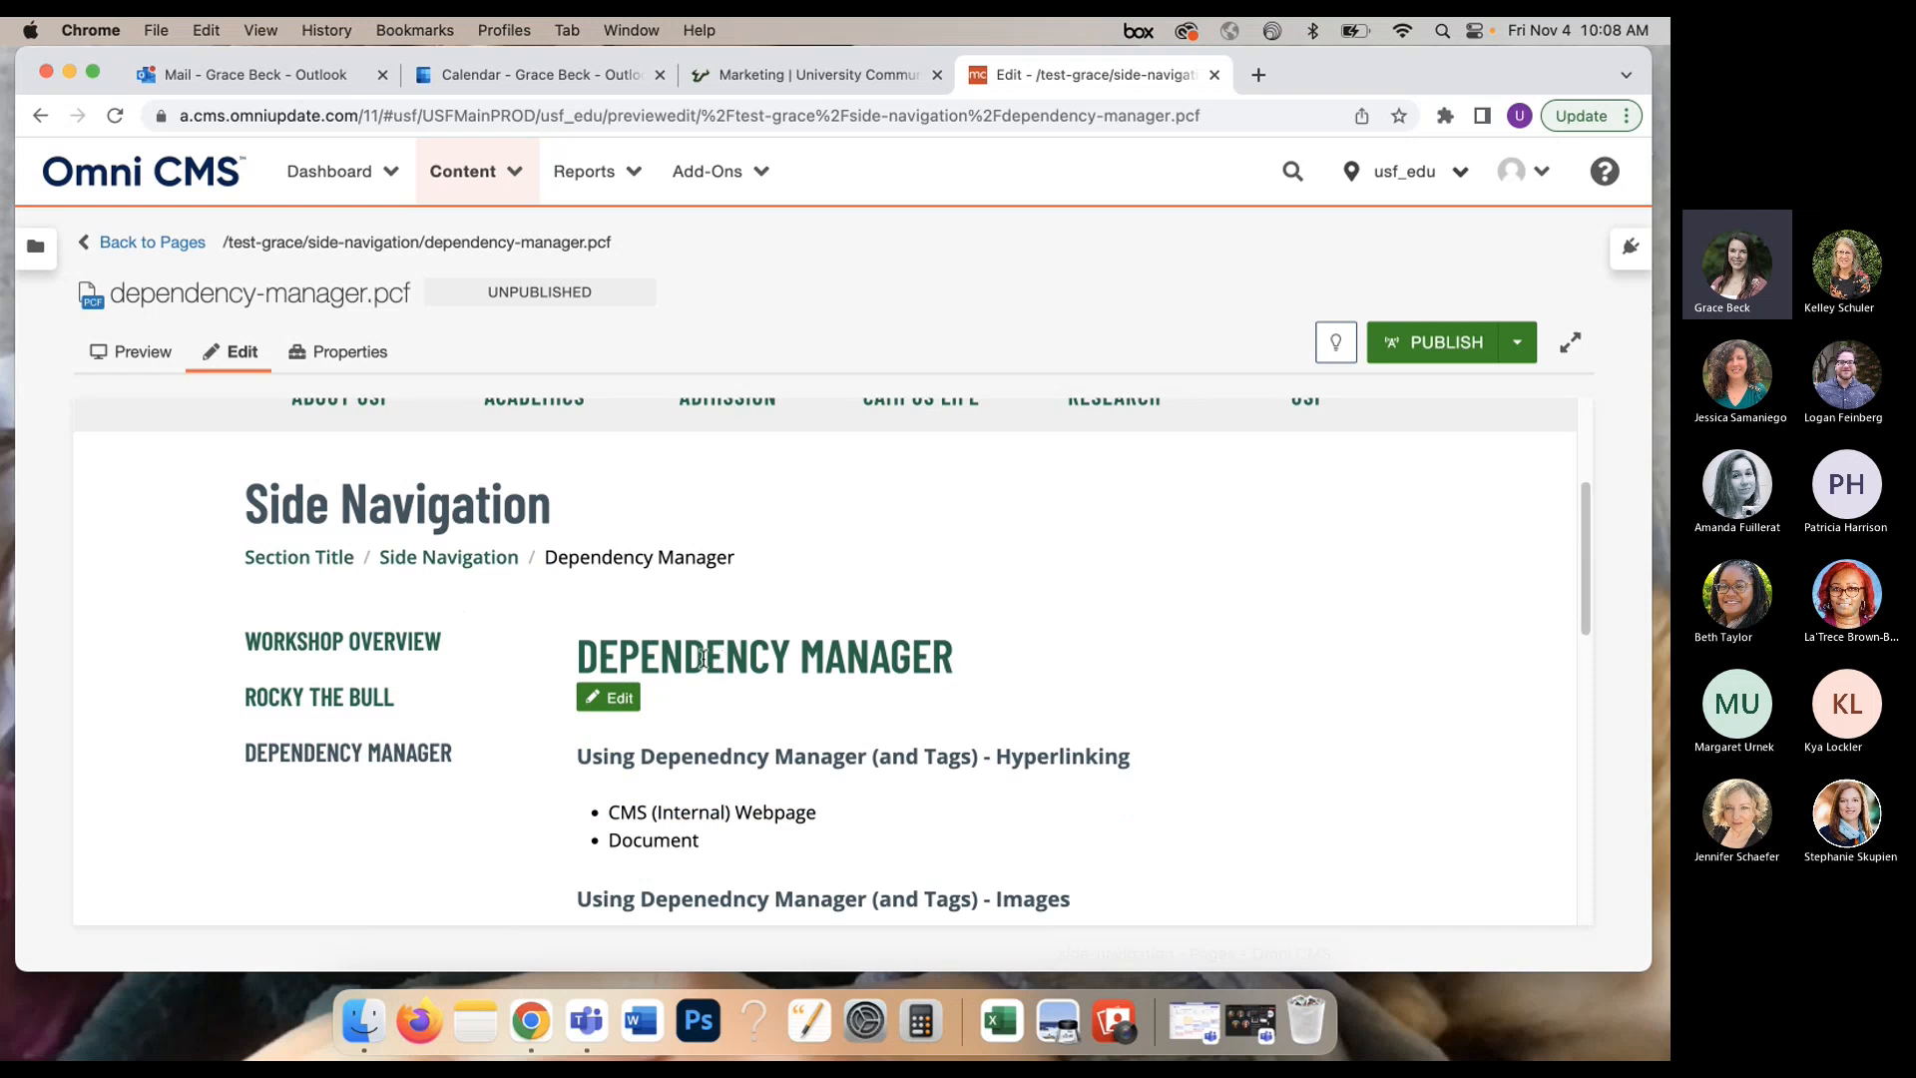
scroll(854, 659, down, 6)
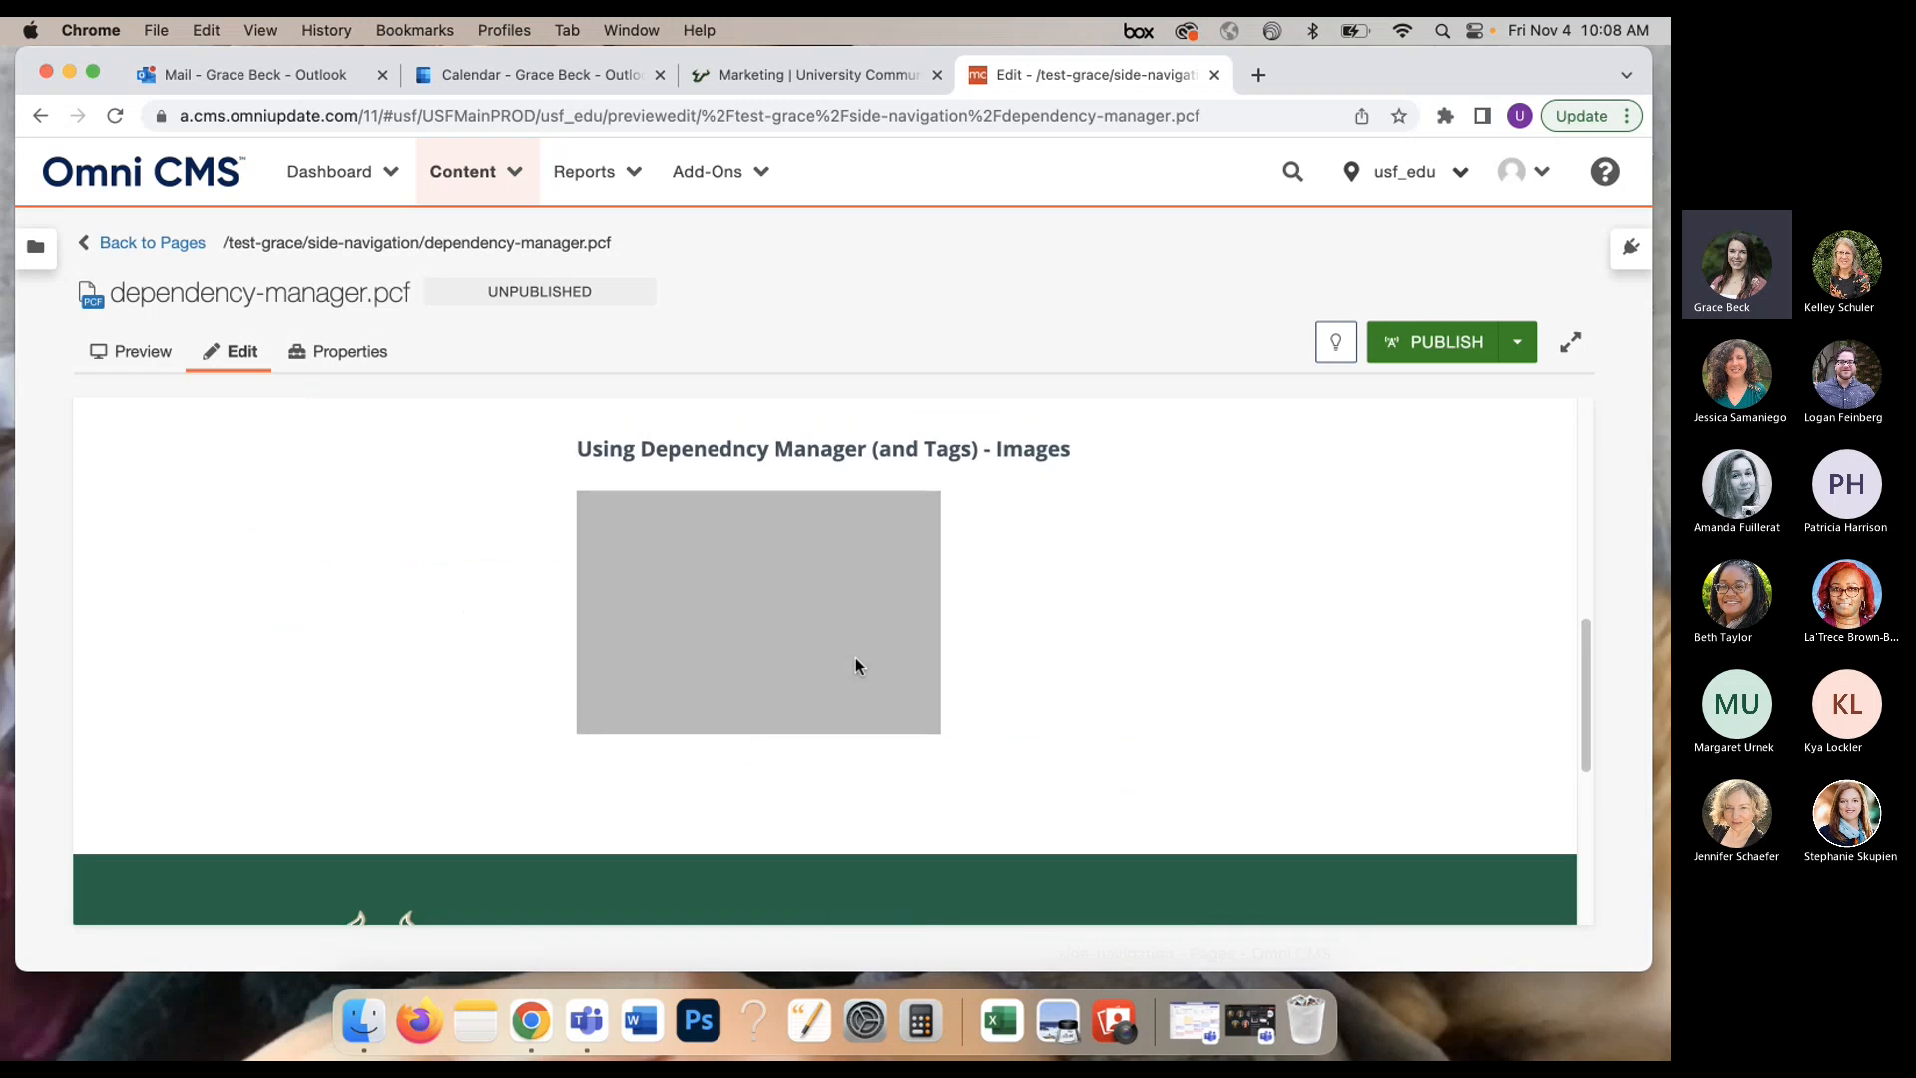
scroll(855, 664, up, 3)
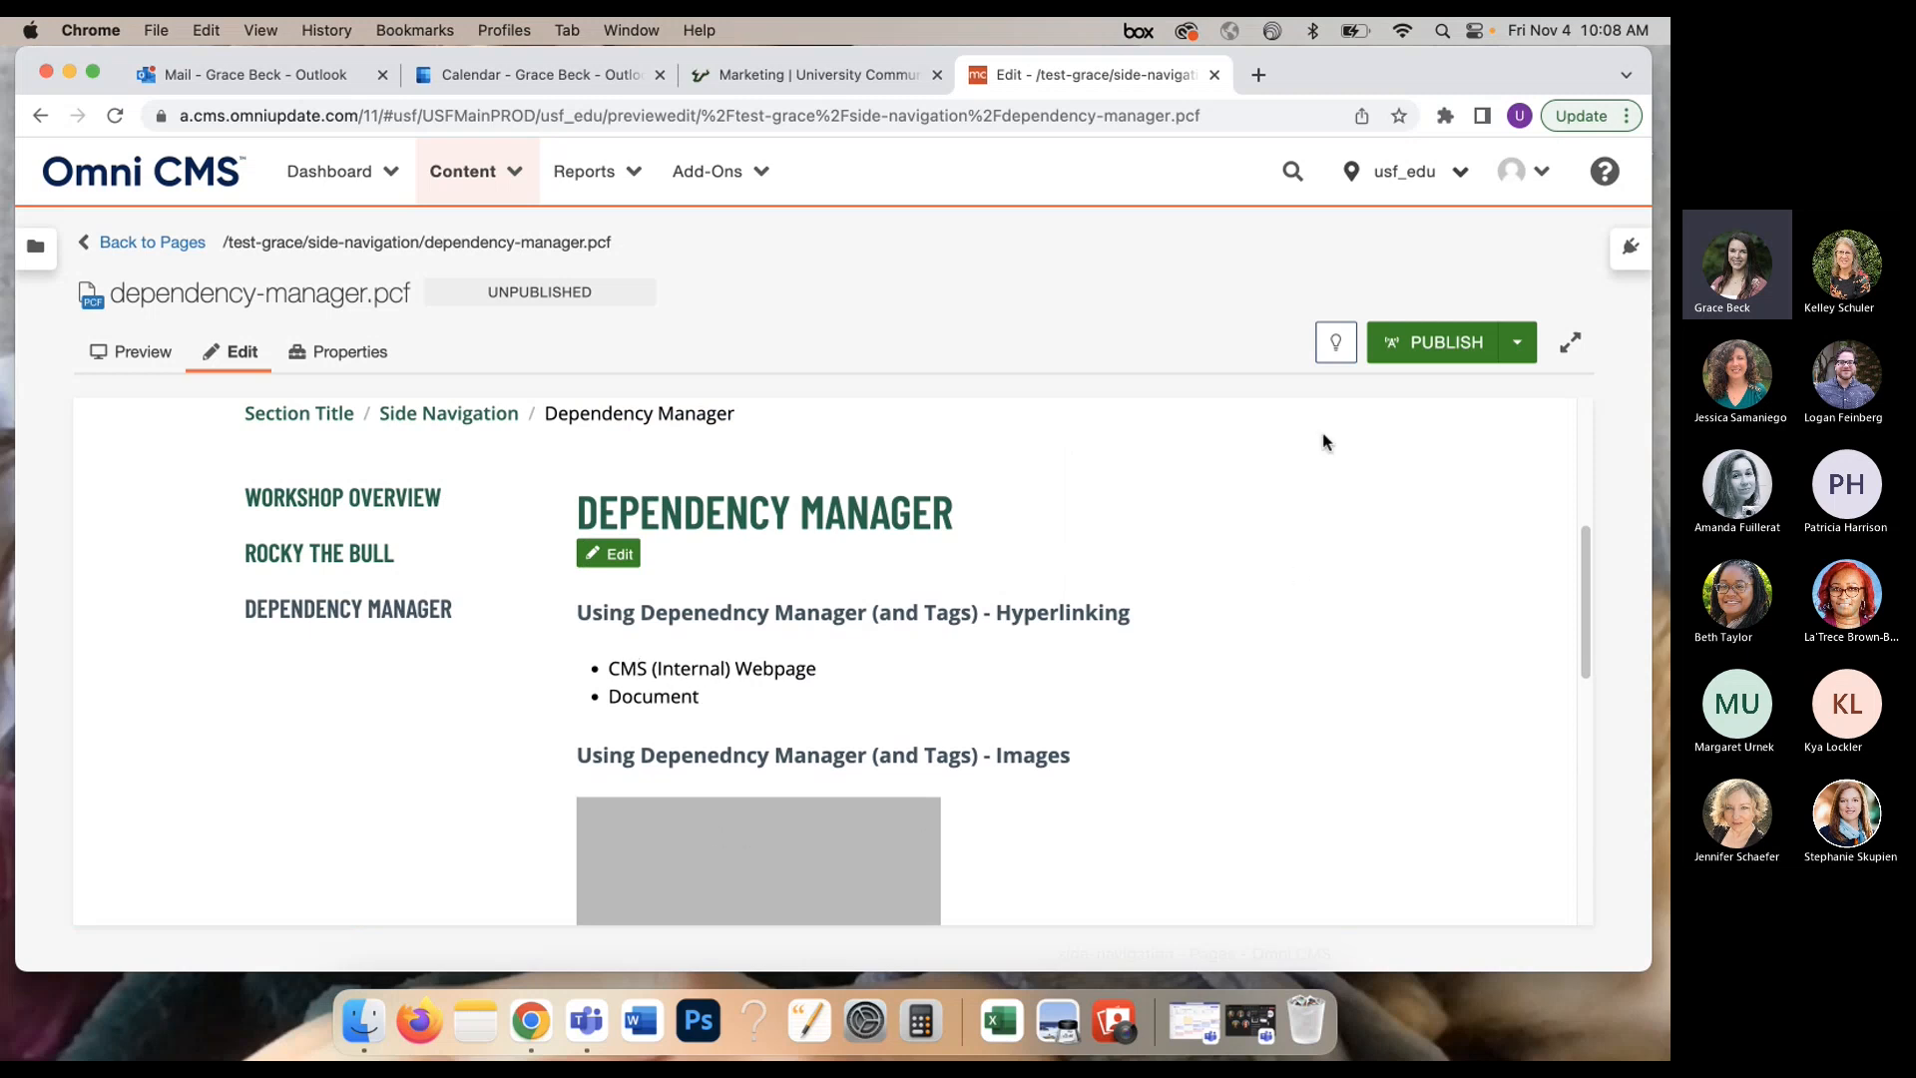
scroll(830, 749, up, 3)
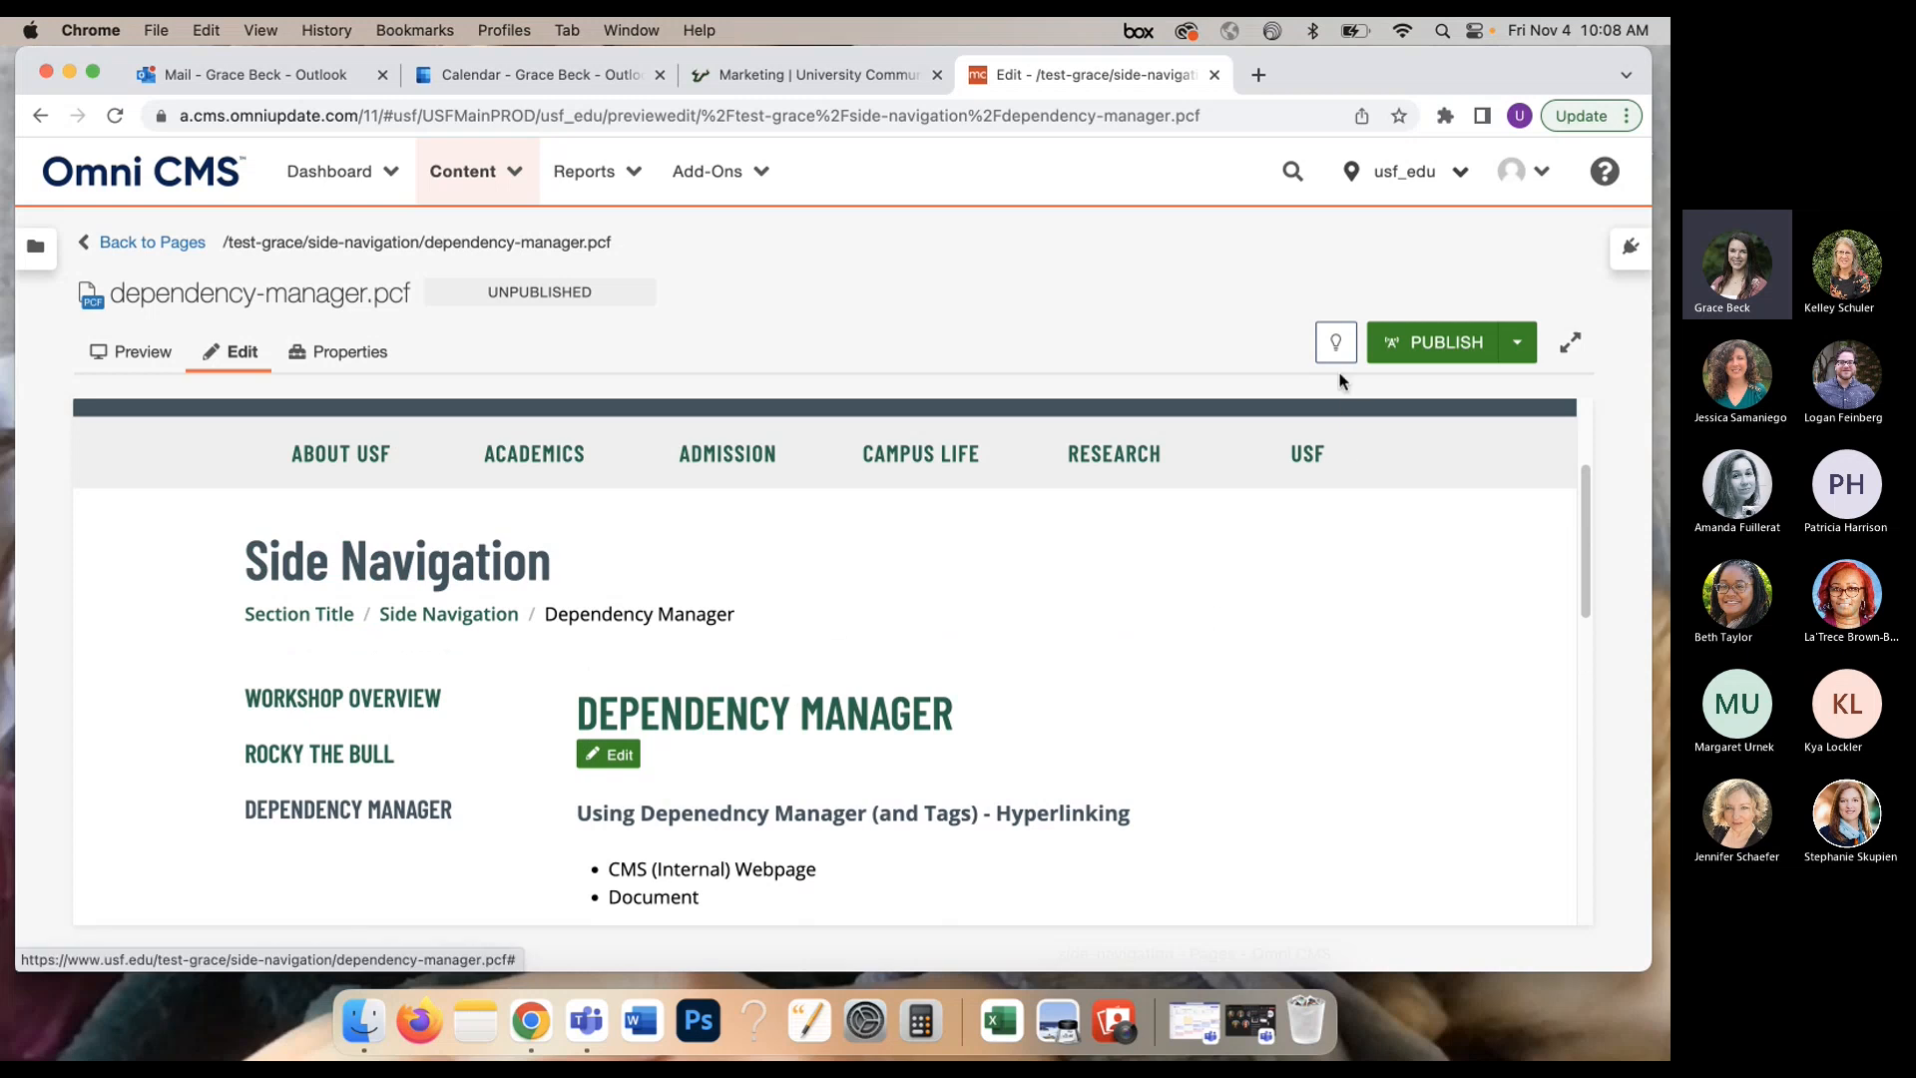
click(611, 758)
scroll(1152, 639, down, 5)
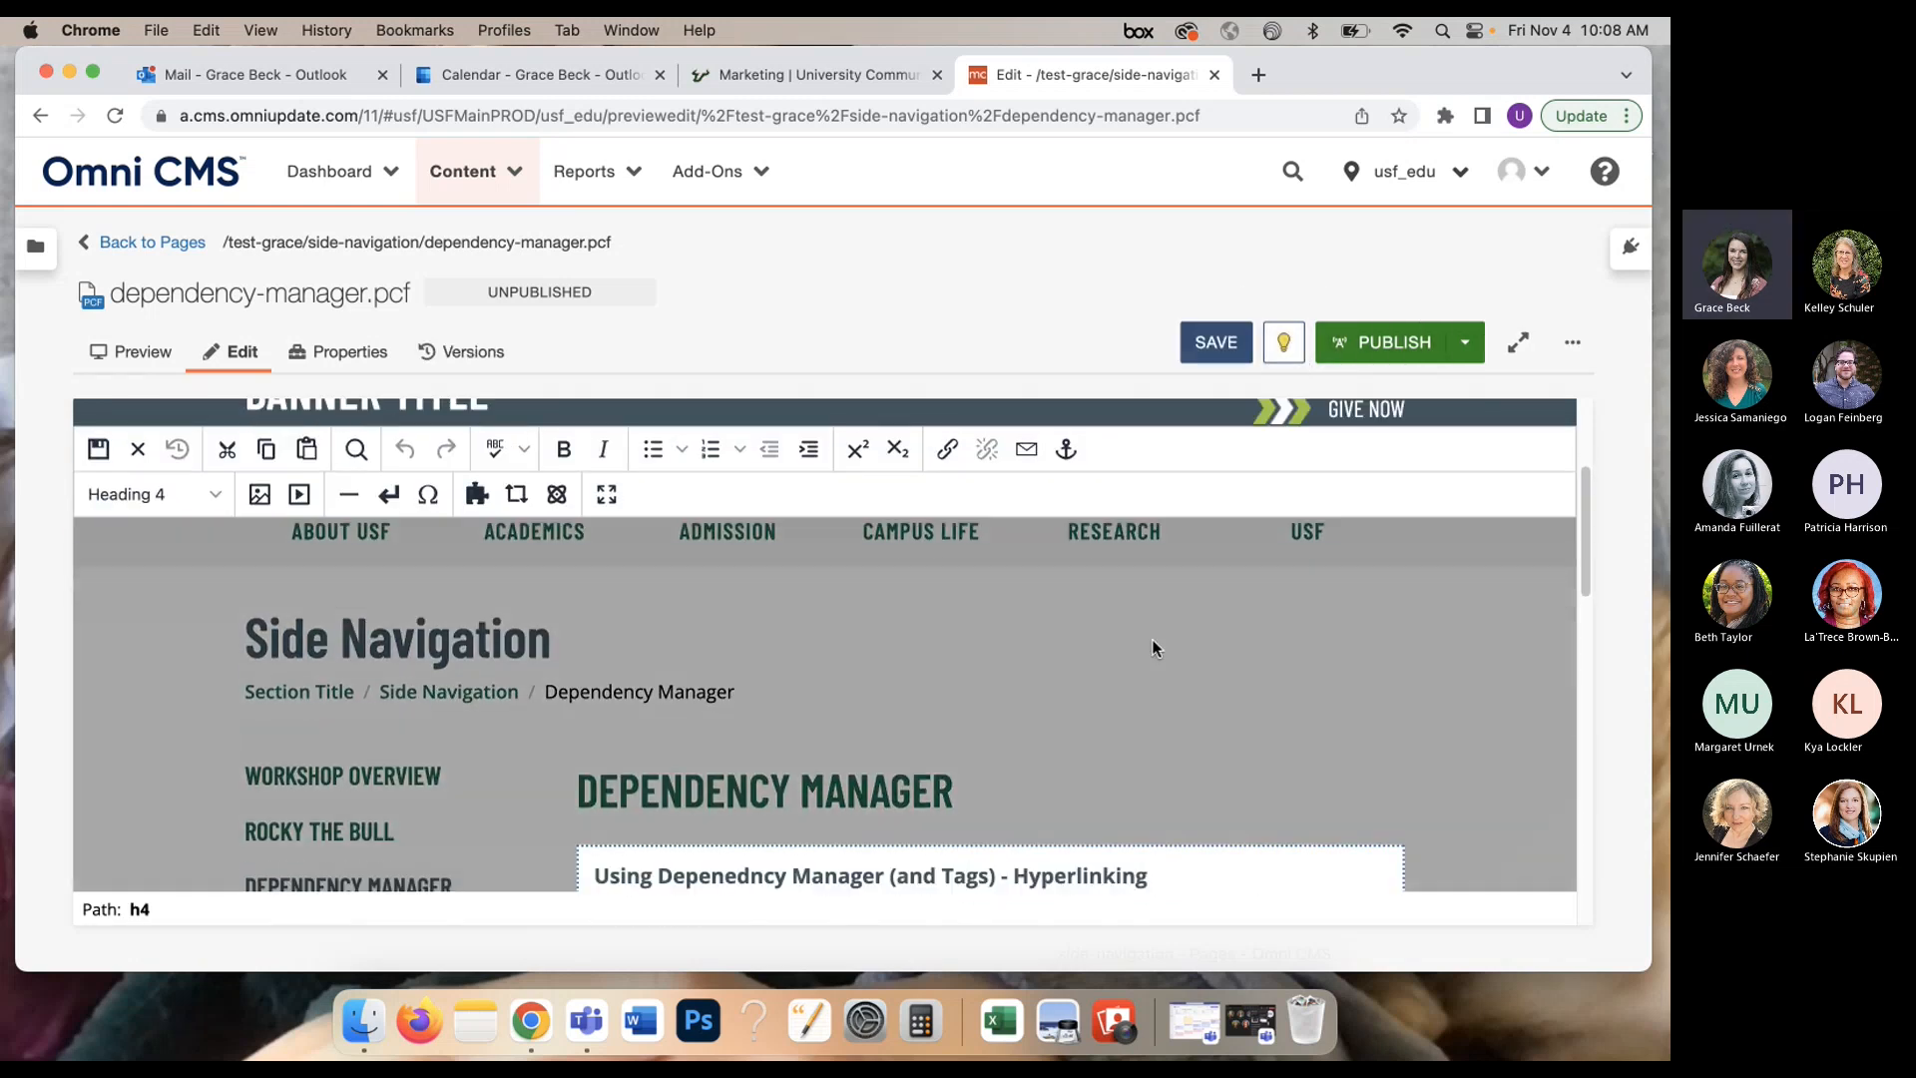
scroll(1153, 639, up, 1)
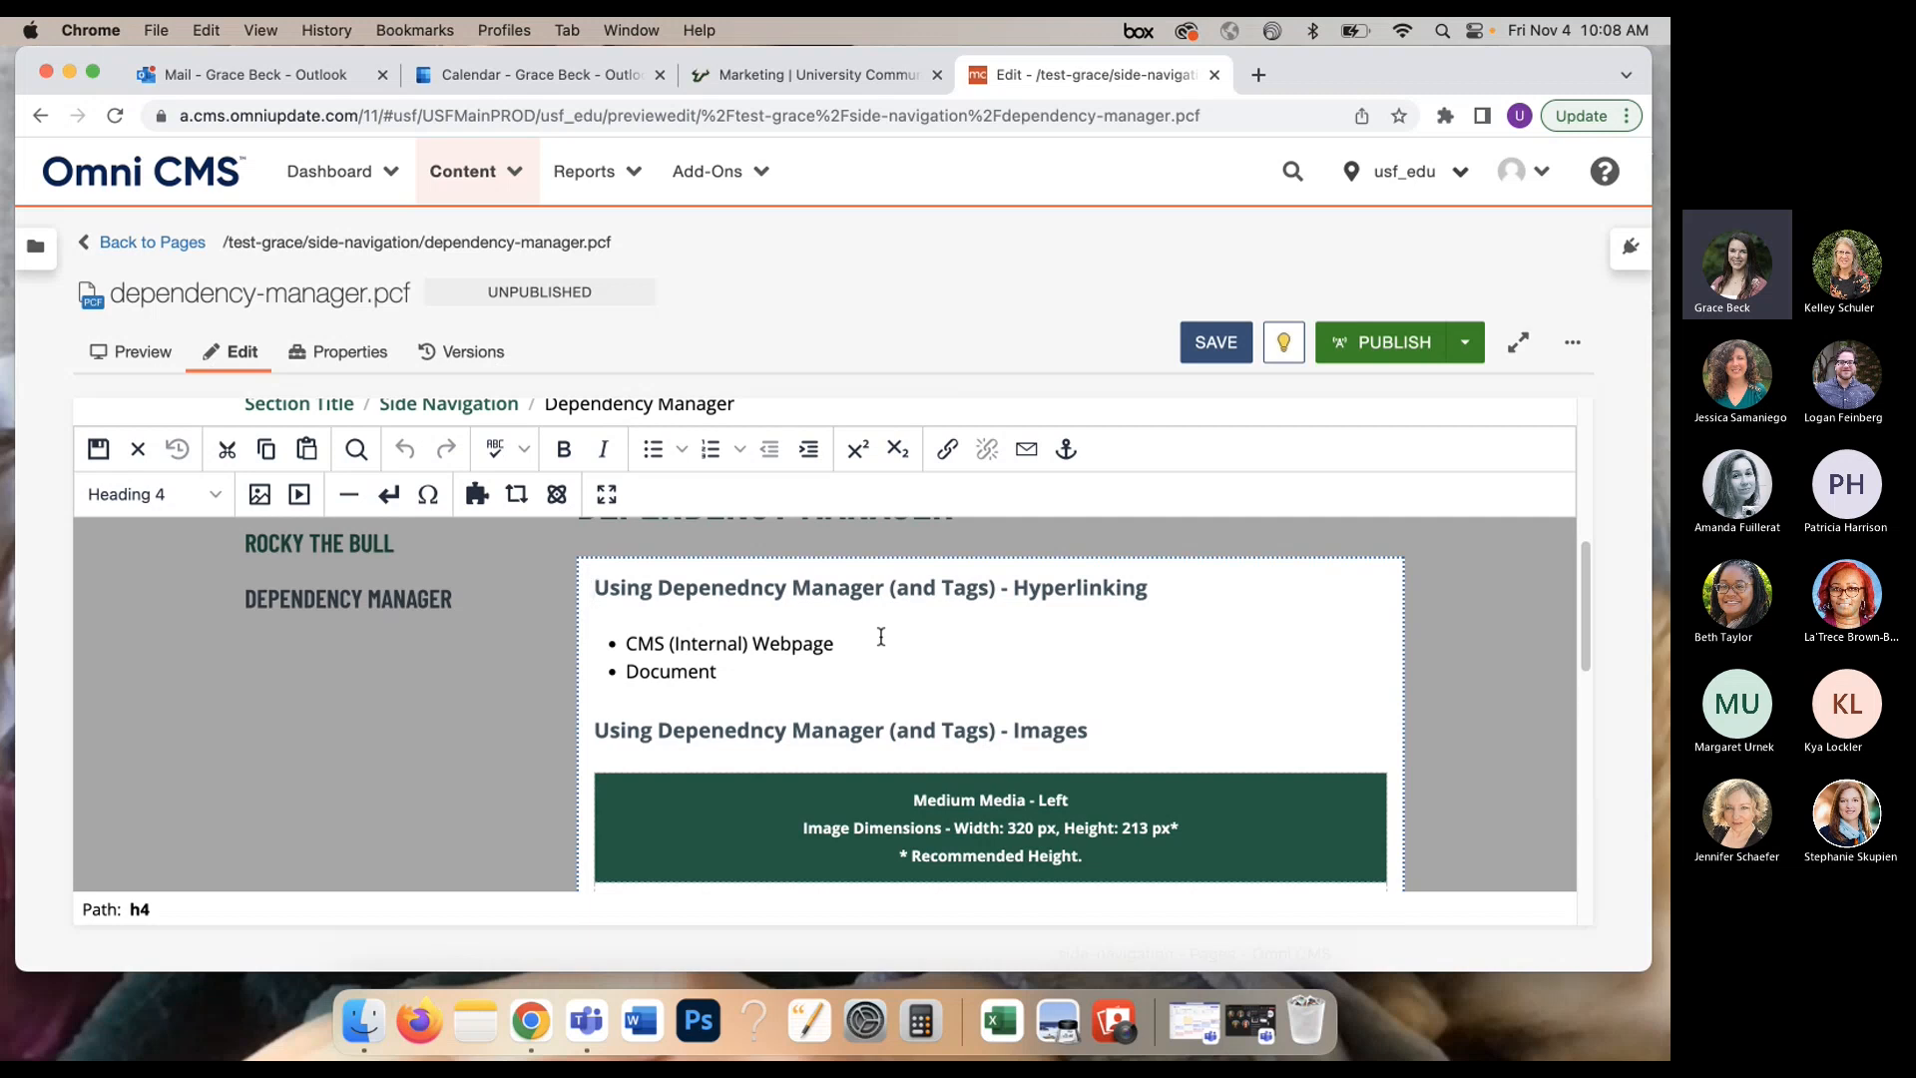
Step: Examine the hyperlinking bullet items and the image placeholder in the medium media table of the editable region
drag(1149, 587, 1015, 582)
click(854, 644)
drag(853, 644, 623, 640)
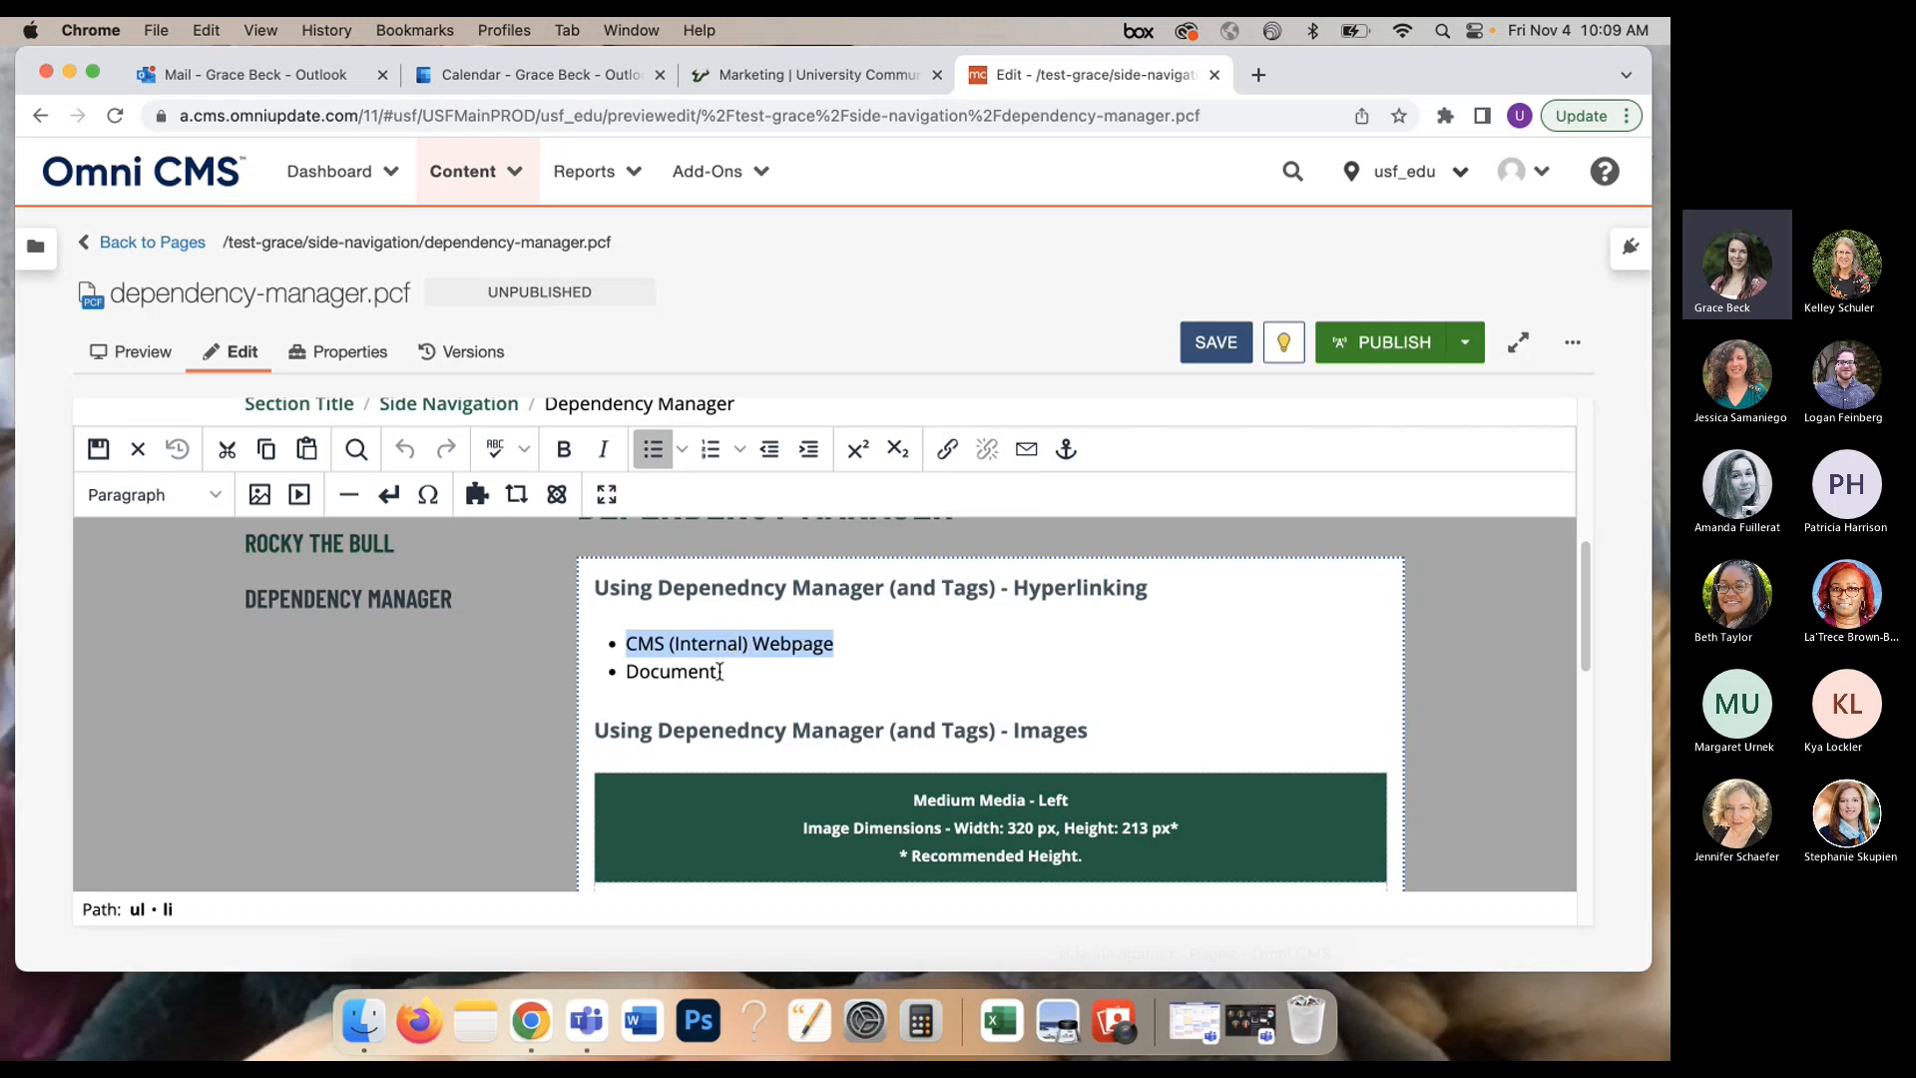
click(686, 672)
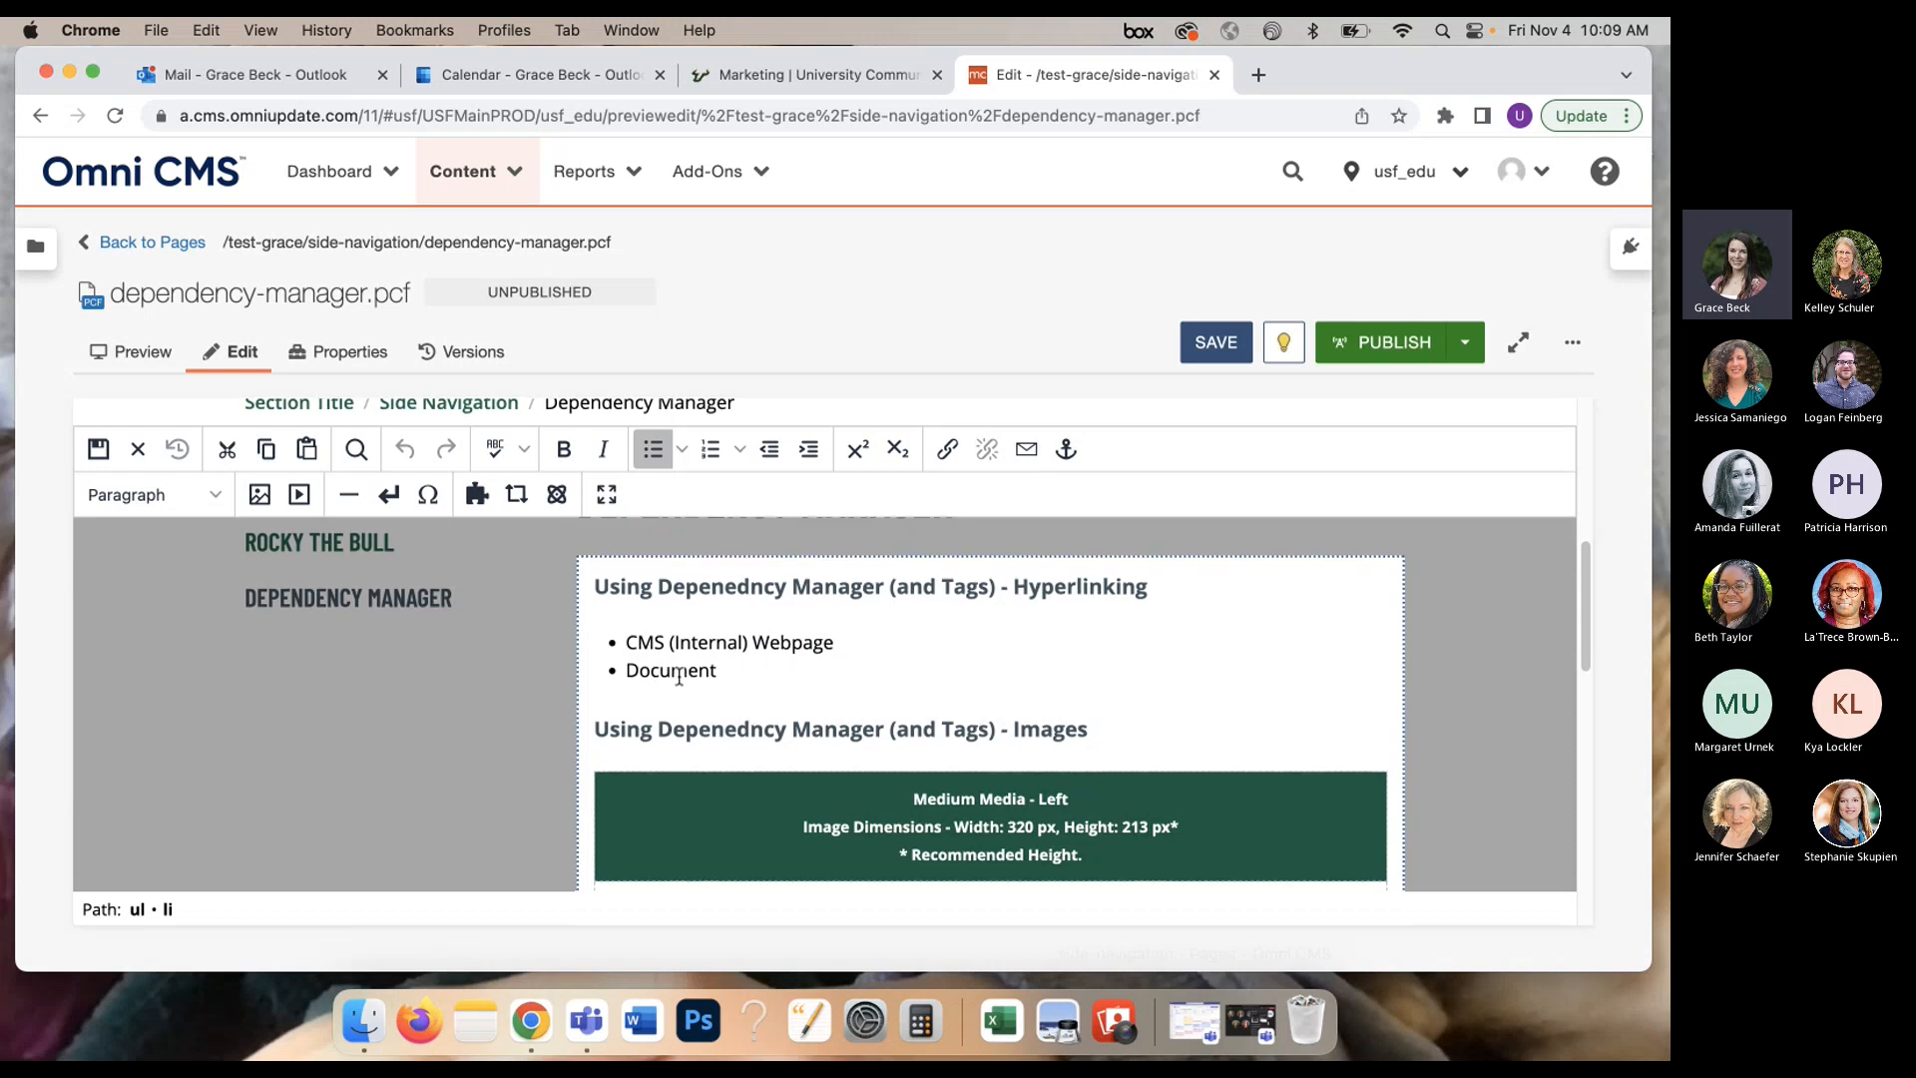
scroll(682, 675, down, 3)
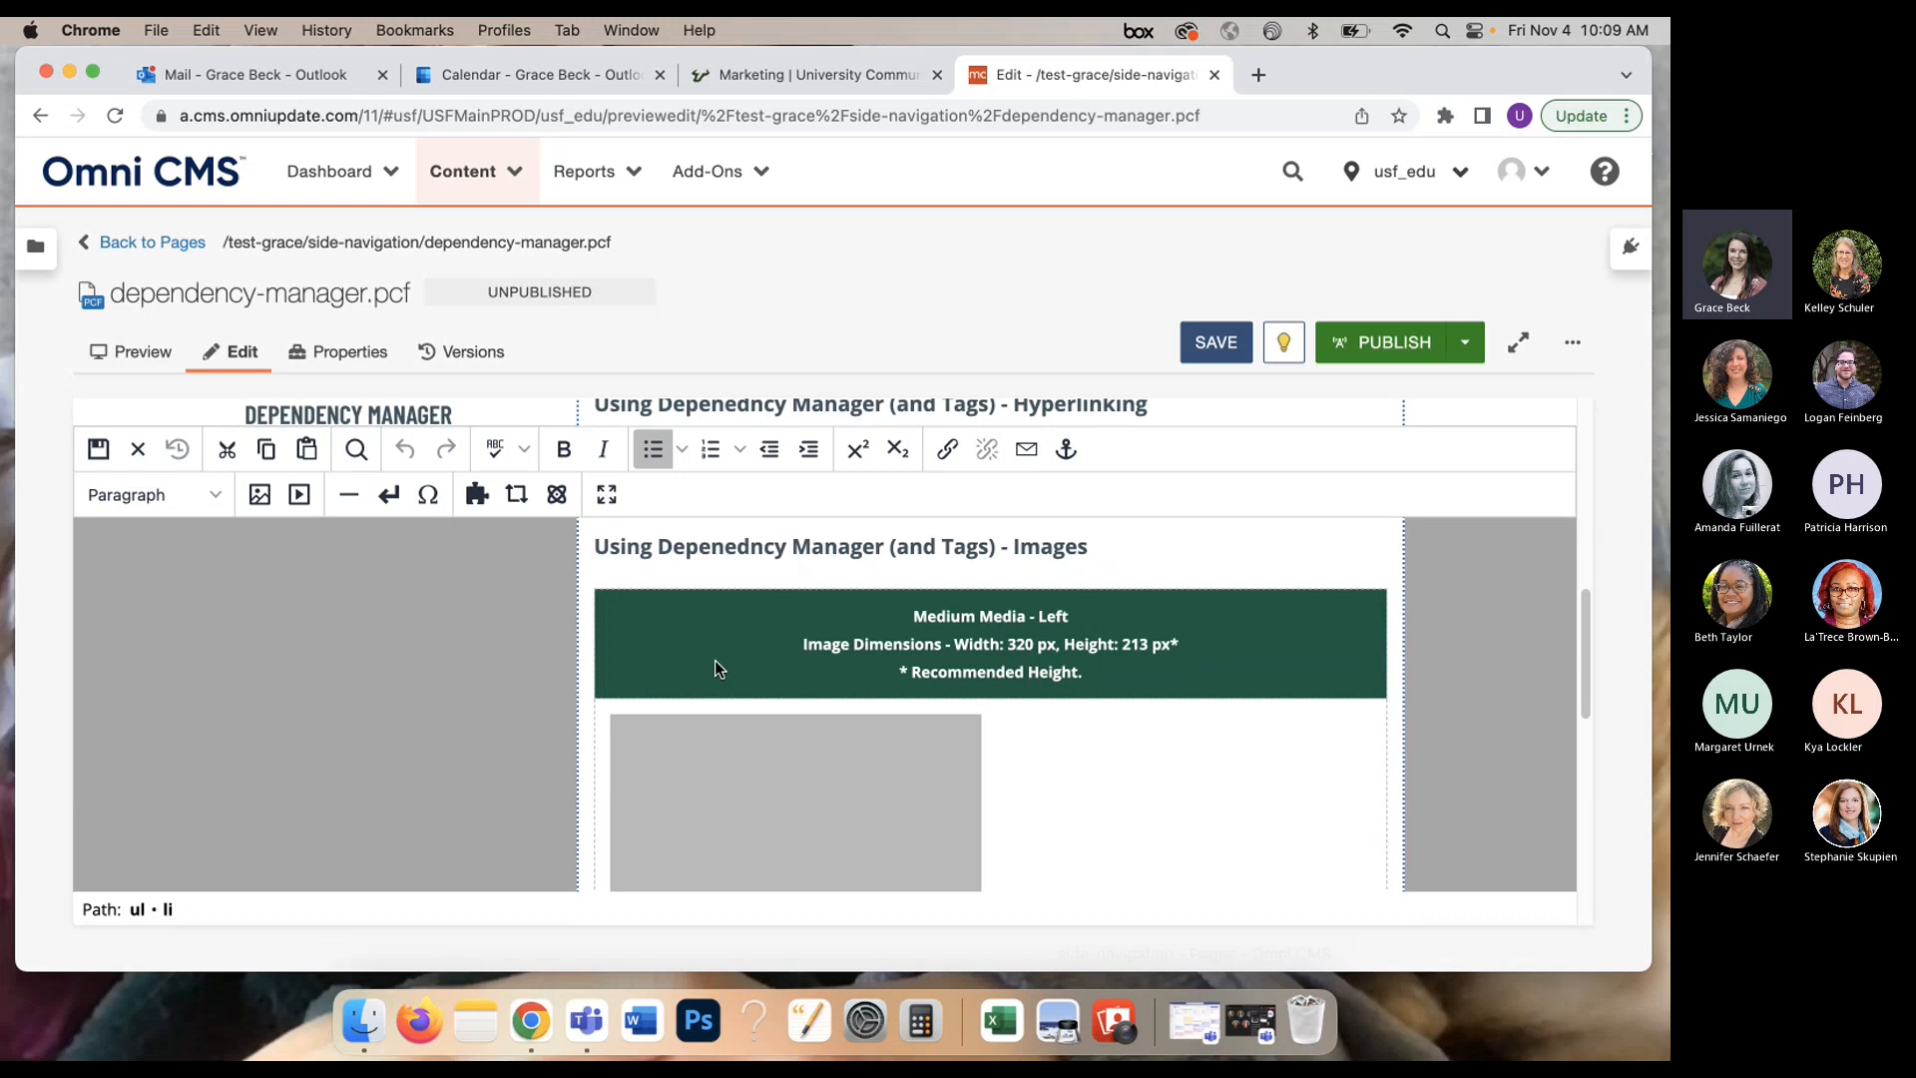
click(734, 789)
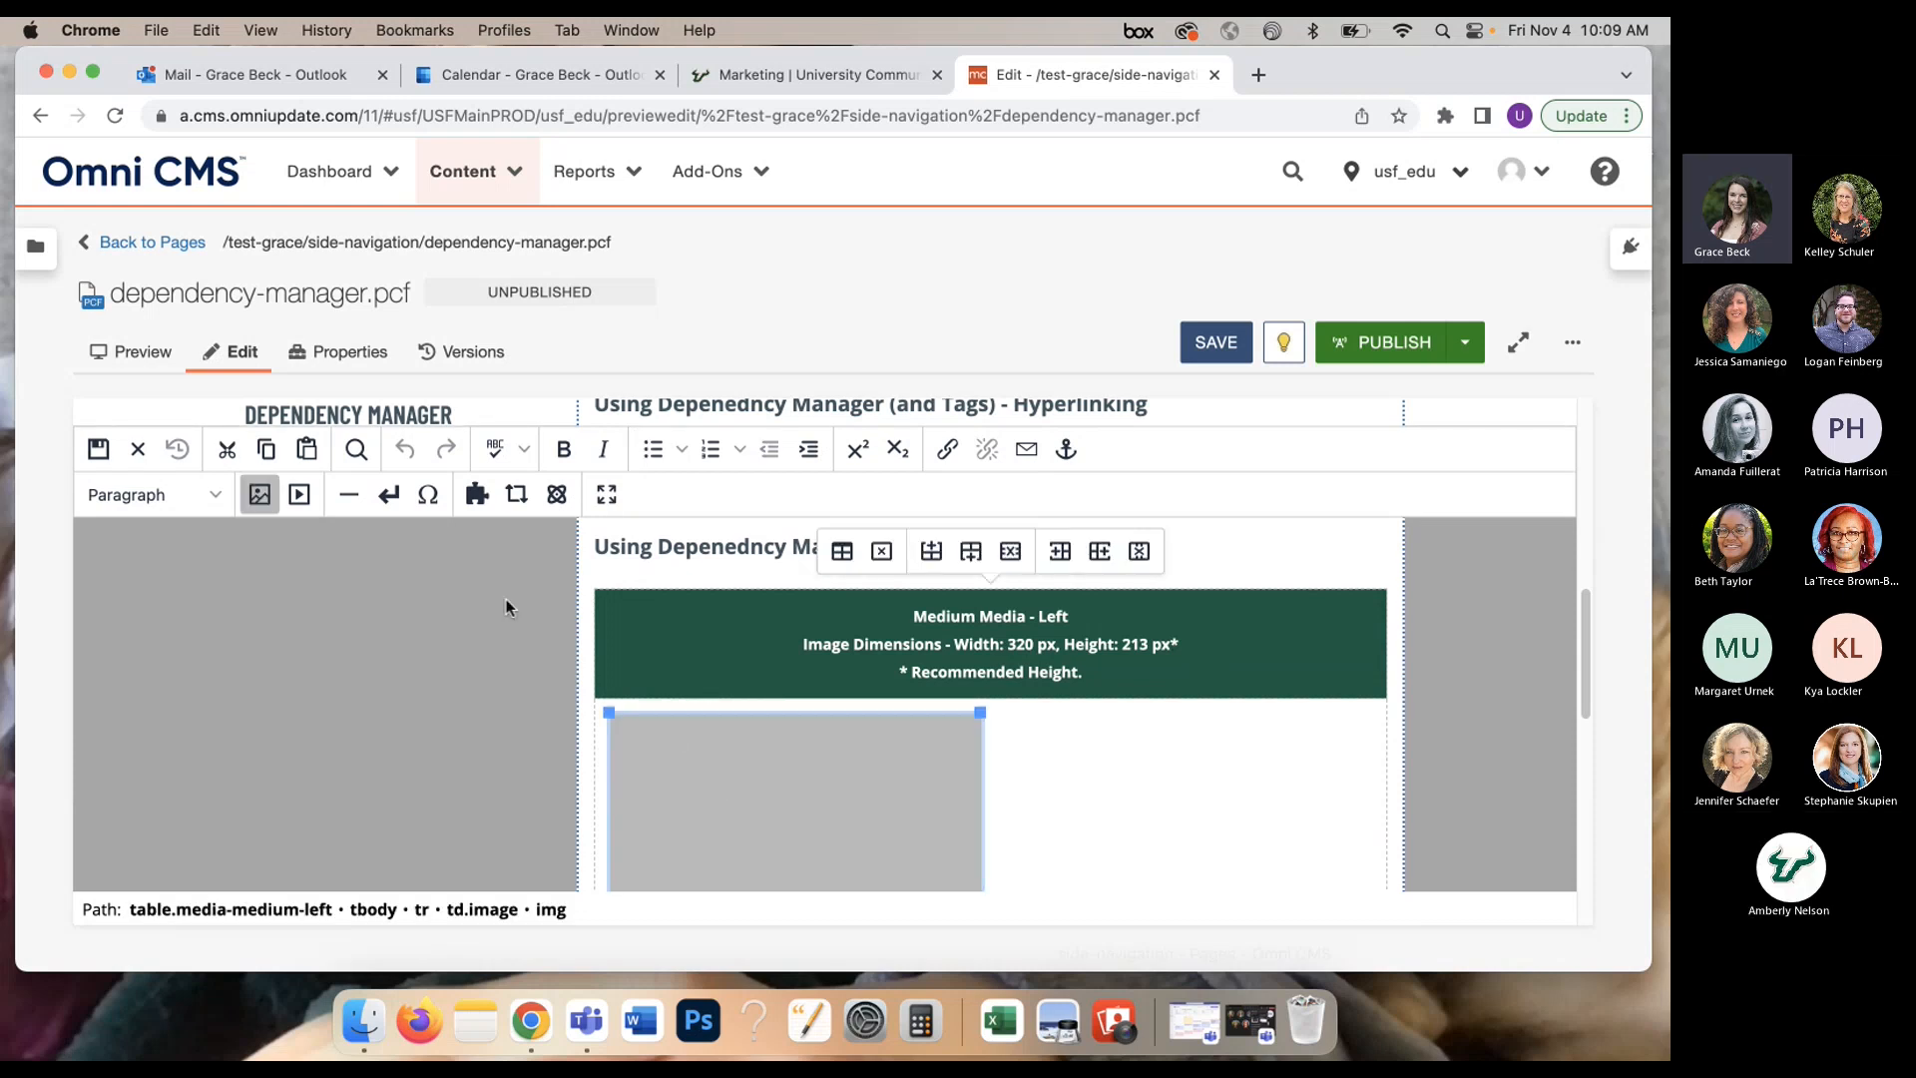
click(272, 494)
scroll(787, 722, up, 3)
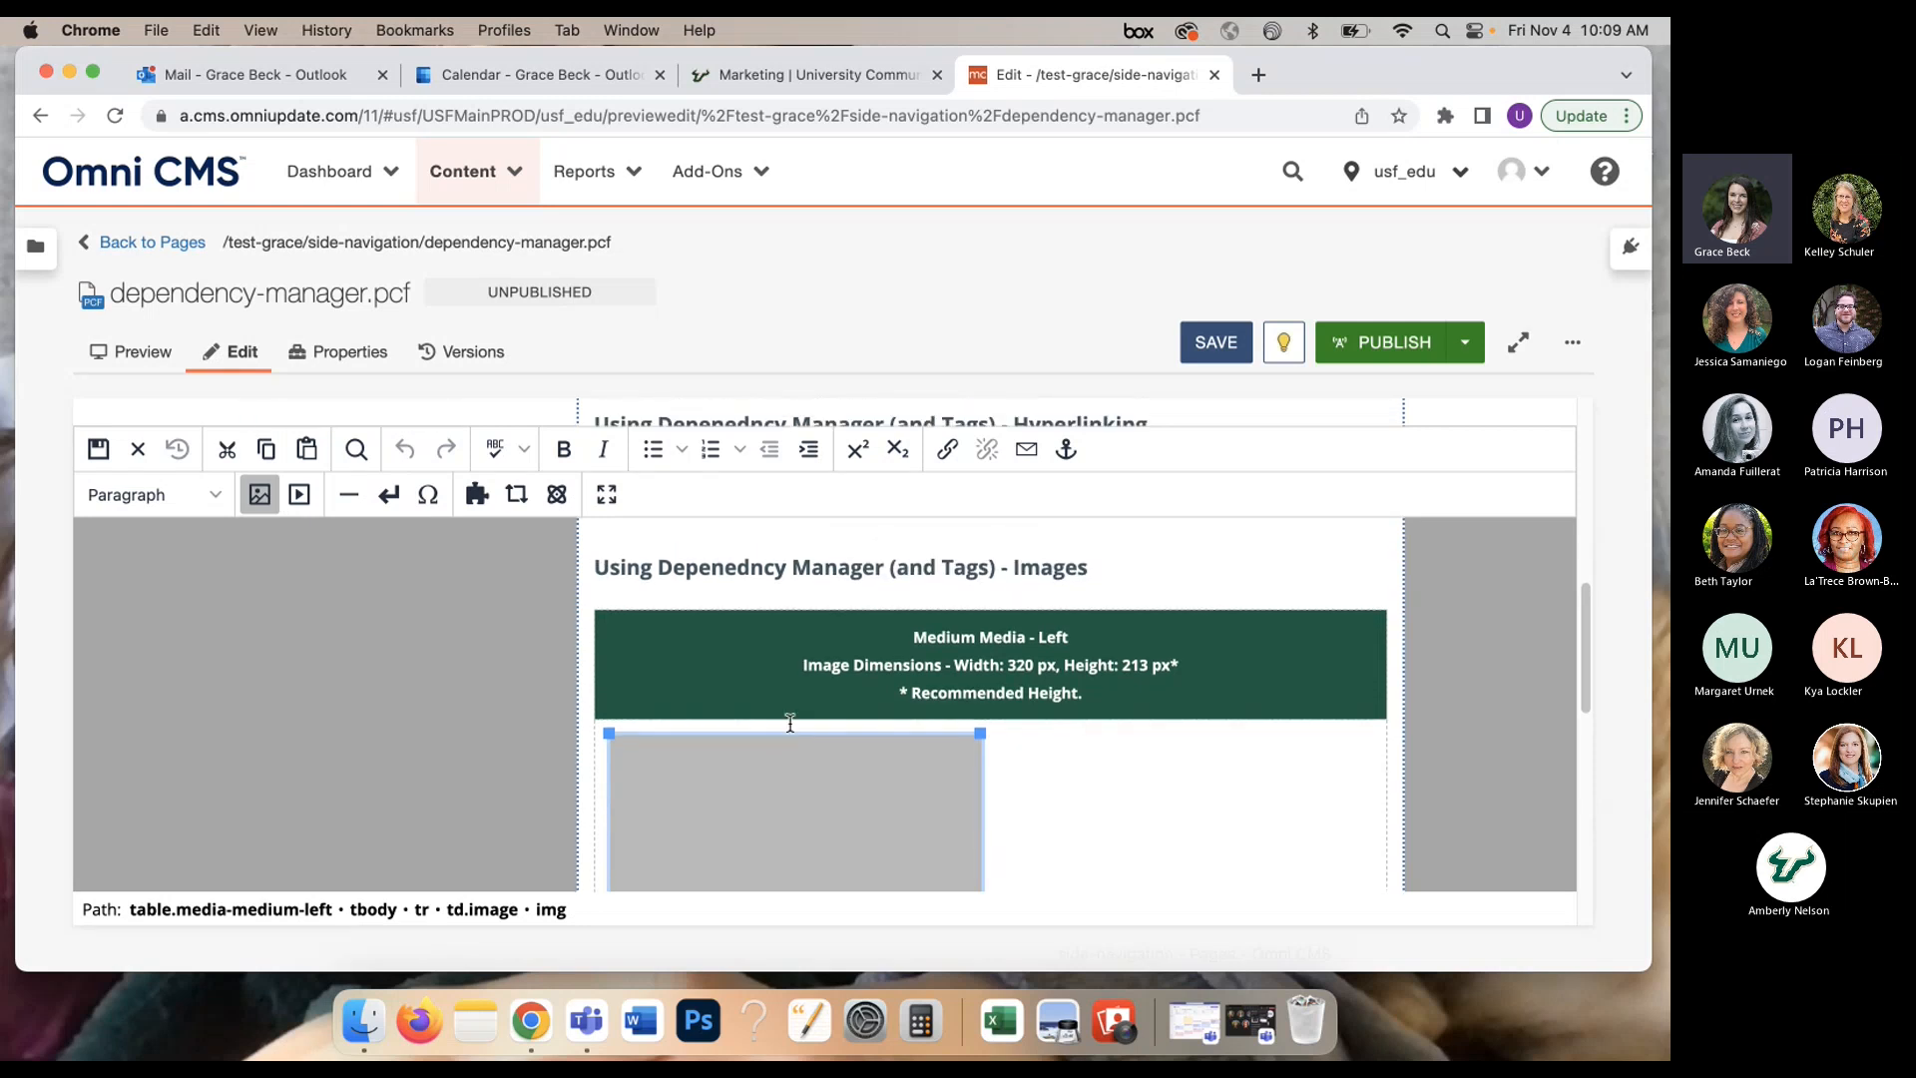
Step: Insert a link on the "CMS (Internal) Webpage" bullet text, choosing green-gold.pcf in the side-navigation folder as its target
click(798, 696)
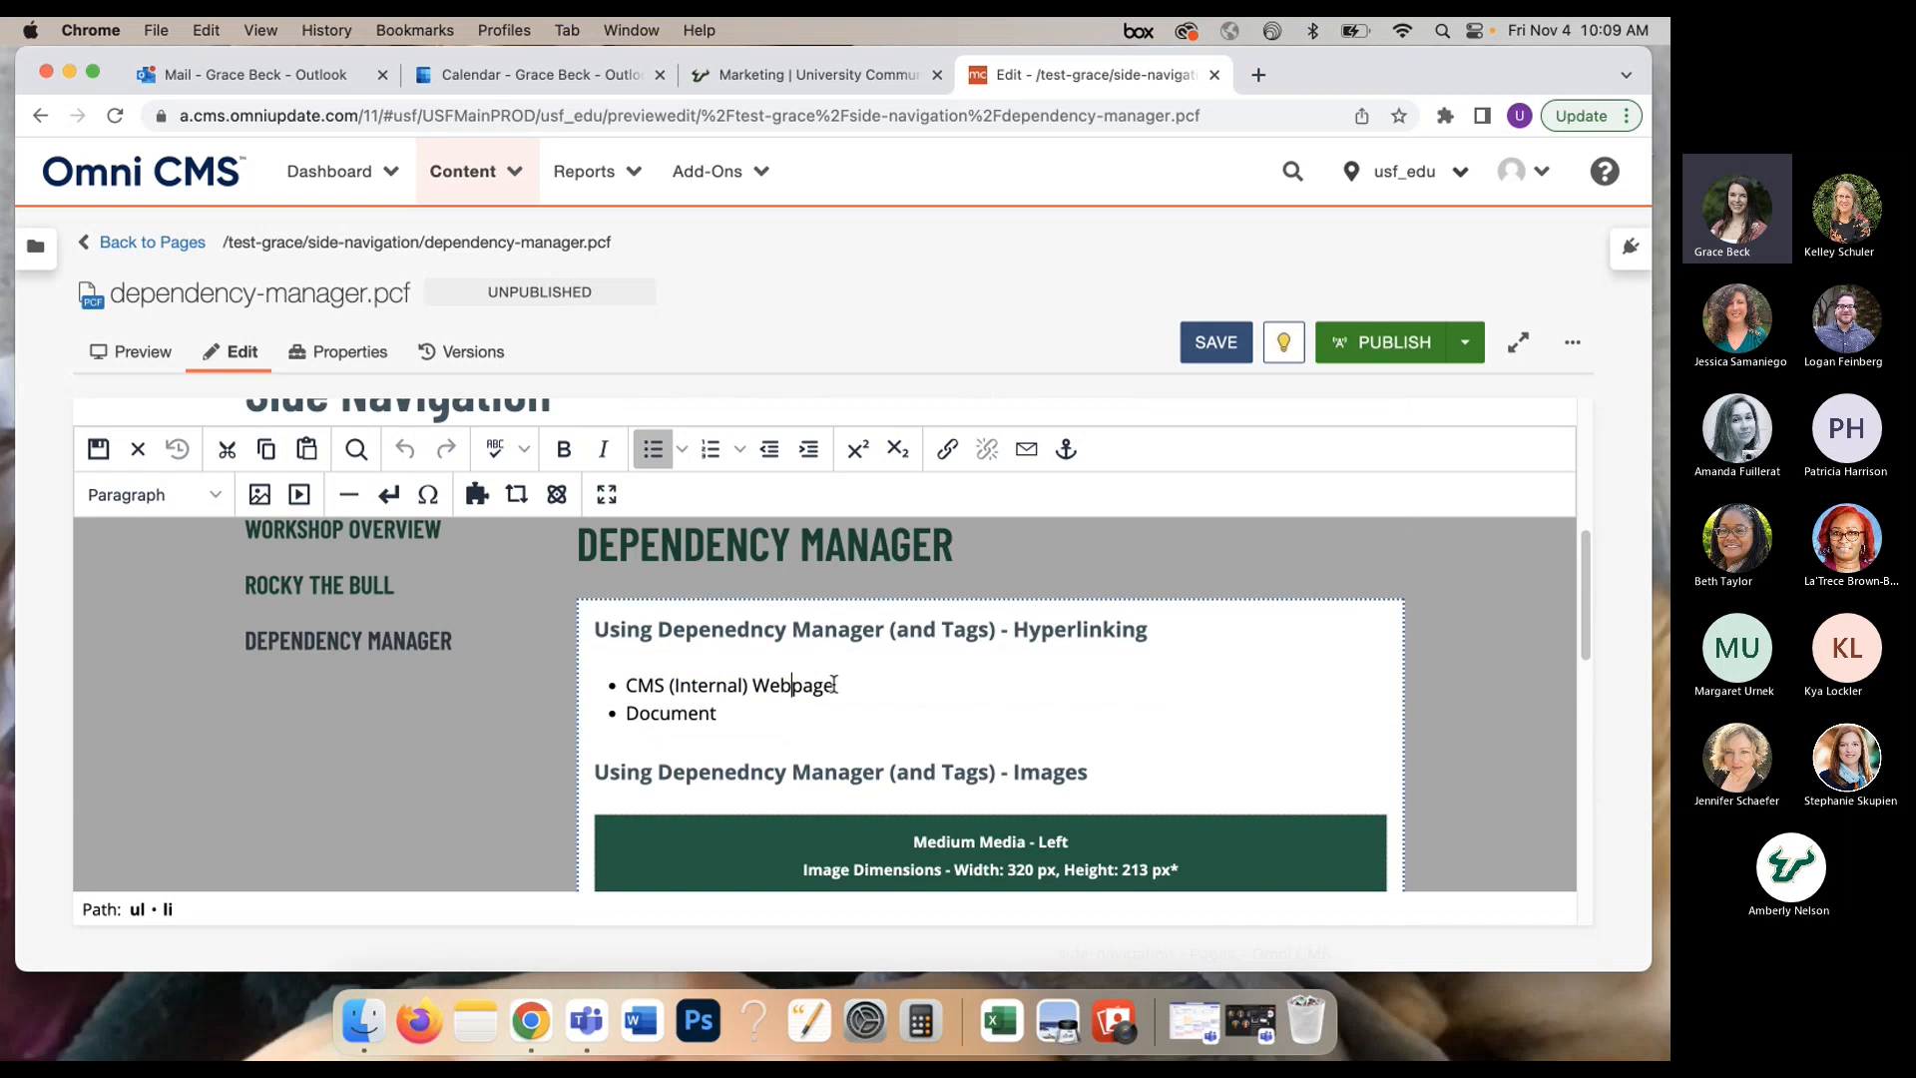
drag(837, 684, 624, 685)
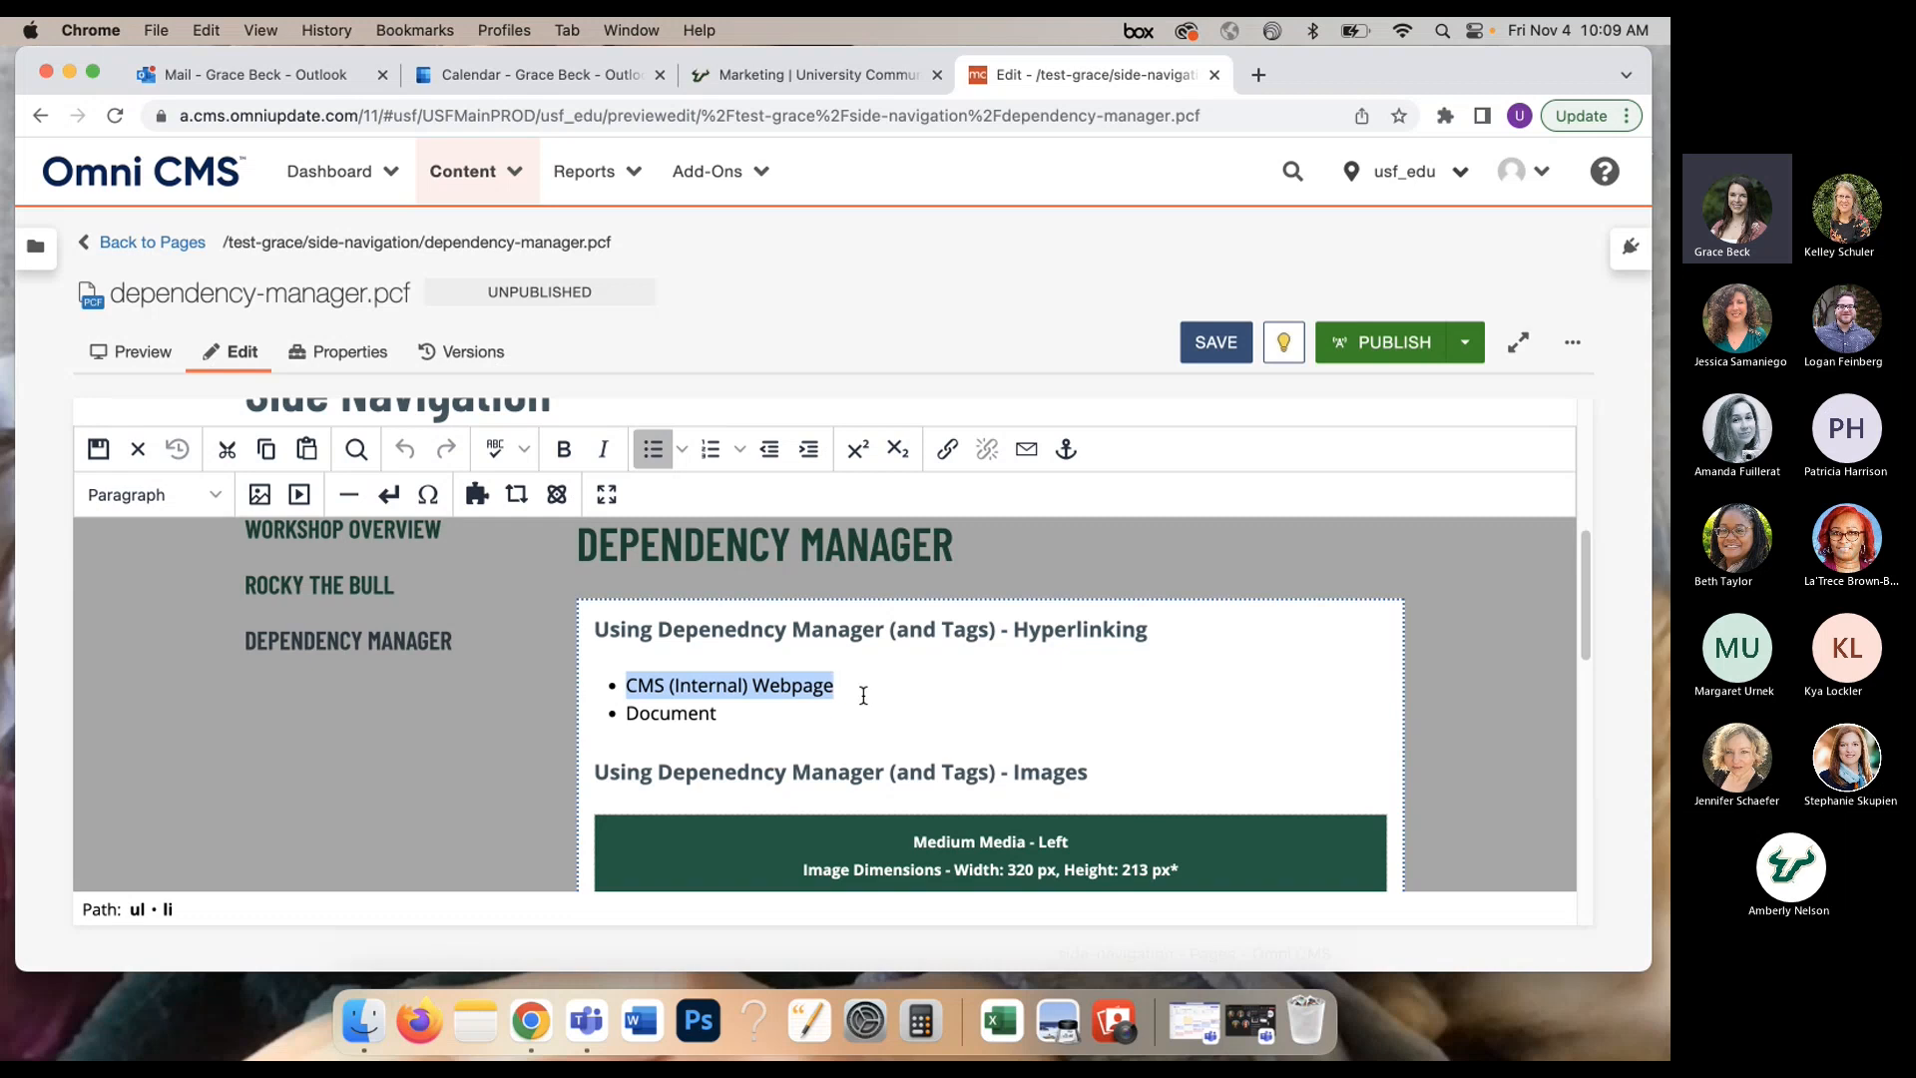
drag(841, 686, 623, 684)
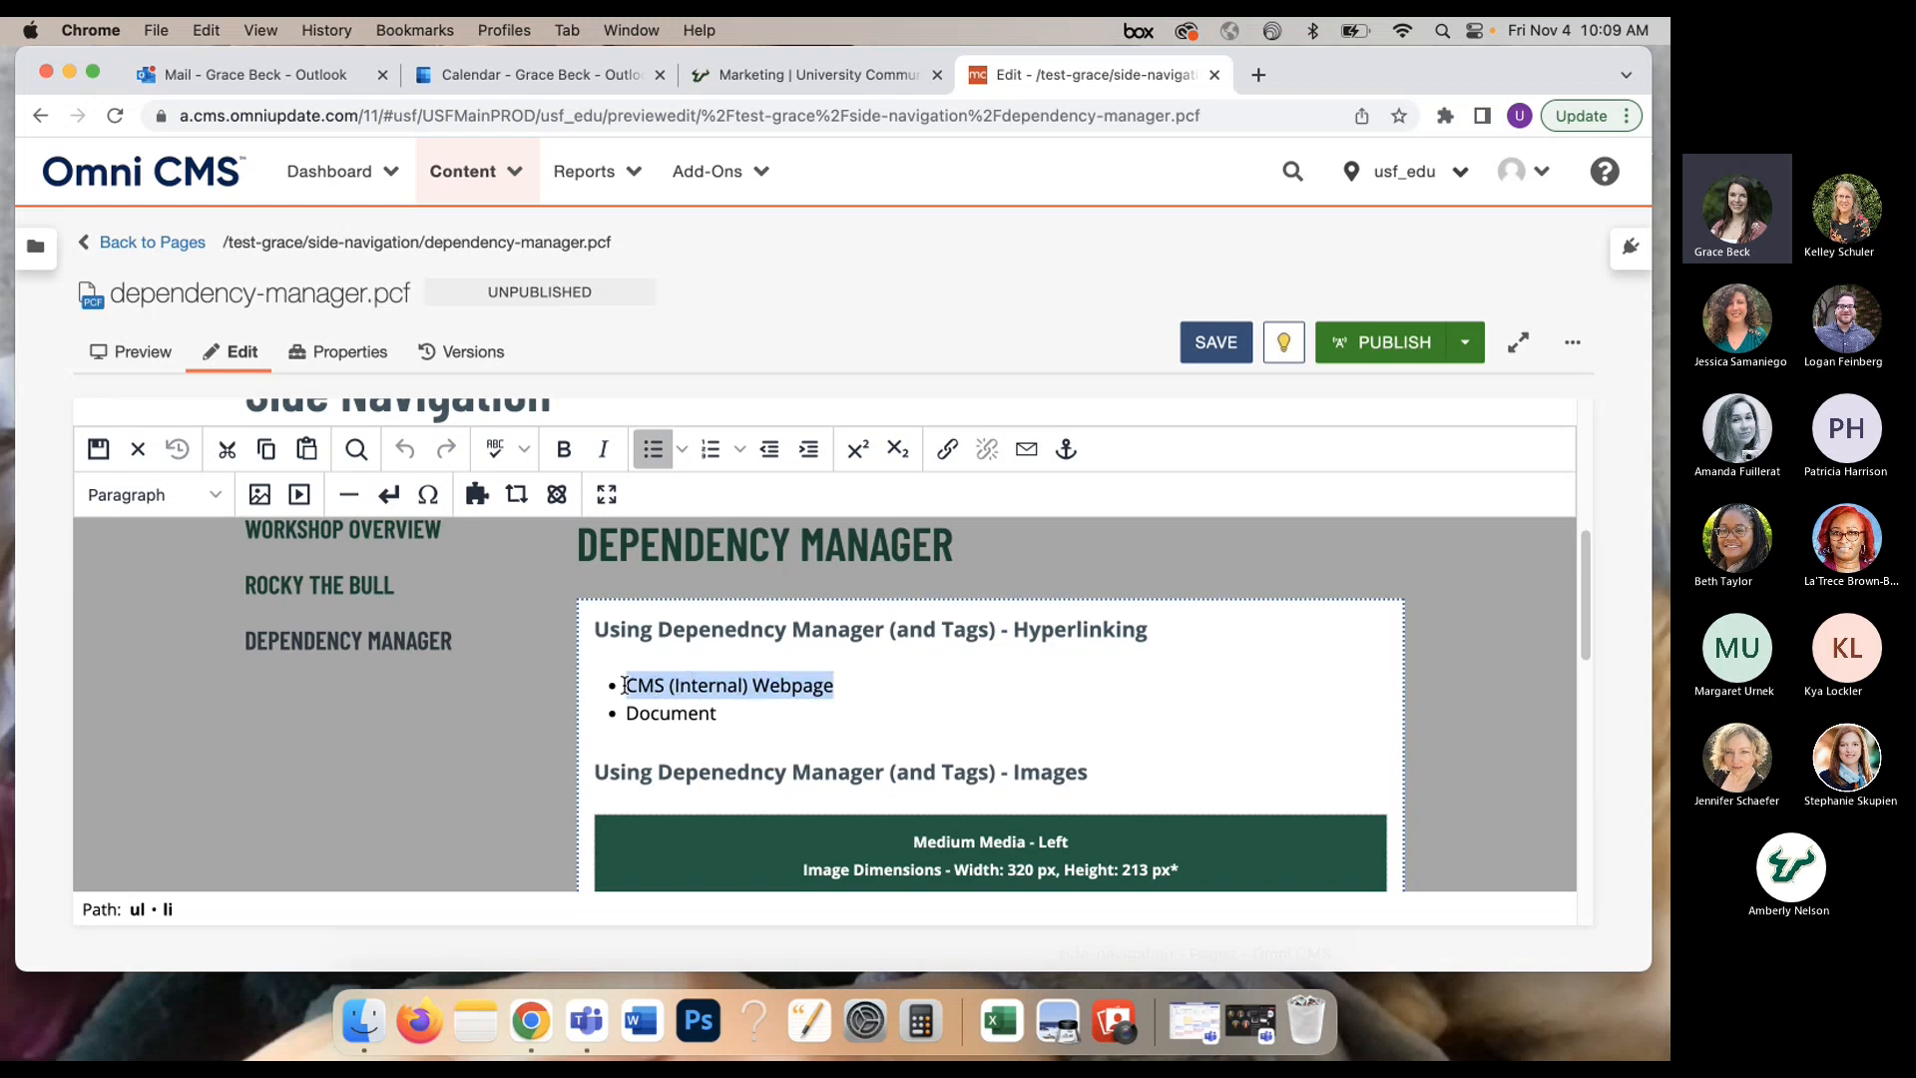
click(944, 453)
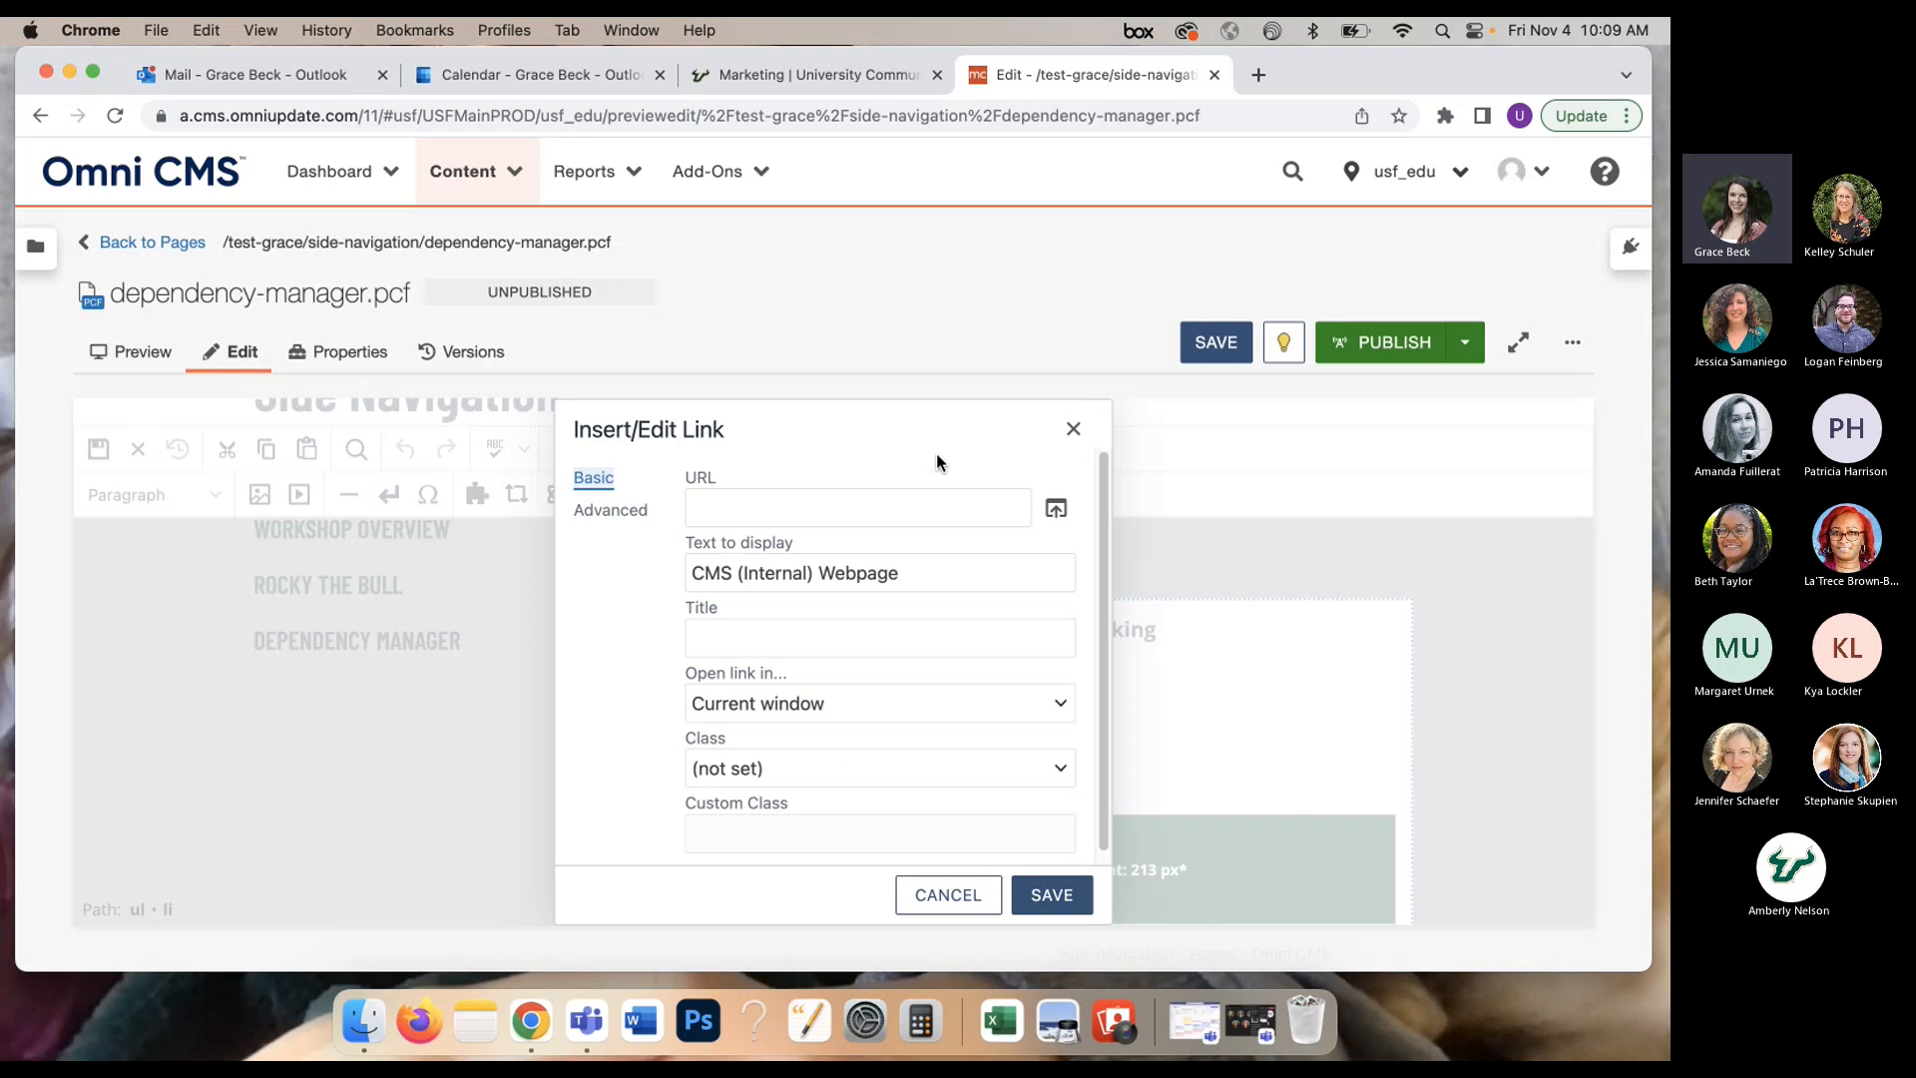
click(1056, 513)
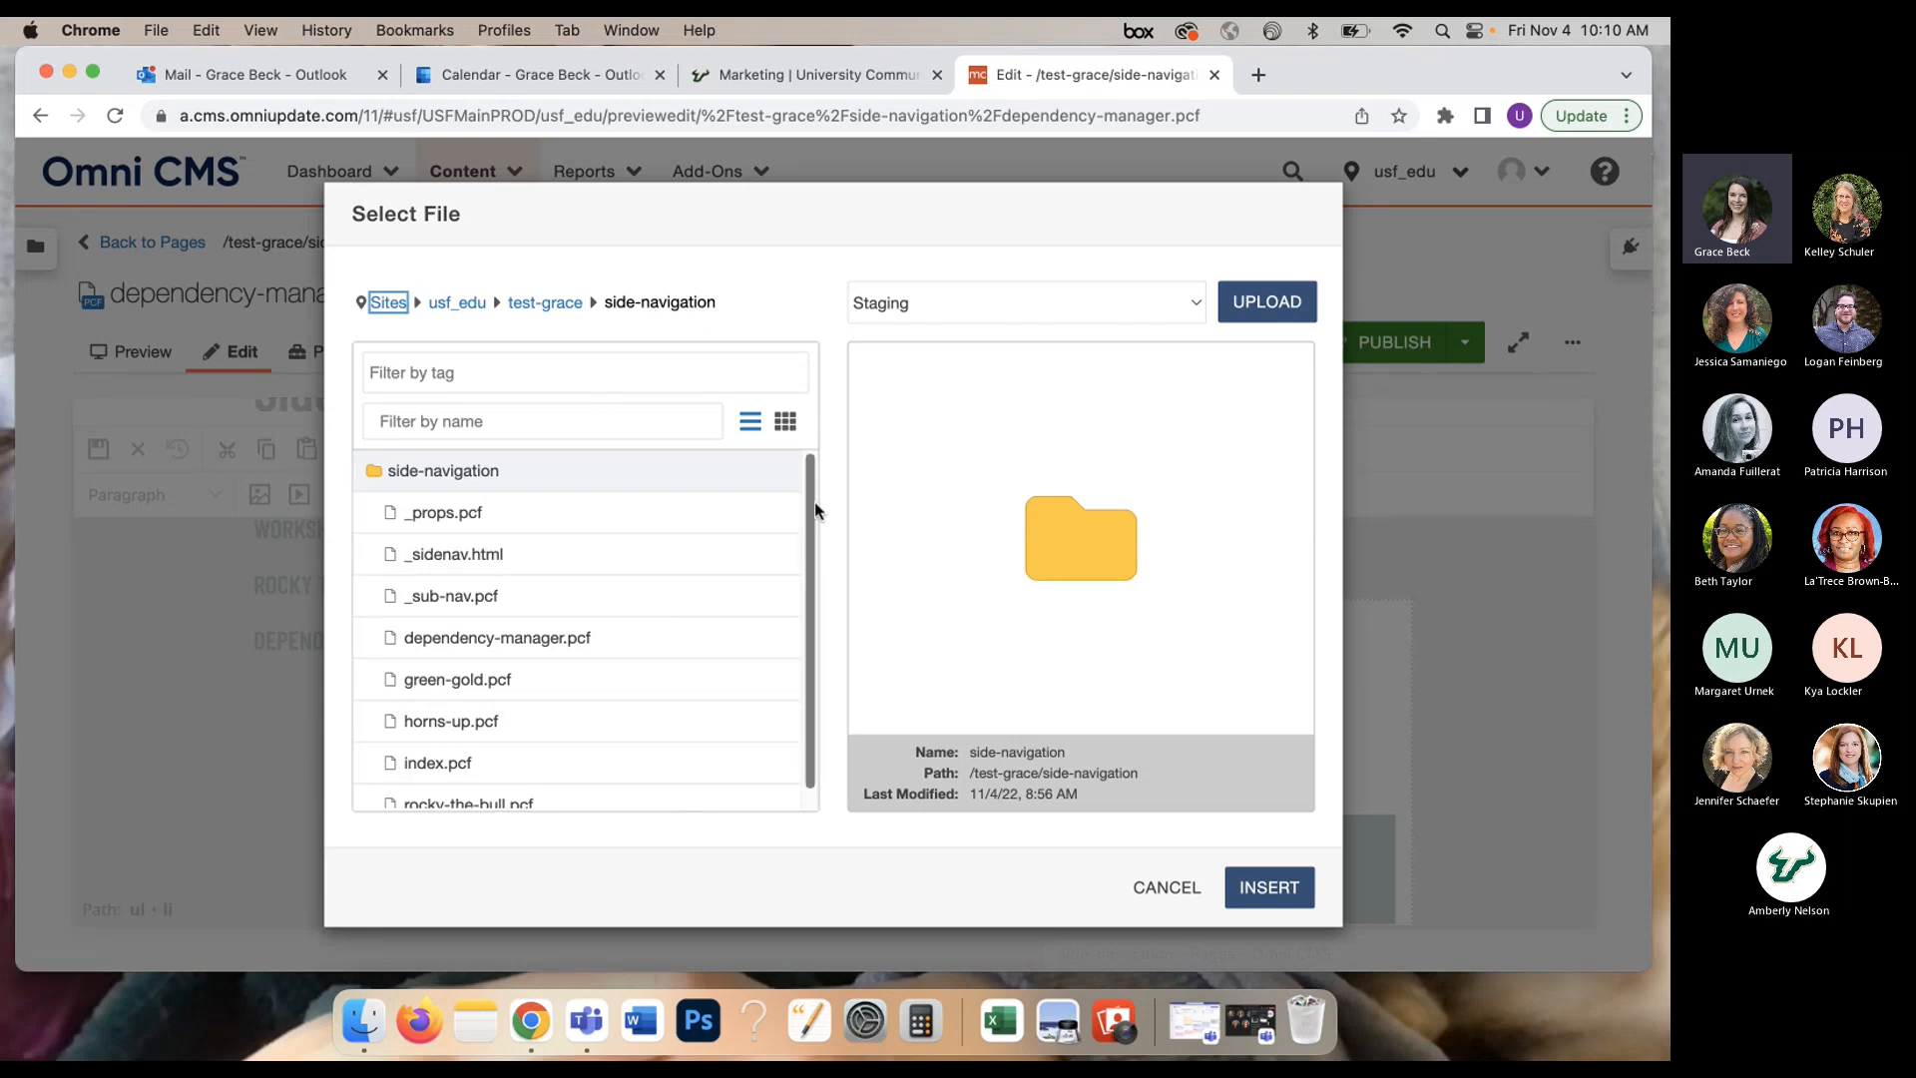
drag(814, 501, 800, 566)
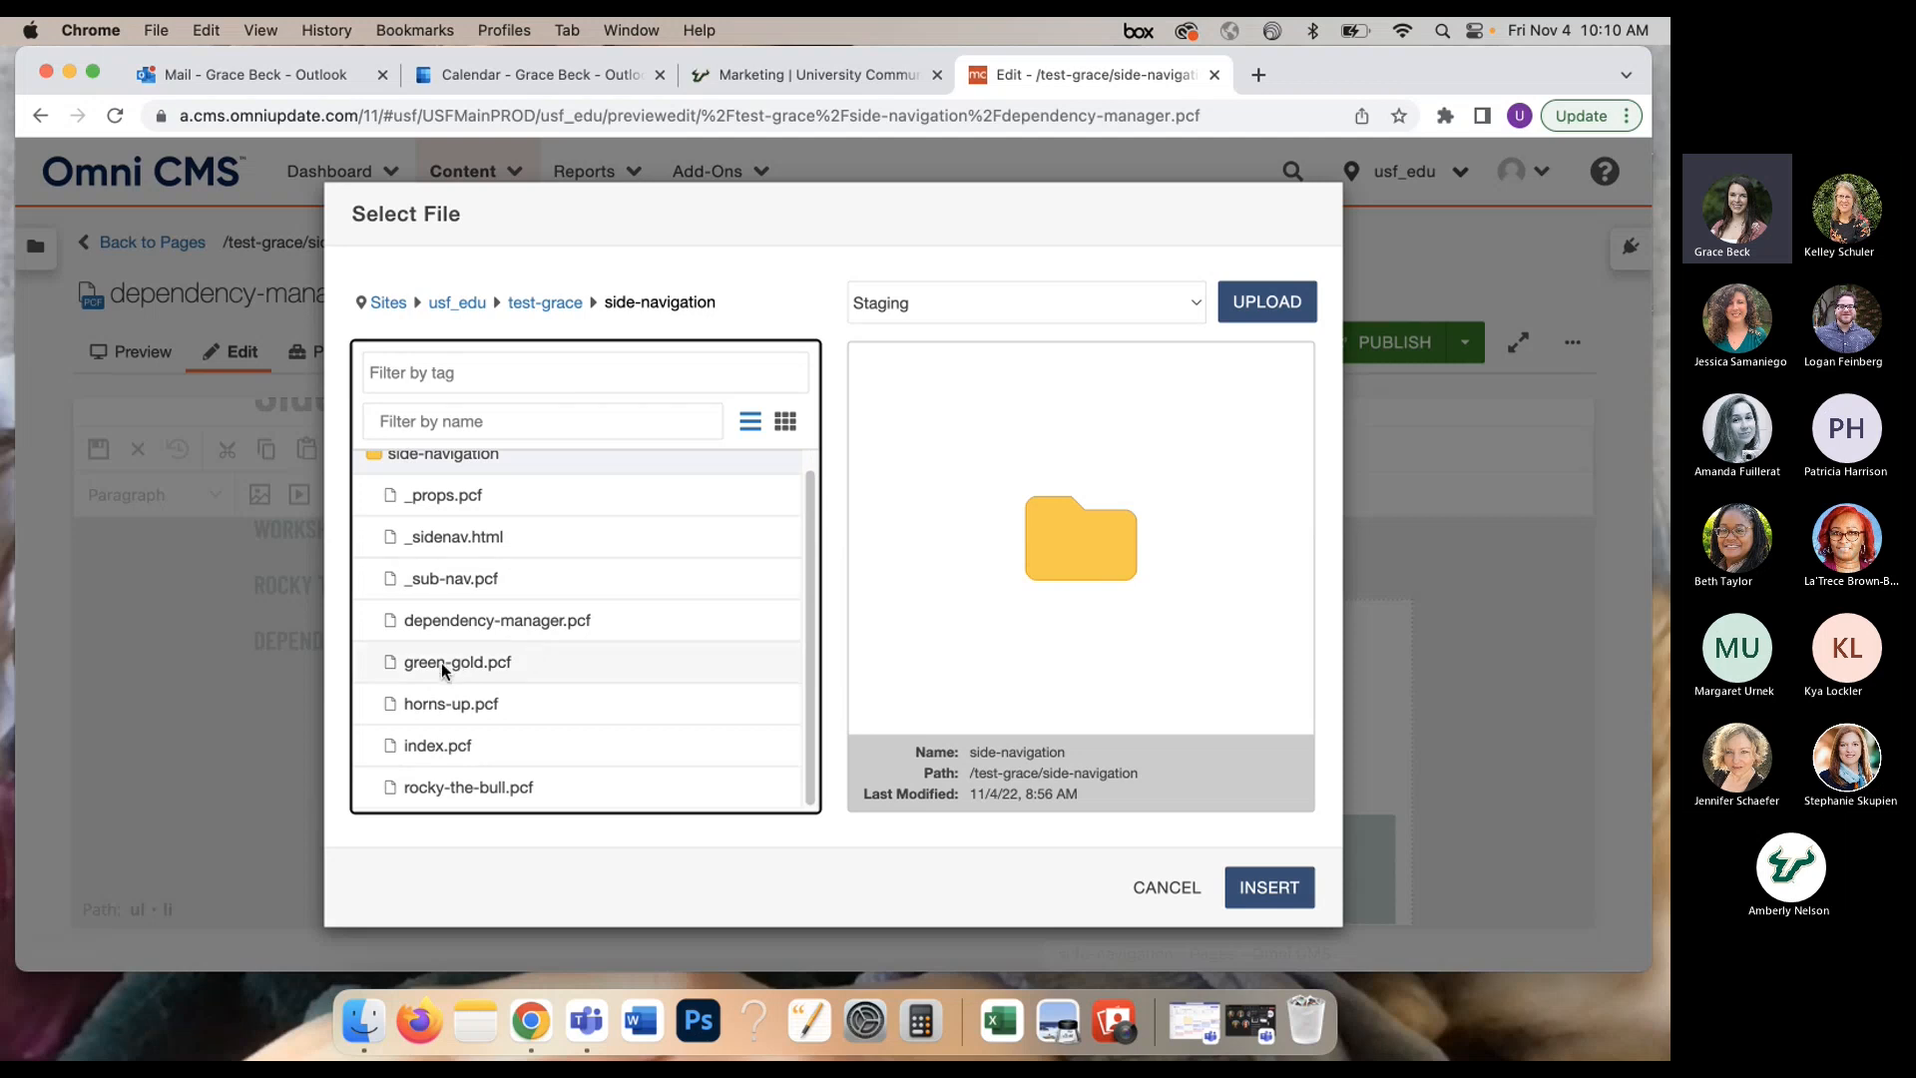
click(467, 663)
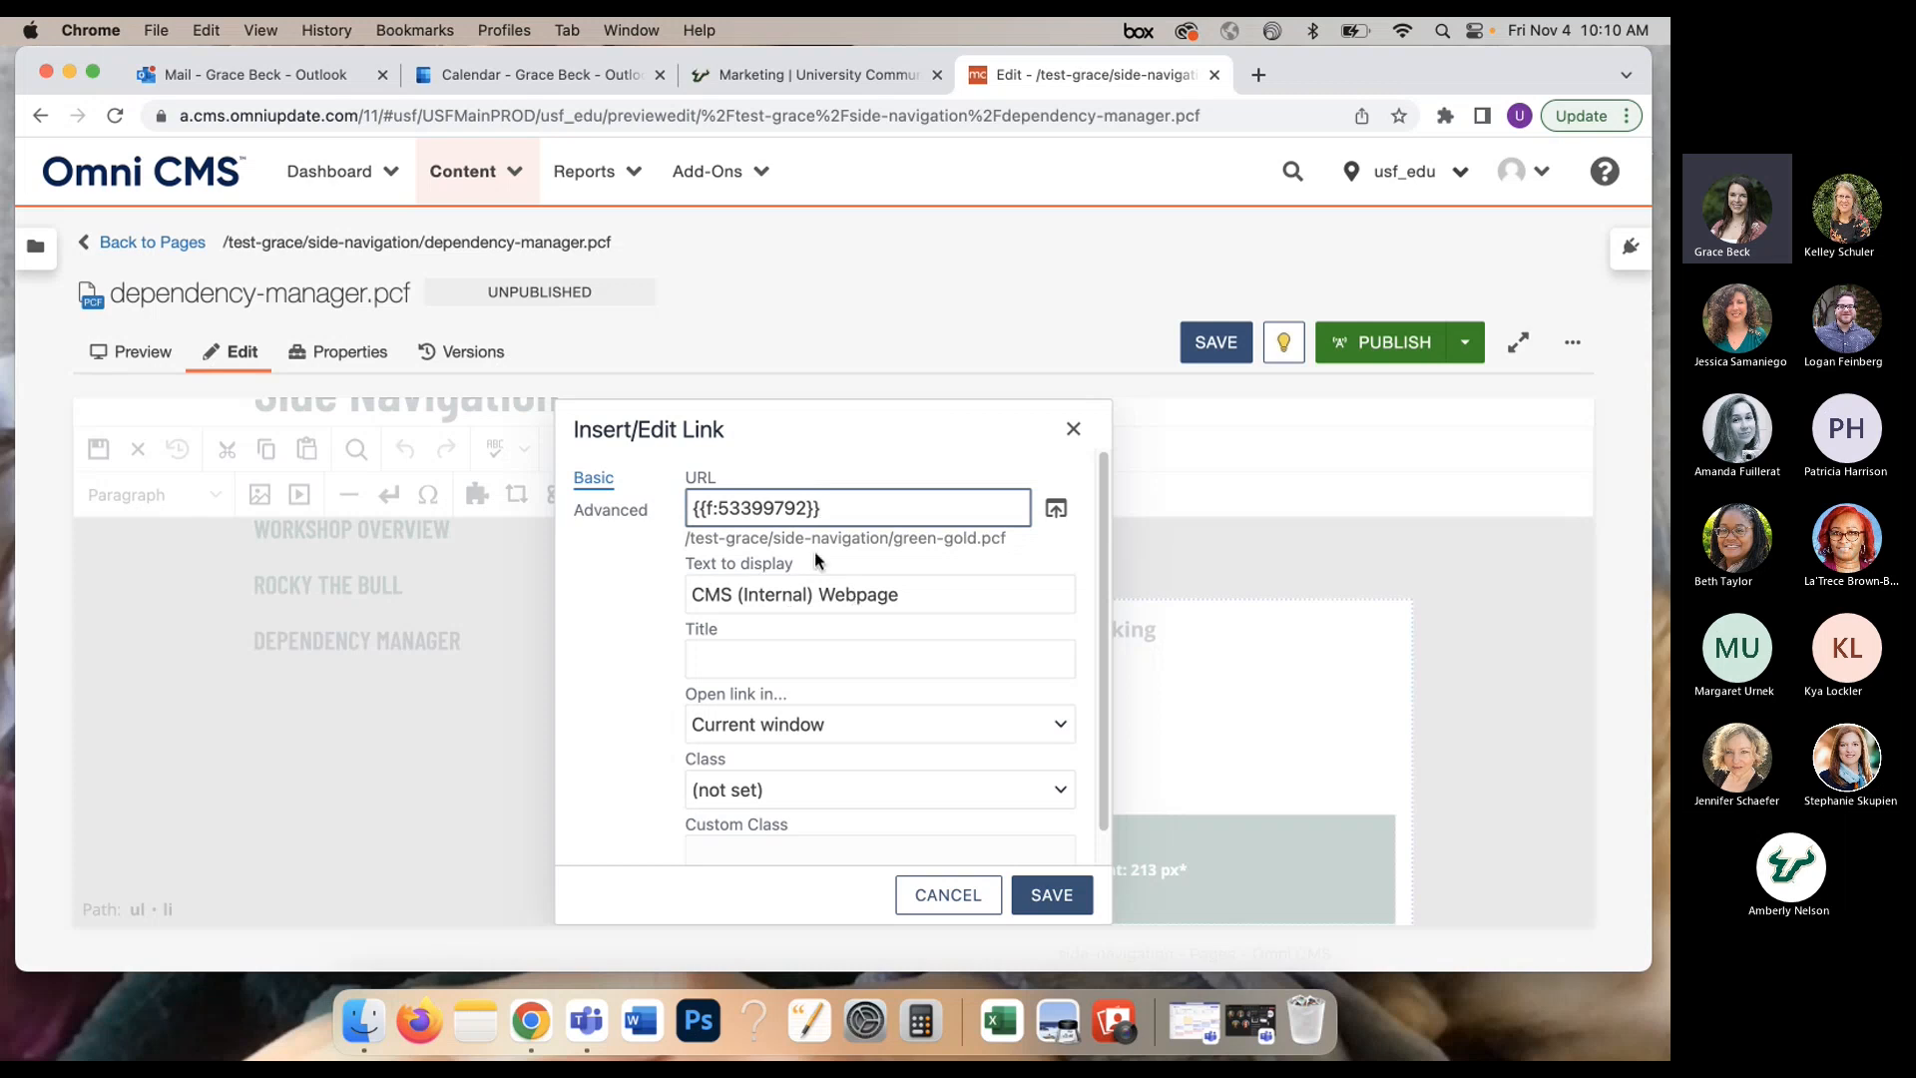
Step: Change the link's display text to "Green and Gold" and save the link
click(848, 596)
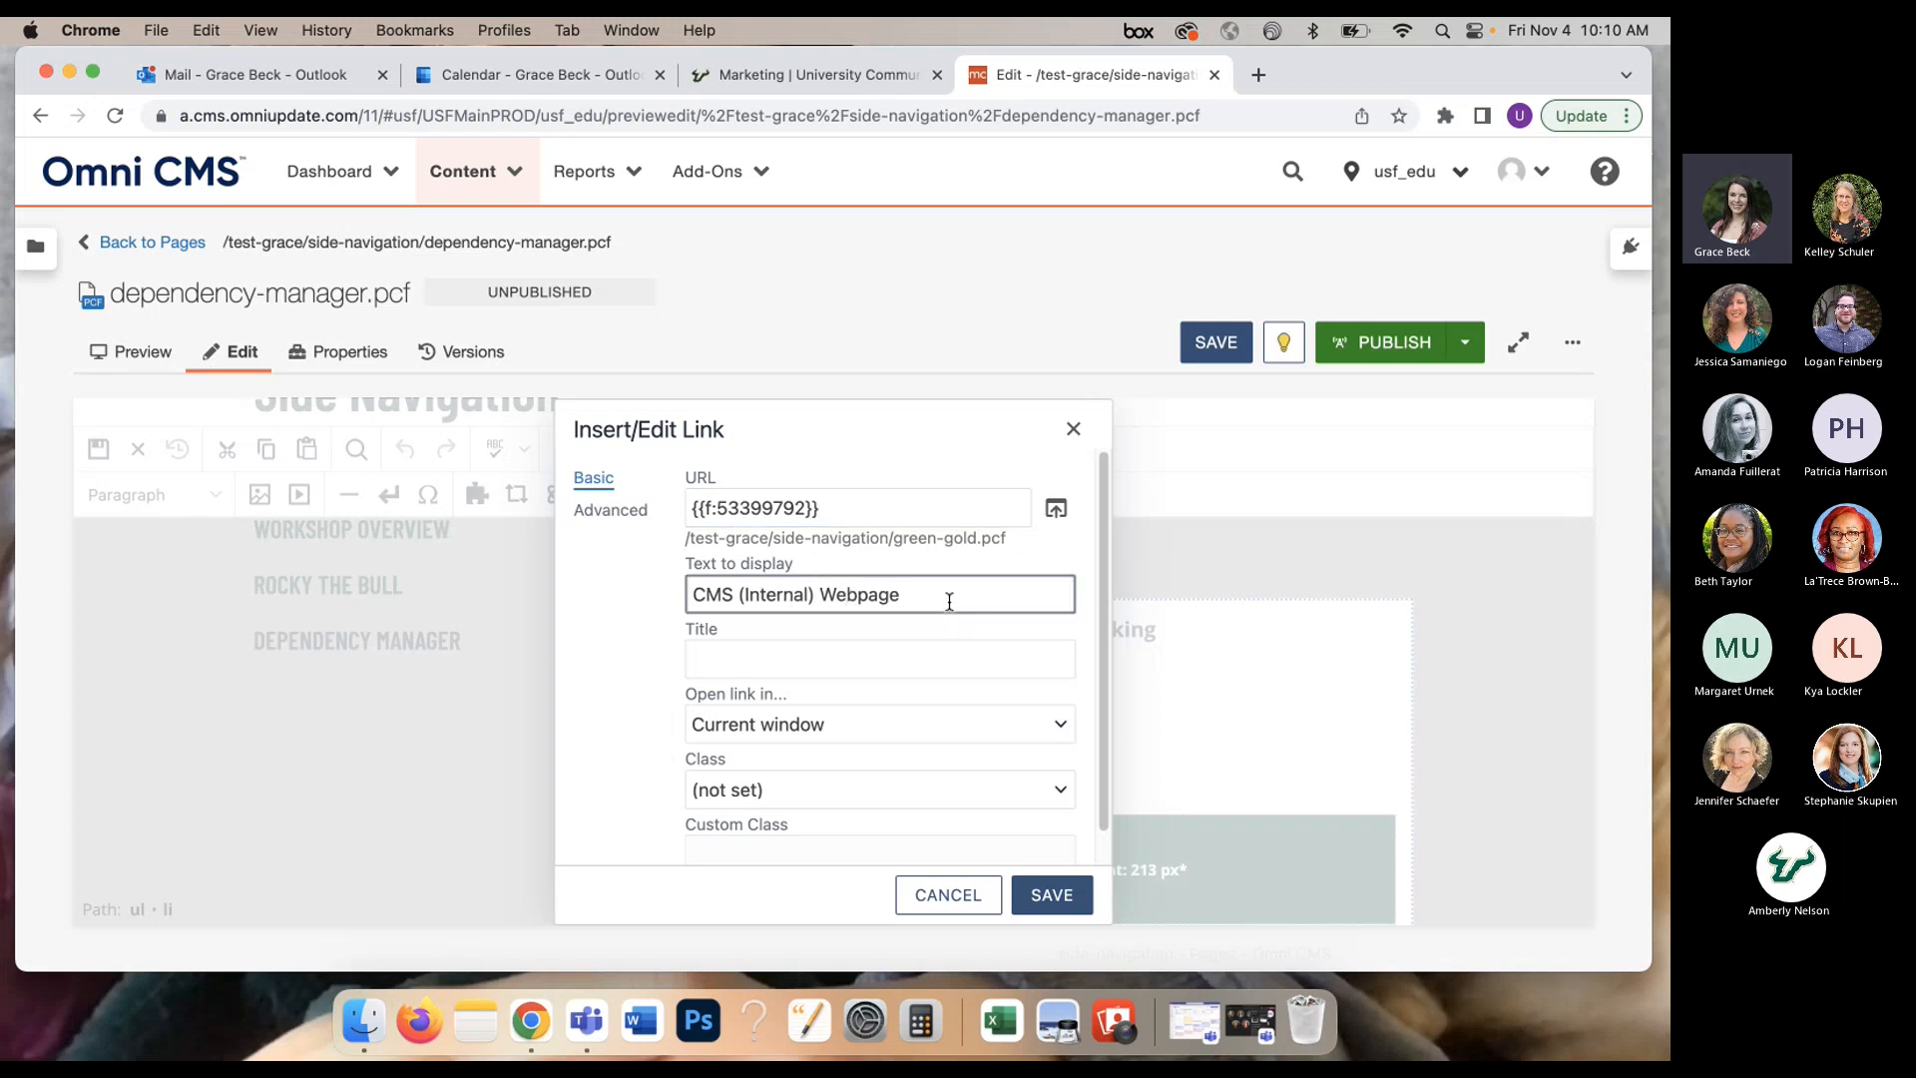
drag(951, 602, 690, 591)
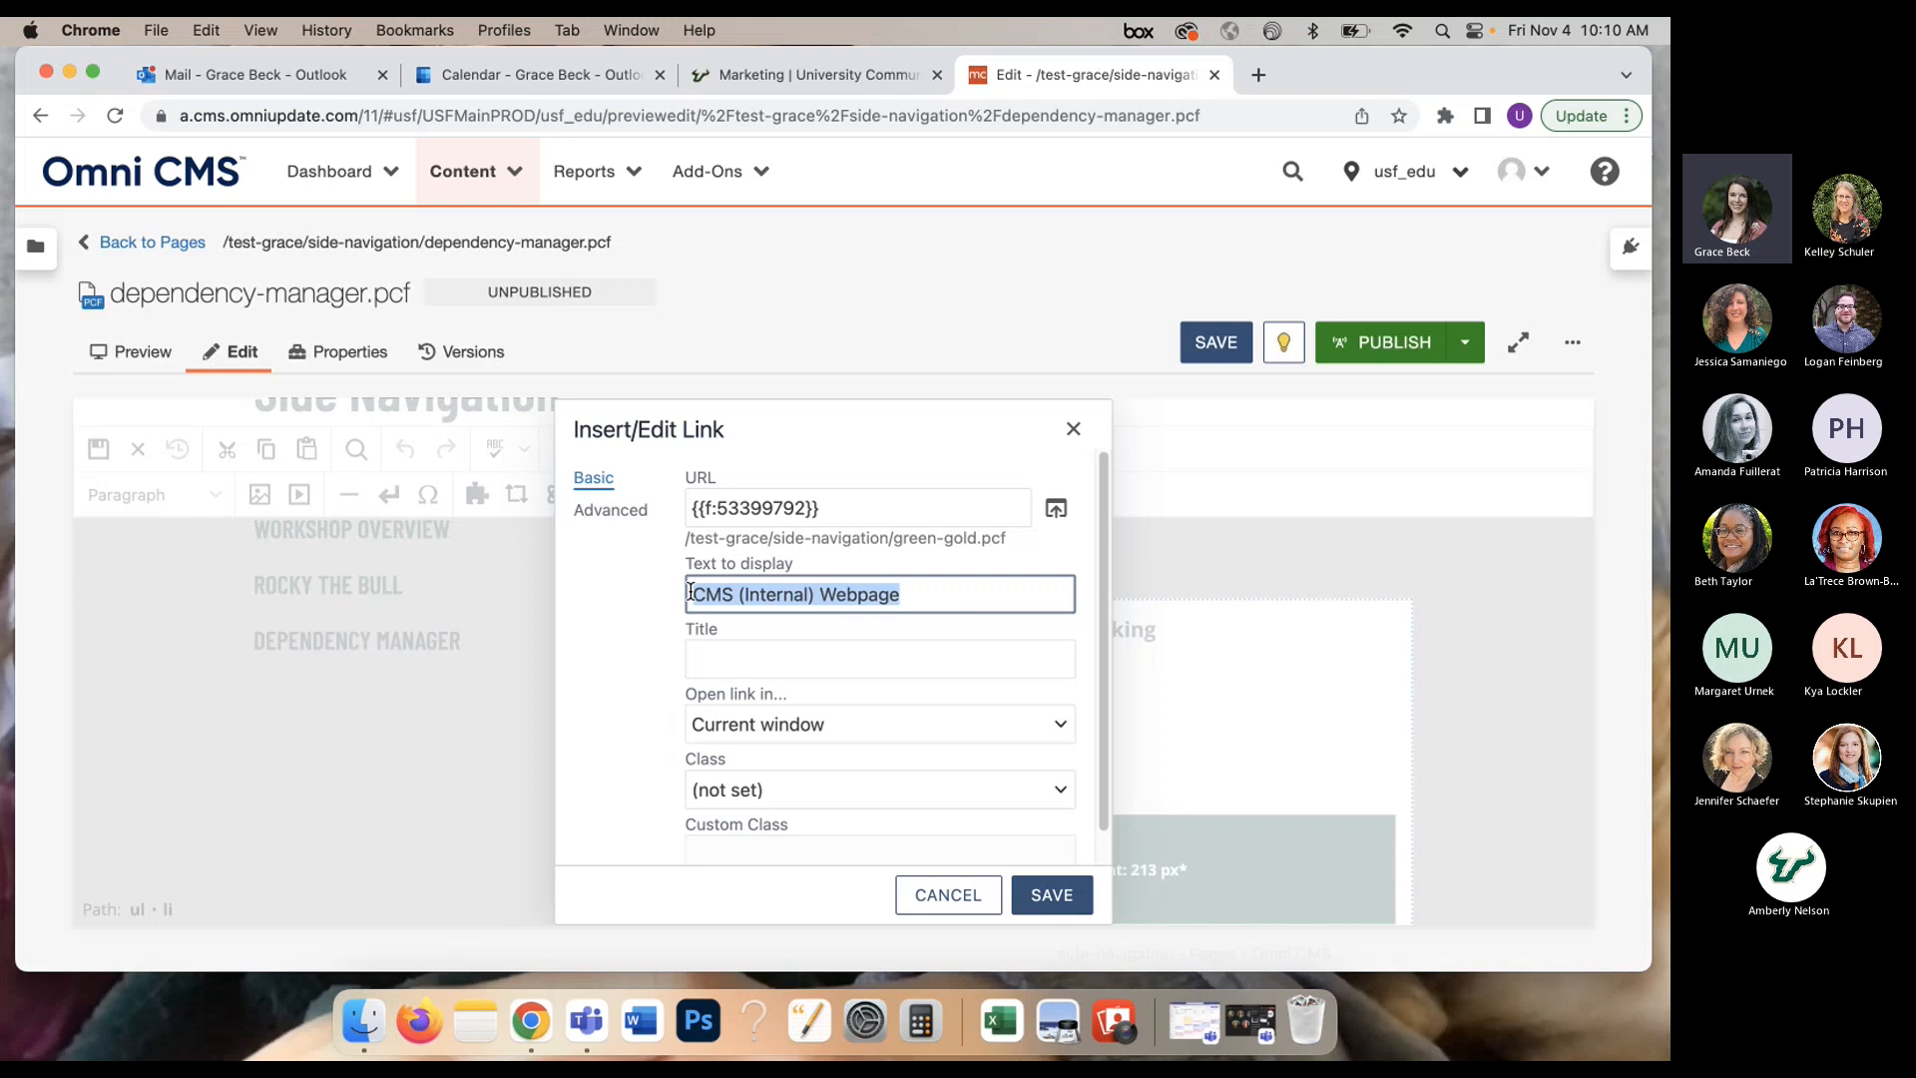
text(Green )
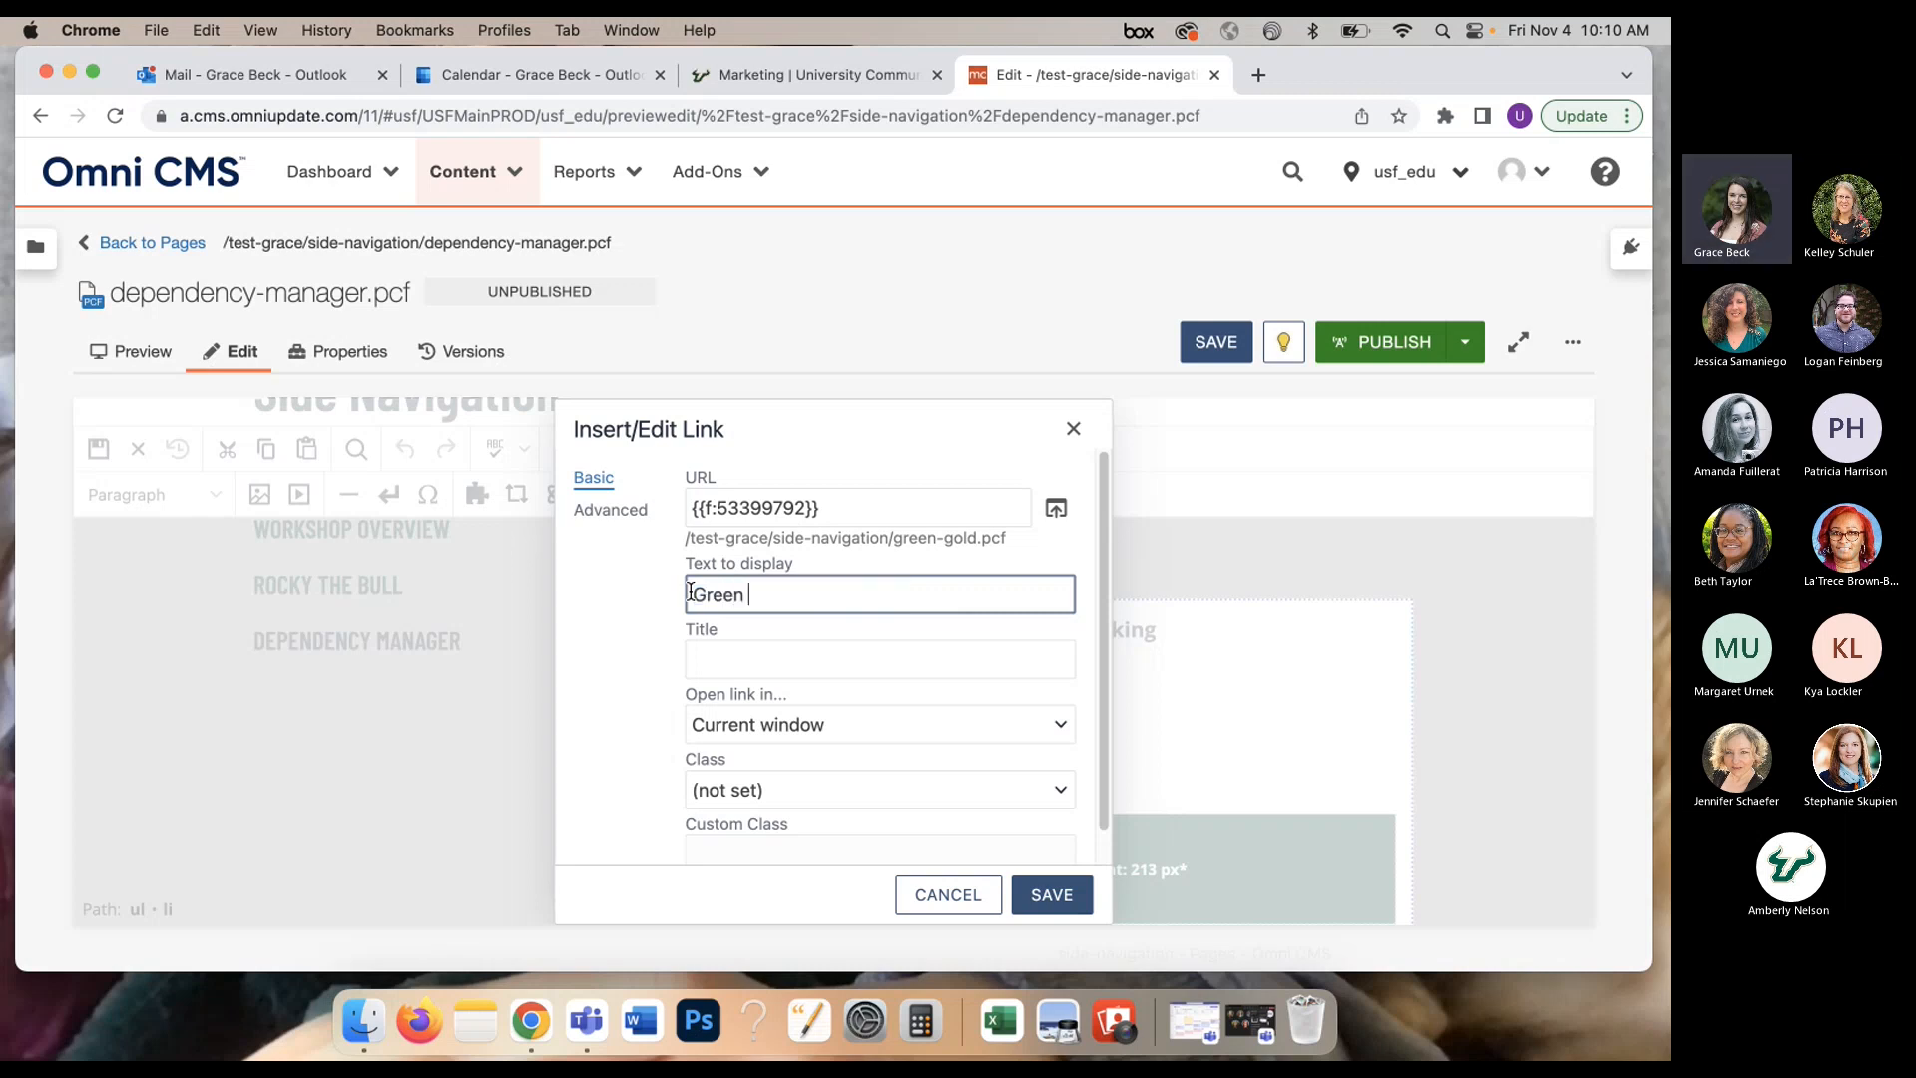
text(and Gold)
click(1050, 894)
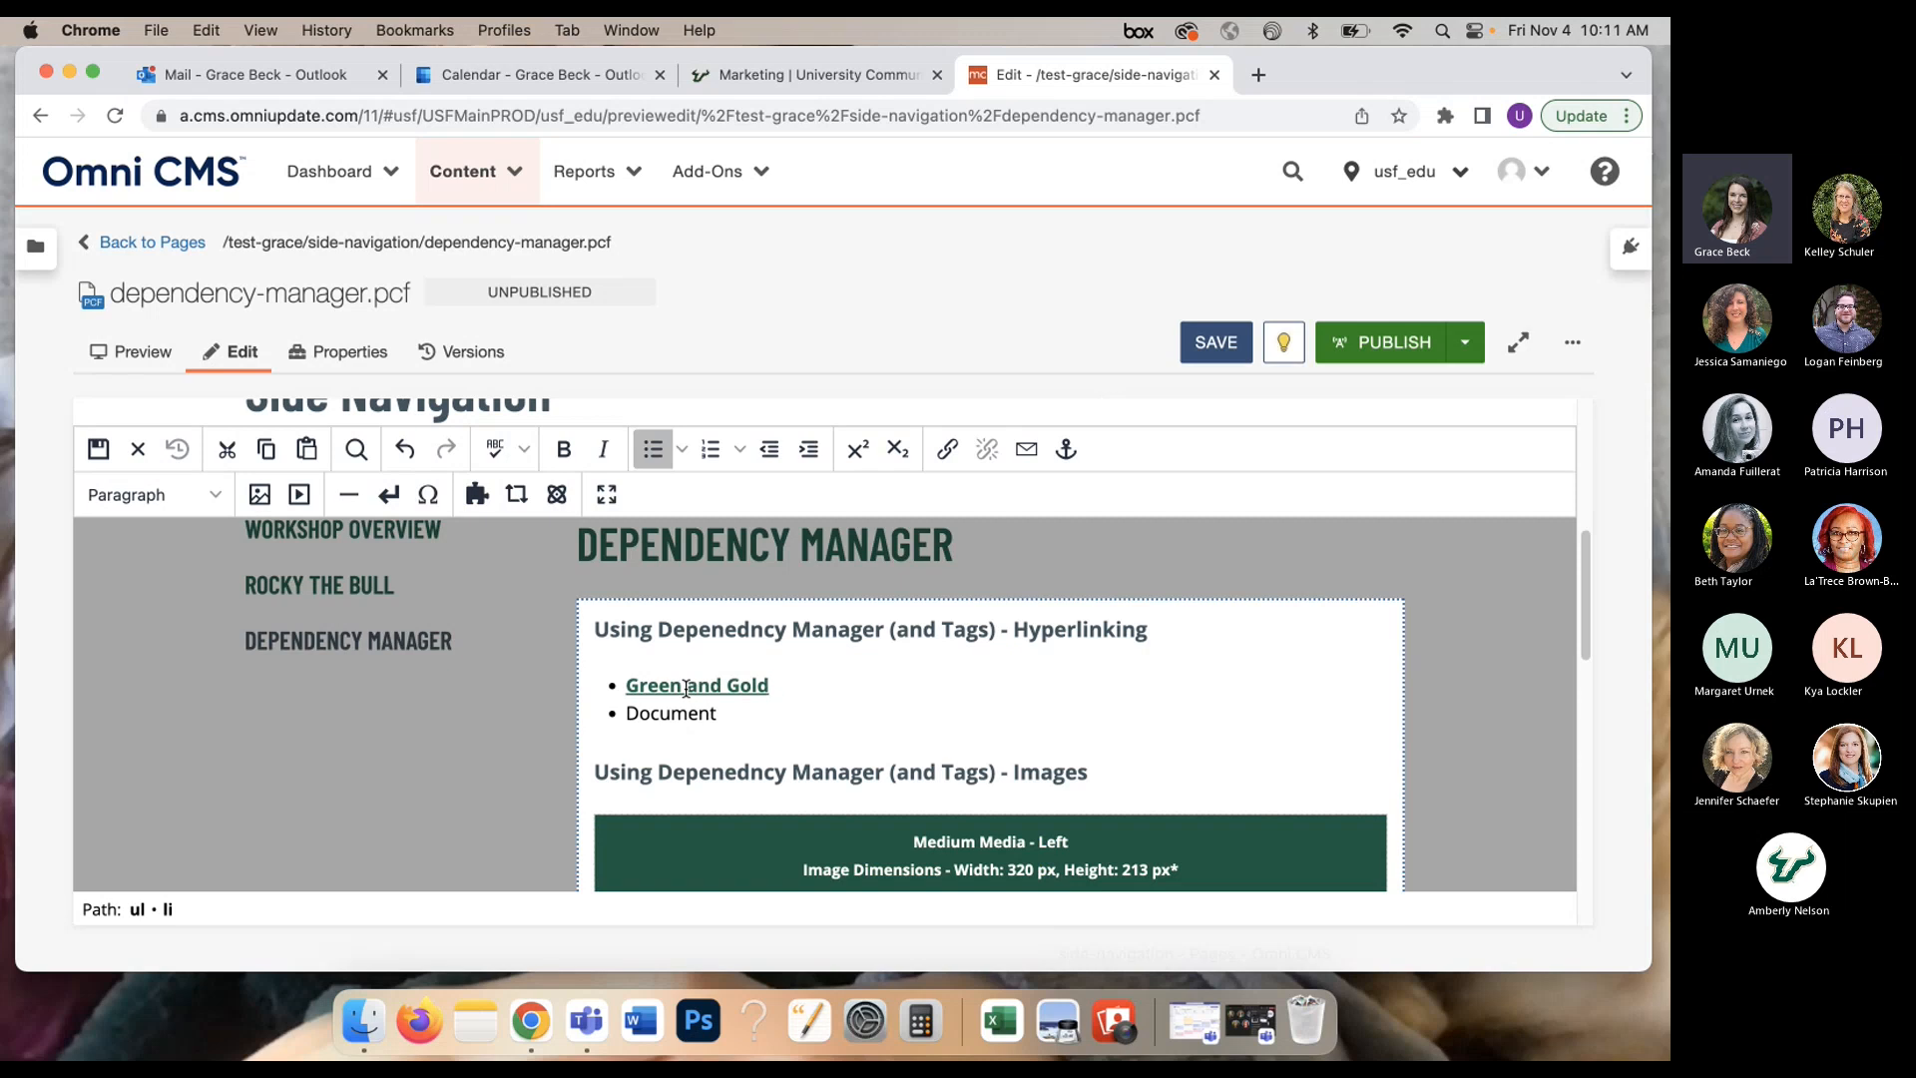
Step: Insert a link on the "Document" bullet text, choosing dependency-tag-workshop.pdf from the parent test folder's documents folder
scroll(703, 687, down, 1)
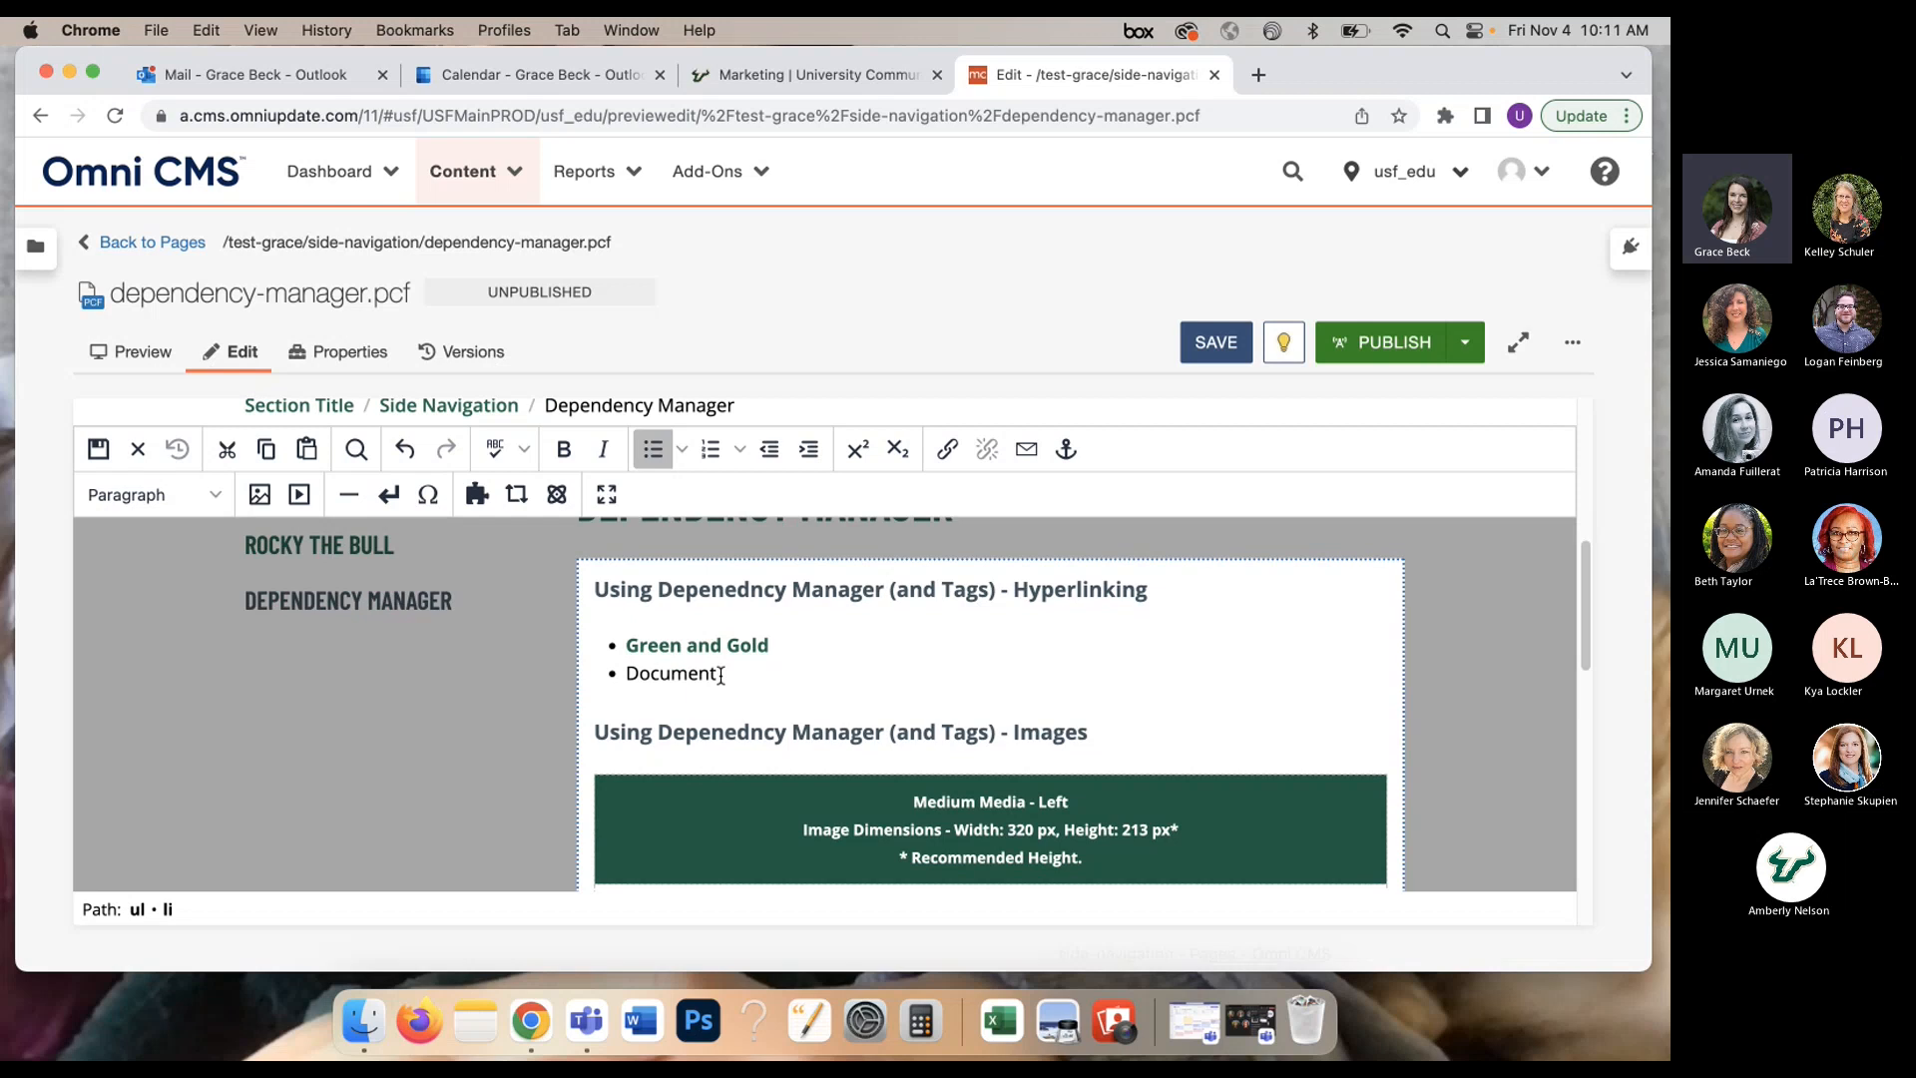
drag(720, 675, 624, 676)
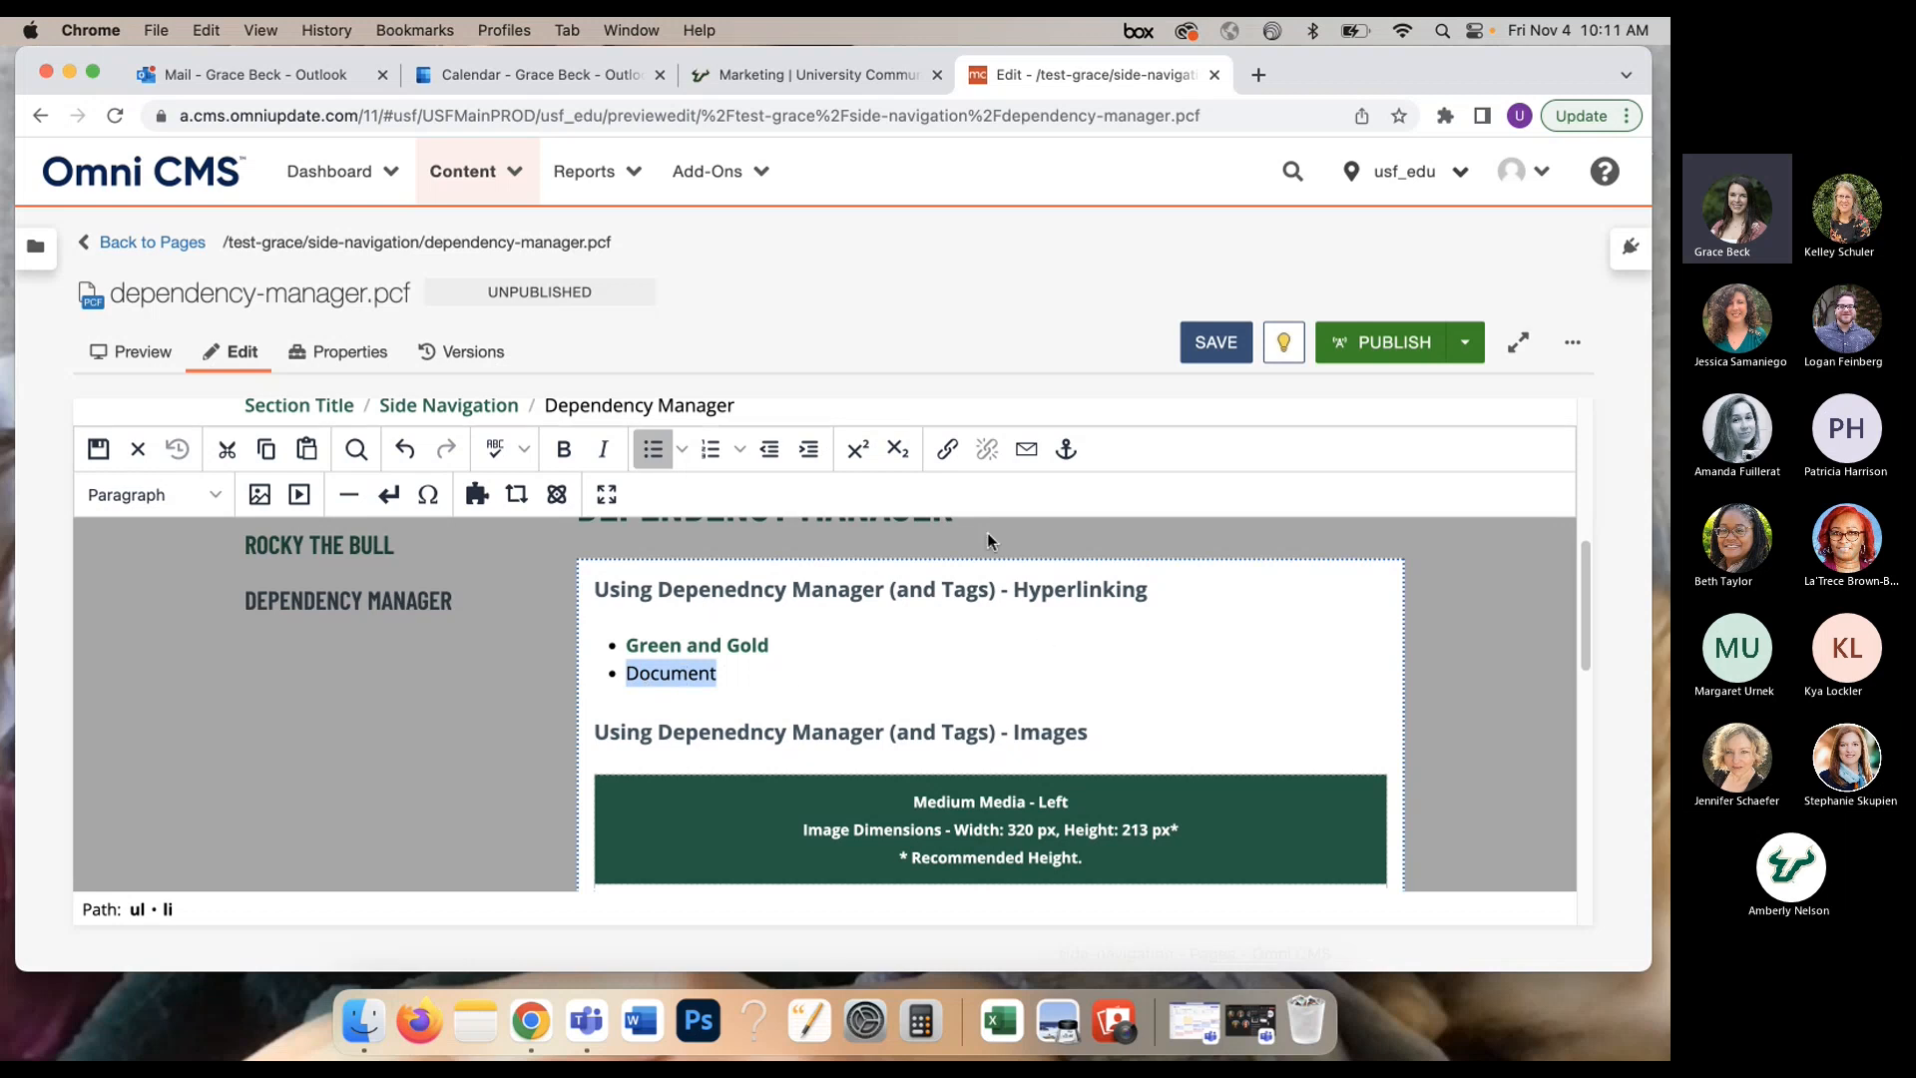
click(947, 450)
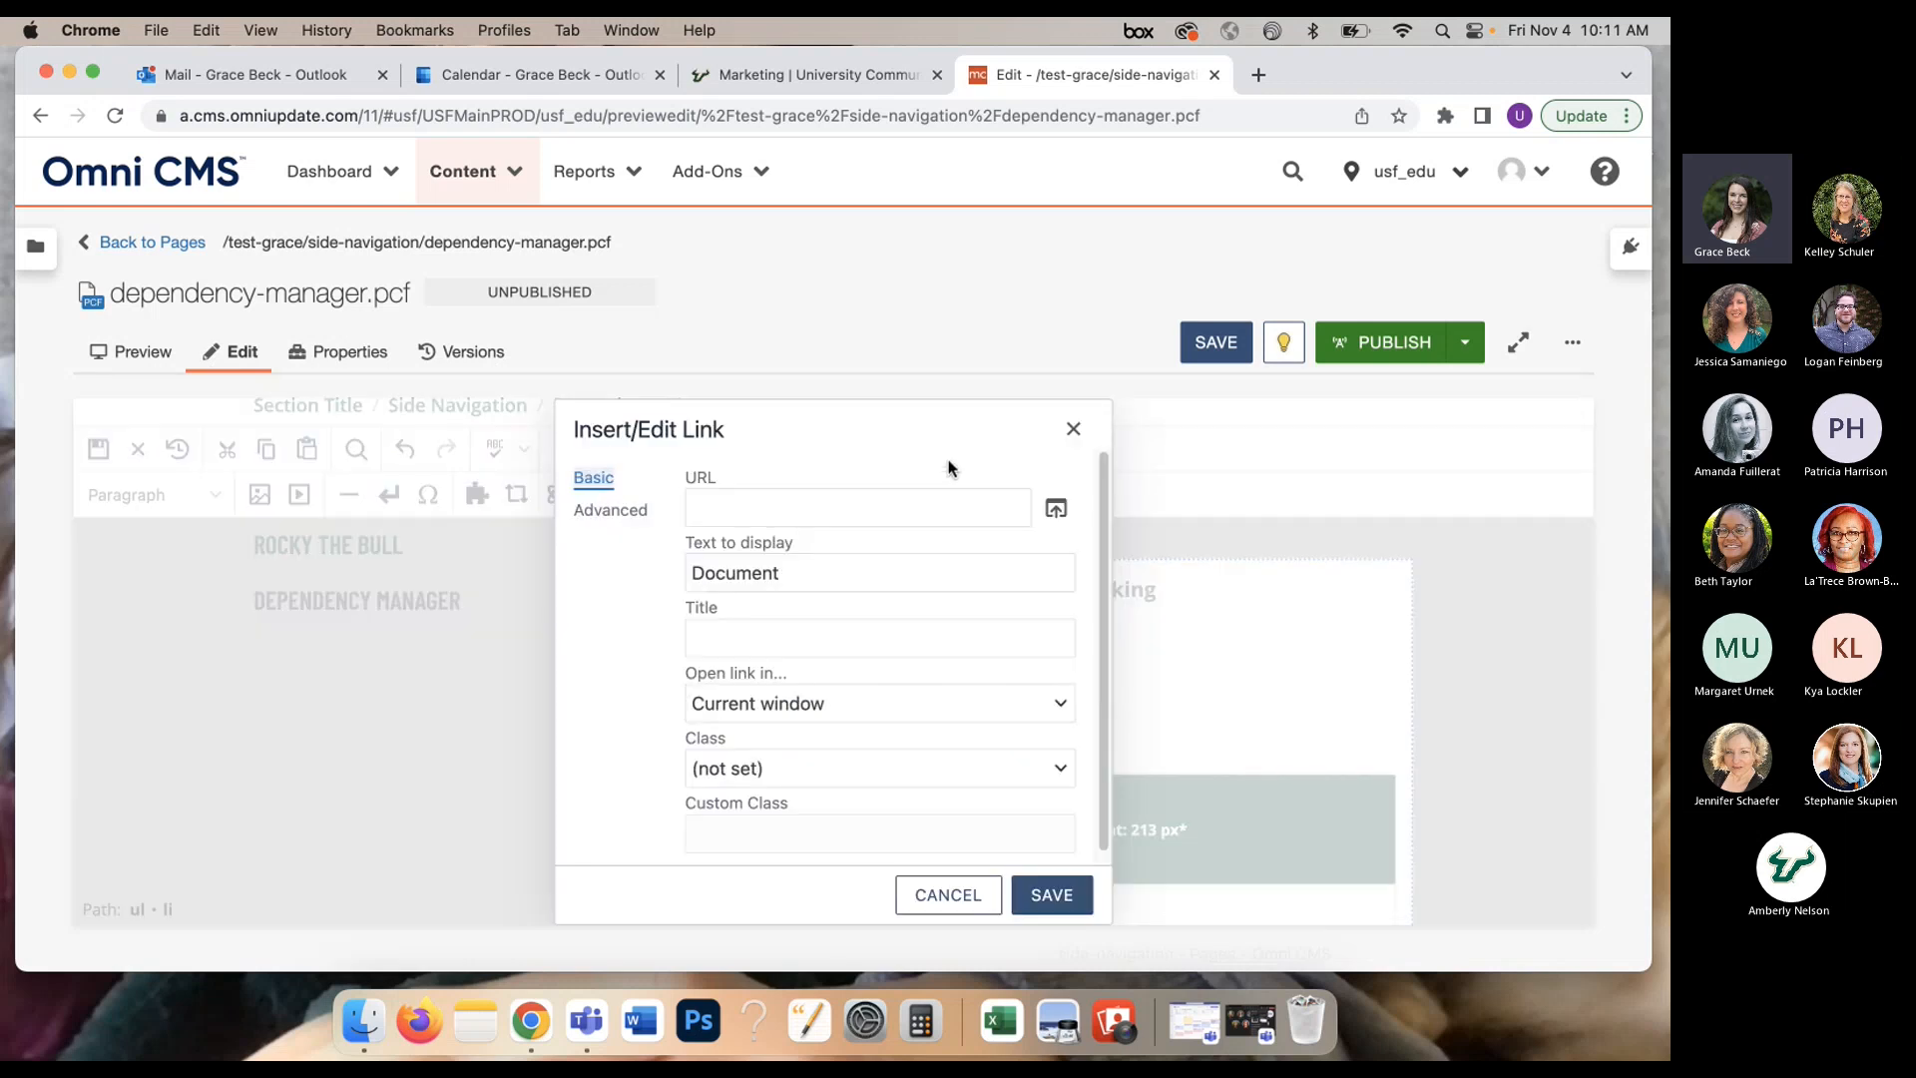
click(1056, 511)
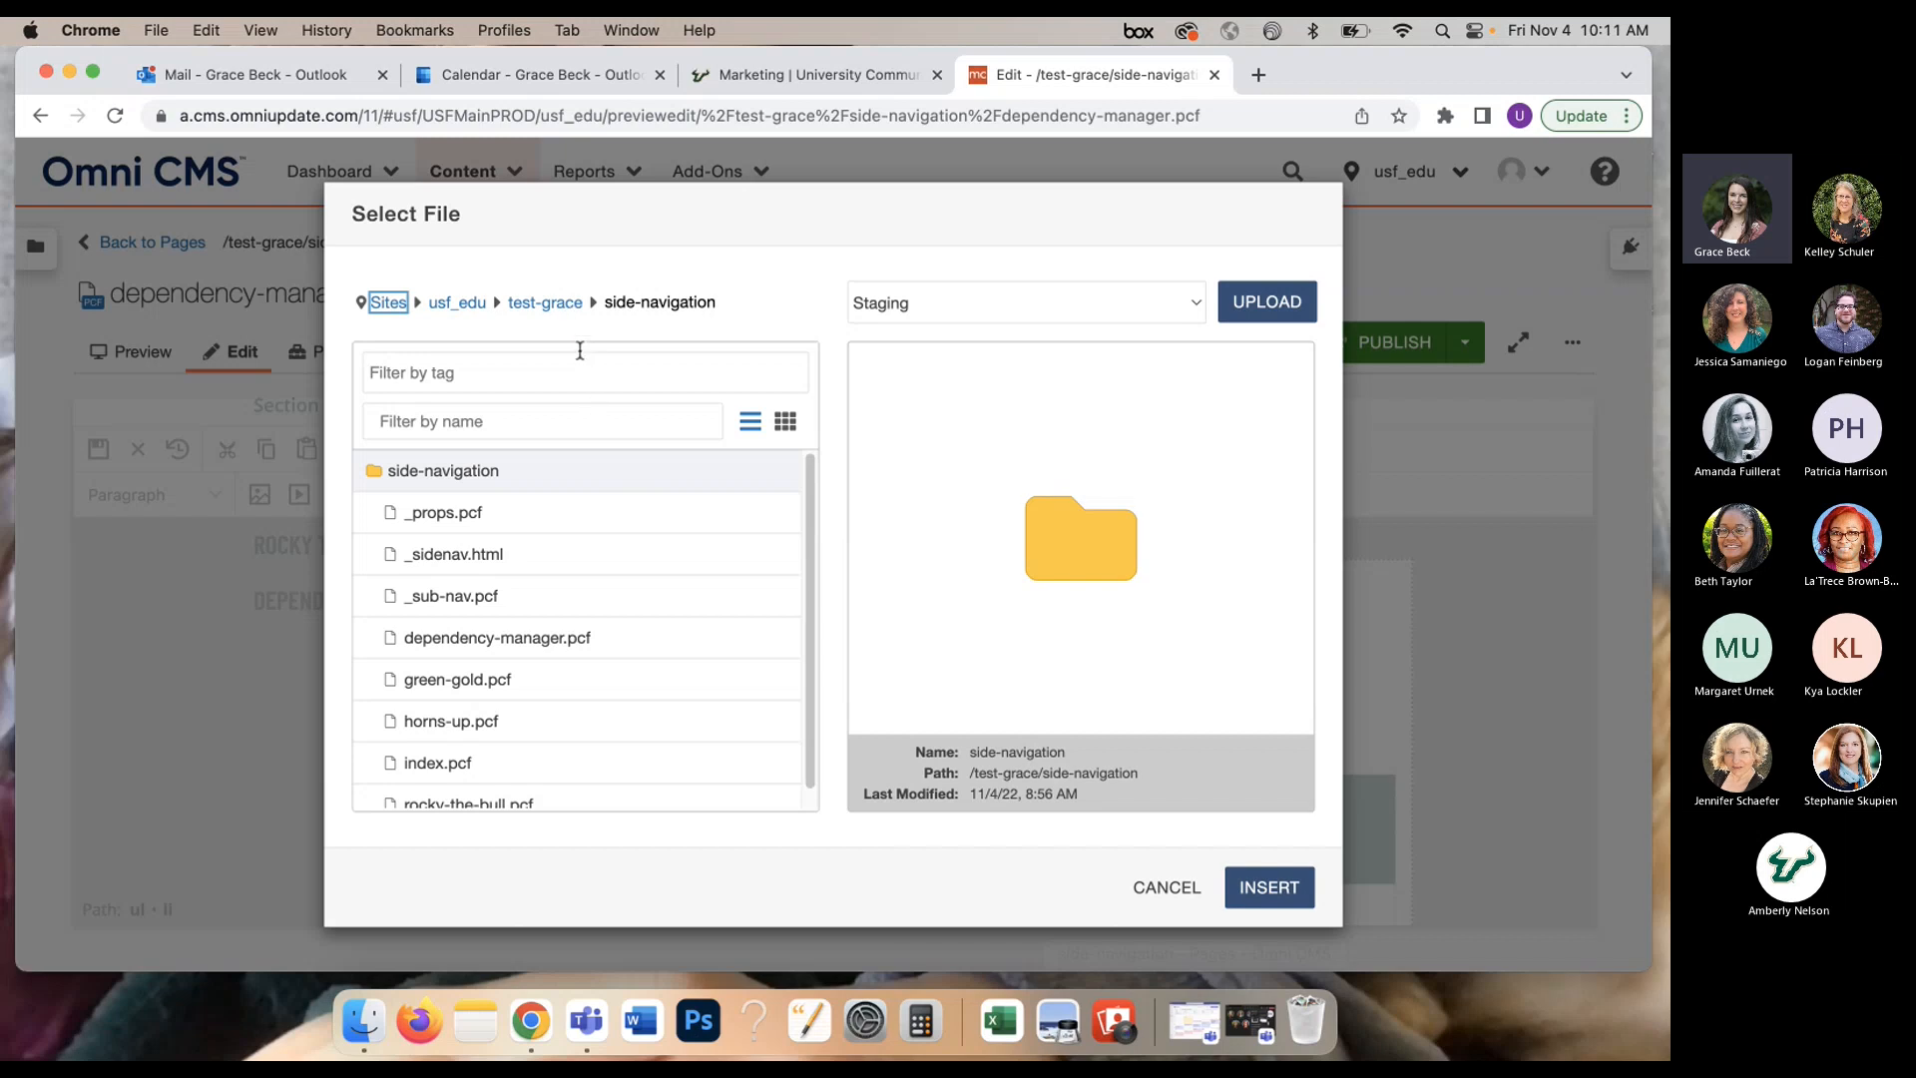
click(557, 307)
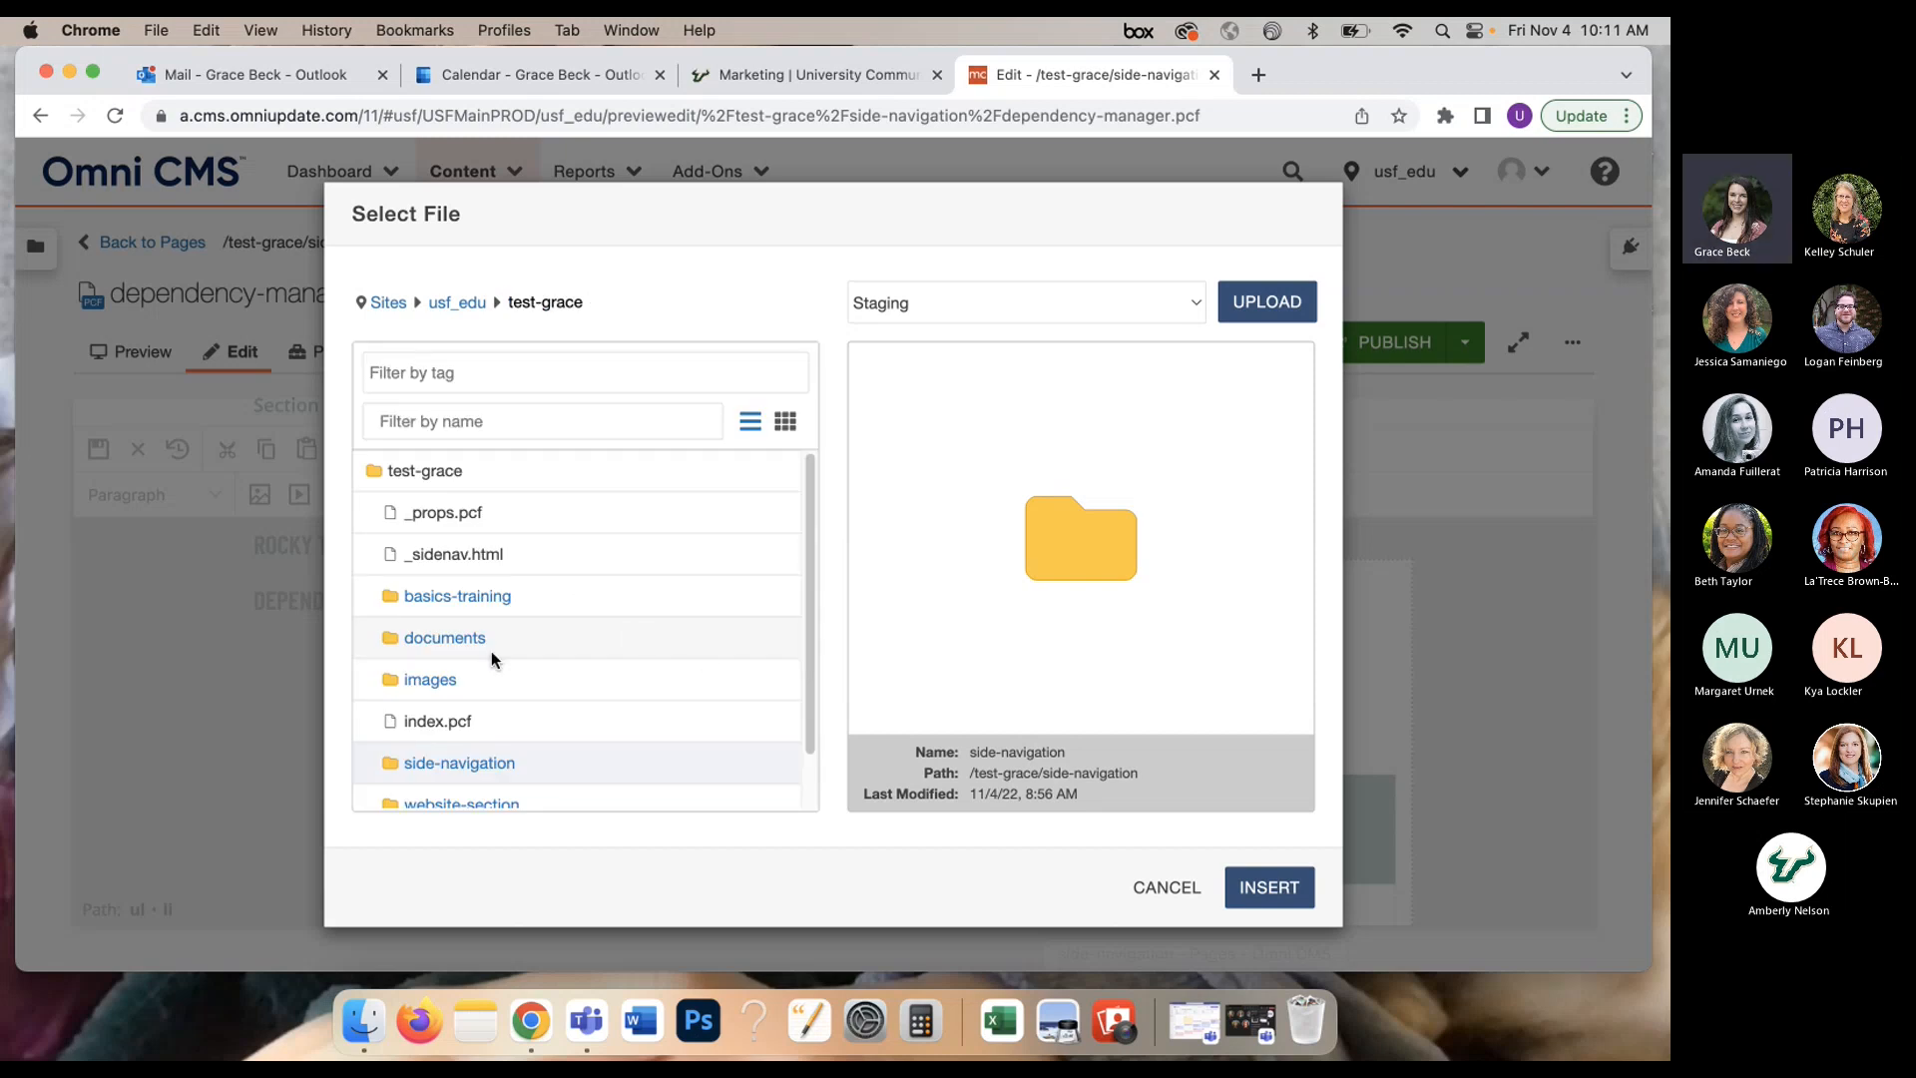
click(454, 648)
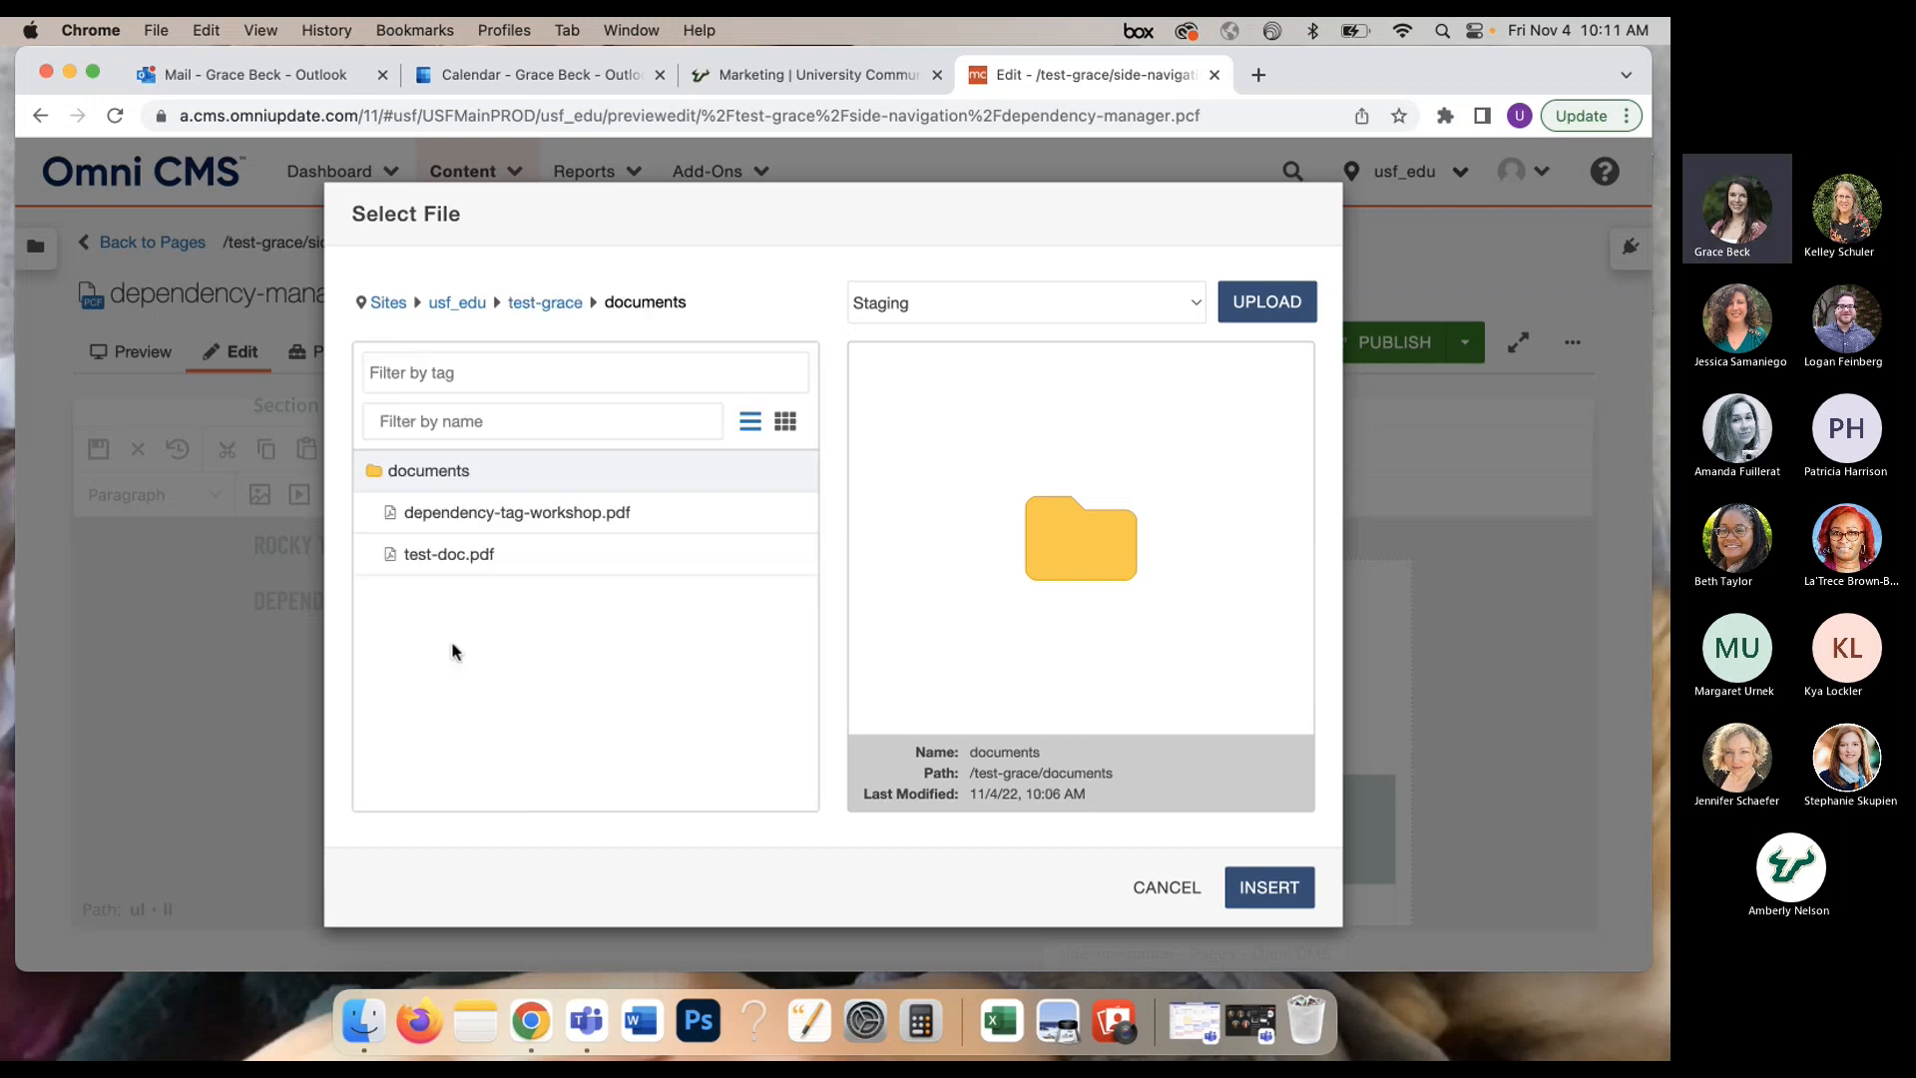
click(559, 513)
click(1259, 888)
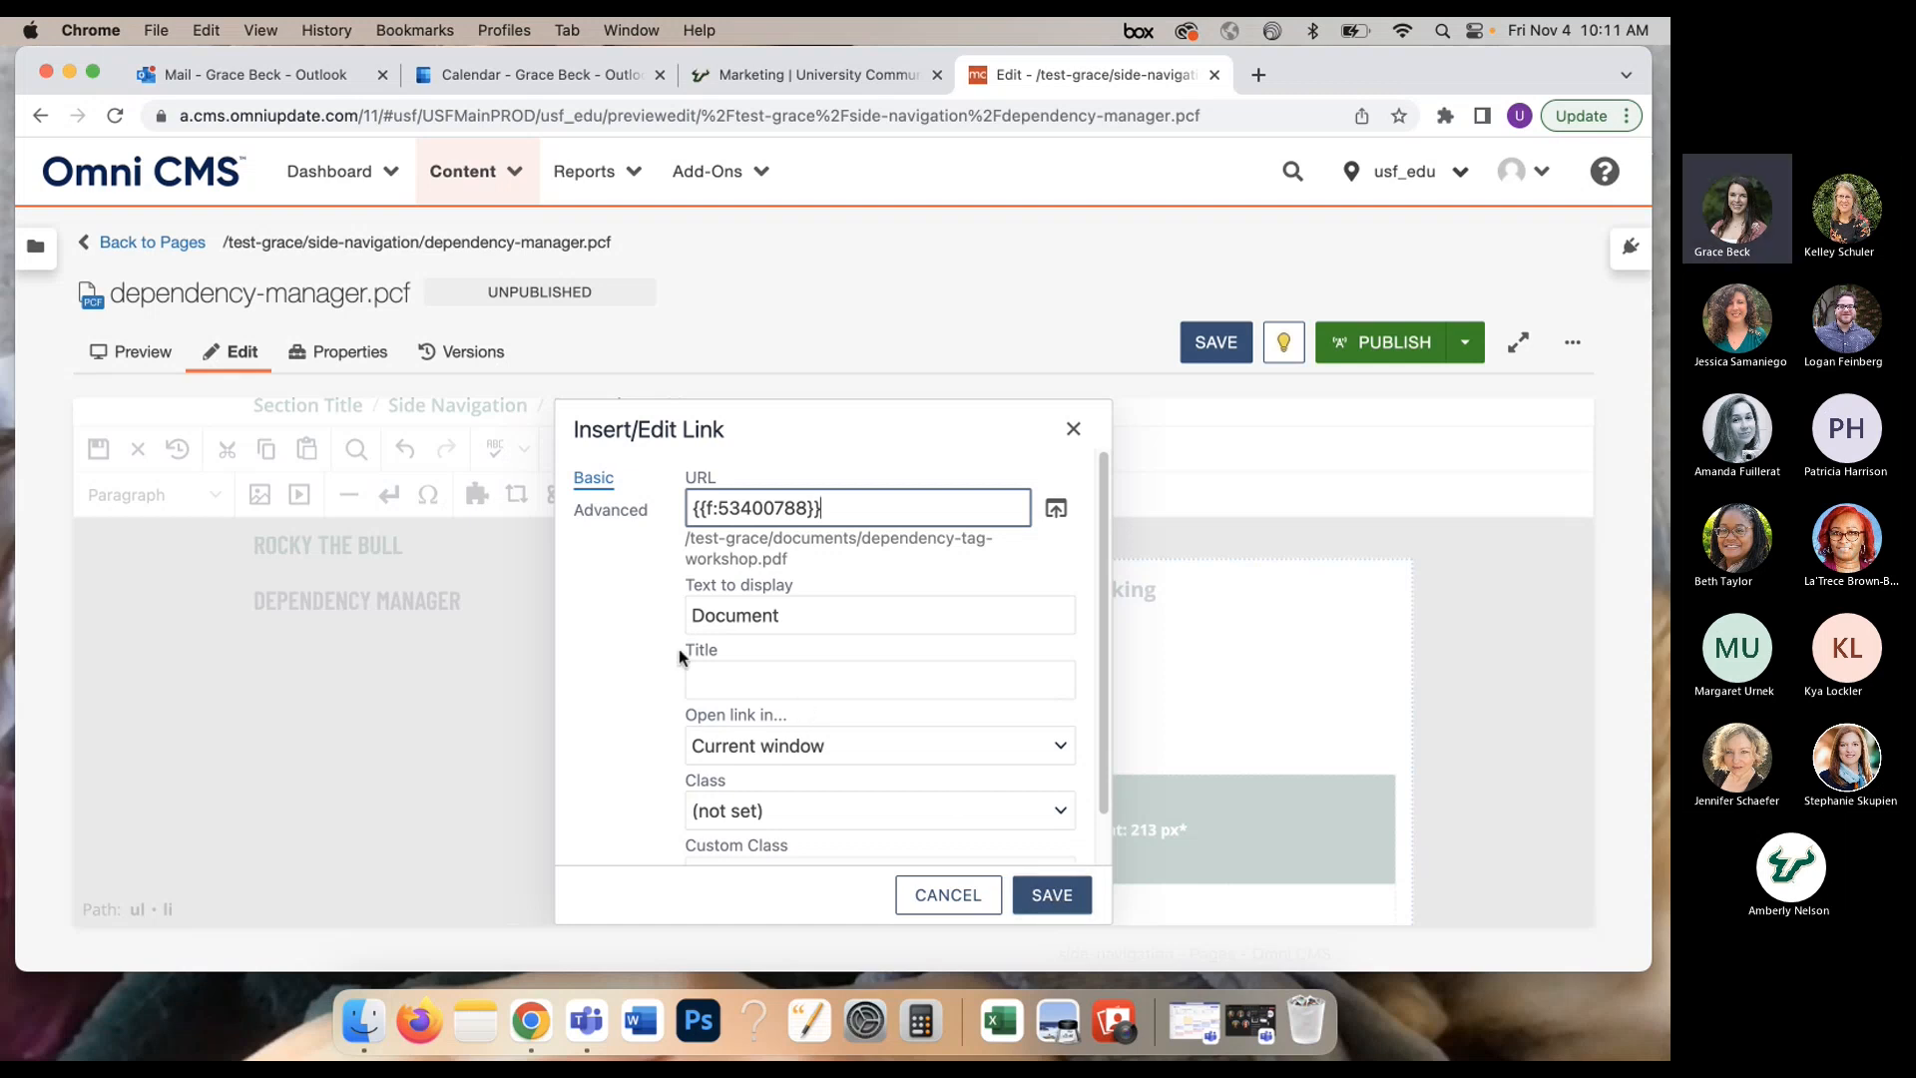
Step: Set the document link to open in a new window and save it
click(679, 711)
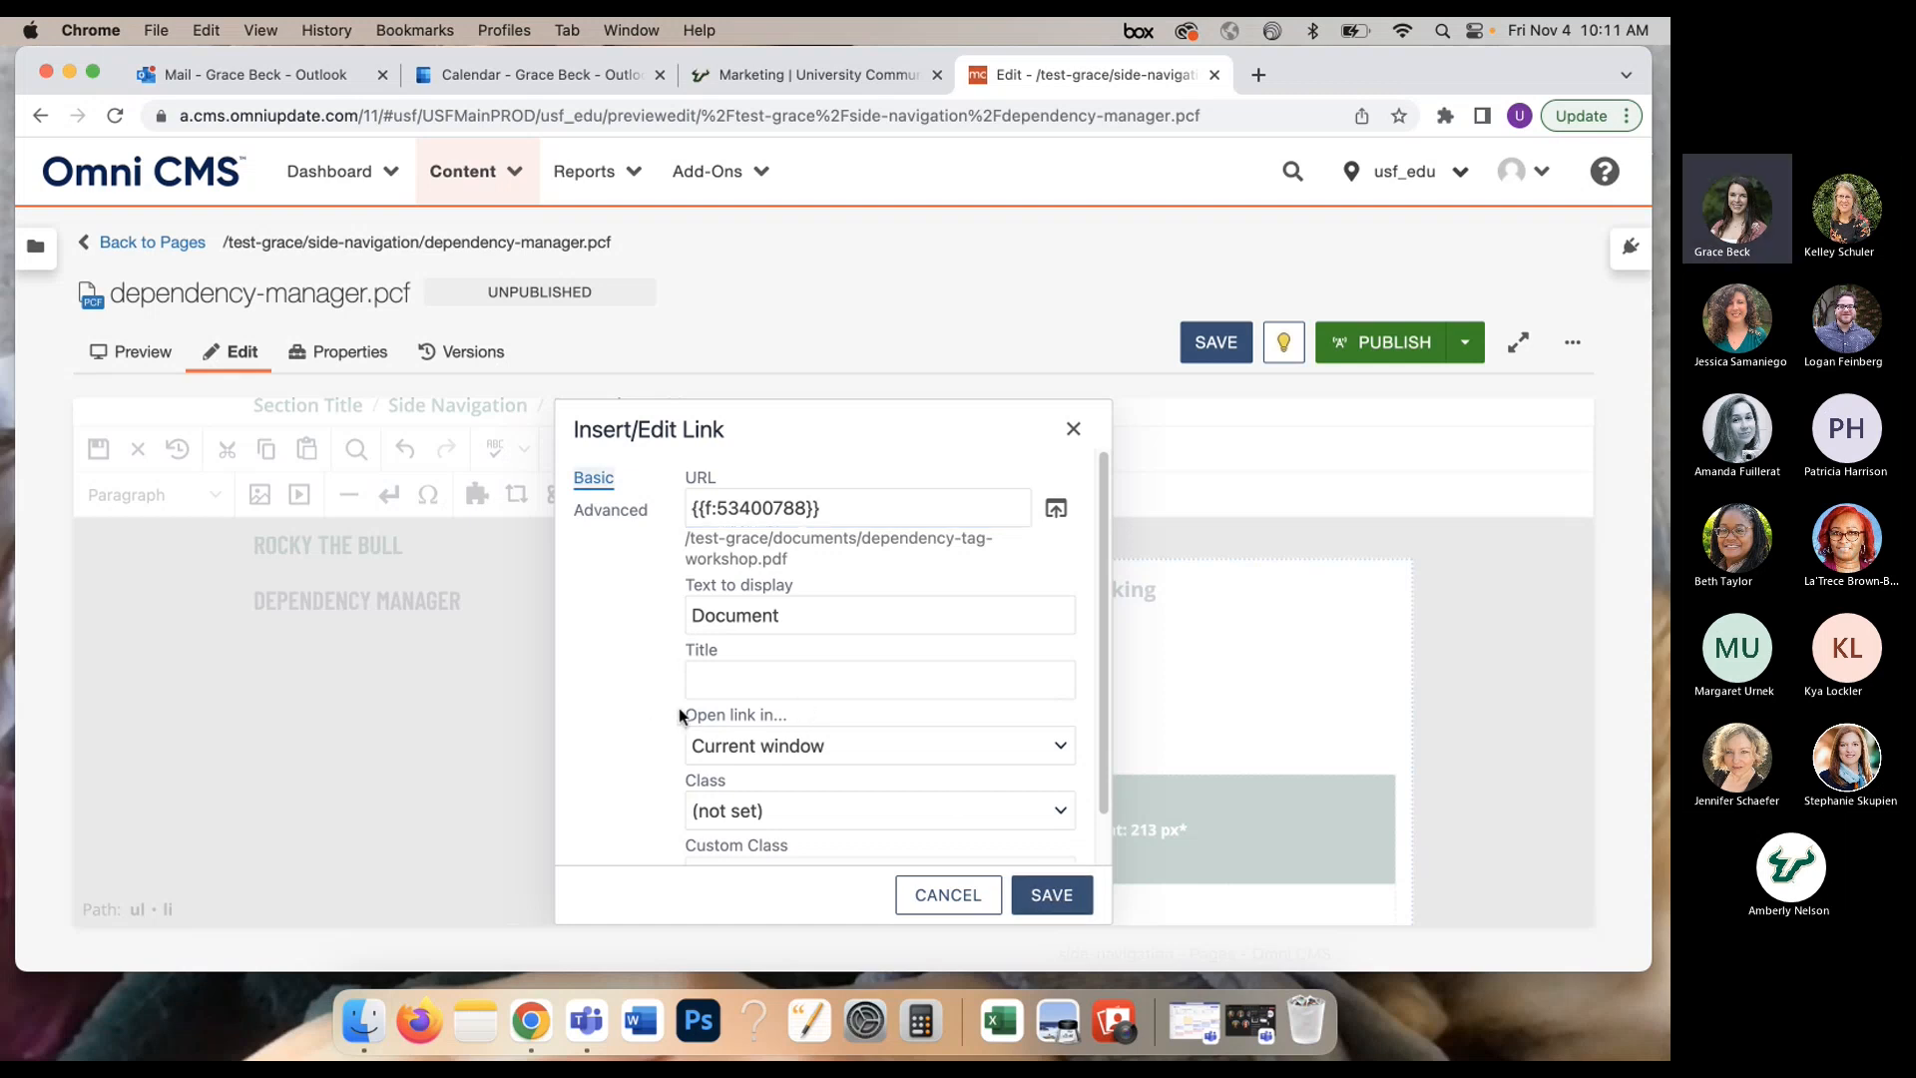
click(1060, 751)
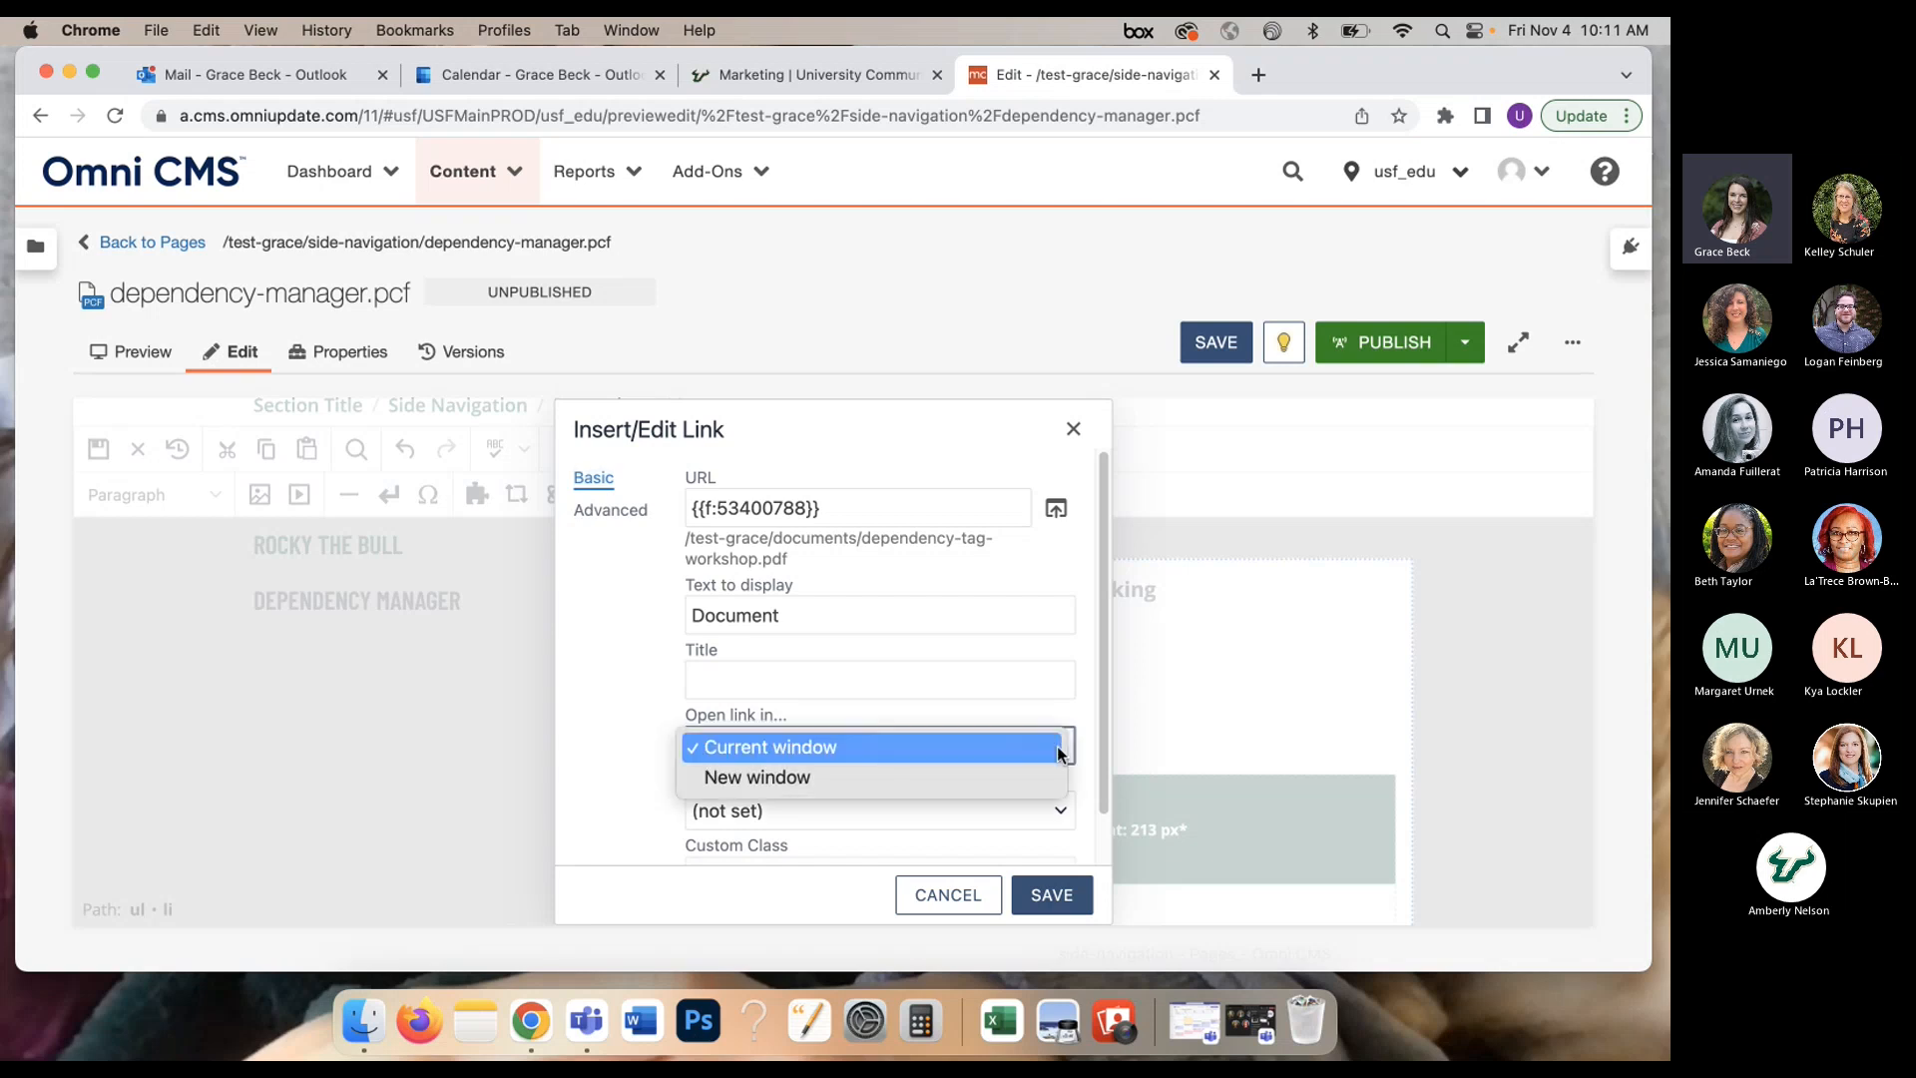
click(1001, 778)
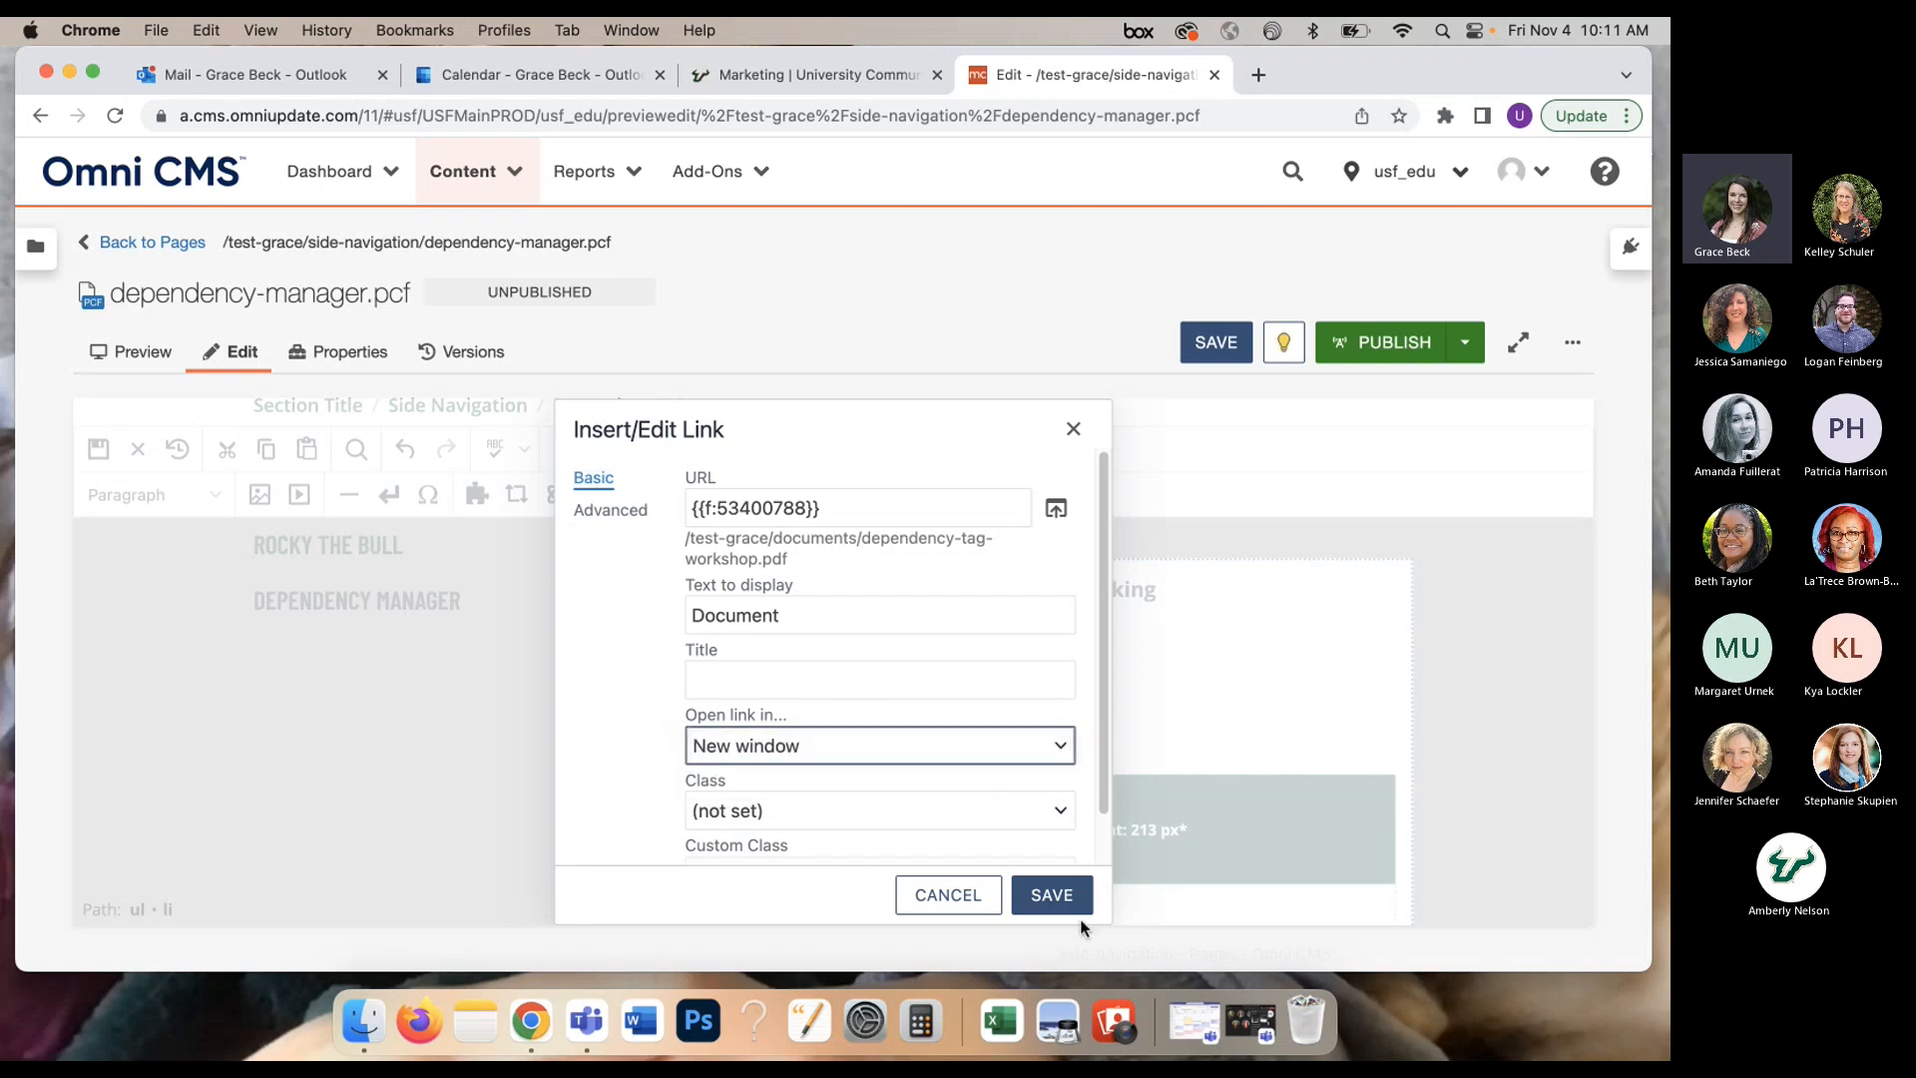
click(1050, 895)
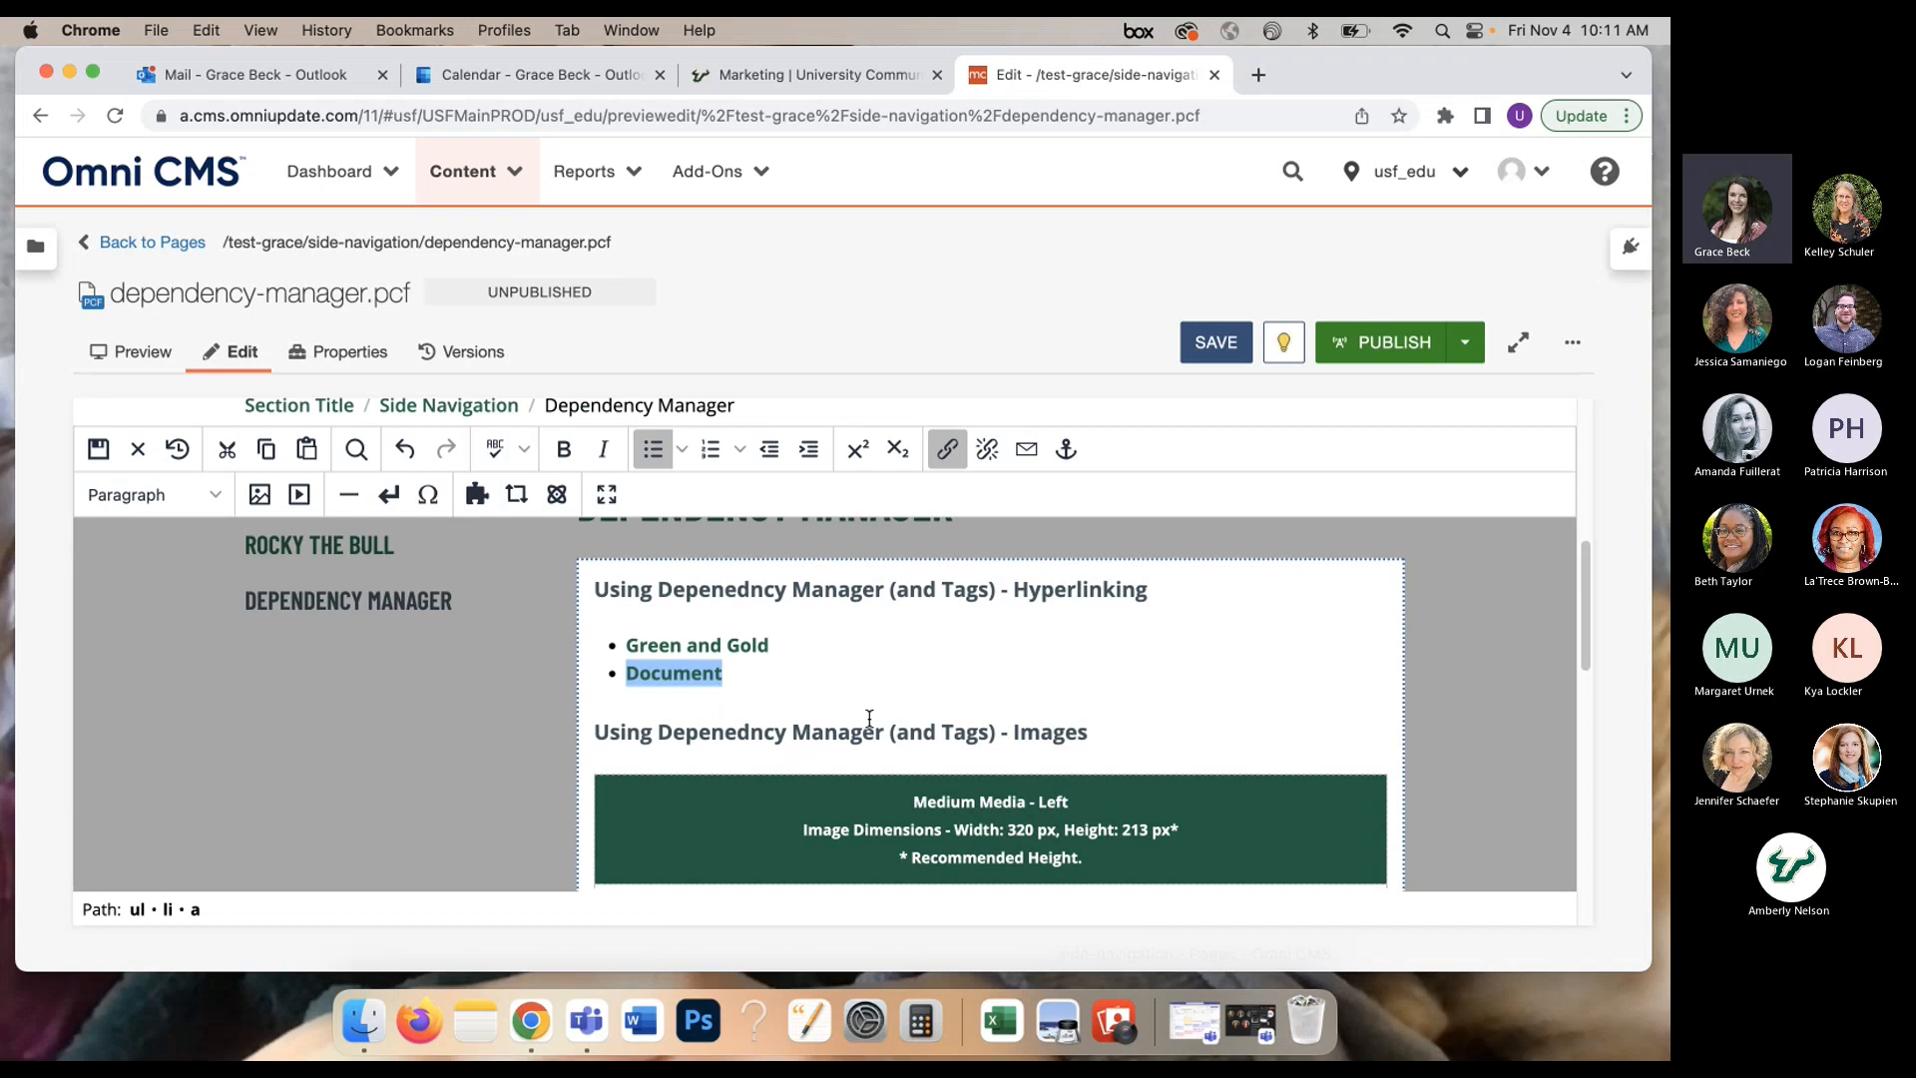
Step: Save the page content with its two links and reopen the main content region for editing
click(98, 448)
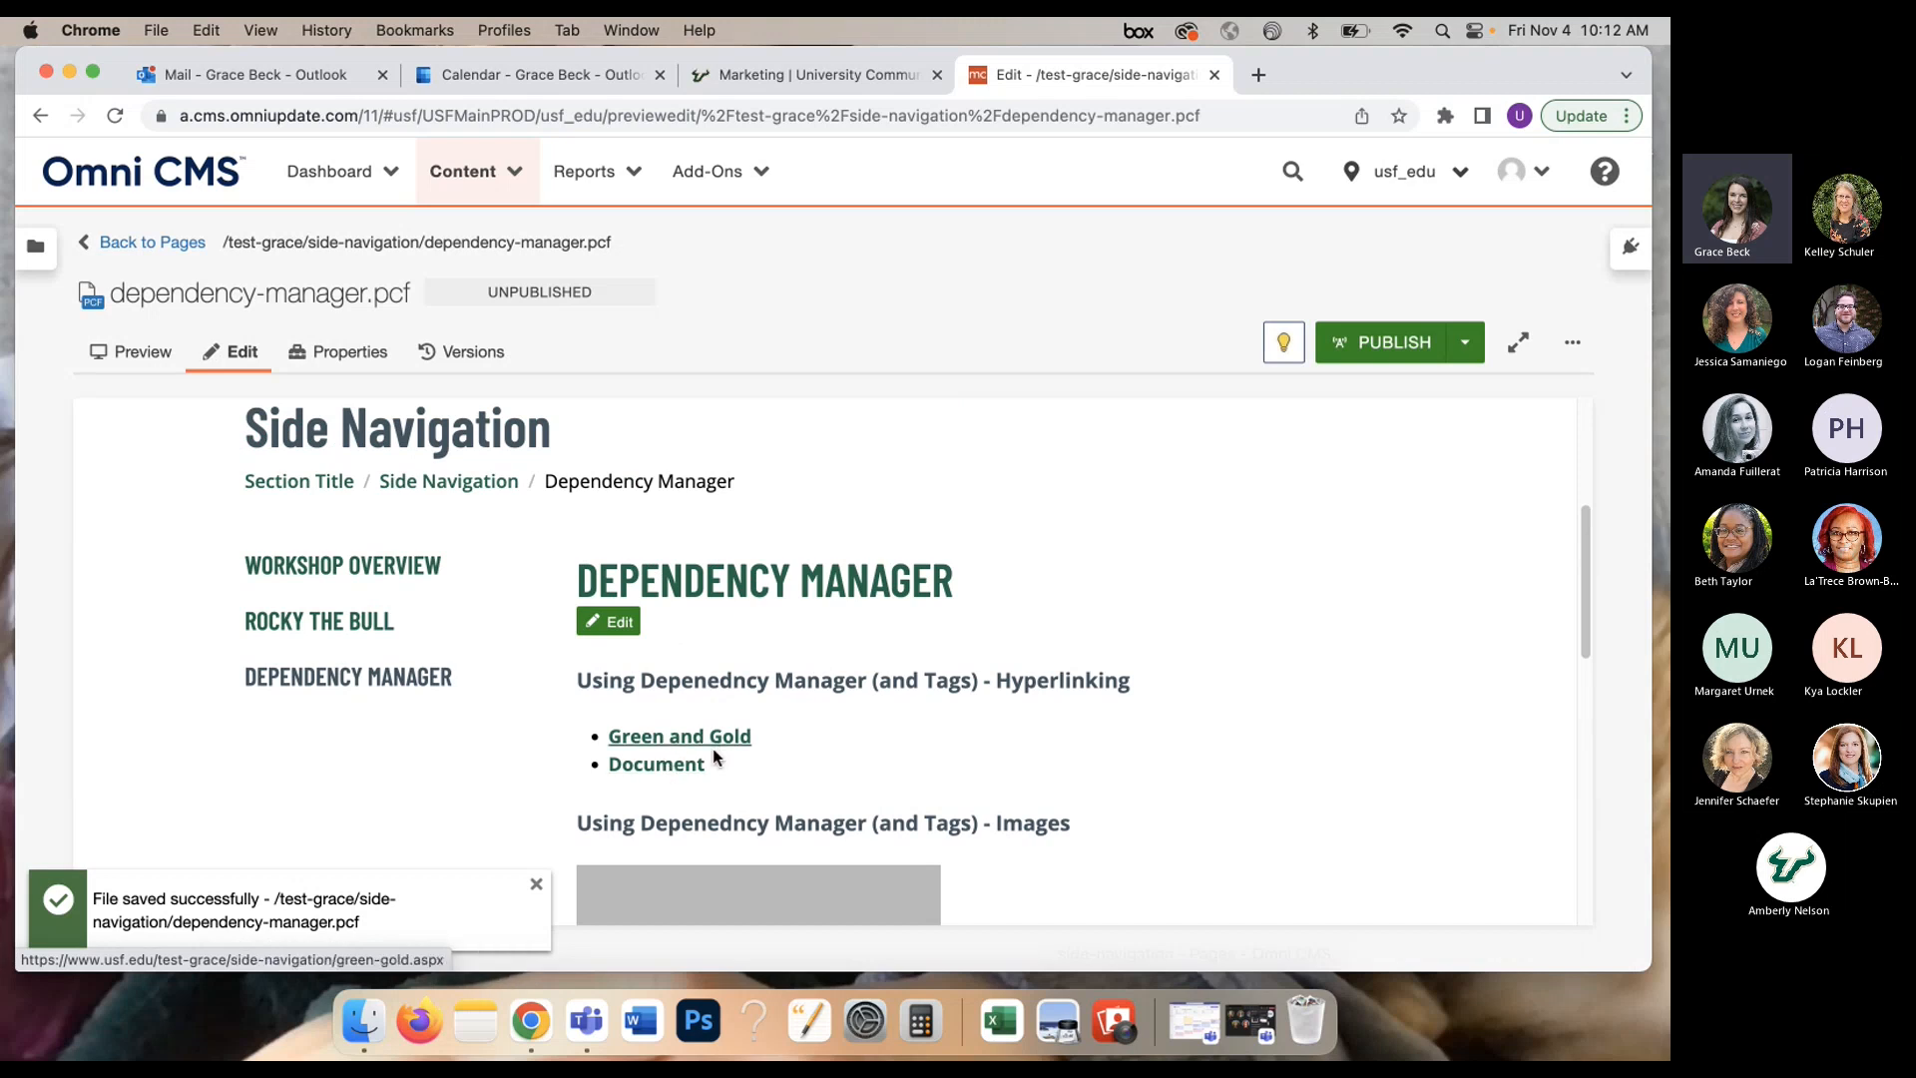
click(617, 622)
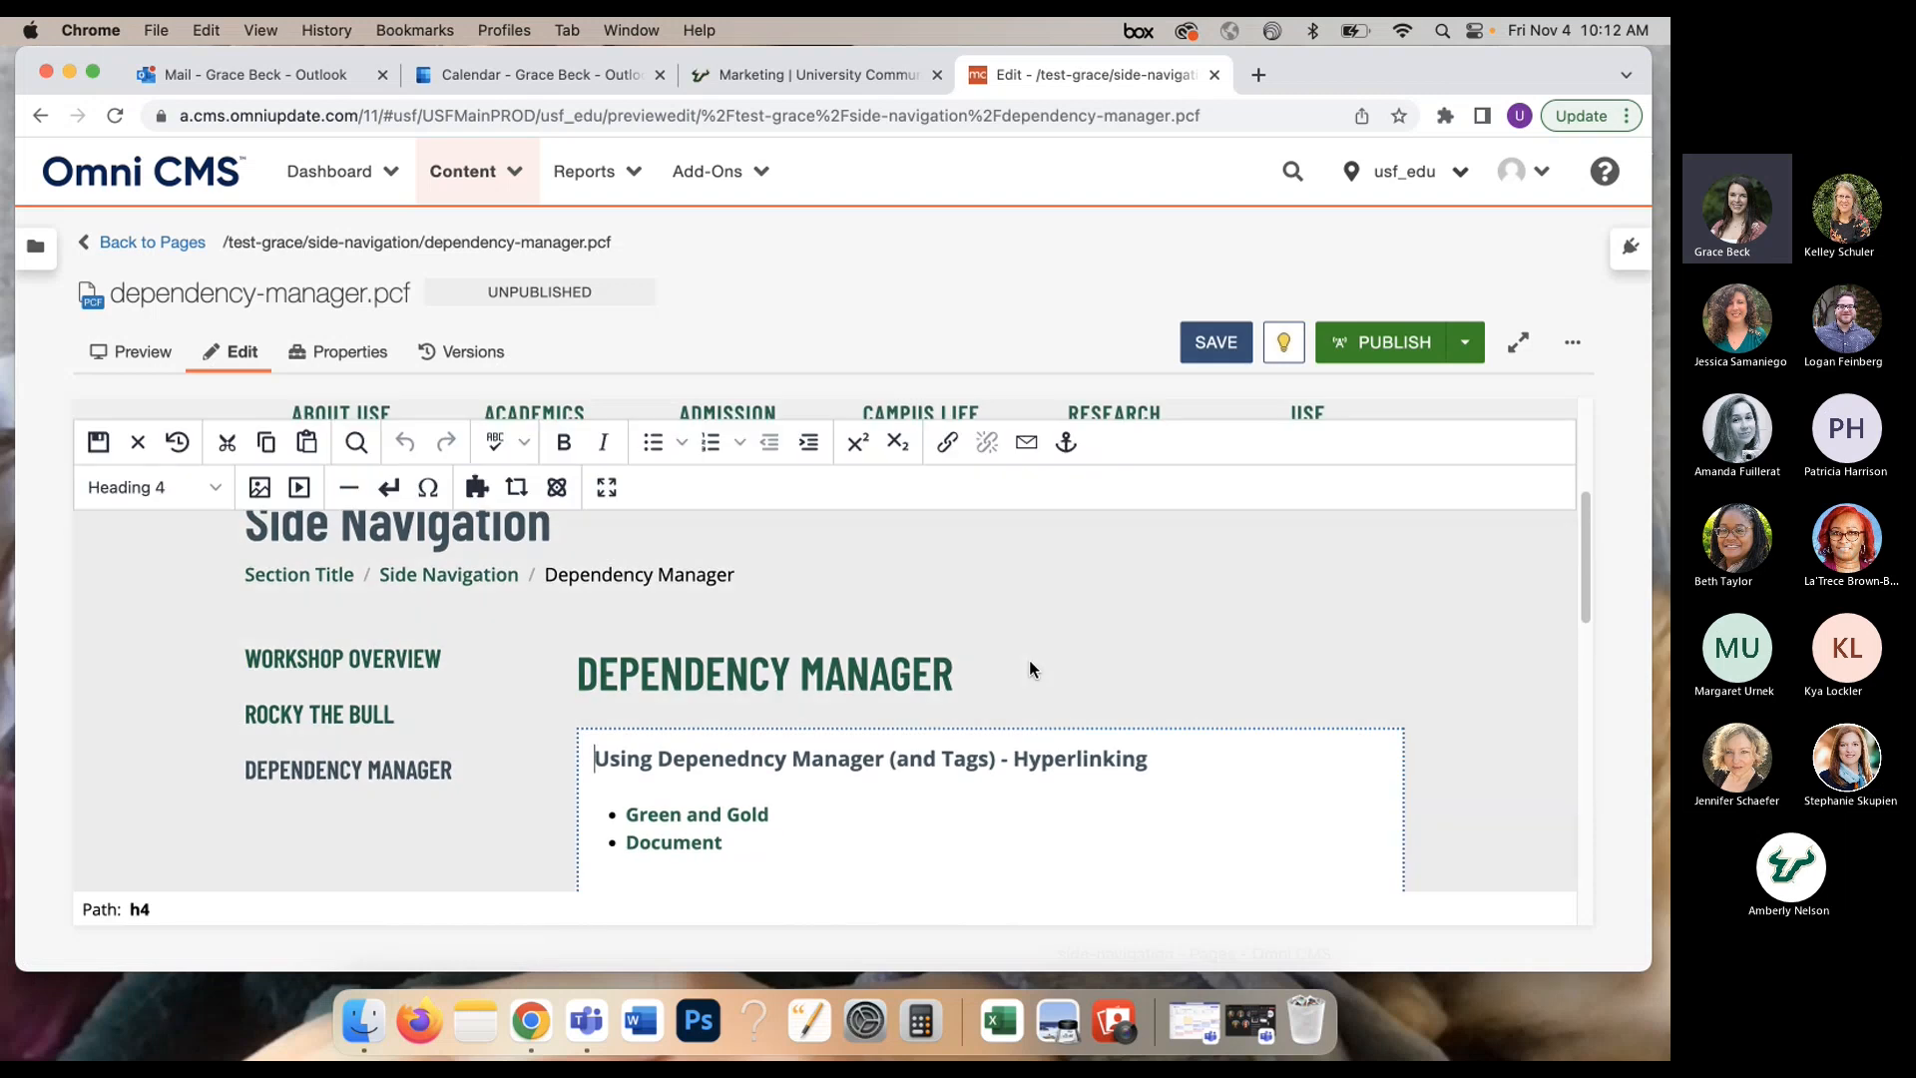
Step: Open the image settings of the gray placeholder in the Medium Media - Left snippet and clear its source
scroll(1031, 661, down, 2)
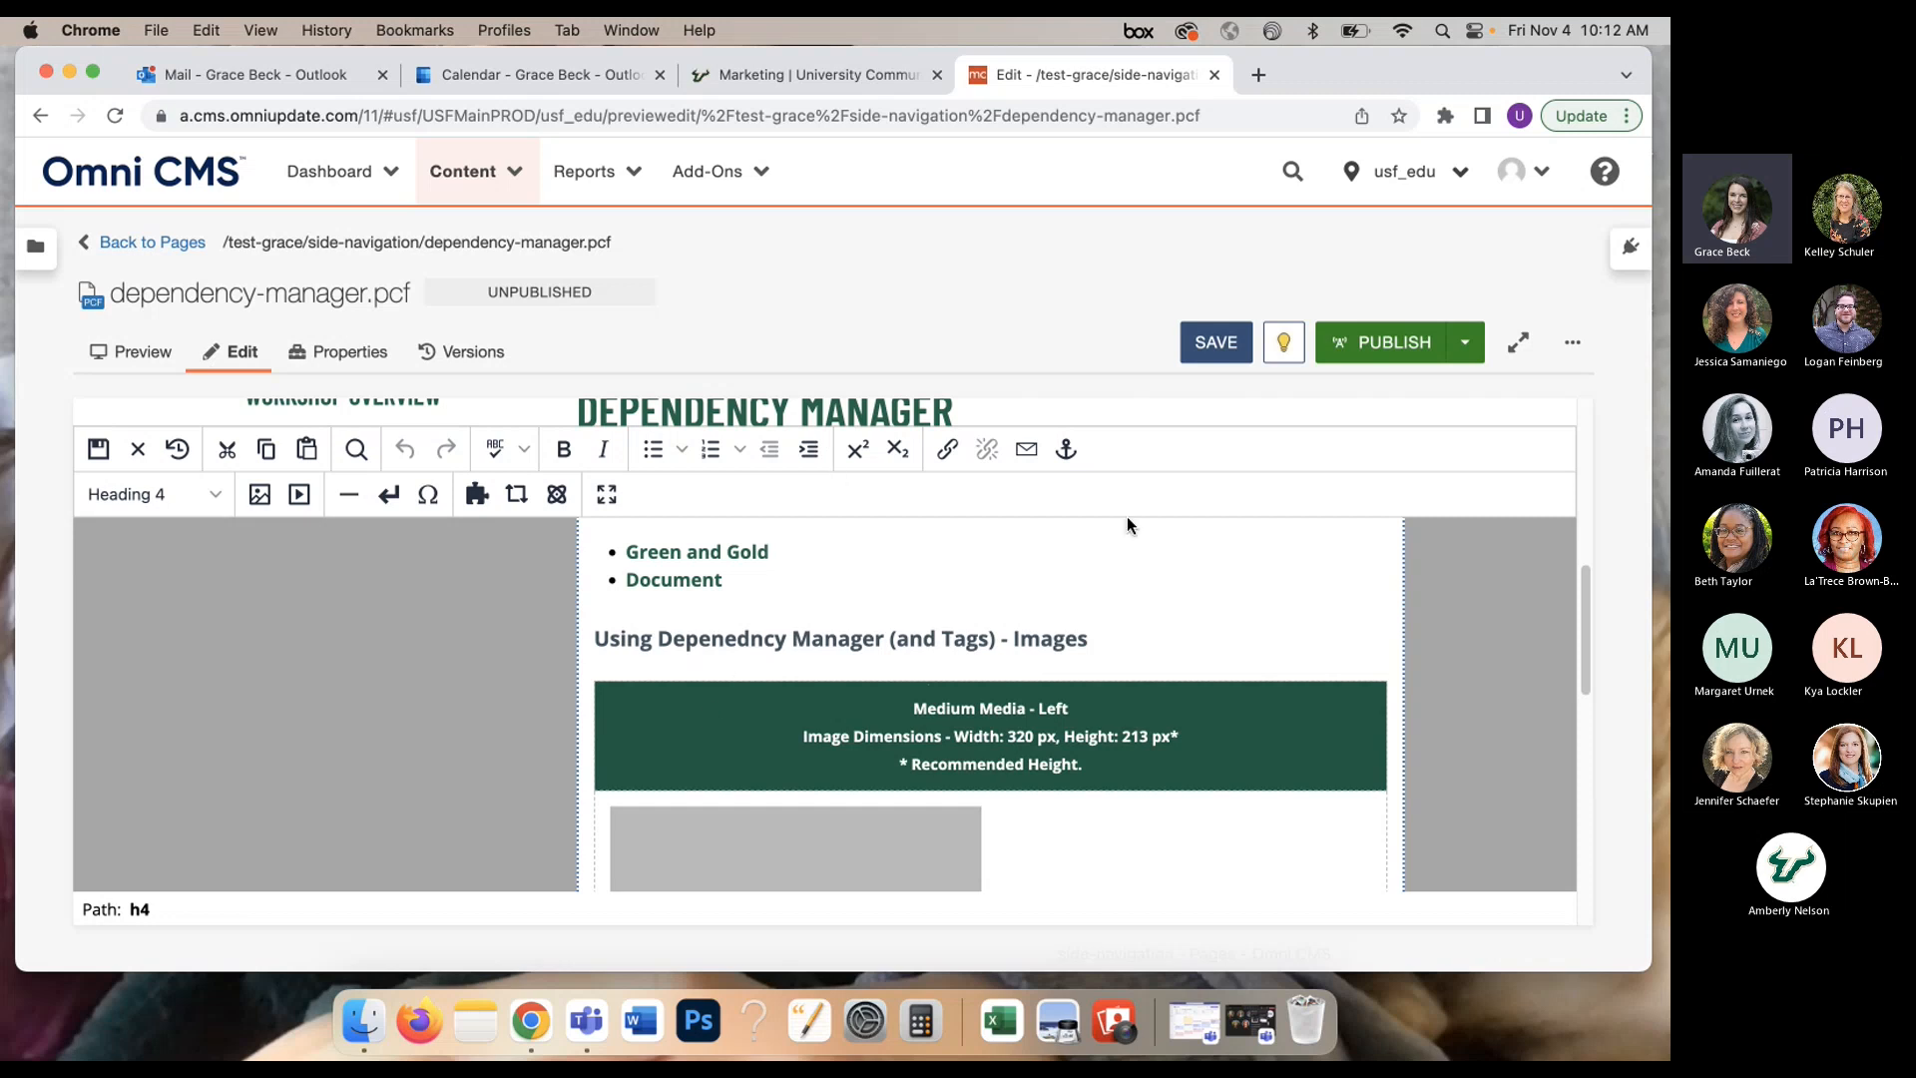
scroll(1046, 690, down, 1)
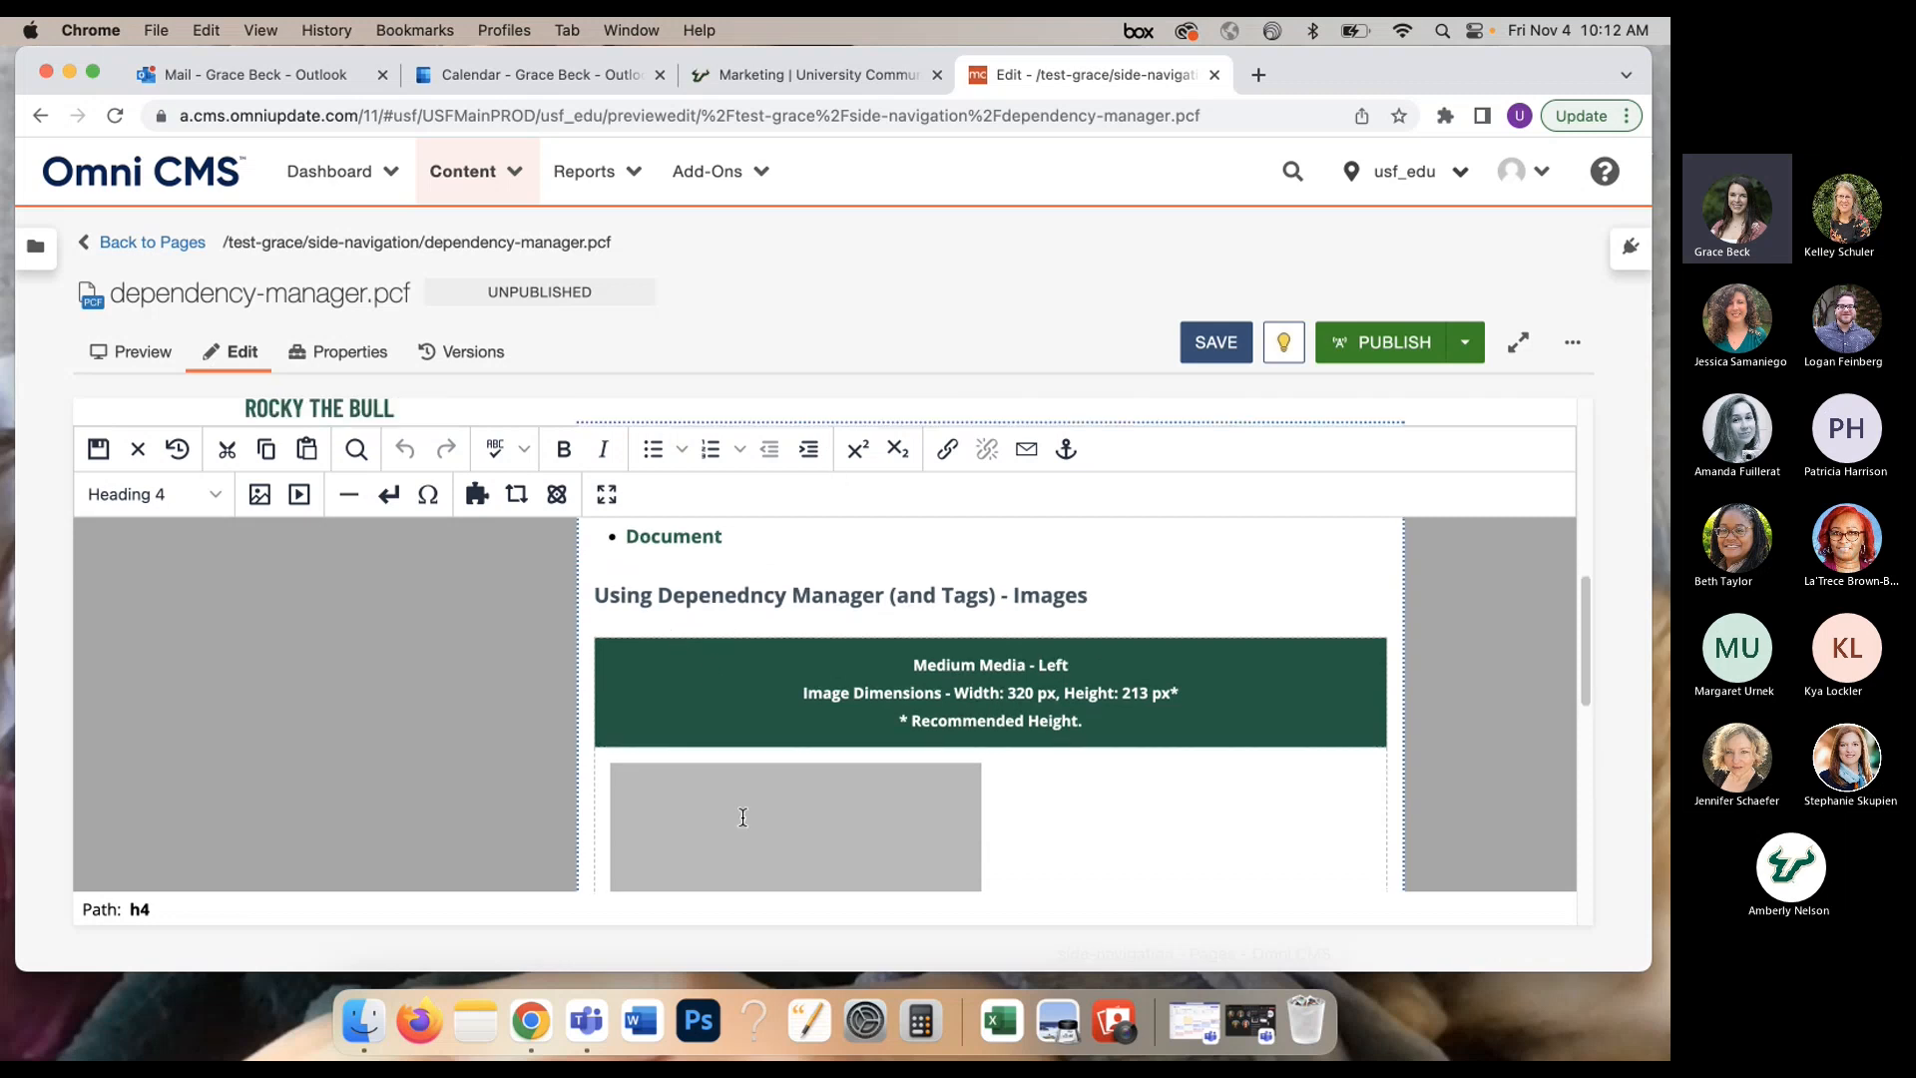
scroll(734, 696, down, 1)
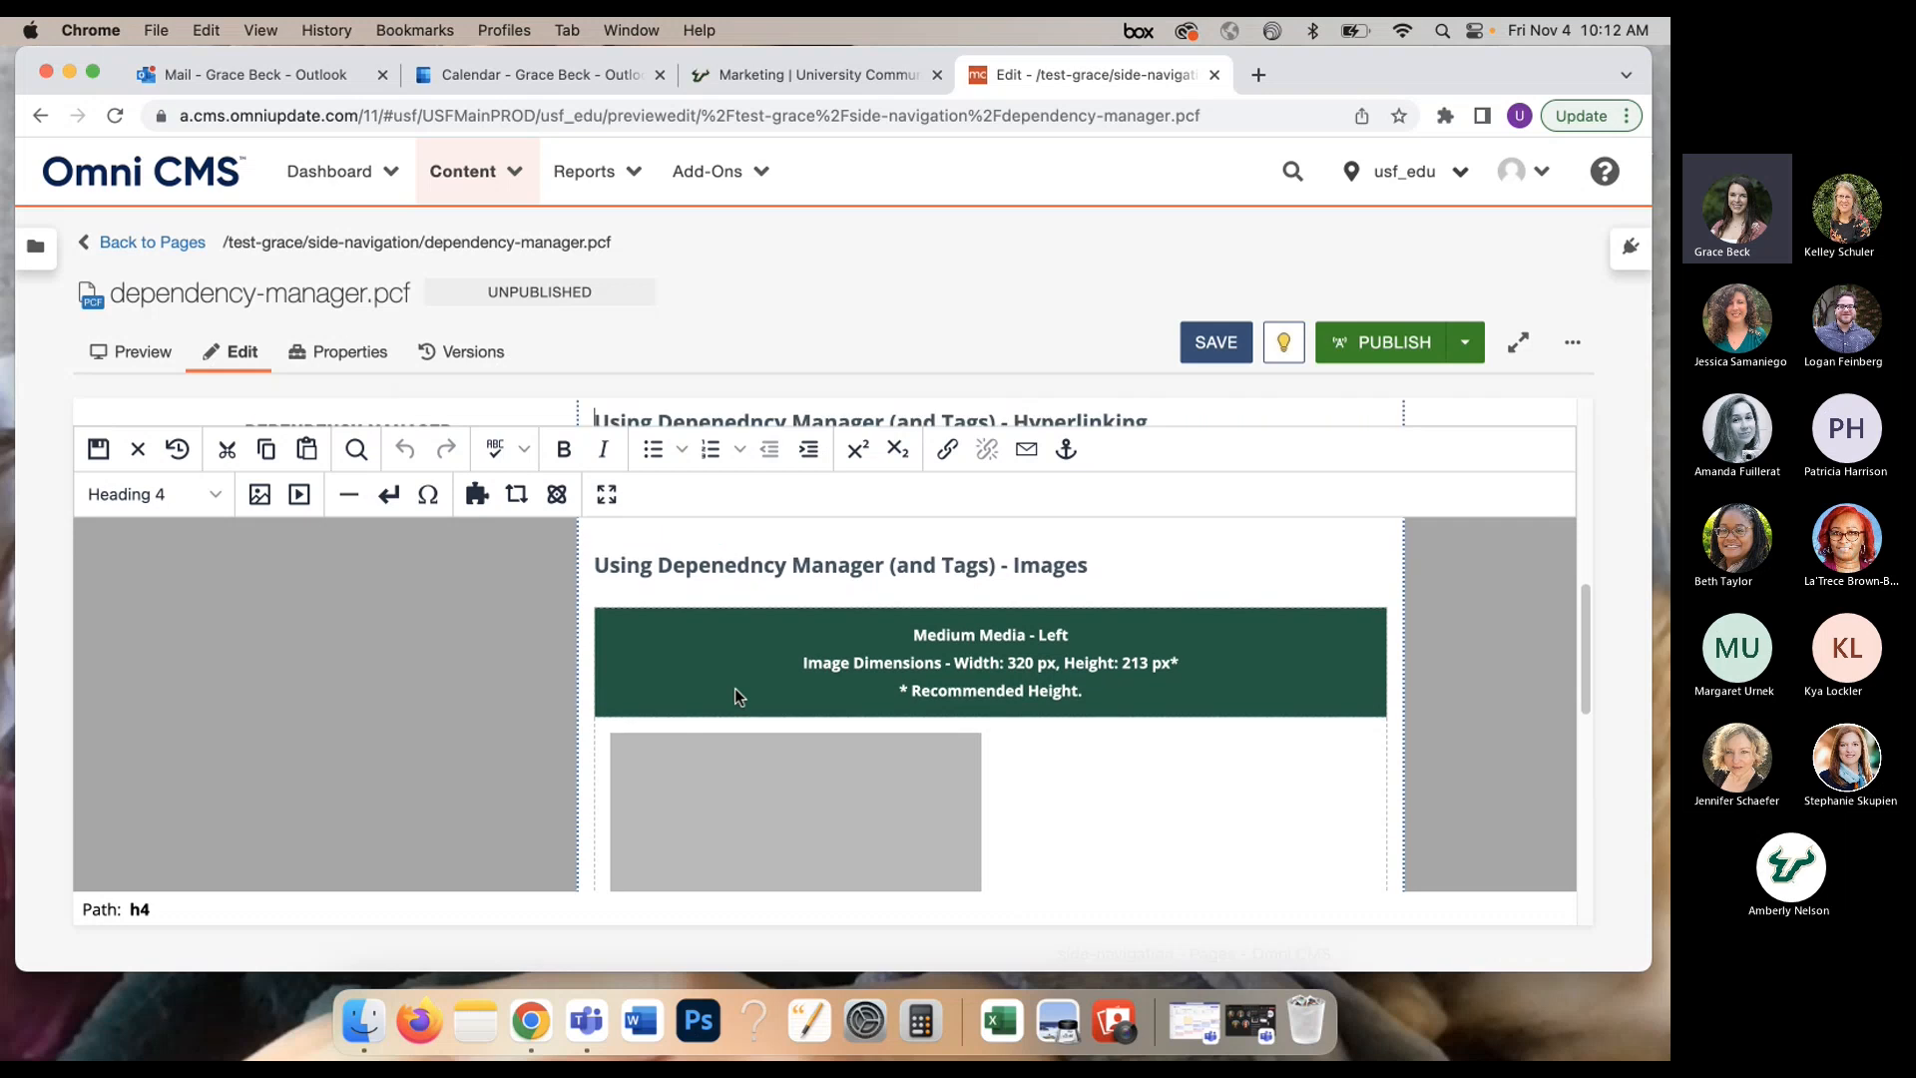
scroll(735, 689, down, 1)
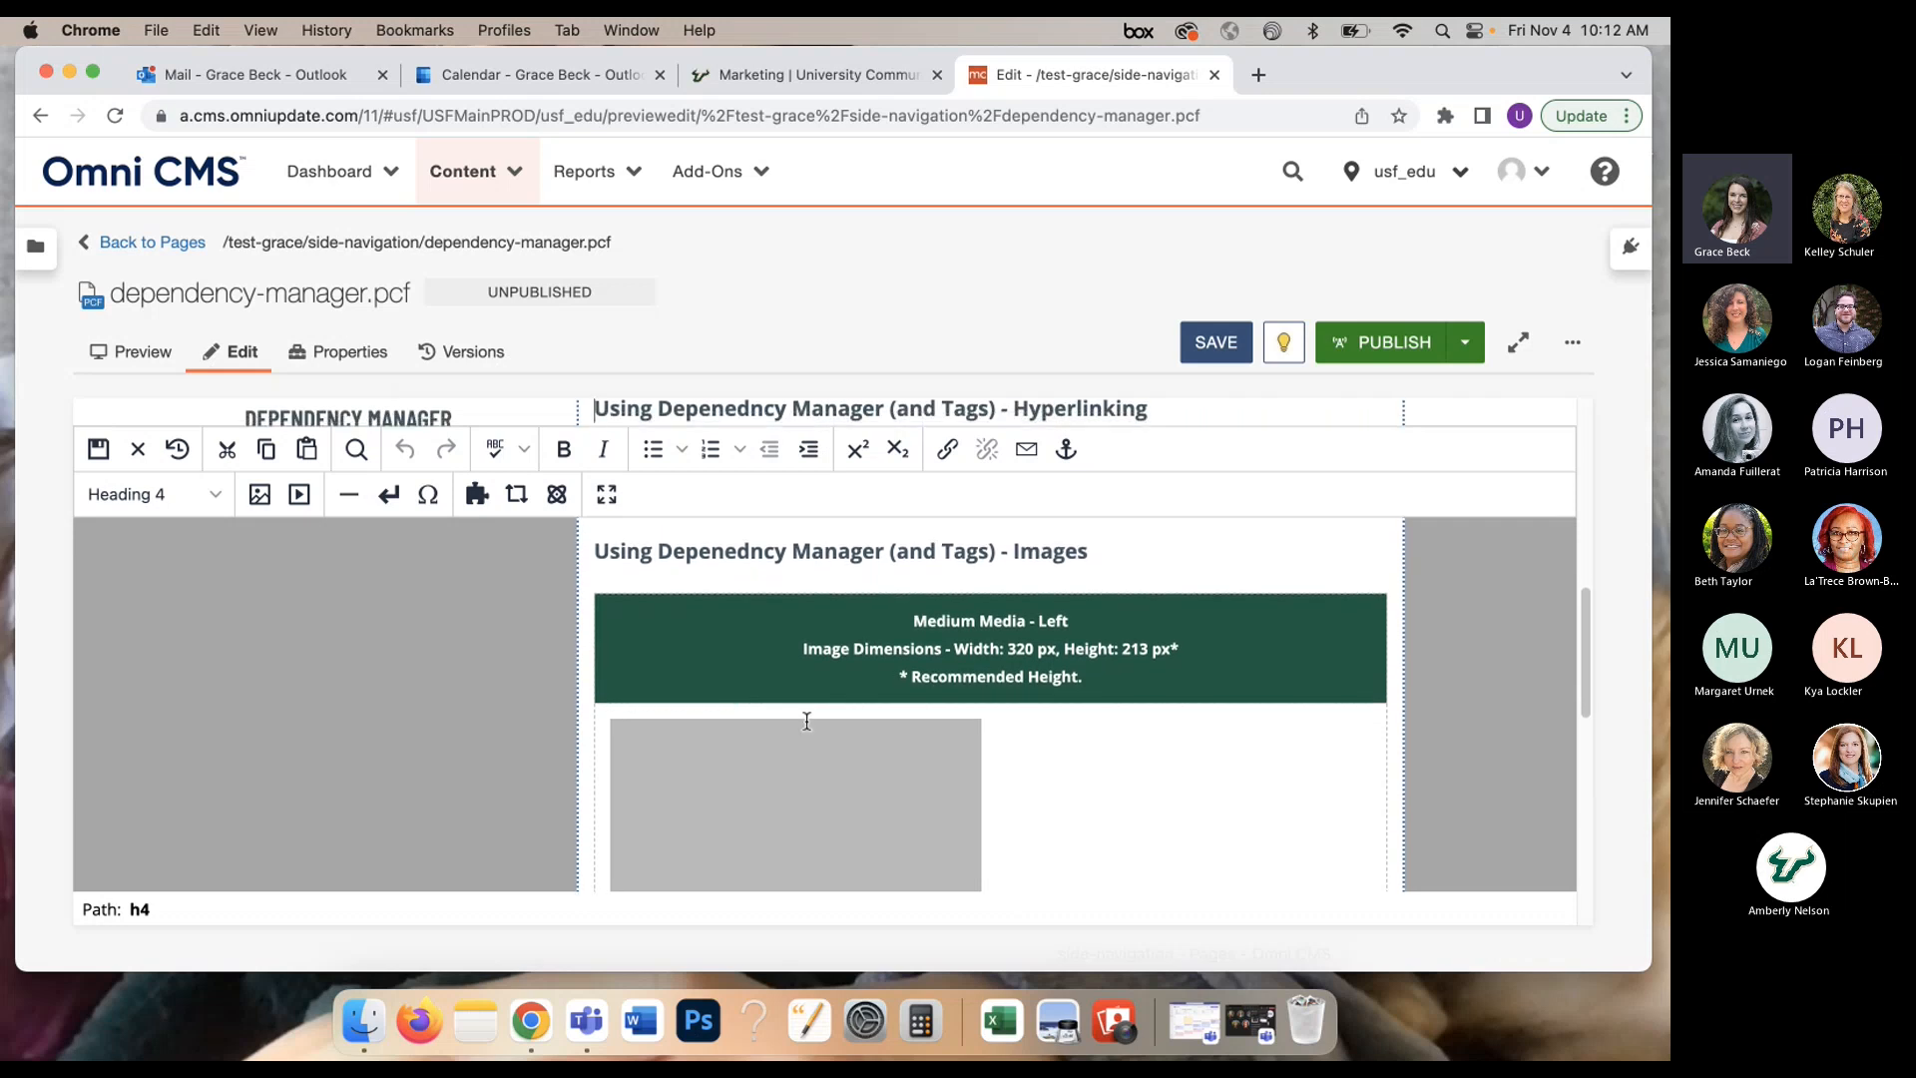
scroll(739, 678, down, 2)
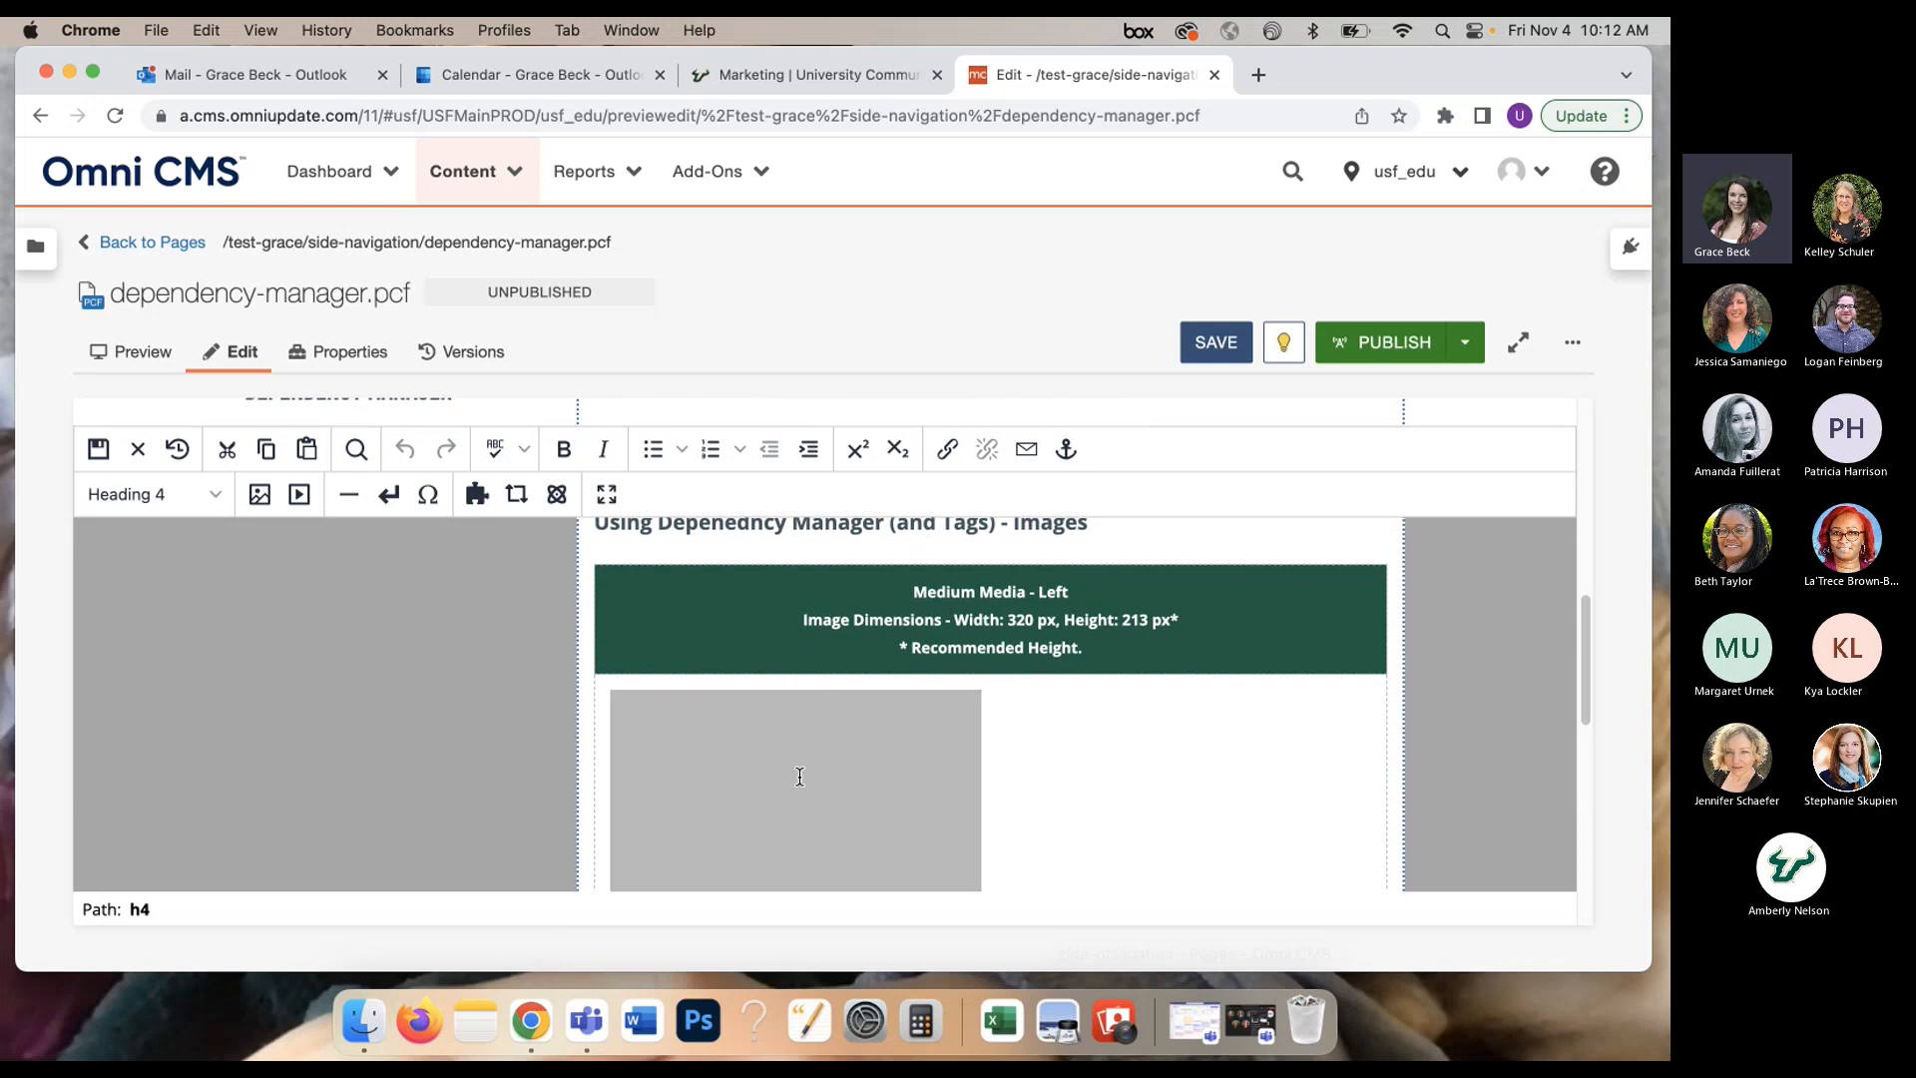
scroll(796, 750, down, 3)
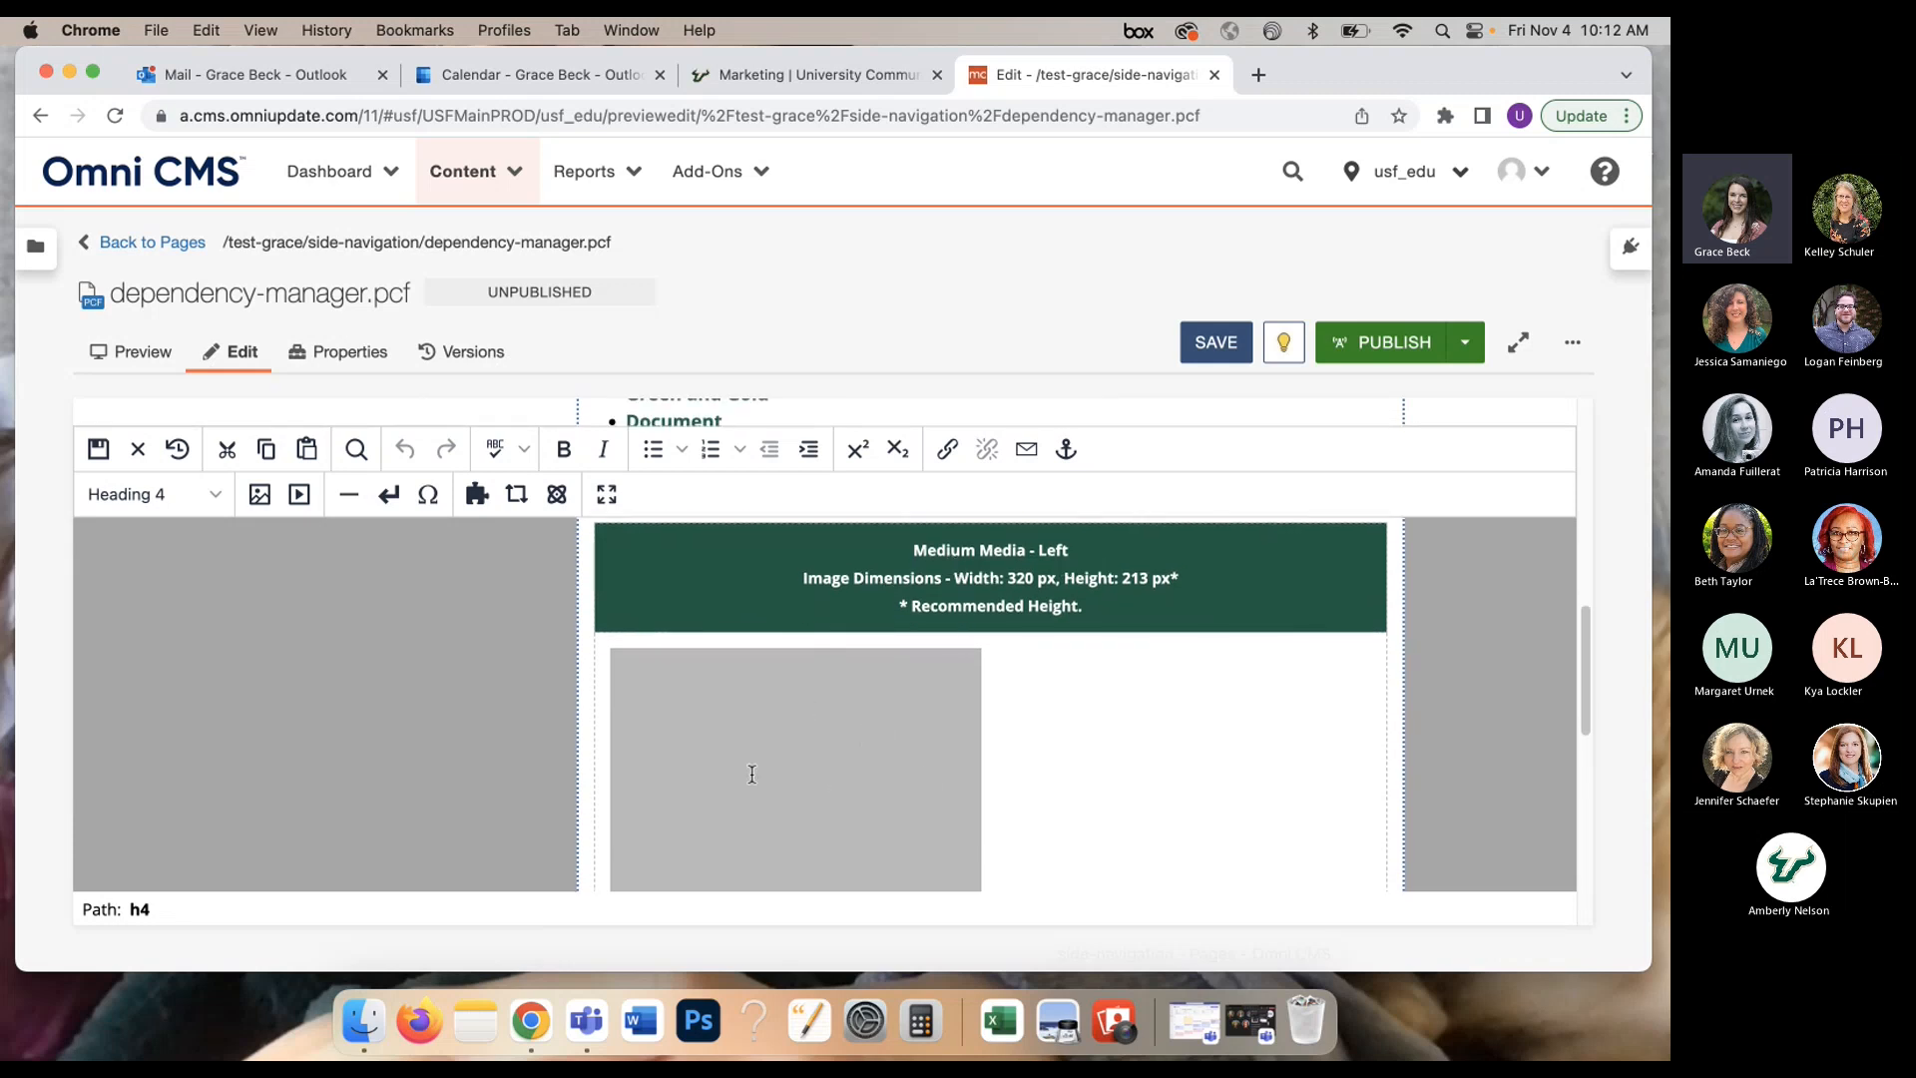
click(773, 716)
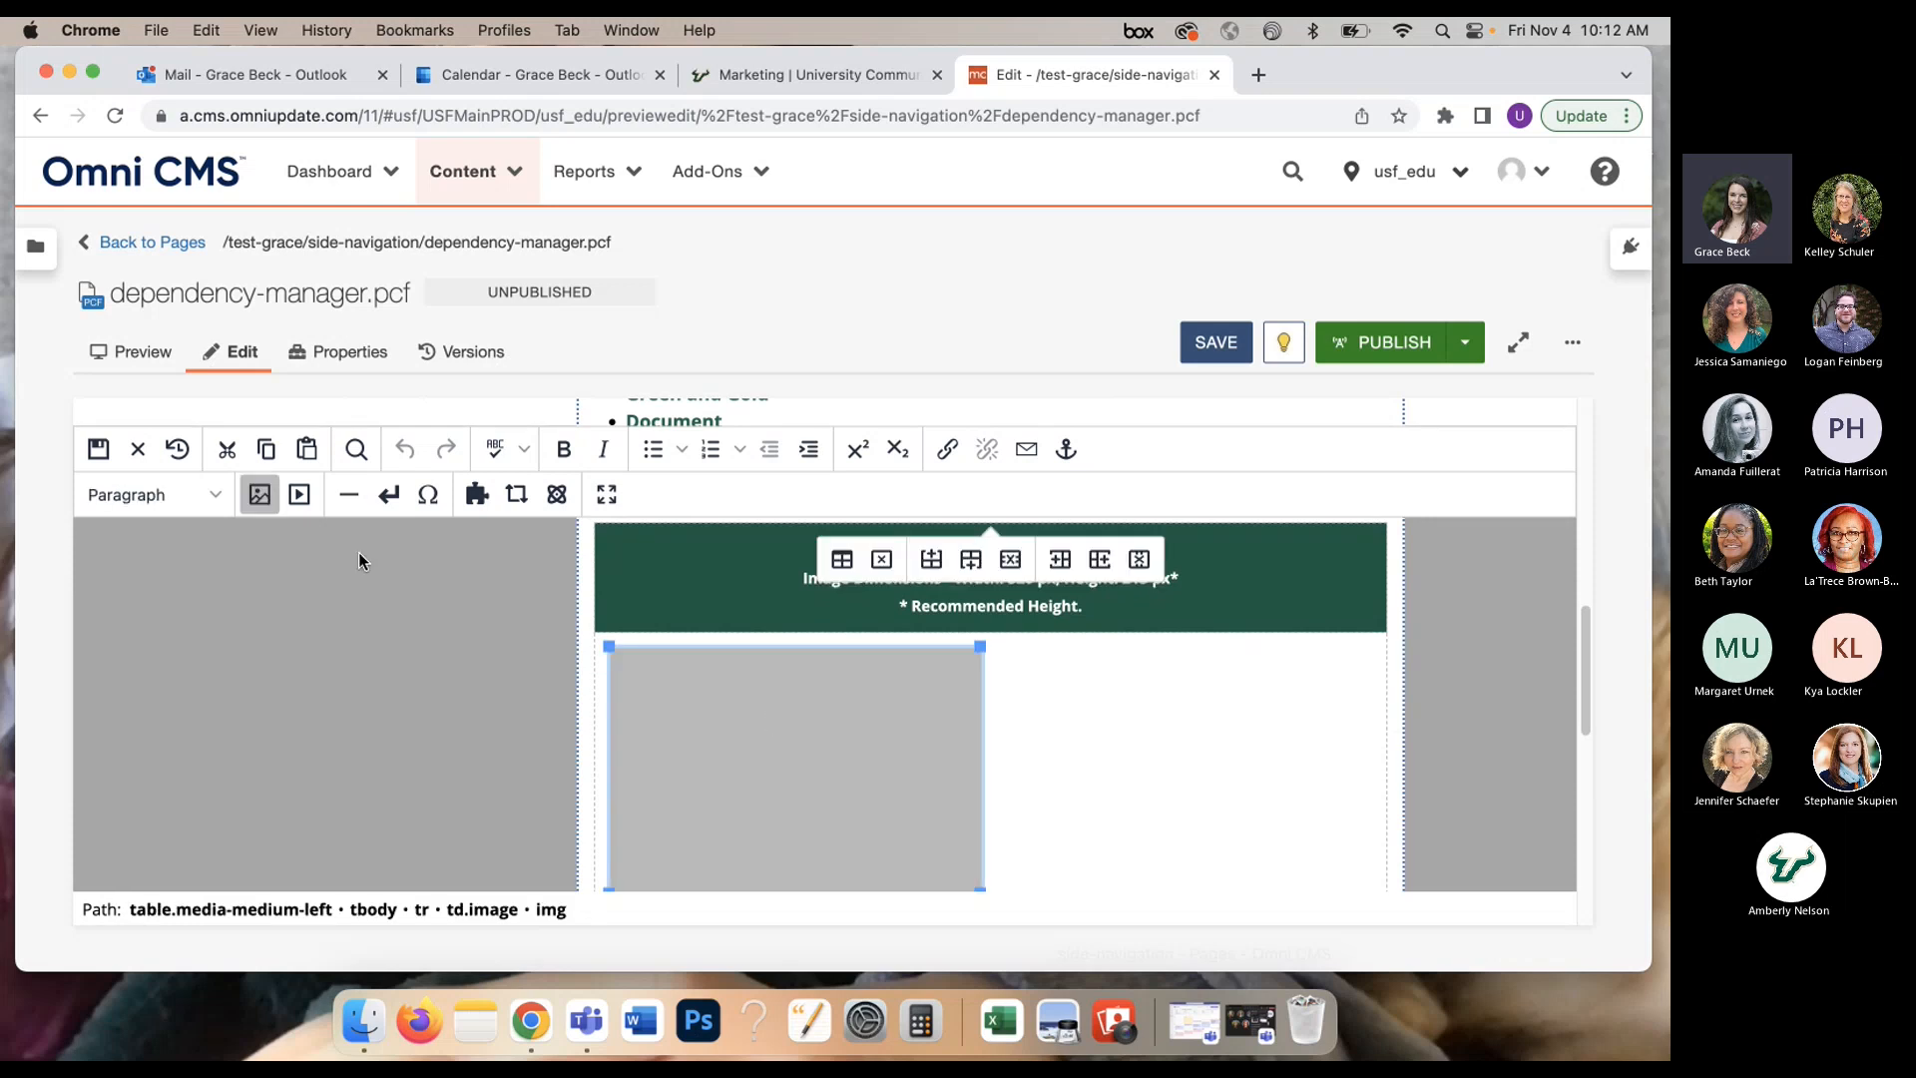
click(262, 495)
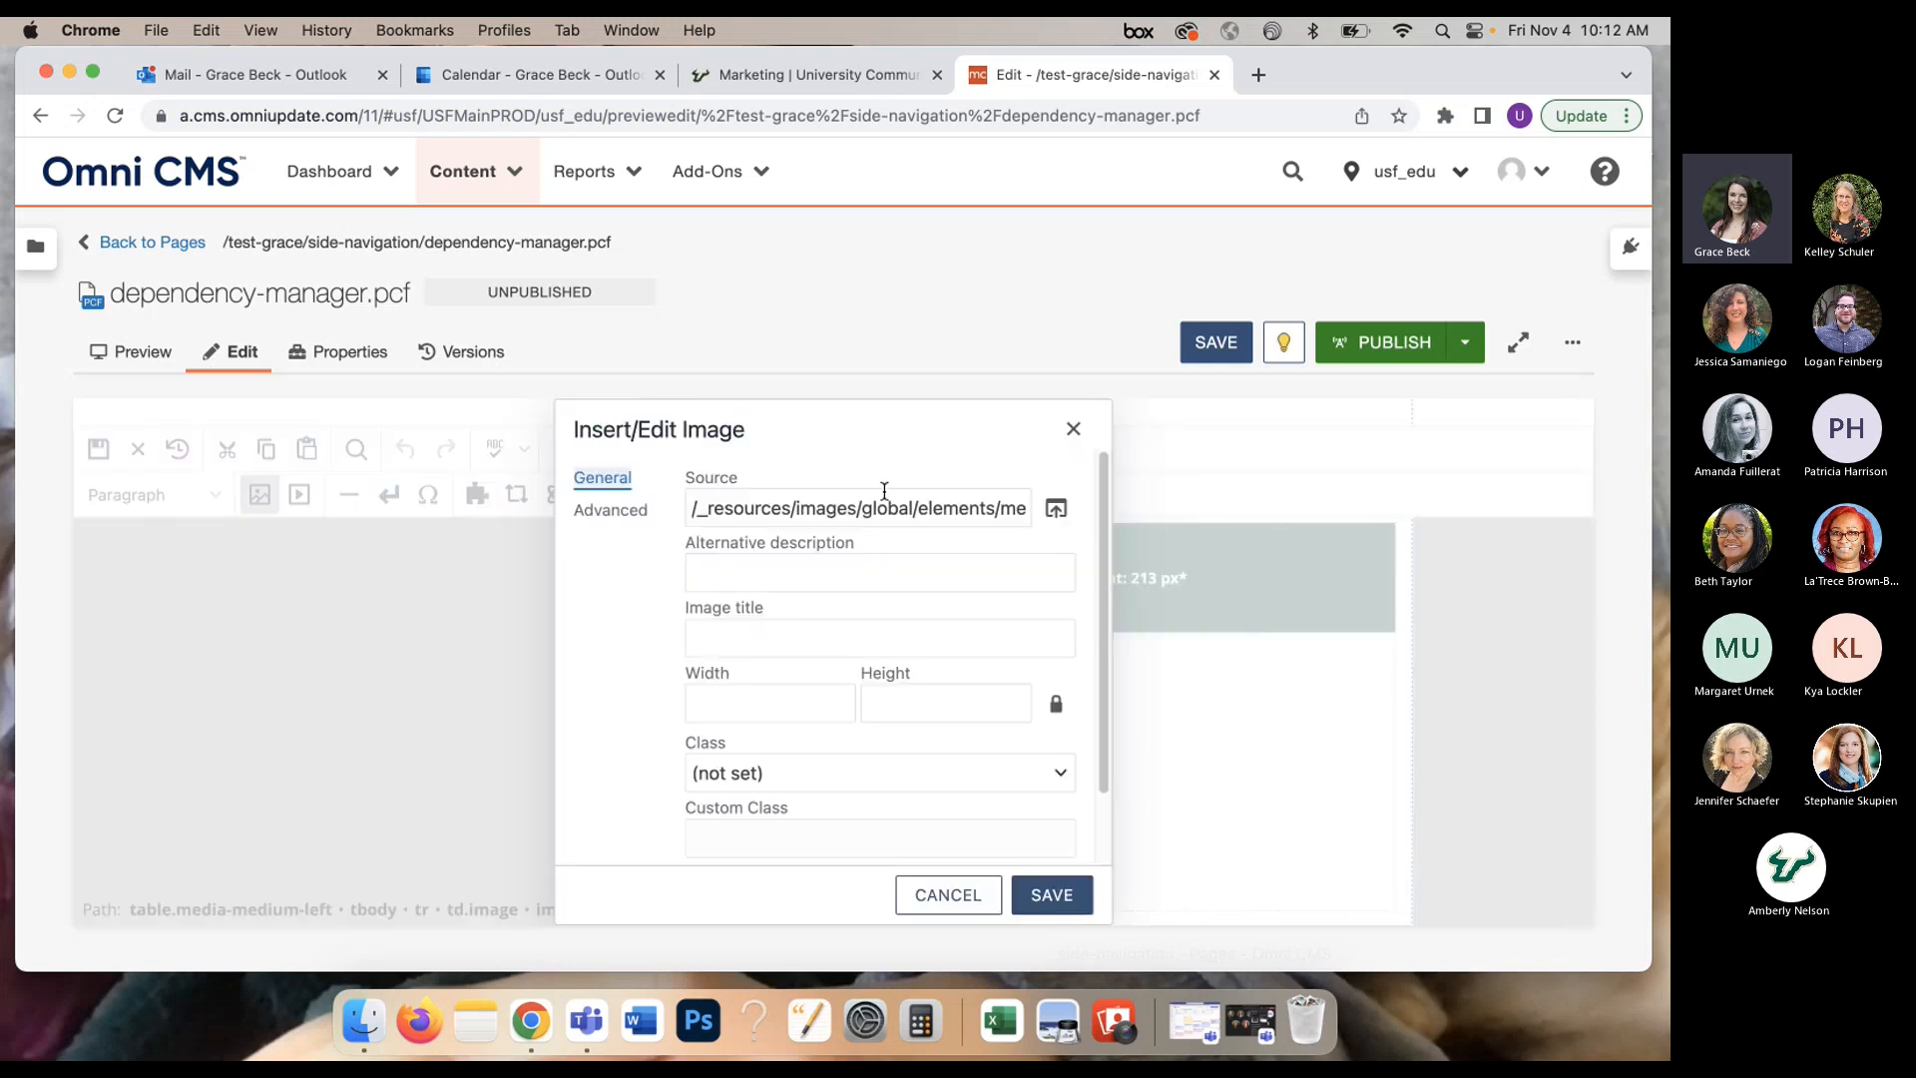
triple_click(935, 498)
key(BackSpace)
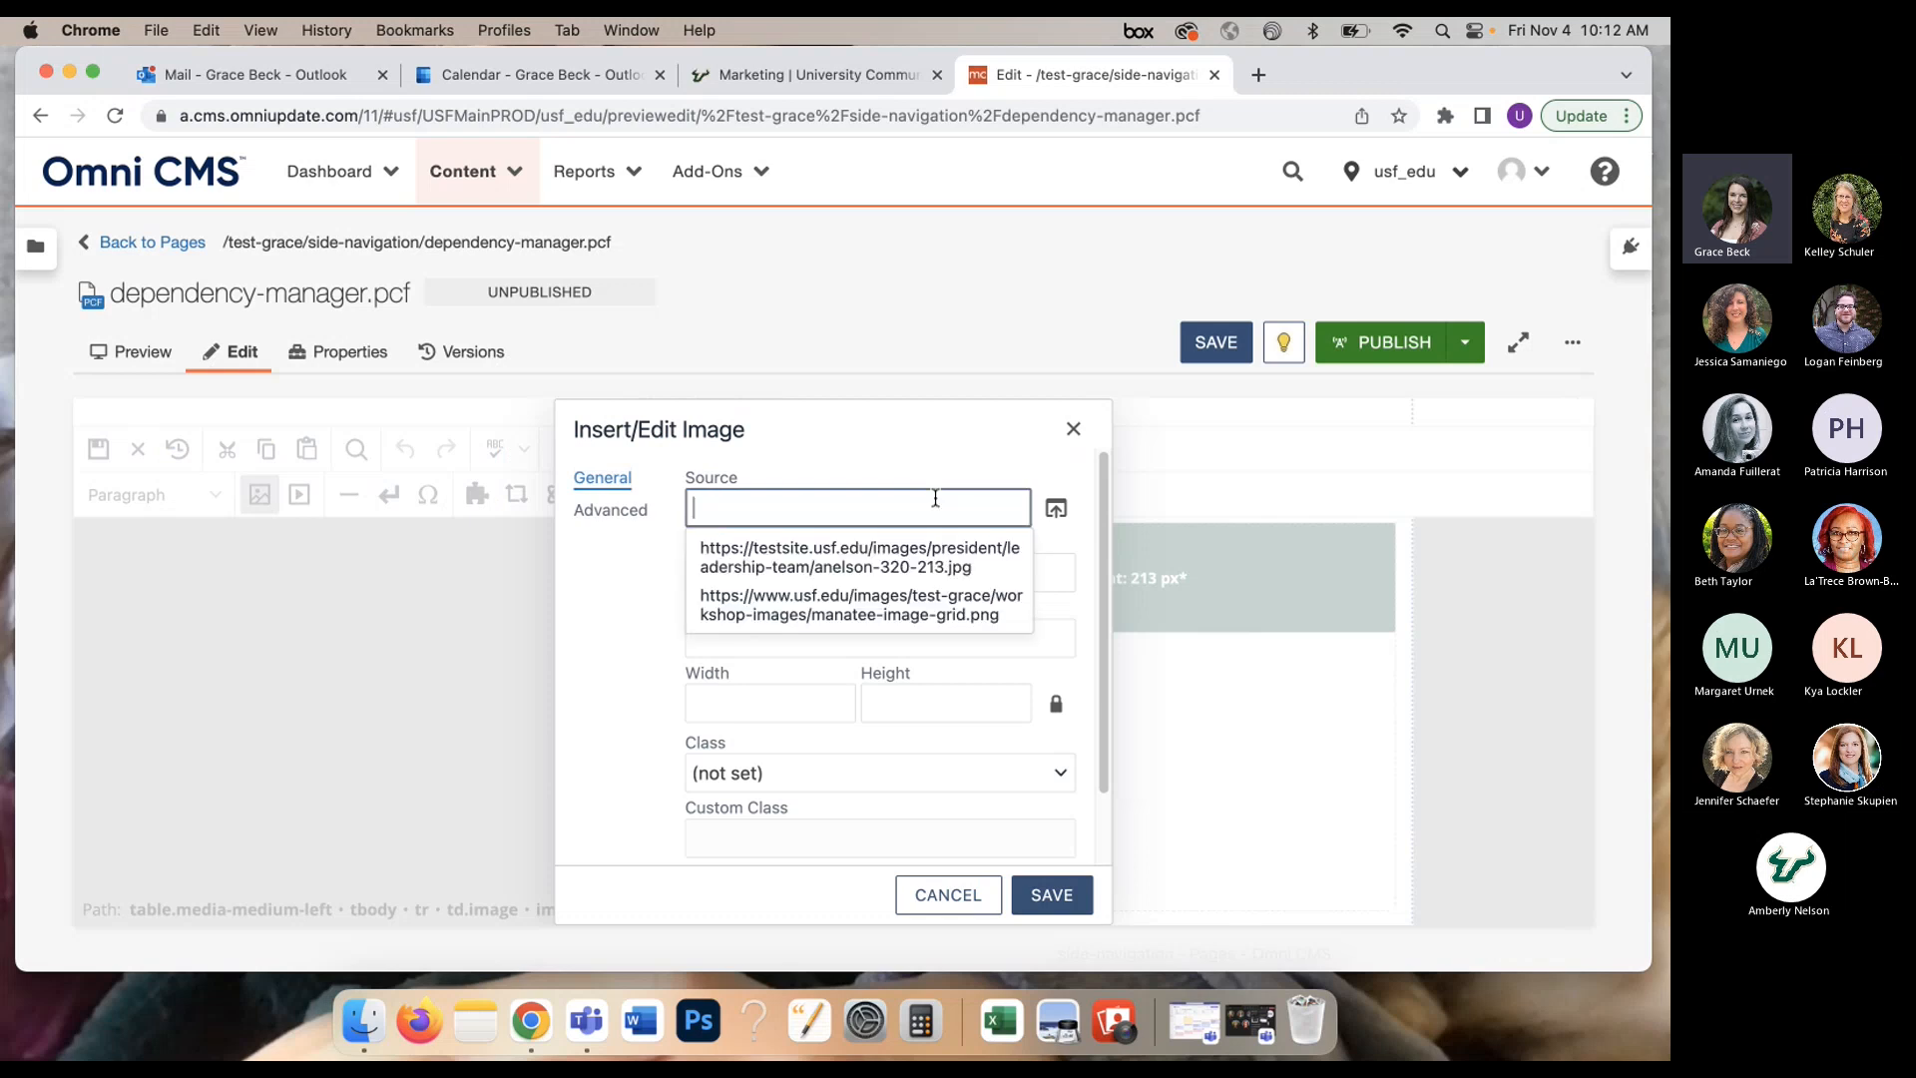
click(615, 583)
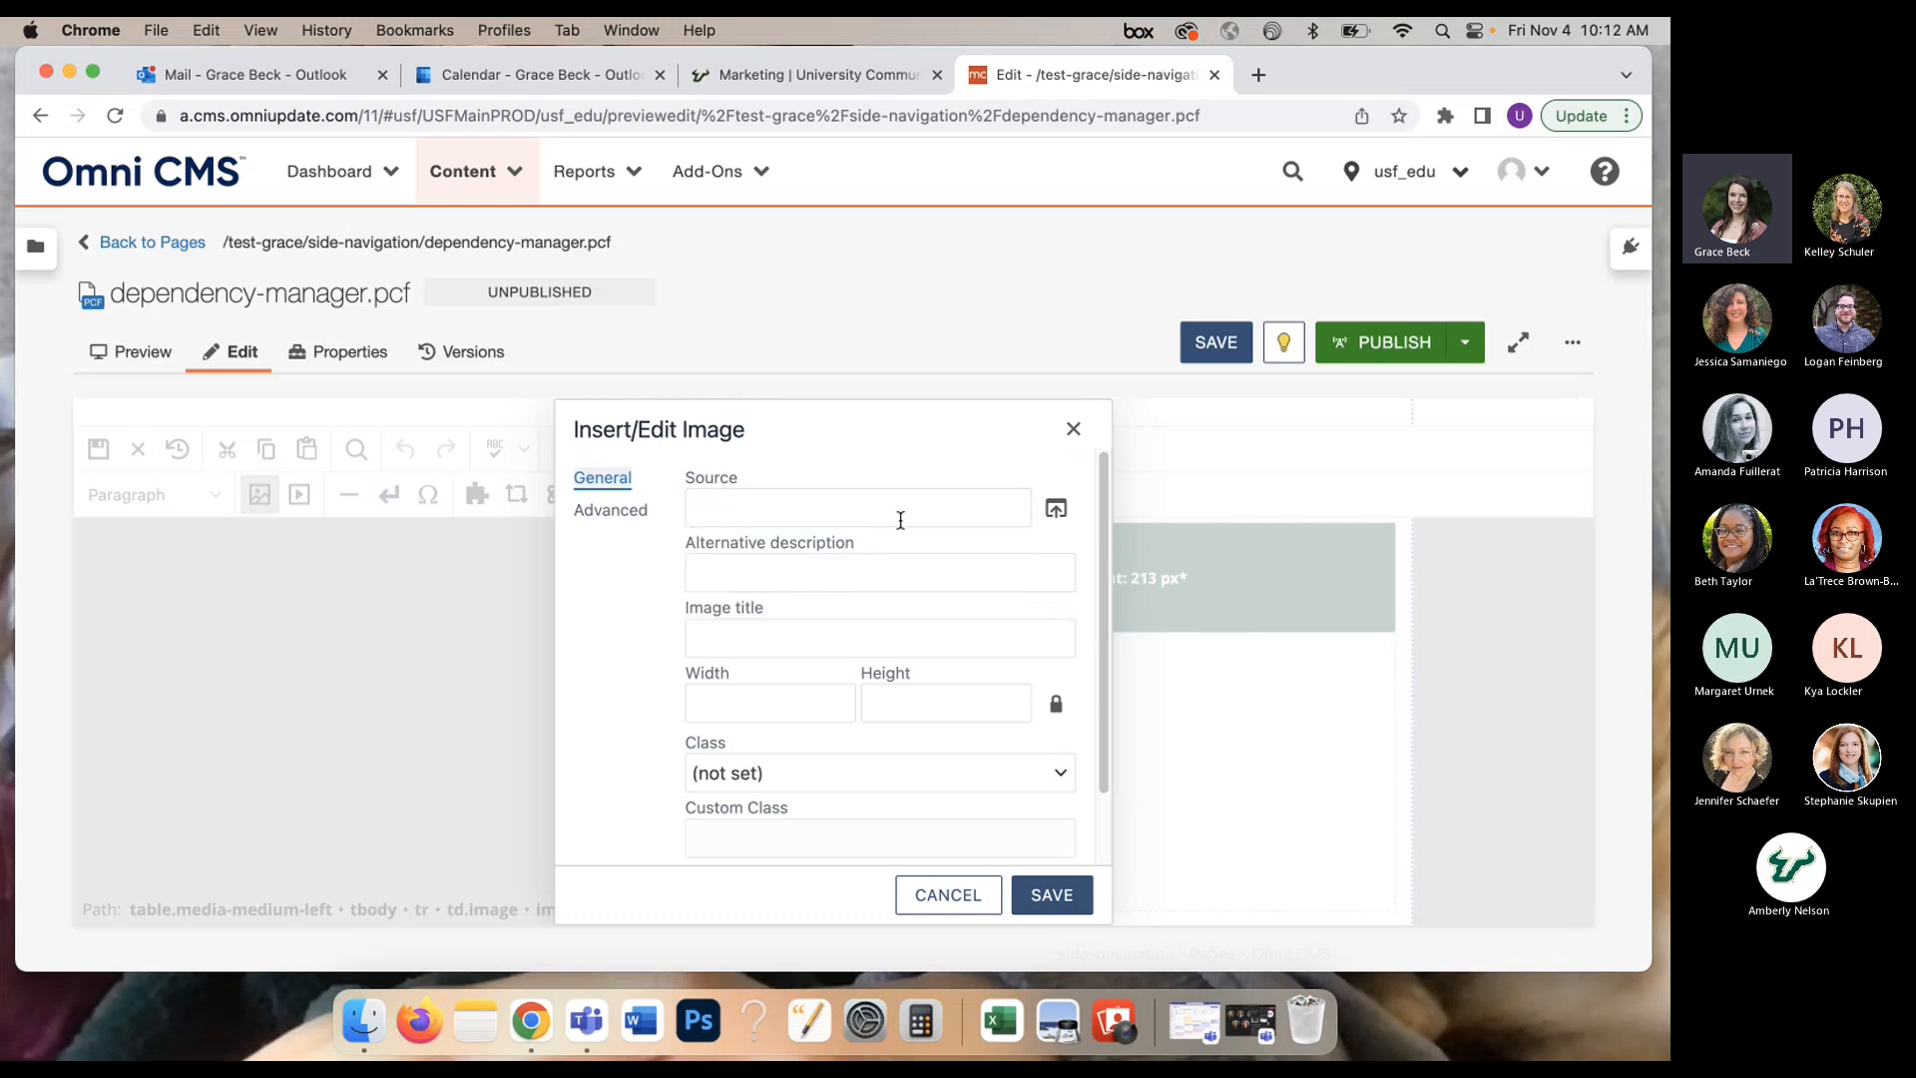
Step: Choose dependency-tag-workshop.png from the test folder's images folder under usf_edu as the image source
click(1058, 510)
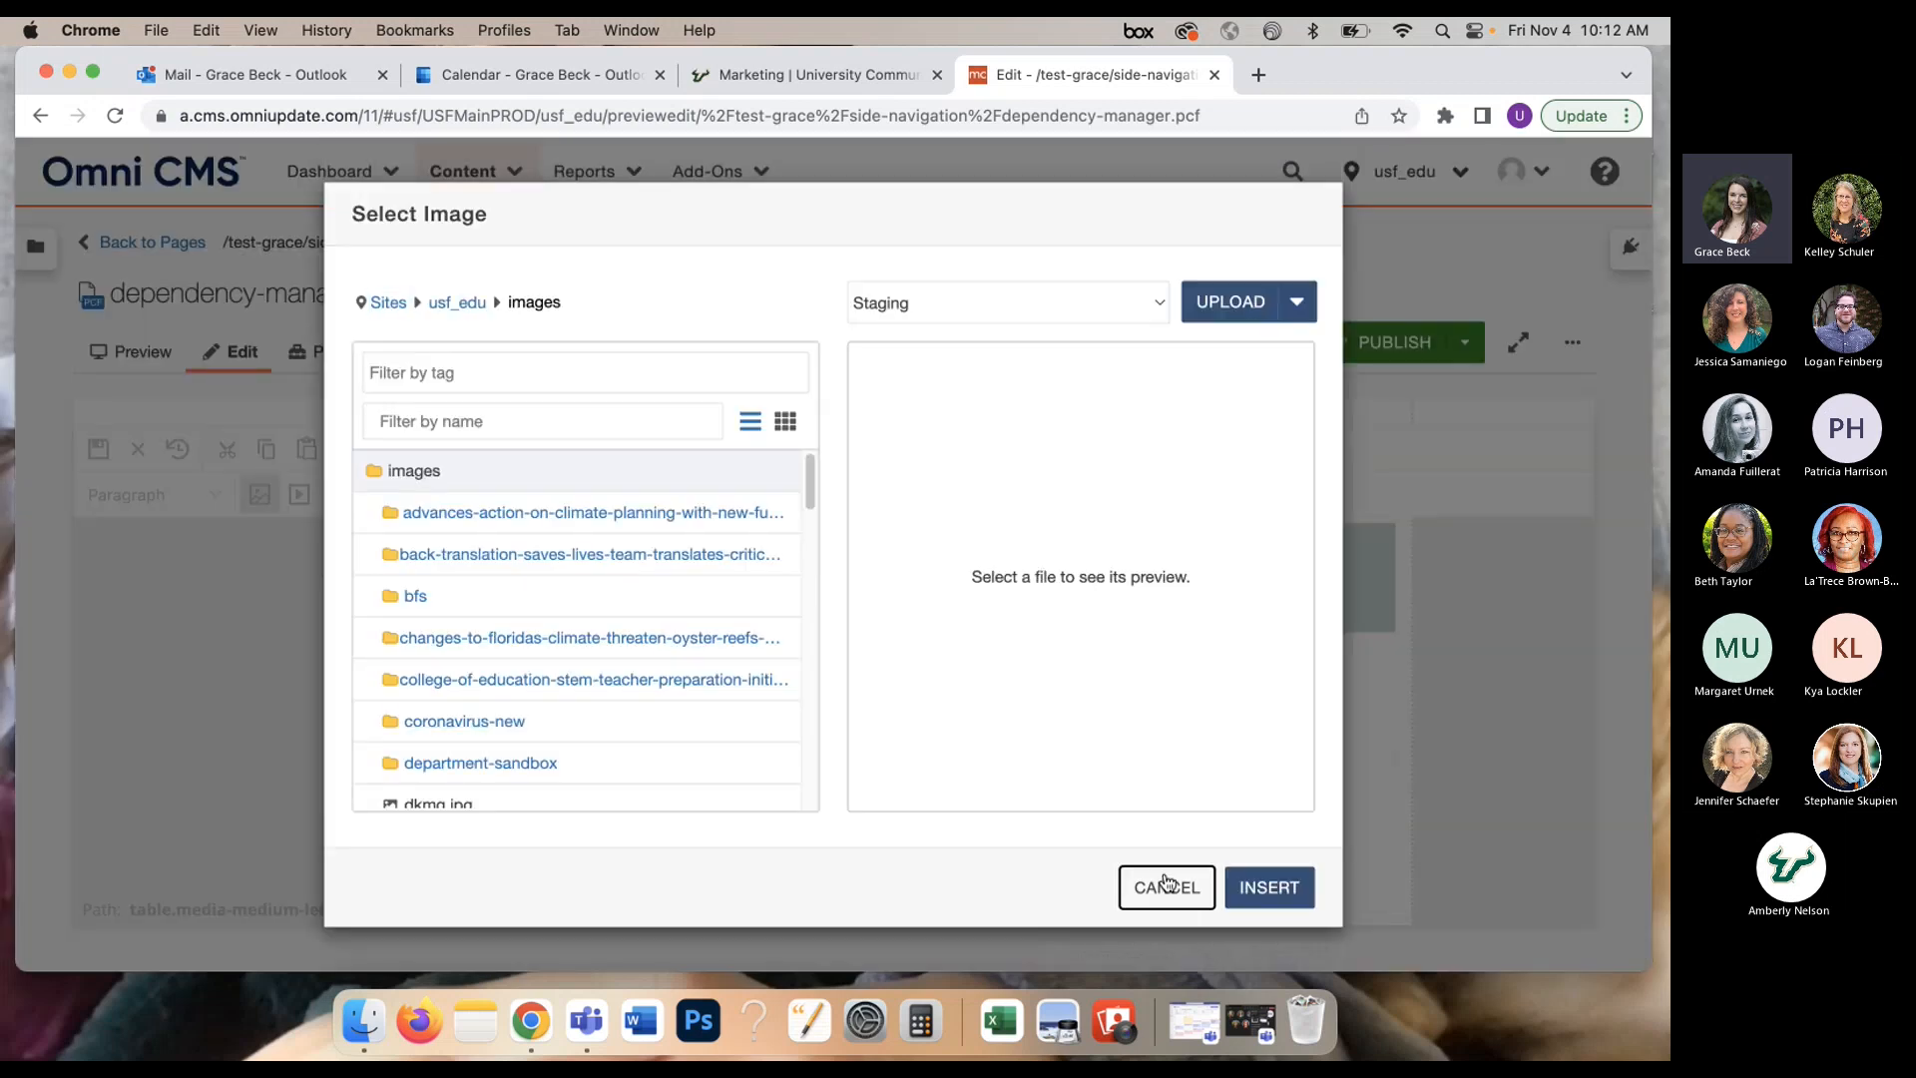
click(1160, 886)
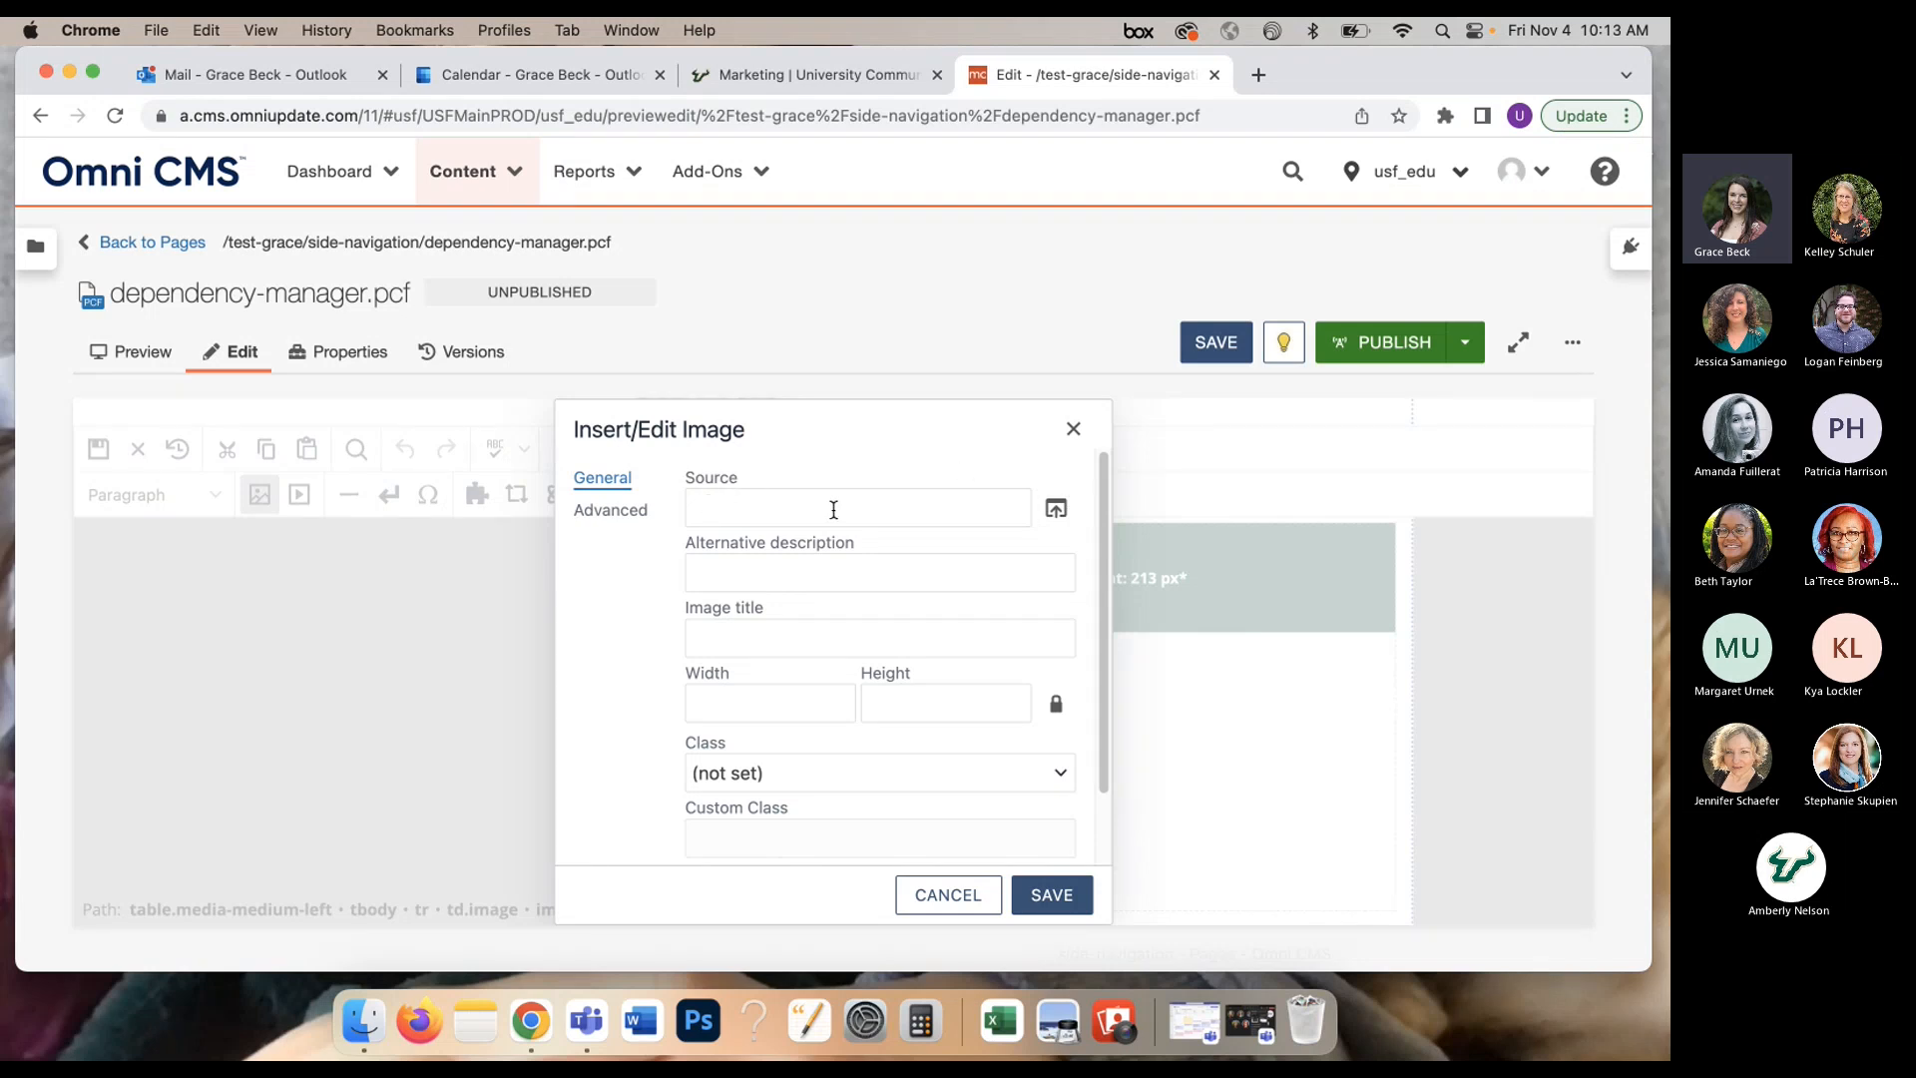
click(1058, 511)
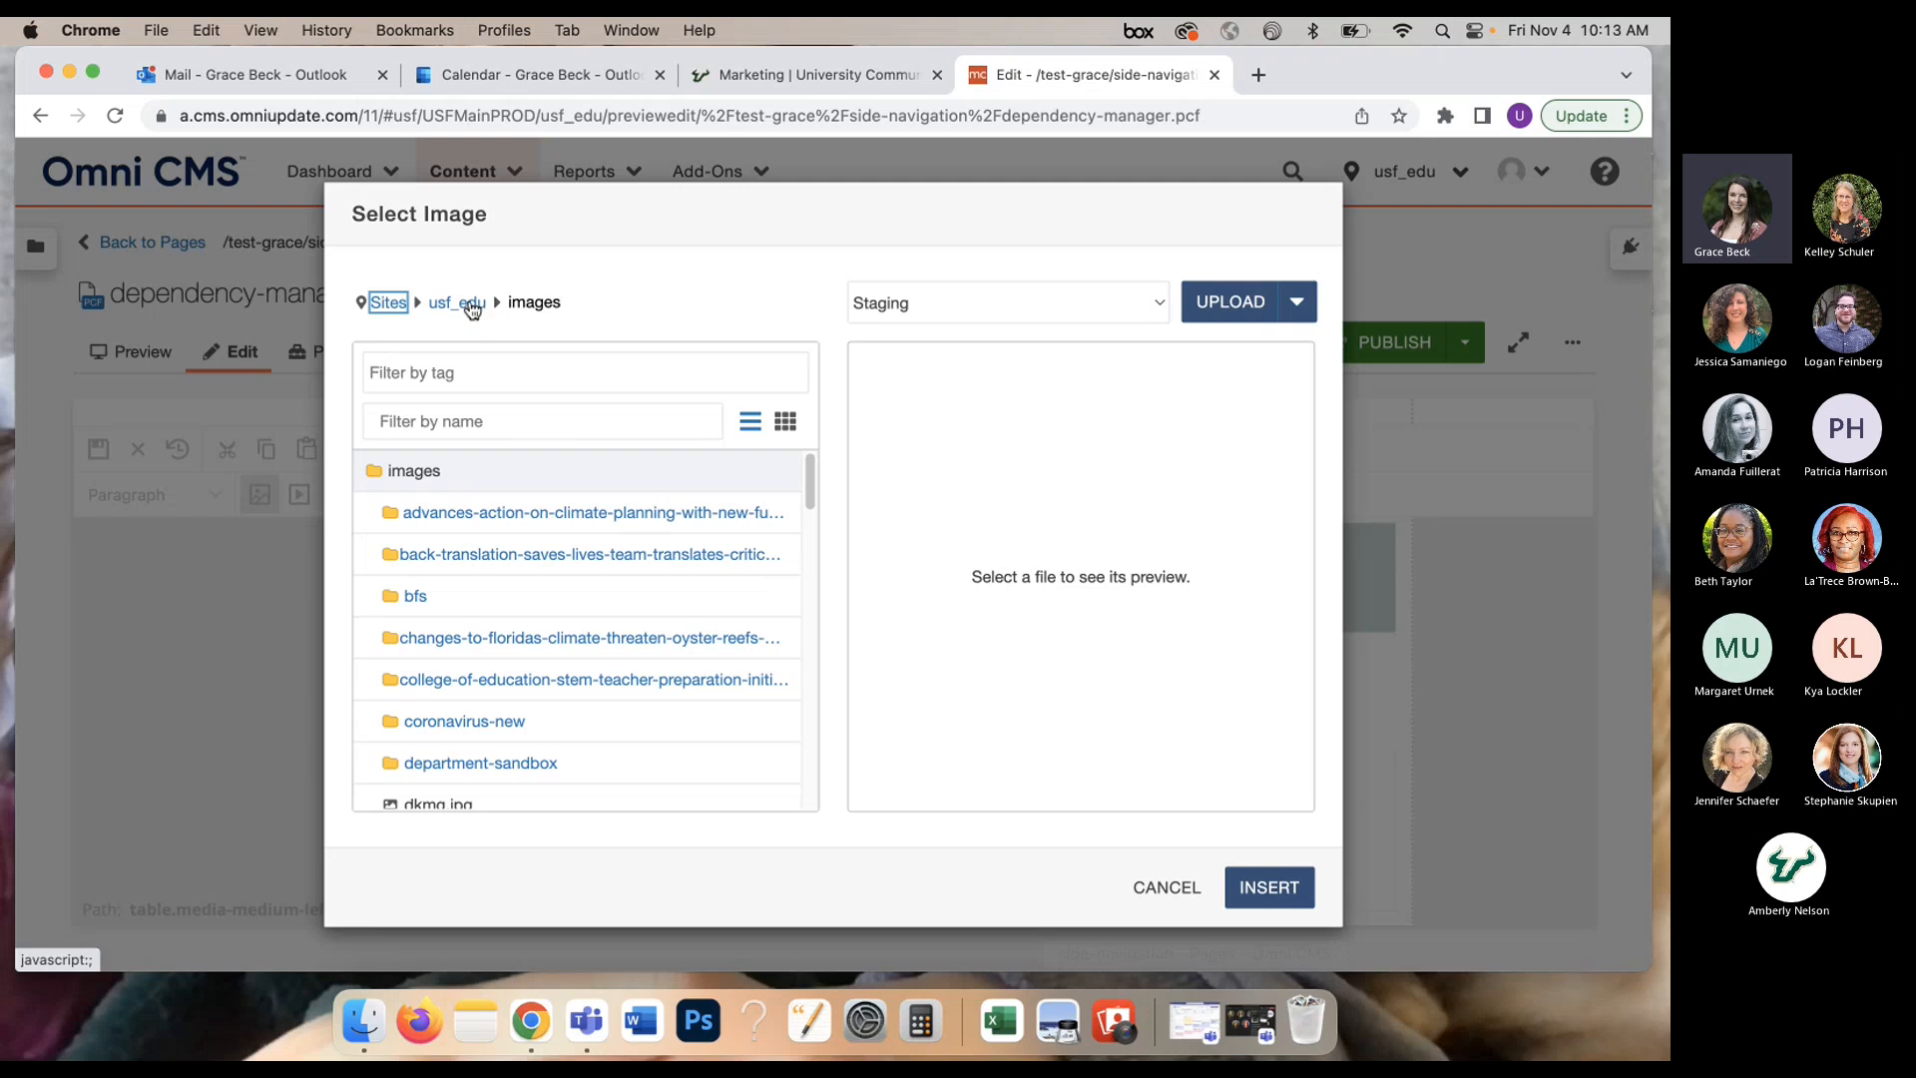
click(456, 312)
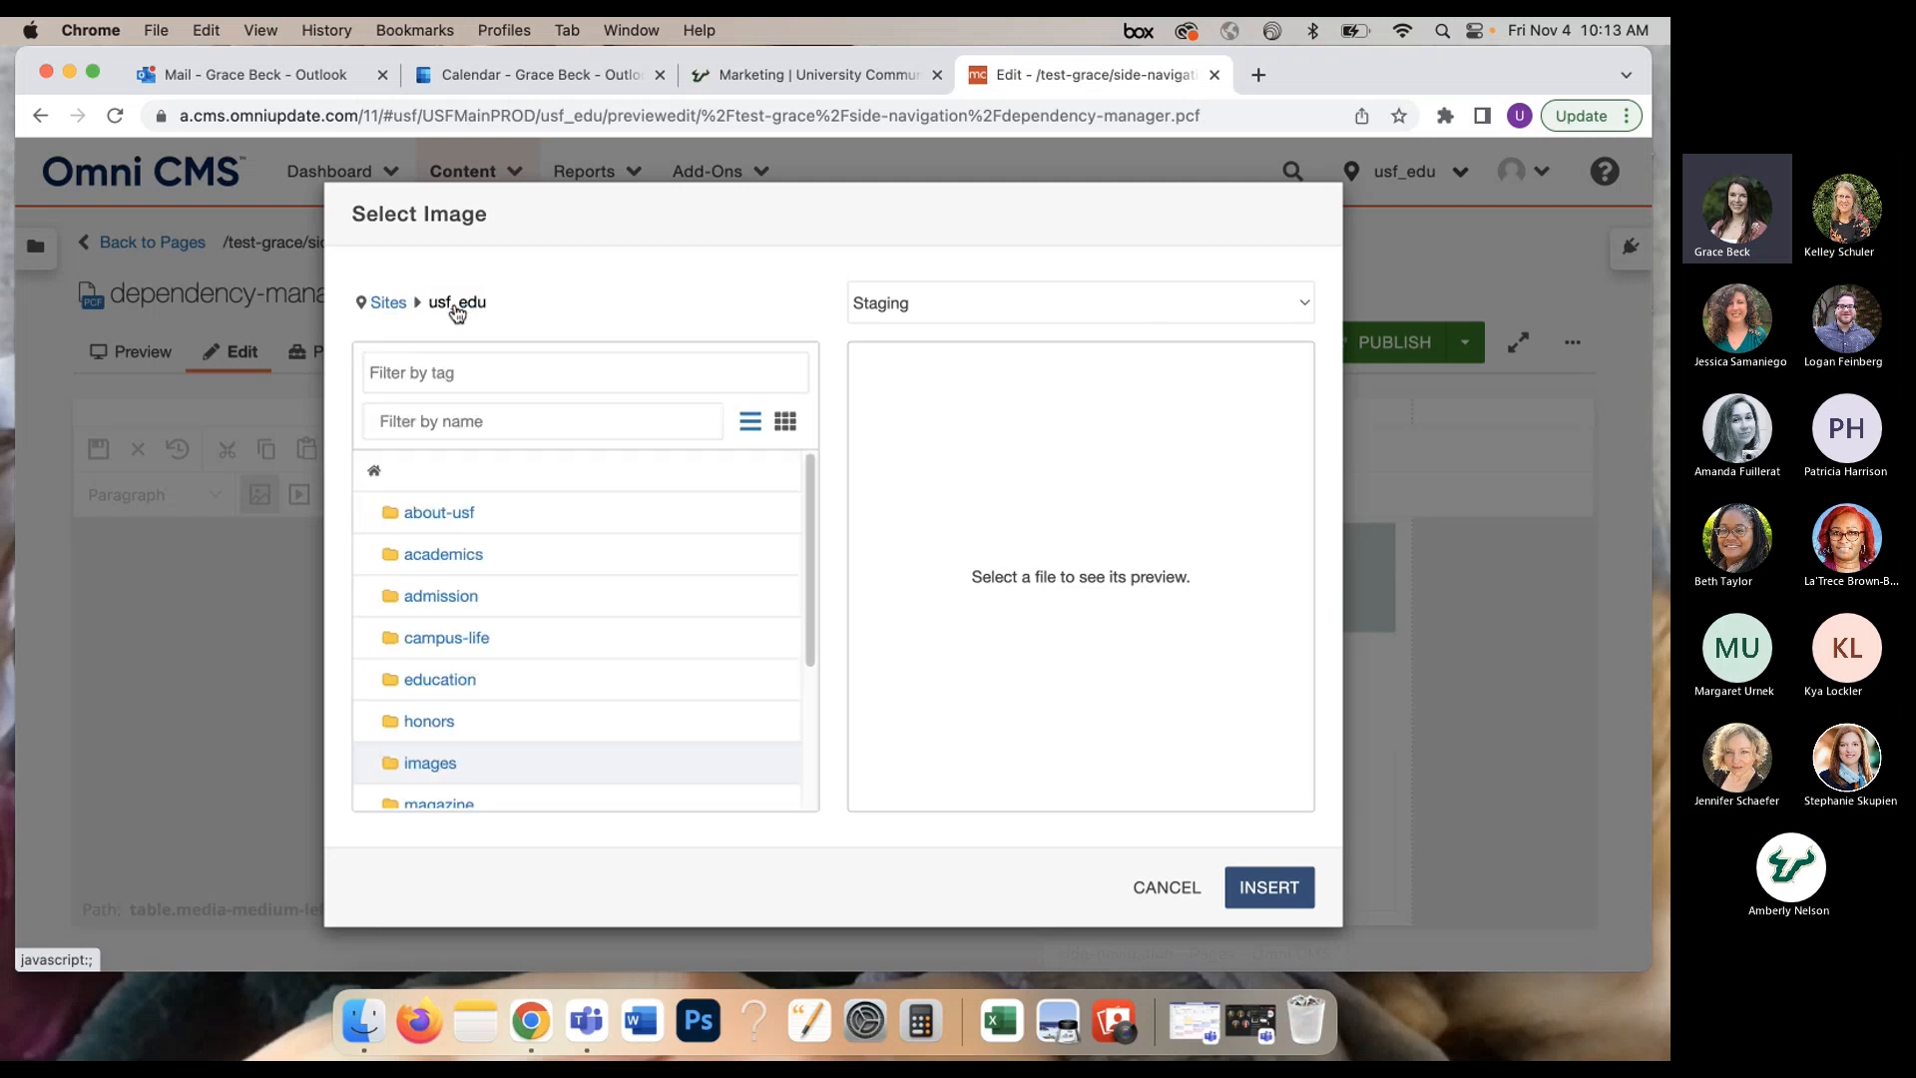
click(563, 412)
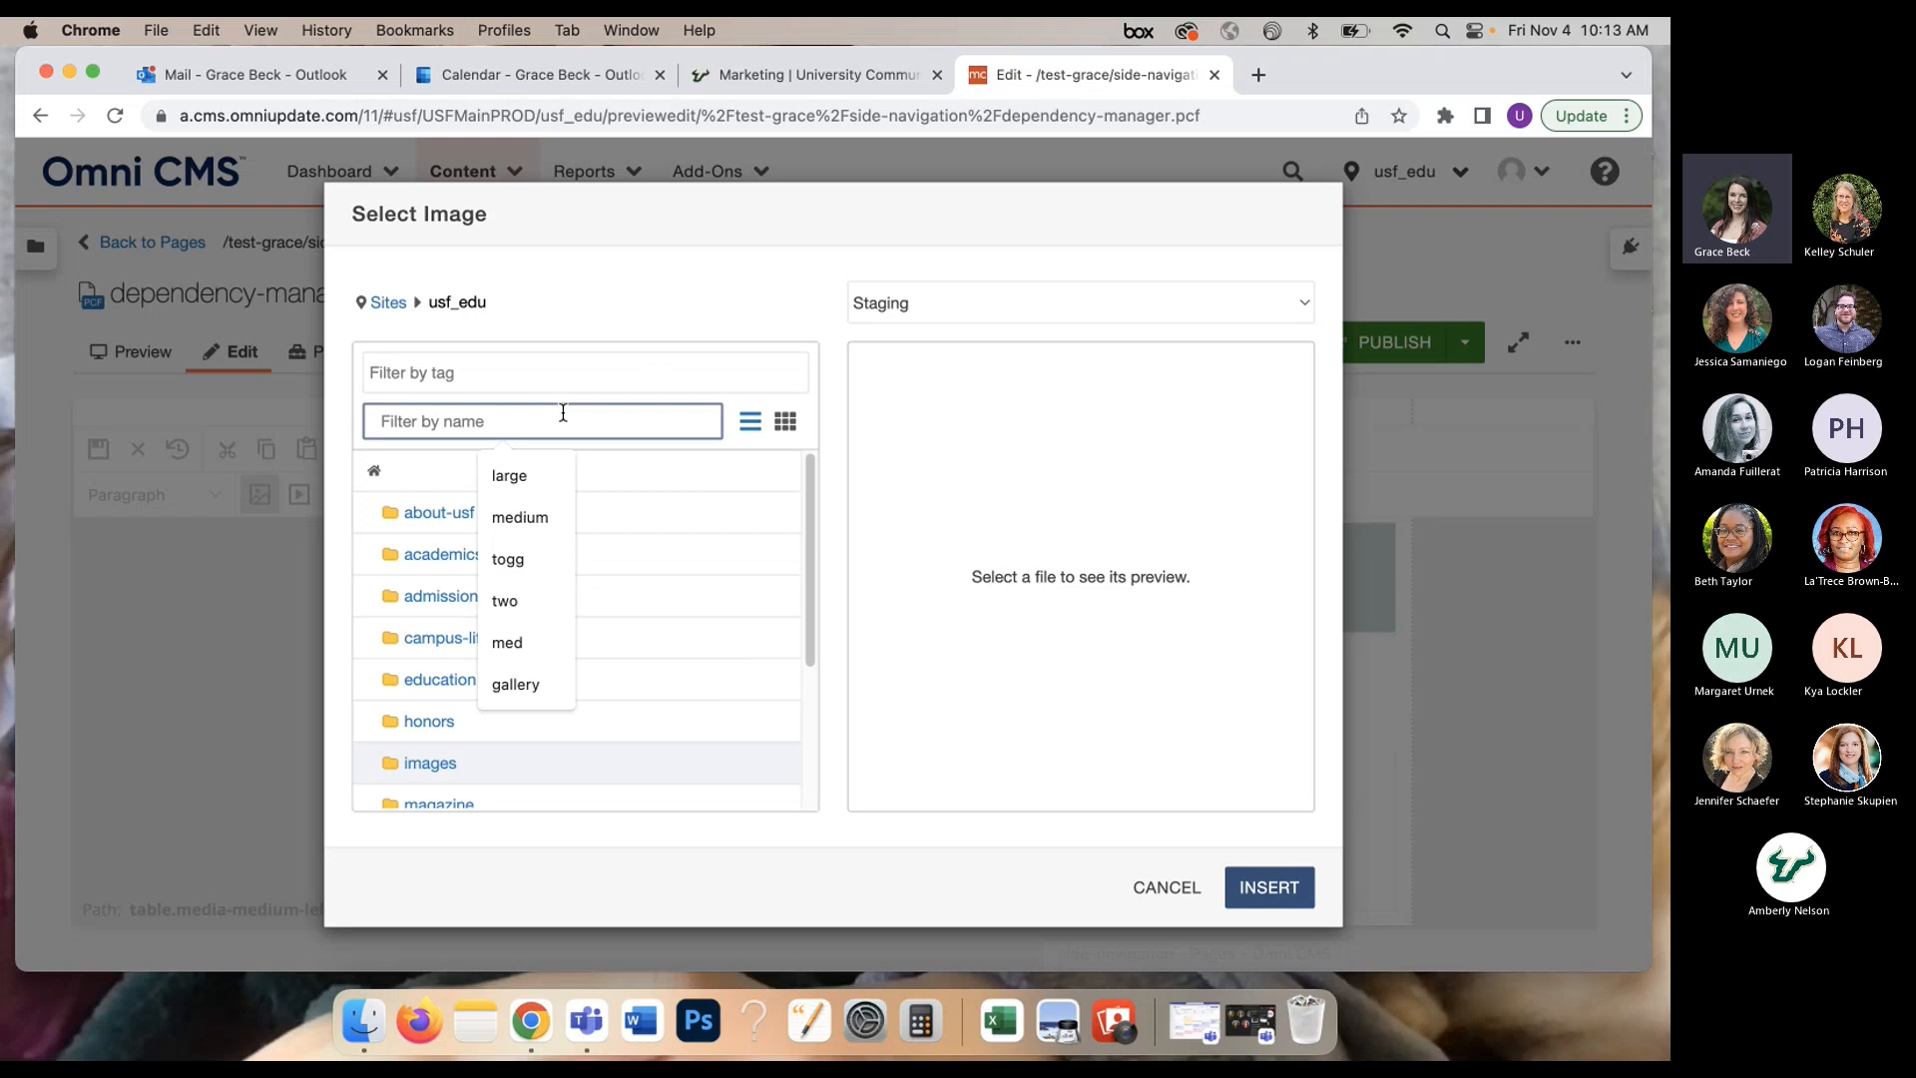
text(test-gr)
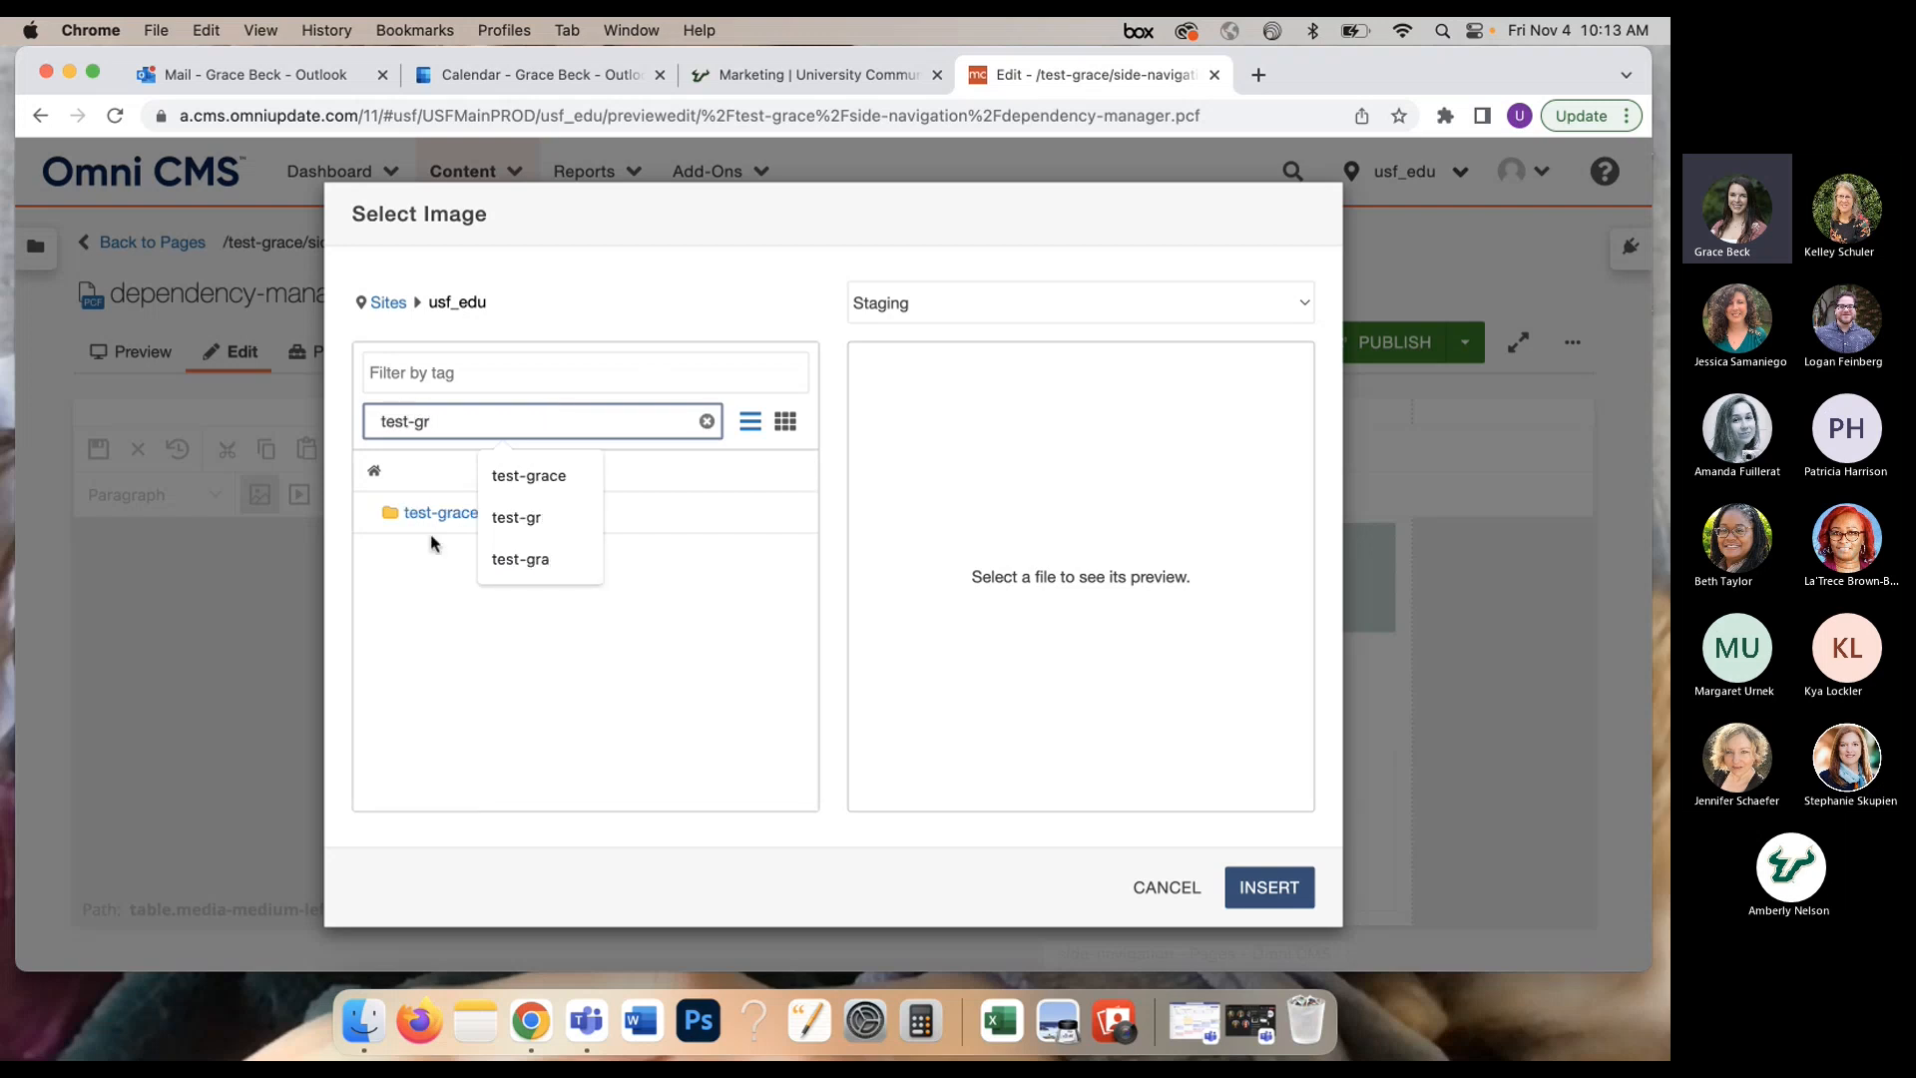
click(431, 513)
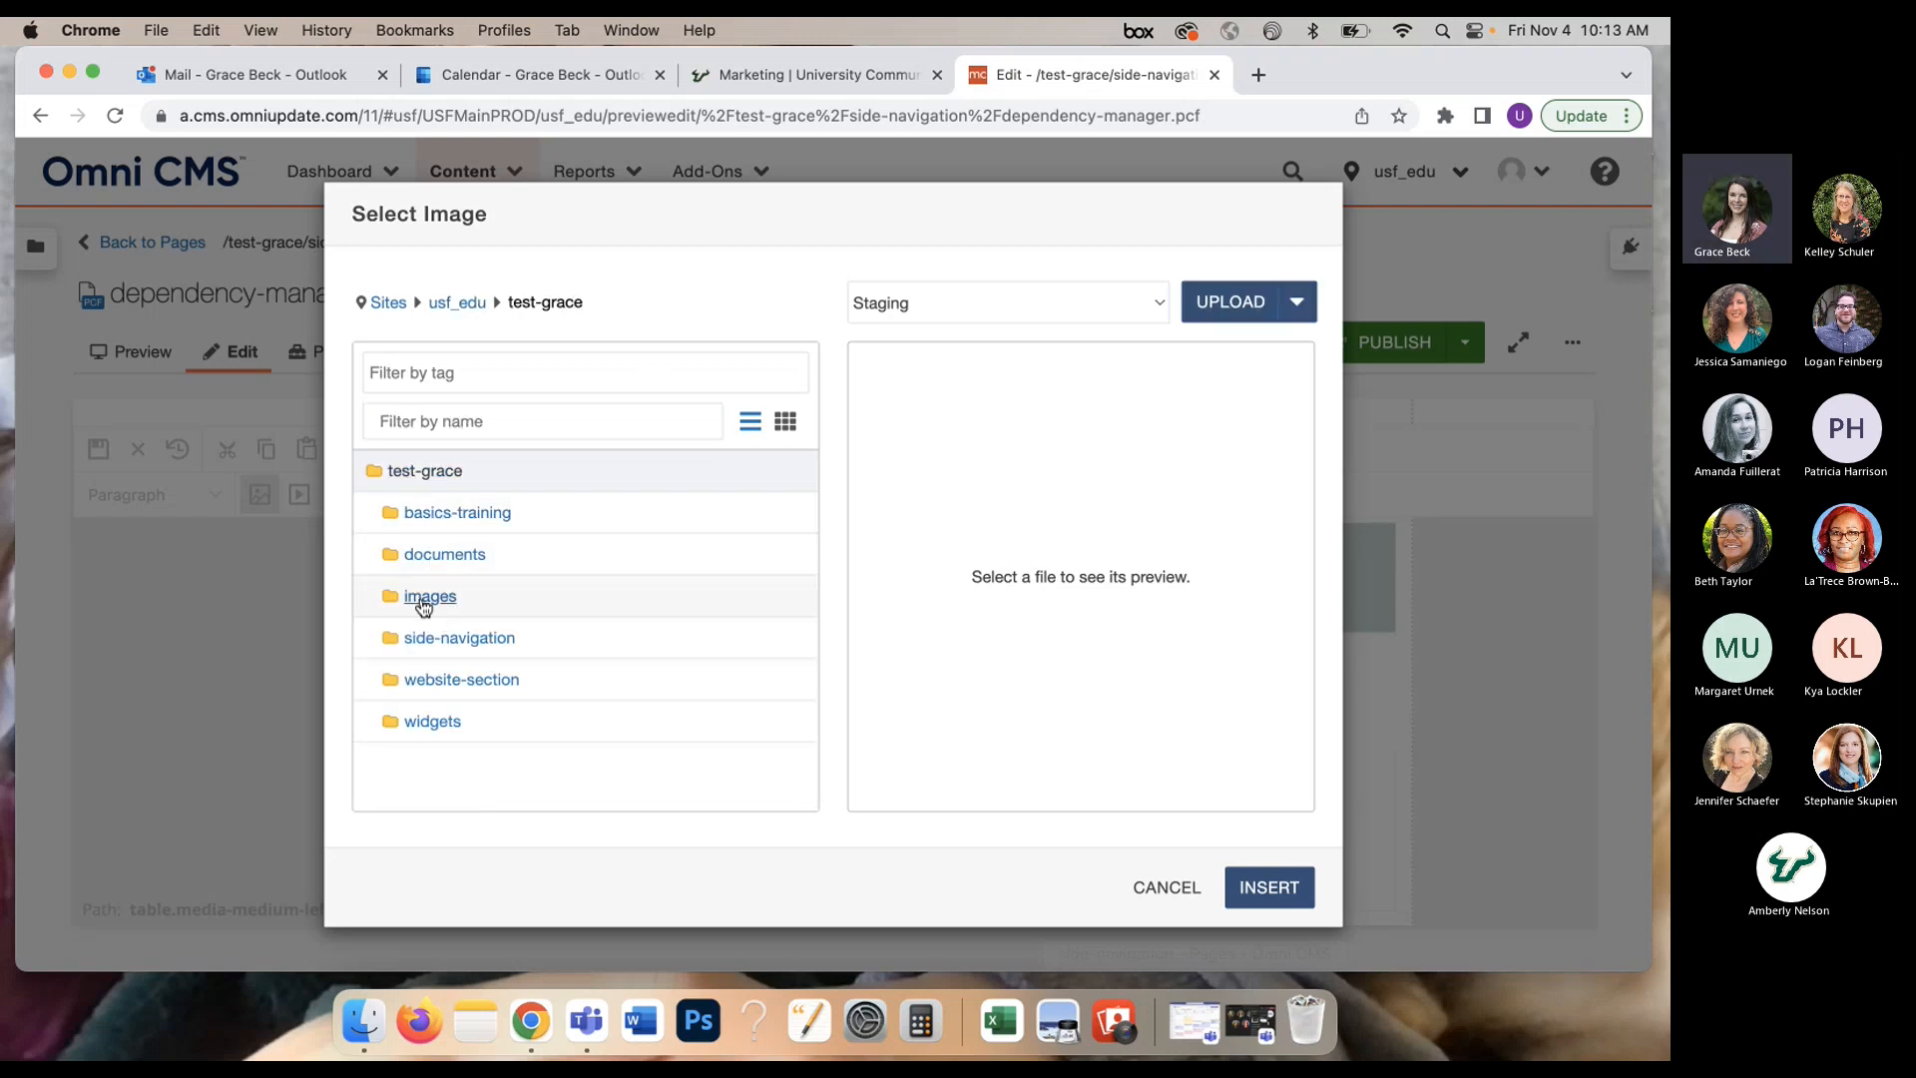
click(428, 596)
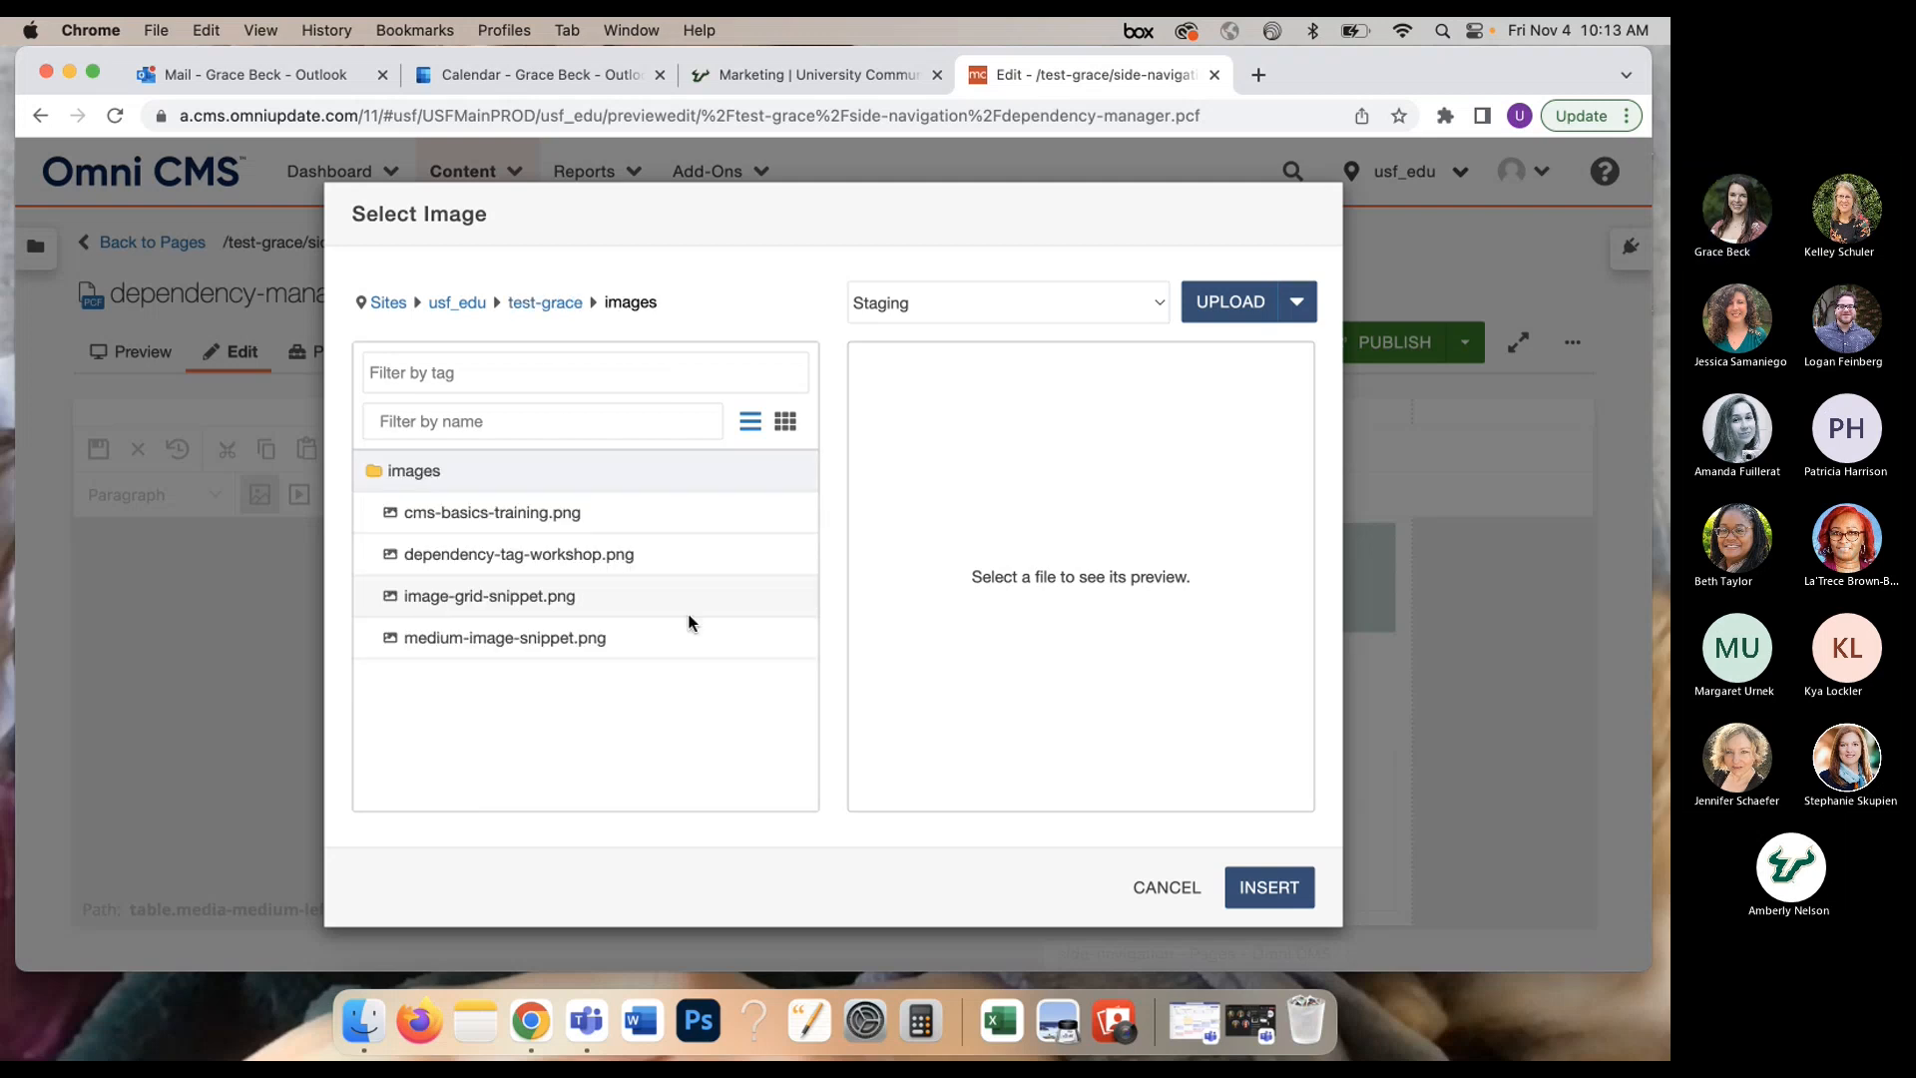
click(529, 557)
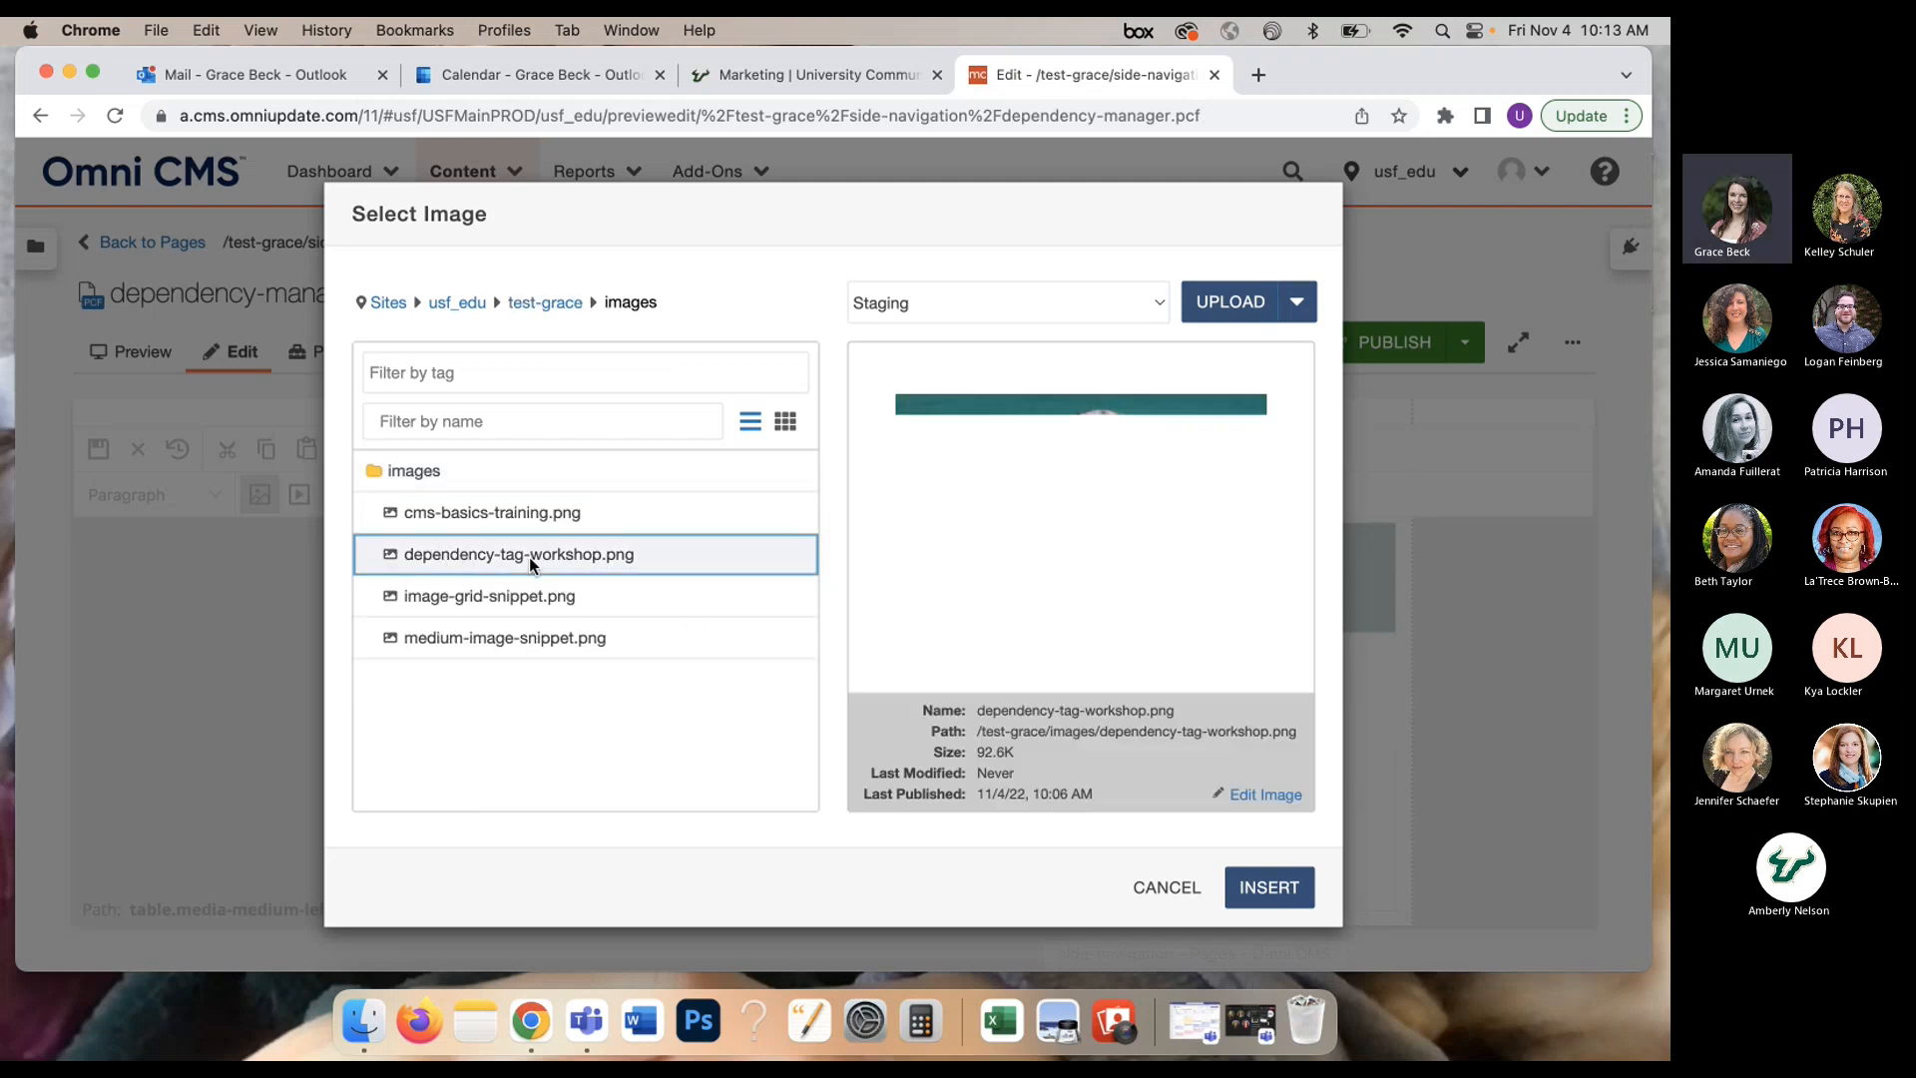
click(1295, 891)
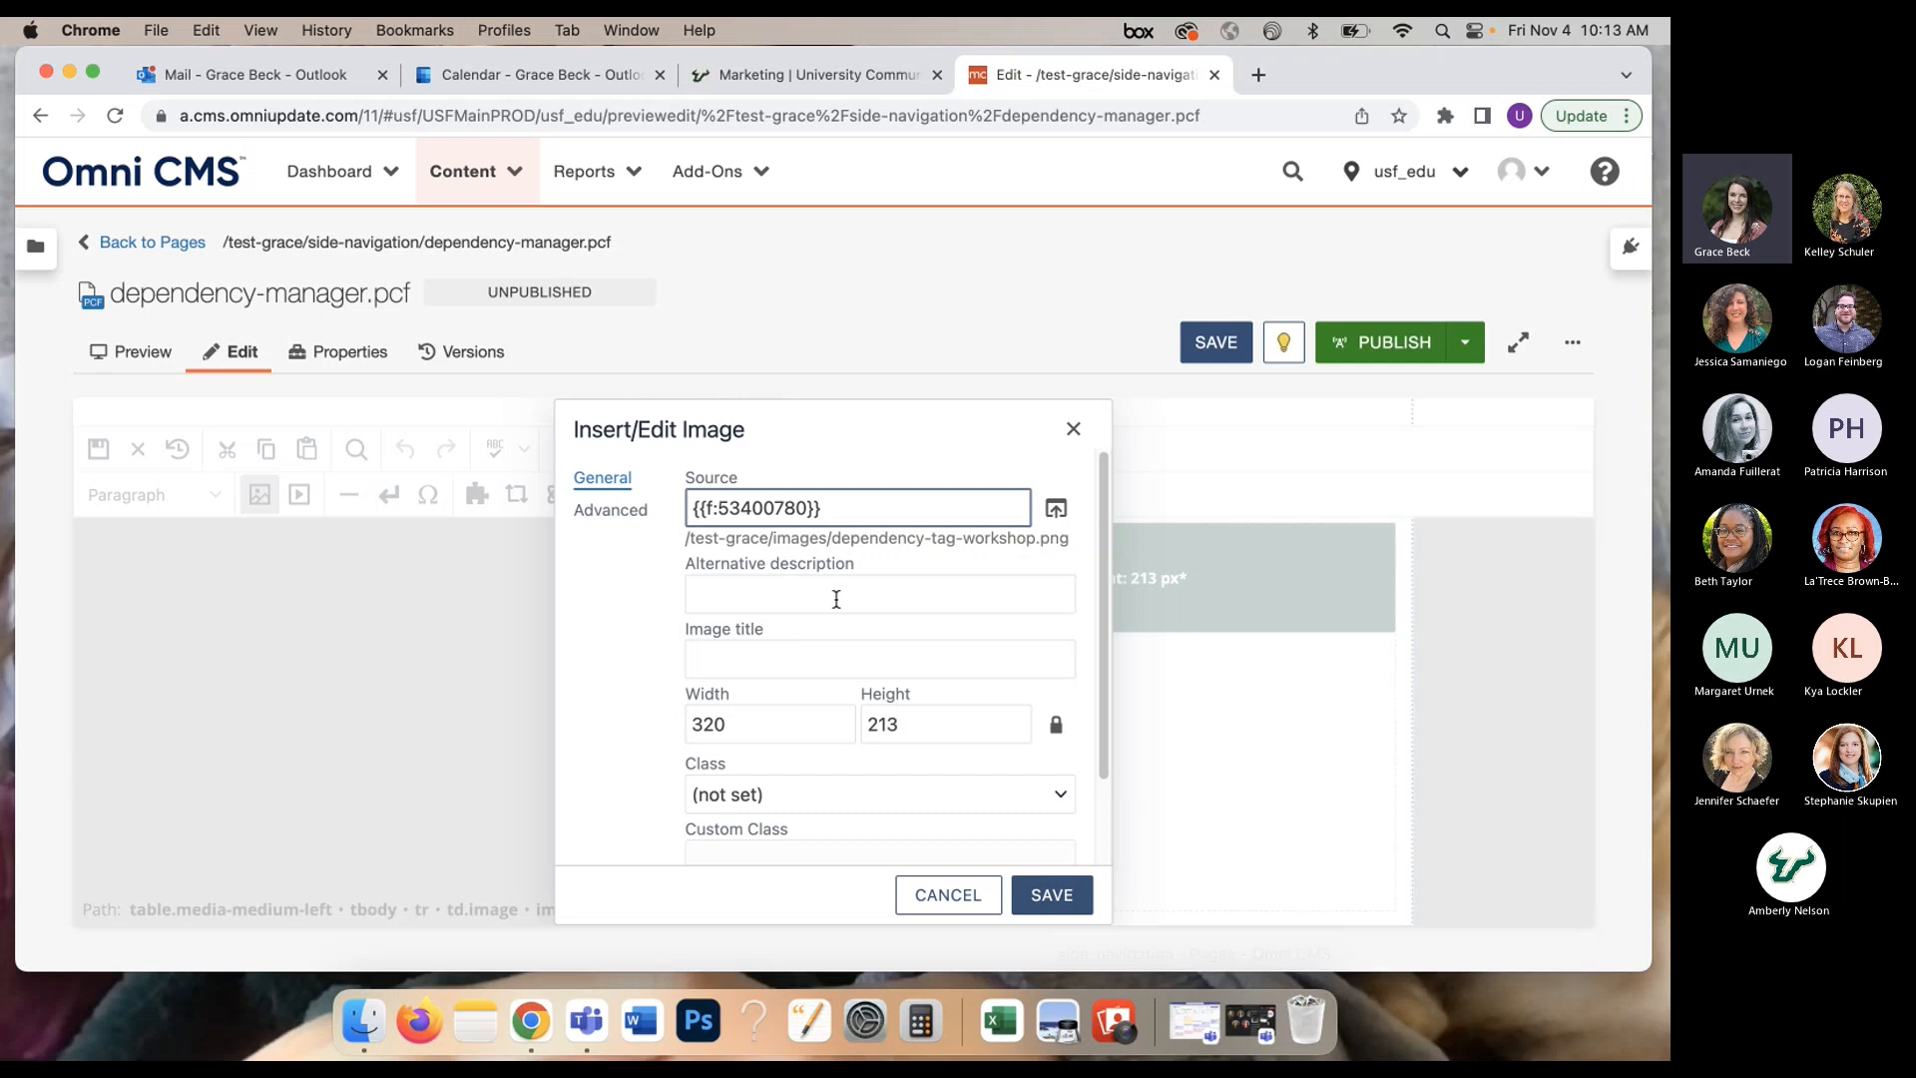
Step: Give the image the alternative description "Manatee swimming in the water" and save both the image and the page content
click(837, 598)
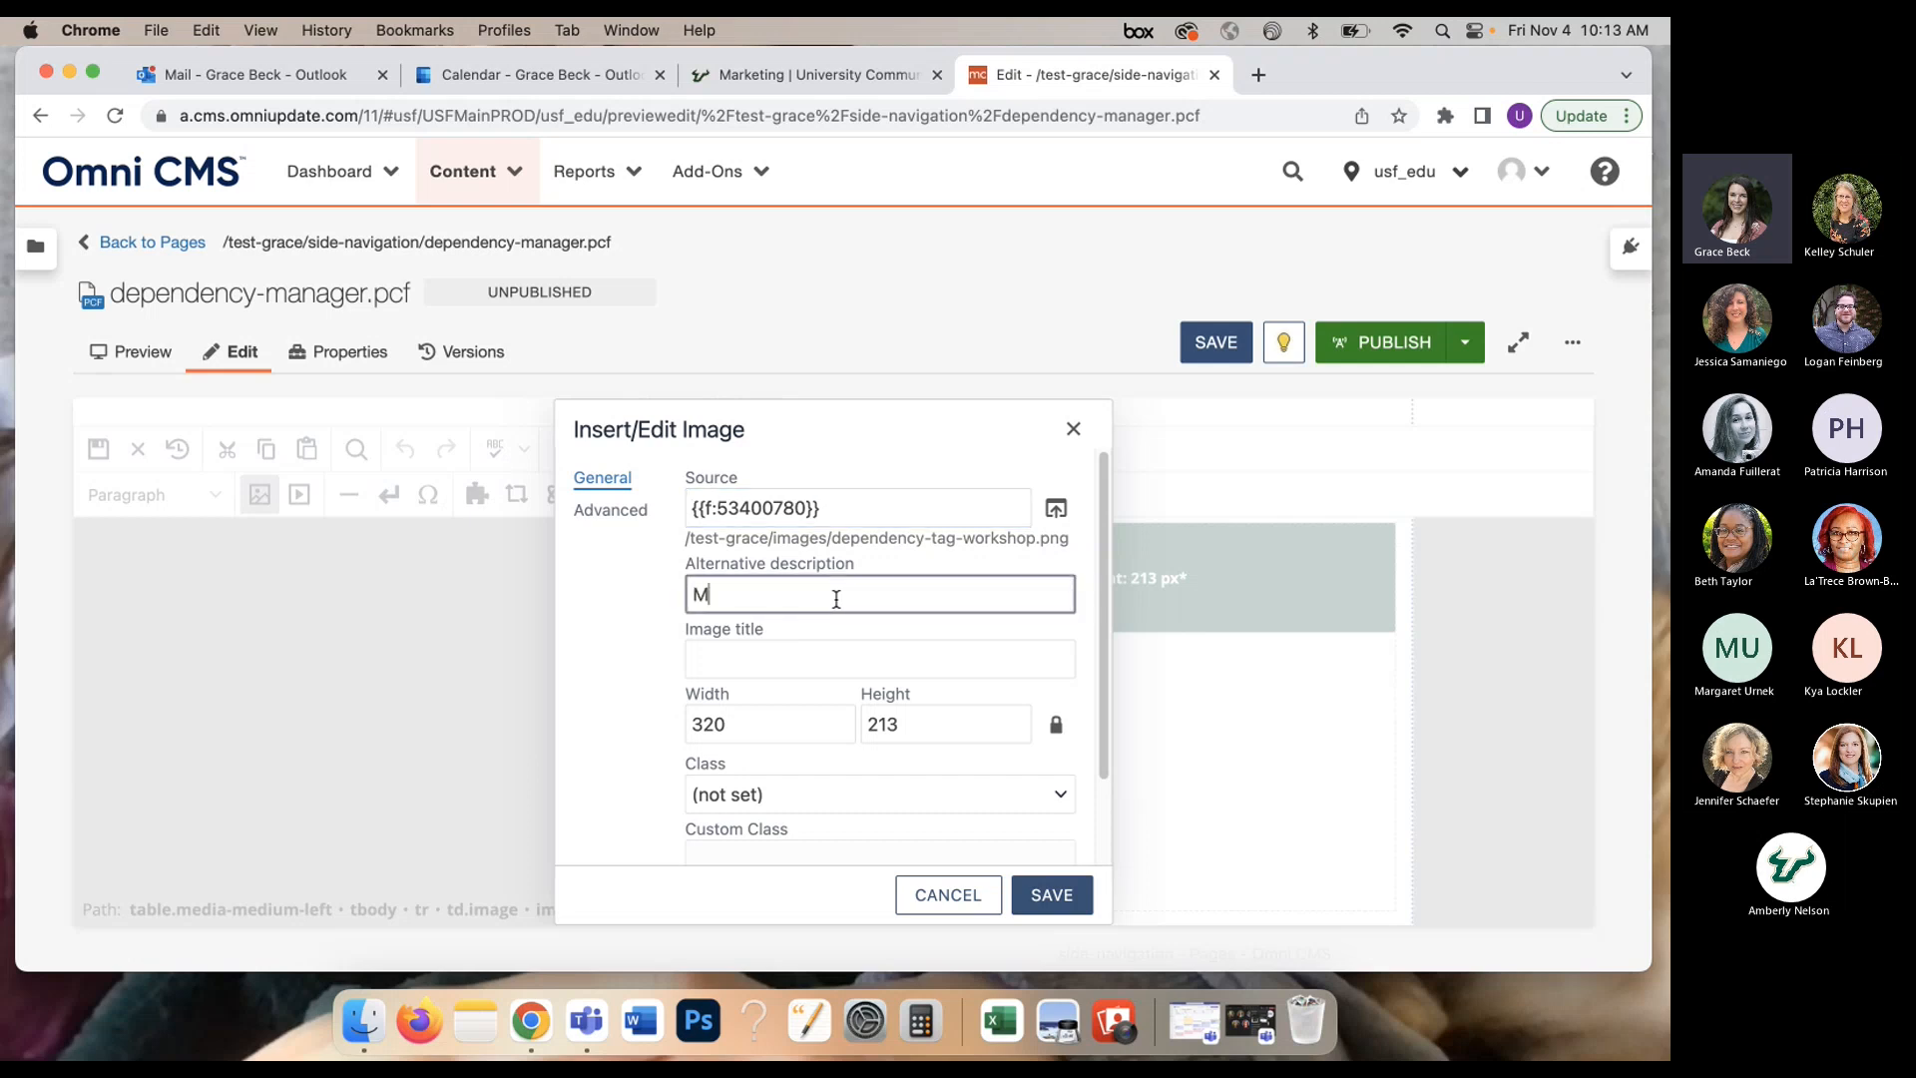
text(Manatee swimming in the water)
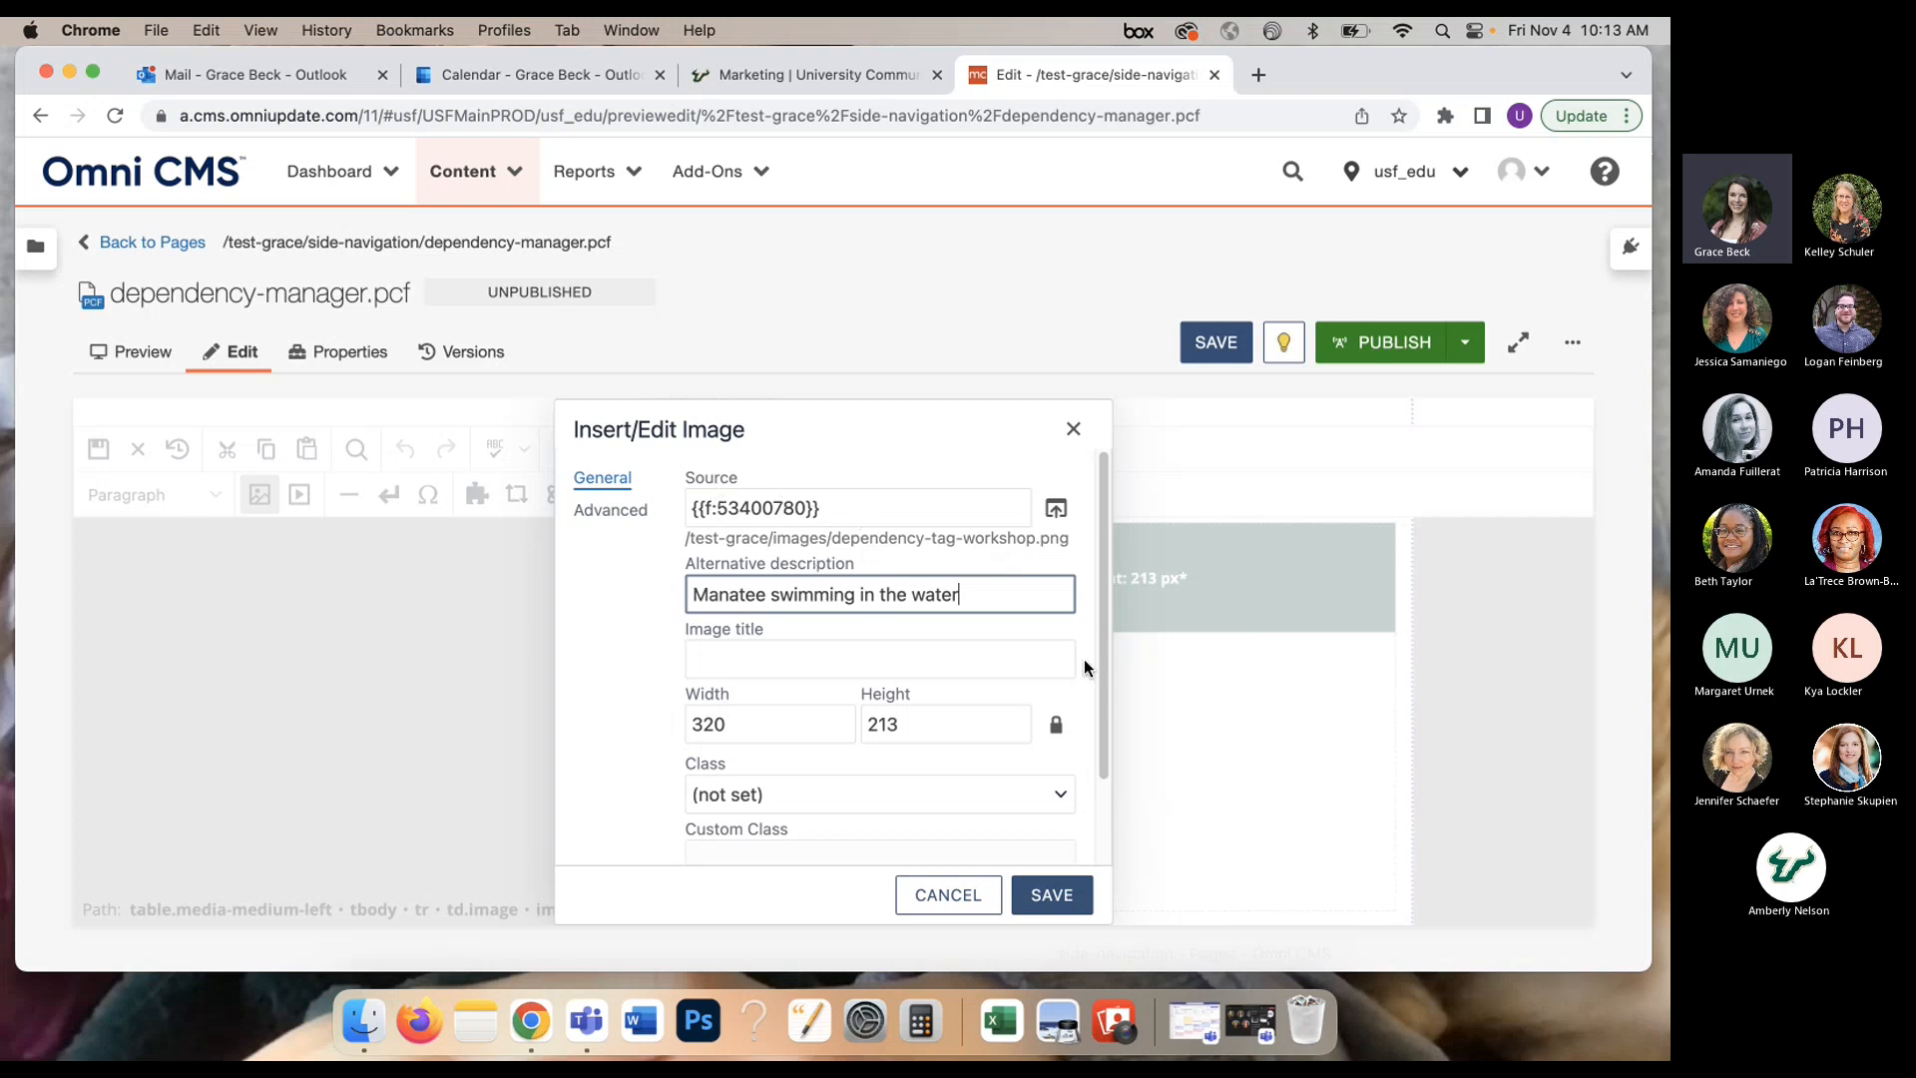
click(1052, 895)
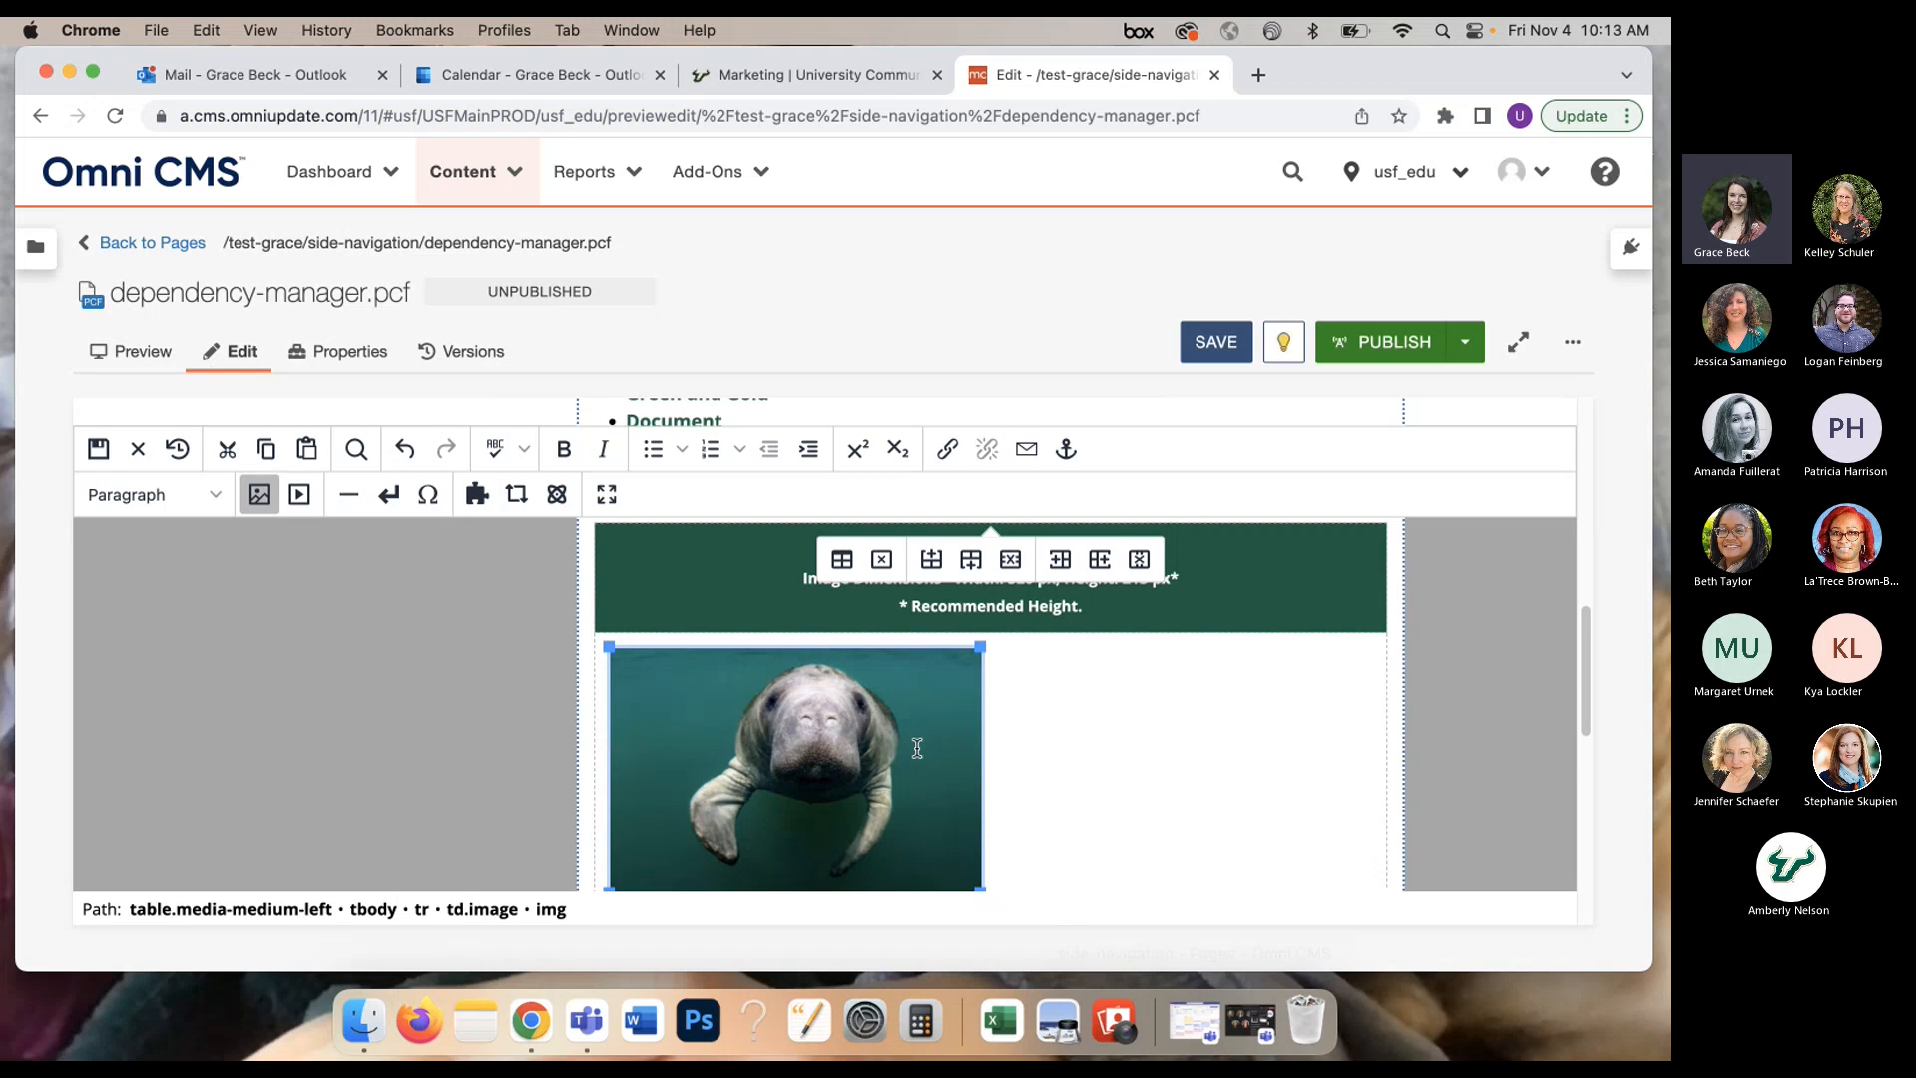
click(98, 449)
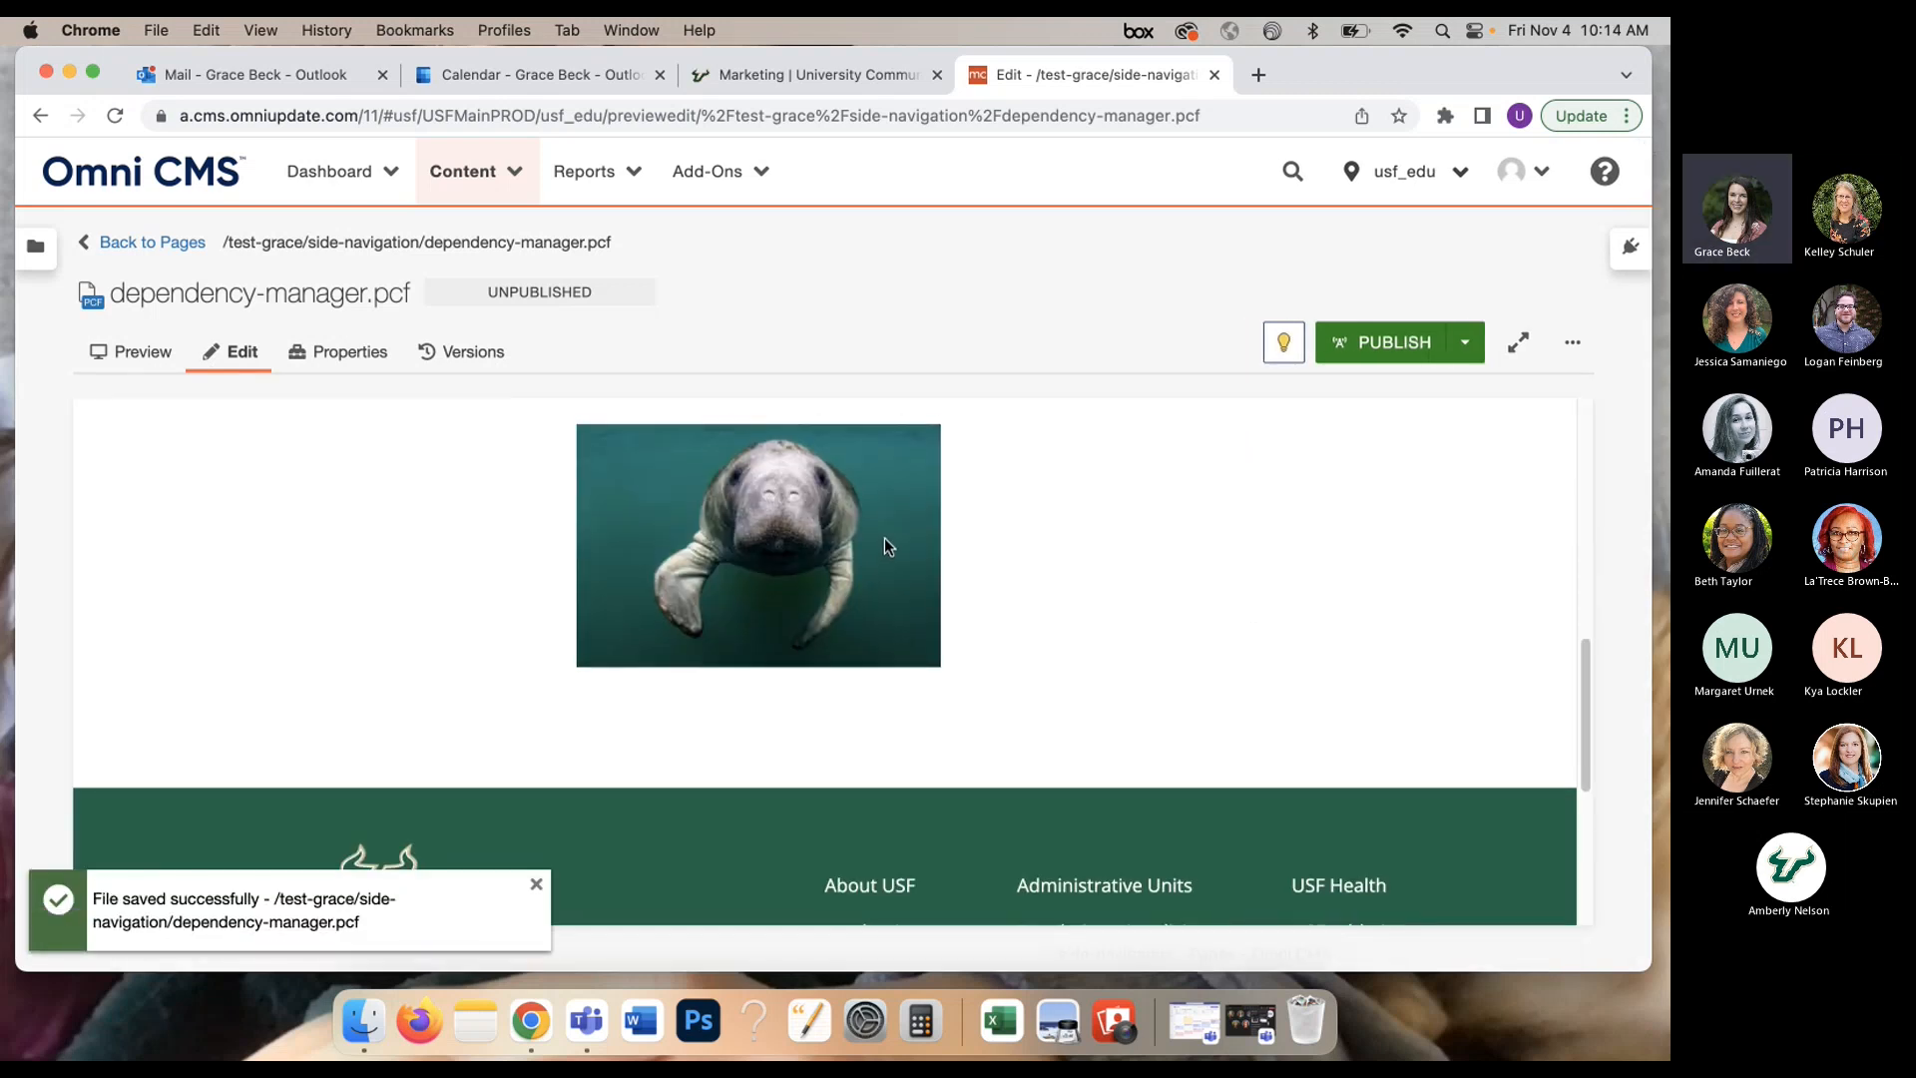
Step: Publish dependency-manager.pcf to the Test target with unpublished dependencies included
scroll(884, 537, up, 3)
scroll(884, 537, up, 3)
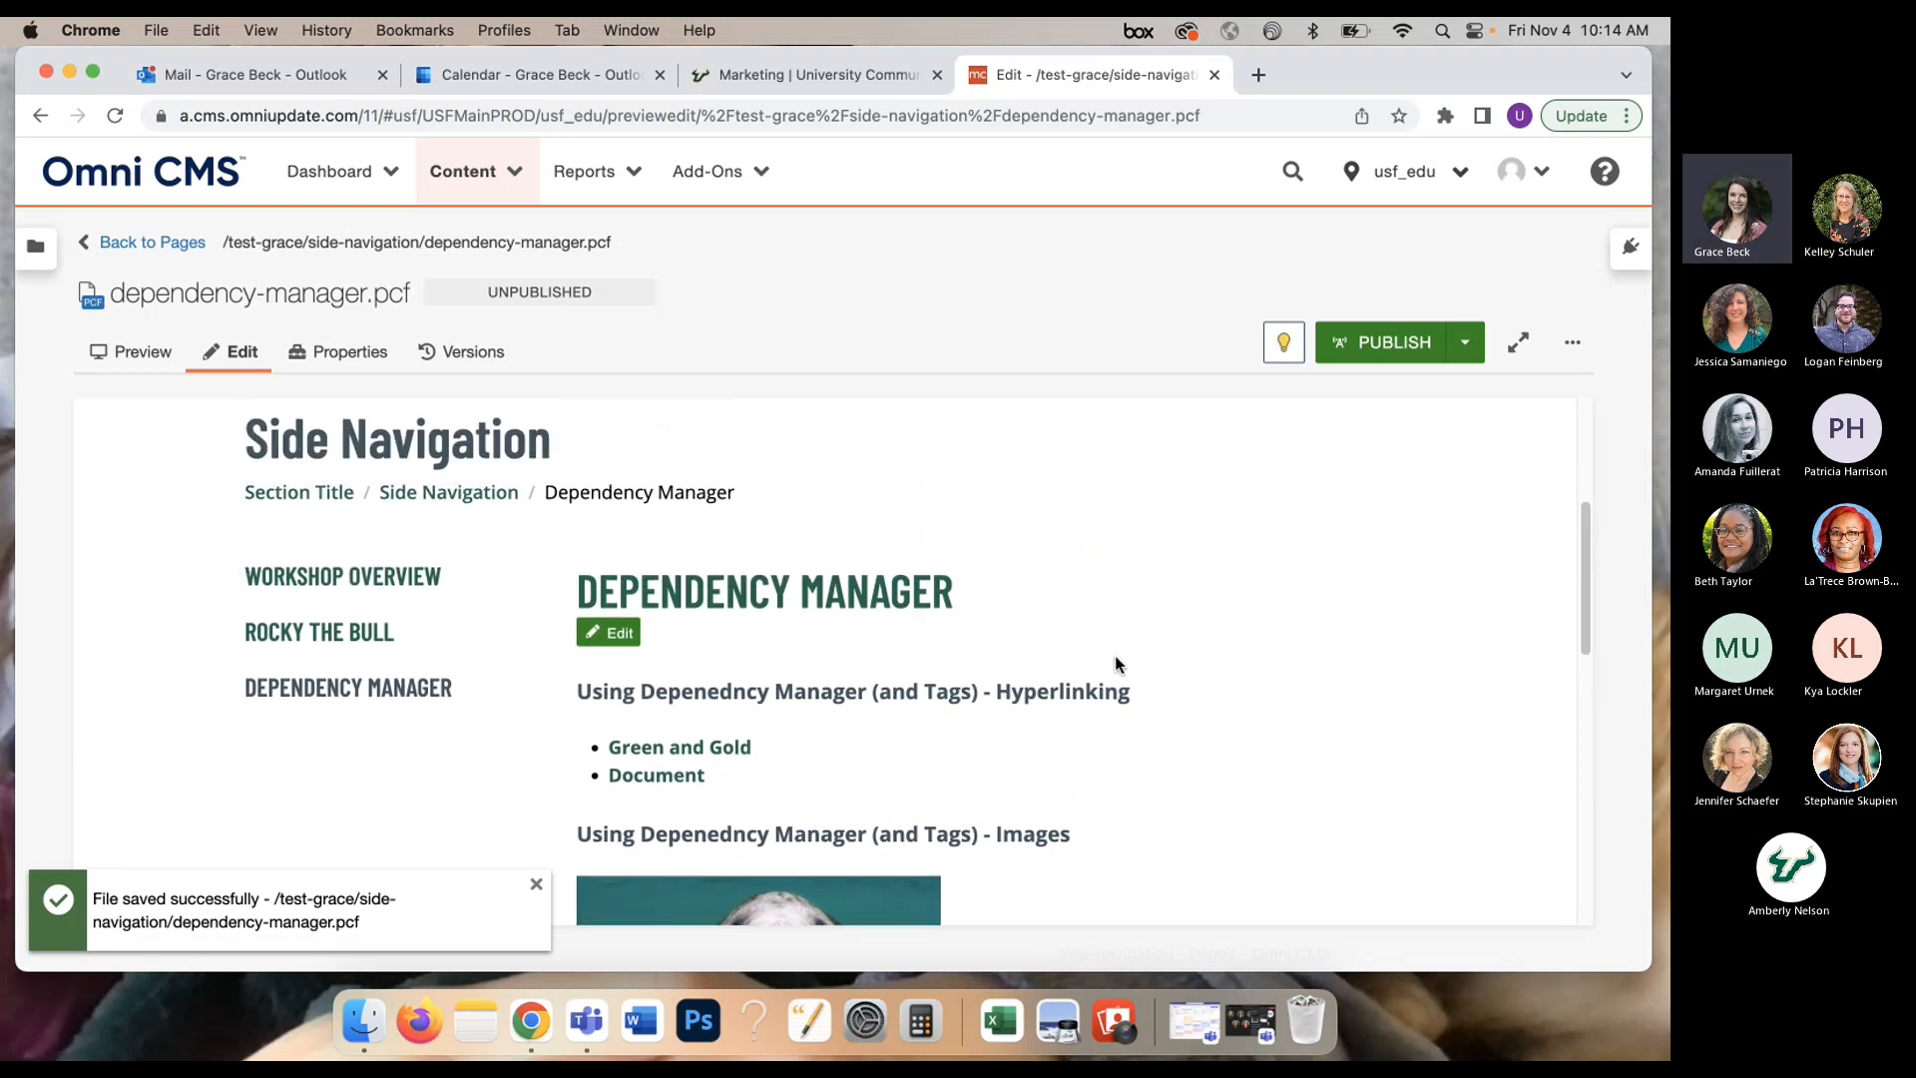
click(537, 883)
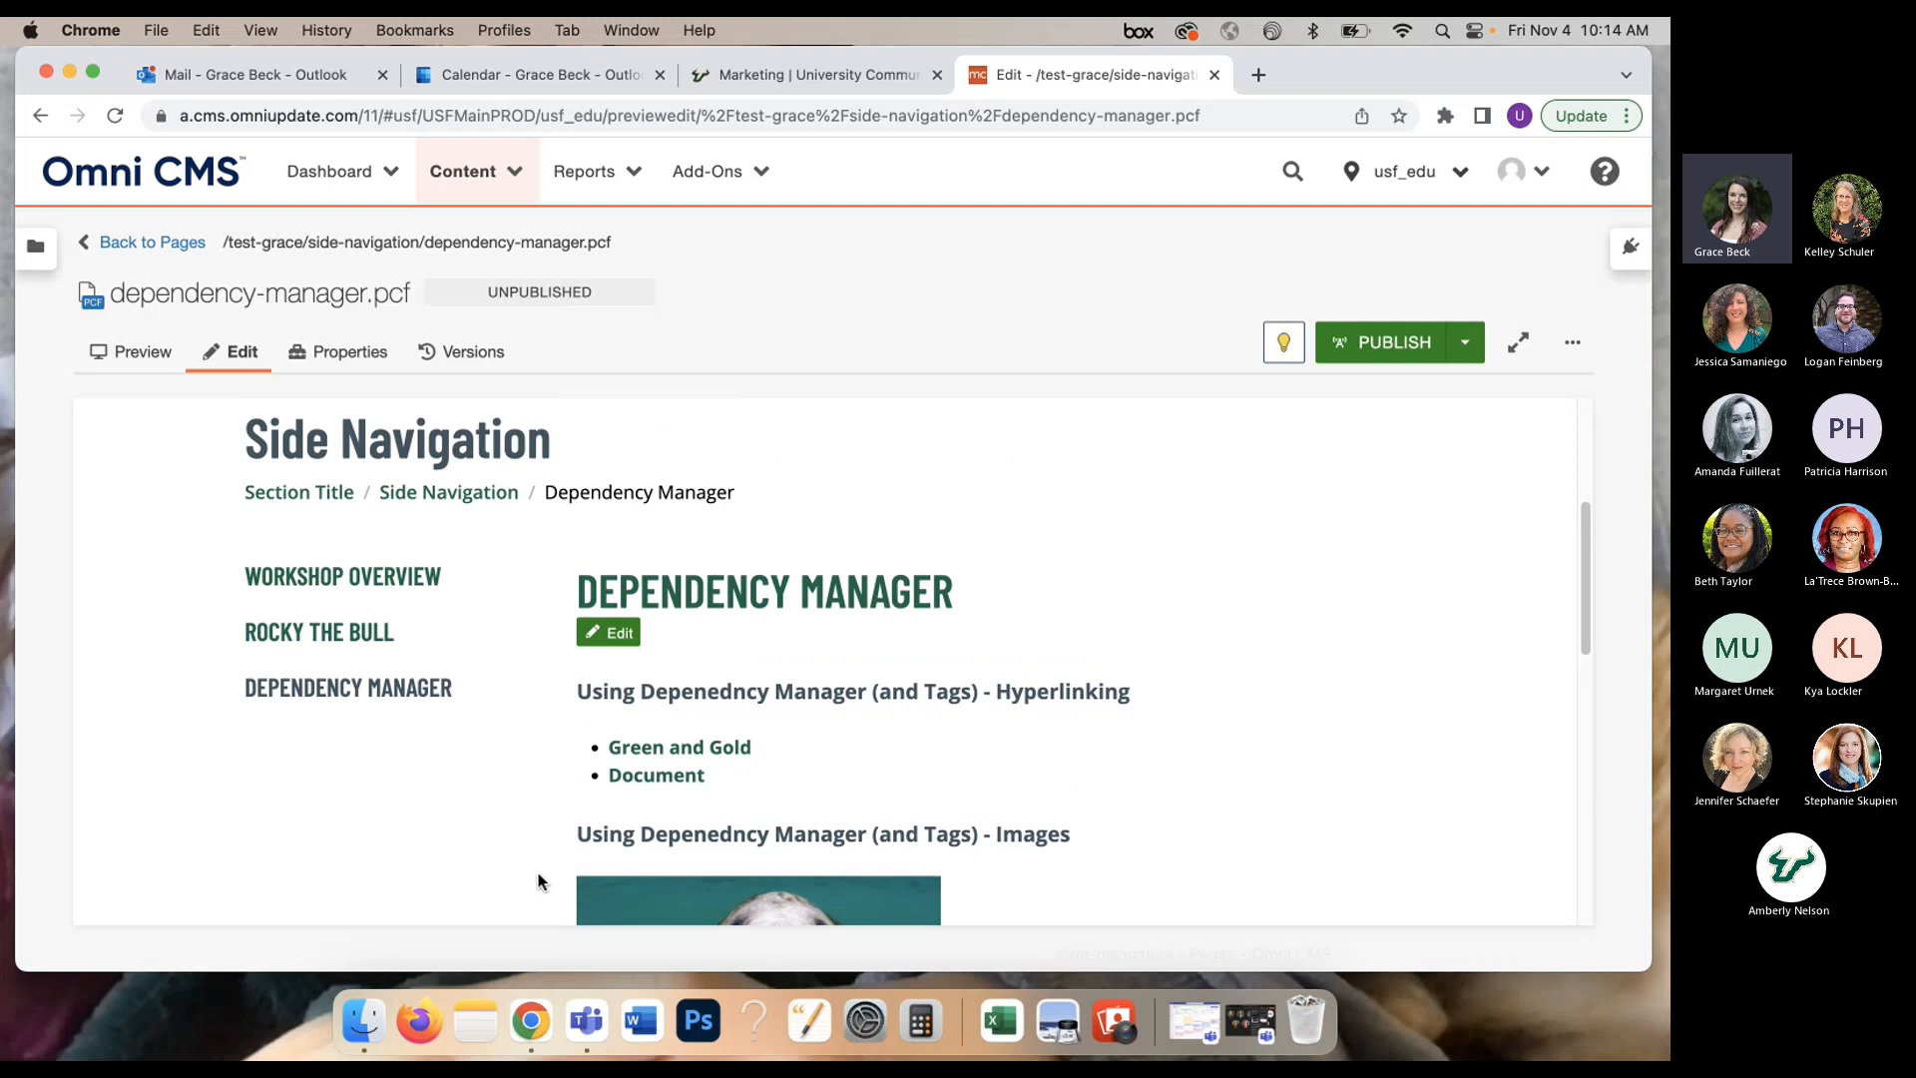
click(1361, 345)
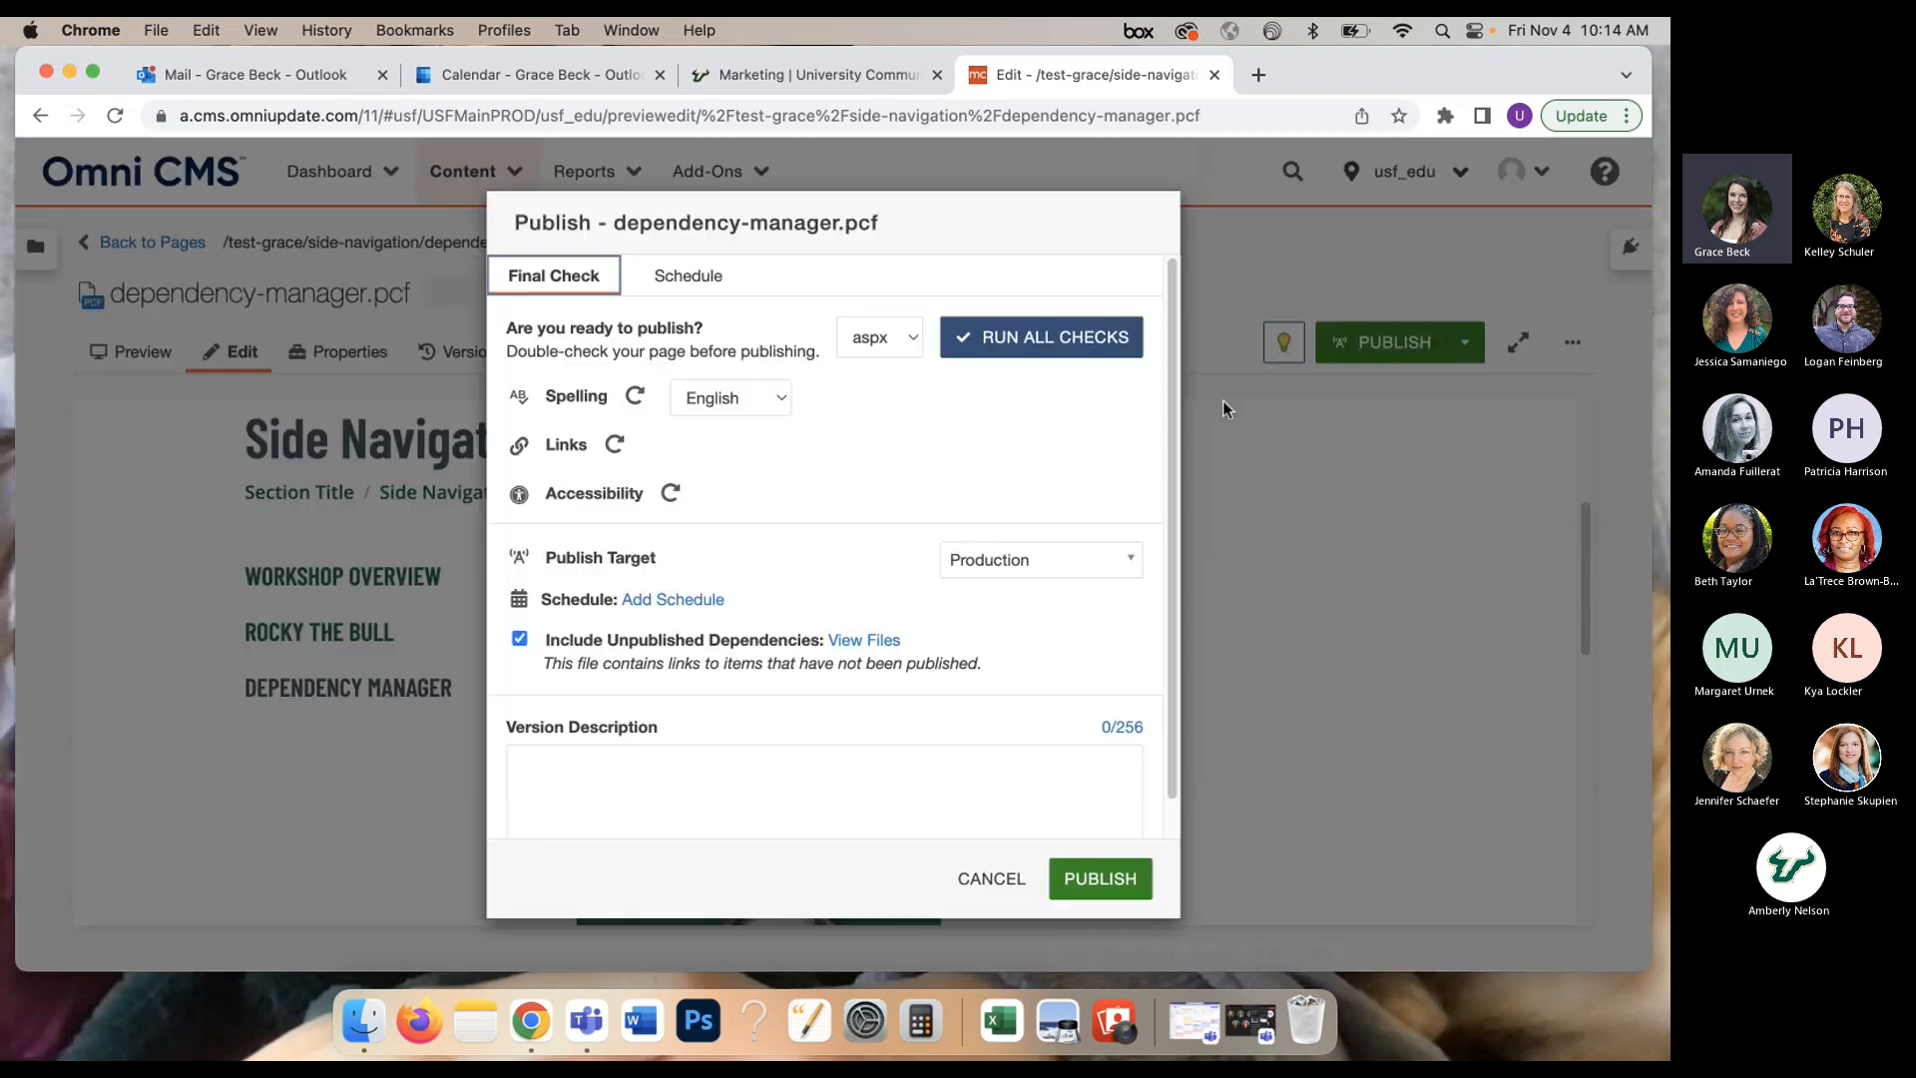
click(1038, 559)
click(992, 680)
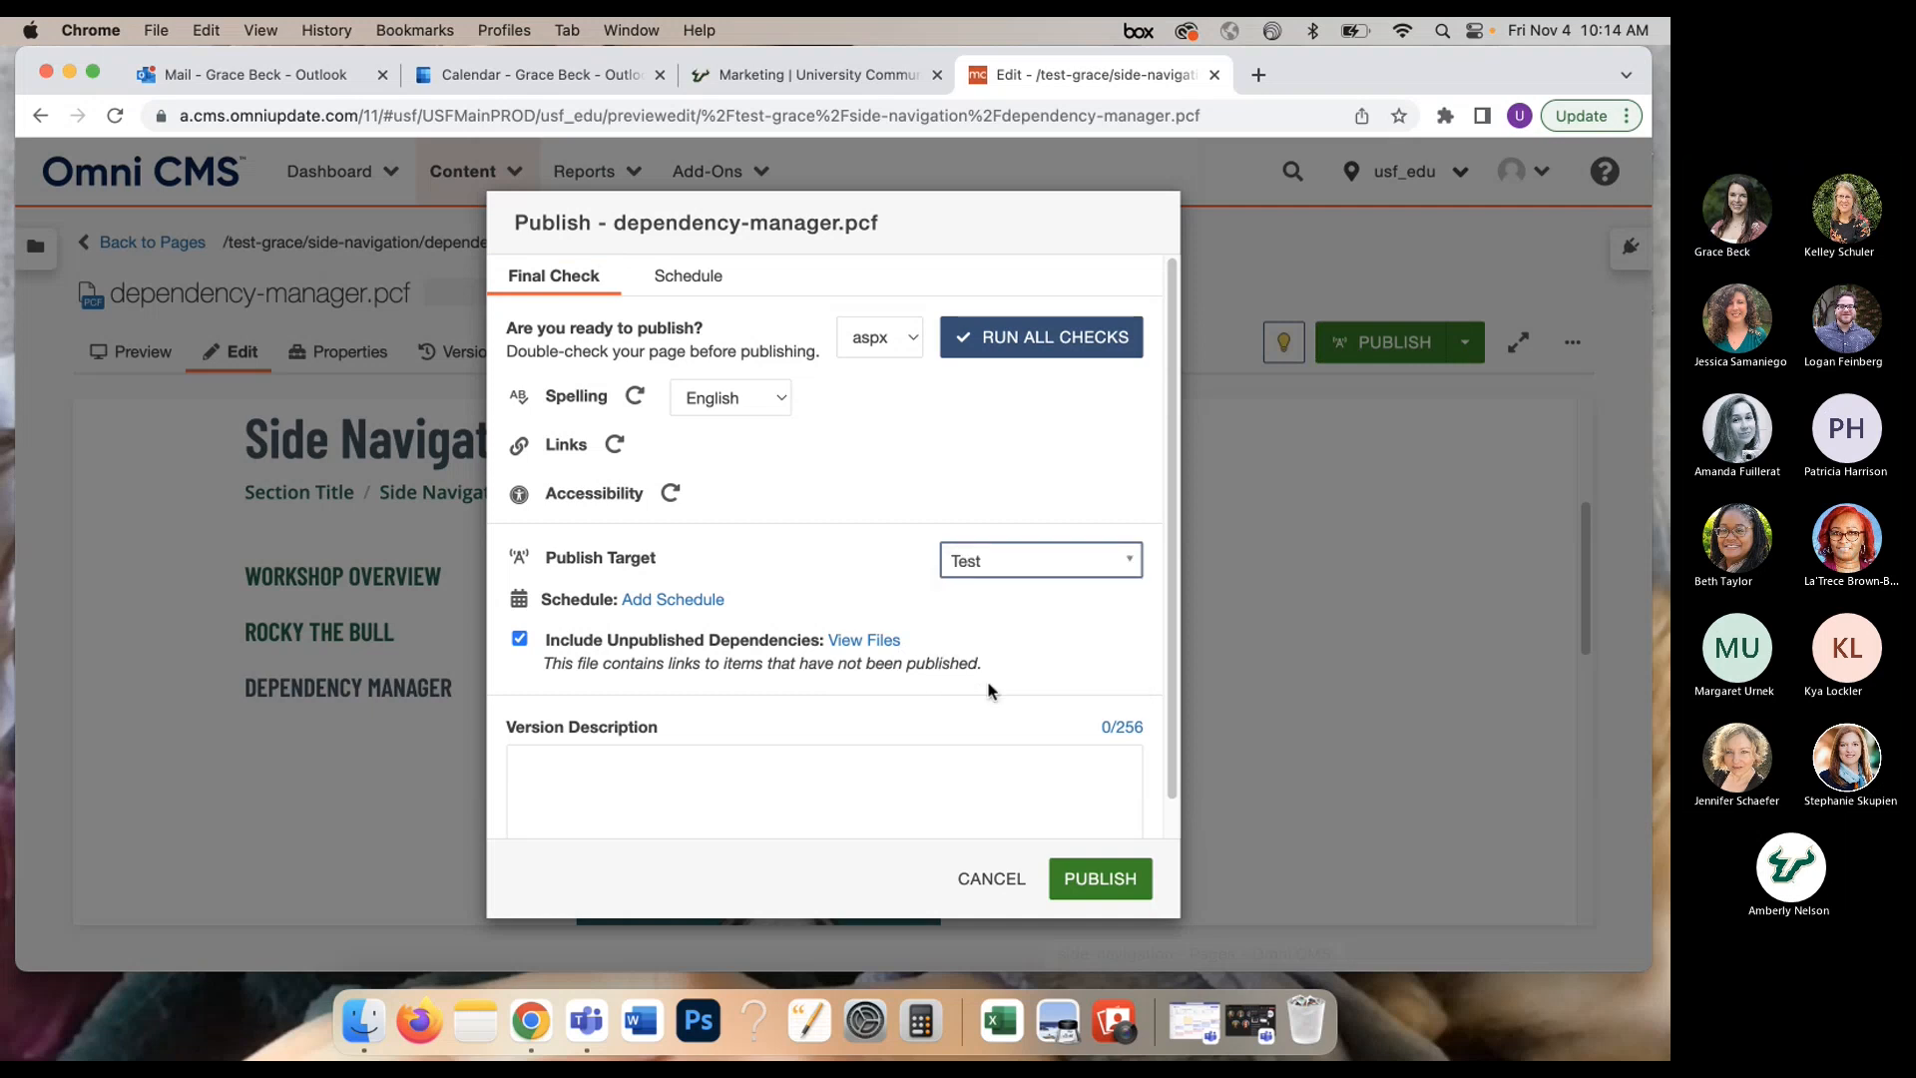
click(1101, 878)
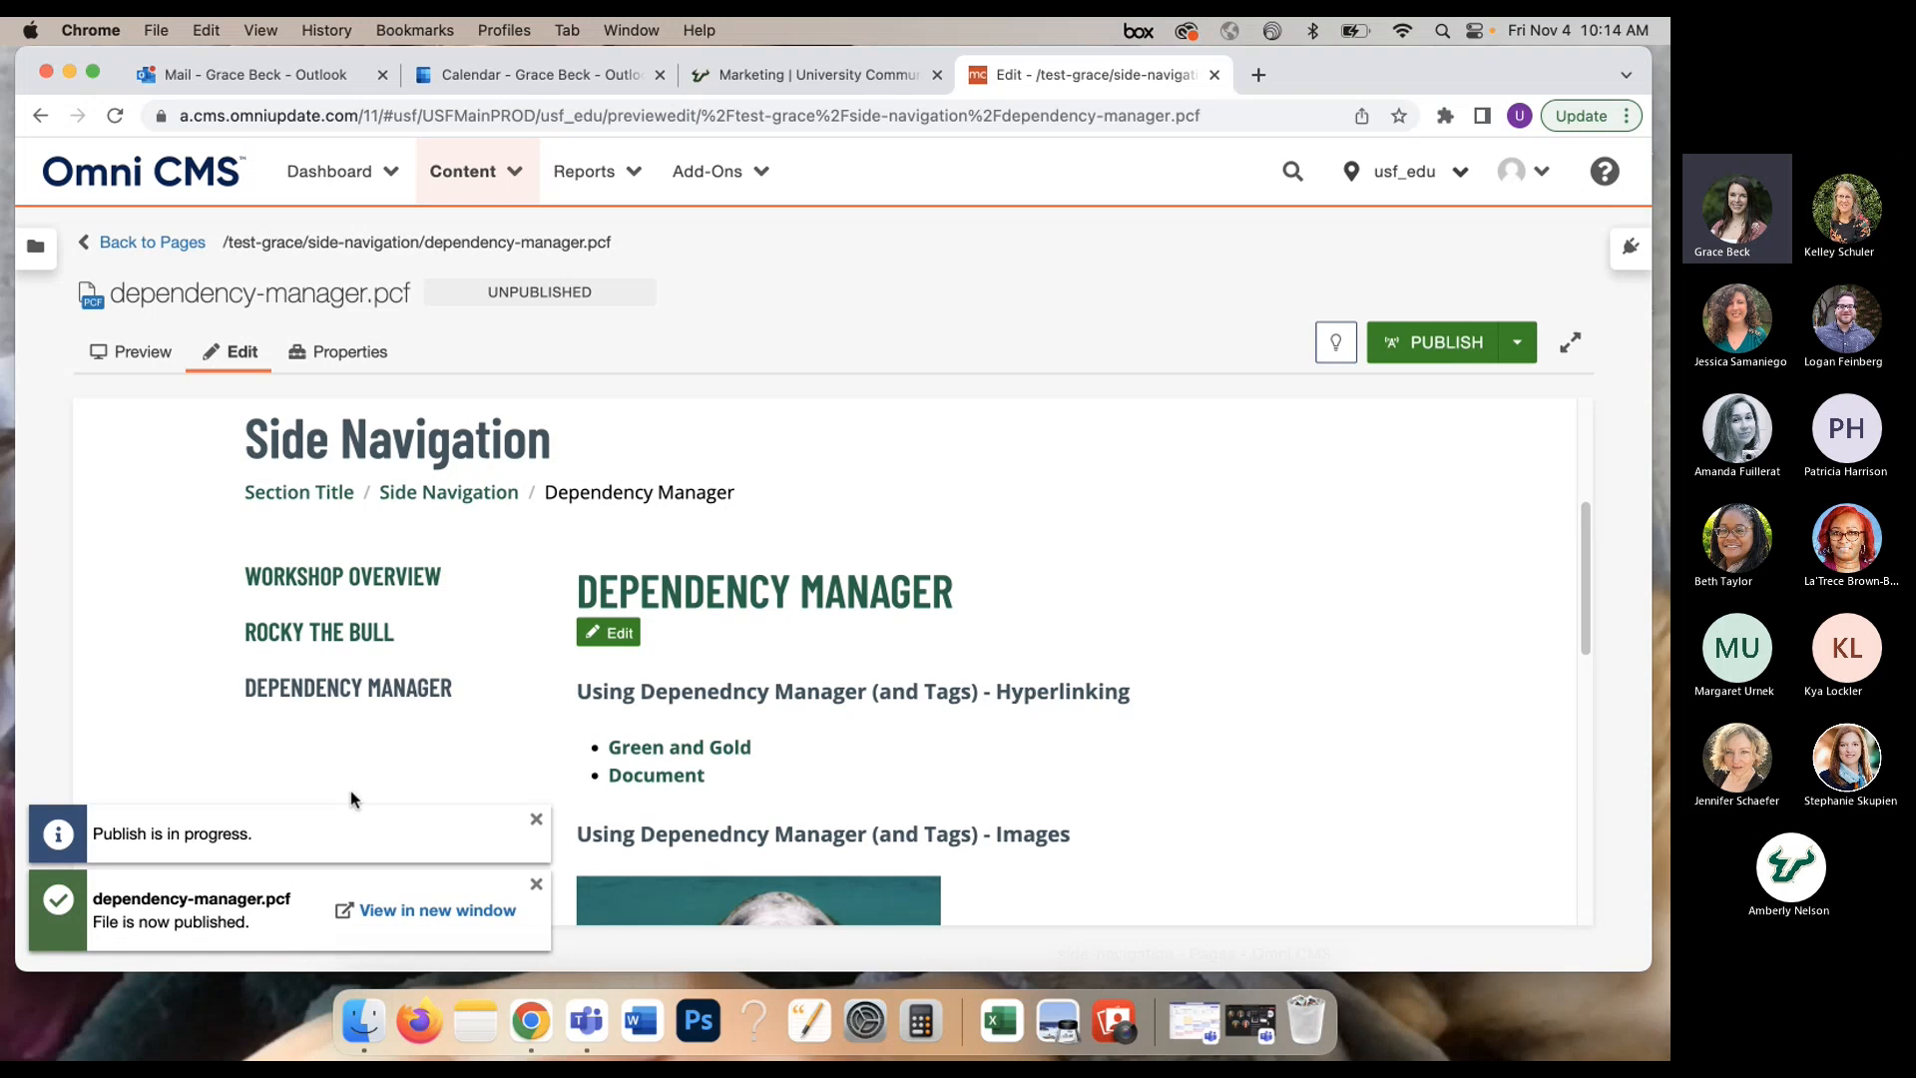
Step: View the published Dependency Manager page in a new window and follow its Document link to check the PDF
click(444, 913)
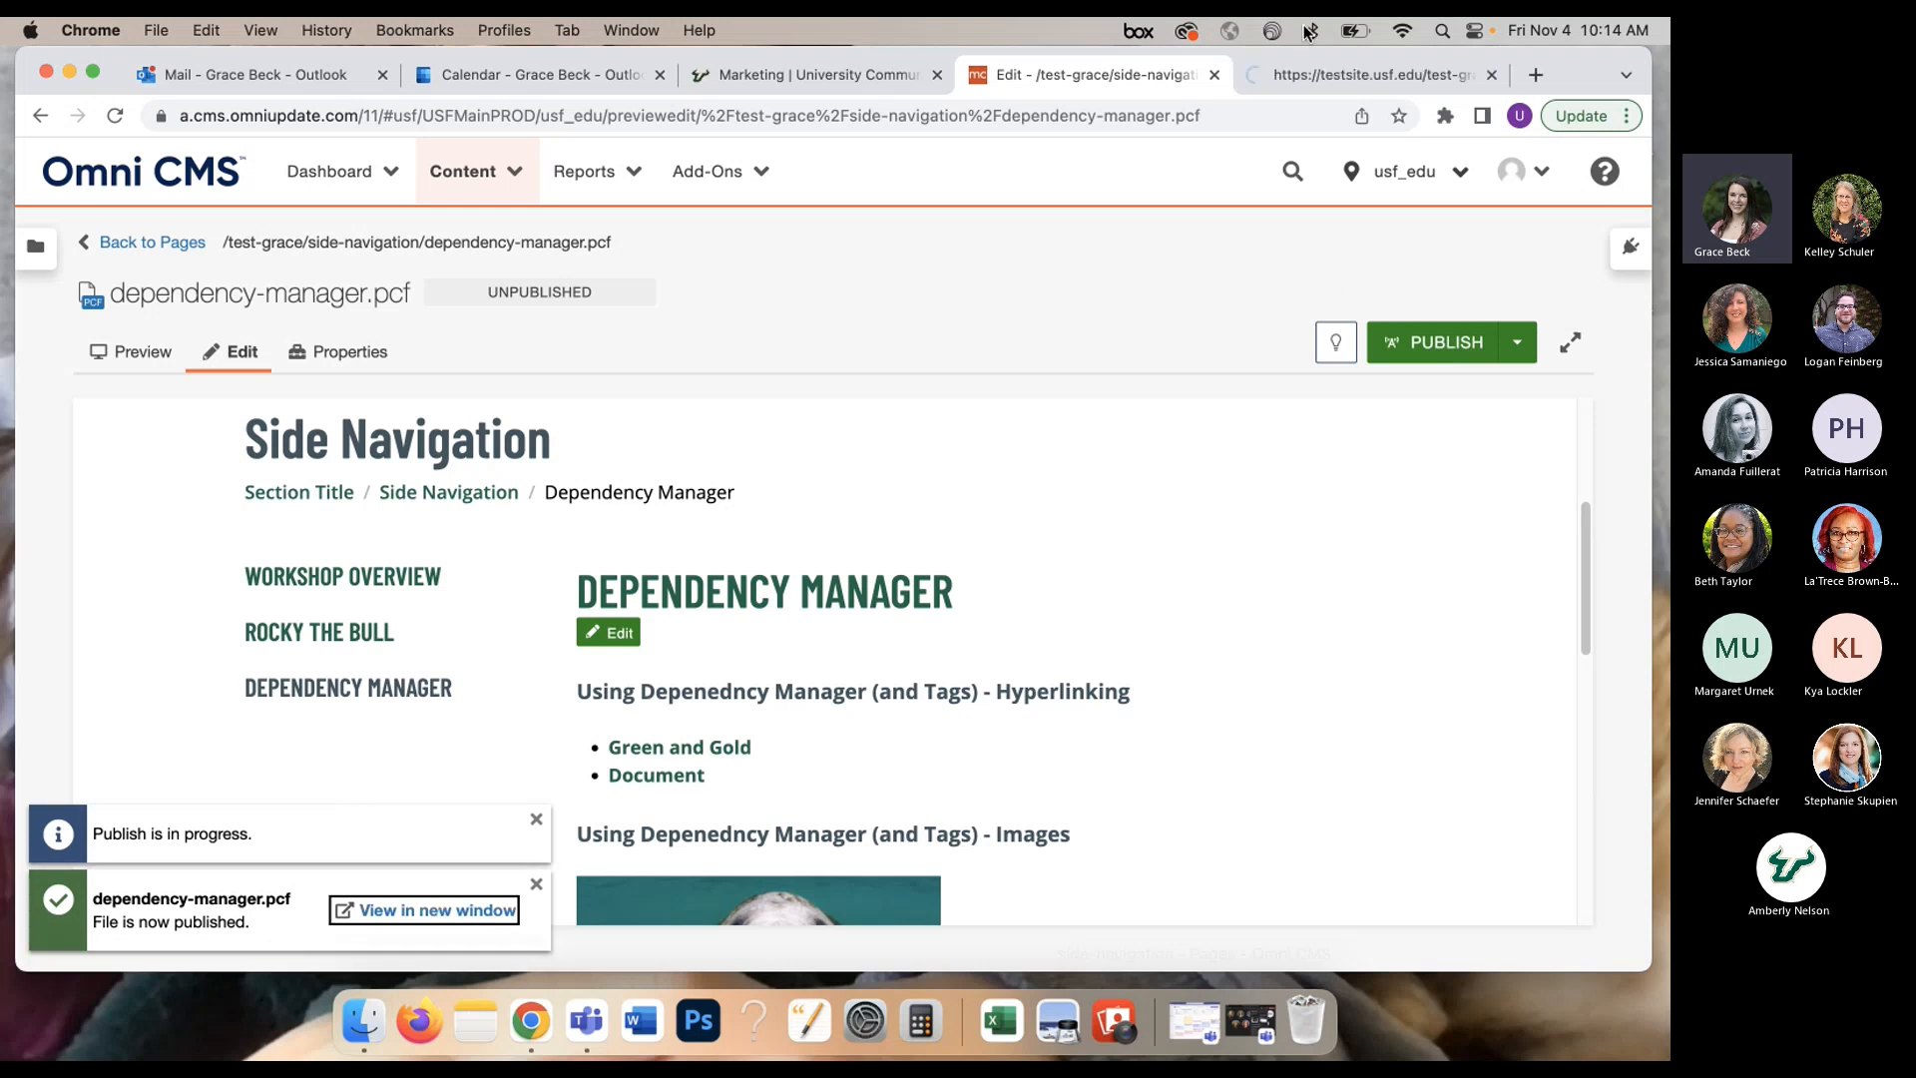
click(1281, 74)
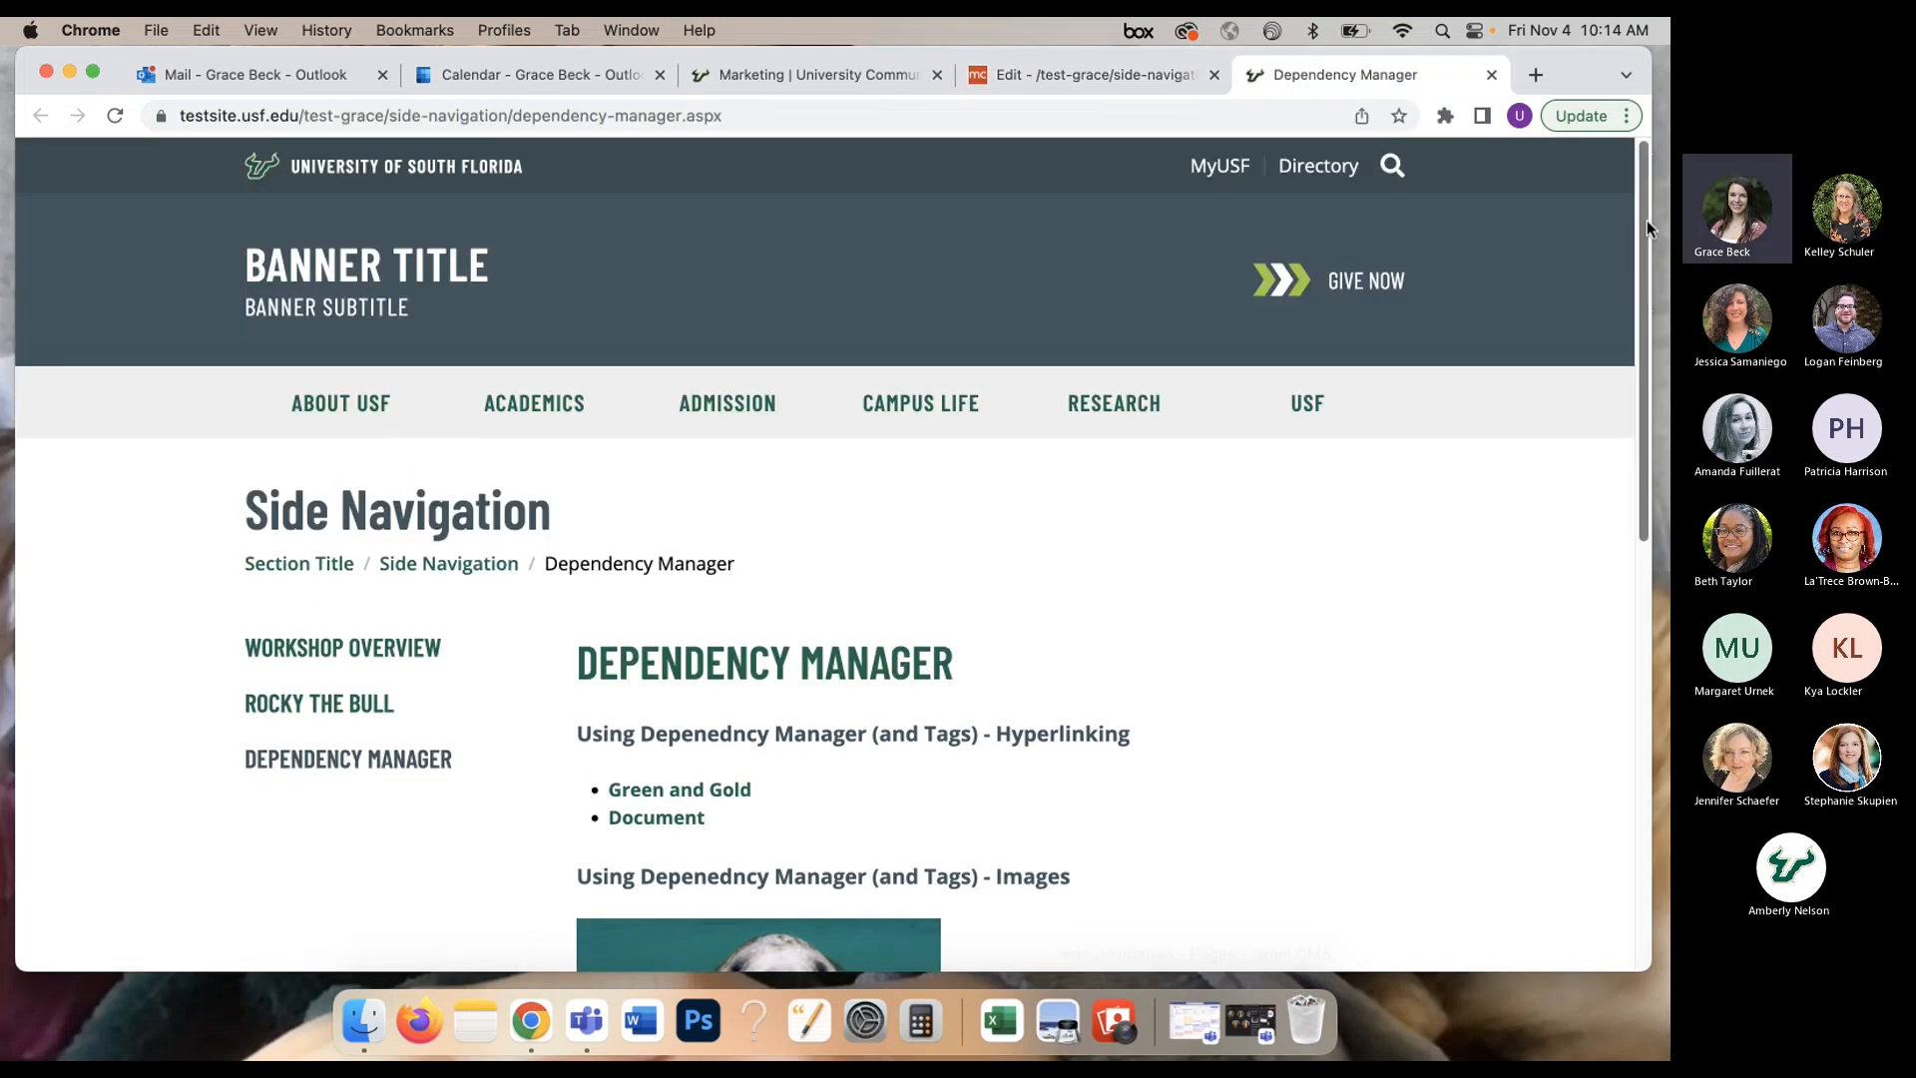
drag(1642, 205, 1604, 385)
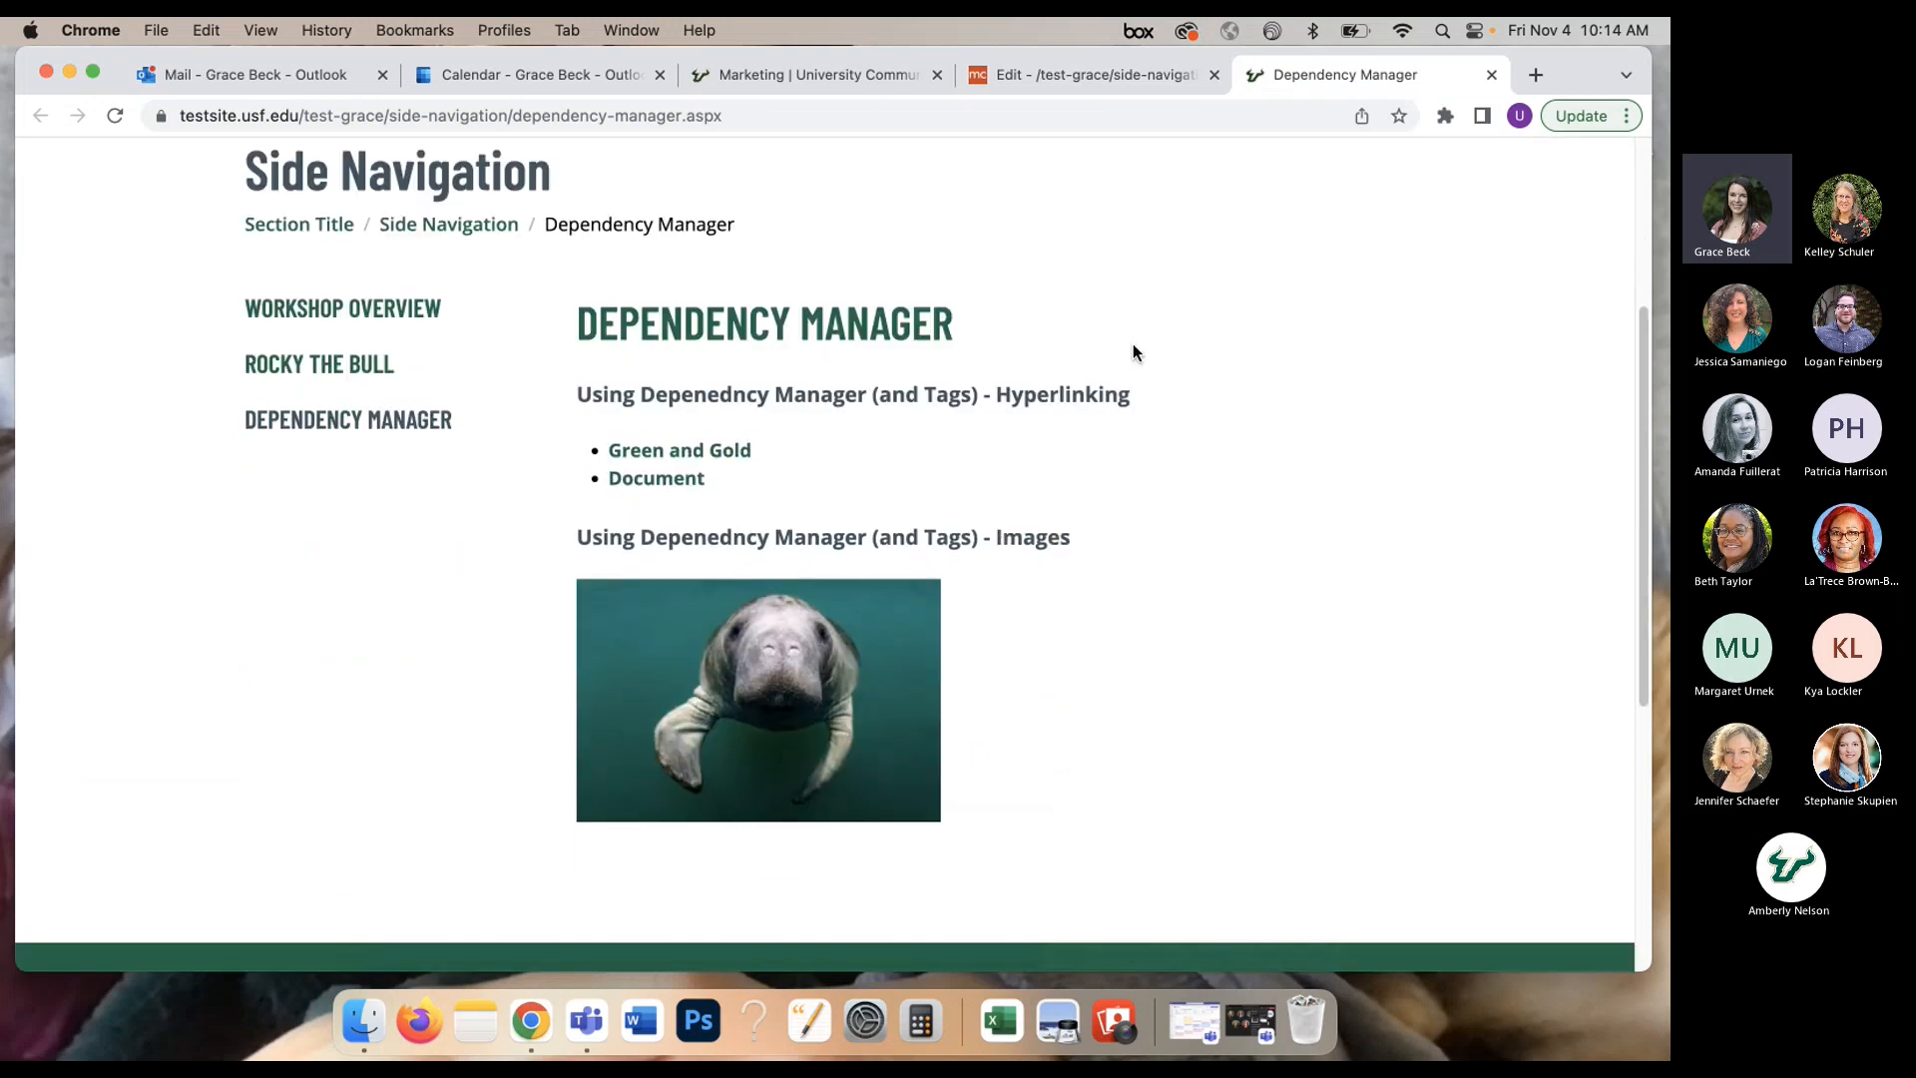
click(686, 481)
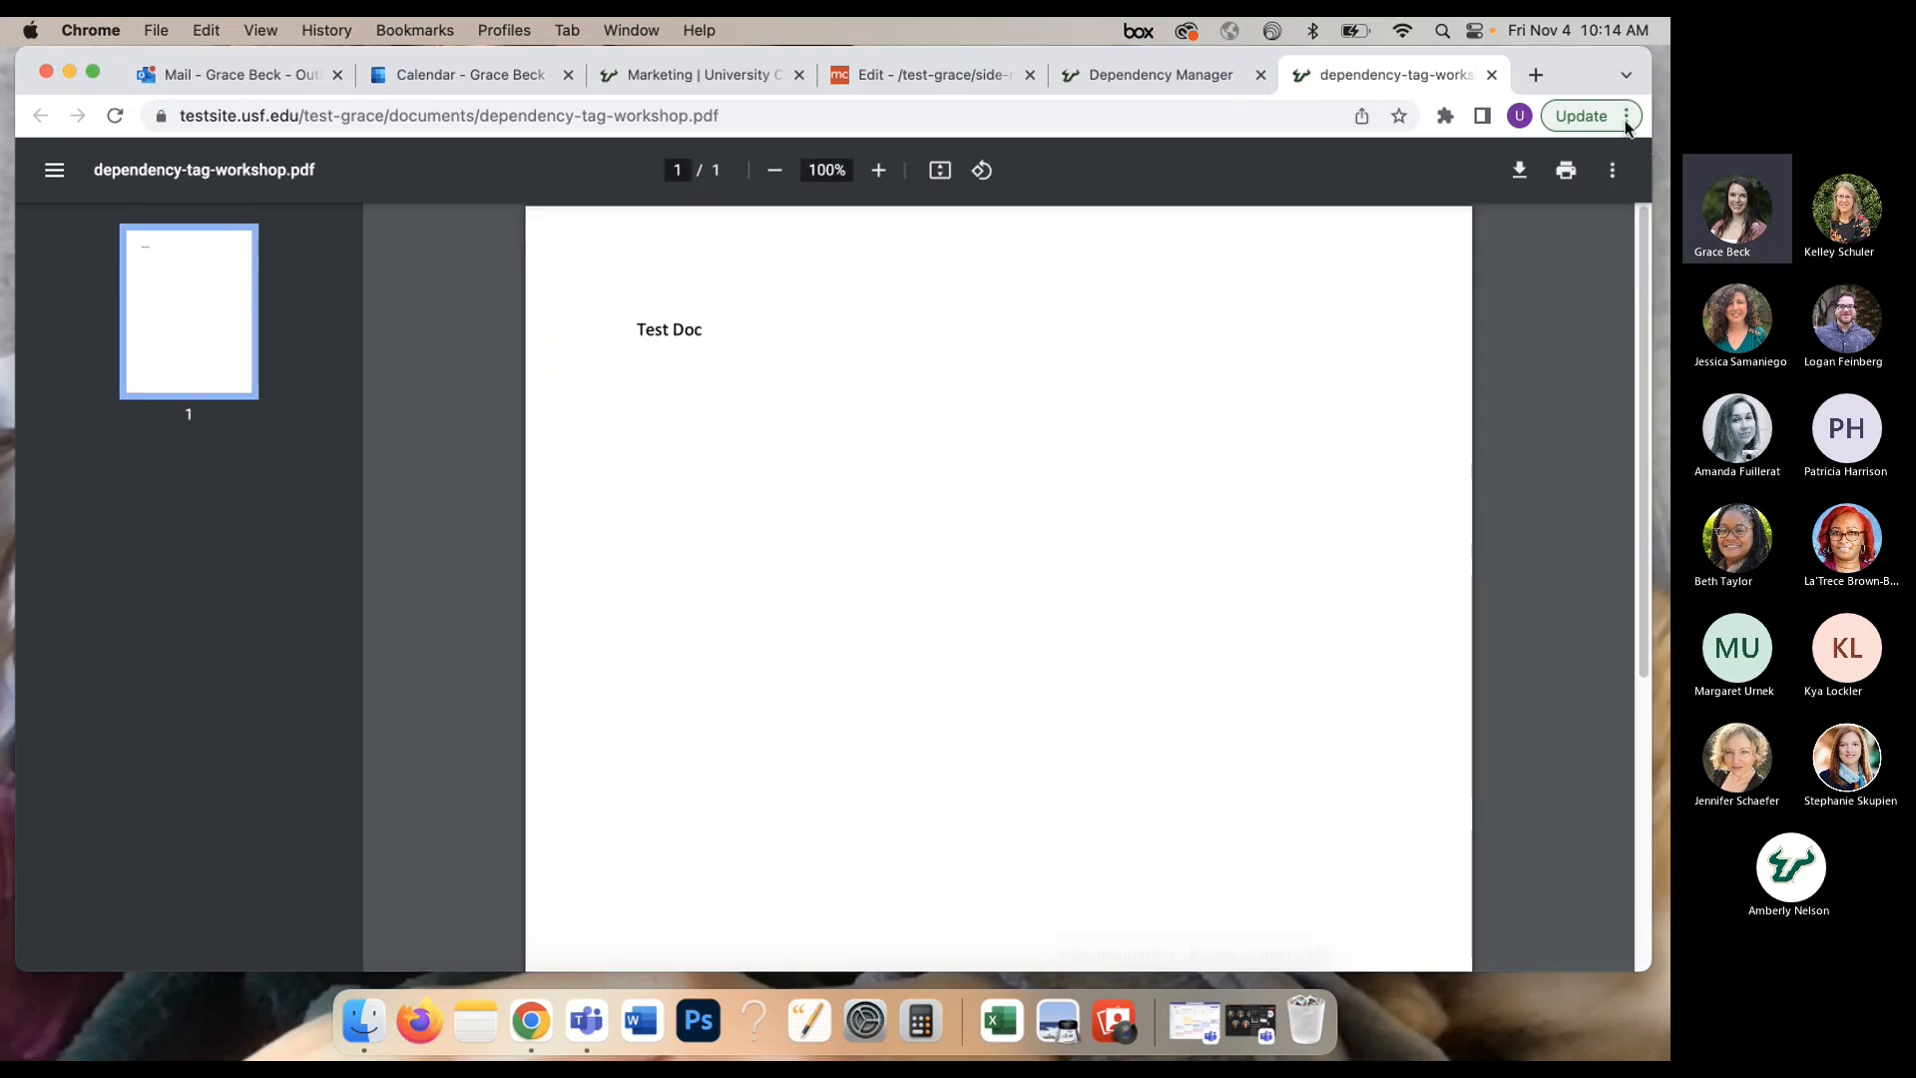
Step: Return to the published Dependency Manager page and check where its Green and Gold link leads, coming back to the page
mouse_move(1588, 80)
mouse_down()
mouse_move(1590, 161)
mouse_move(1568, 73)
mouse_up()
click(1184, 157)
click(723, 480)
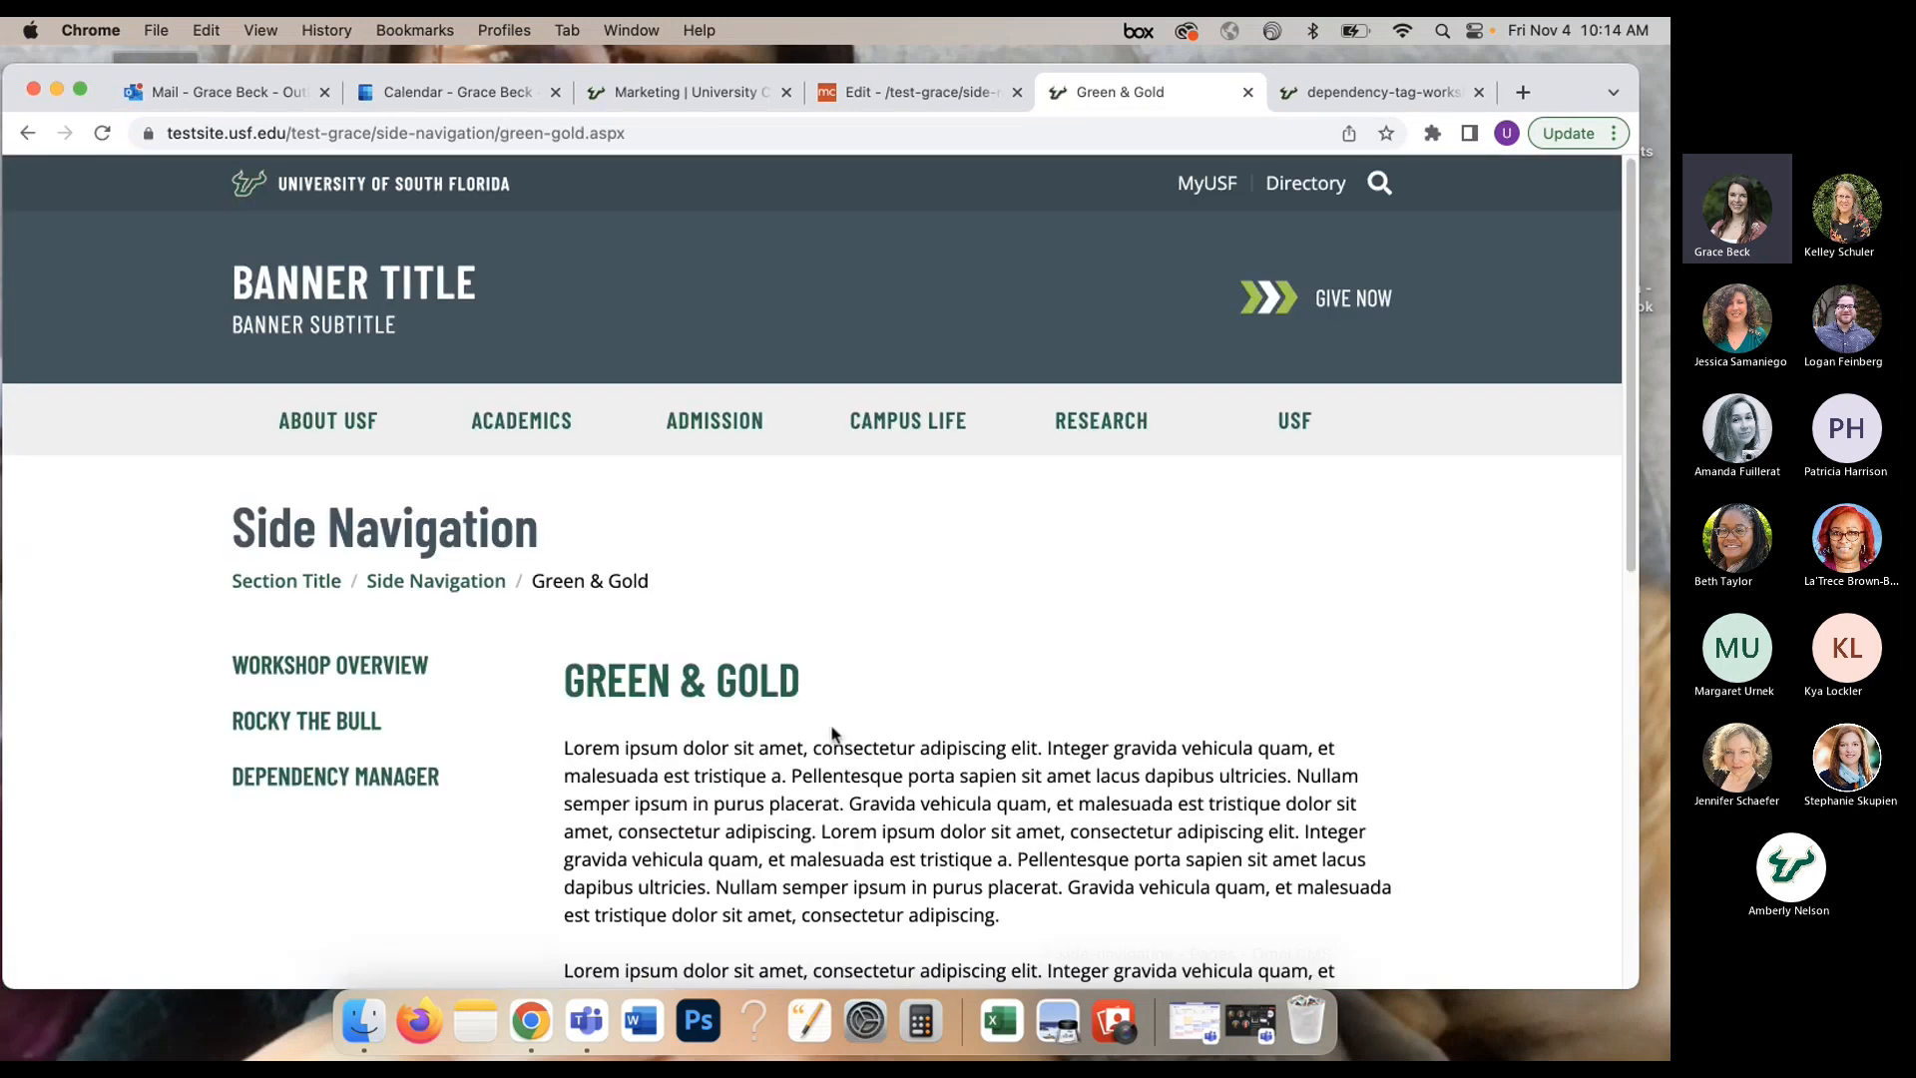
click(28, 133)
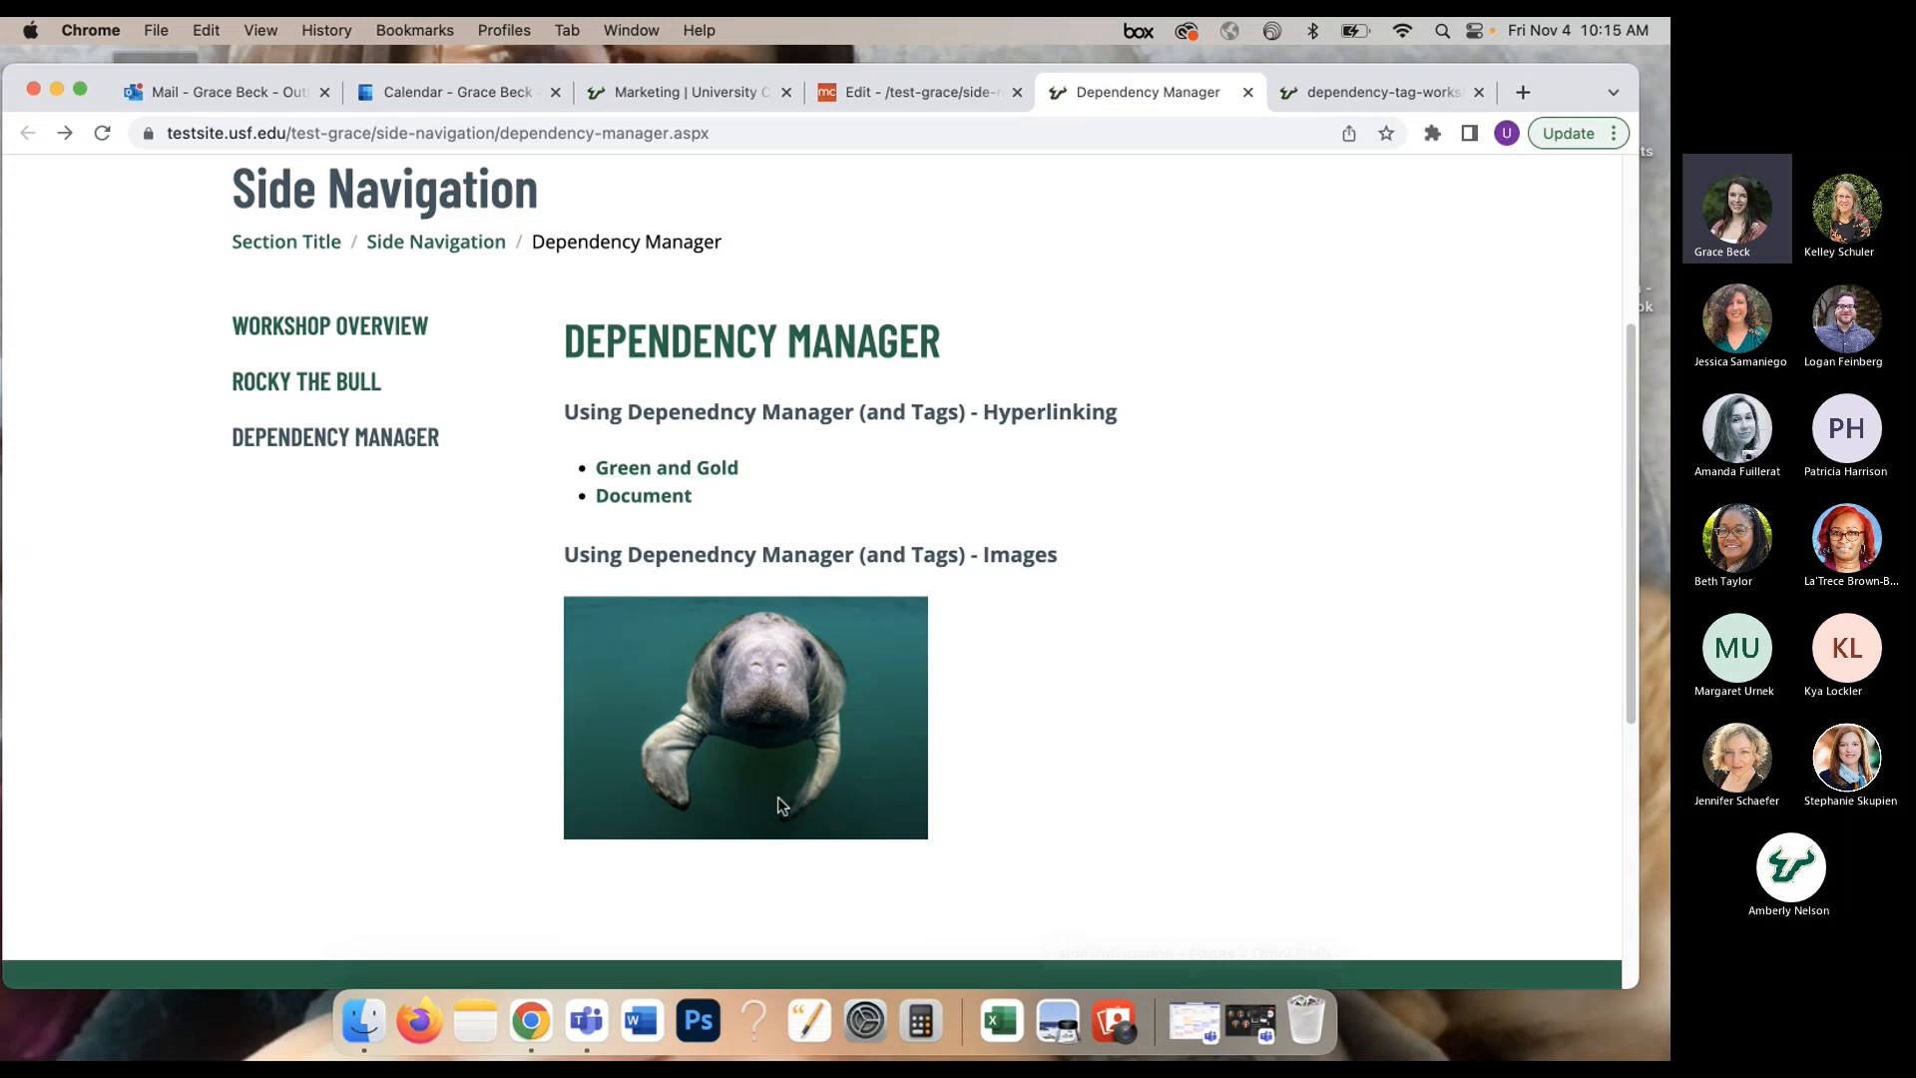
Step: Highlight the testsite subdomain and the remaining path in the published Dependency Manager page's address
drag(1562, 85, 1566, 125)
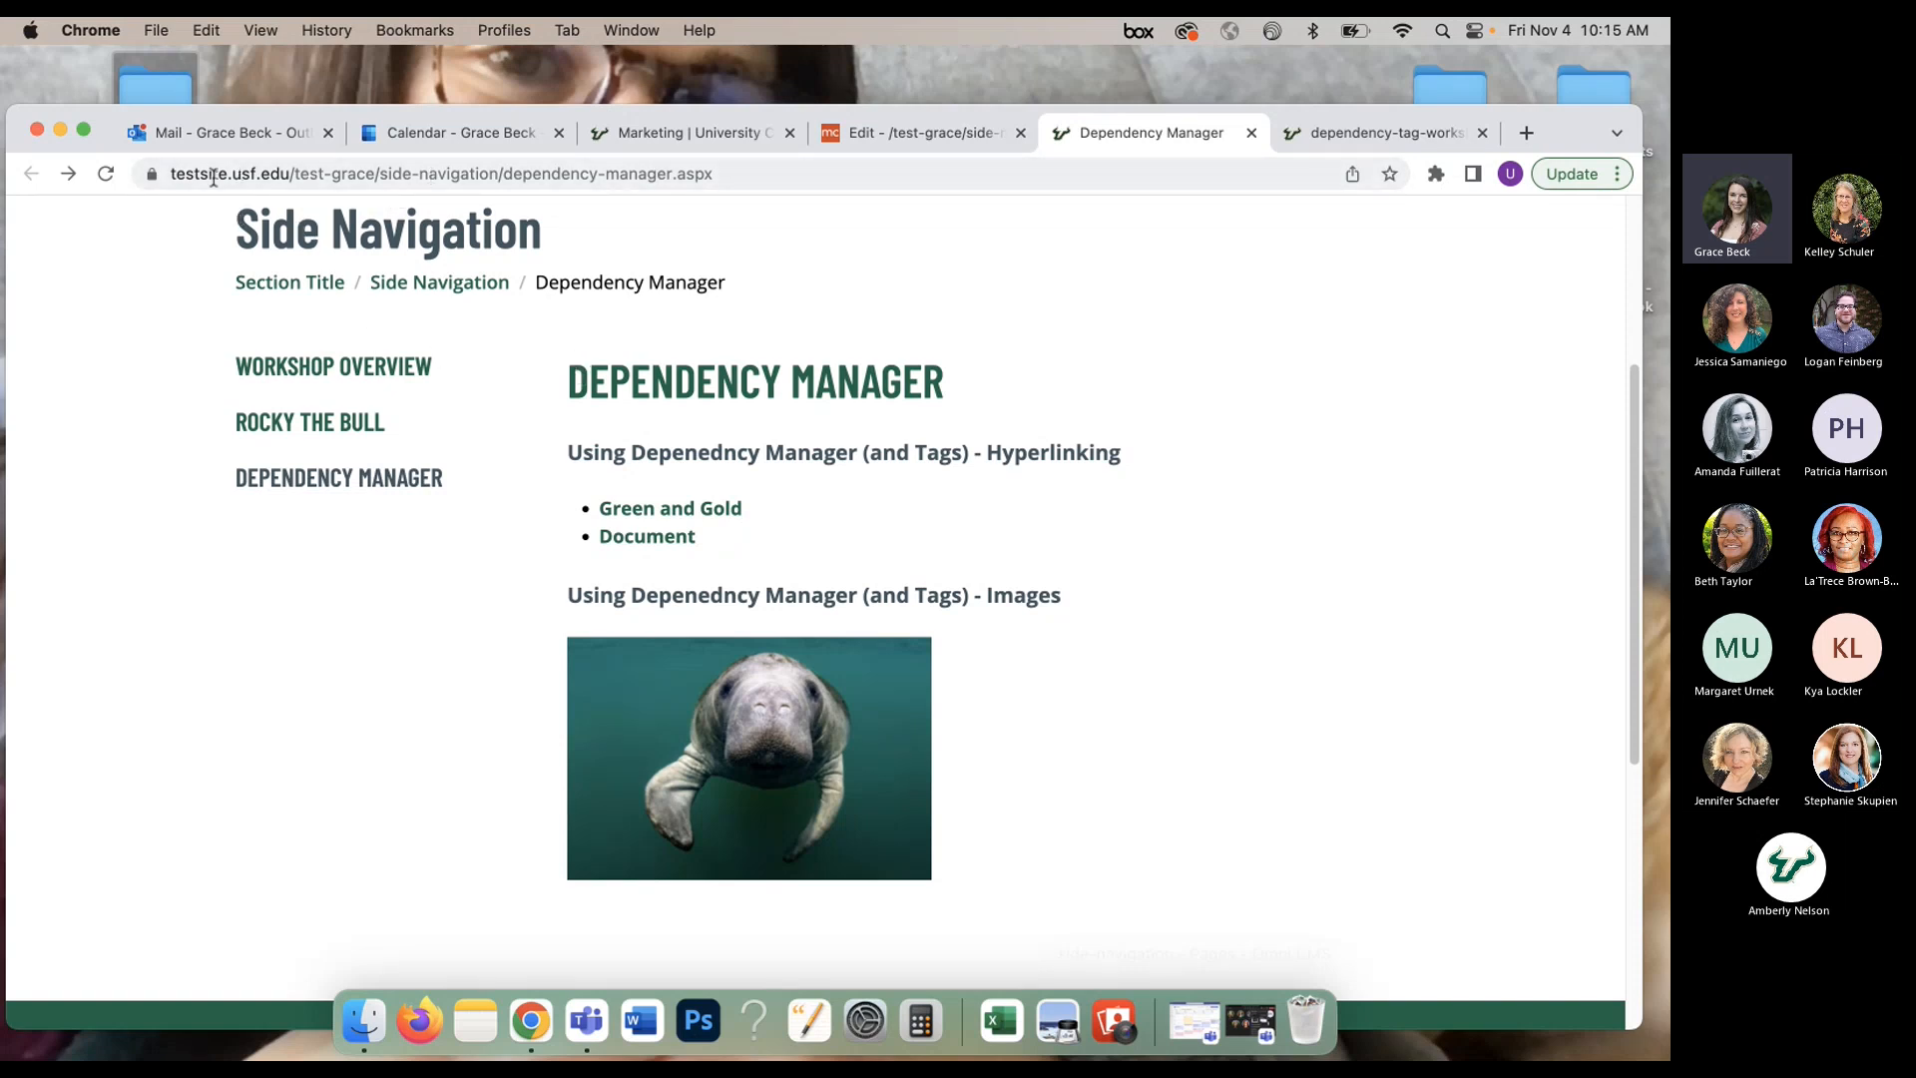
drag(234, 176, 151, 172)
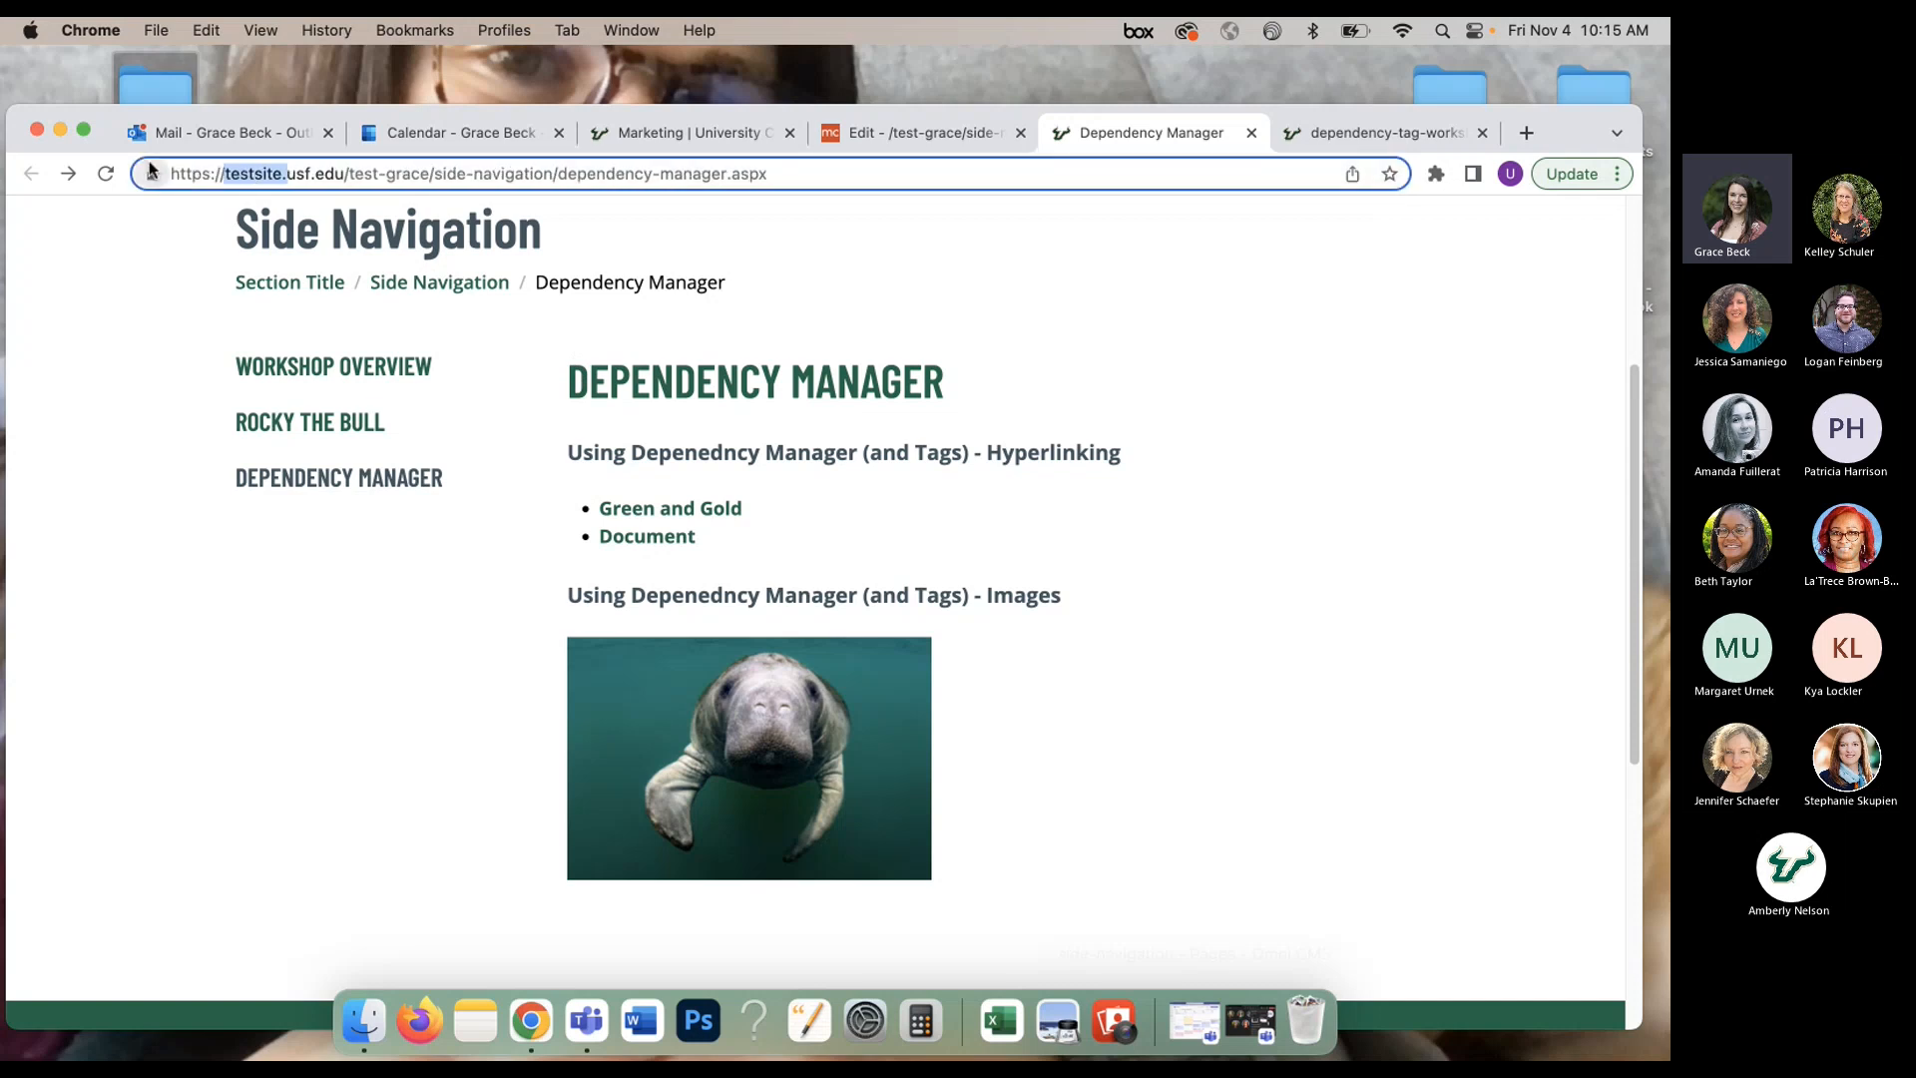
click(291, 173)
drag(288, 173, 808, 175)
click(808, 174)
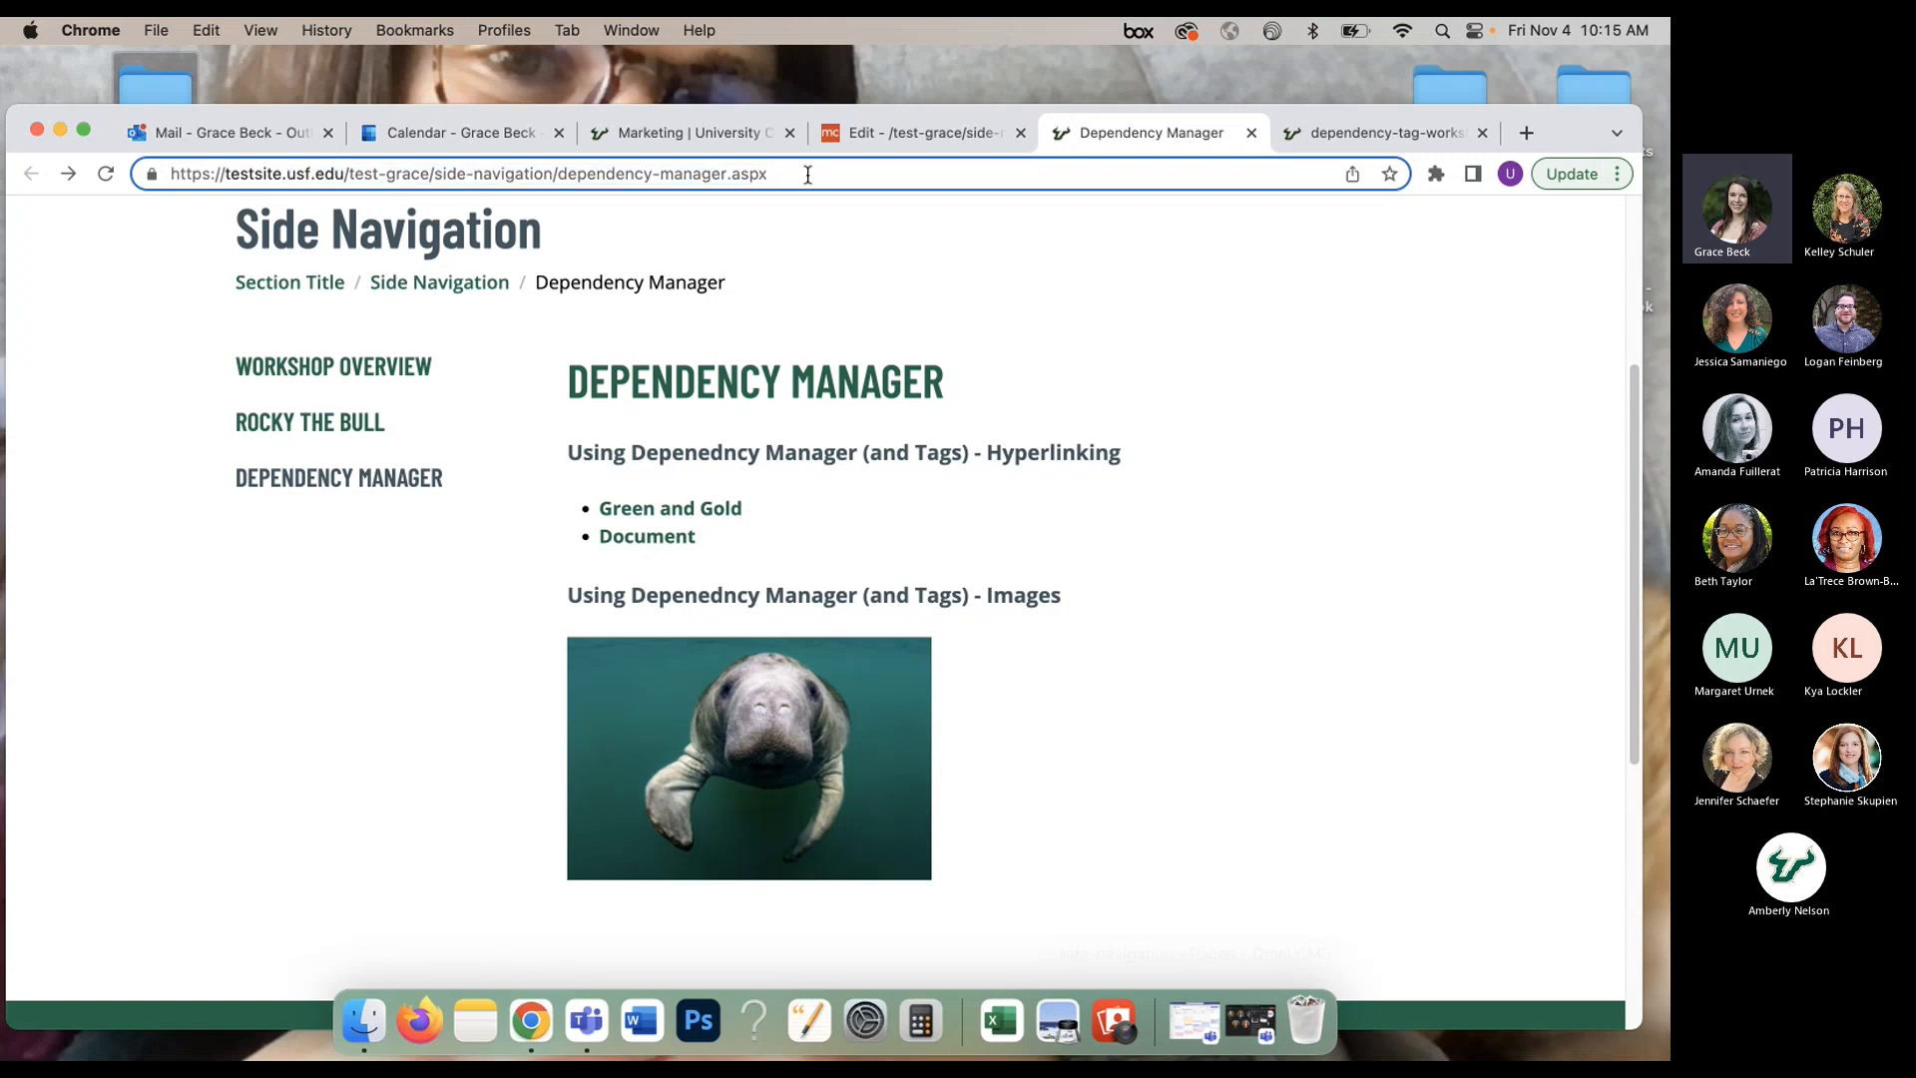
Step: Return to dependency-manager.pcf in Omni CMS and go back to the side-navigation folder's page list
click(980, 135)
drag(1579, 115, 1579, 48)
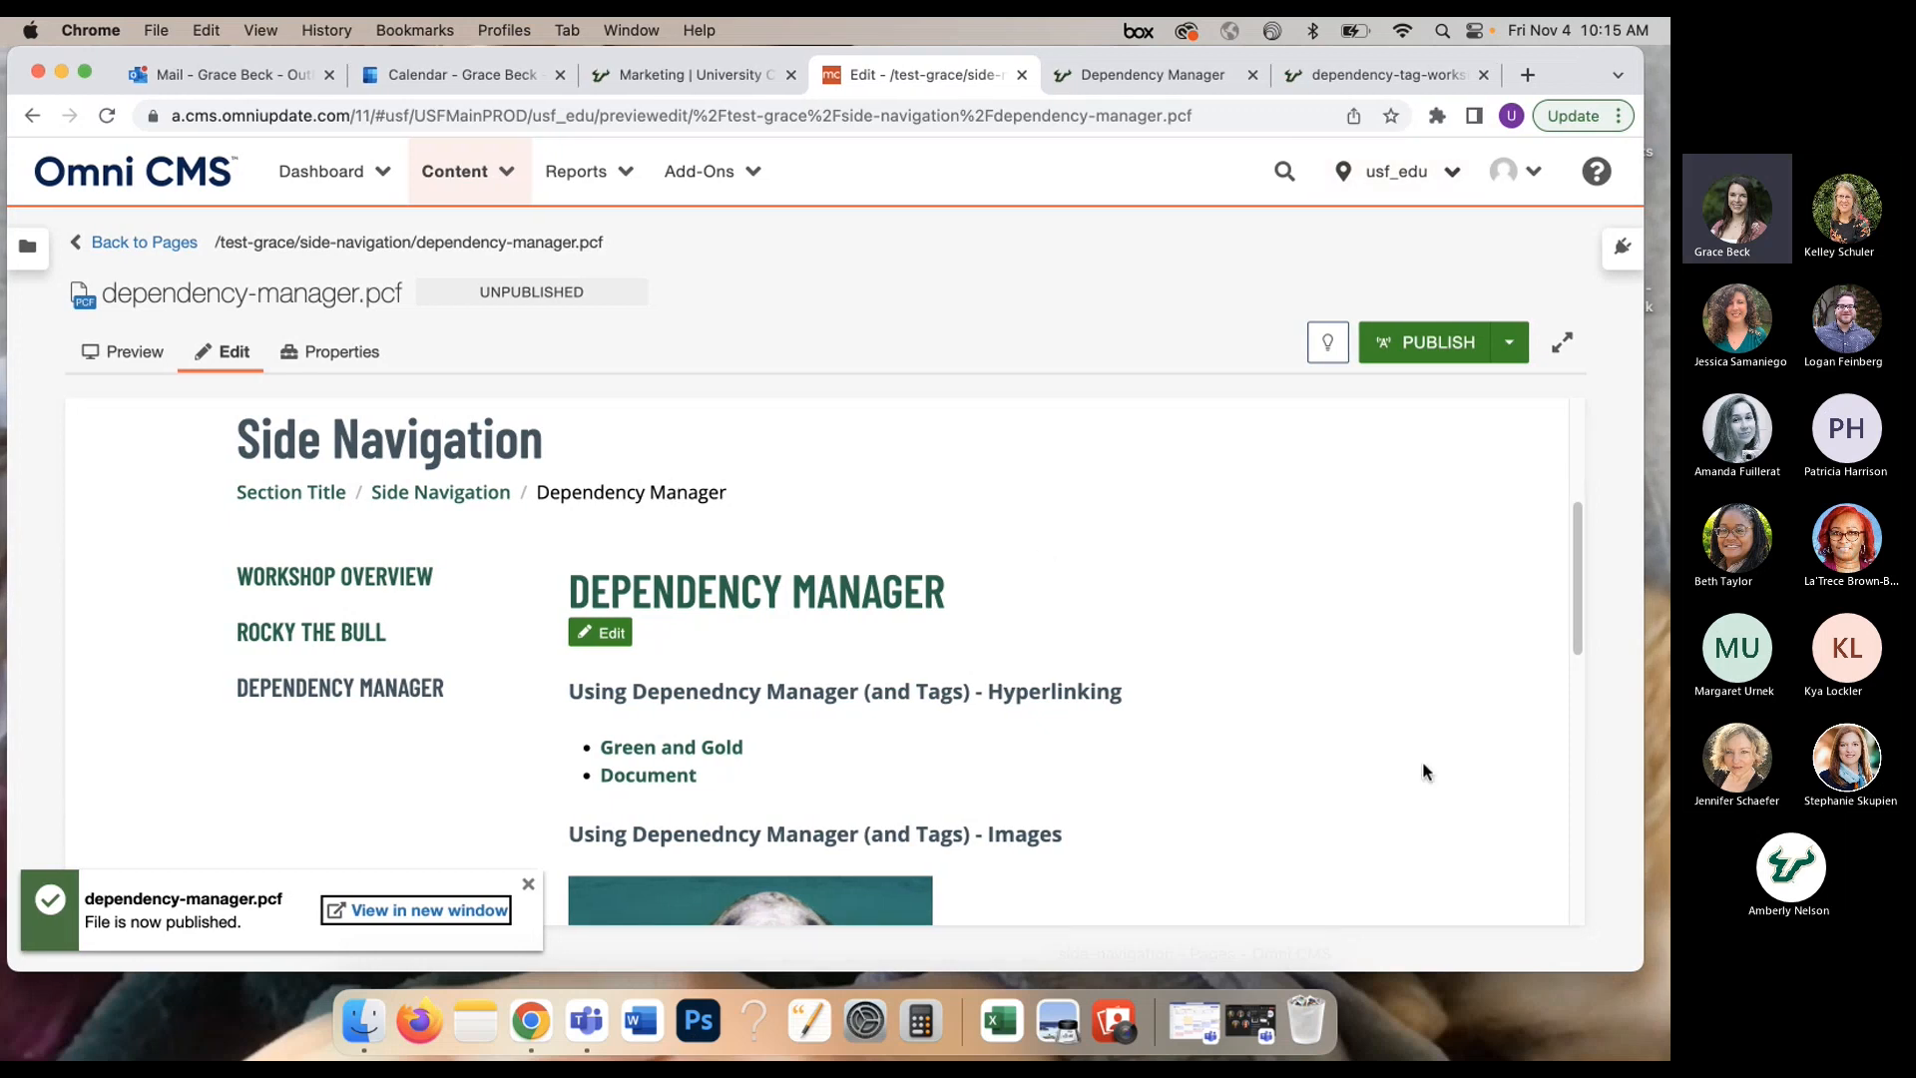
drag(1572, 67, 1579, 67)
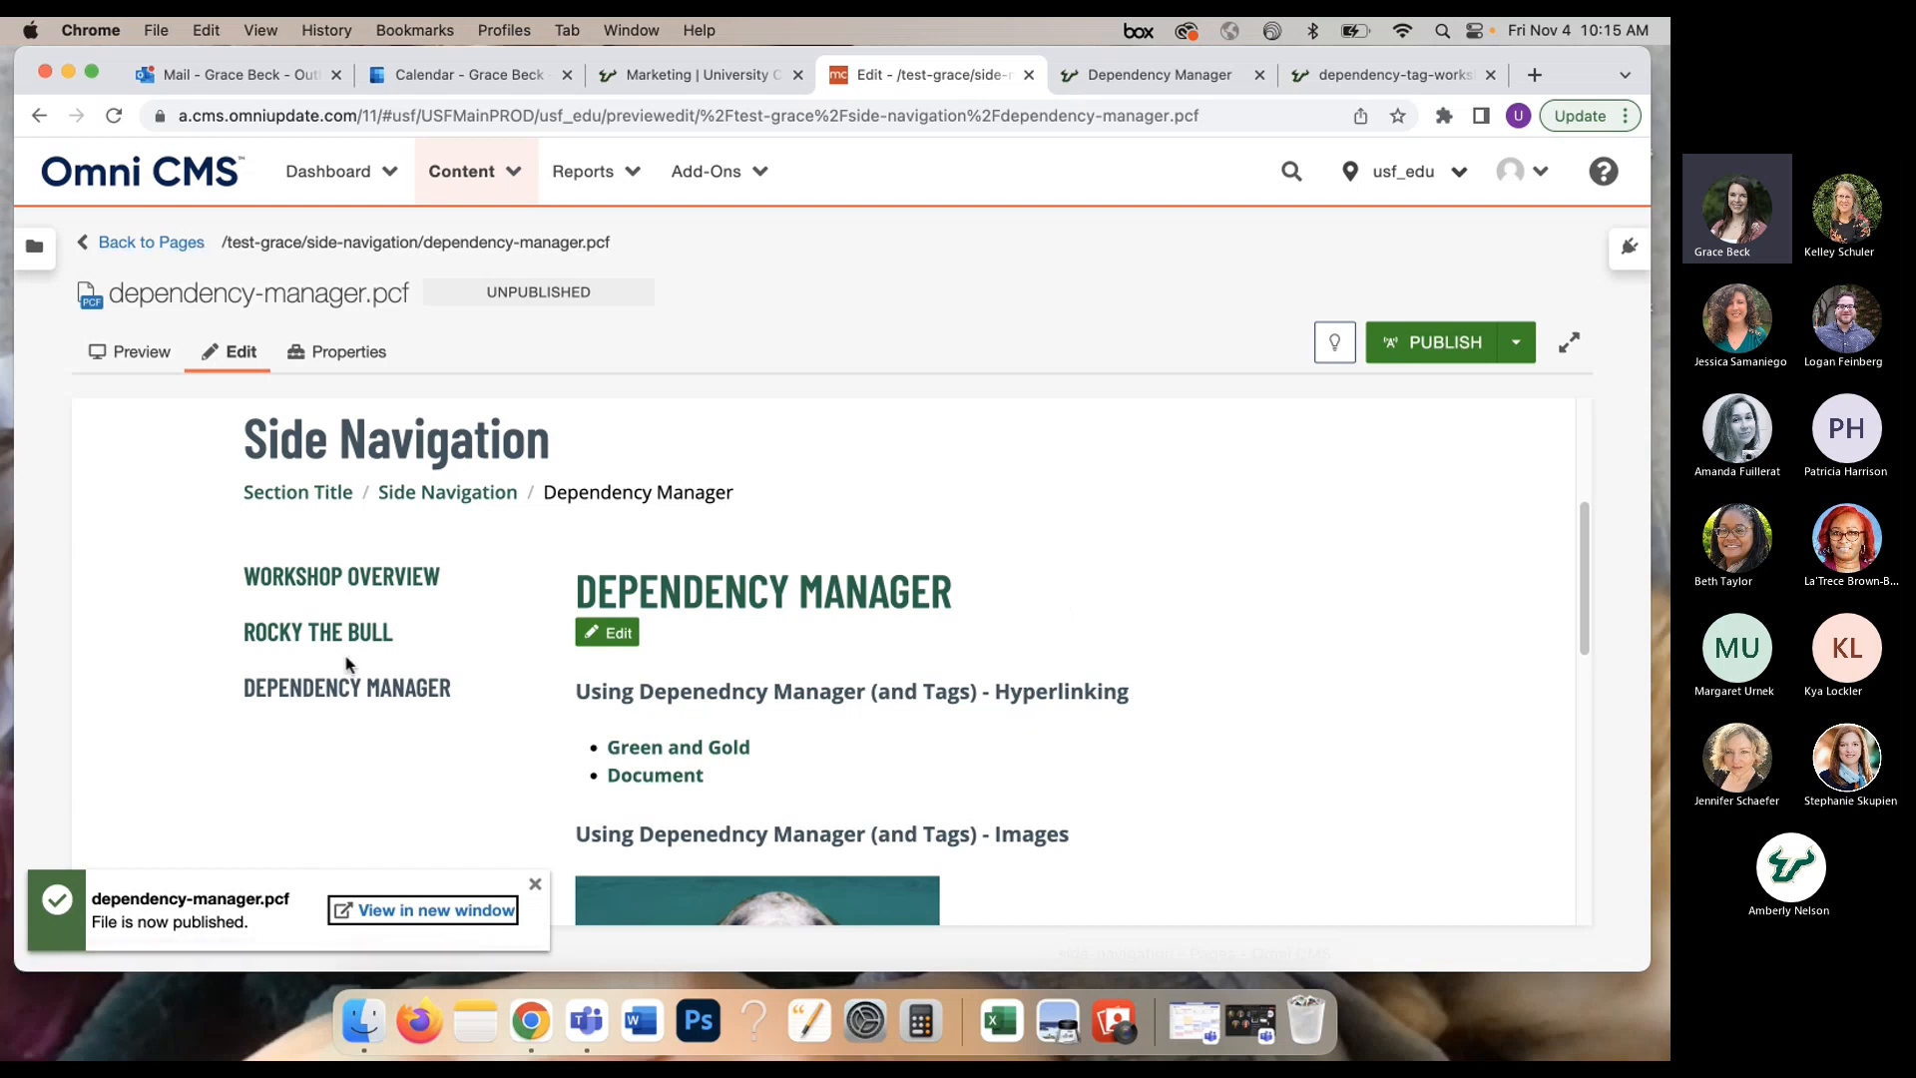
click(150, 242)
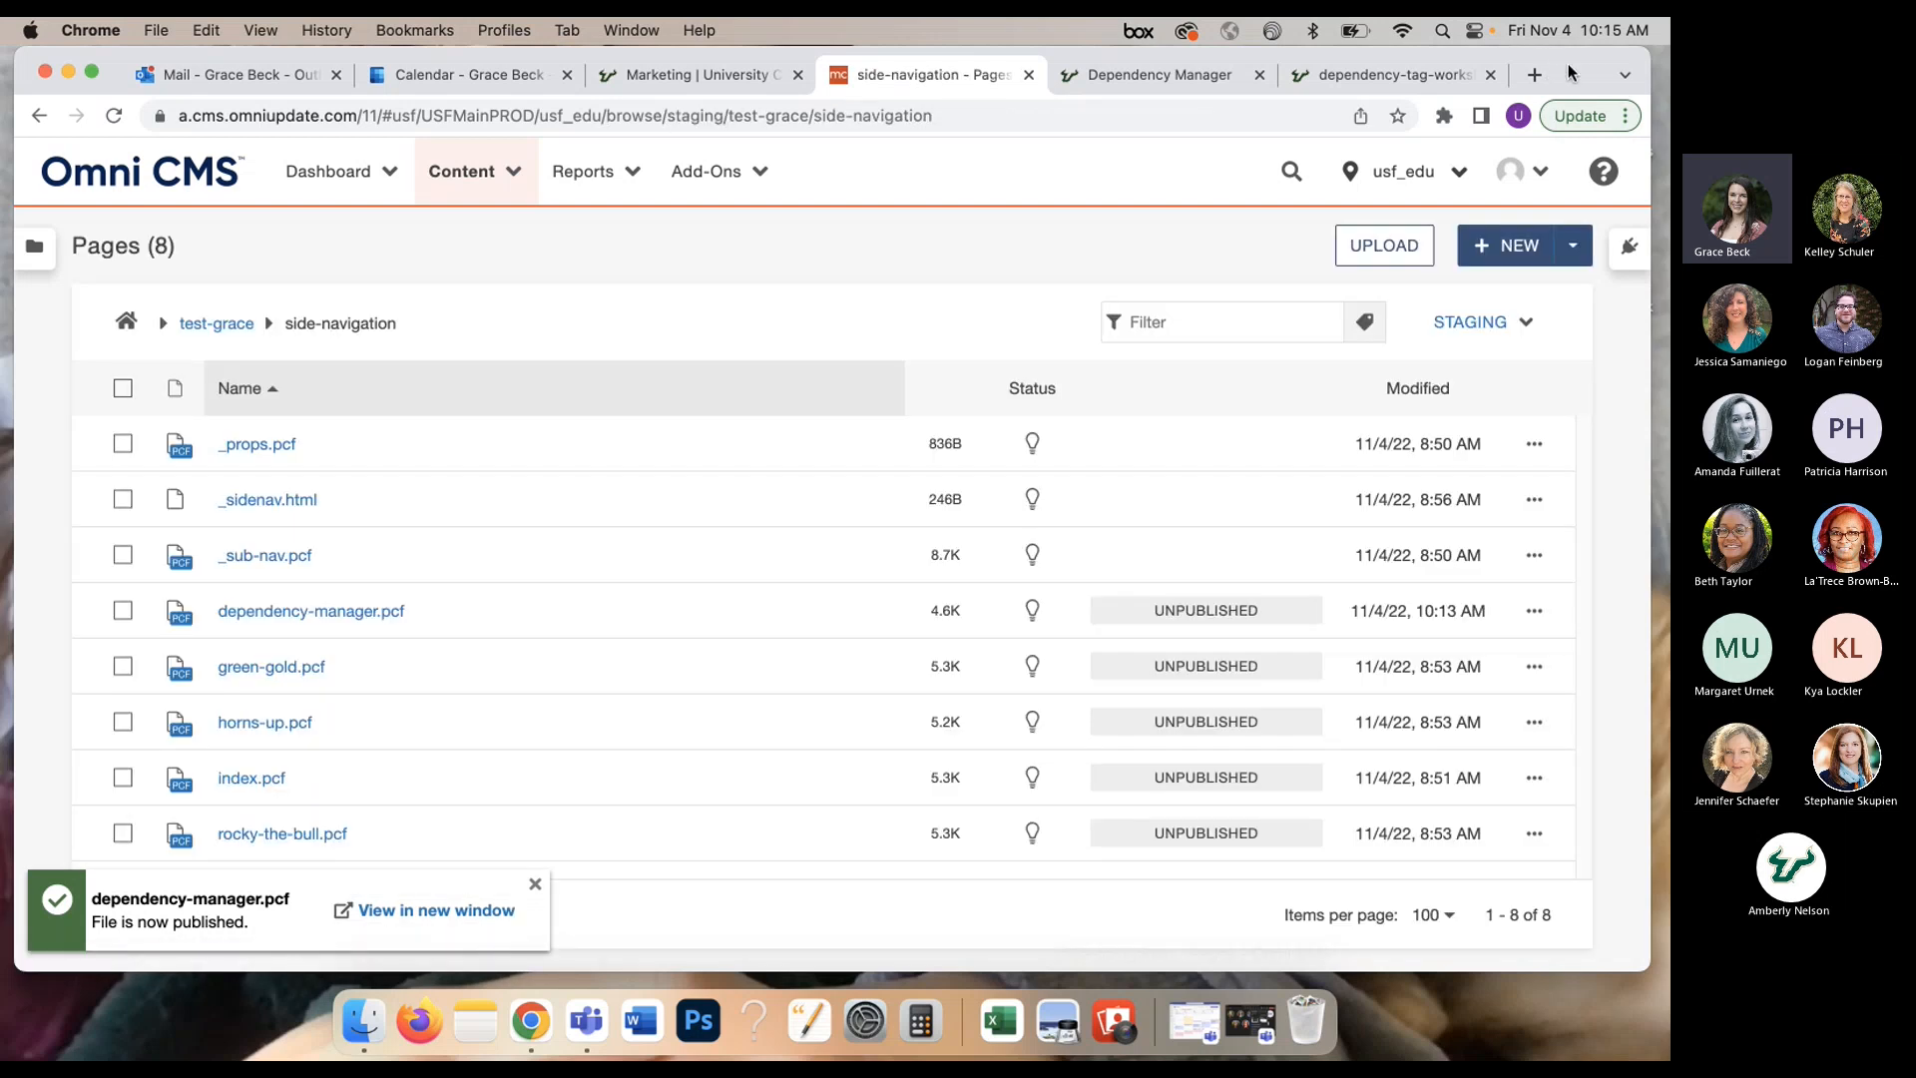
Step: On the University Communications and Marketing site, compare the side navigation of the About page and the Marketing Overview page
mouse_move(1566, 63)
mouse_down()
mouse_move(1553, 119)
mouse_move(1552, 71)
mouse_up()
click(655, 123)
scroll(475, 625, up, 1)
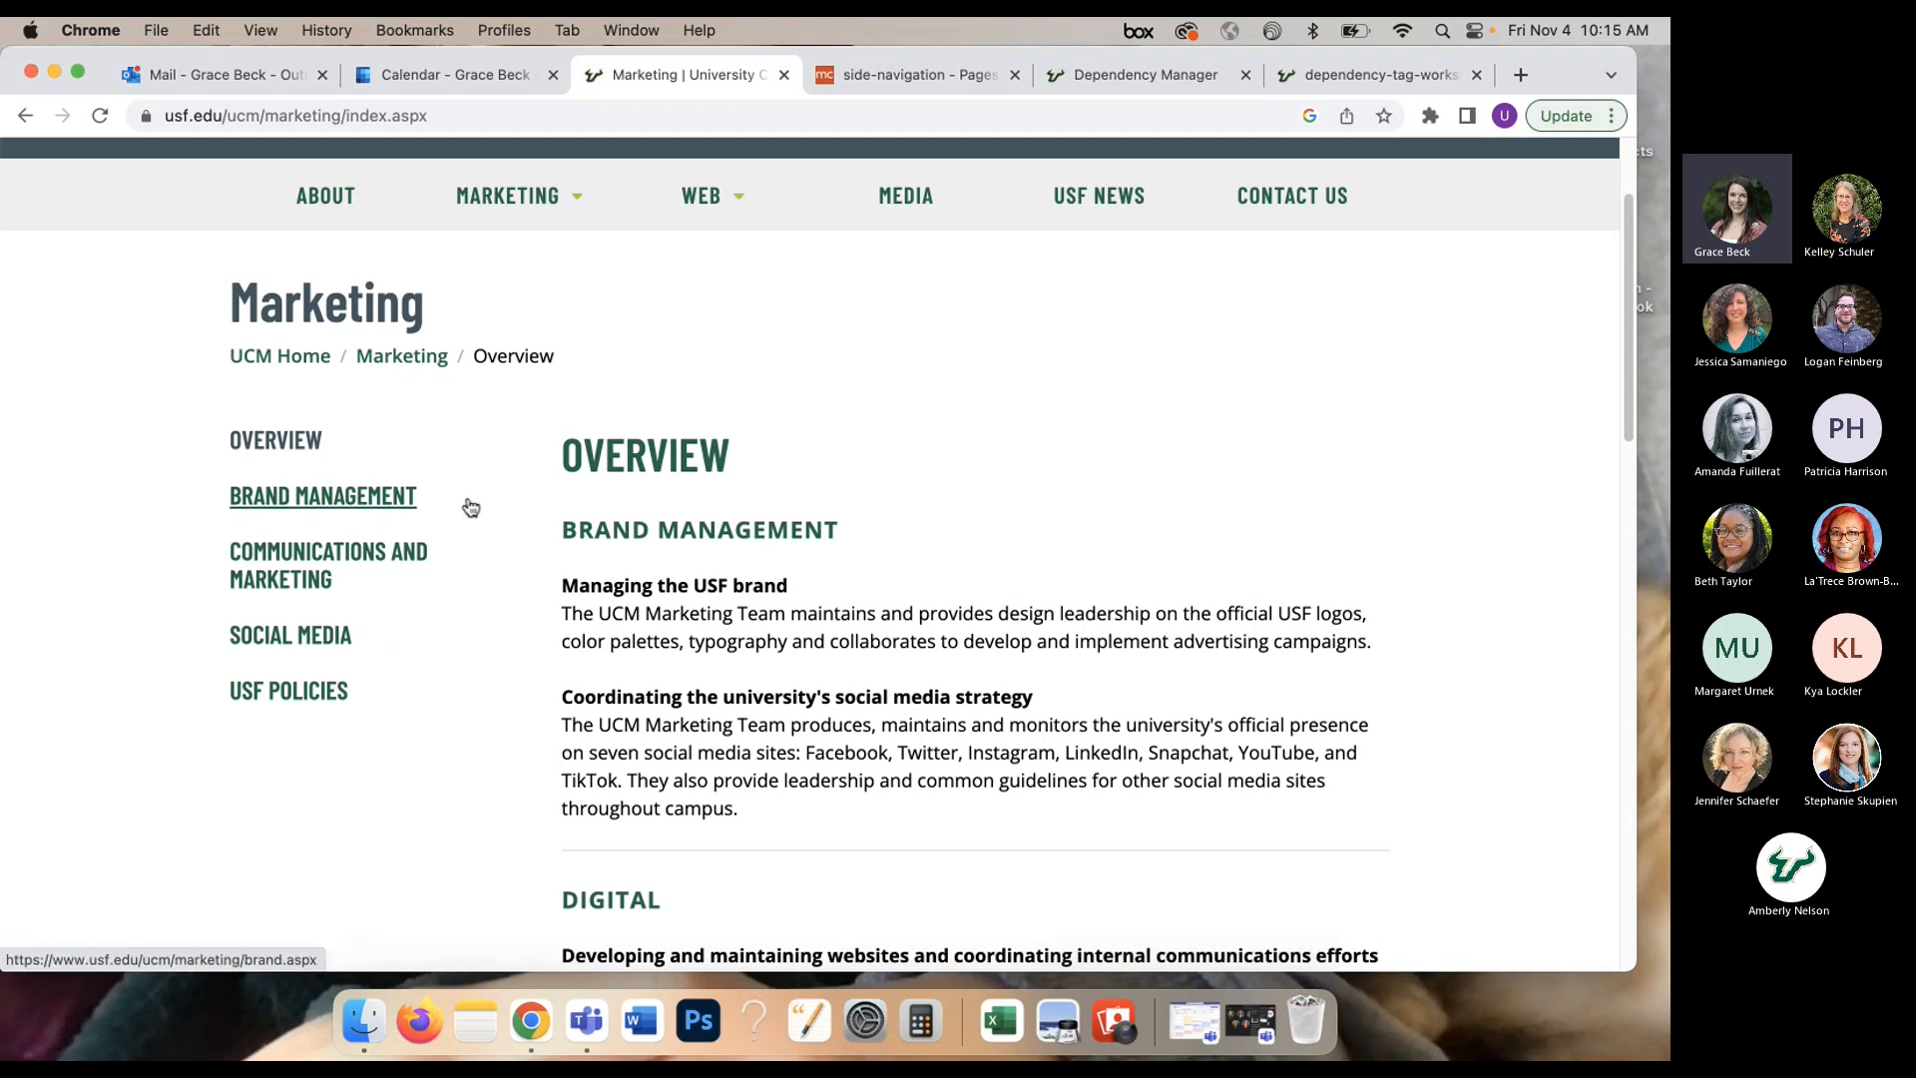
click(340, 200)
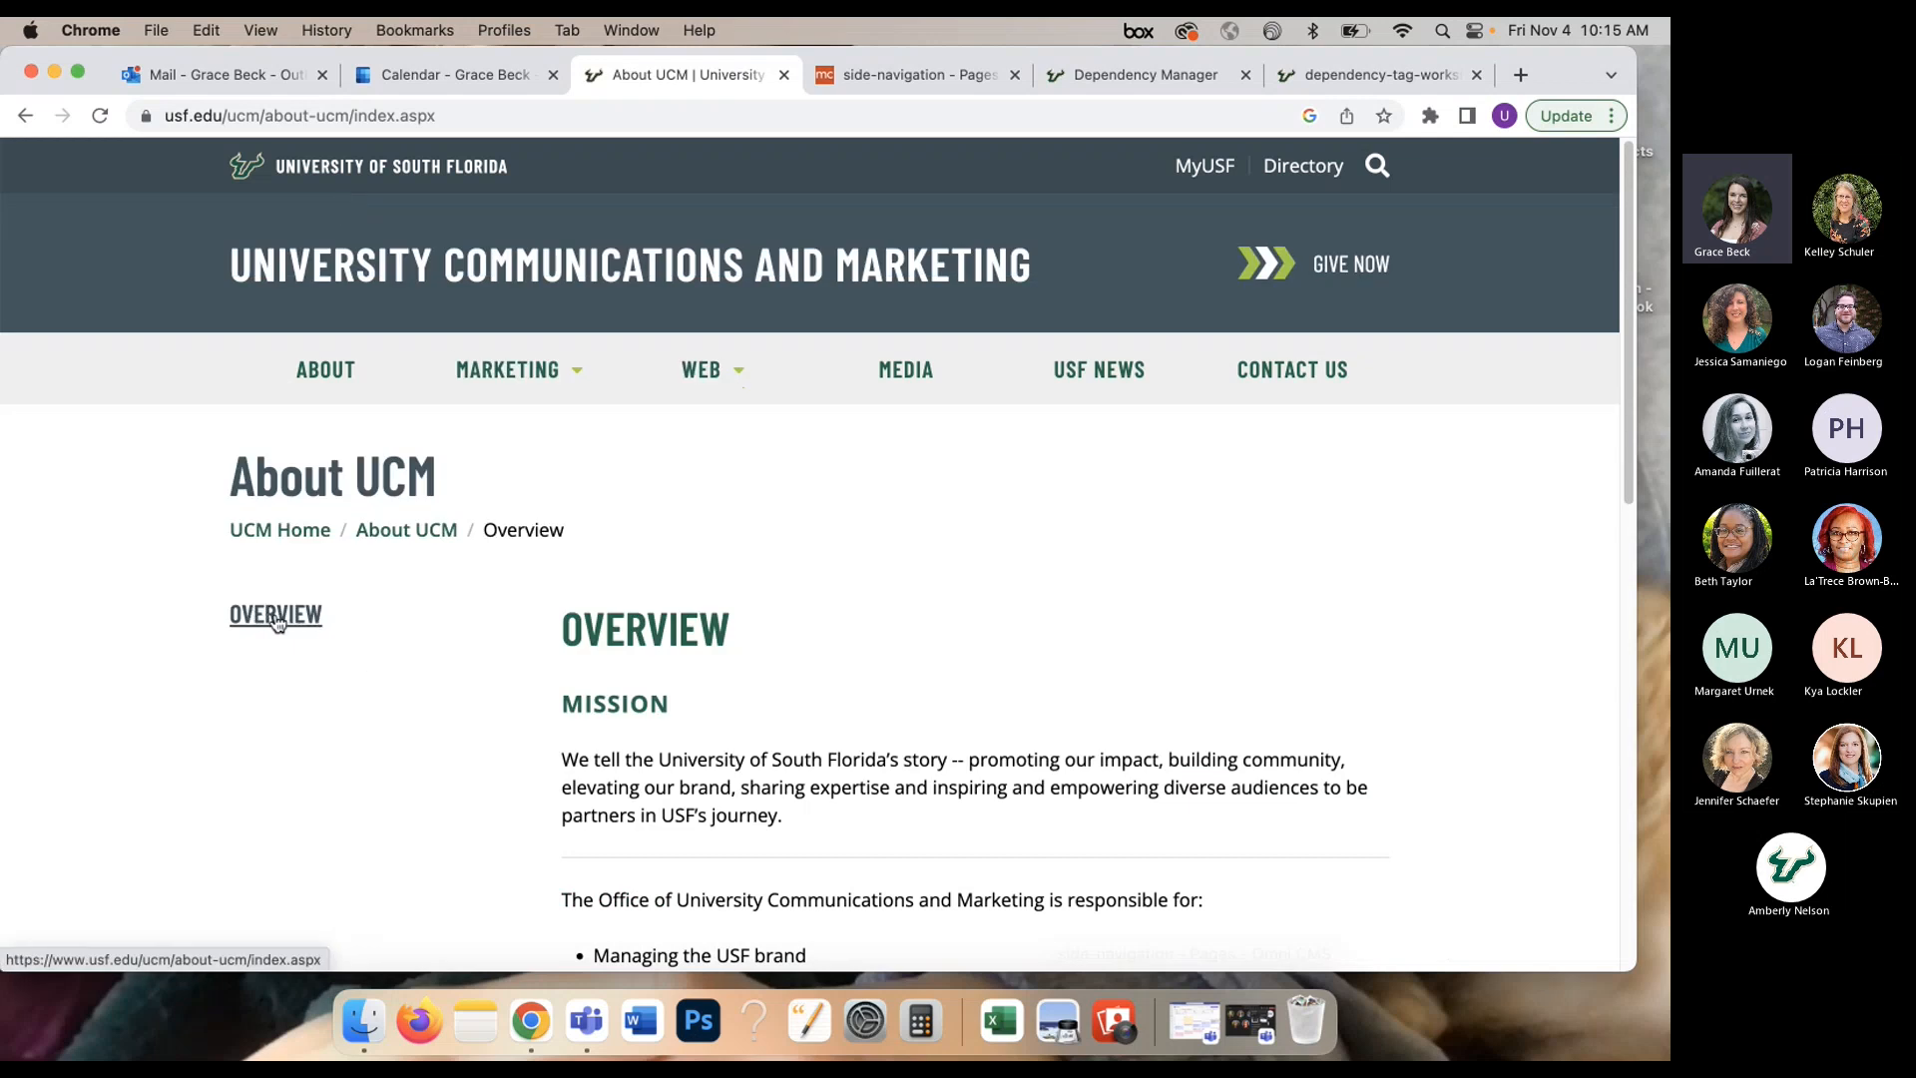
mouse_move(576, 384)
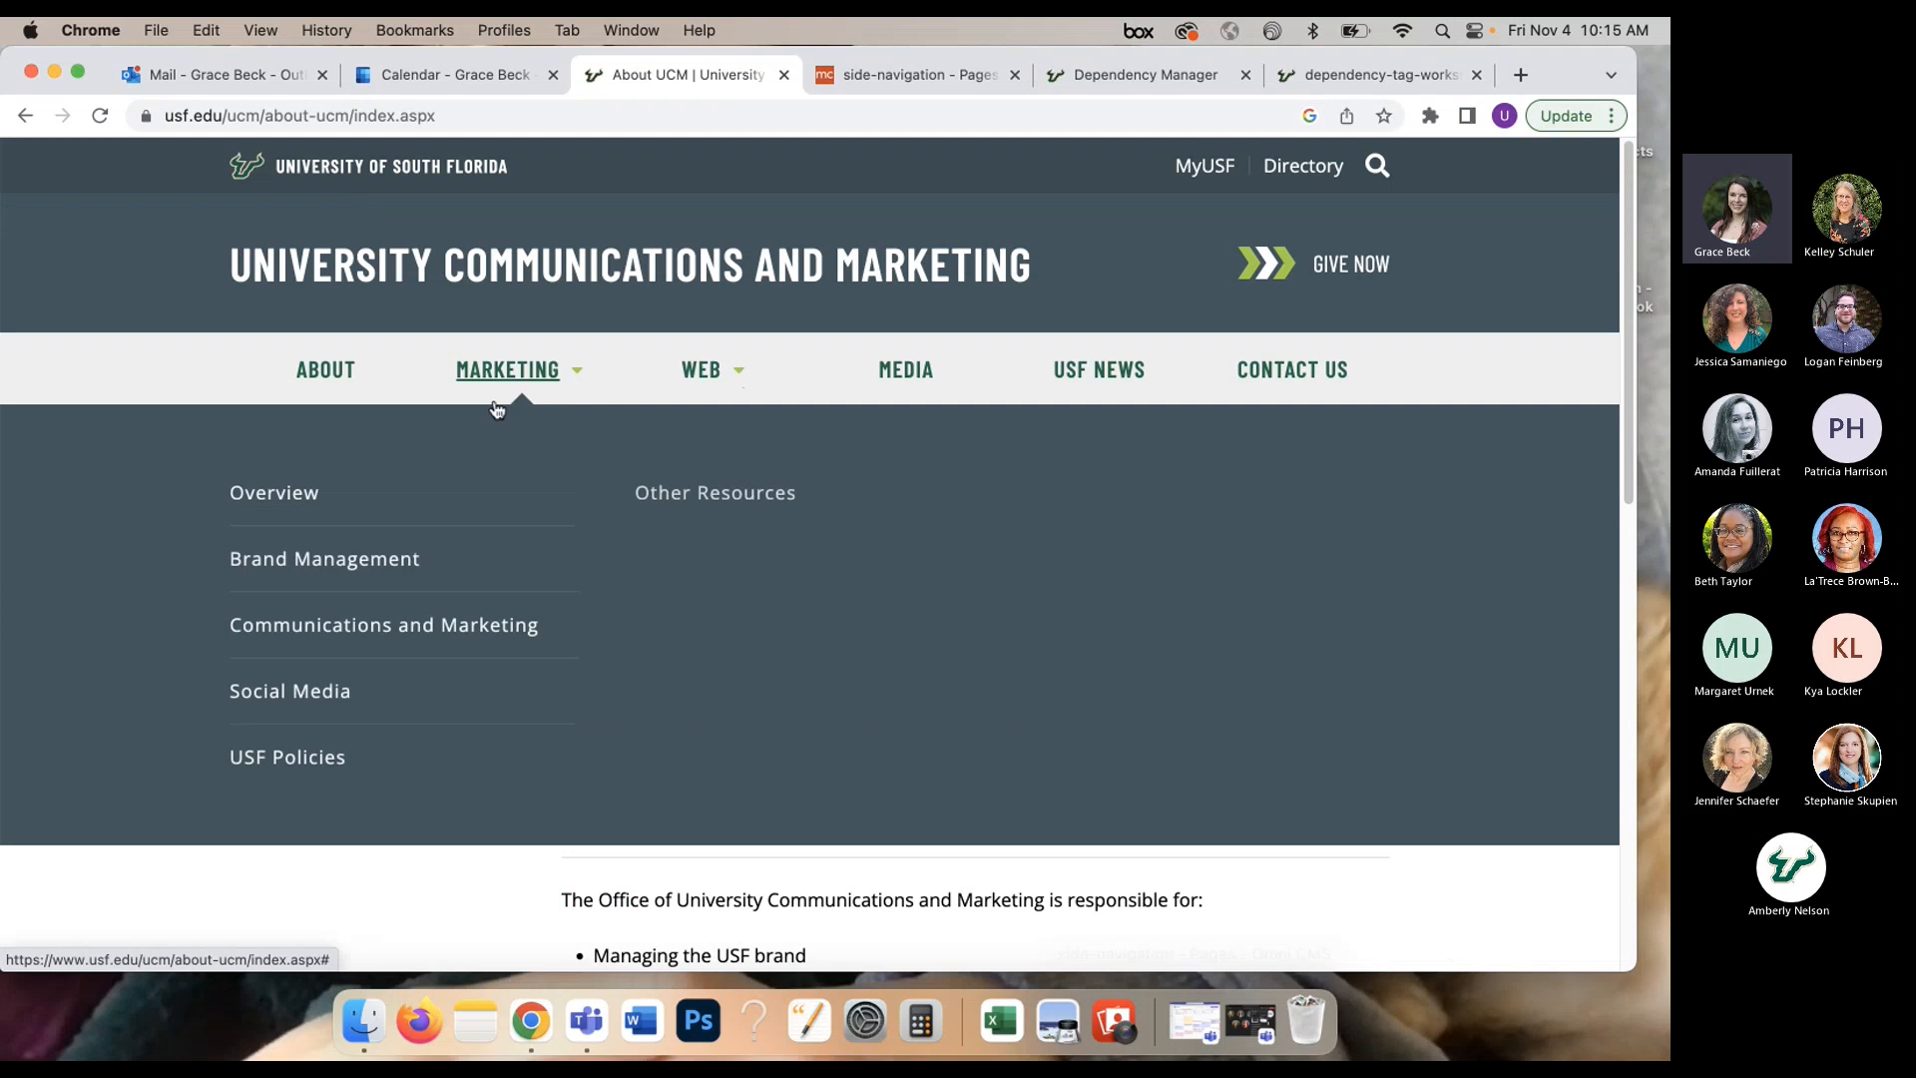
click(299, 489)
scroll(269, 598, down, 1)
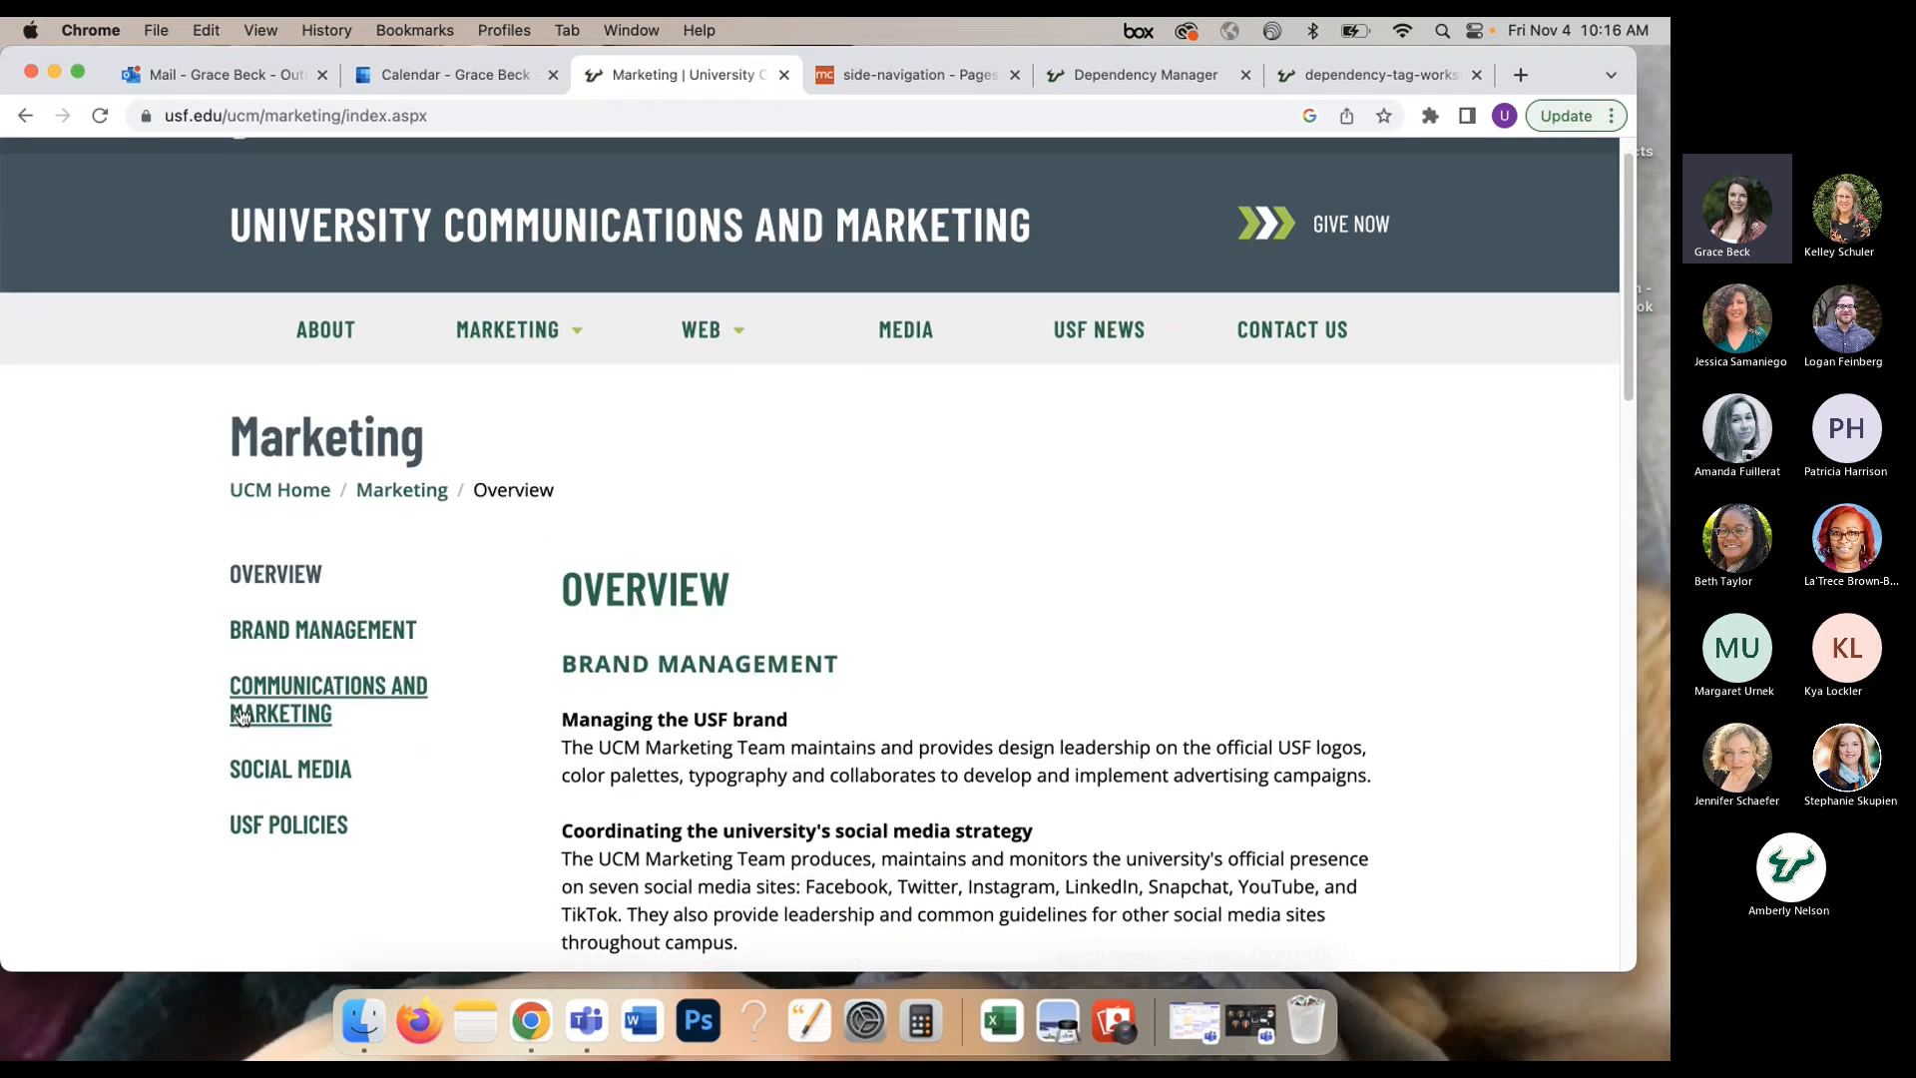
Step: Open the Web section's Overview page and look over its Web Resources layout
click(743, 338)
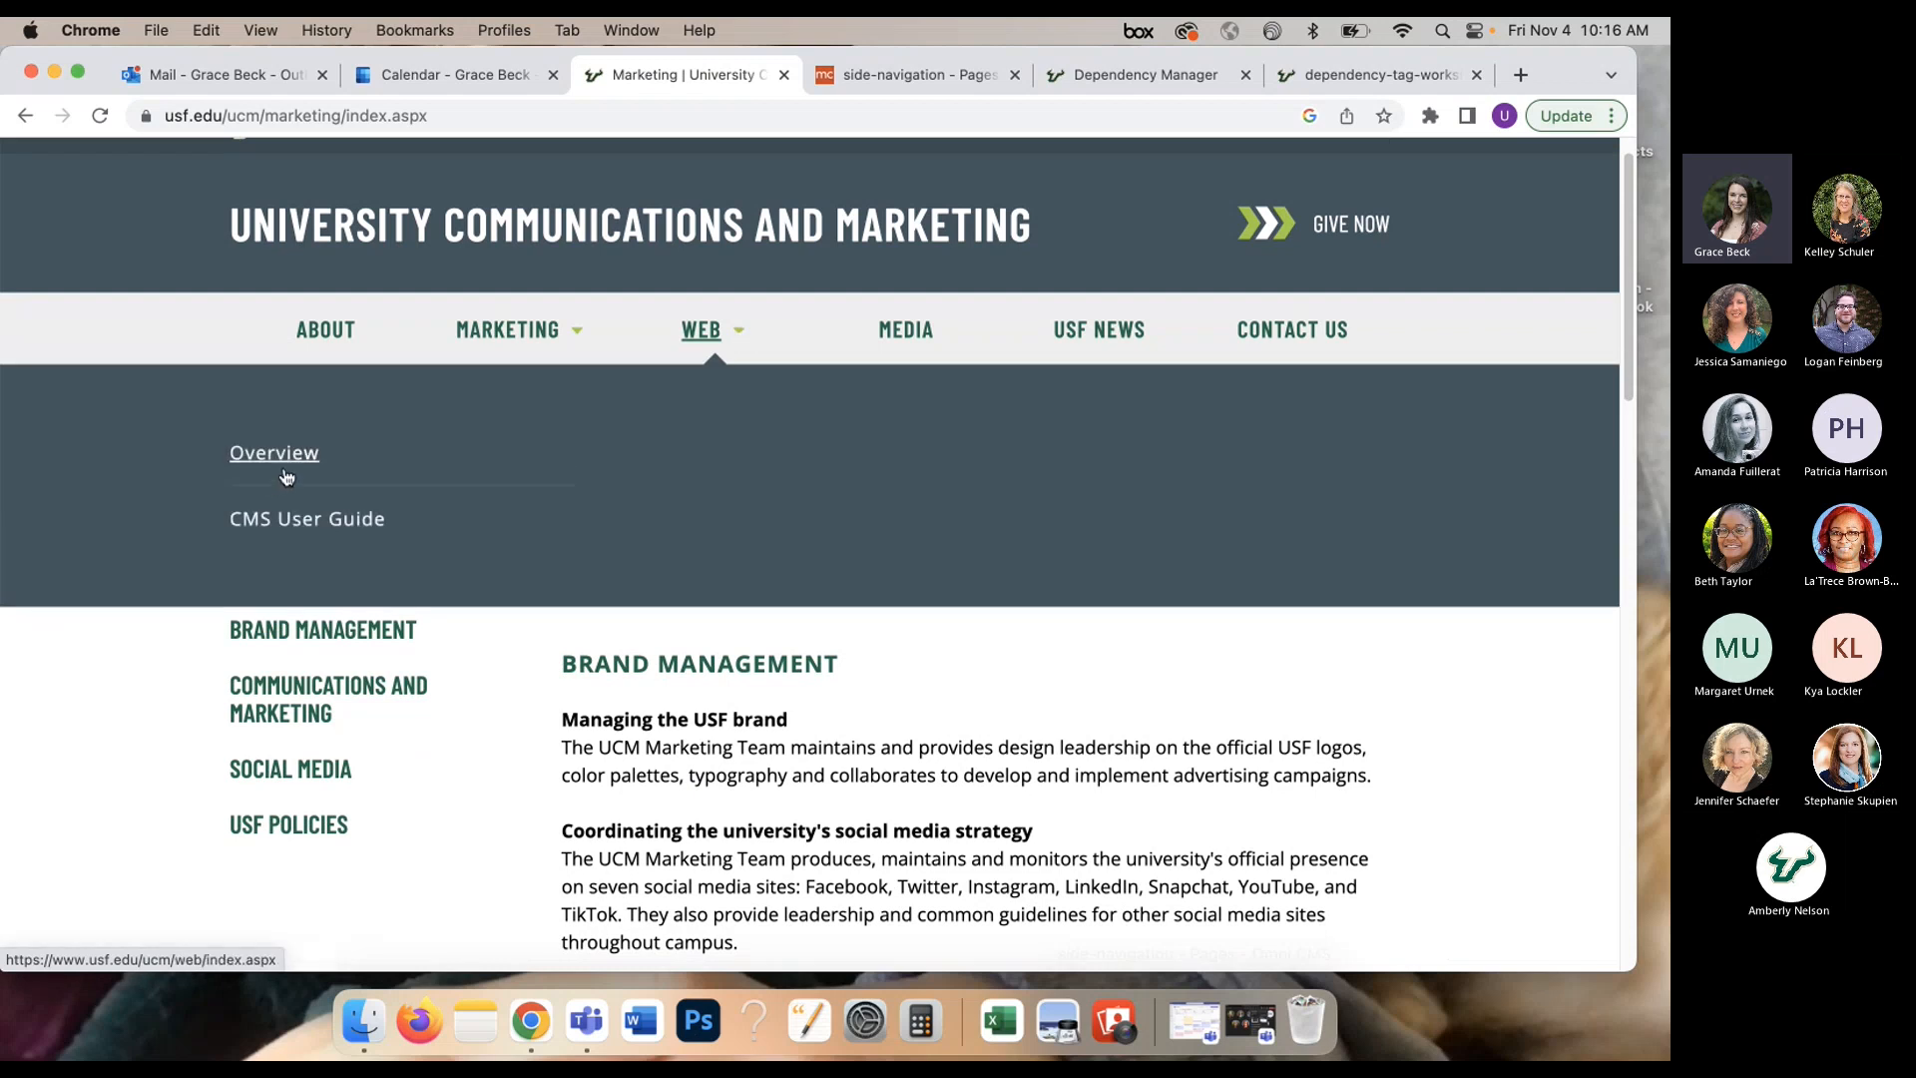
click(285, 467)
scroll(415, 604, down, 5)
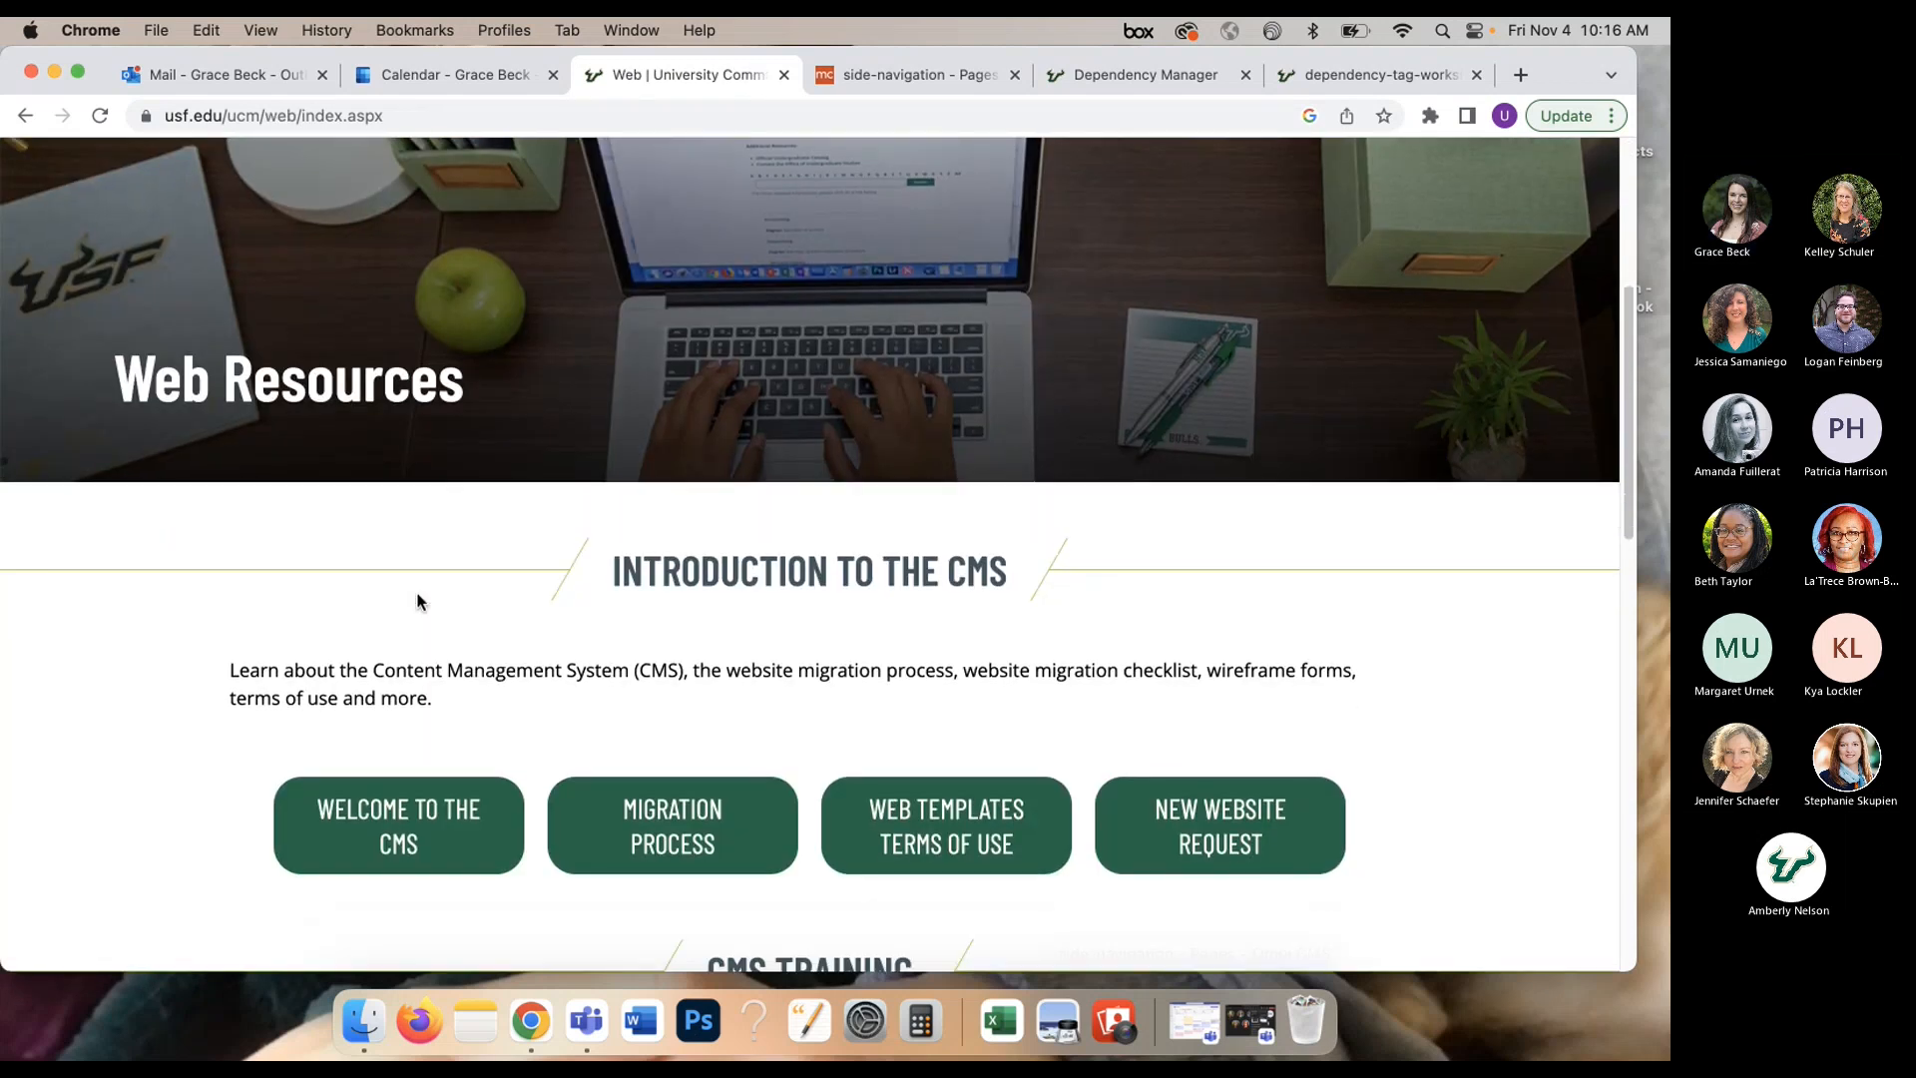
scroll(417, 599, up, 3)
scroll(417, 599, up, 3)
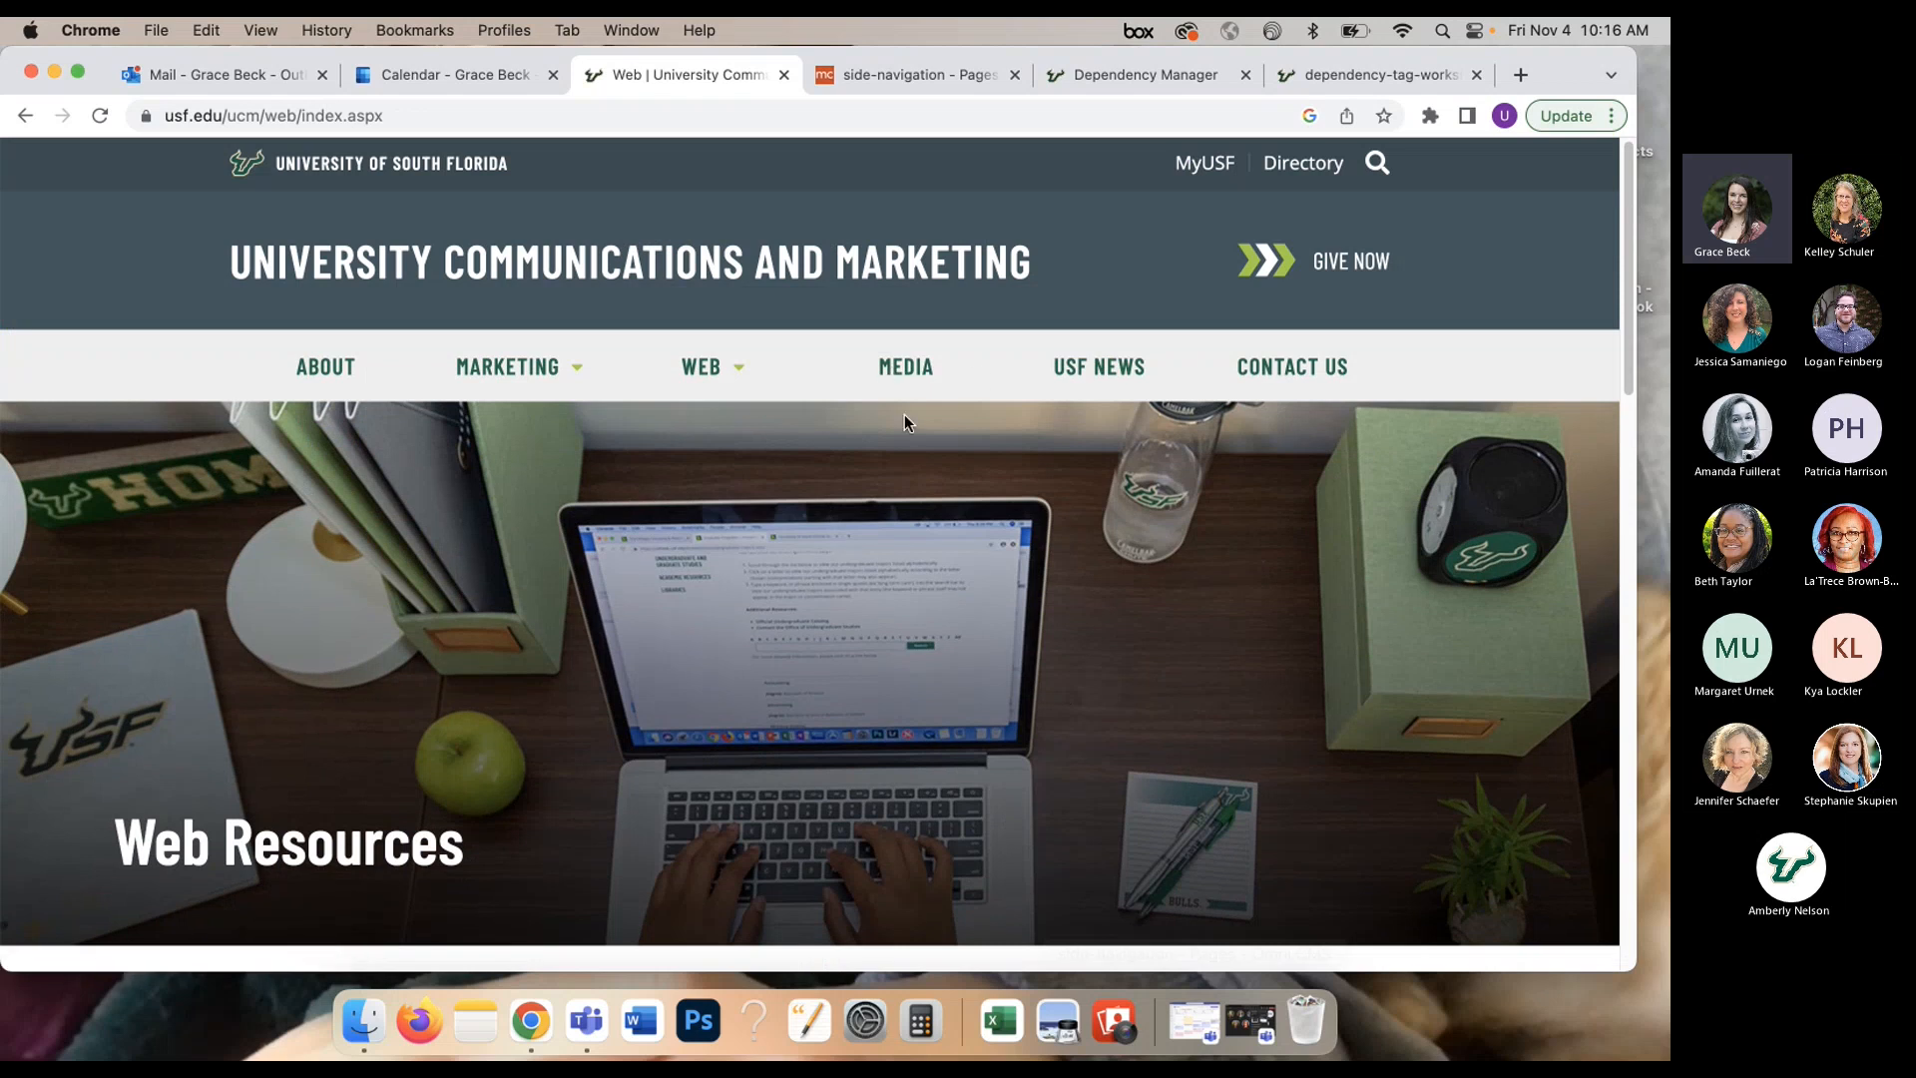
Step: Check where the Media navigation link leads, and return to the Marketing section's Overview page
click(906, 369)
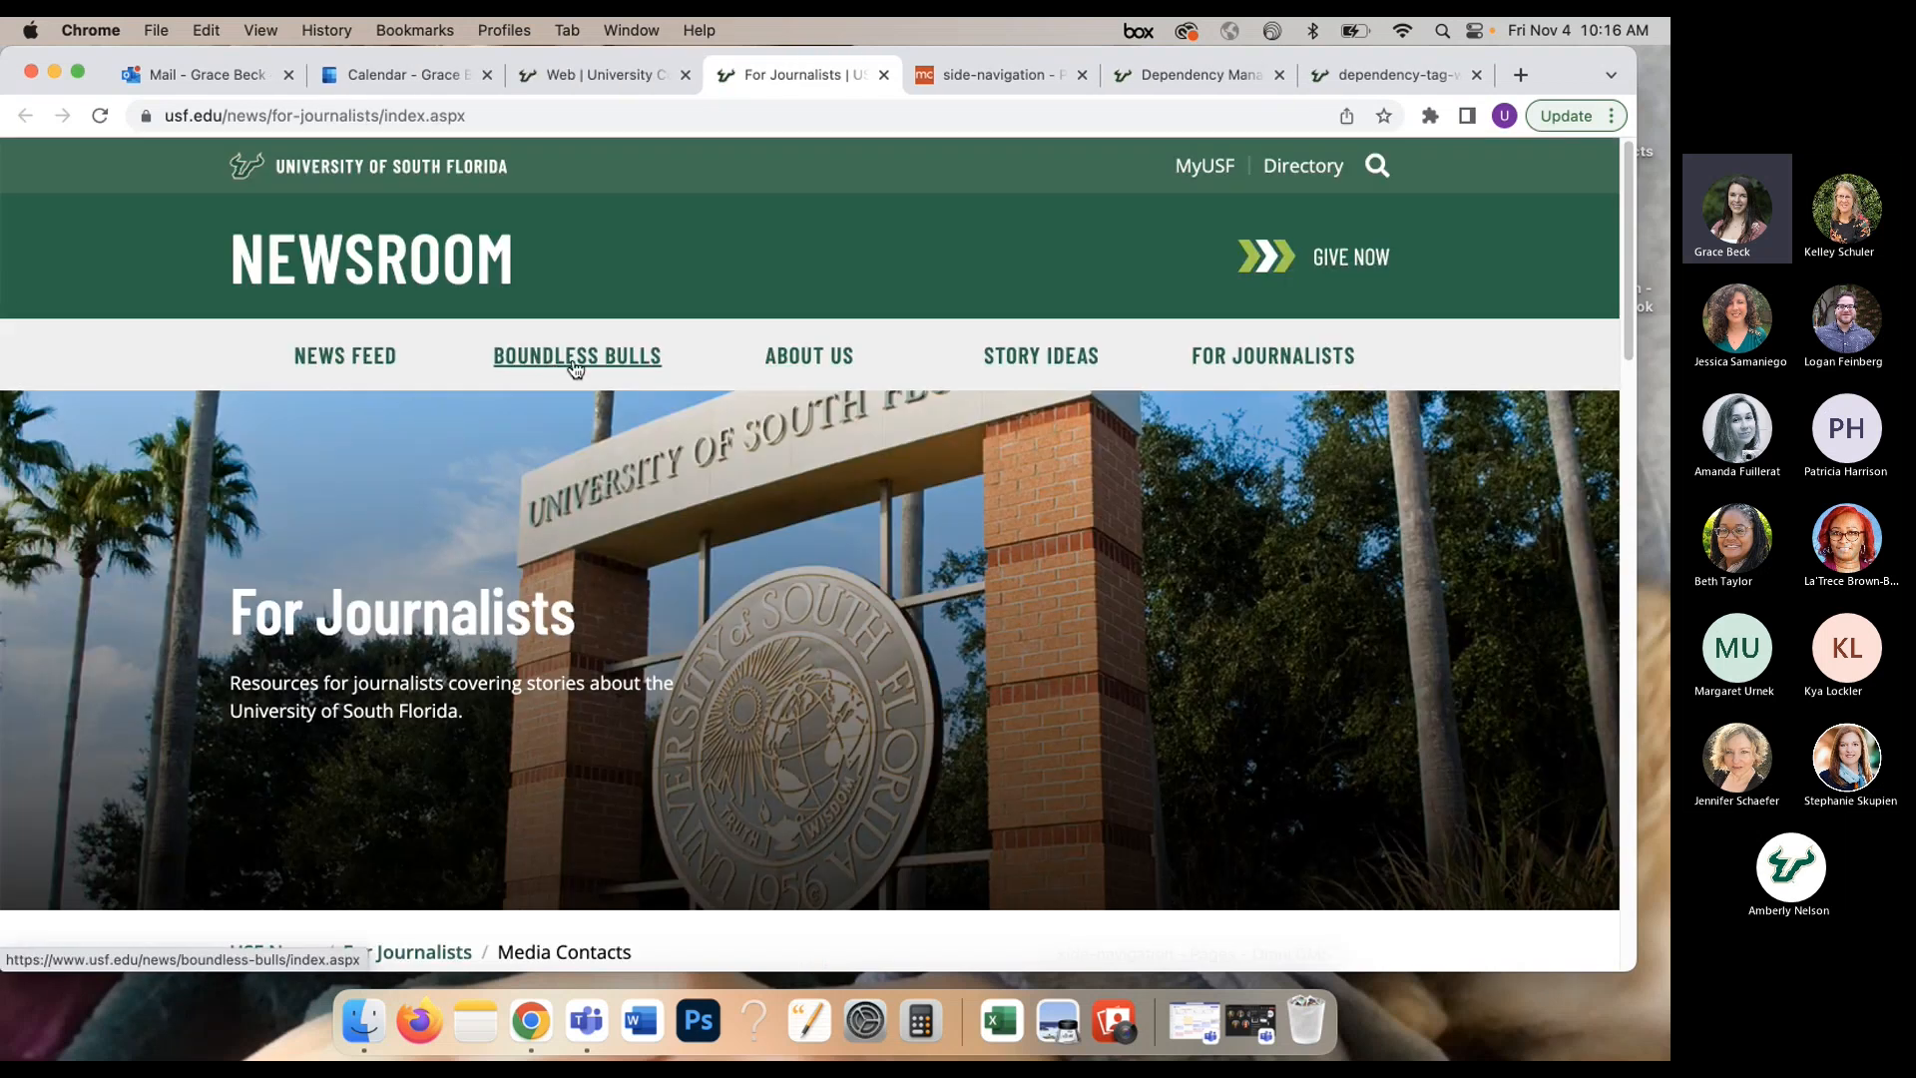
drag(707, 87, 708, 151)
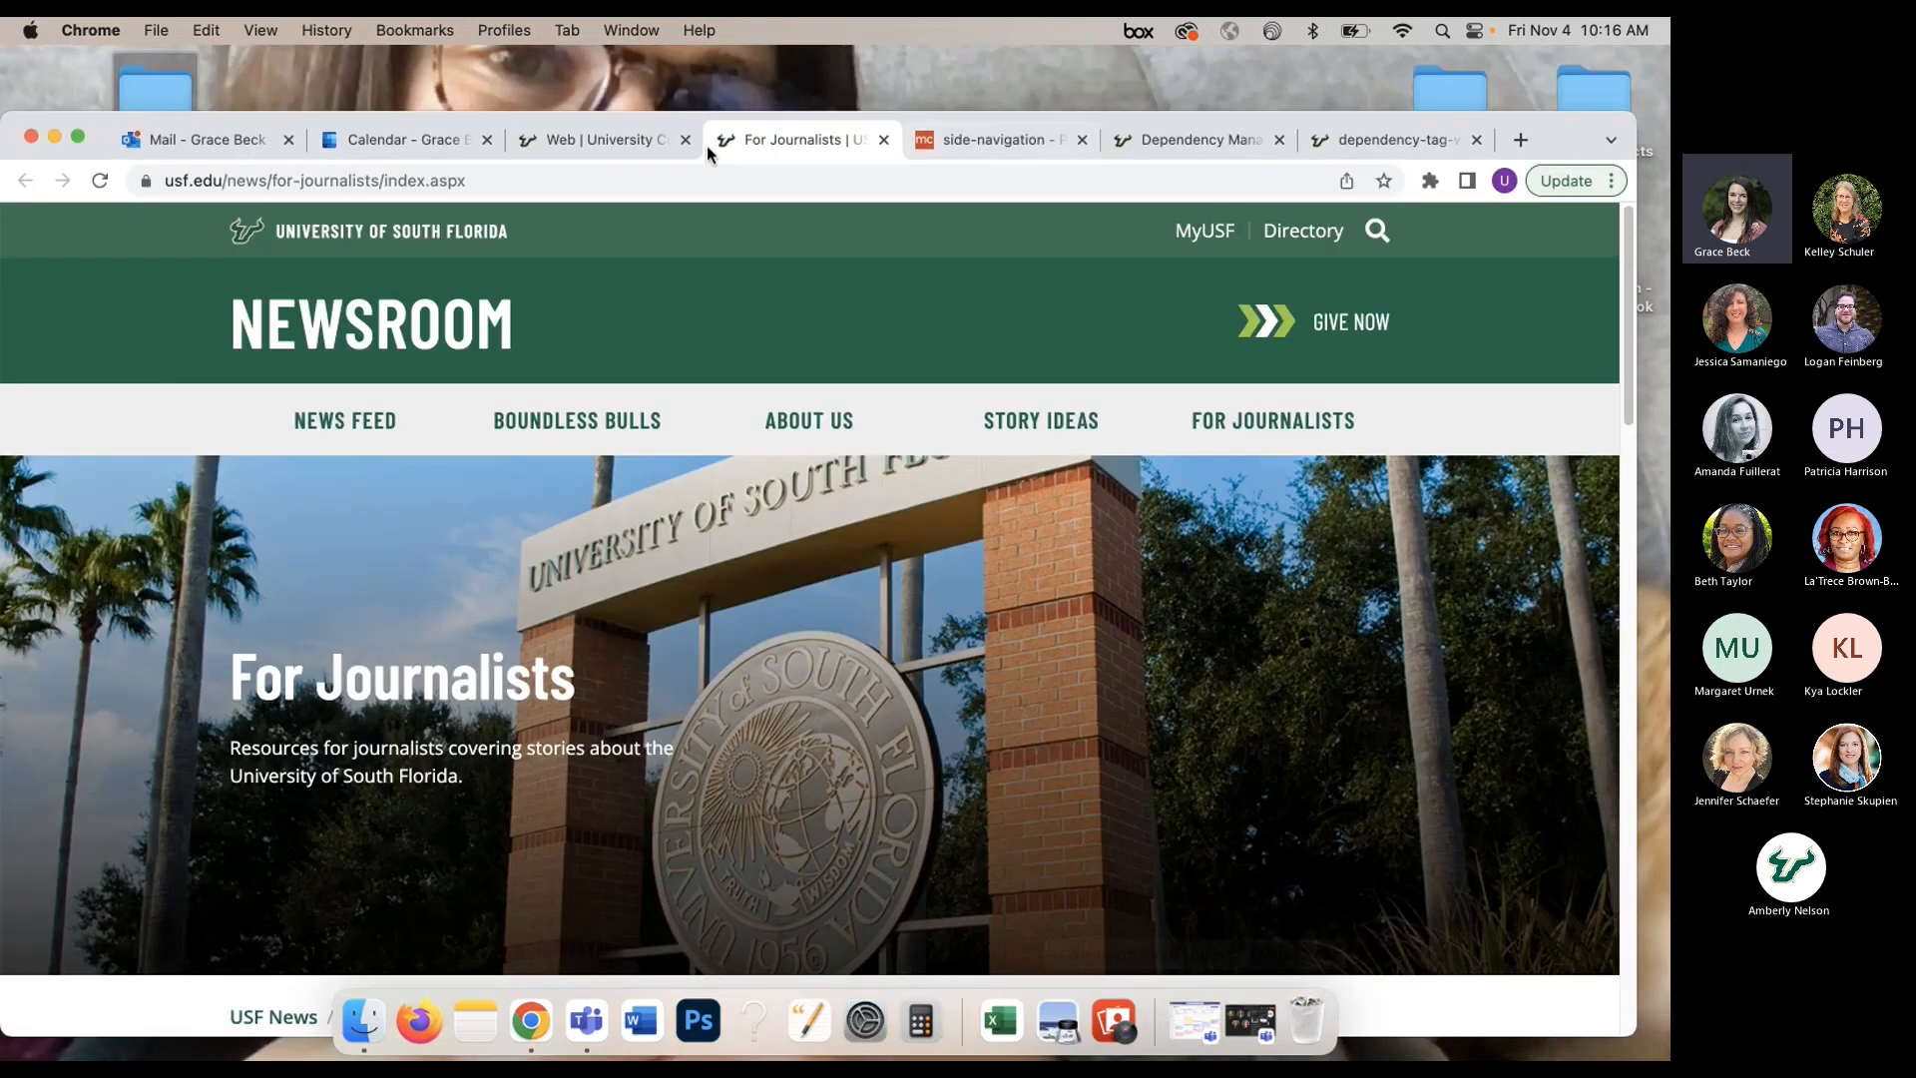
click(599, 138)
drag(1563, 140, 1563, 97)
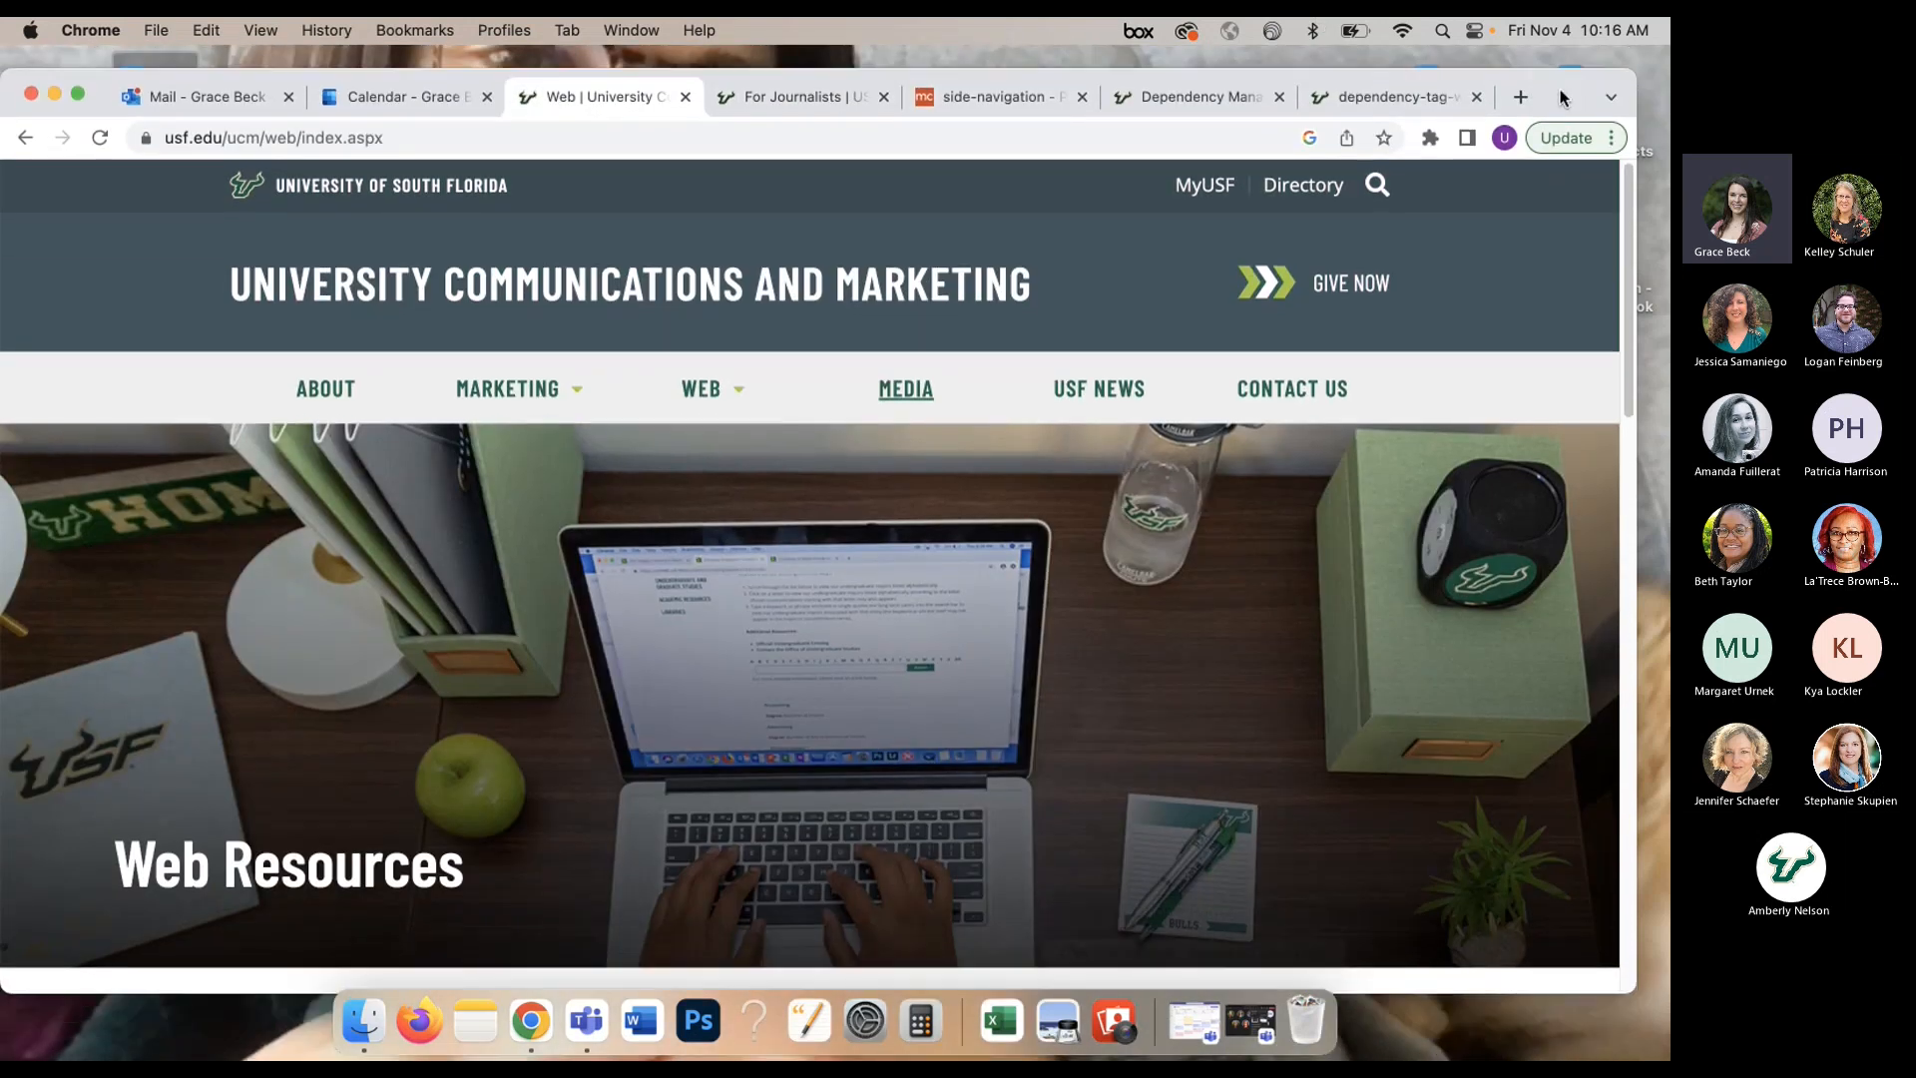
click(516, 382)
click(267, 509)
scroll(779, 589, down, 1)
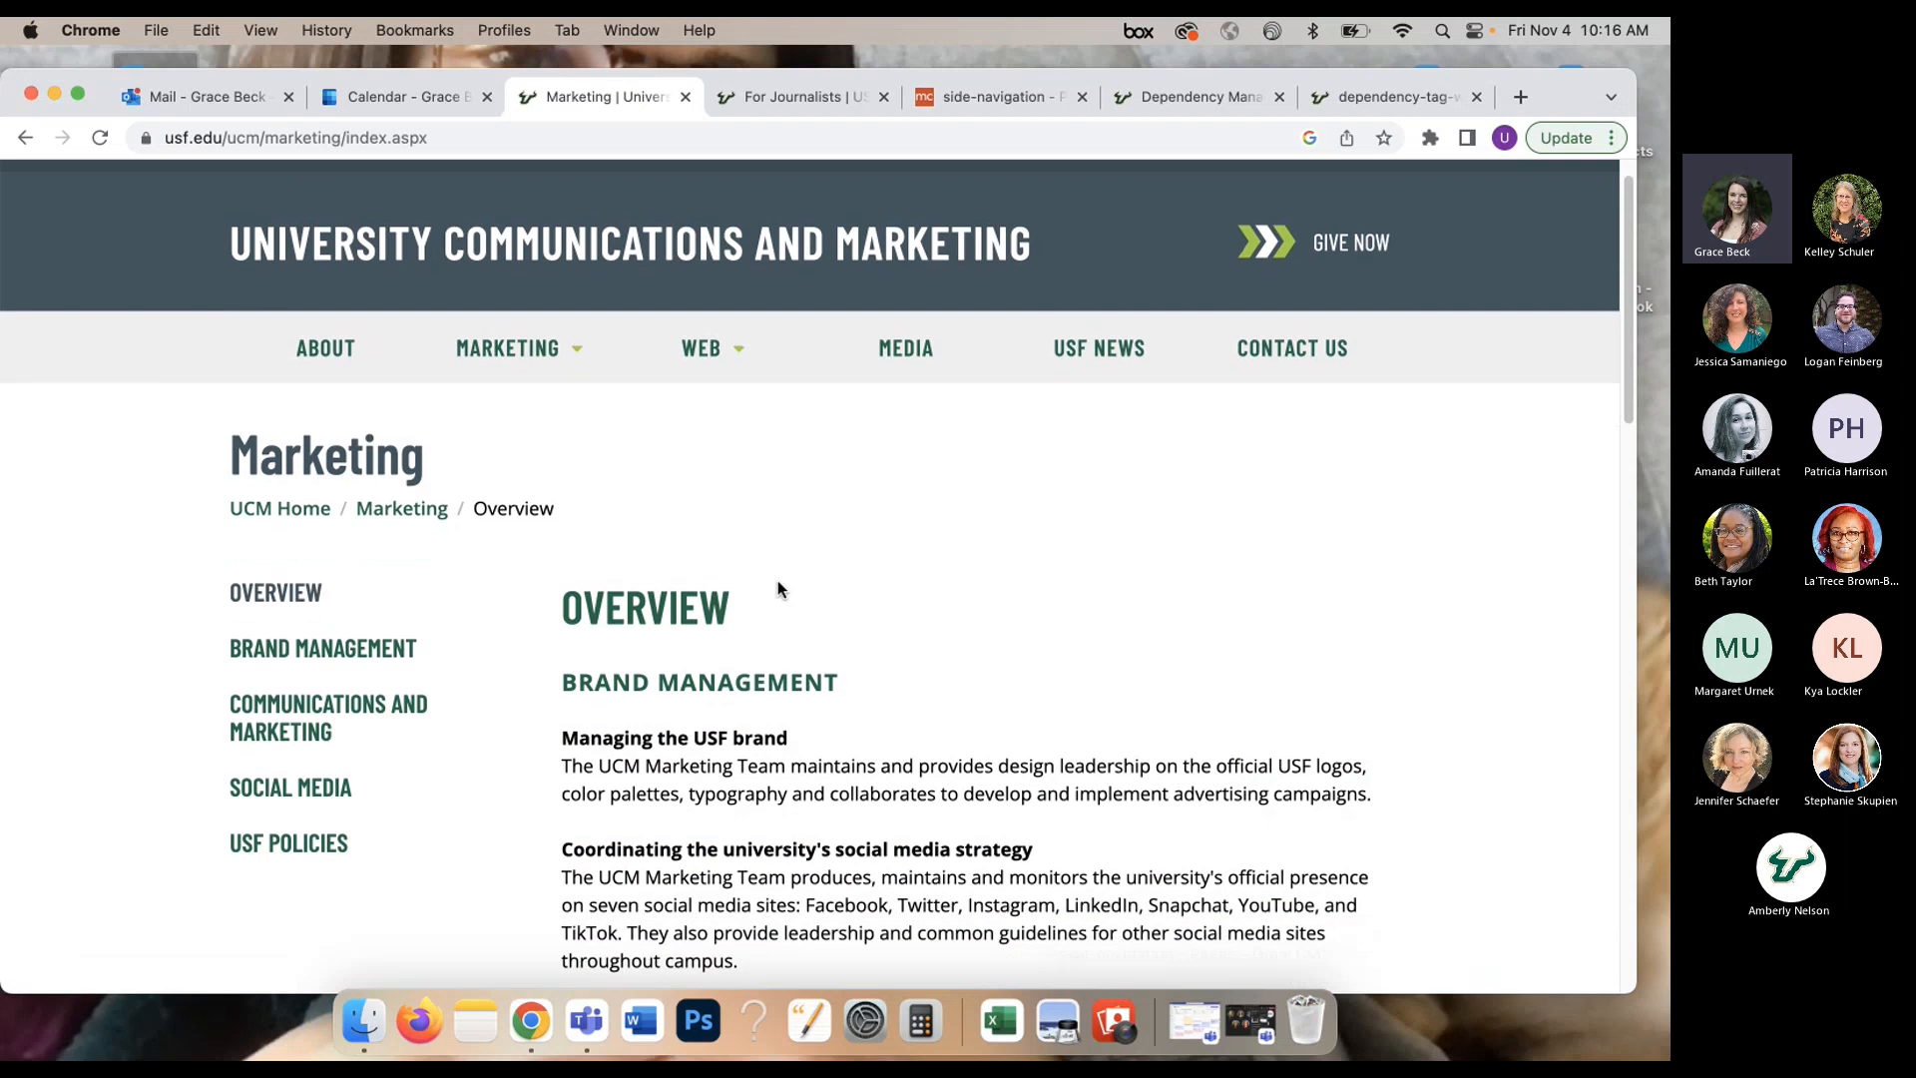
Step: Switch back to Omni CMS, dismiss the publish notification and open the parent test folder
mouse_move(1577, 97)
mouse_down()
mouse_move(1576, 225)
mouse_move(1564, 90)
mouse_up()
click(950, 220)
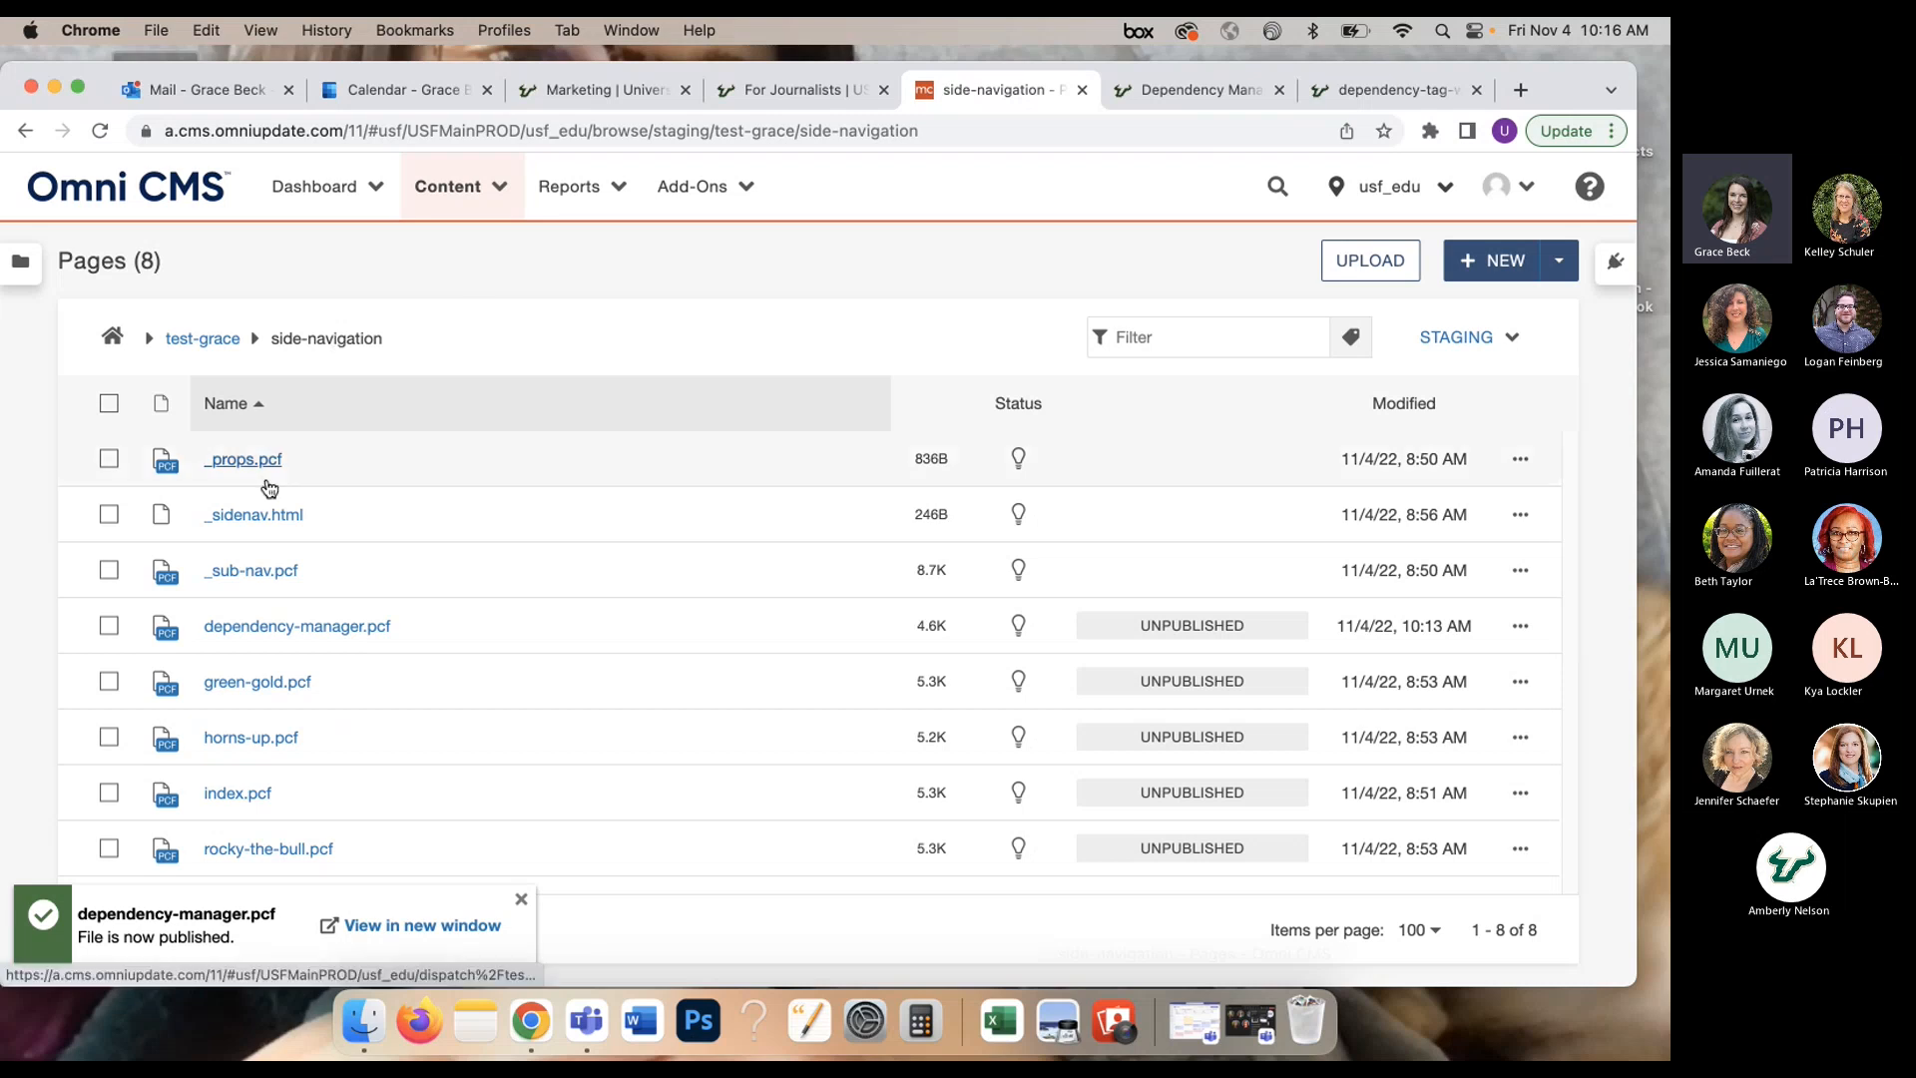
click(522, 901)
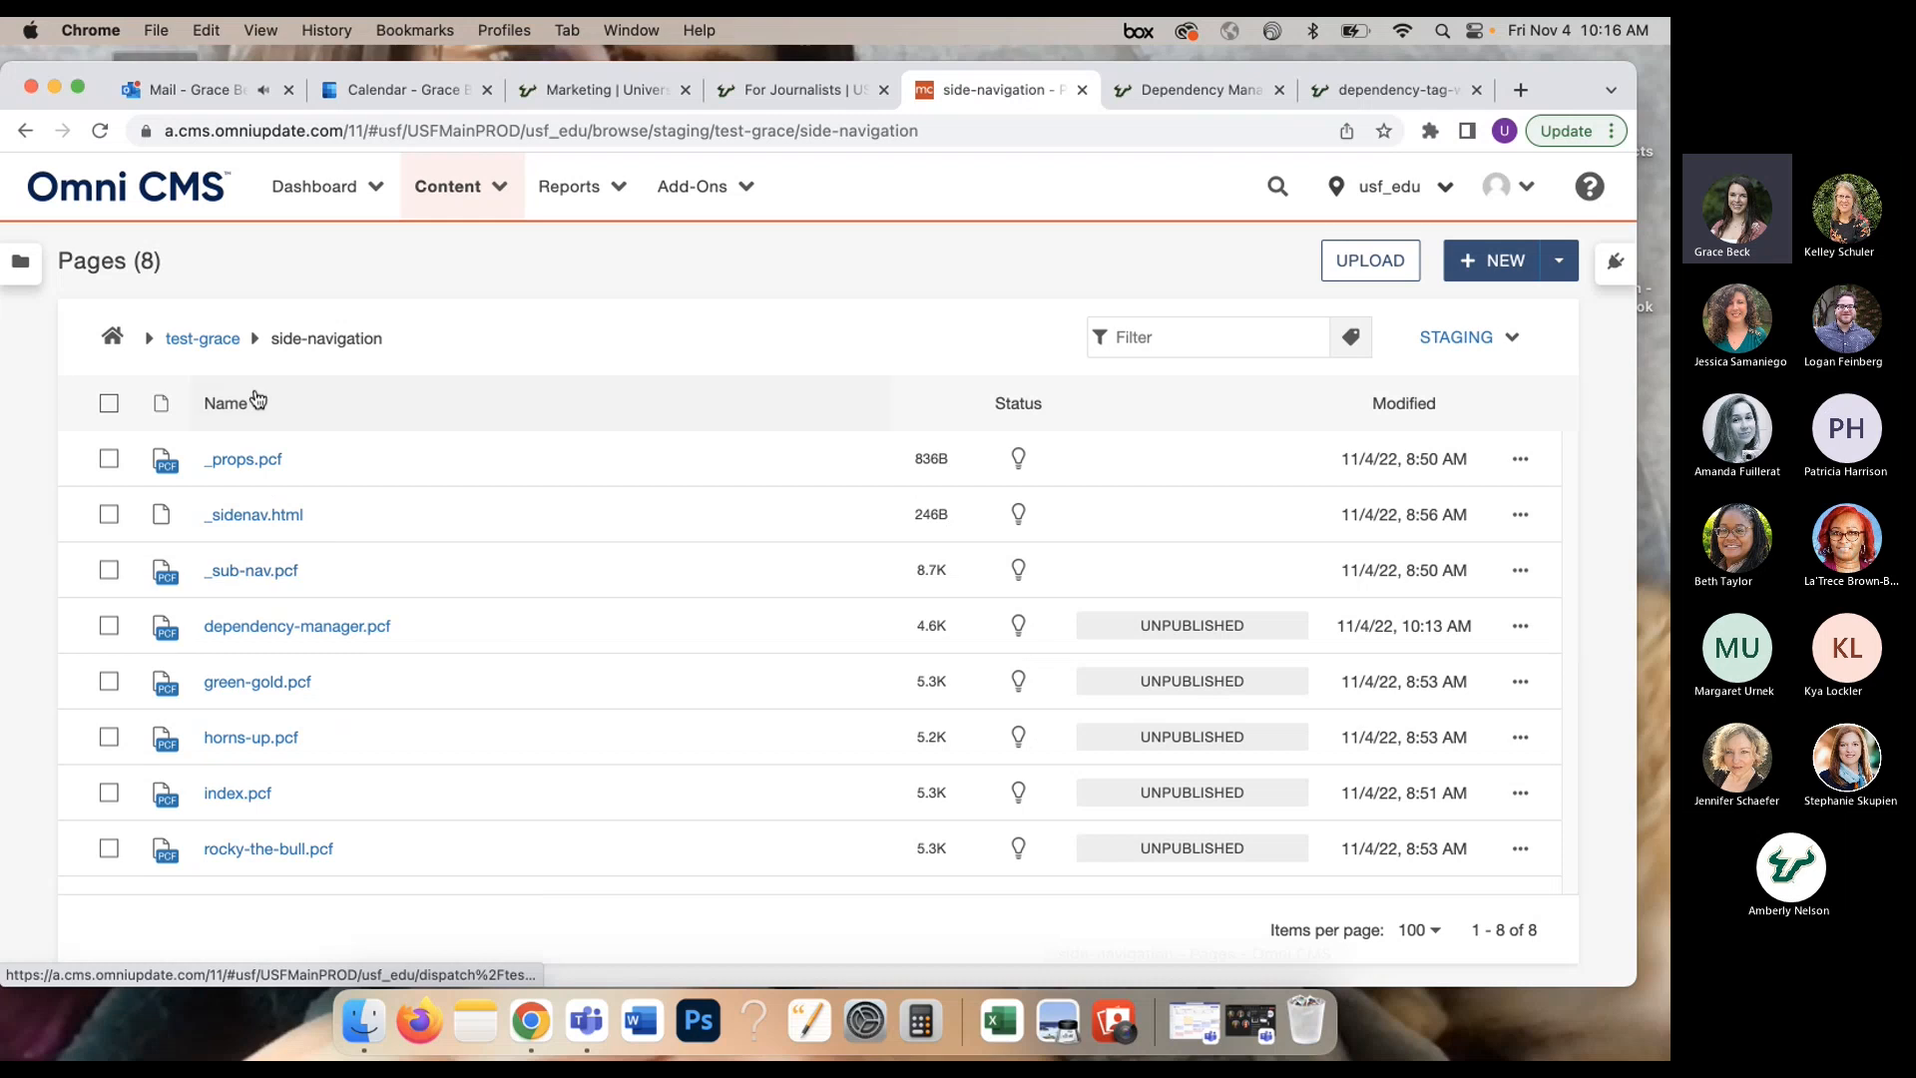
click(202, 339)
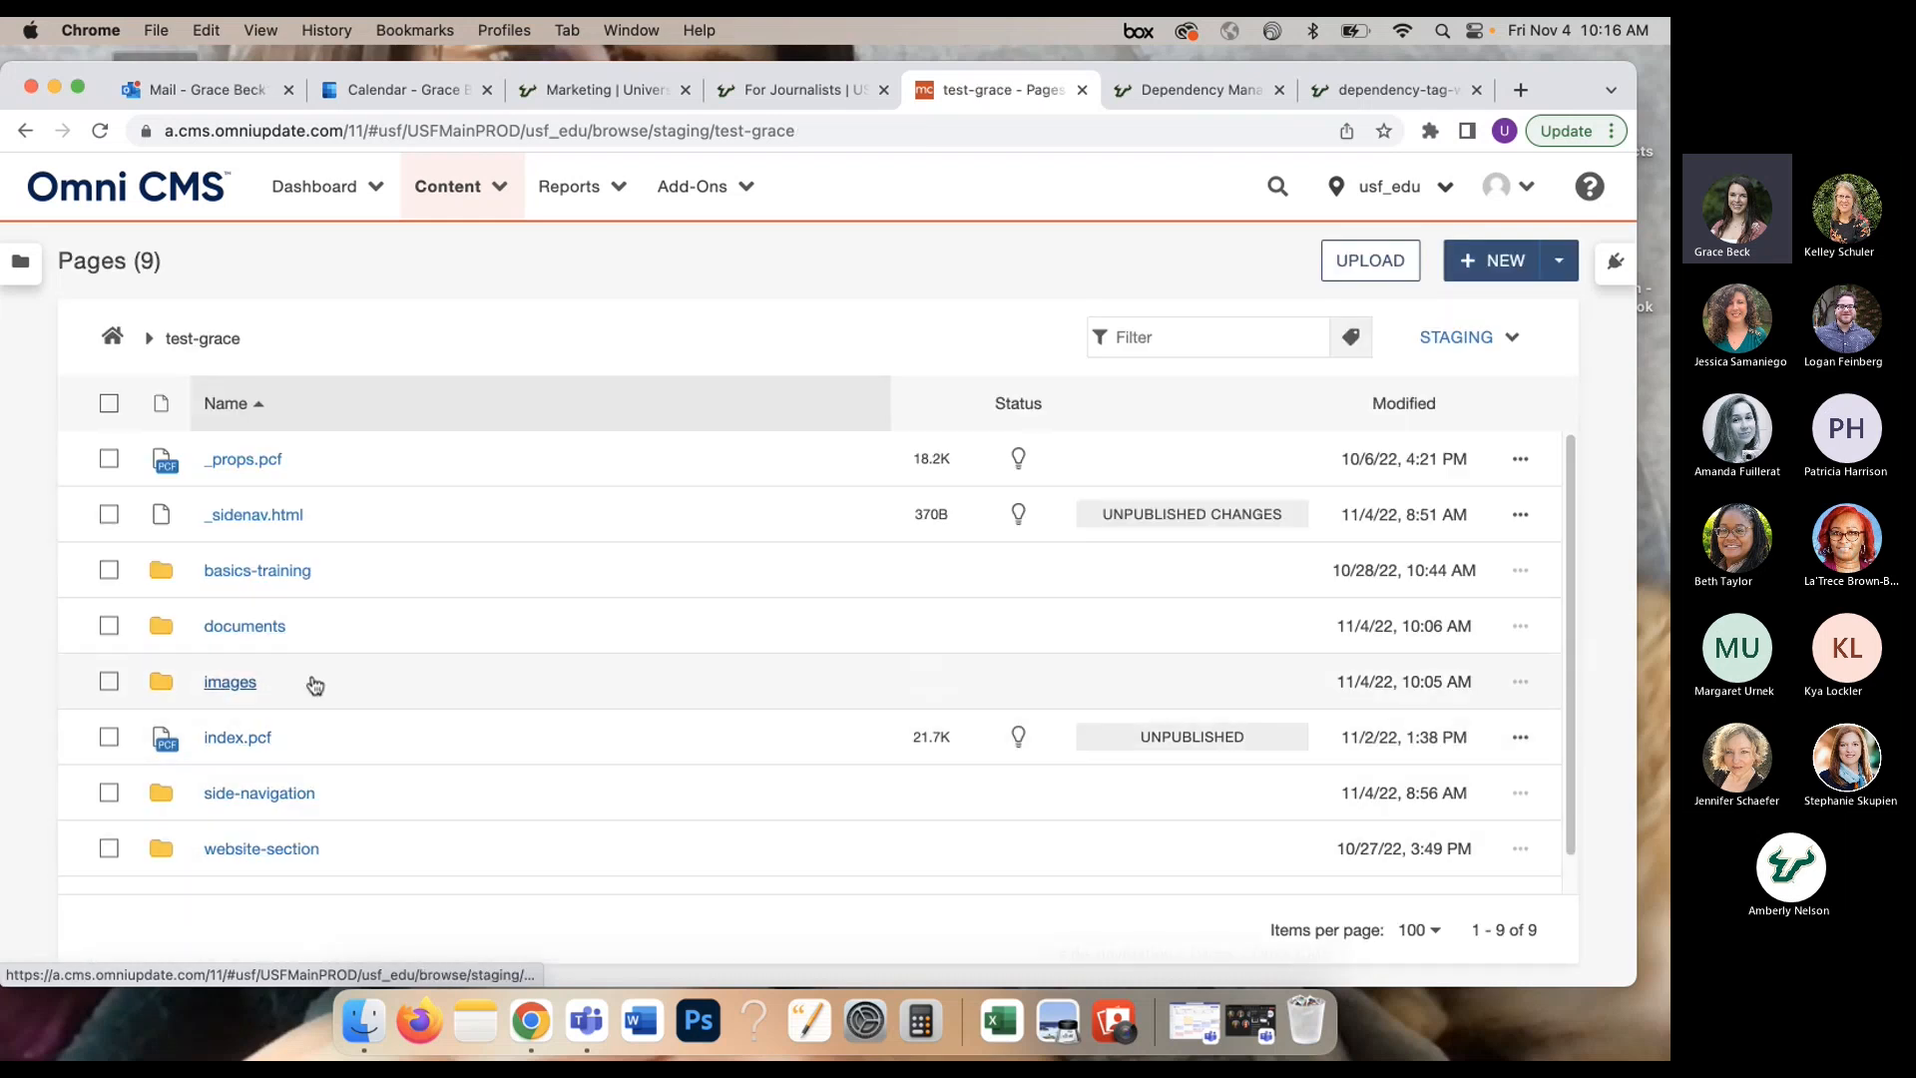
Step: Inspect the files inside the website-section and basics-training folders, returning to the test folder
click(262, 850)
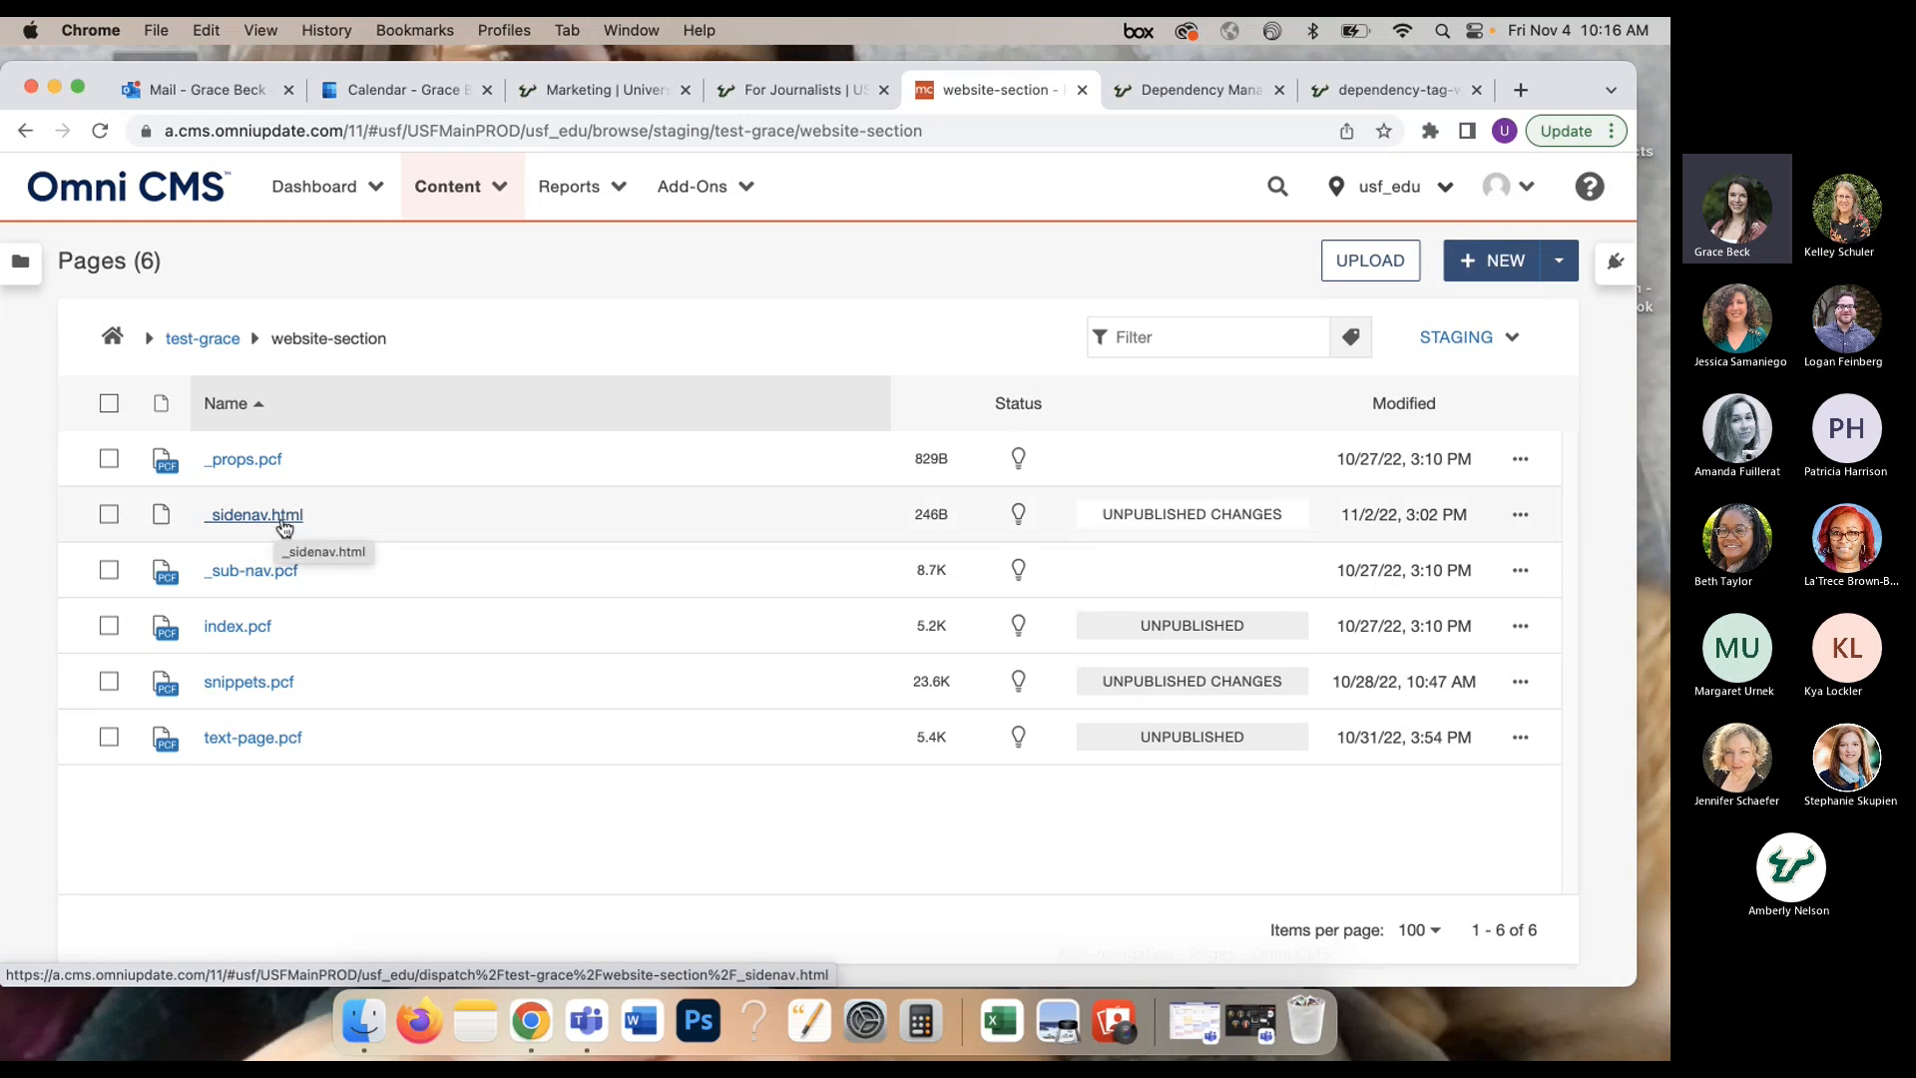
click(206, 339)
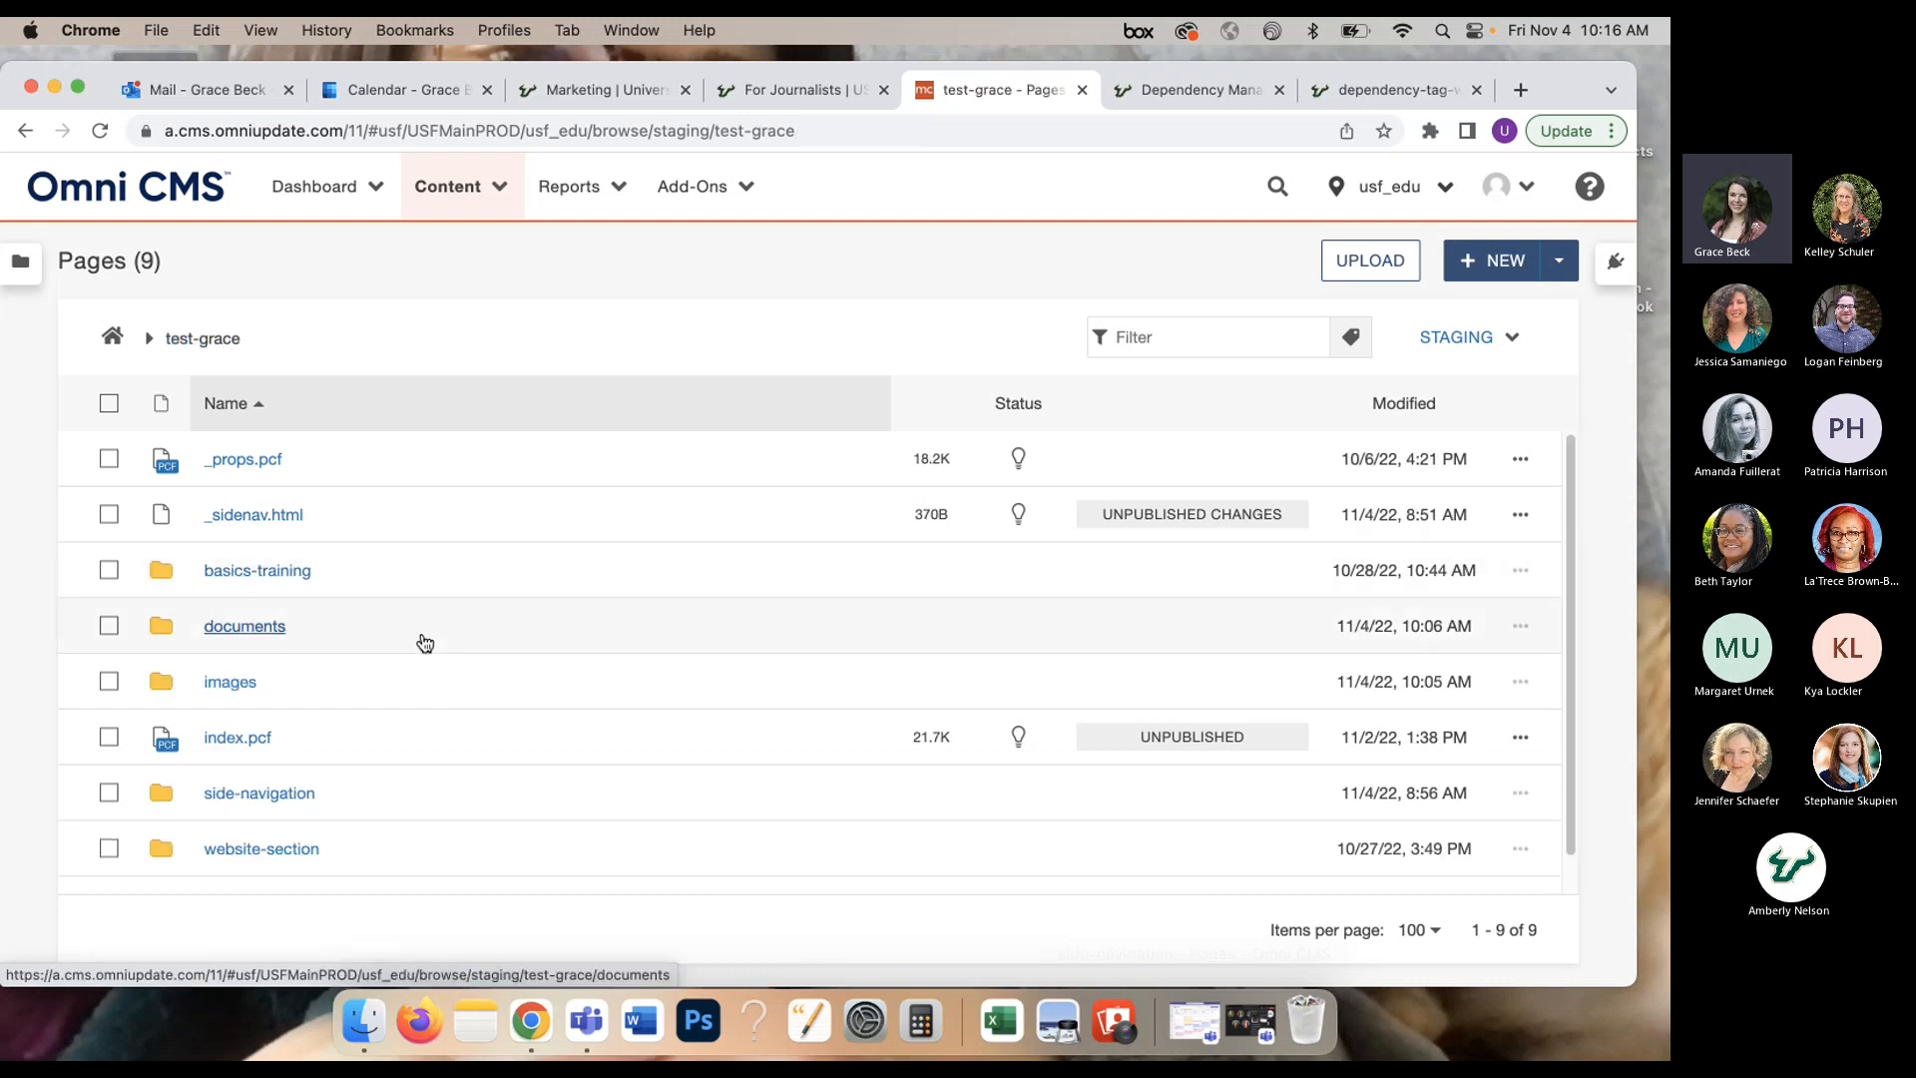
click(244, 569)
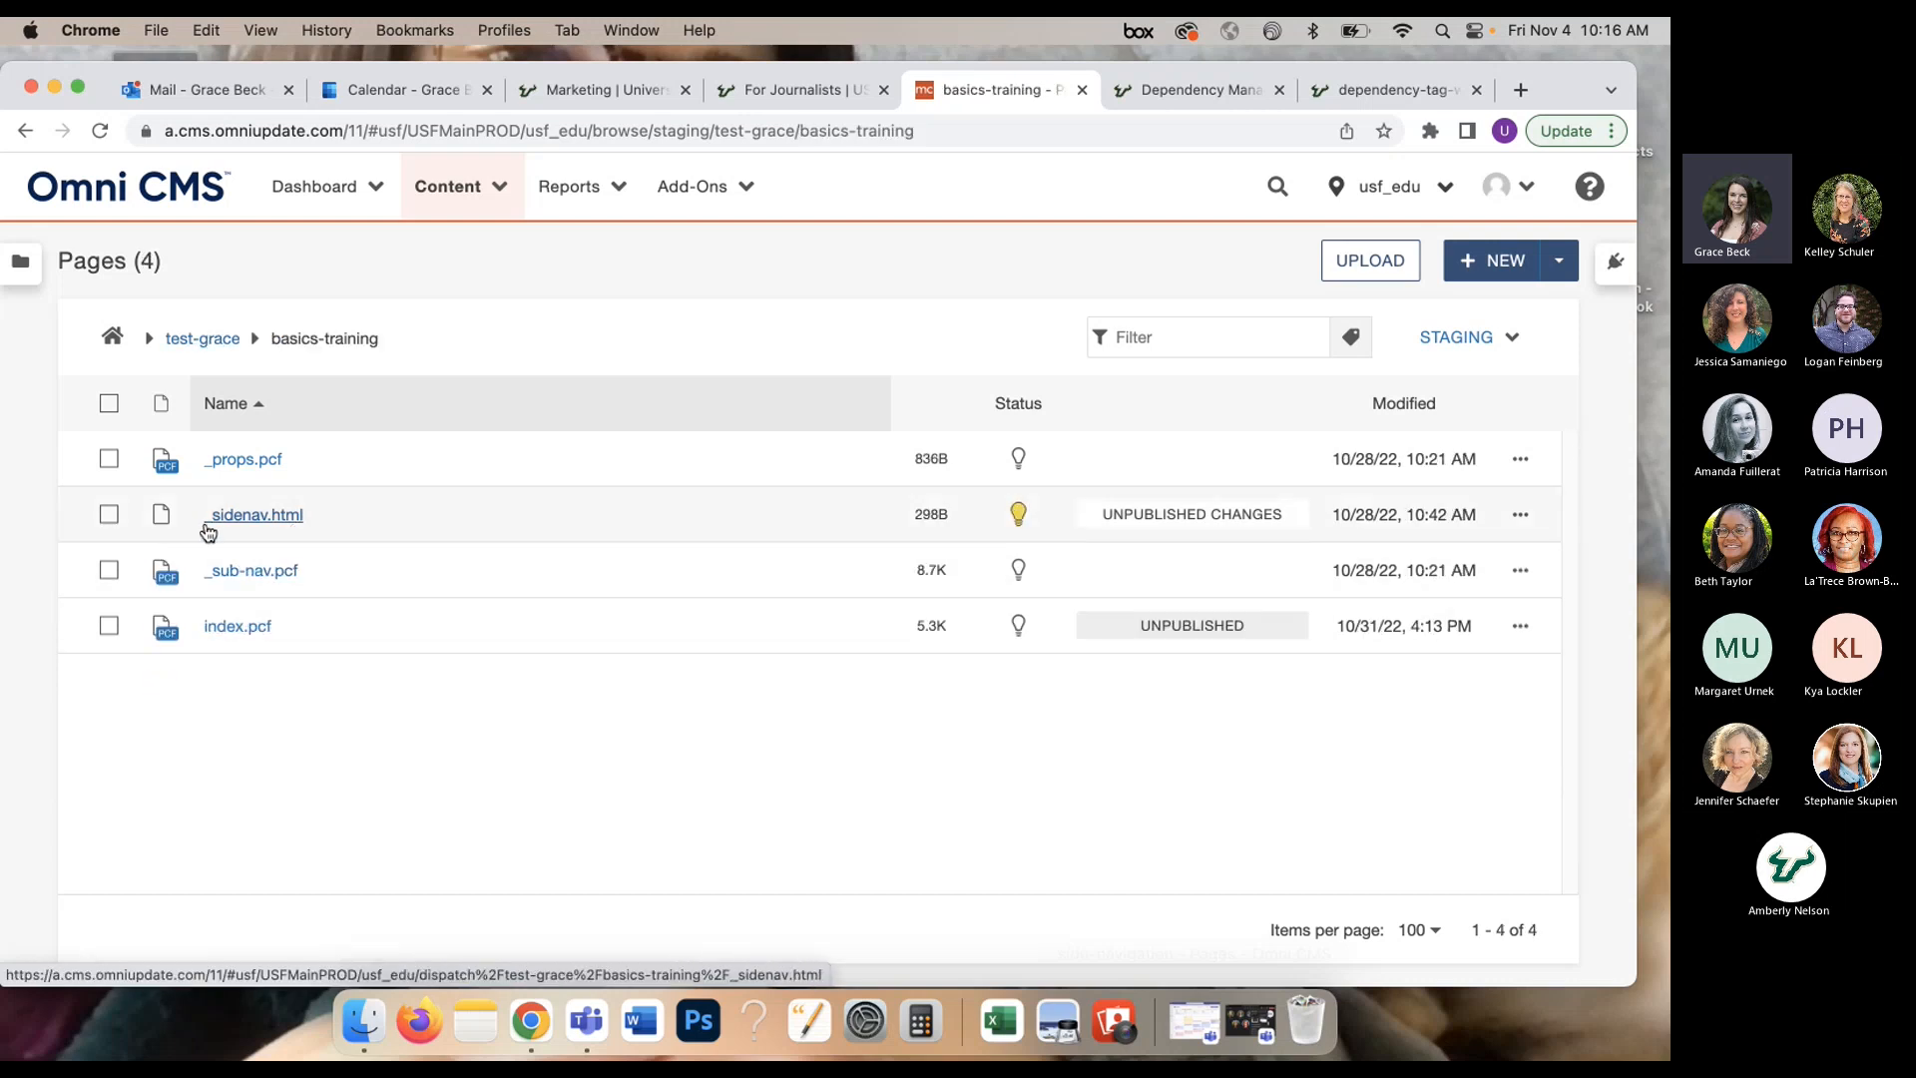
click(218, 341)
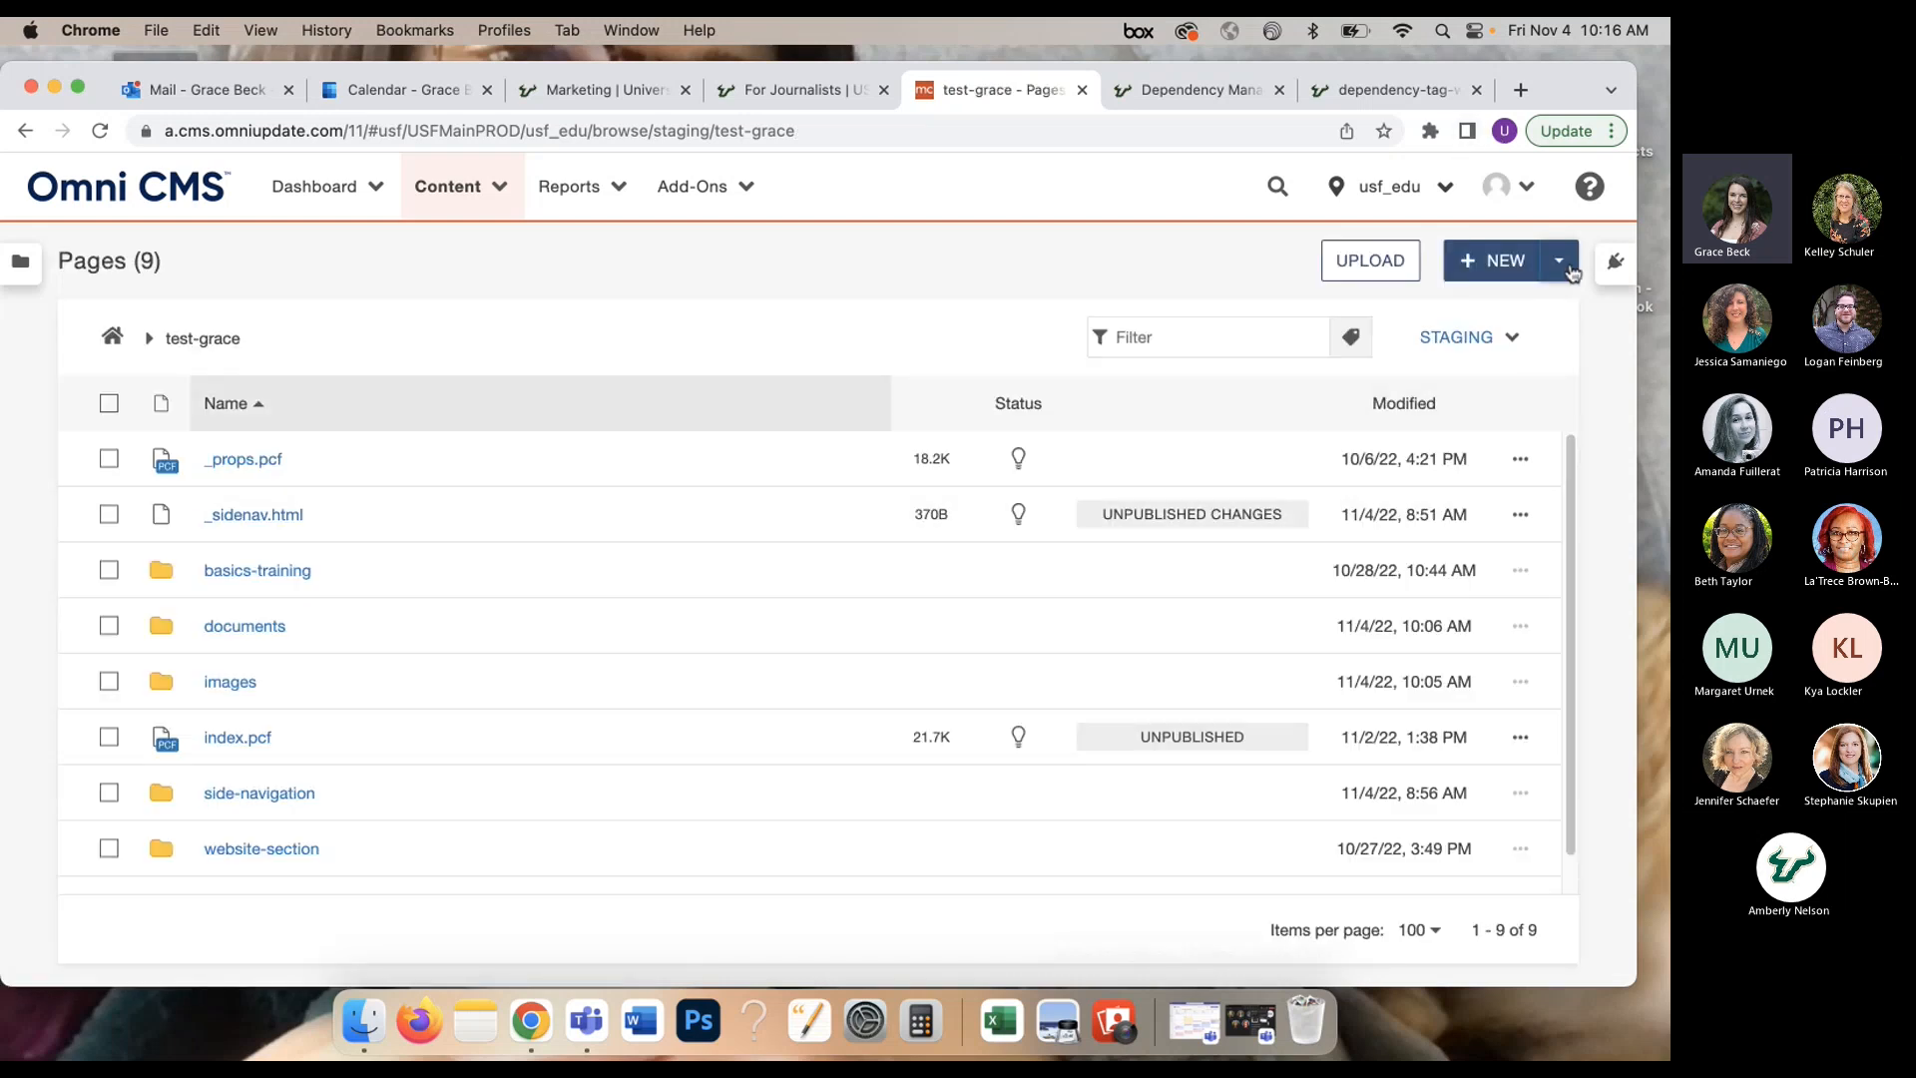
Step: Start a New Website Section in the test folder and name it side-navigation-new
click(1559, 270)
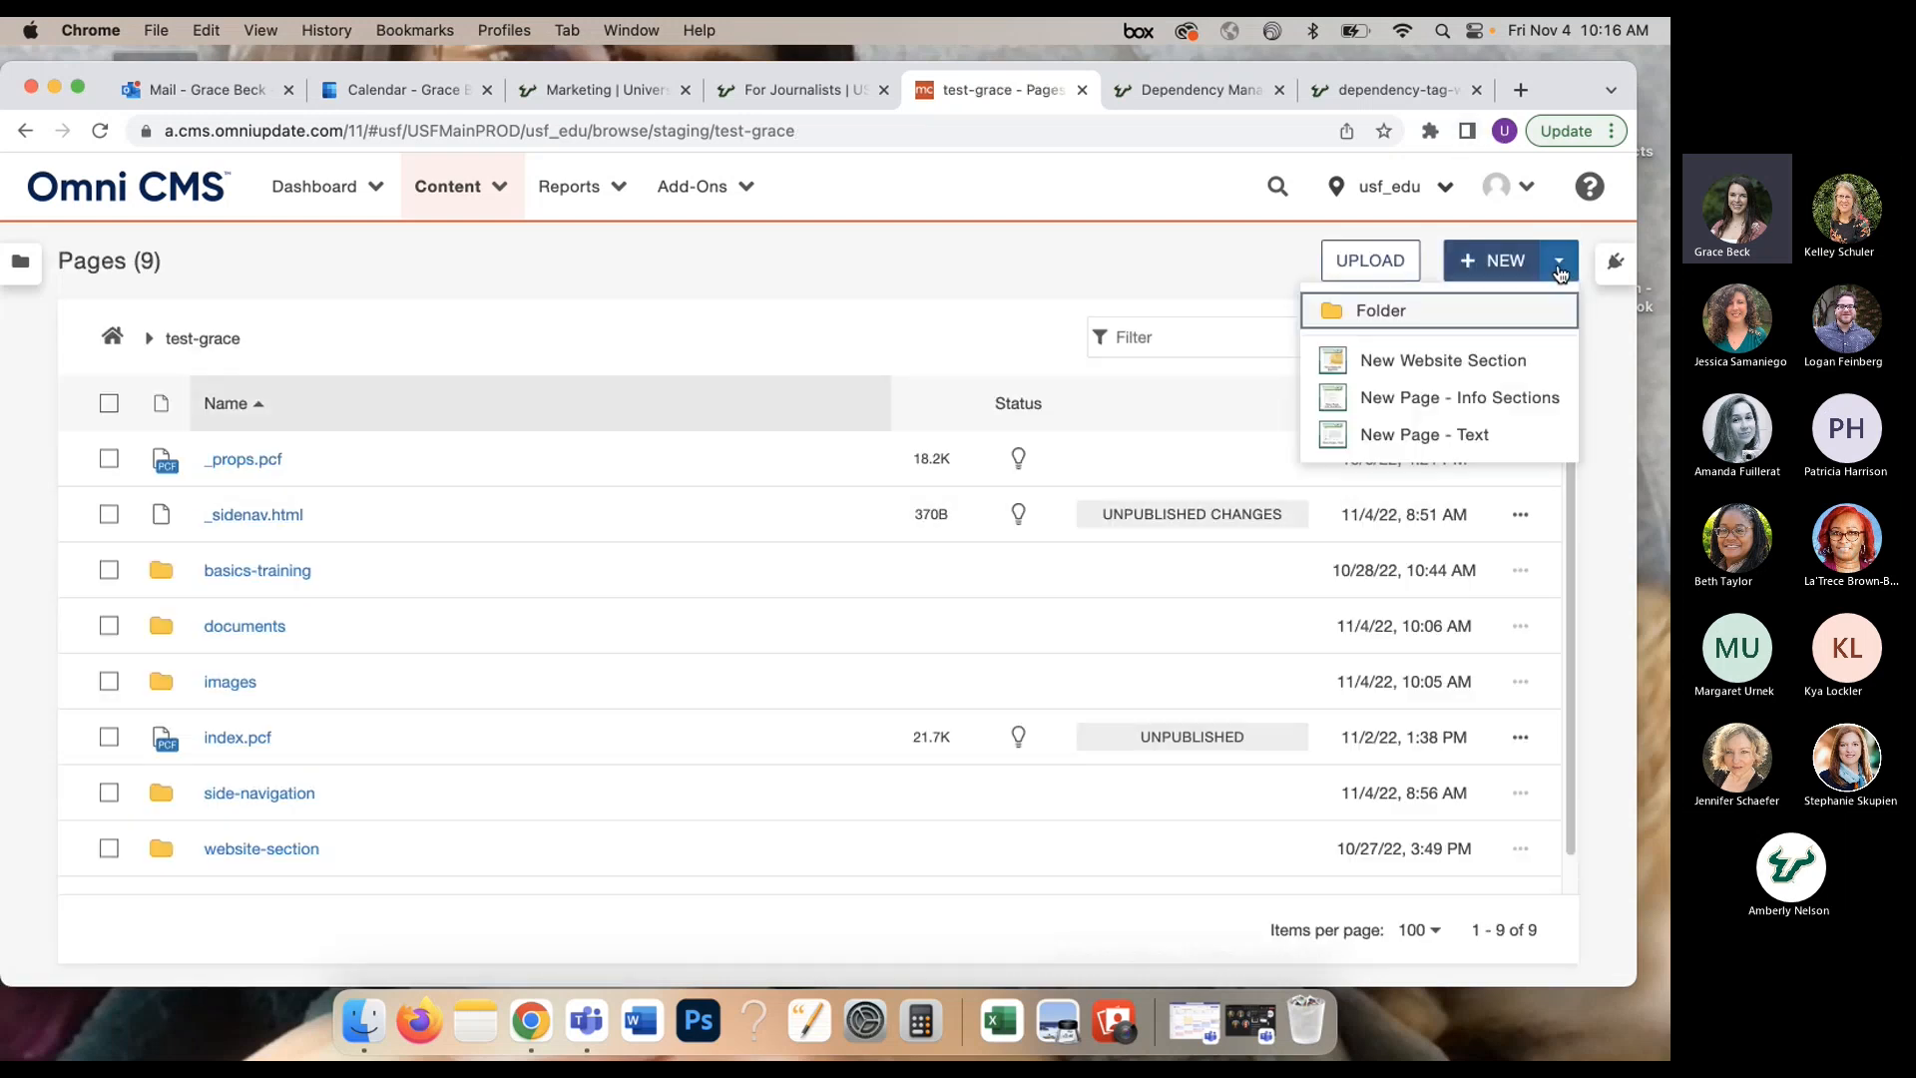
key(Escape)
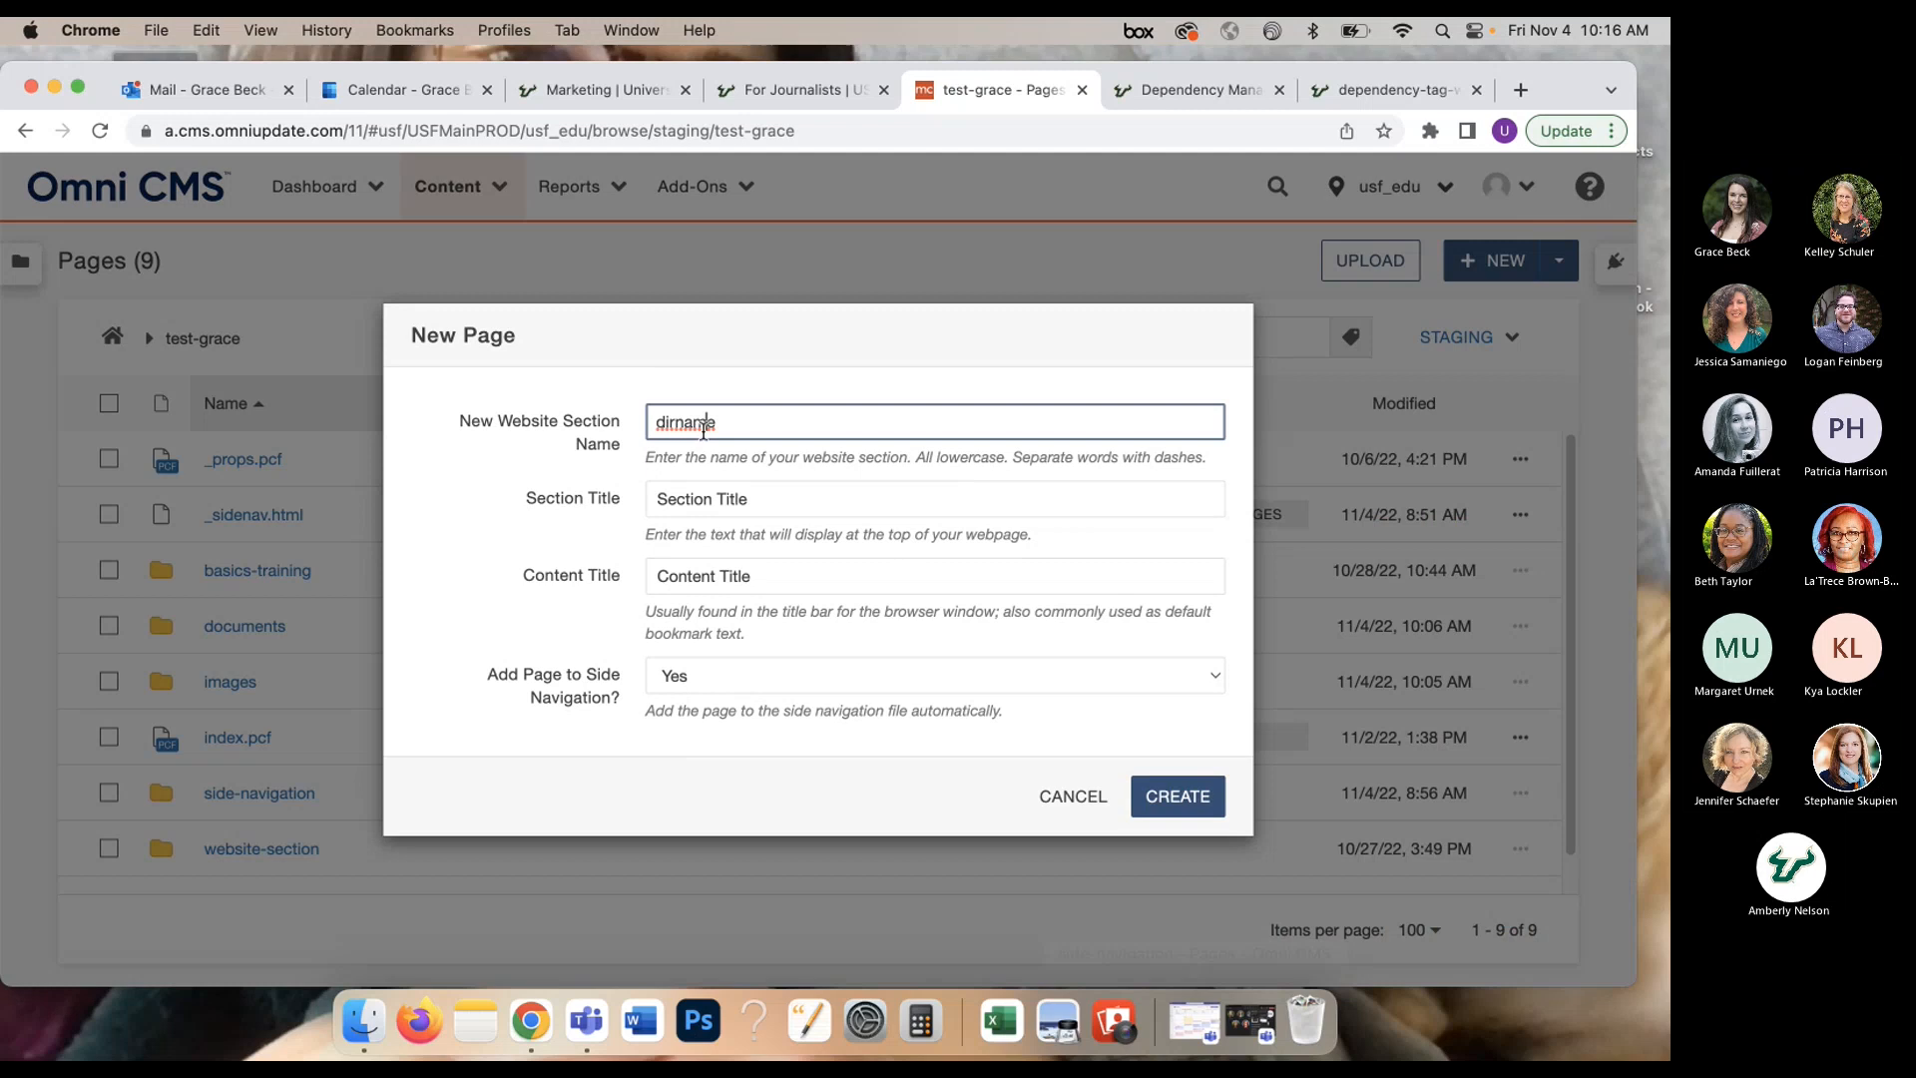
double_click(703, 427)
text(side-navigation)
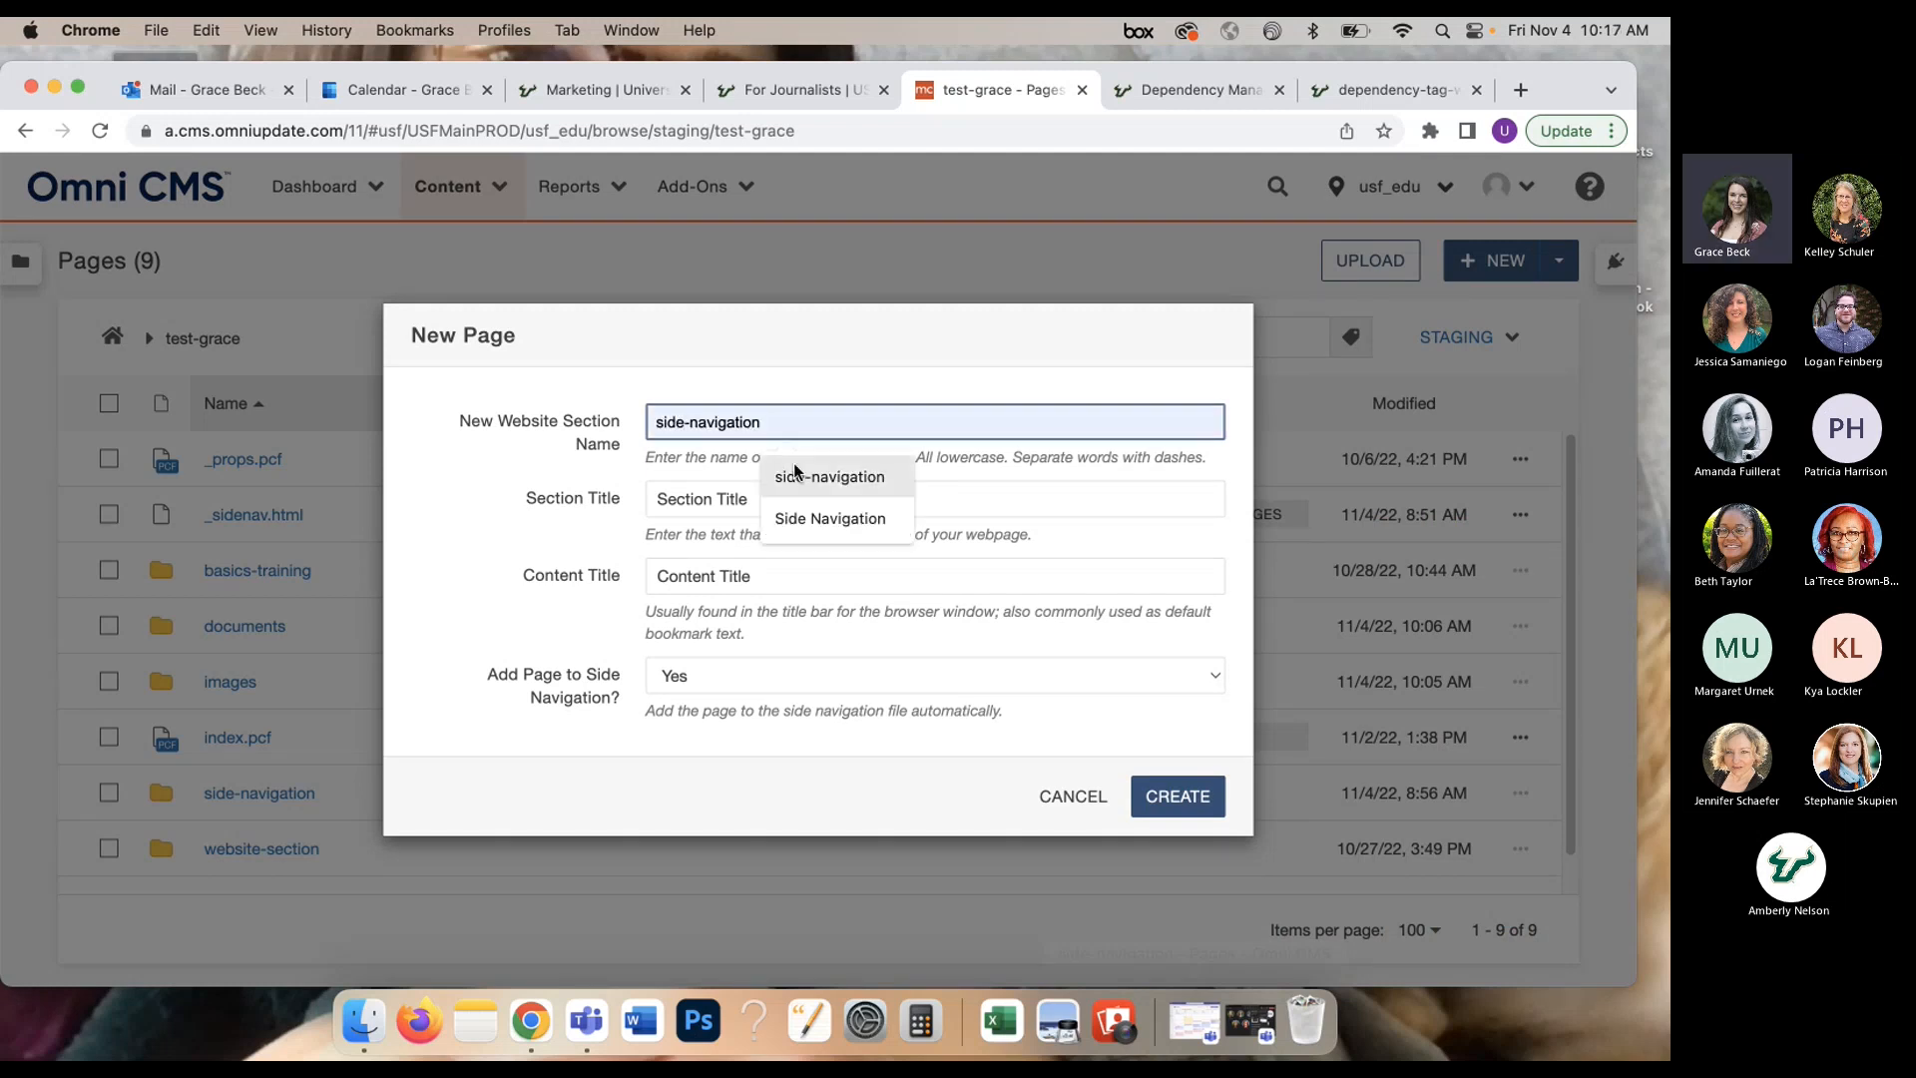
click(799, 476)
text(-new)
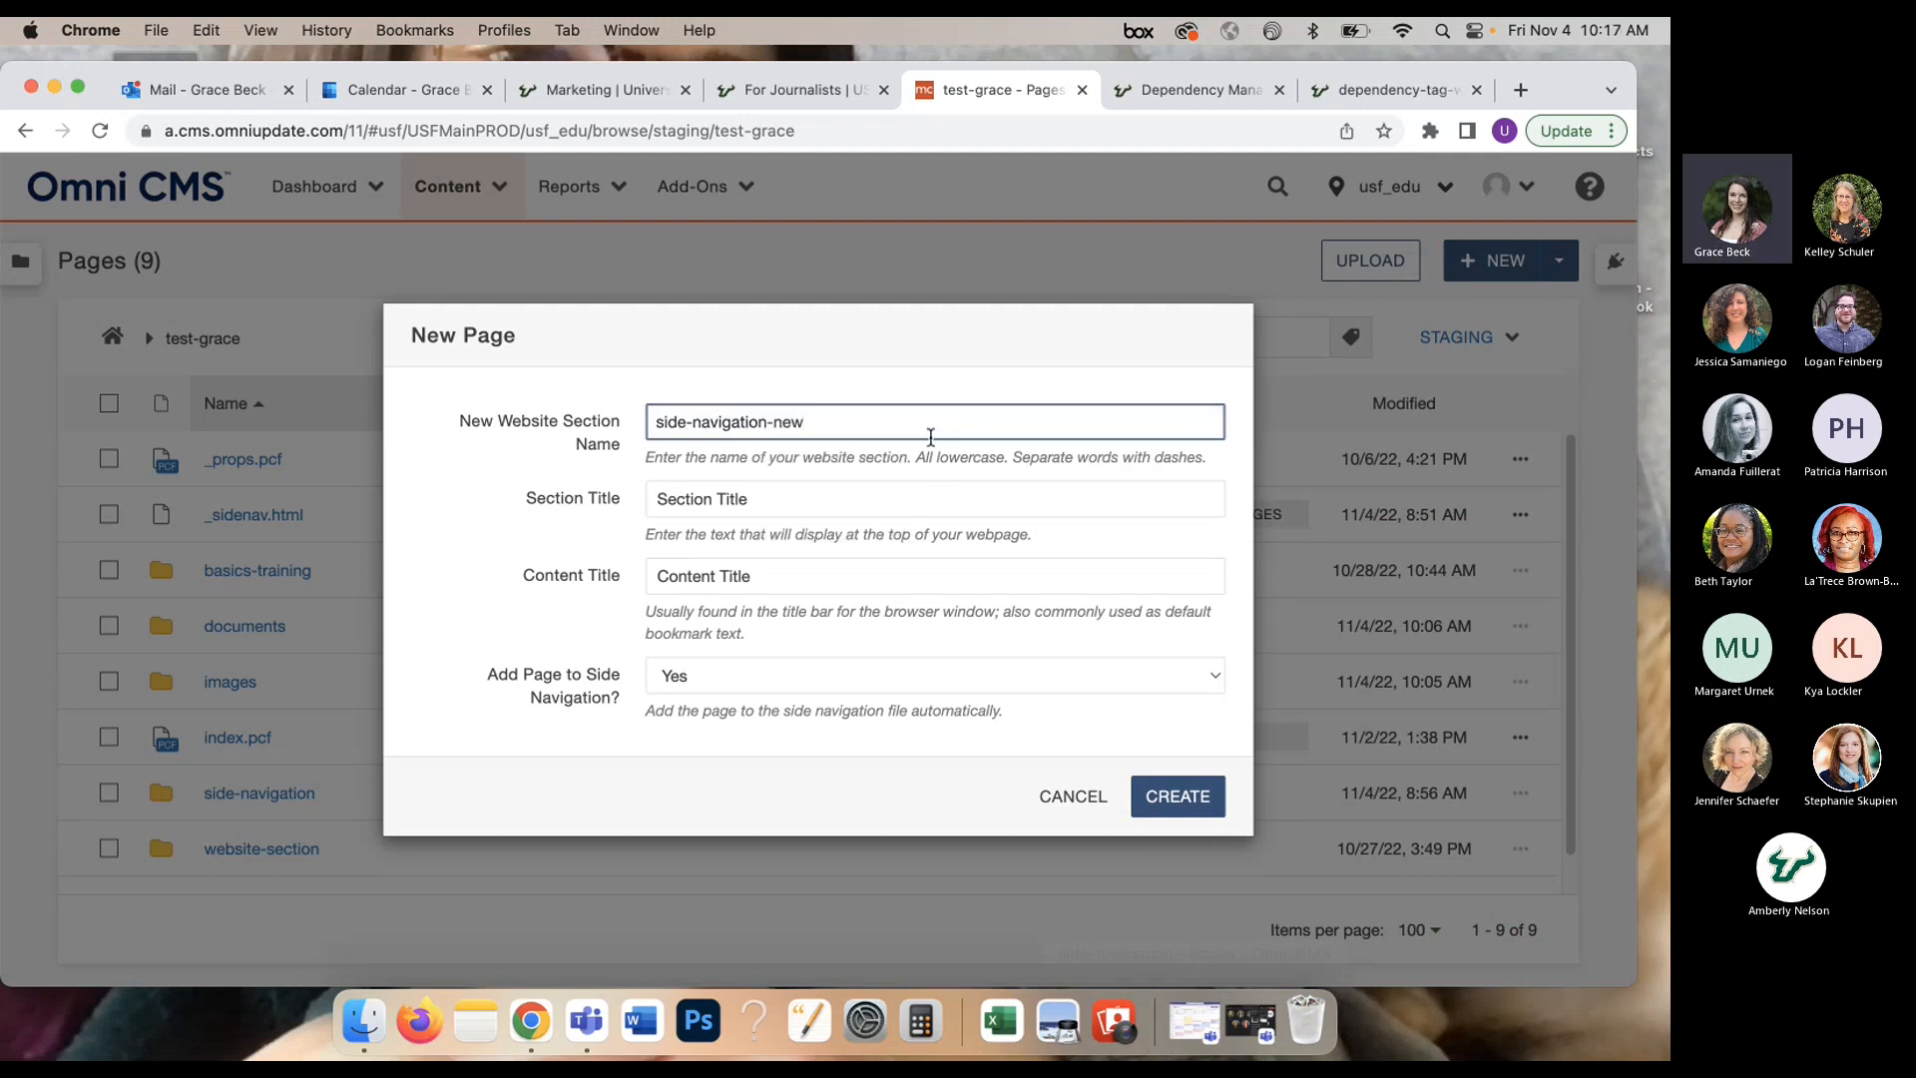
Step: Set the new section's title to "Side Navigation New" and its content title to "Overview"
drag(878, 498, 591, 493)
text(Si)
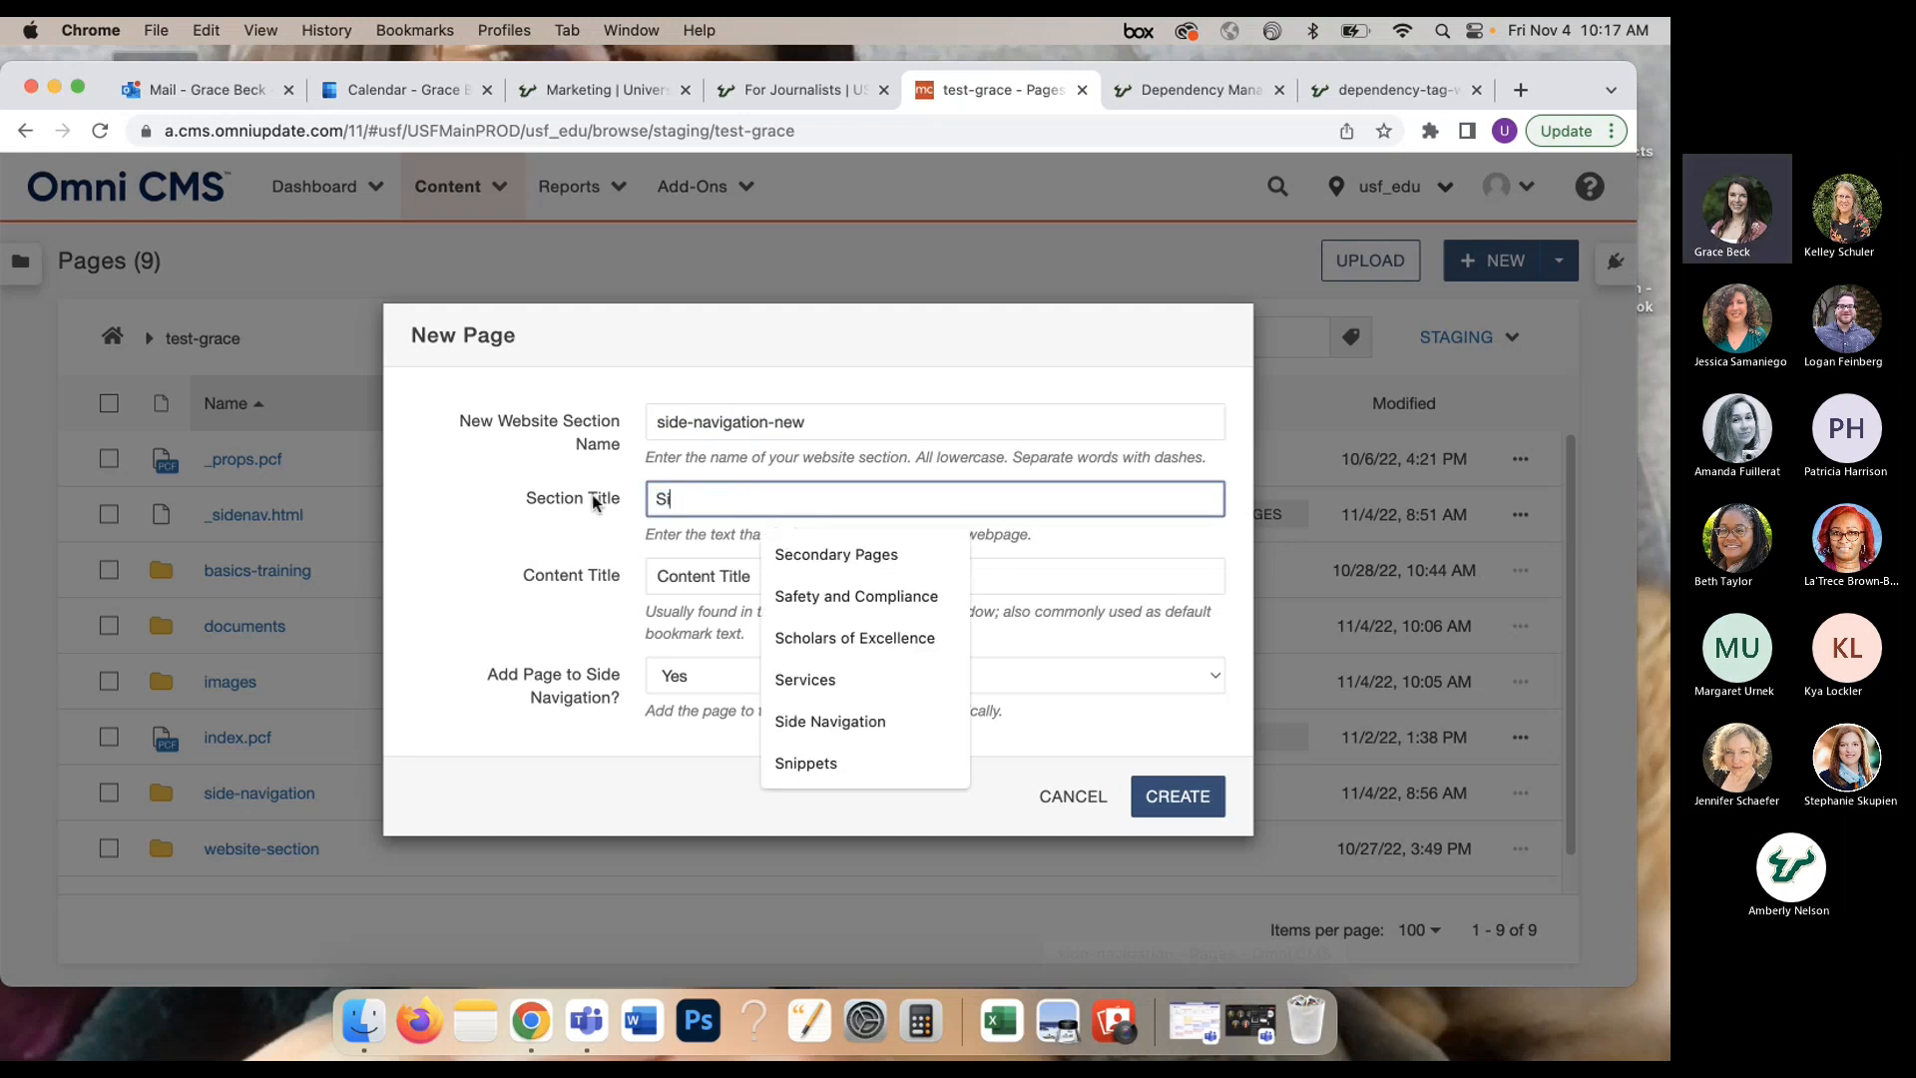
text(de)
click(816, 556)
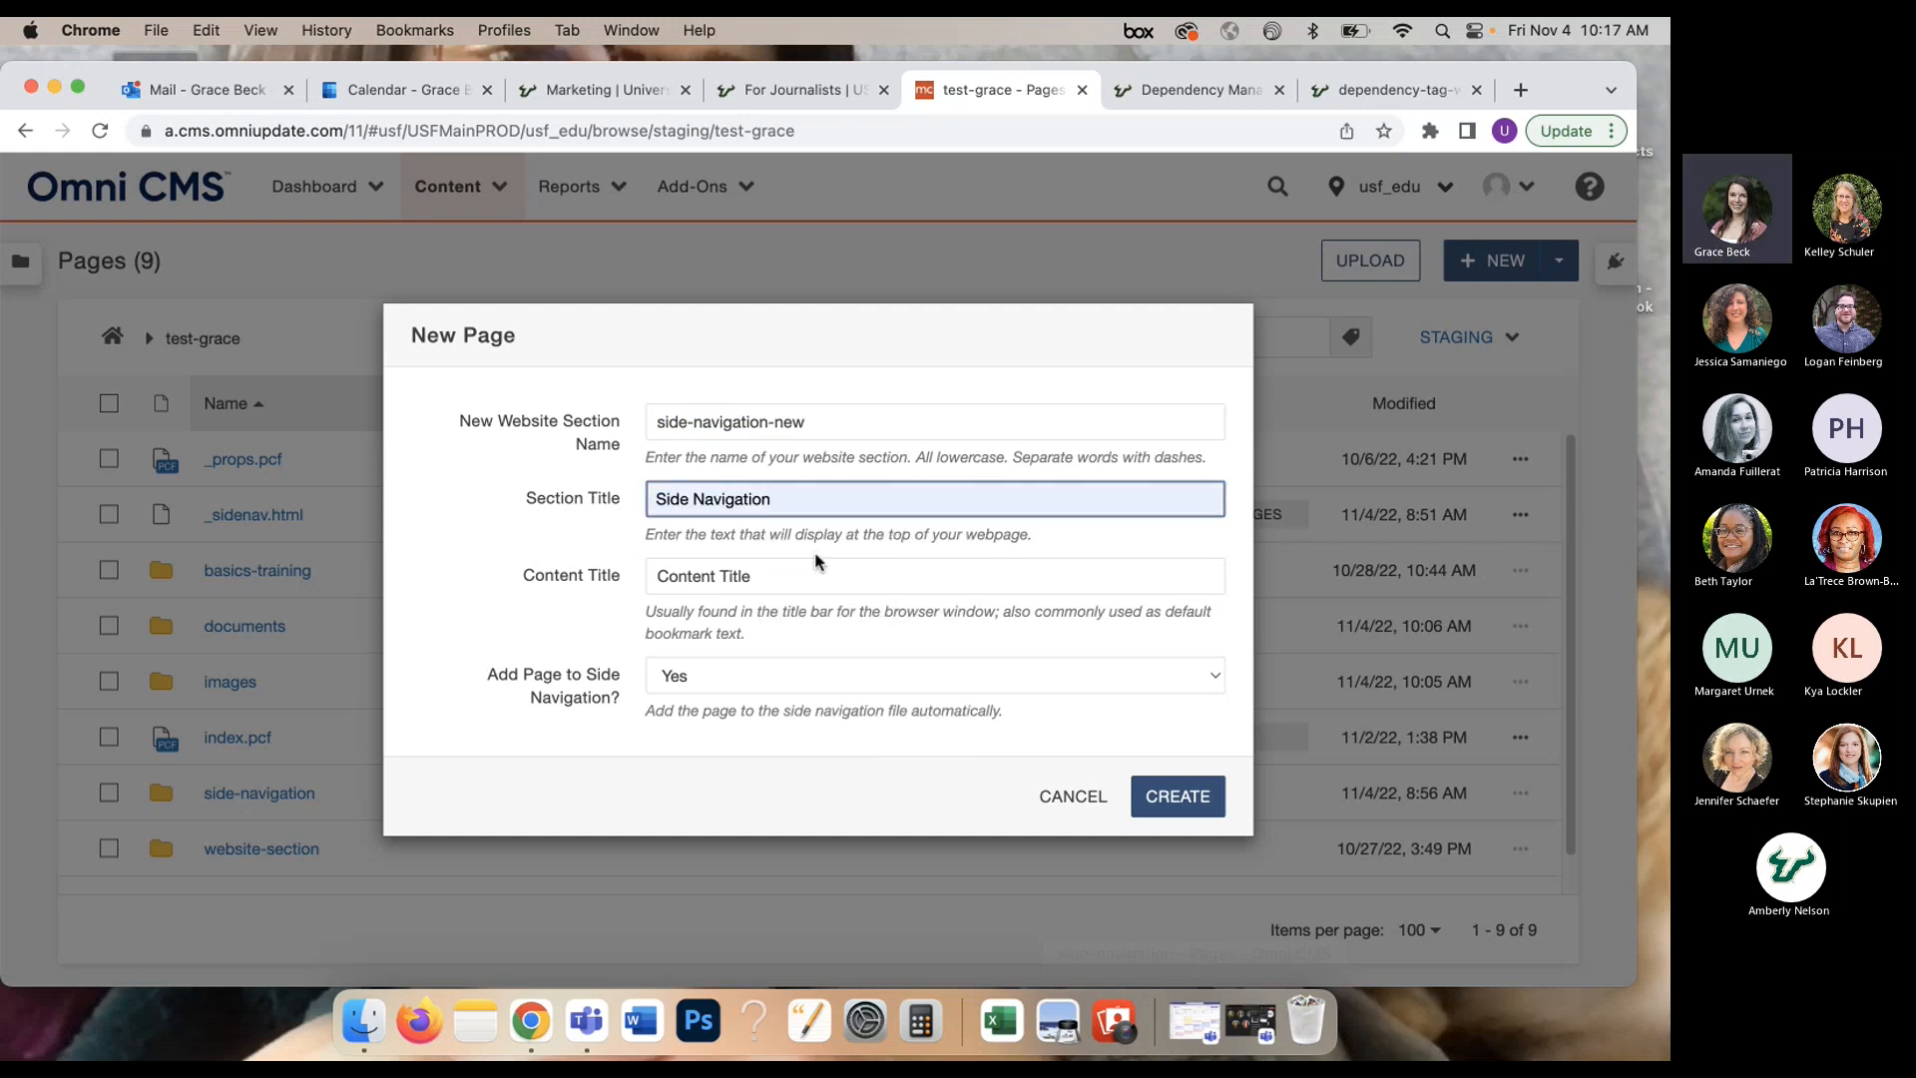
text(New)
click(777, 575)
key(super+a)
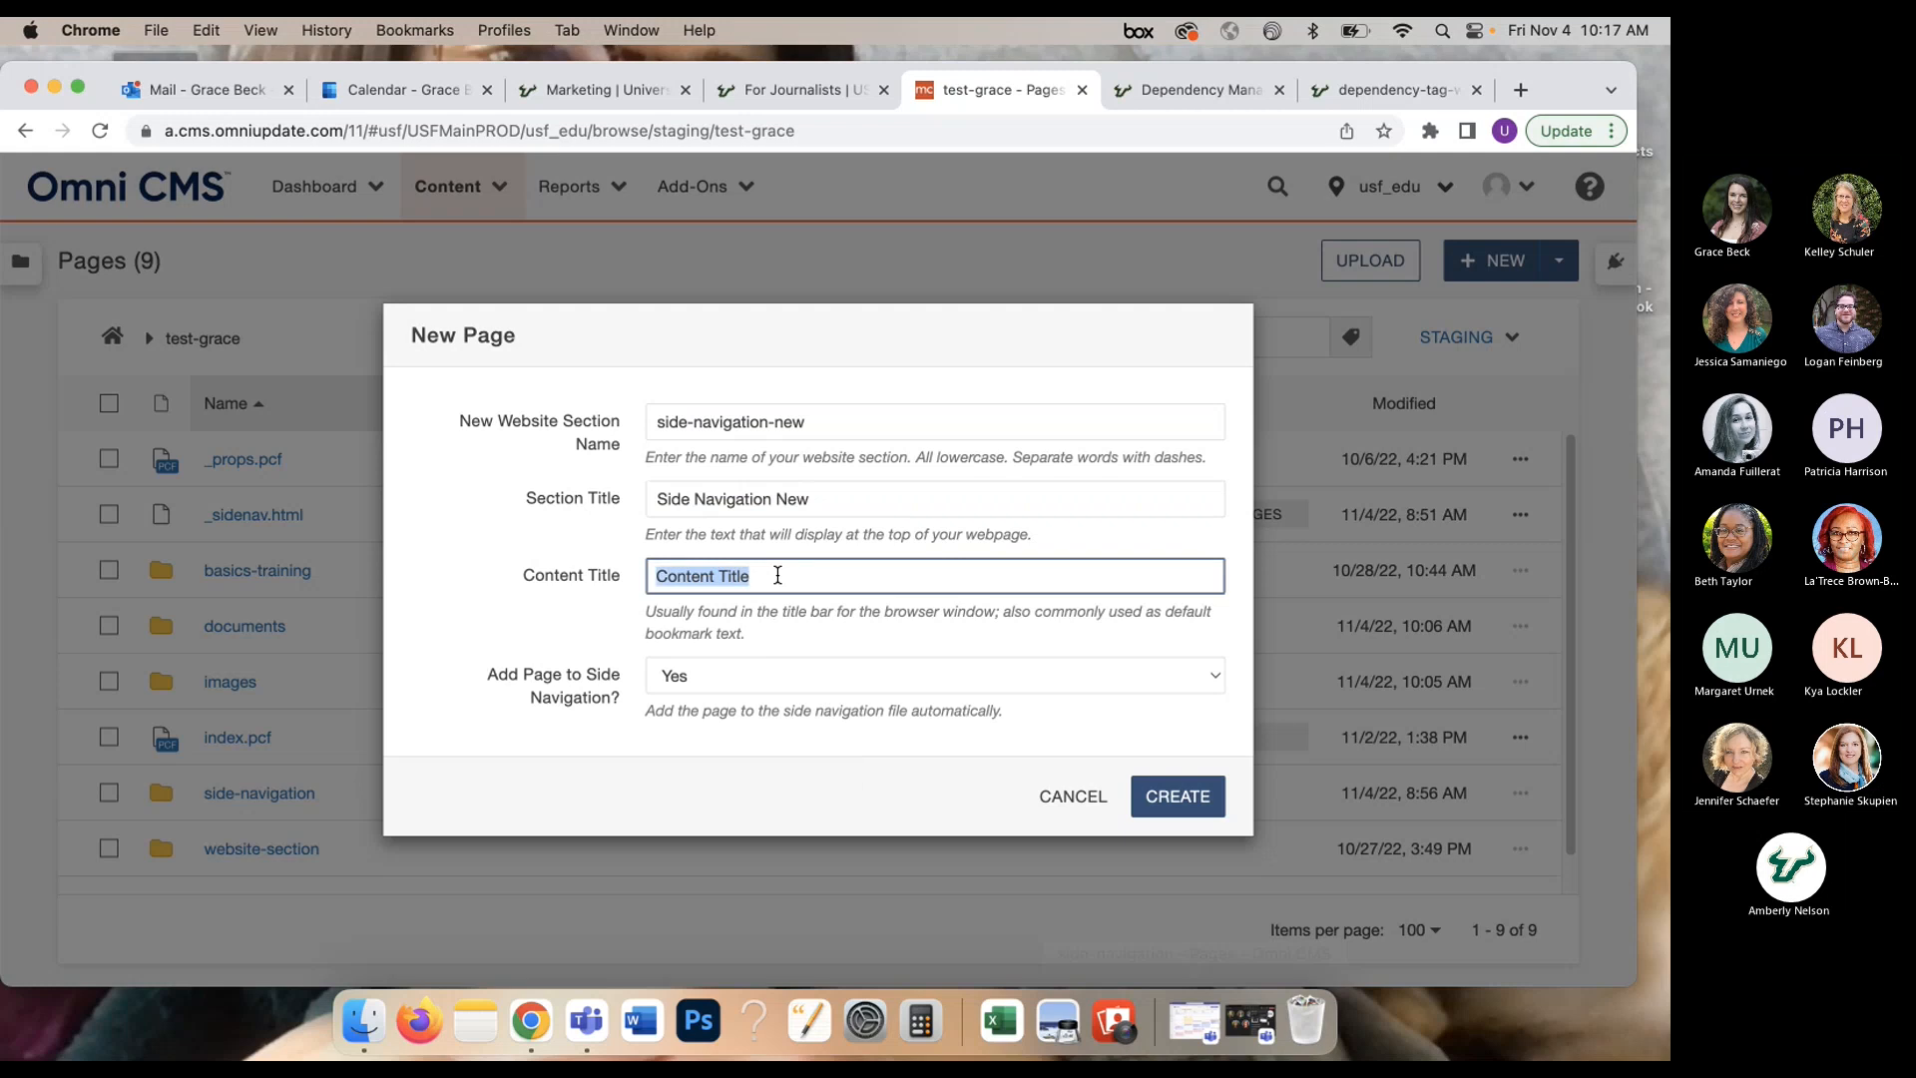
text(Overview)
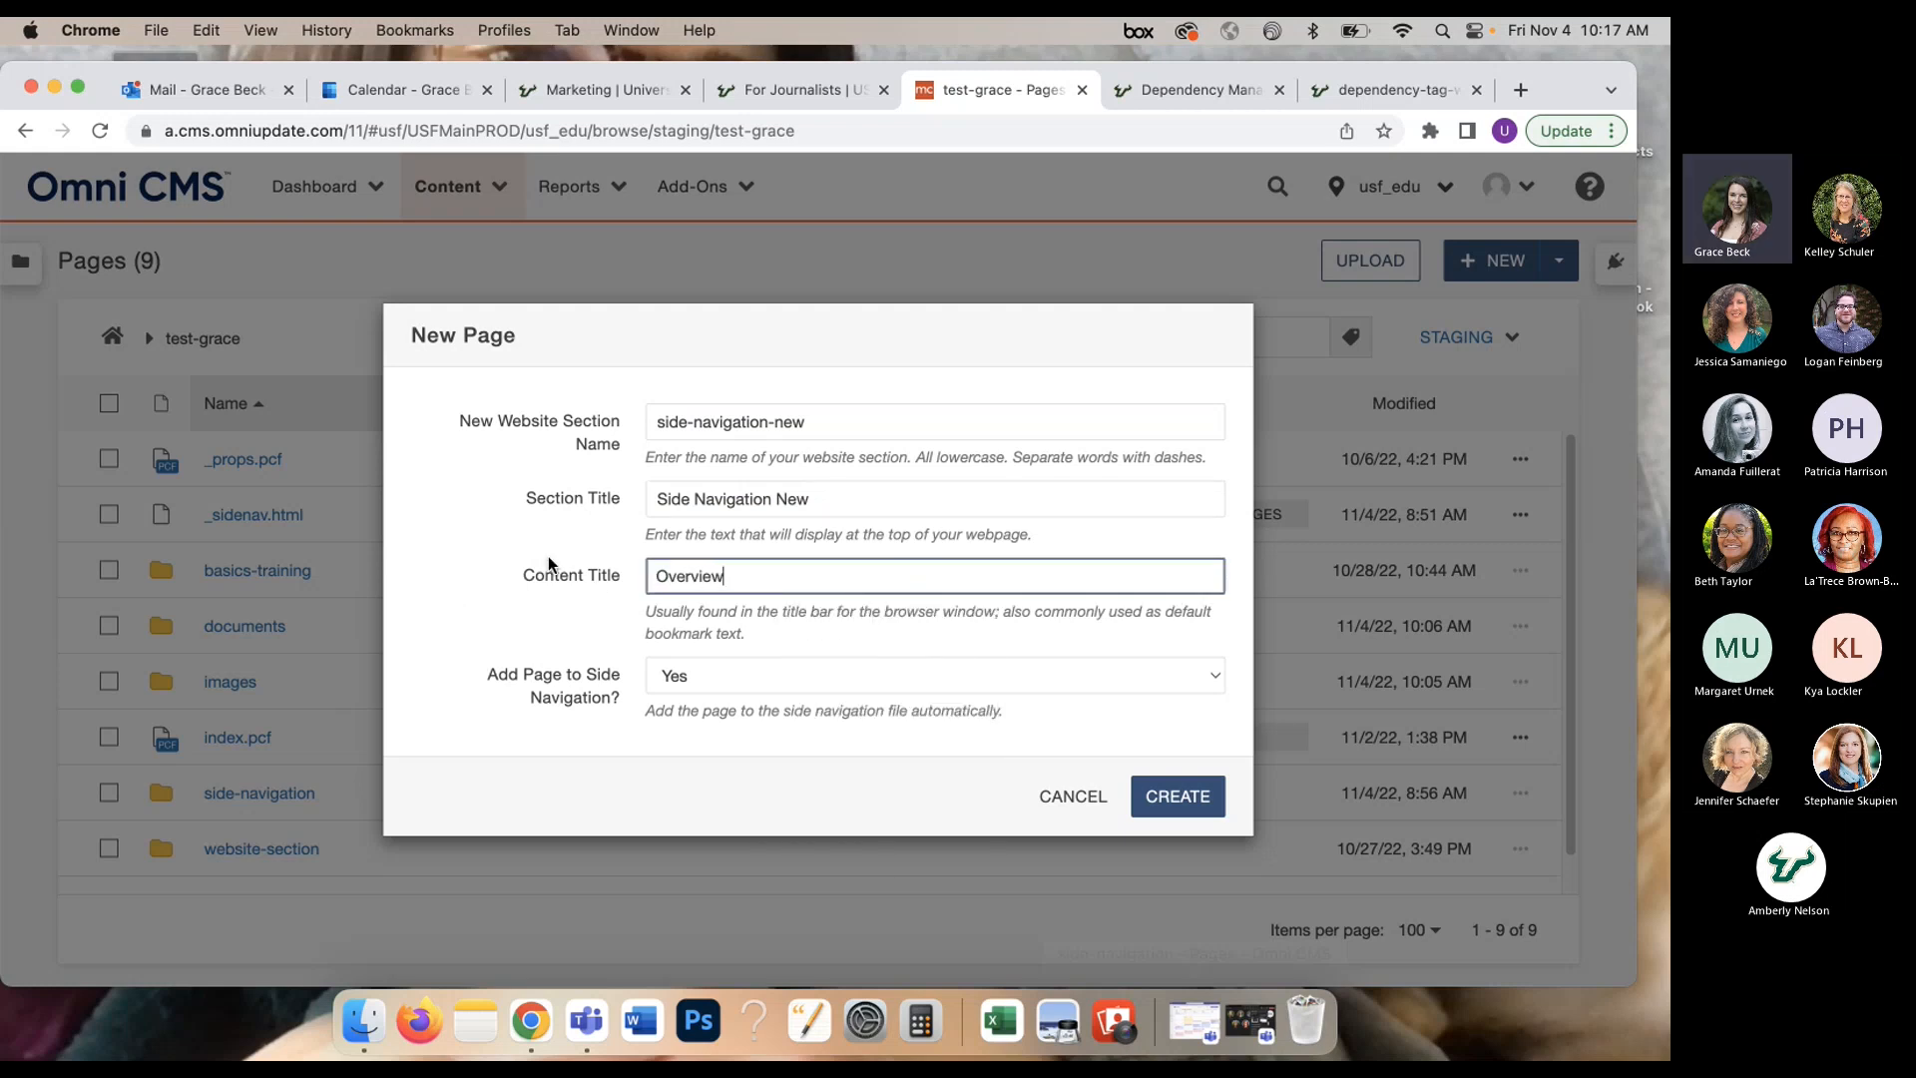
click(954, 387)
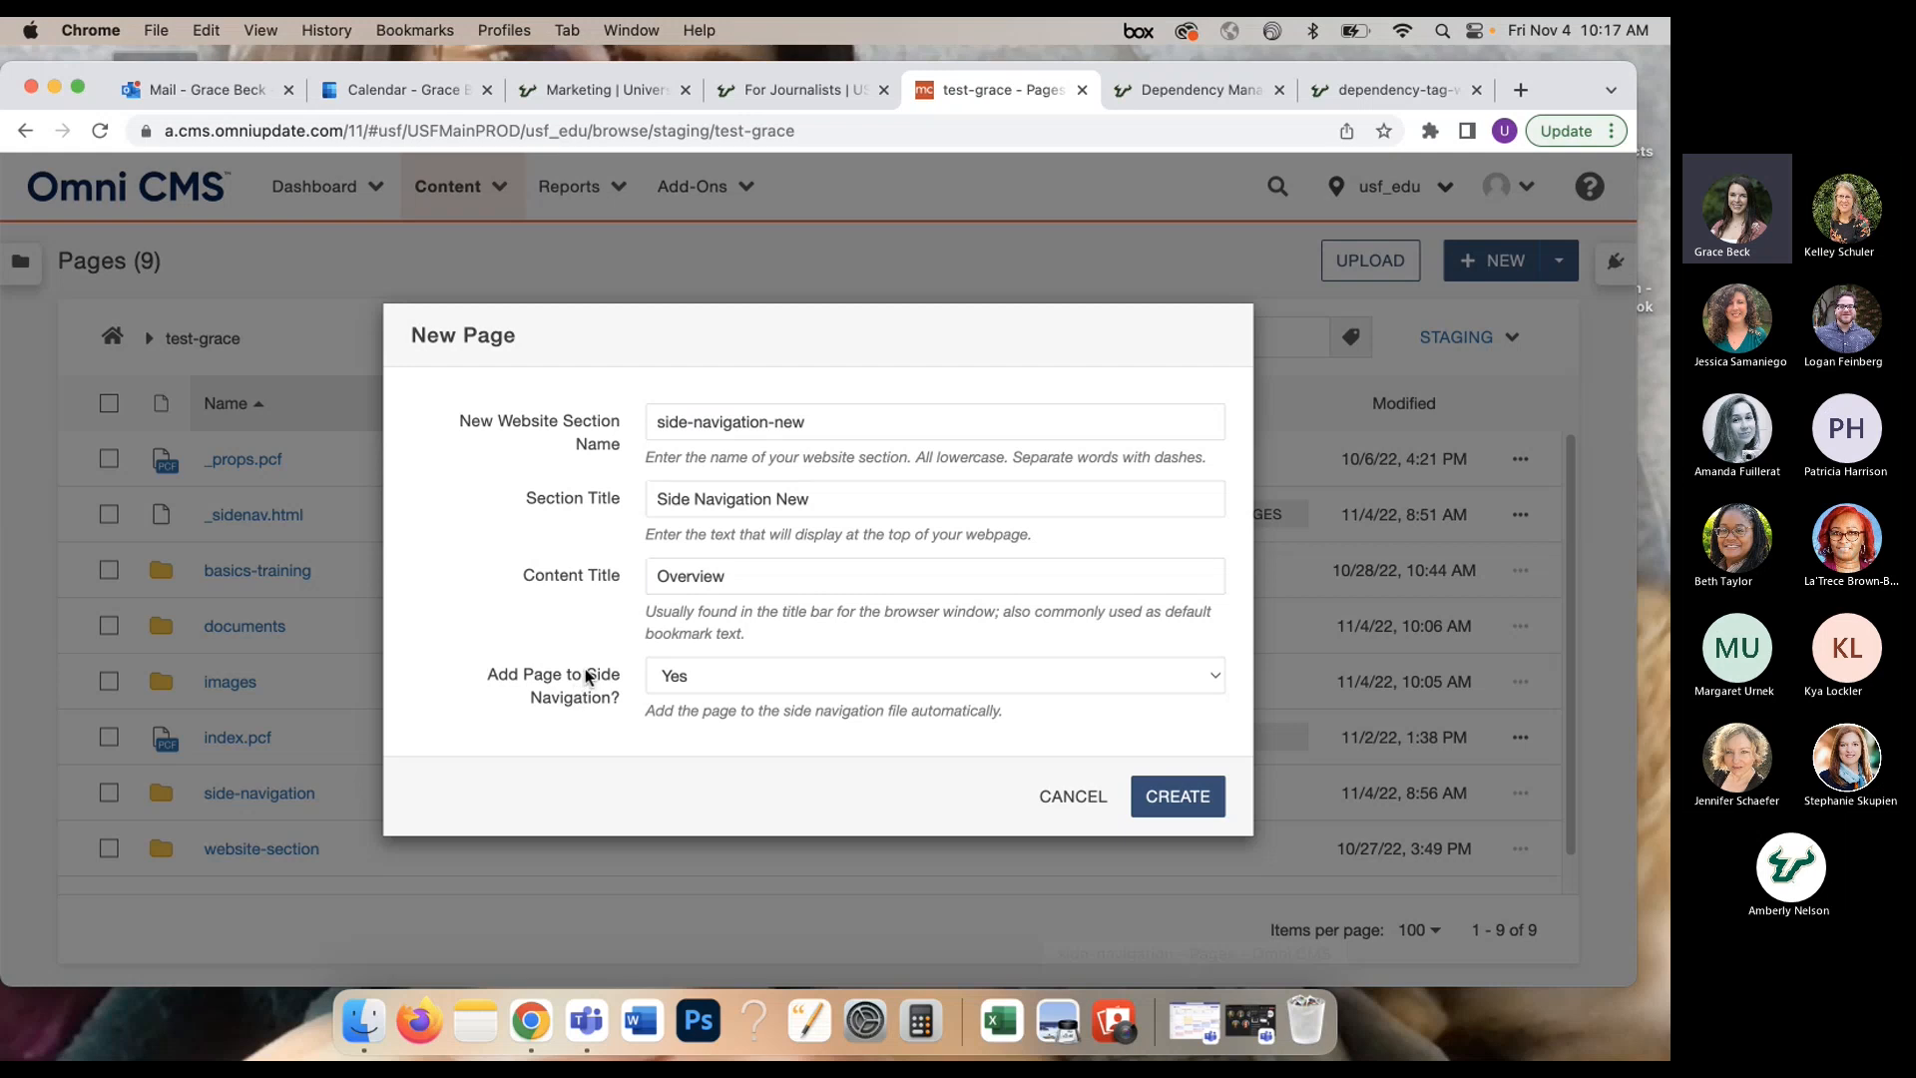
Step: Keep adding the page to the side navigation set to Yes, create the section and return to its file list
click(1212, 675)
click(1155, 677)
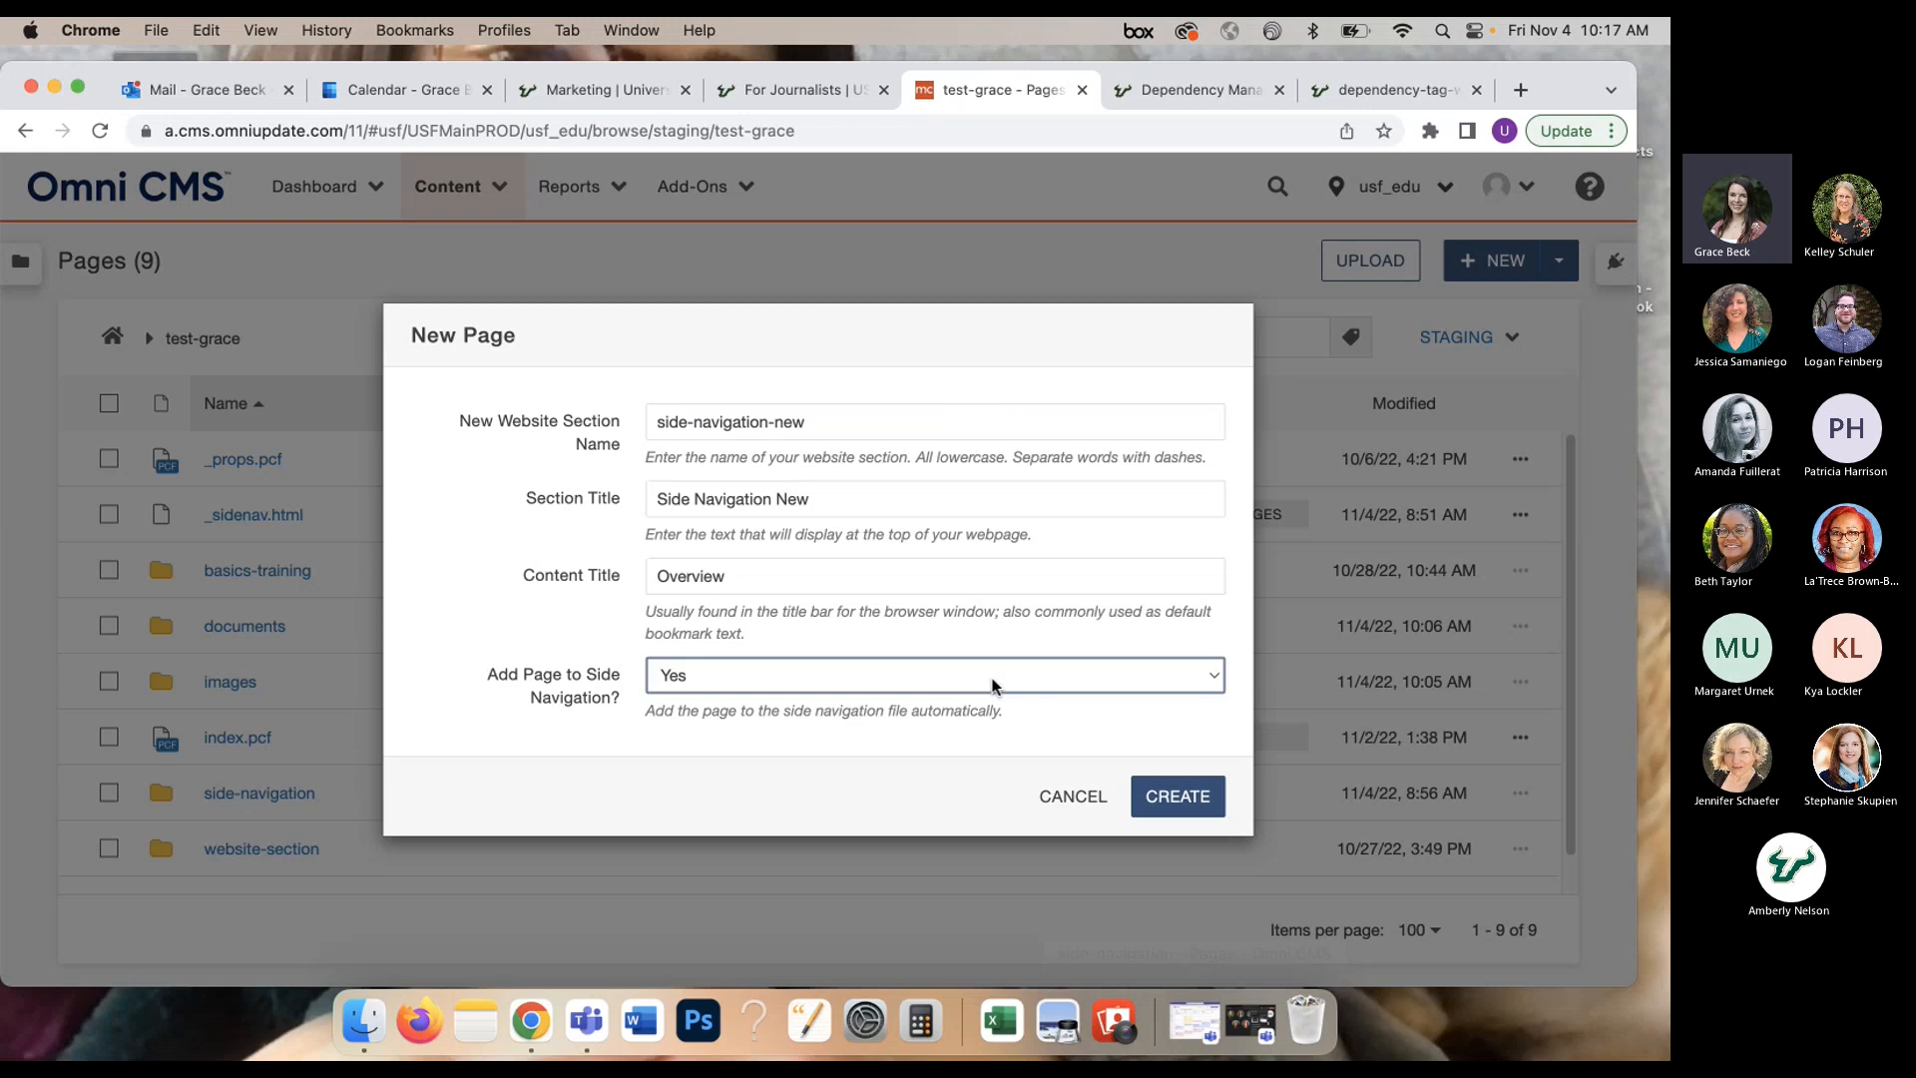
click(1201, 791)
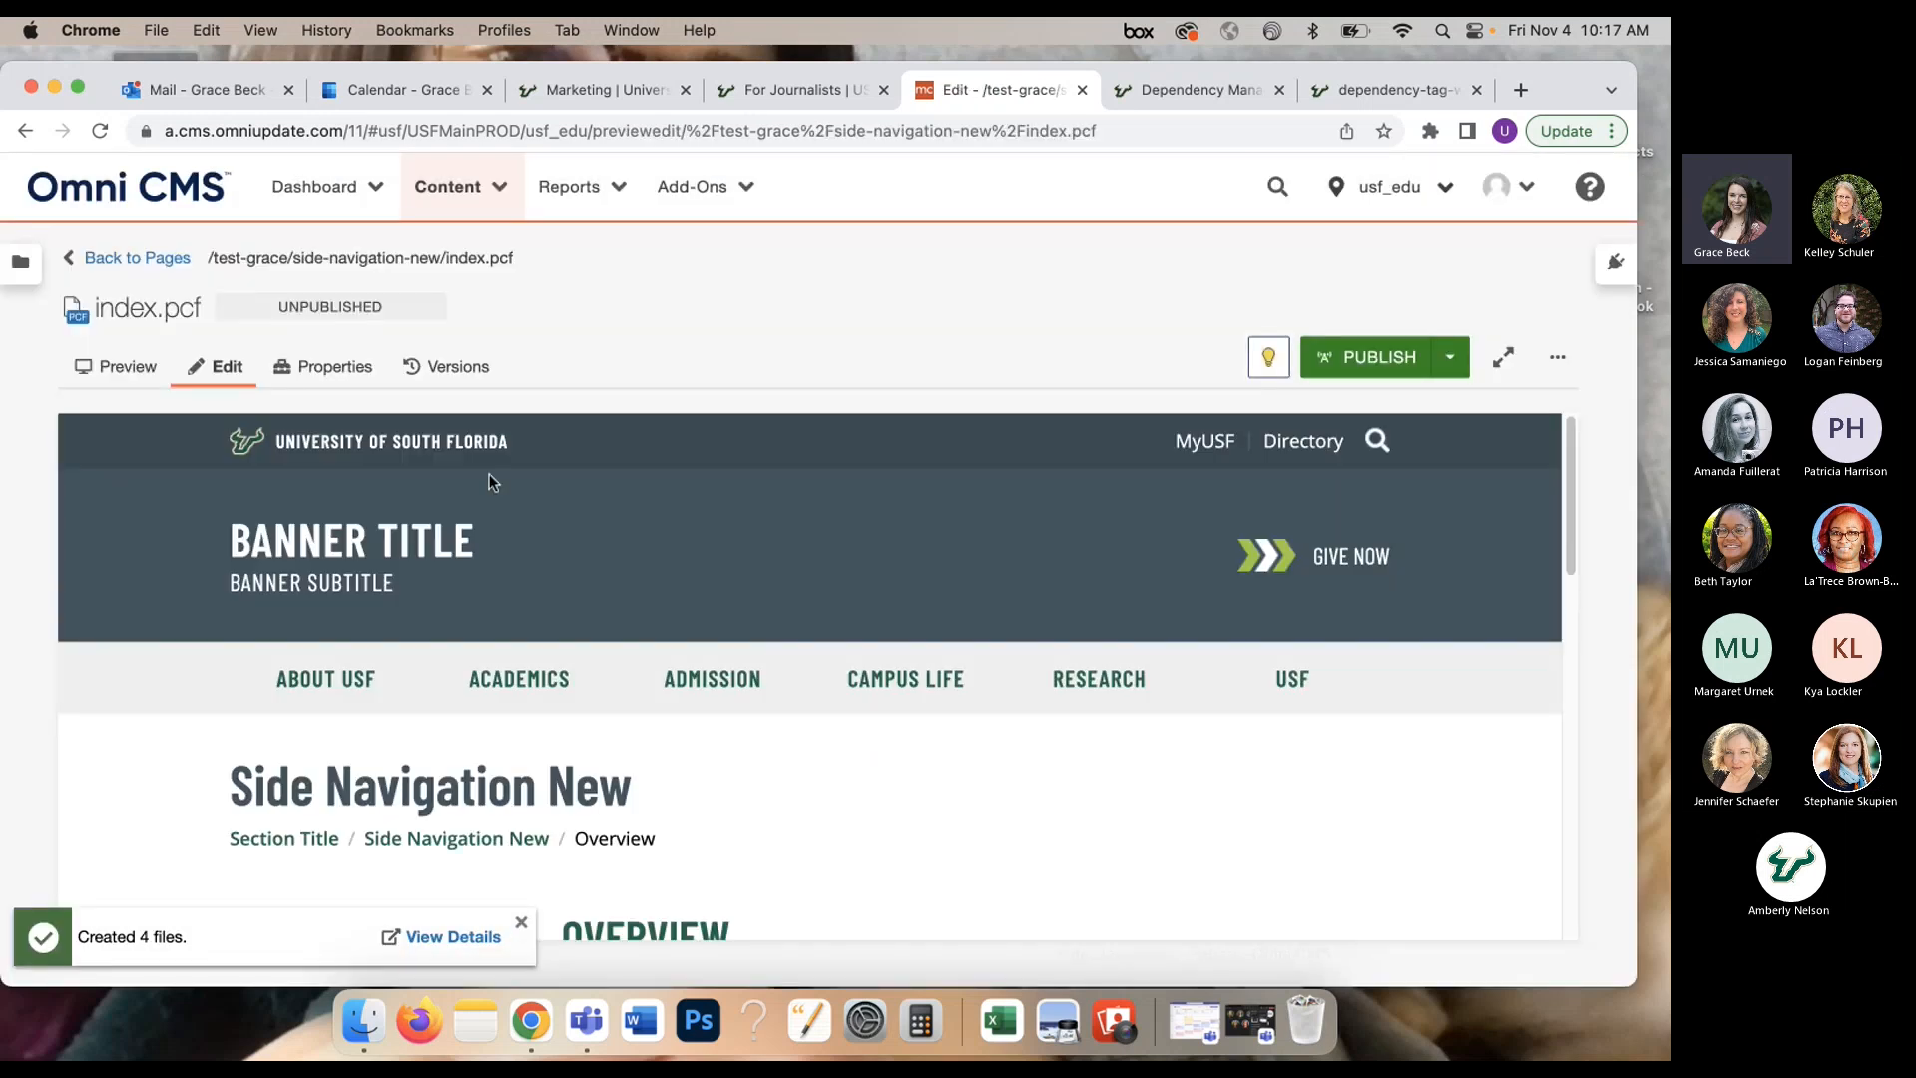
click(170, 259)
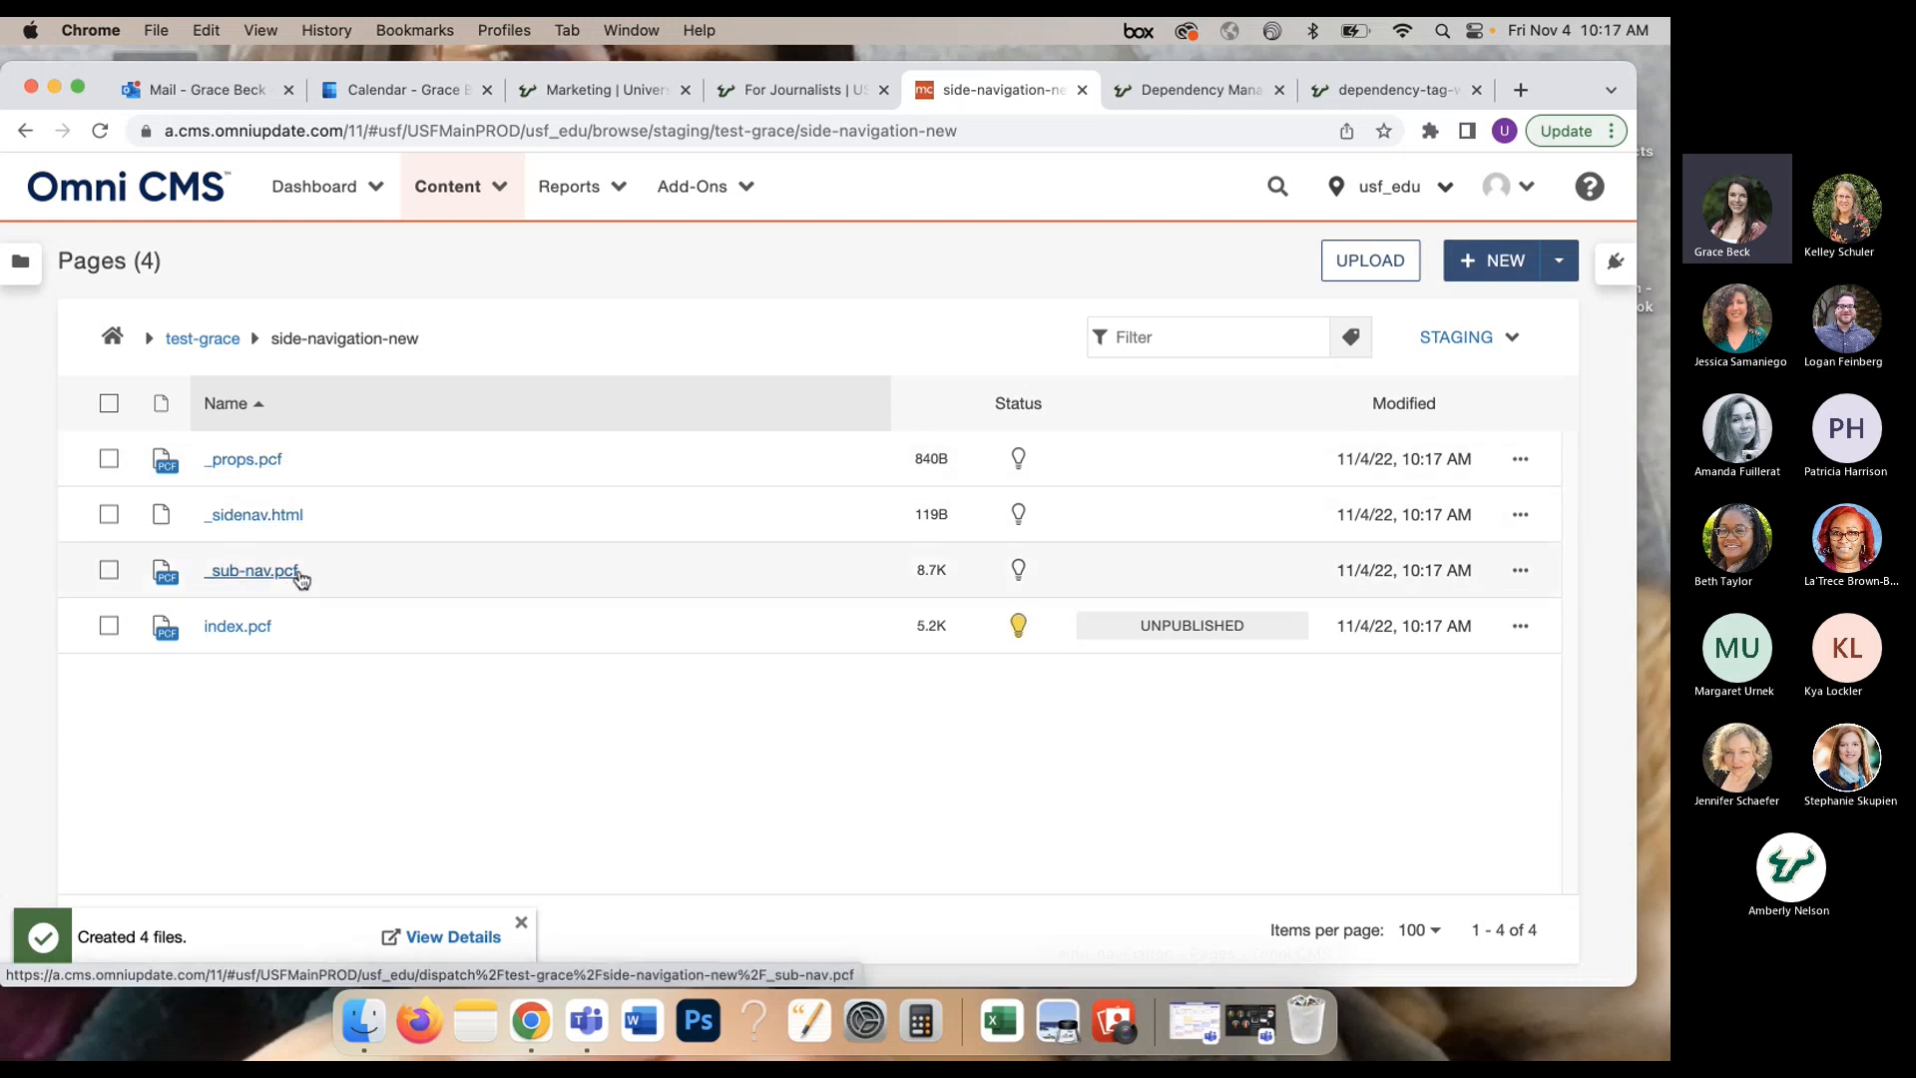
Step: Switch to the University Communications and Marketing website, view its About page and expand the Marketing navigation menu
drag(1569, 88, 1569, 143)
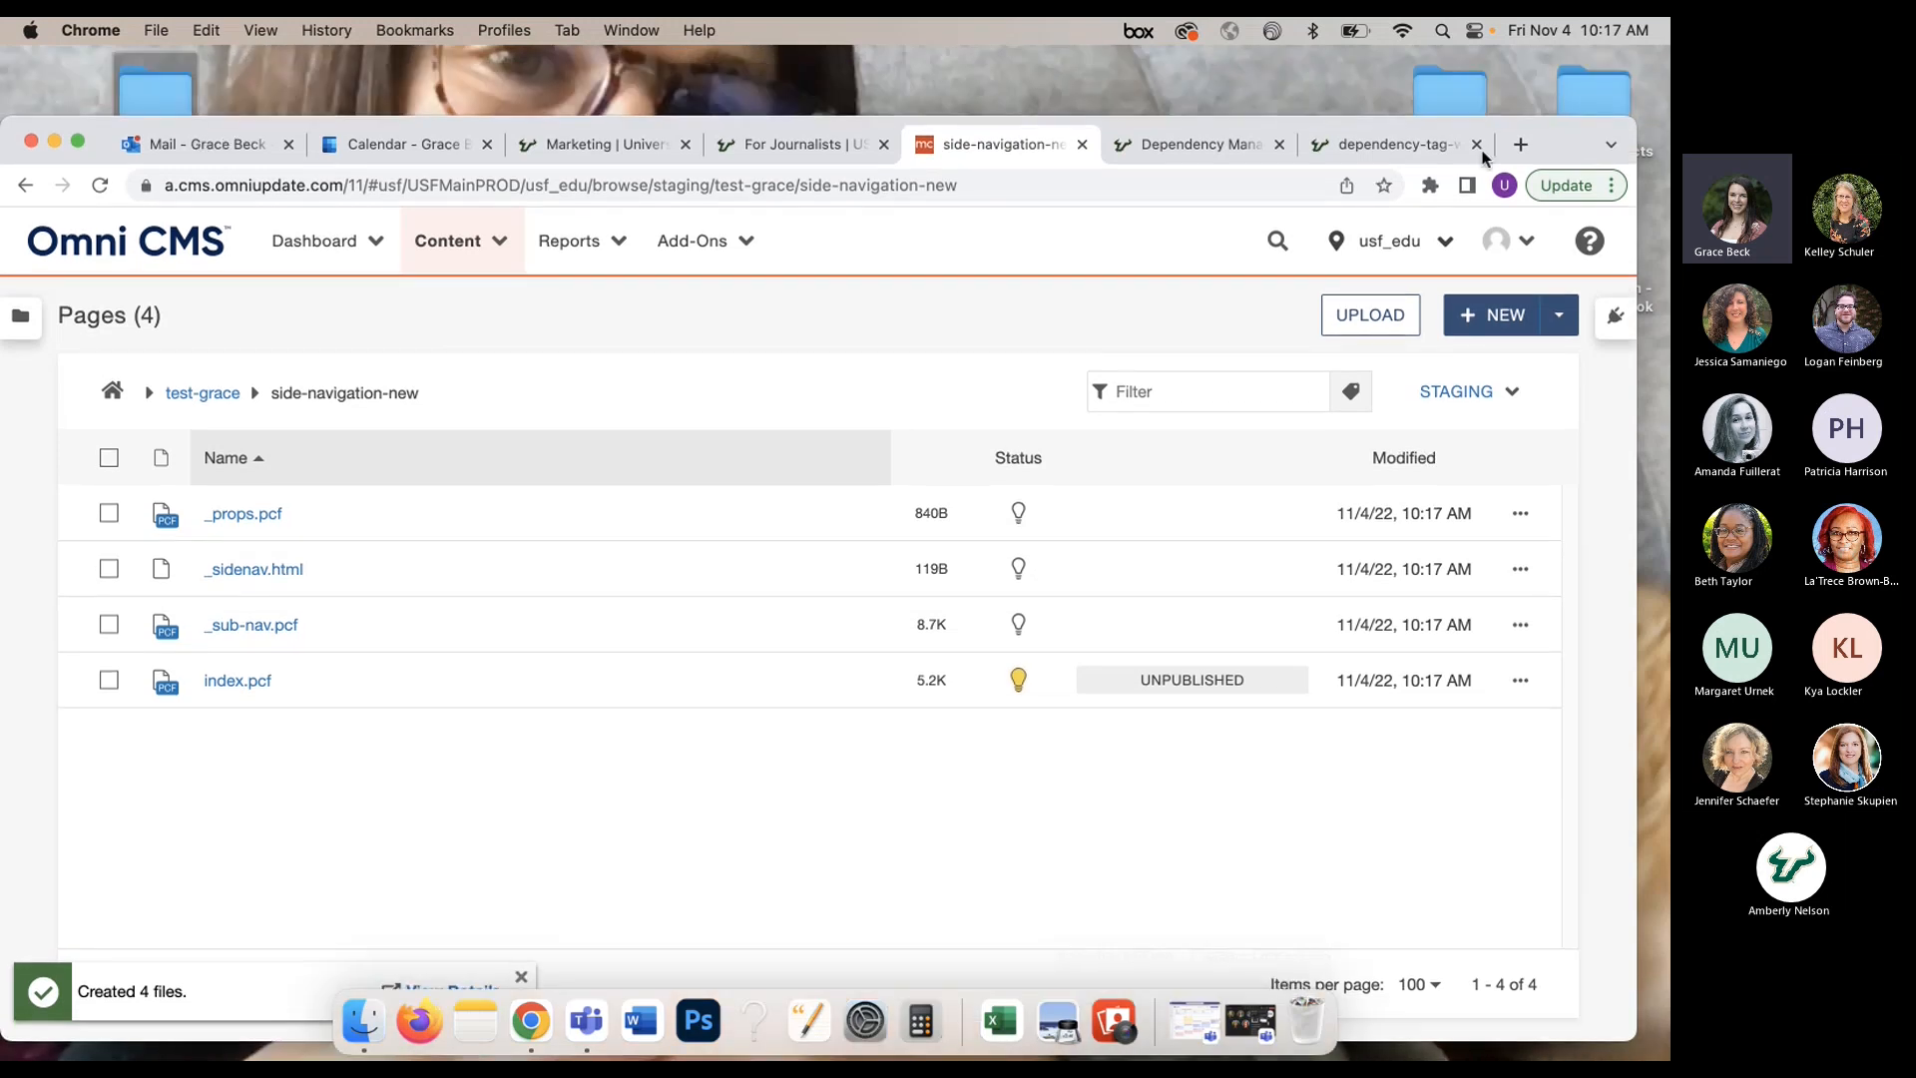
click(649, 148)
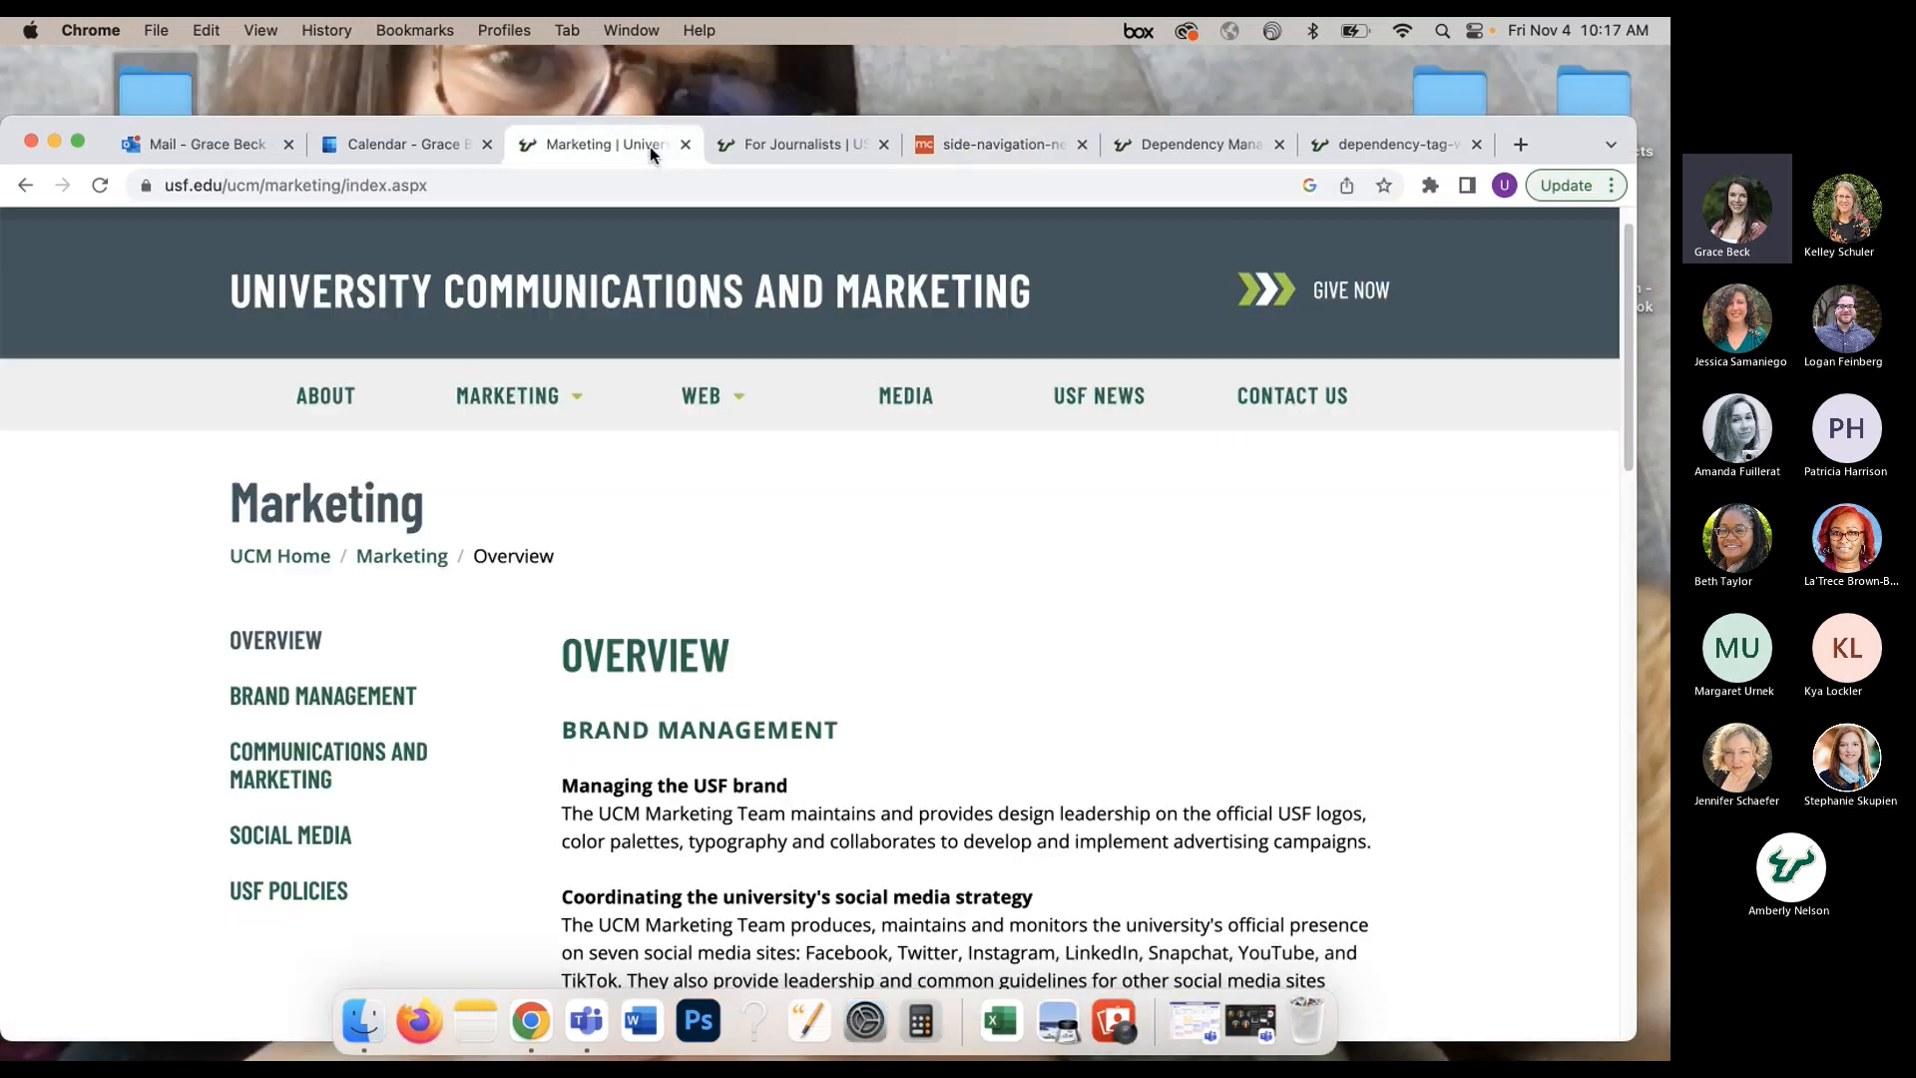
click(354, 390)
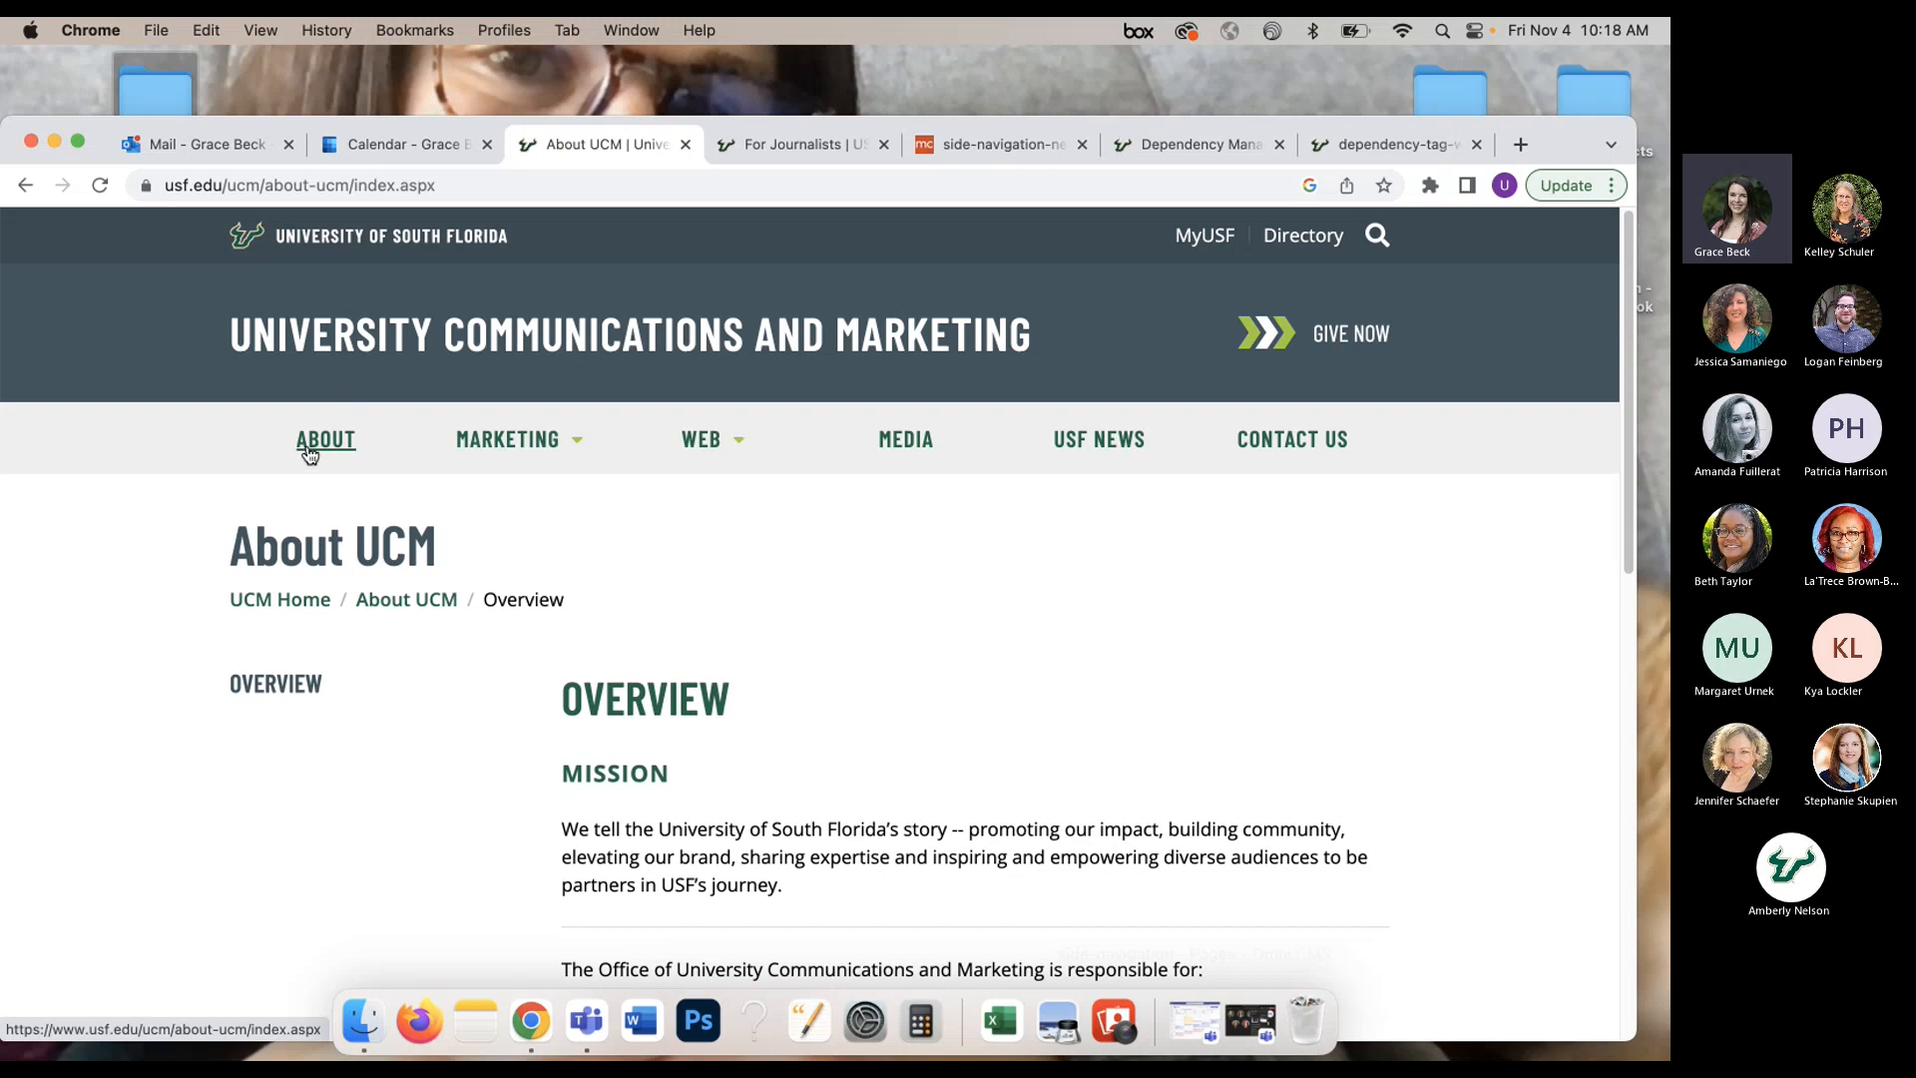
click(578, 449)
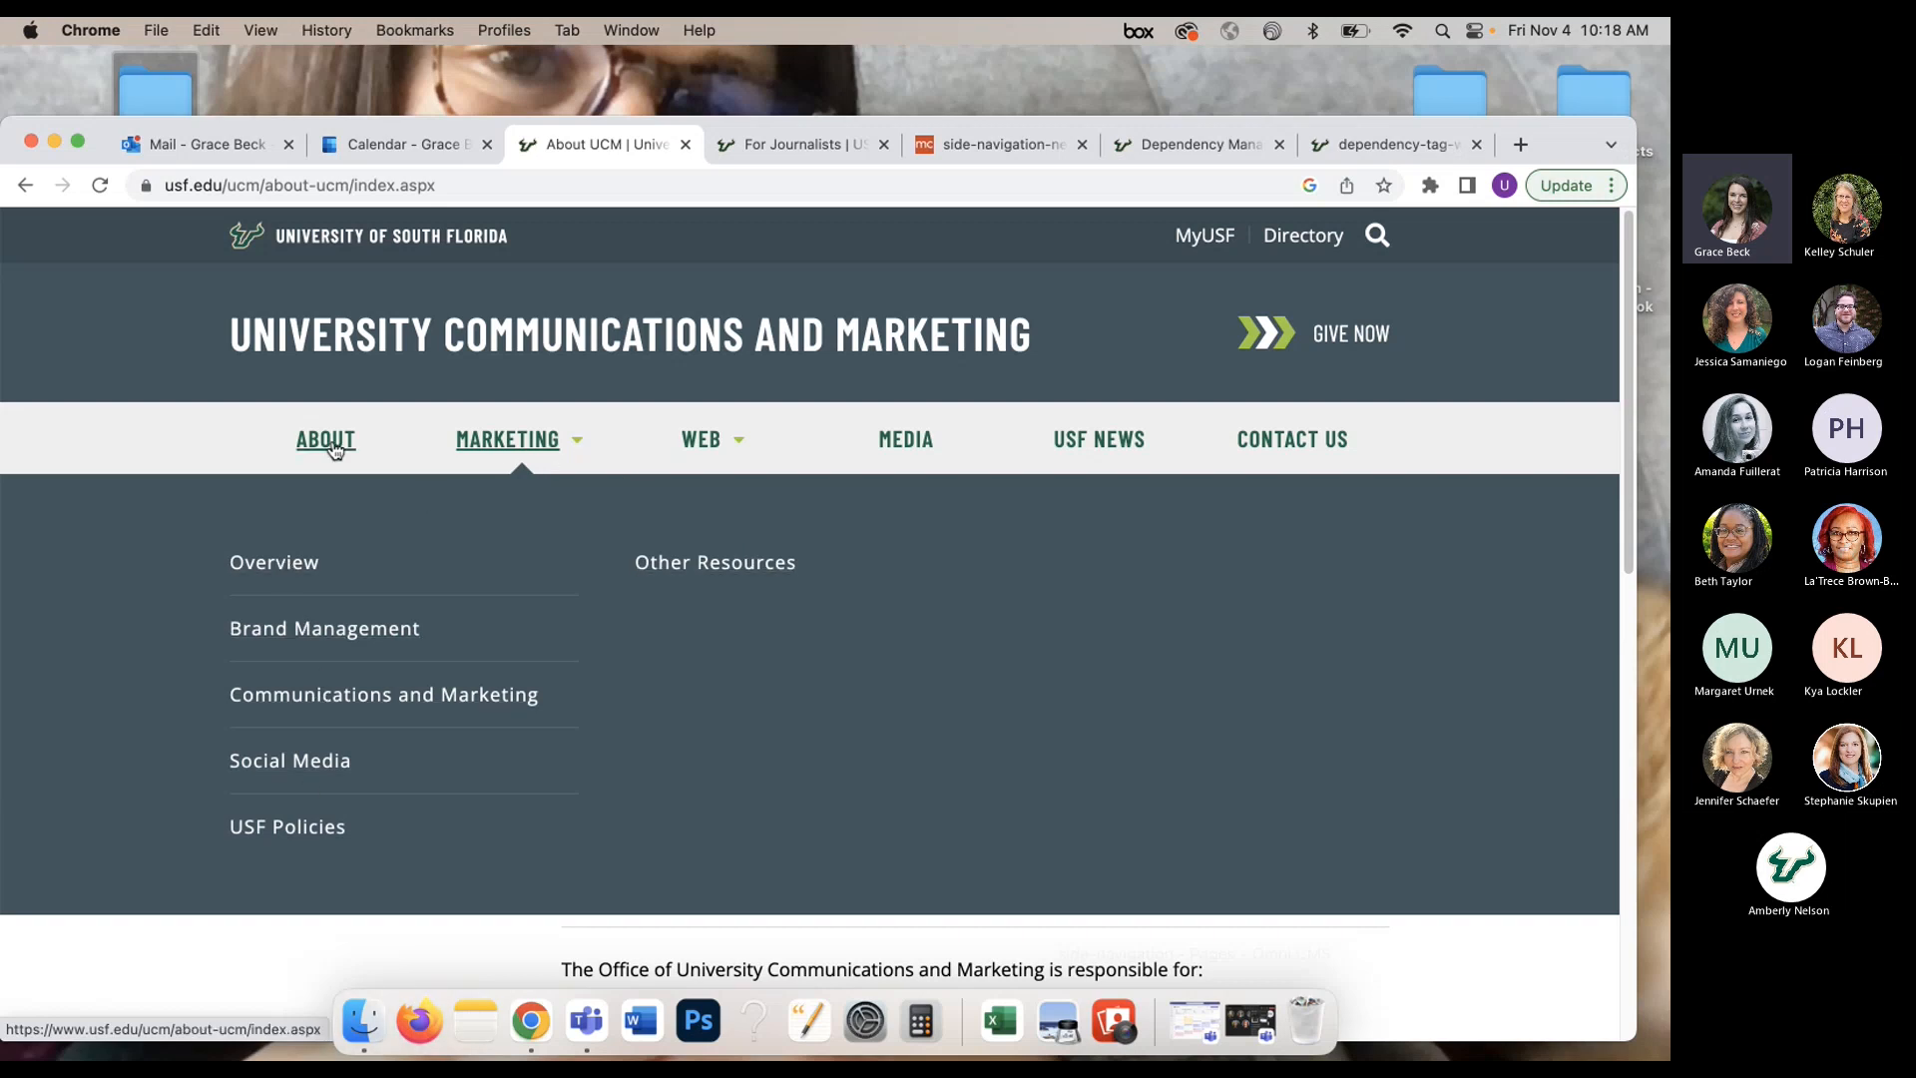
drag(1564, 145, 1565, 125)
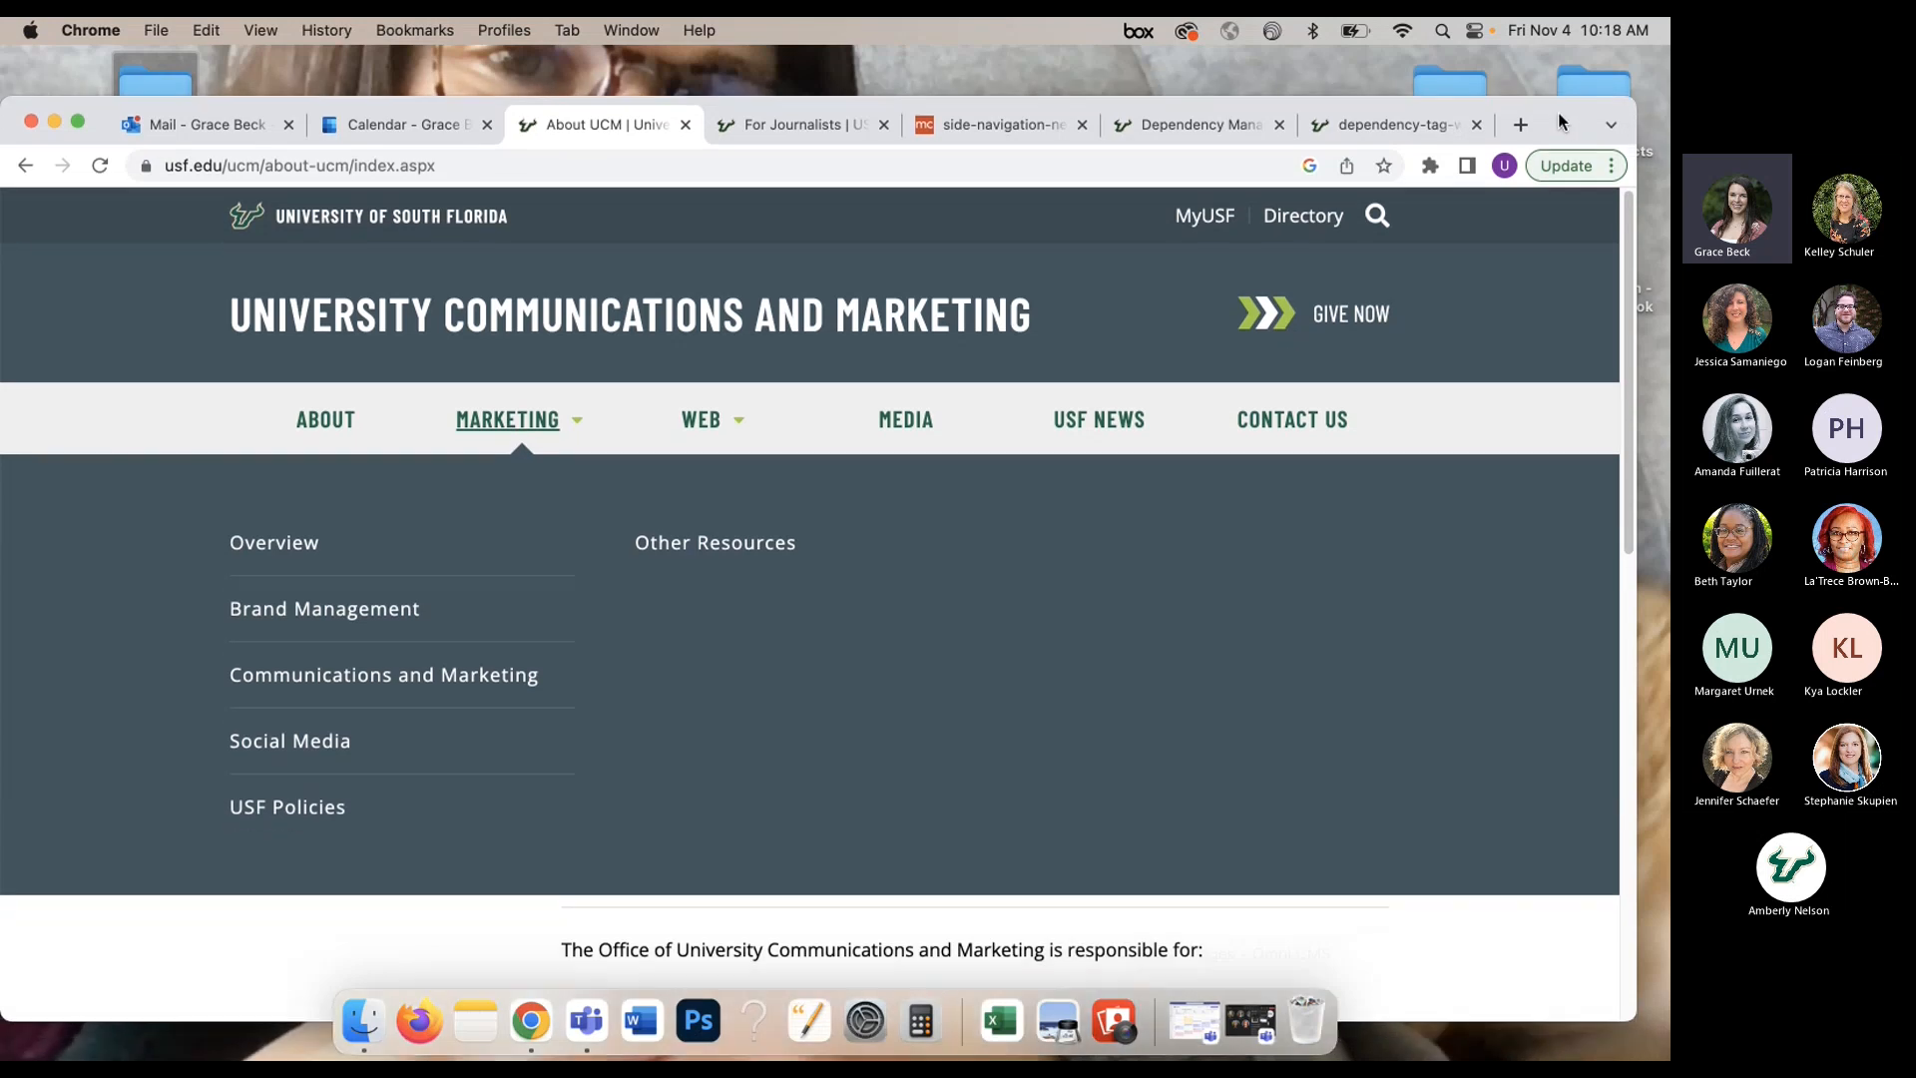
Step: Back in Omni CMS, check in the new section's index.pcf and check out _sidenav.html to inspect its contents
click(970, 135)
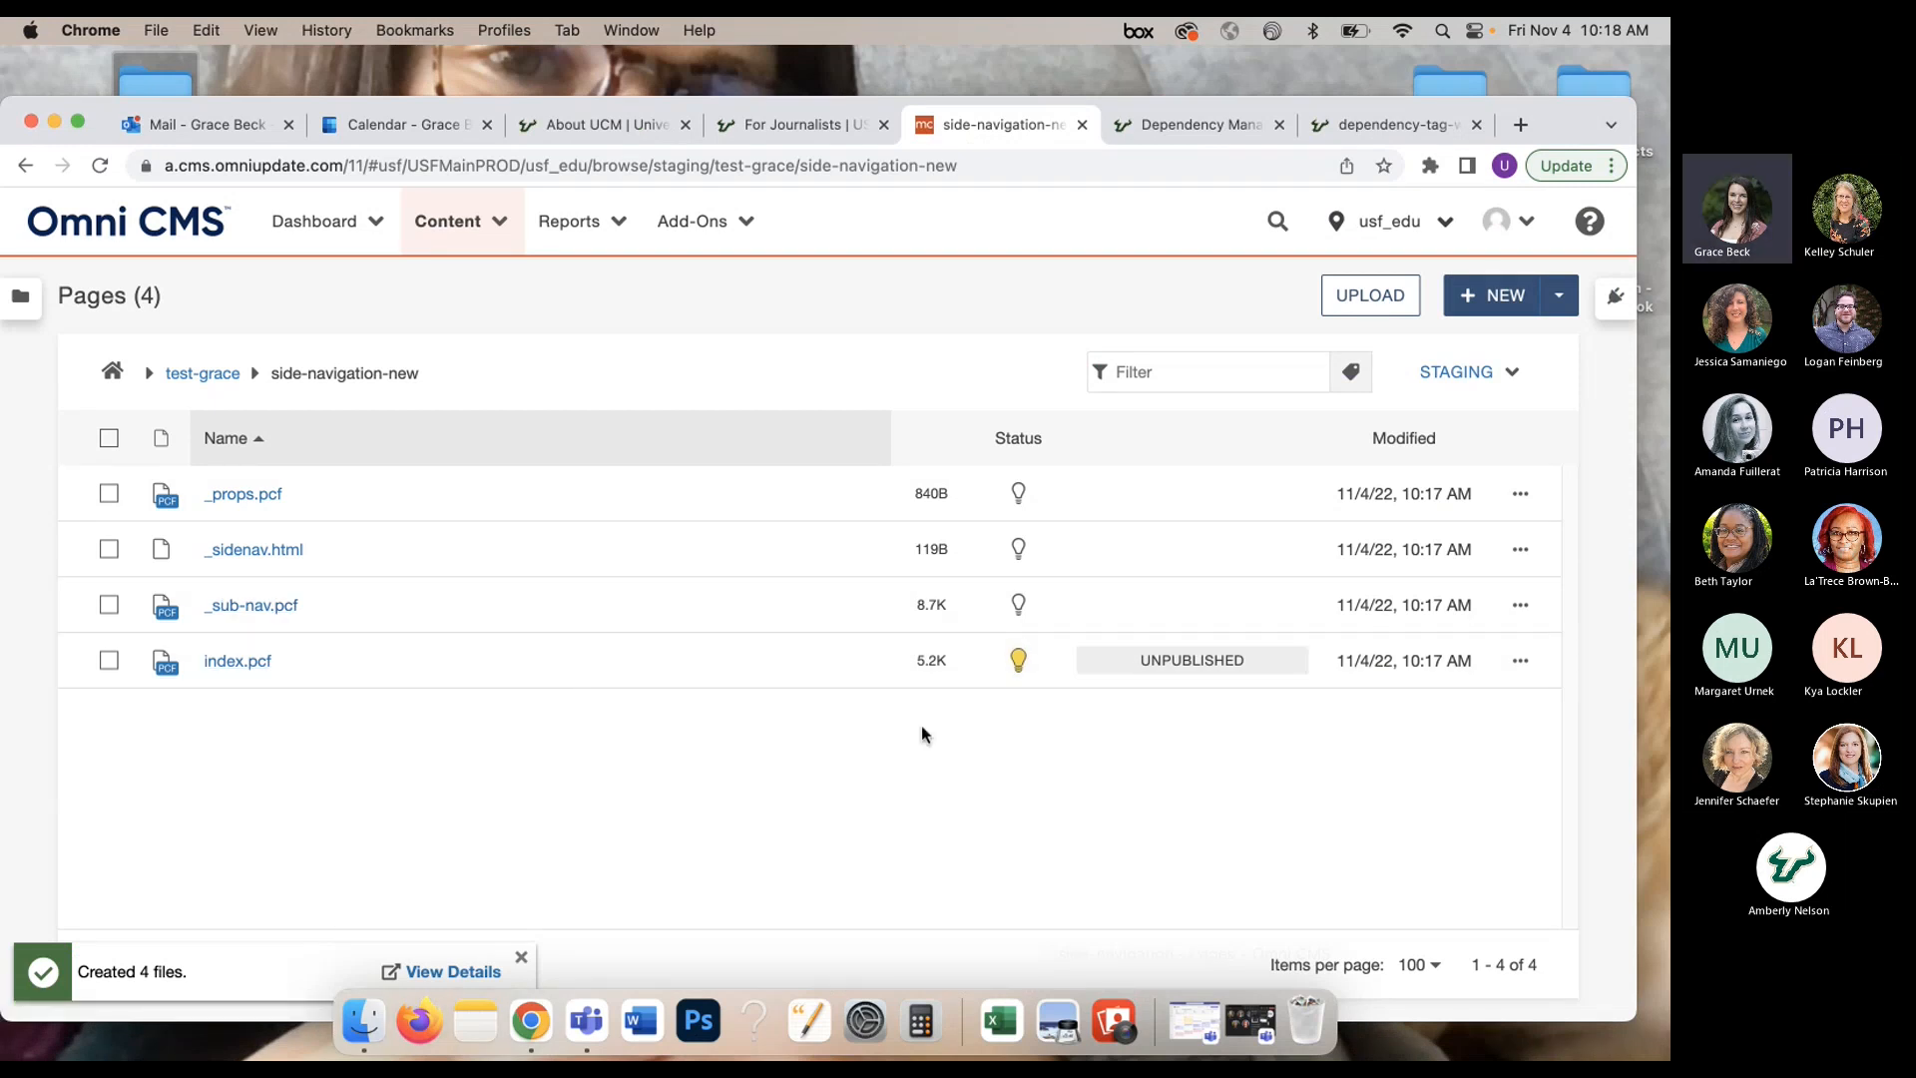
click(1020, 661)
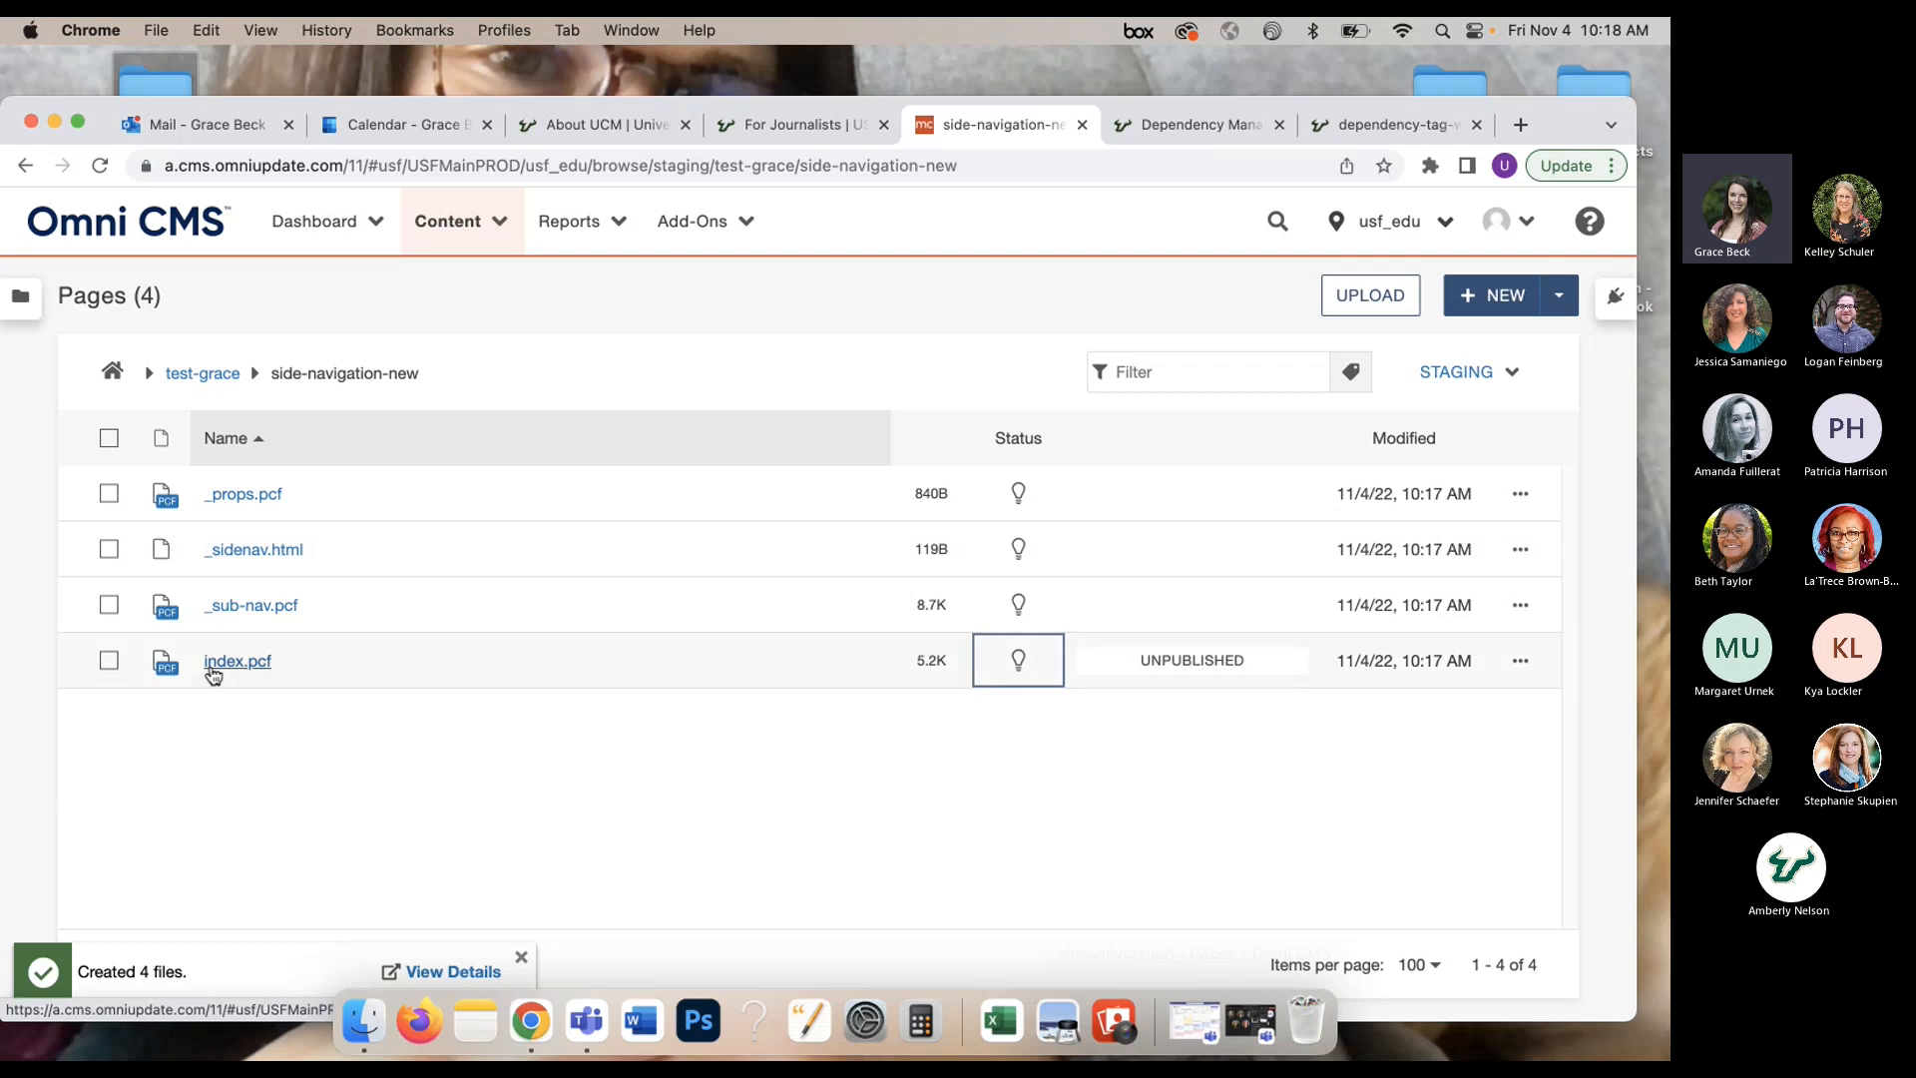
click(1019, 551)
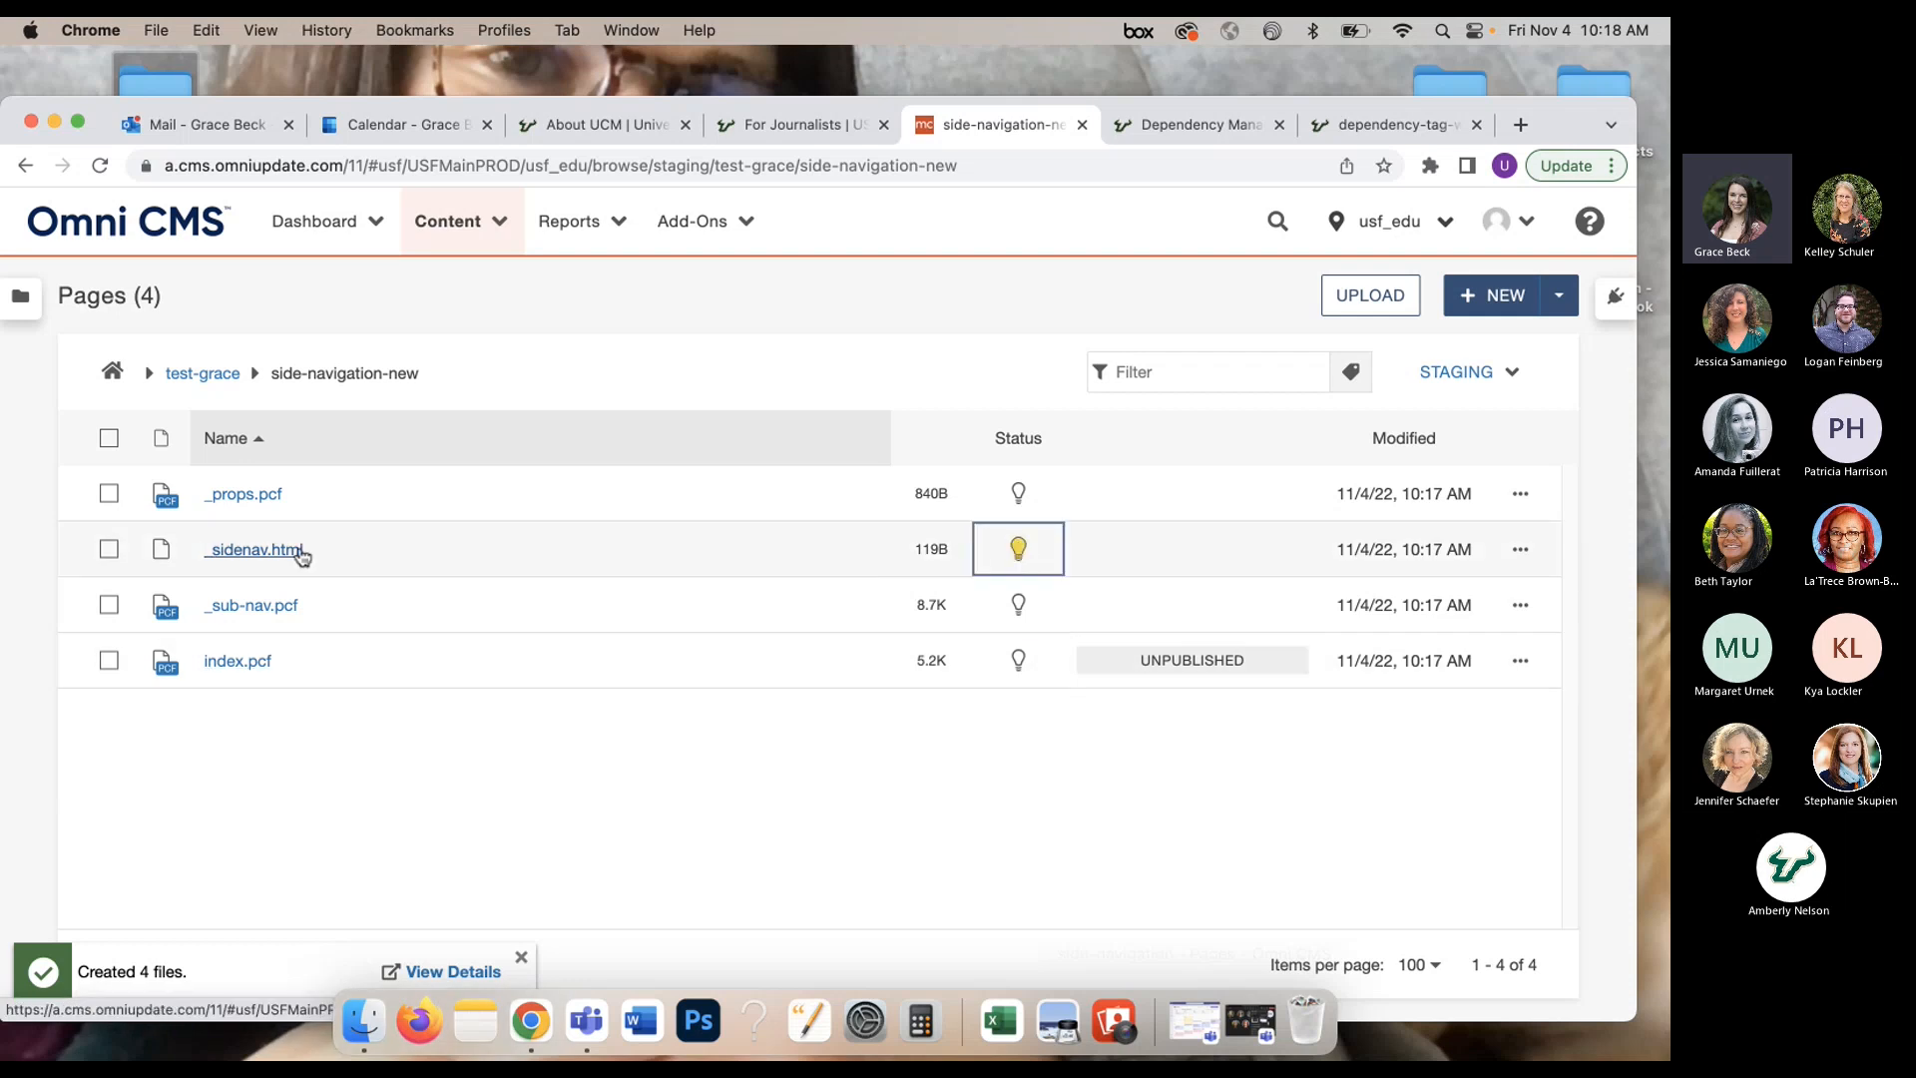
click(262, 549)
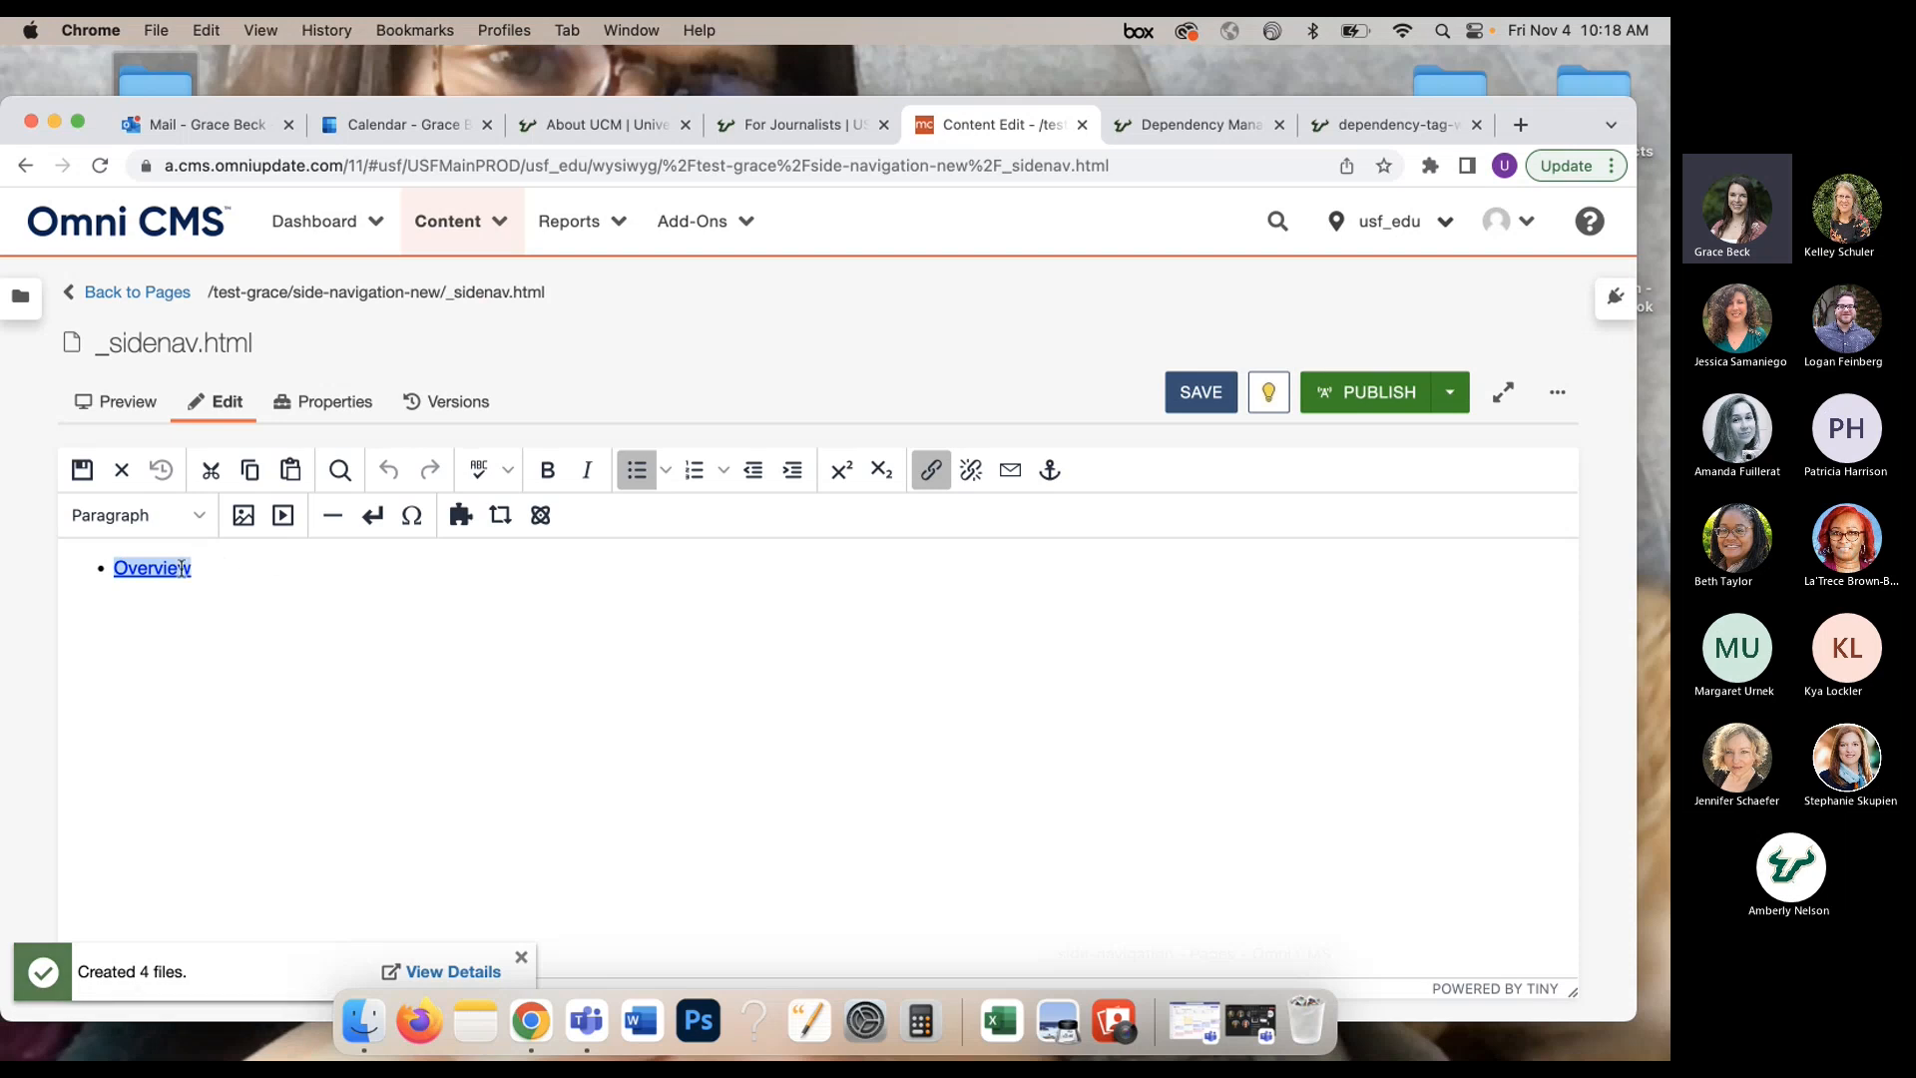
click(150, 291)
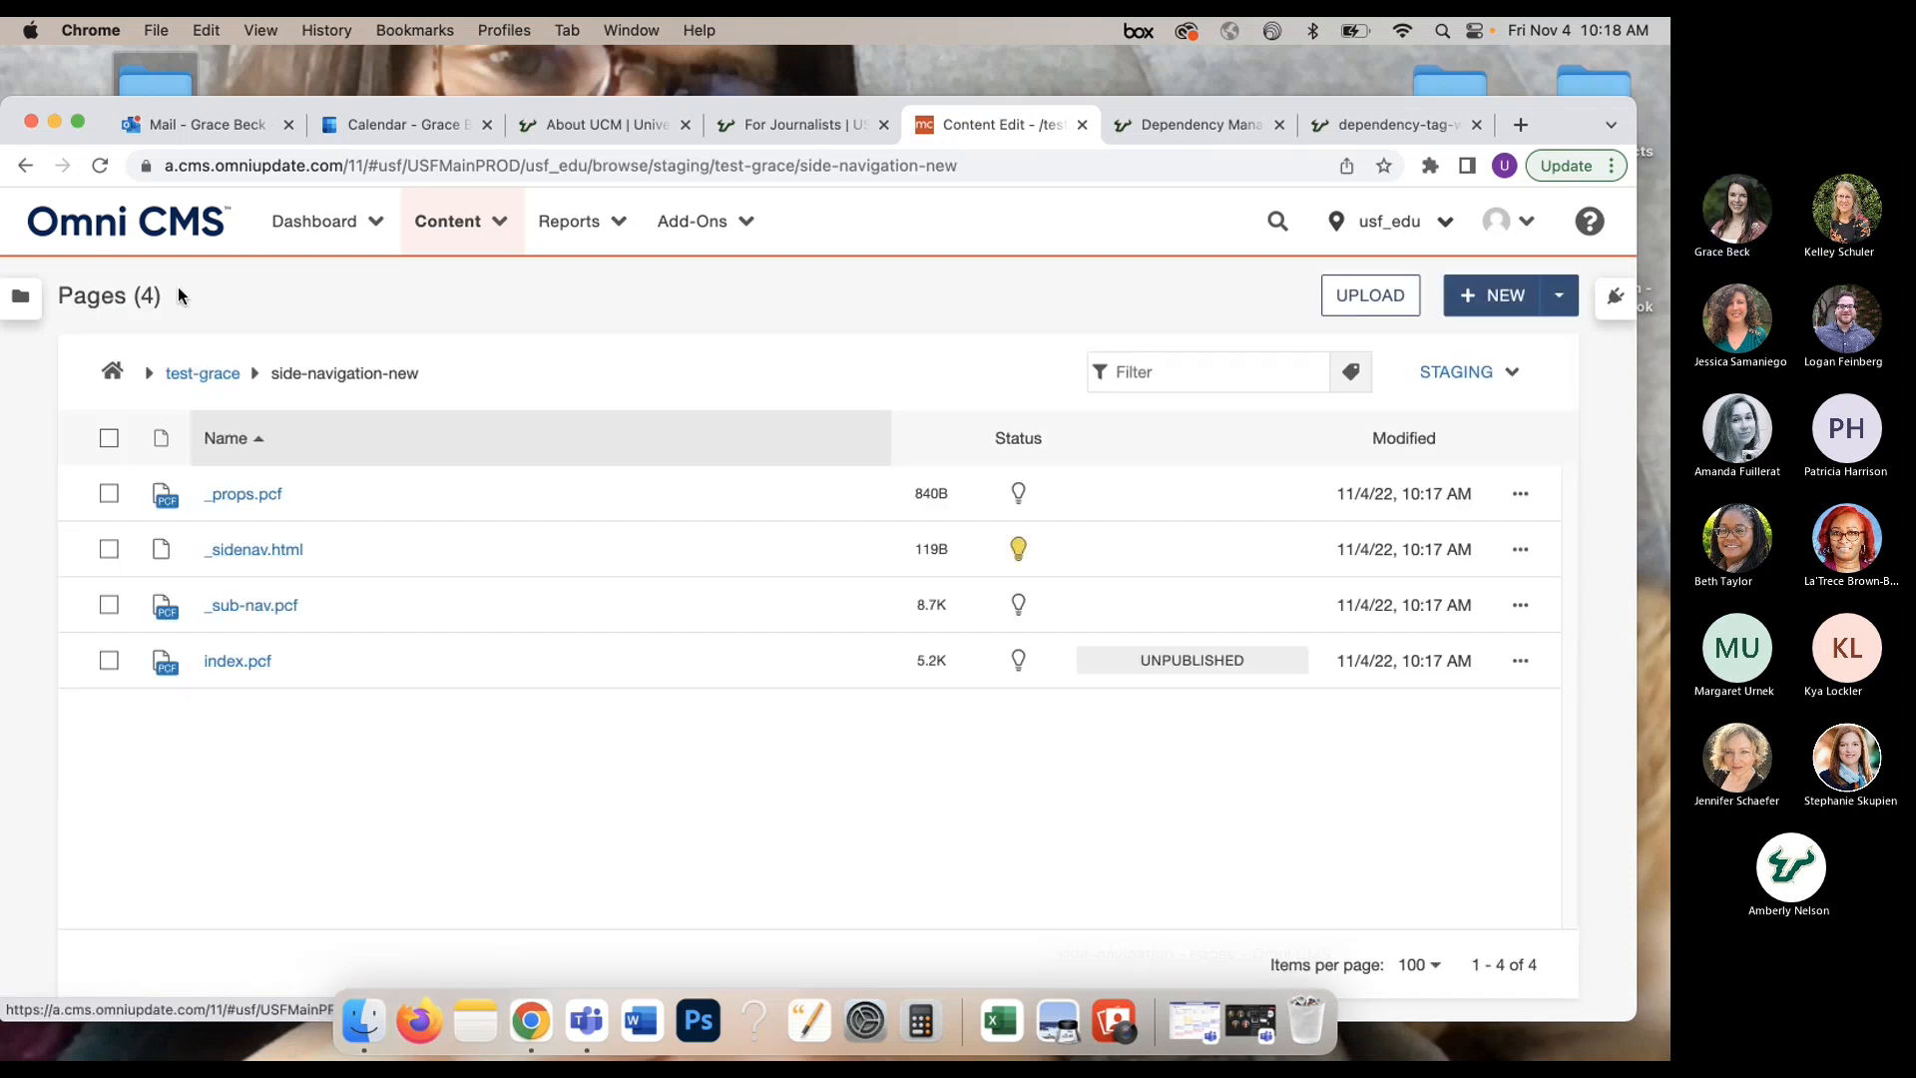
Step: Open the _sidenav.html file of the existing side-navigation folder for editing
click(231, 374)
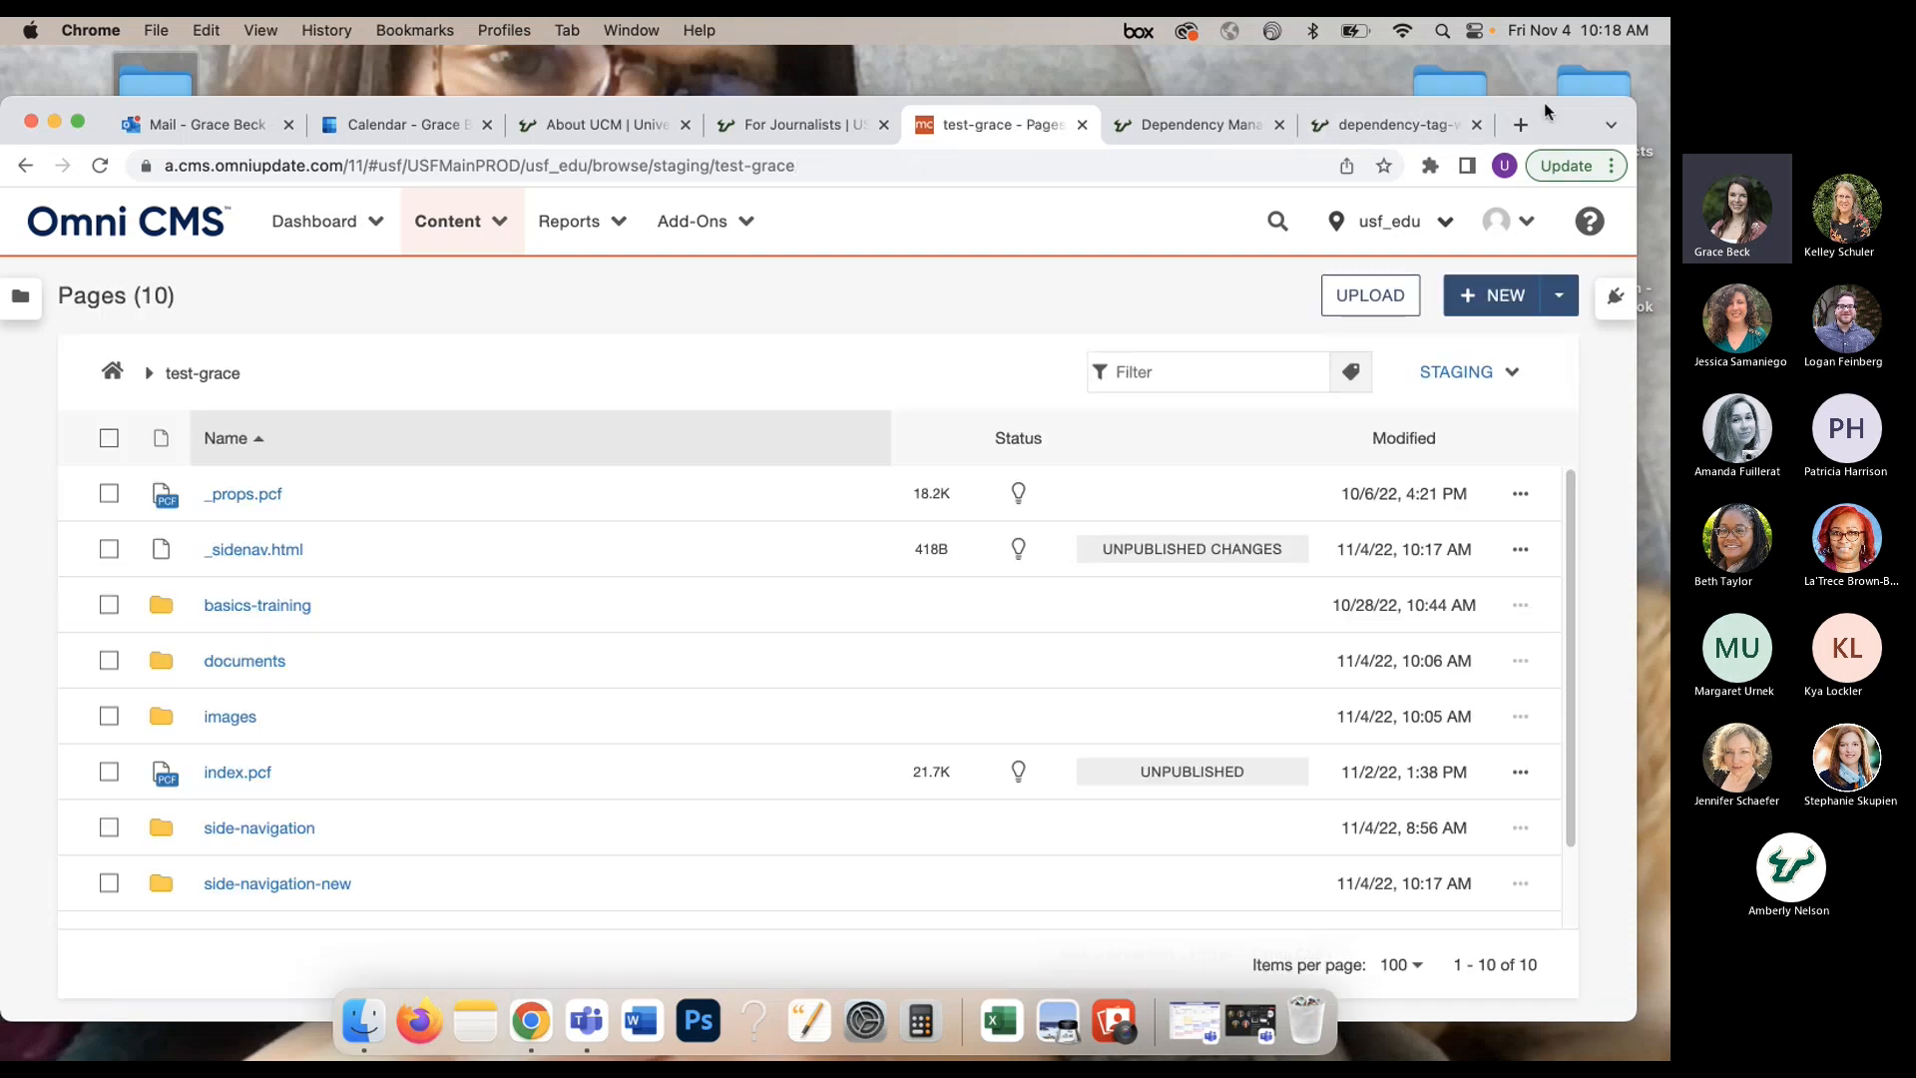
drag(1543, 102, 1543, 67)
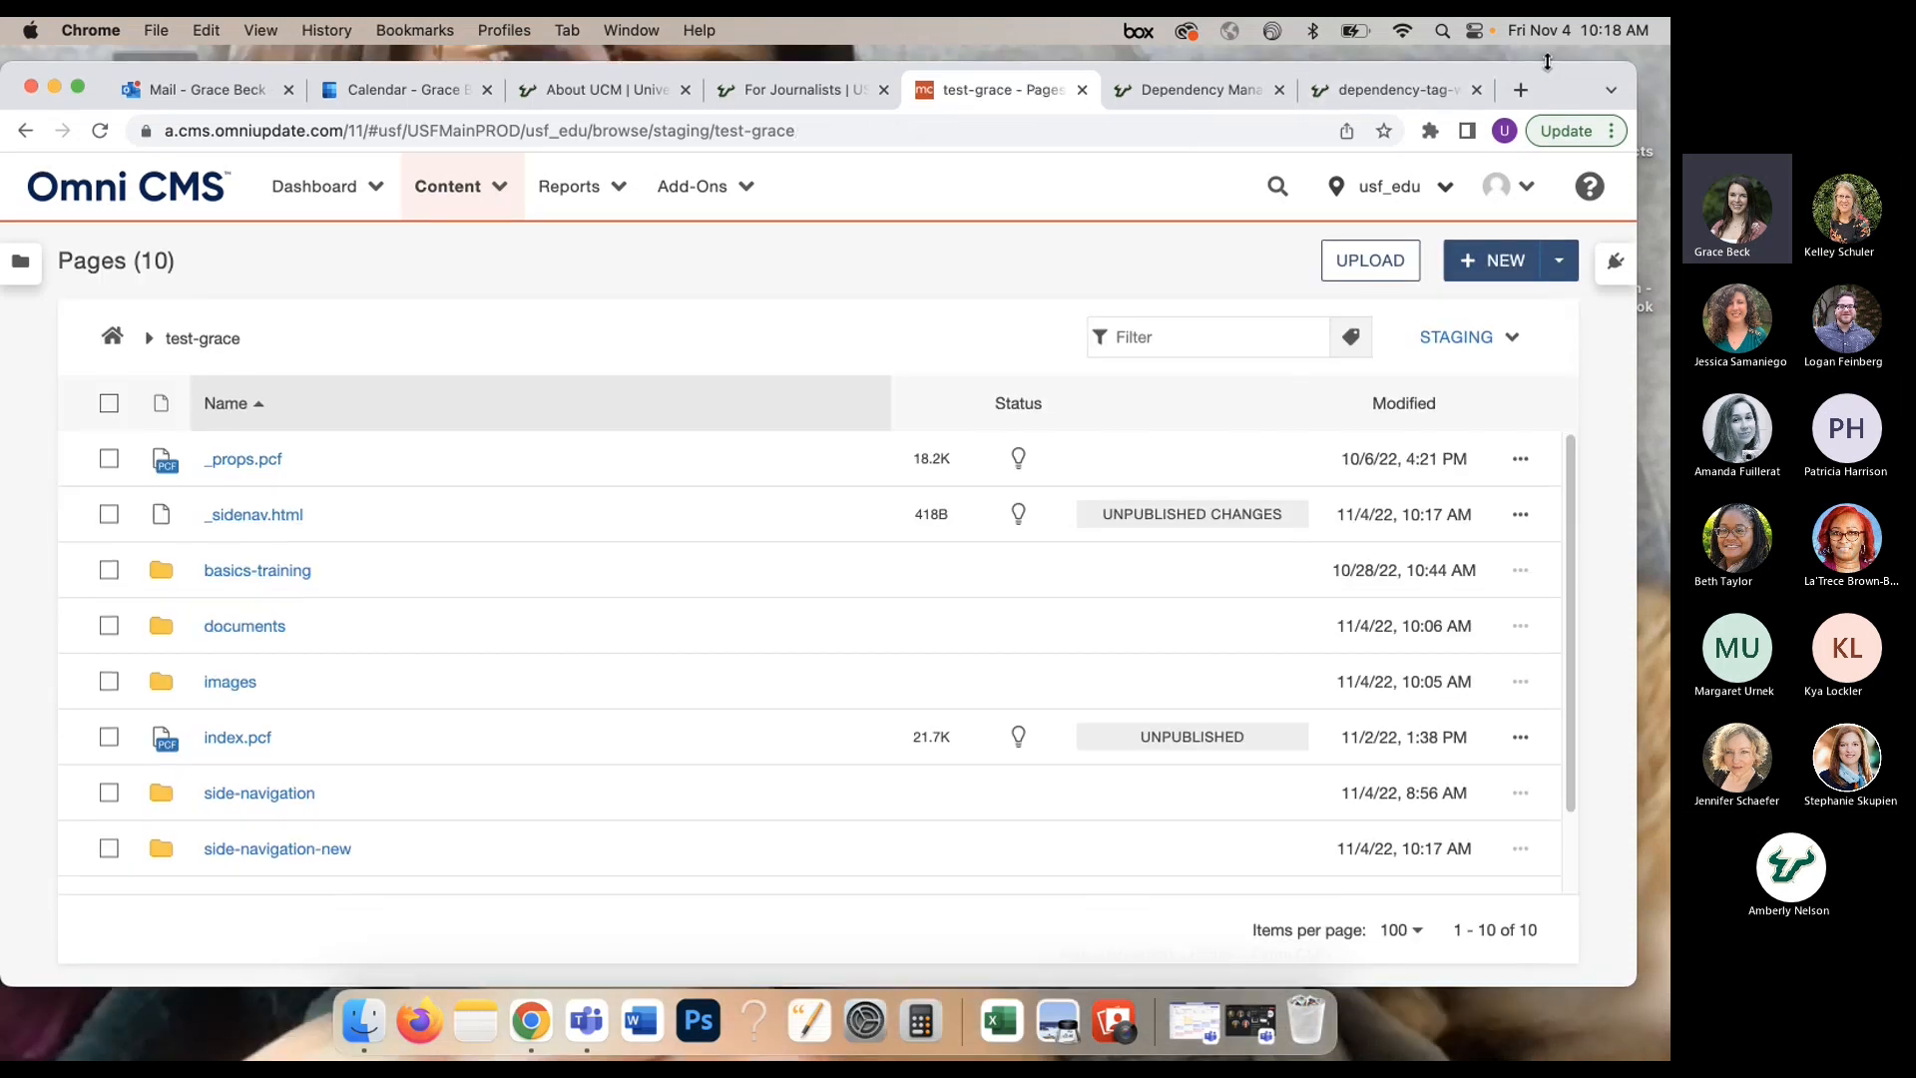
click(259, 799)
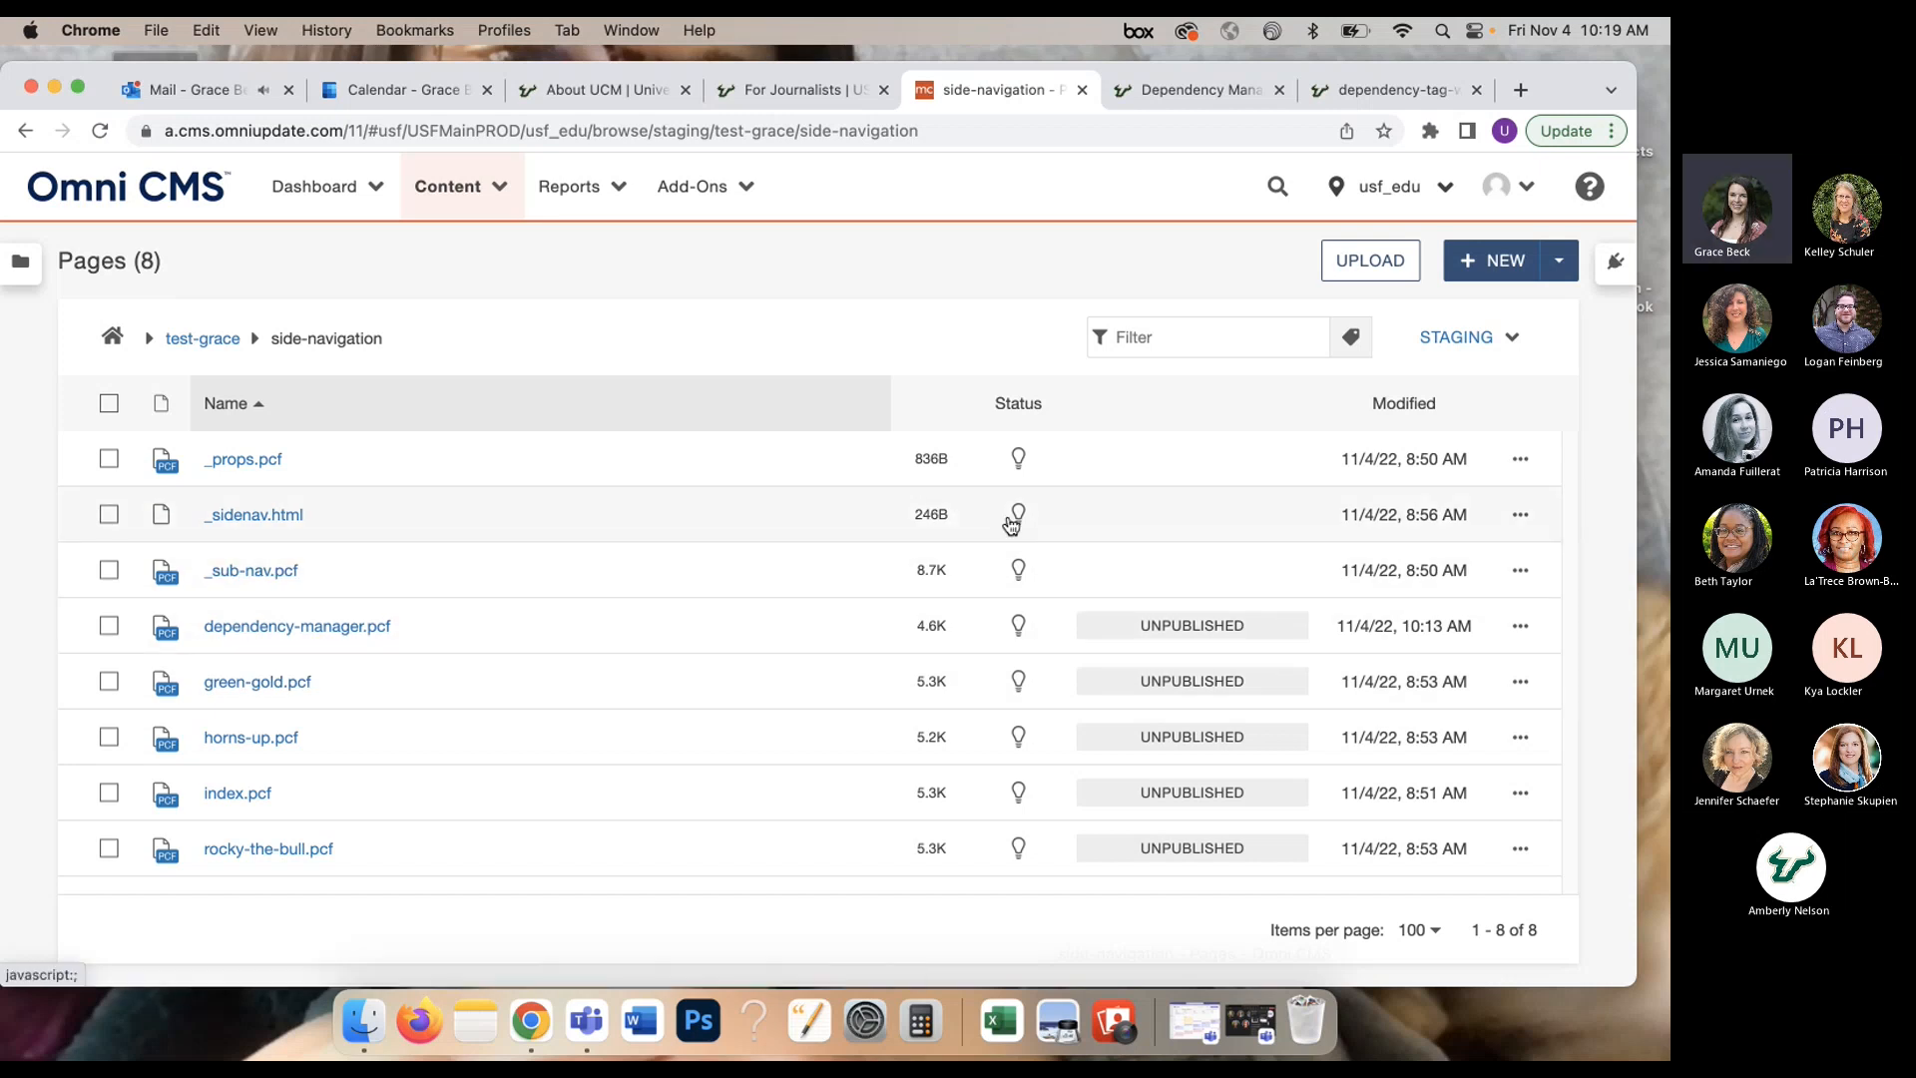
click(240, 515)
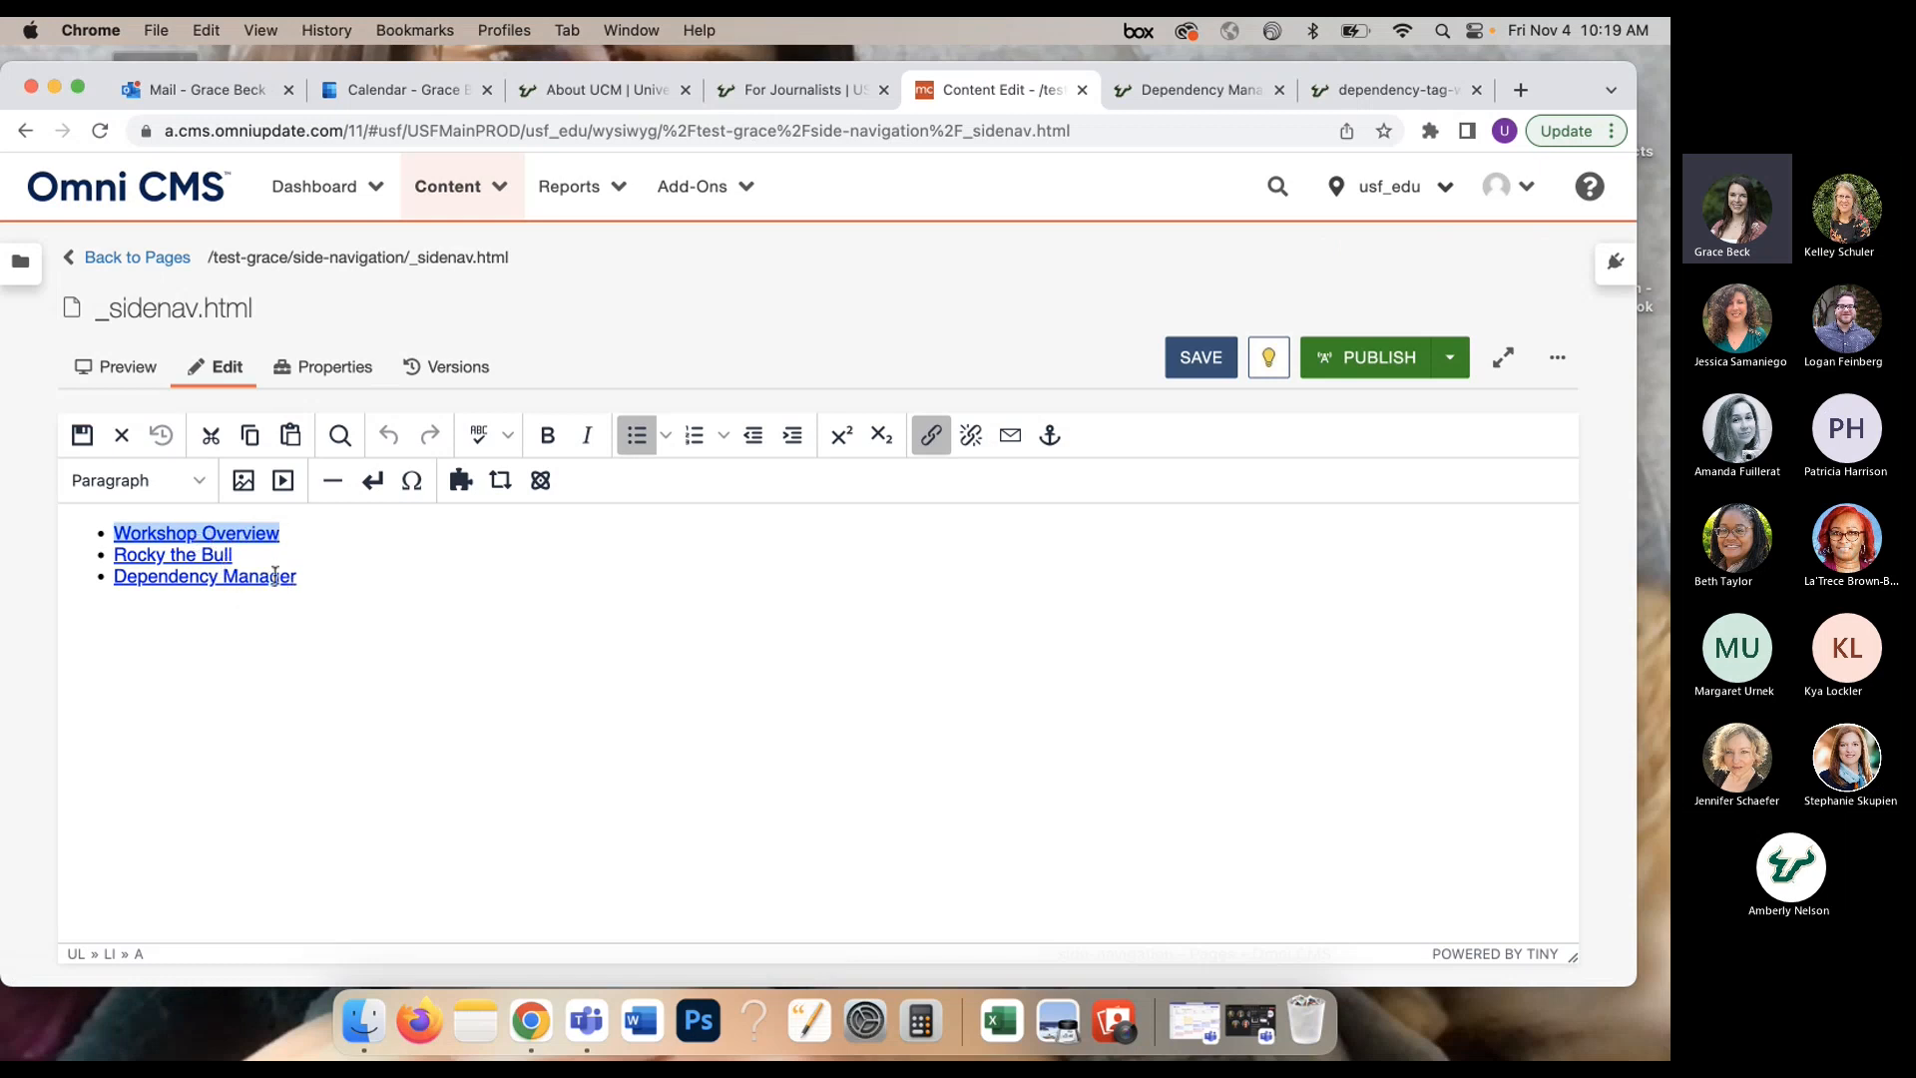
Step: Add the bullet "Add New Page to Side Navigation" below Dependency Manager and select its text
click(330, 574)
click(326, 561)
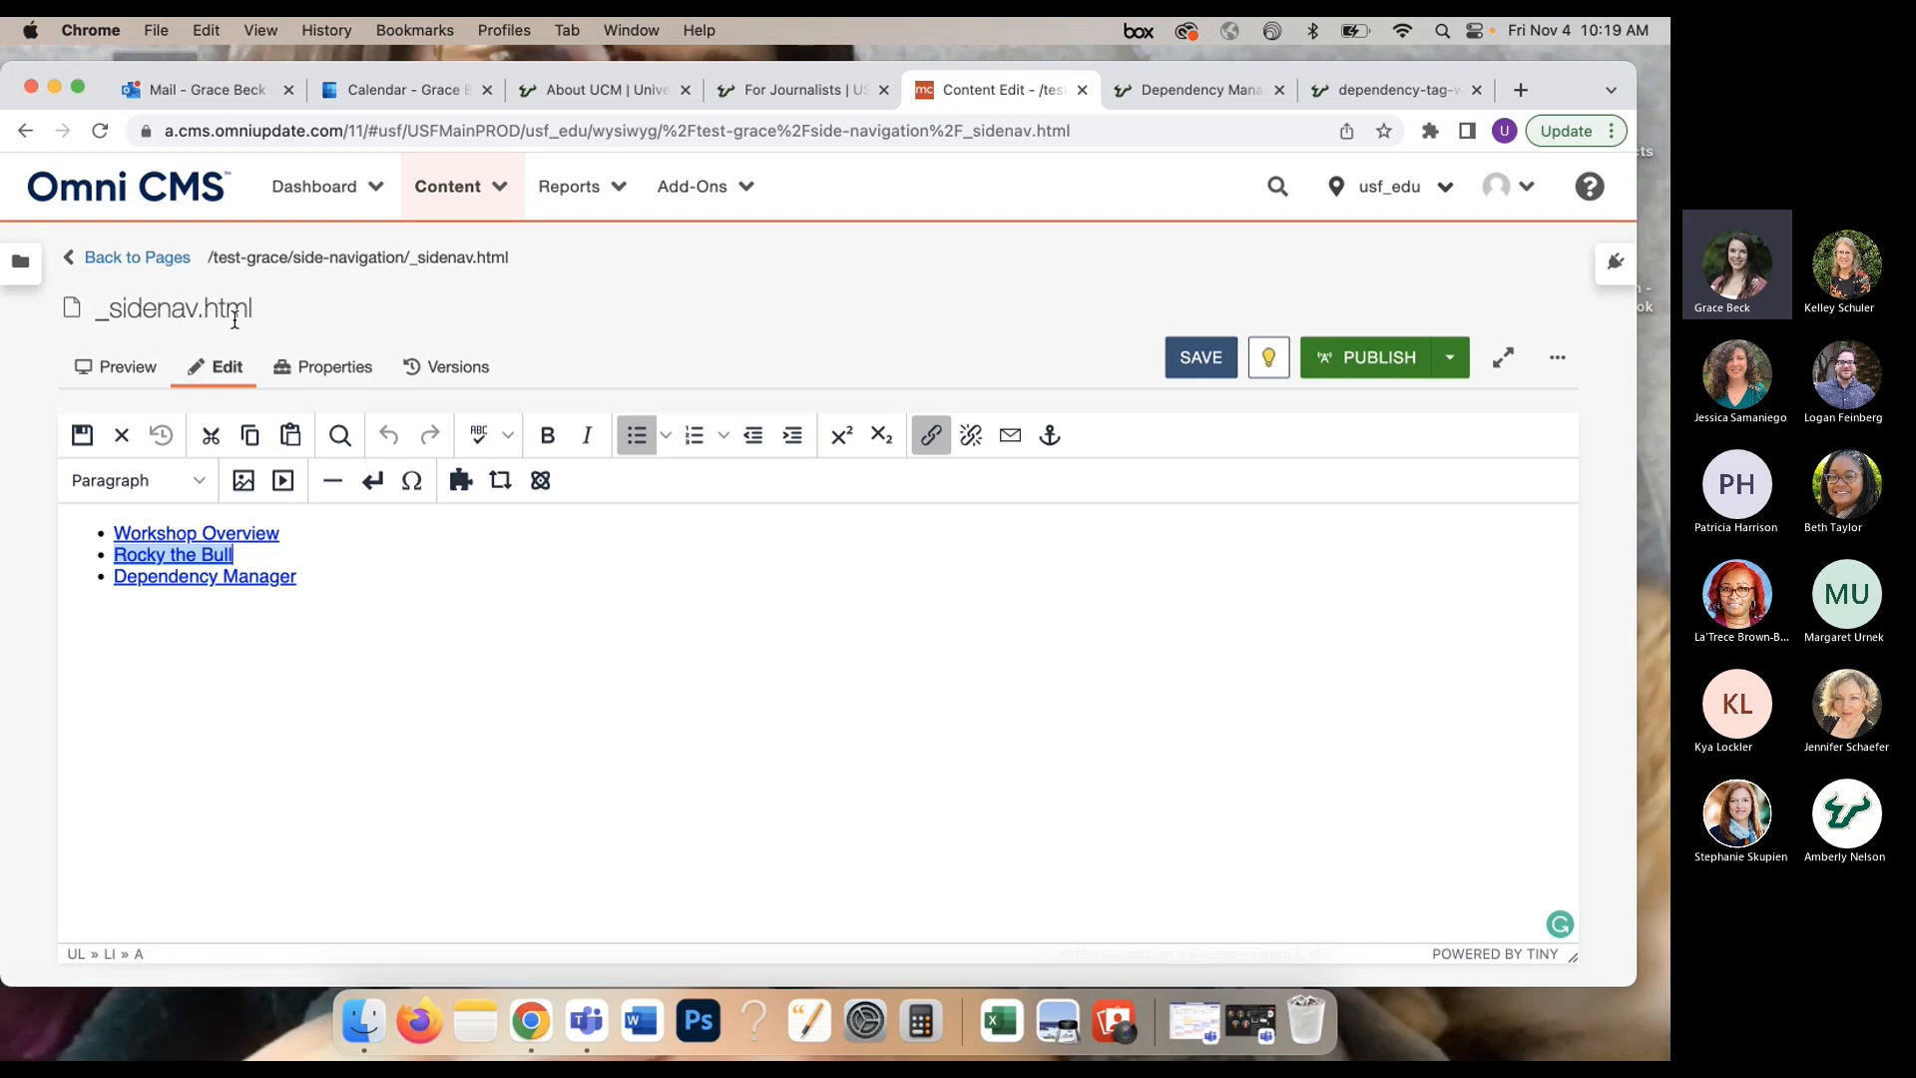
click(336, 574)
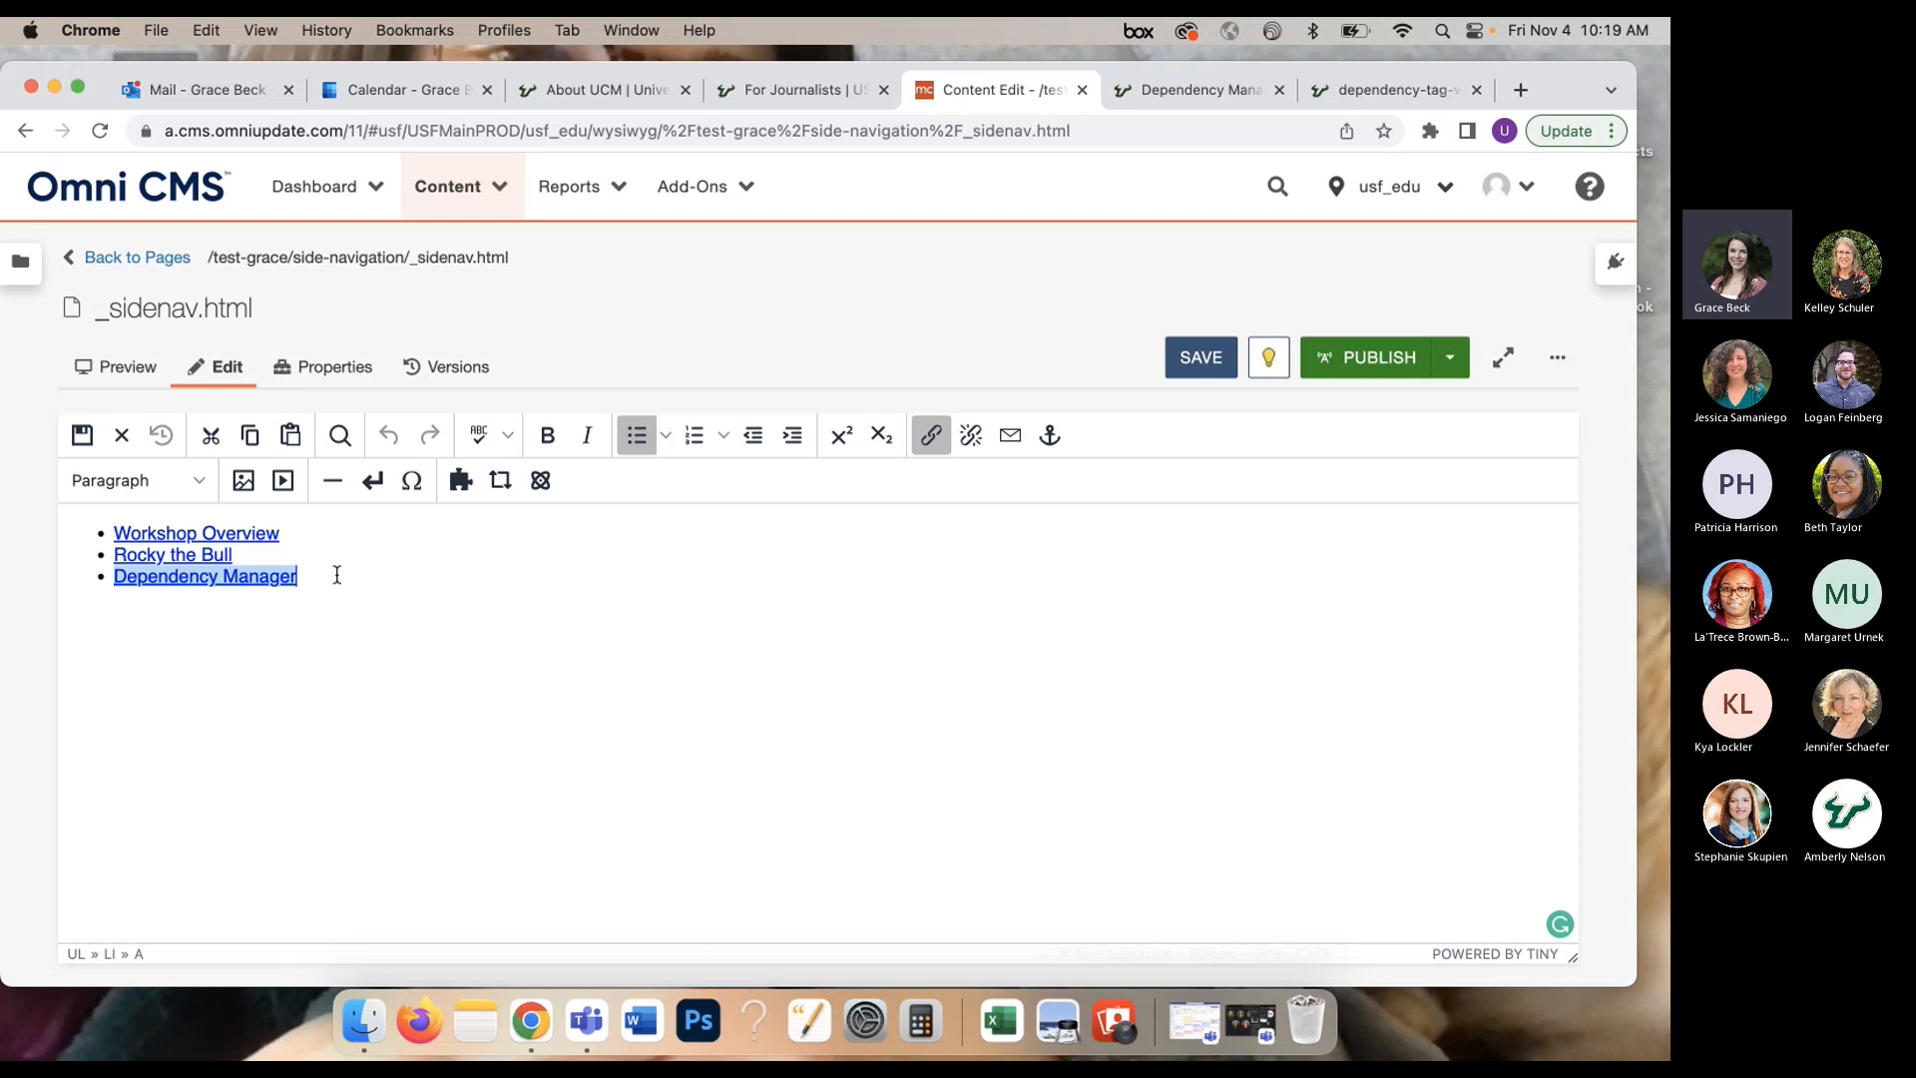
key(Return)
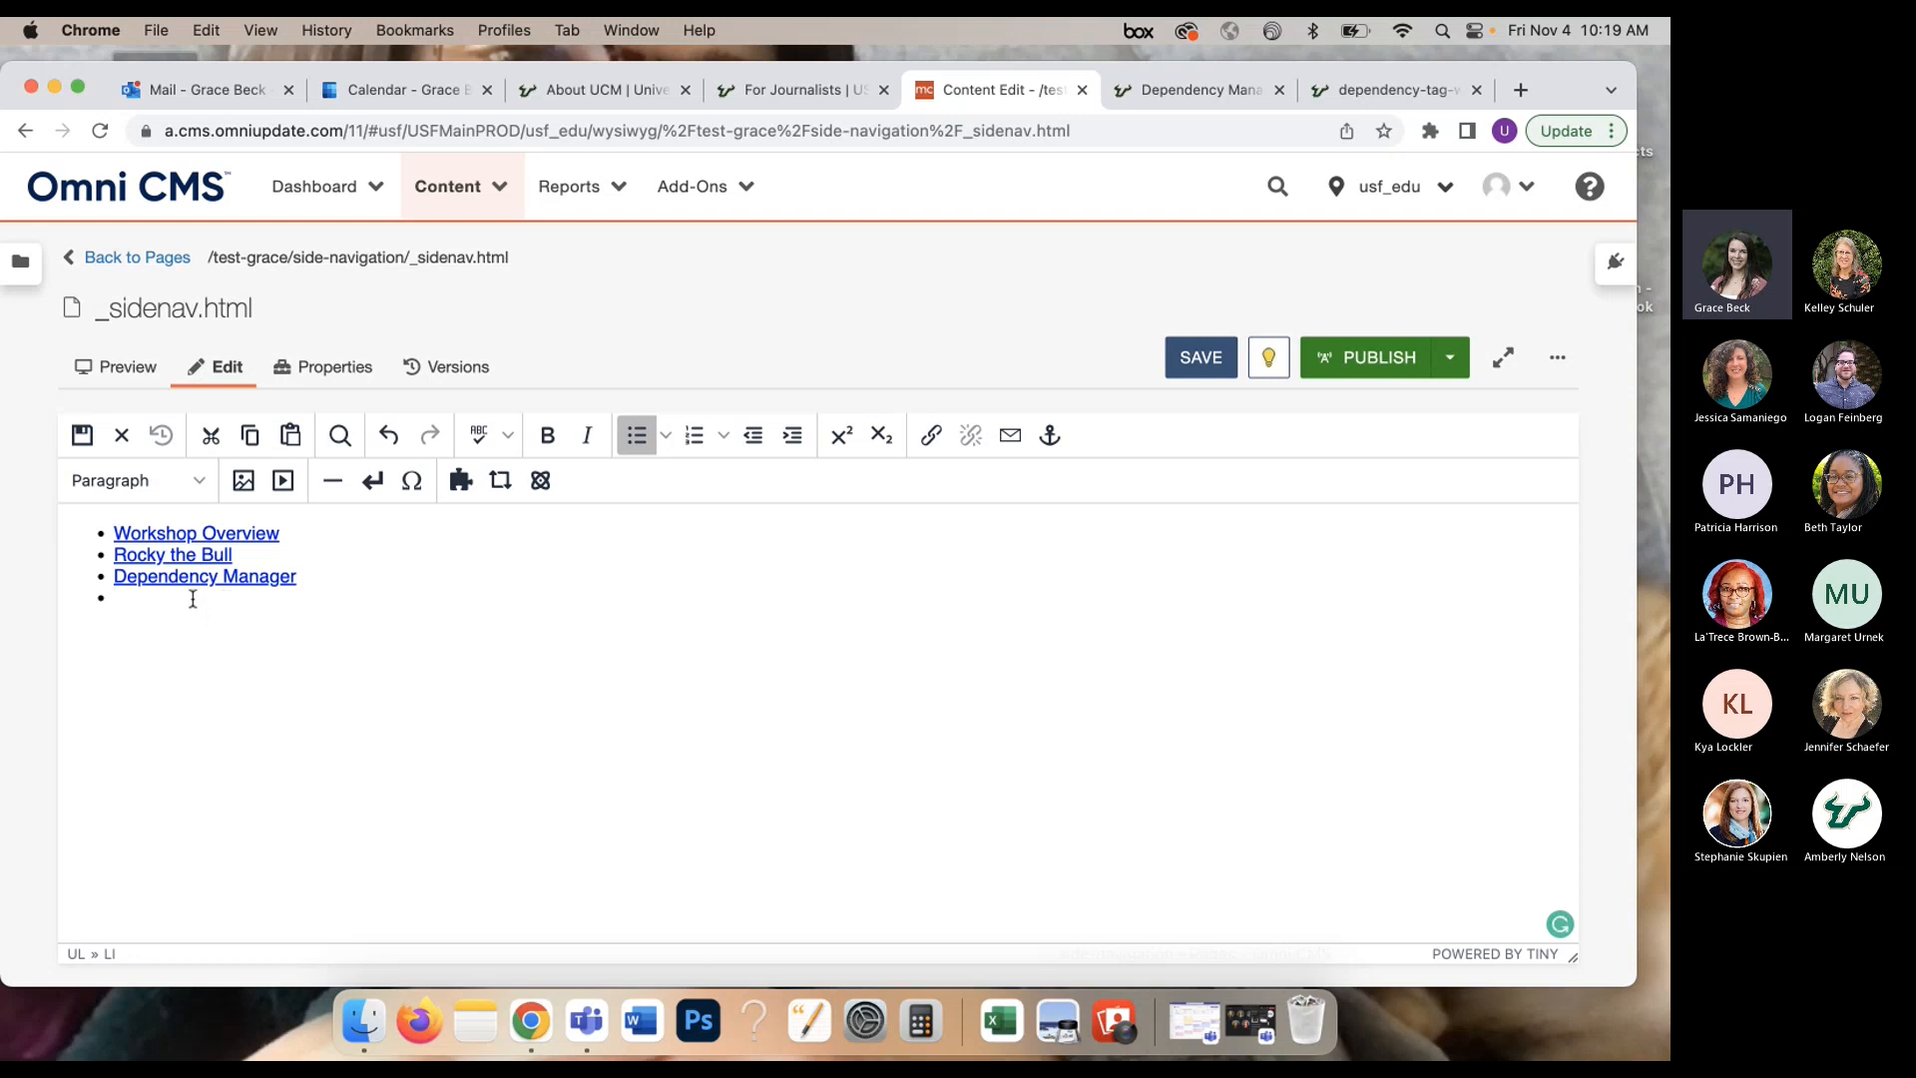
text(dd New Page to Side )
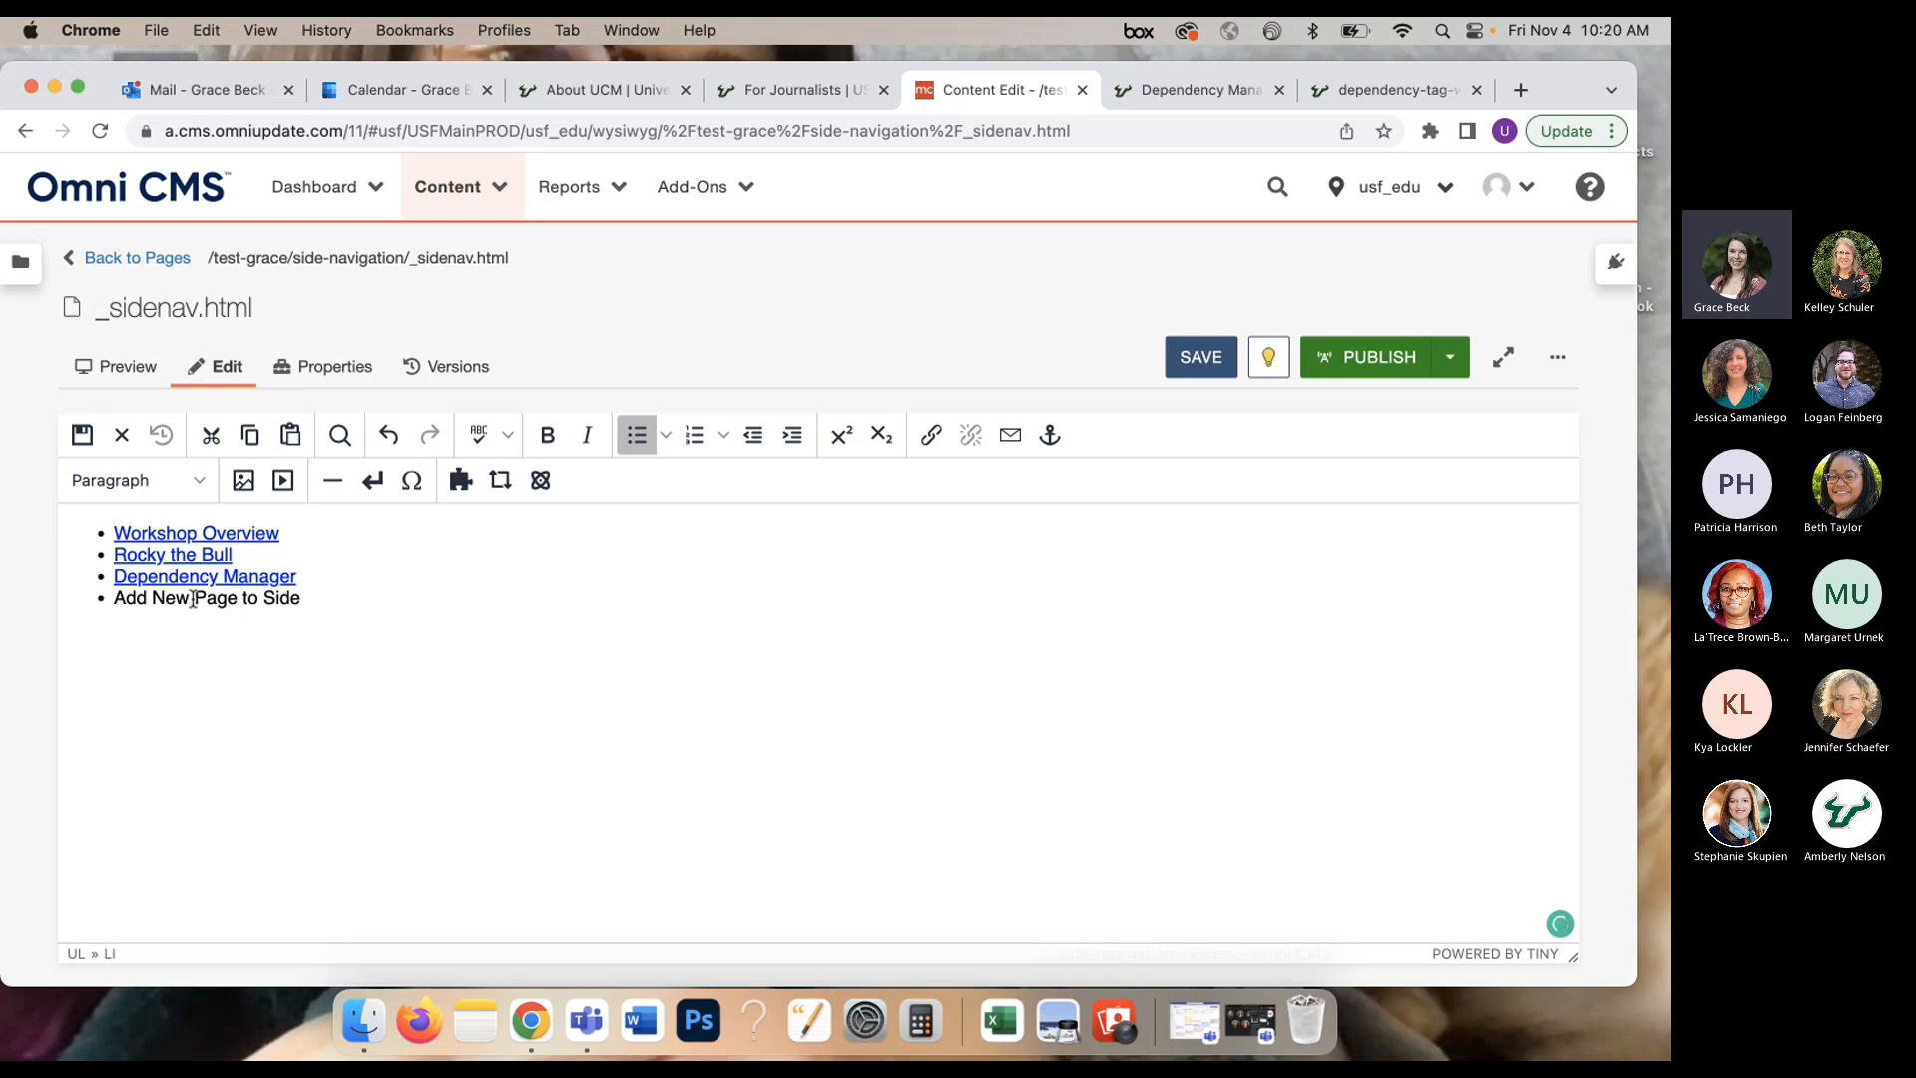
text(Navigation =)
drag(398, 597, 118, 597)
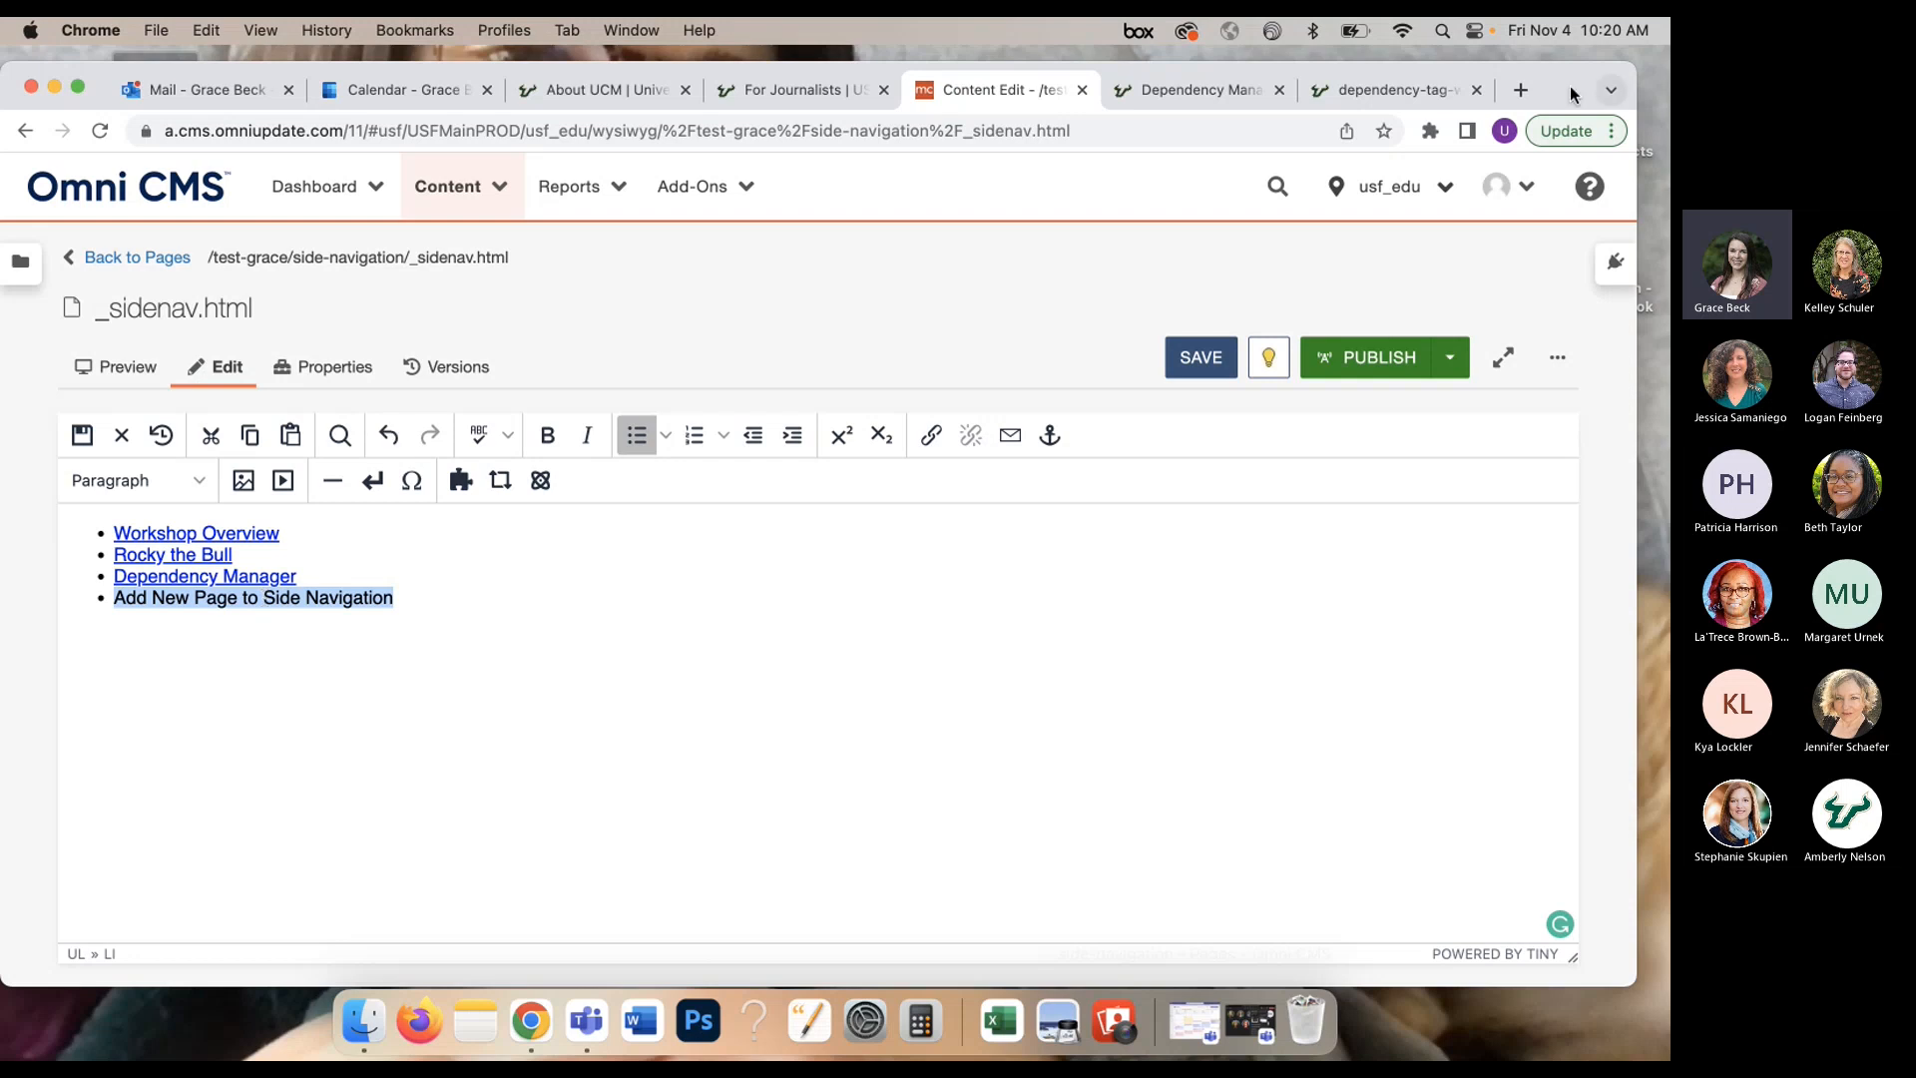
Step: Switch to the University Communications and Marketing website and examine the side navigation on the Marketing Overview and Social Media pages
drag(1570, 89, 1566, 128)
click(540, 119)
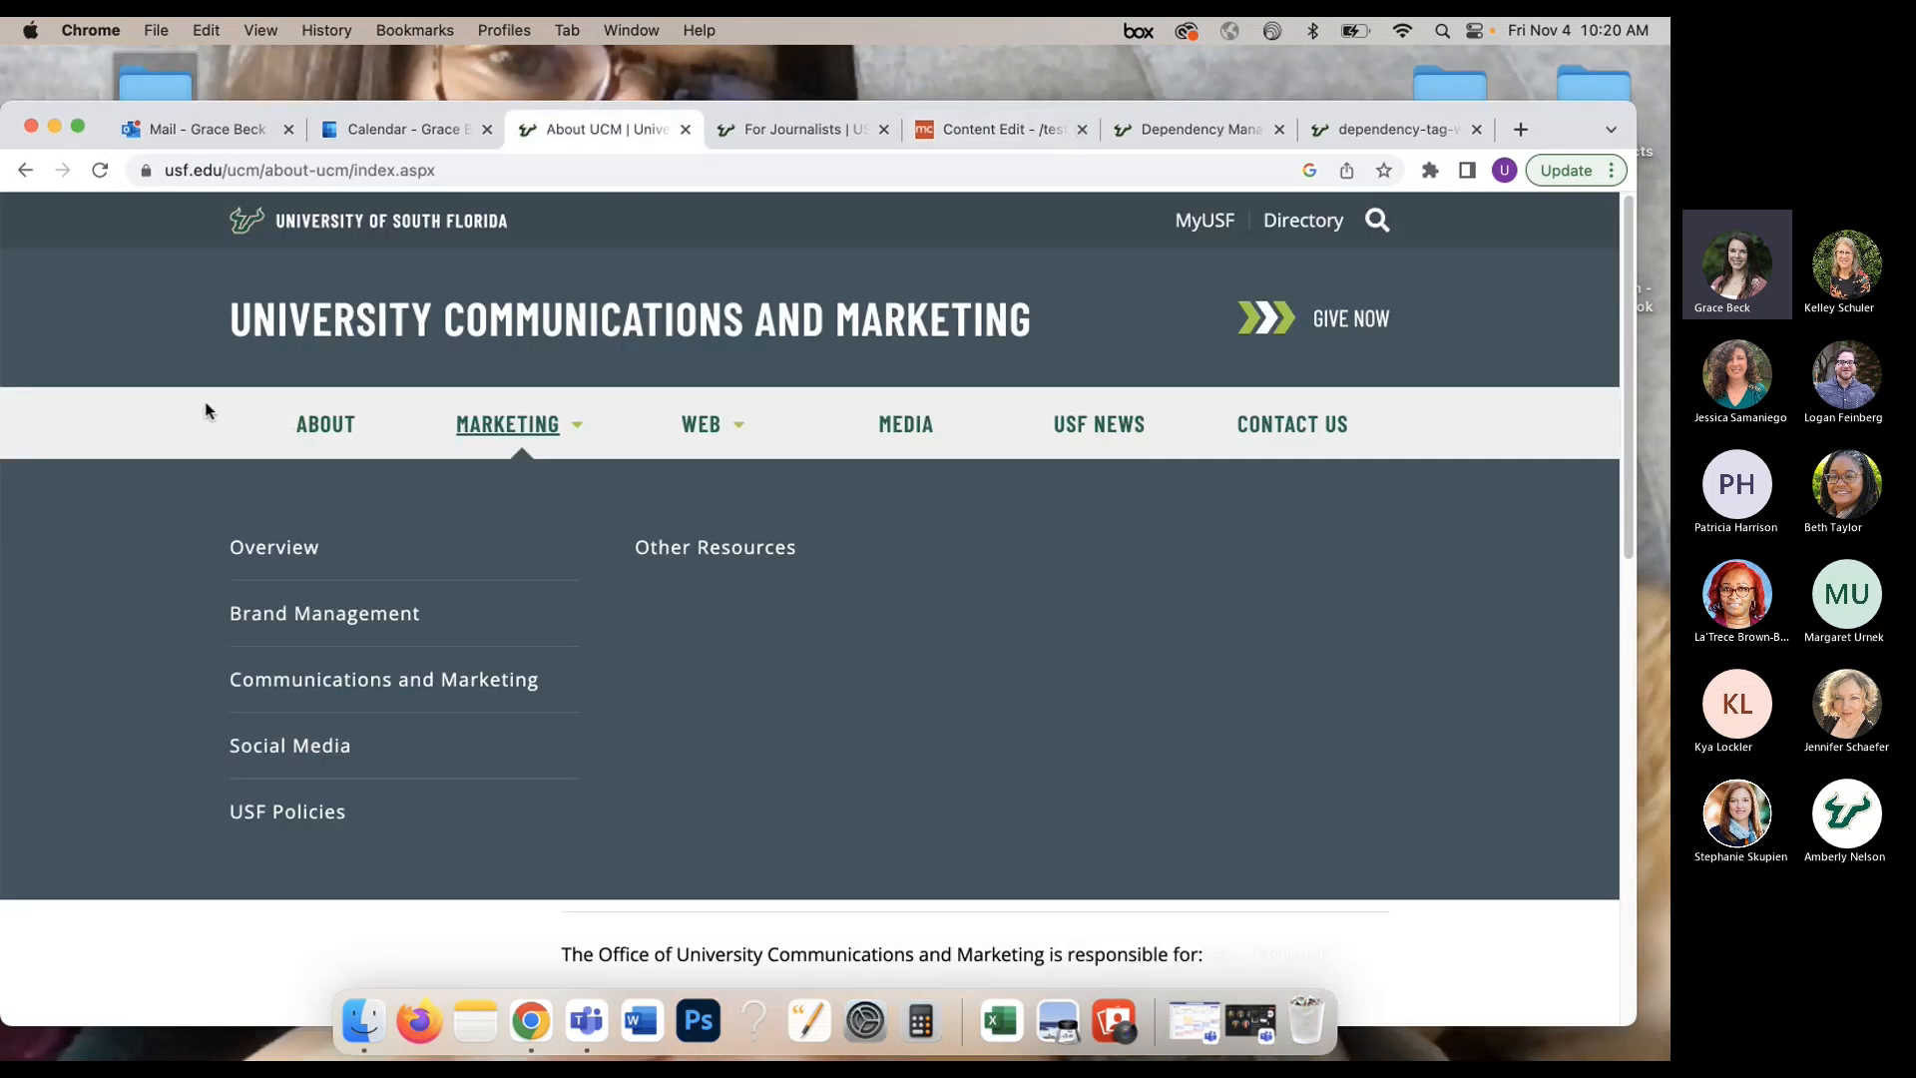
click(274, 546)
drag(1570, 135, 1572, 67)
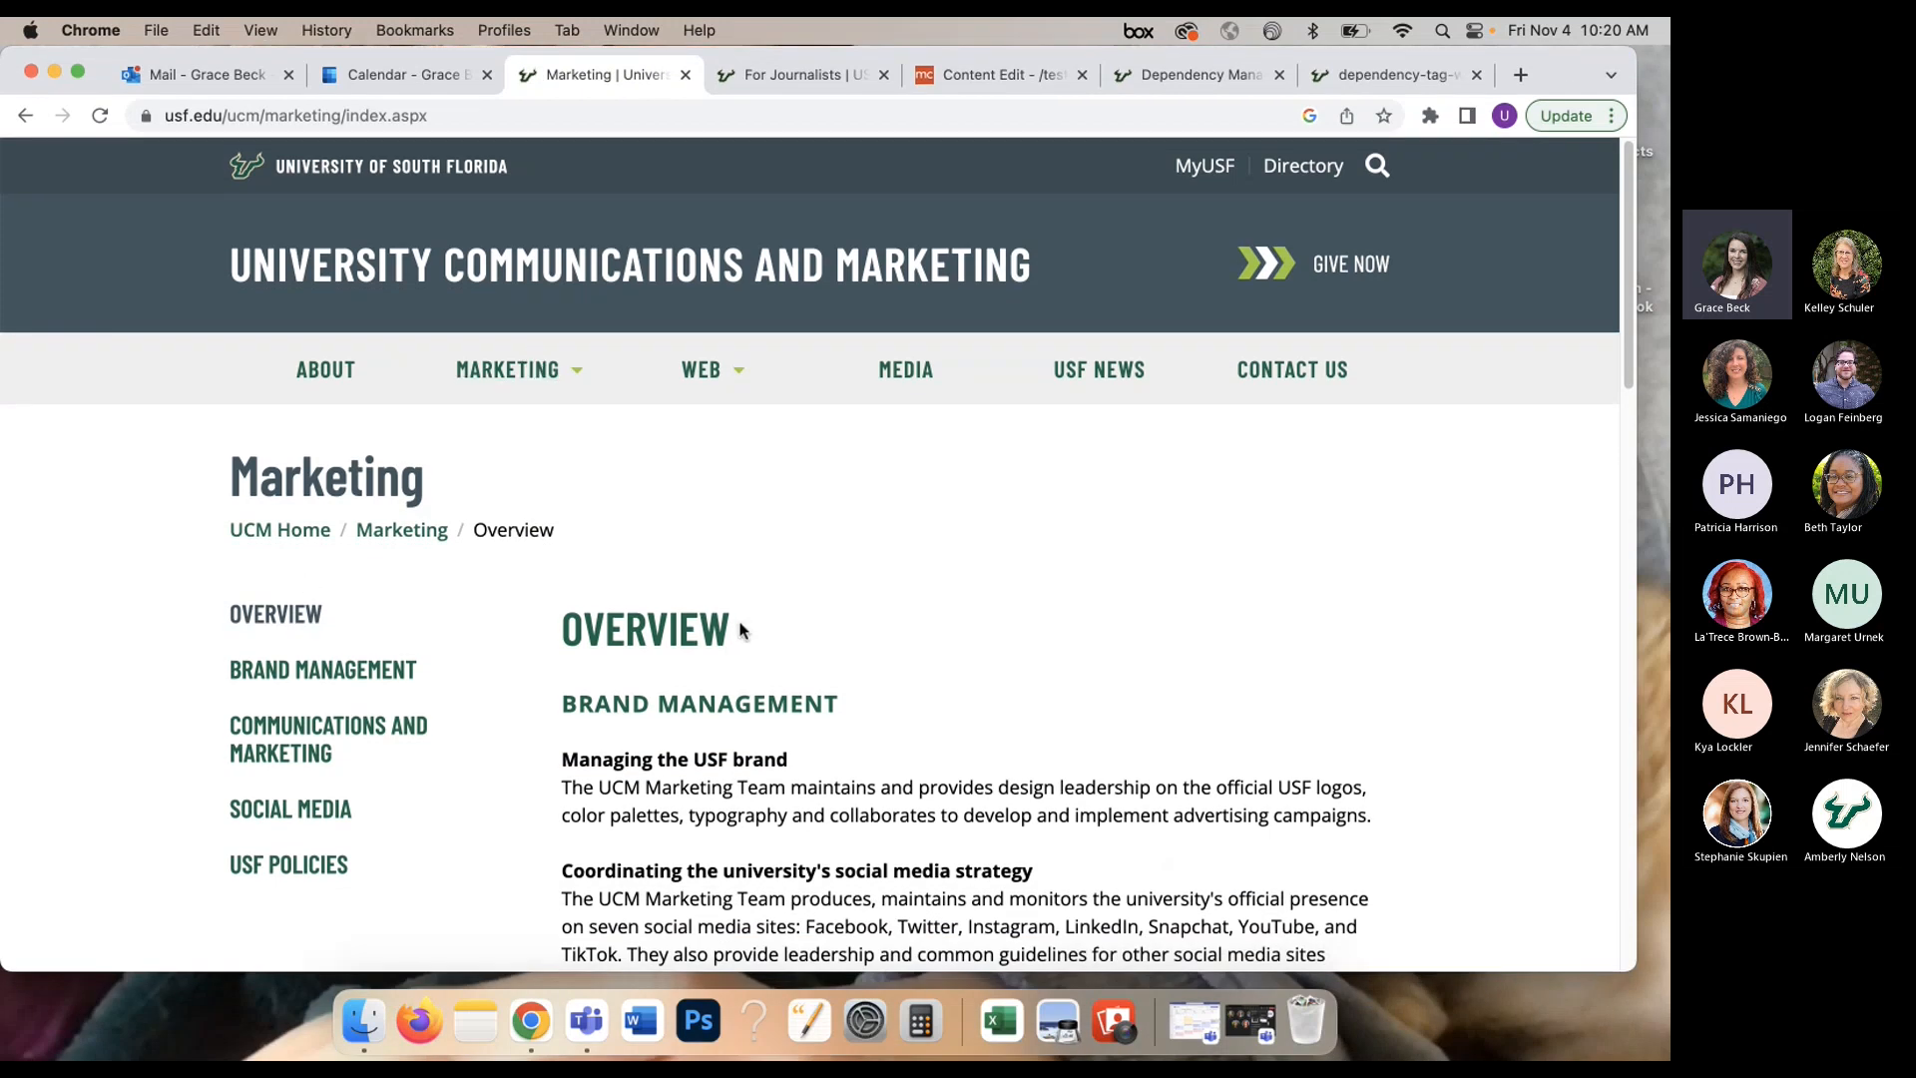
click(288, 811)
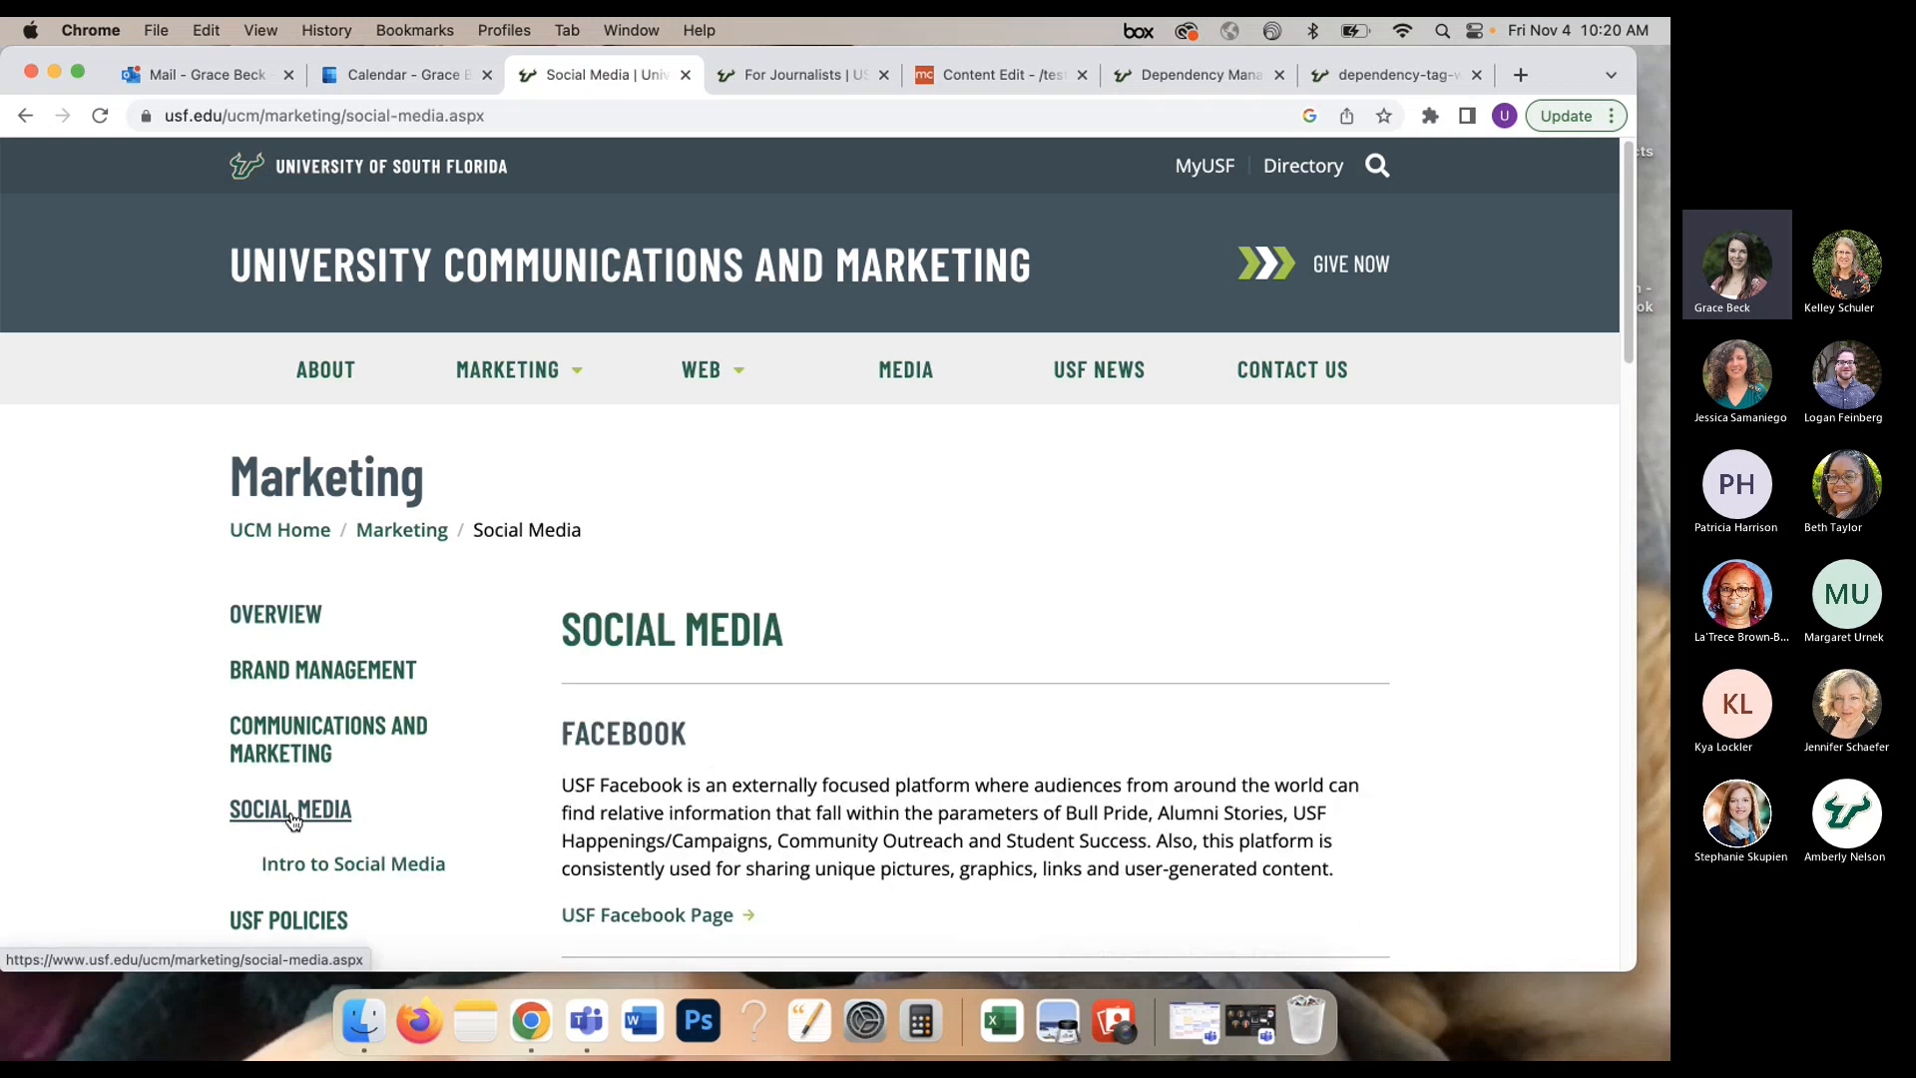
scroll(289, 828, down, 3)
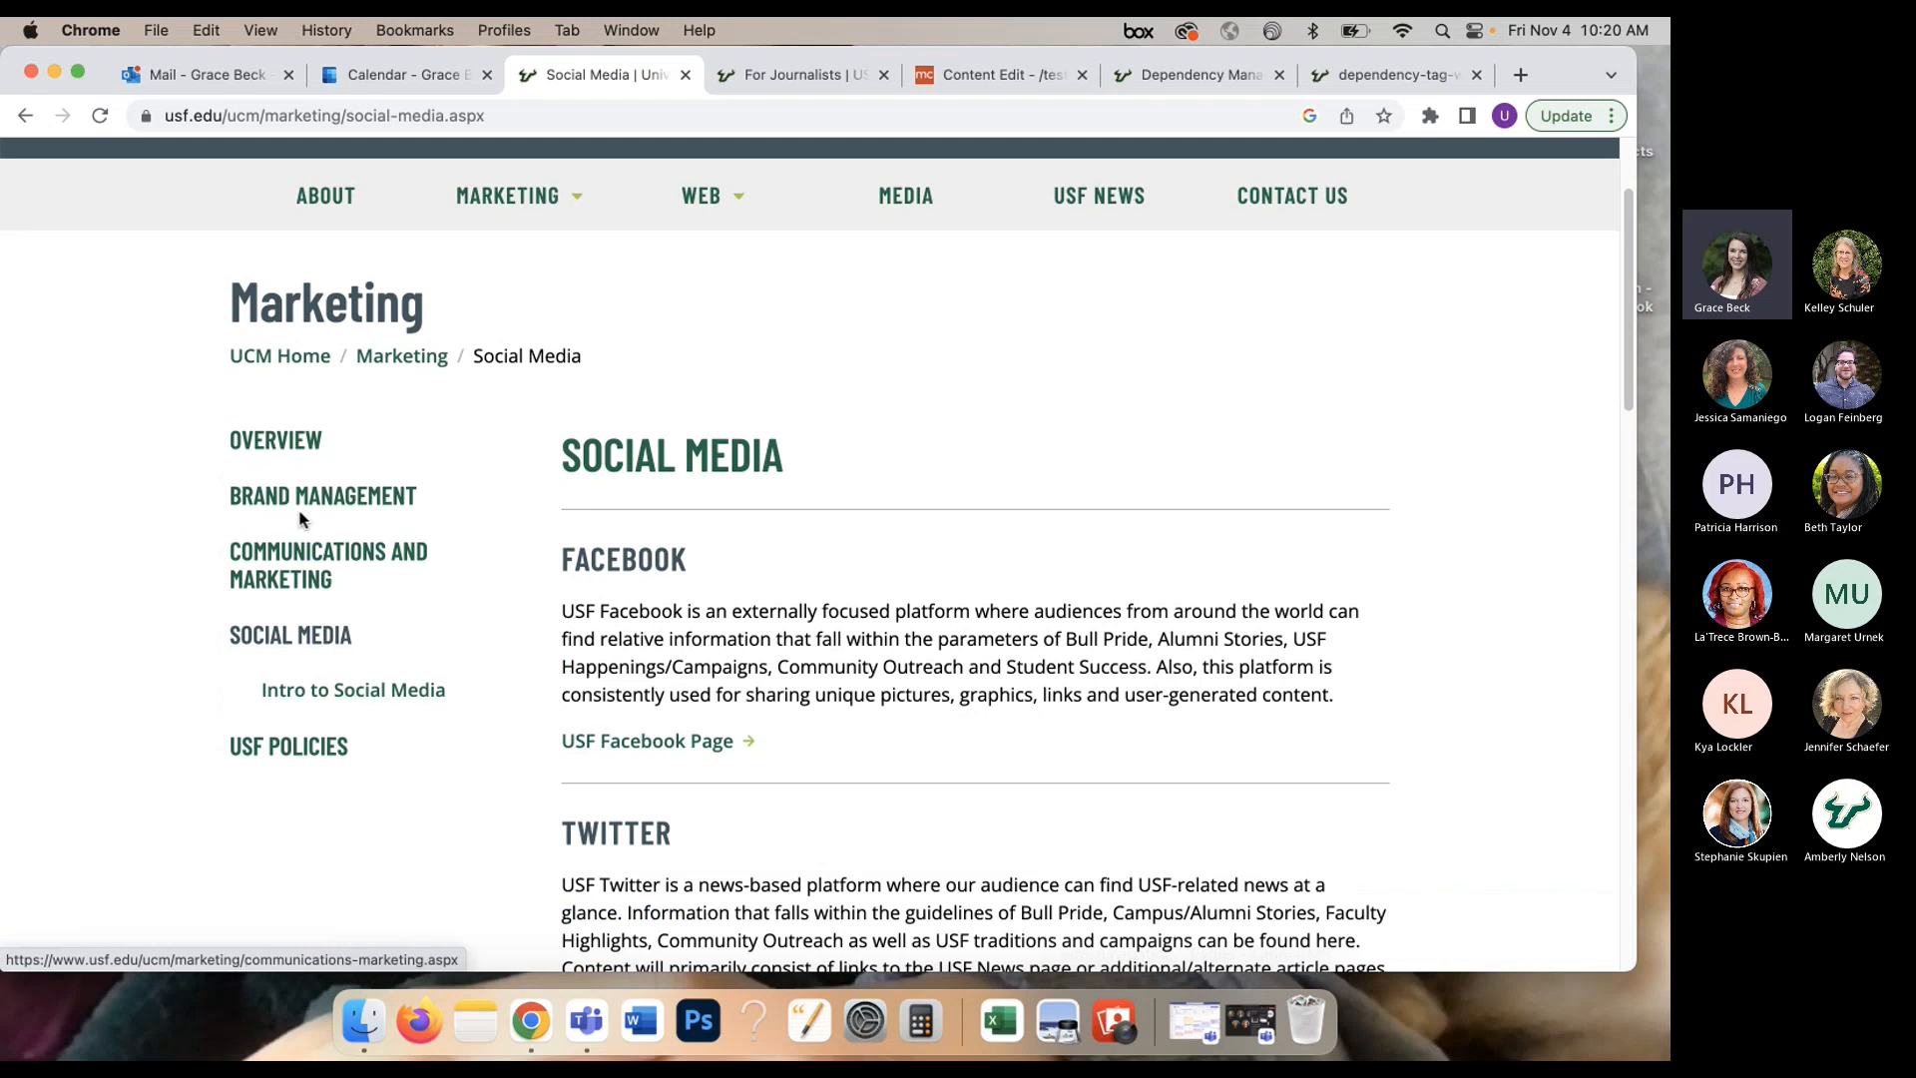
click(248, 442)
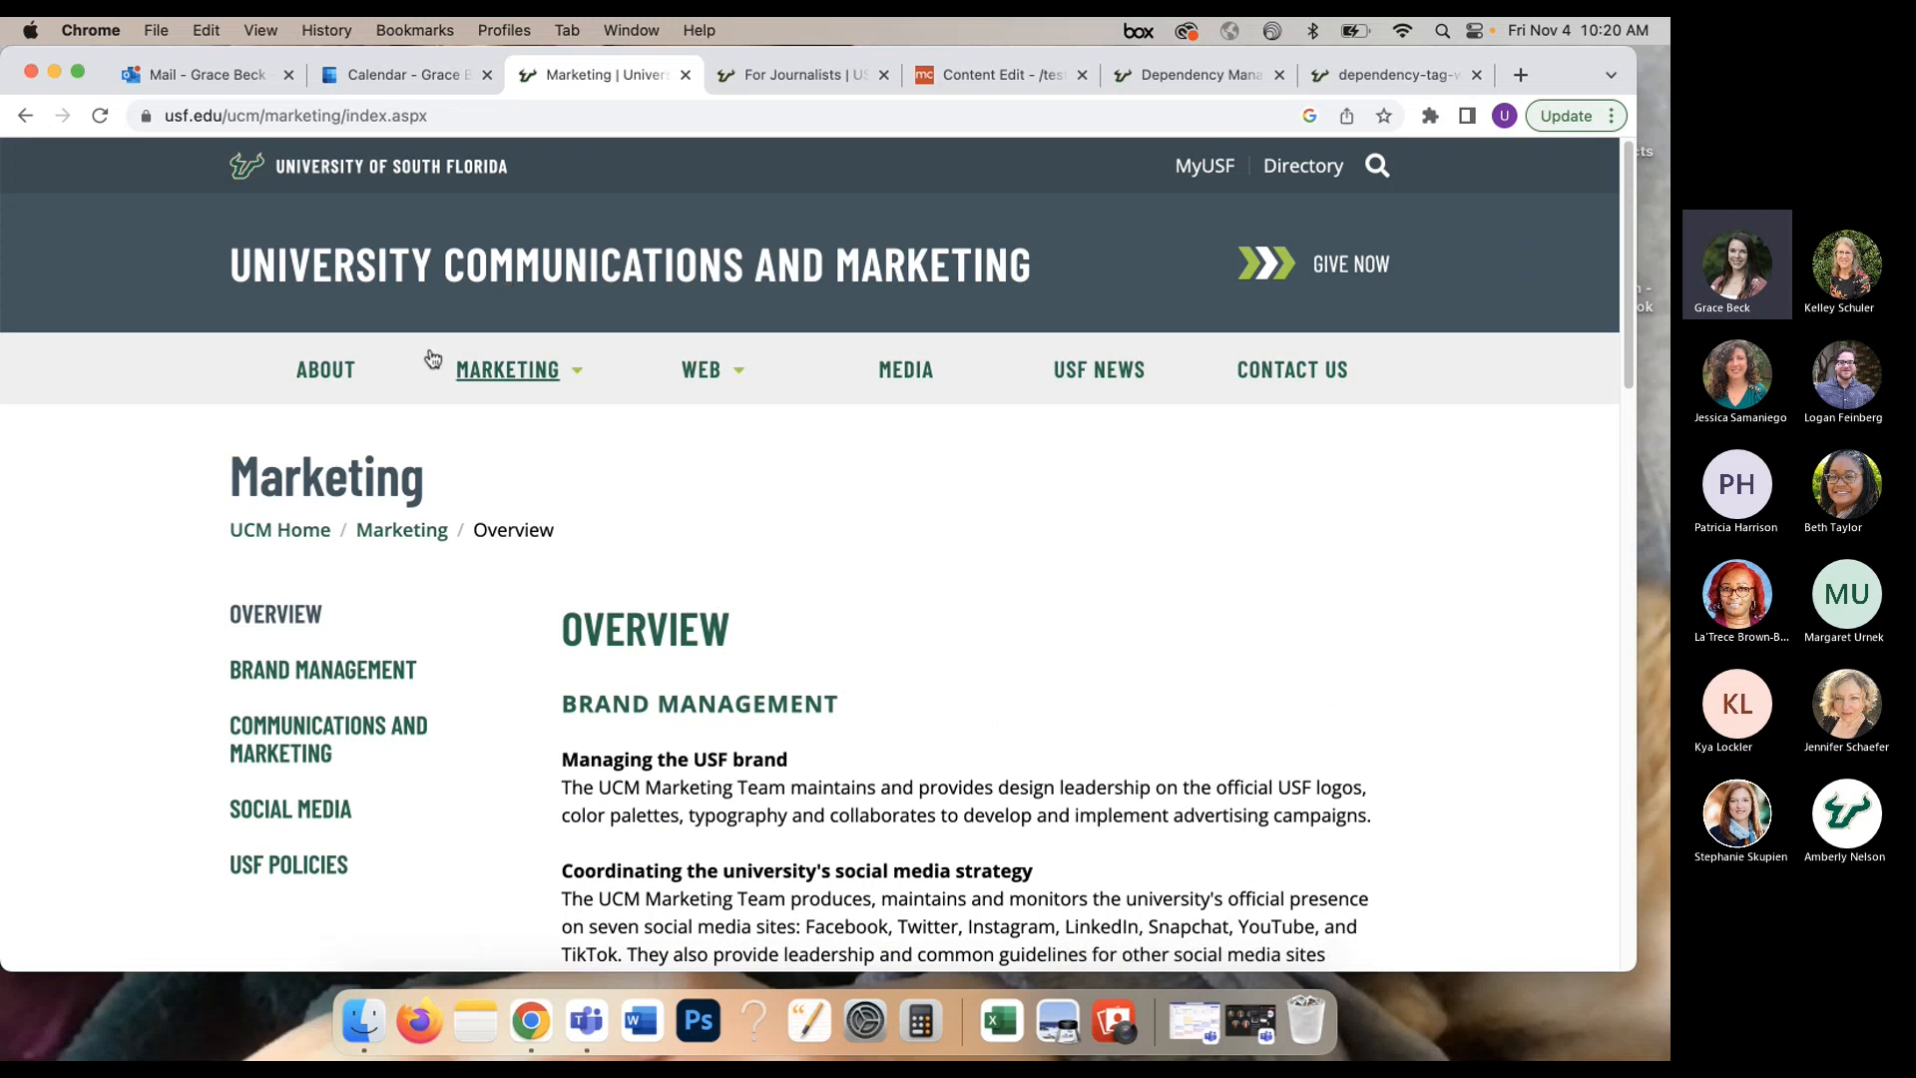
Step: Switch back to Omni CMS and start inserting a link on the "Add New Page to Side Navigation" bullet text
mouse_move(1531, 73)
mouse_down()
mouse_move(1531, 128)
mouse_move(1551, 90)
mouse_up()
click(913, 125)
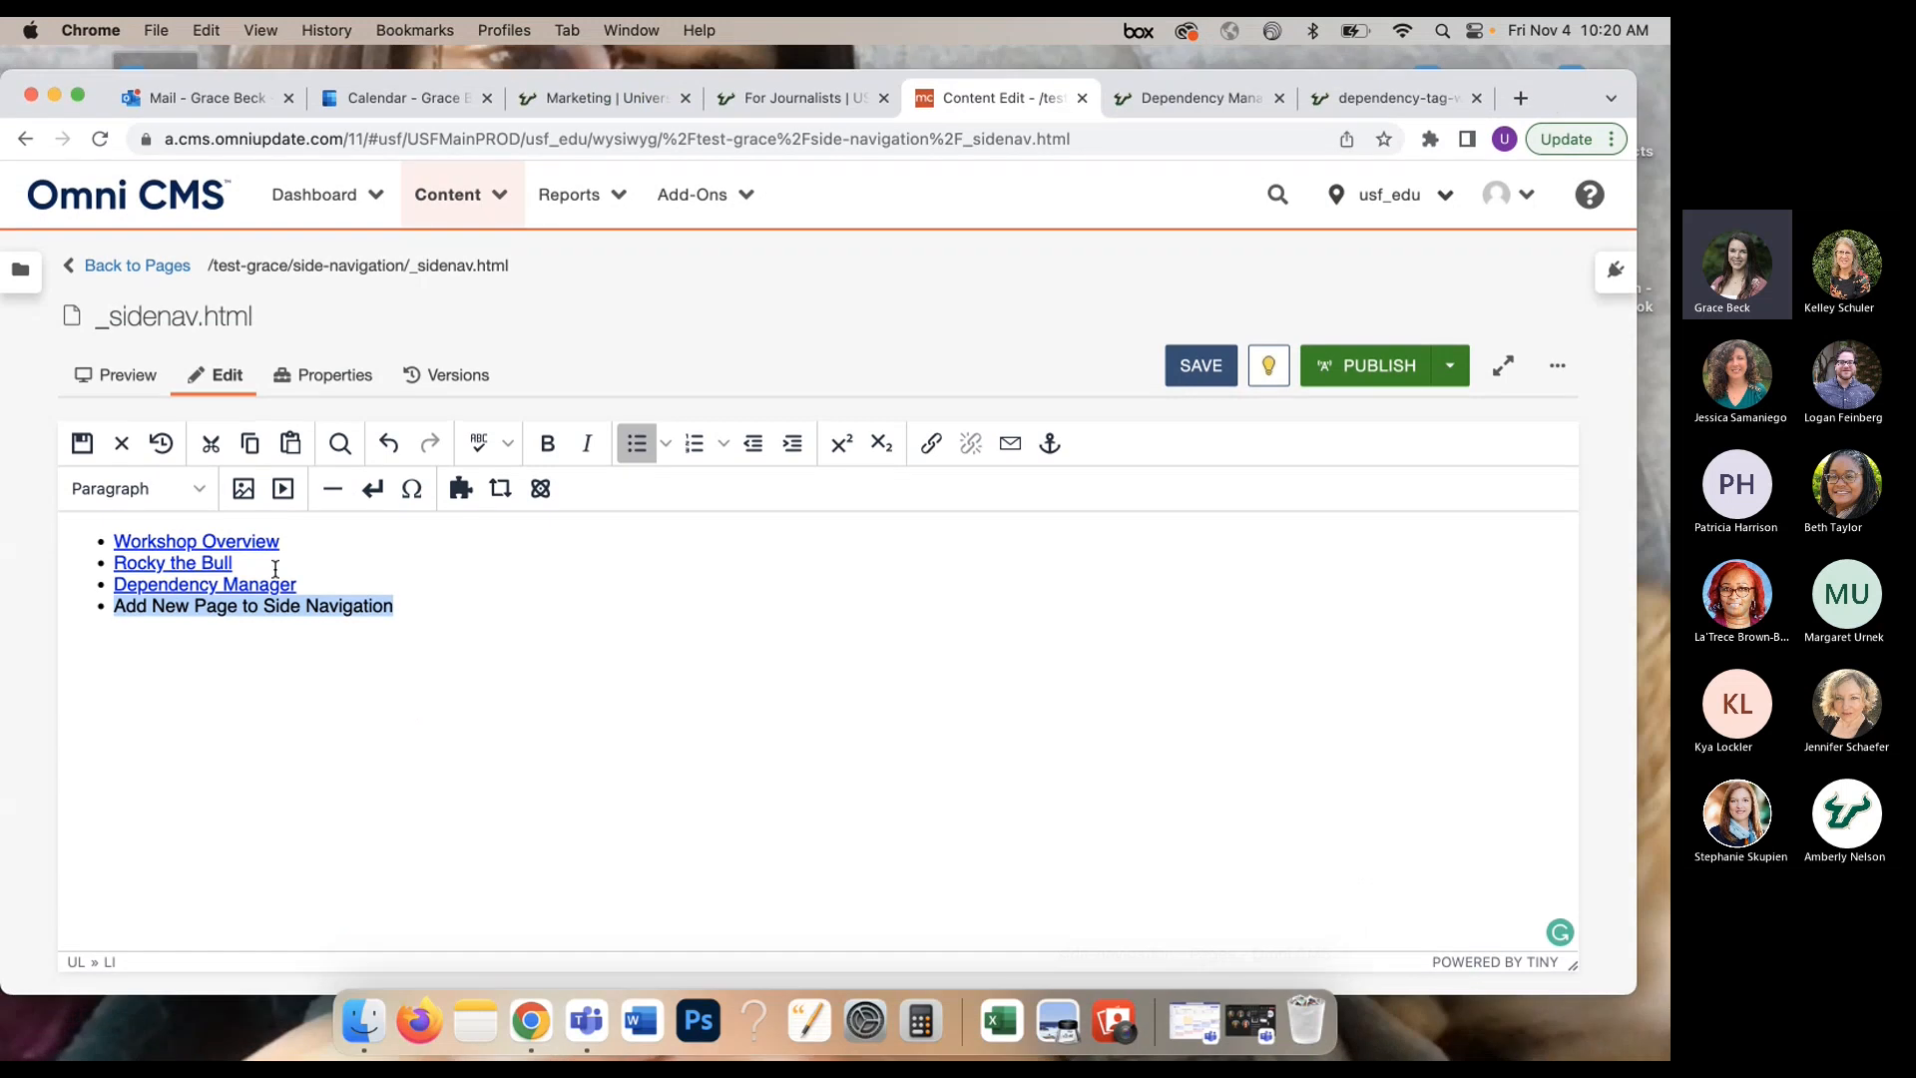
click(270, 606)
drag(422, 605, 105, 609)
click(930, 444)
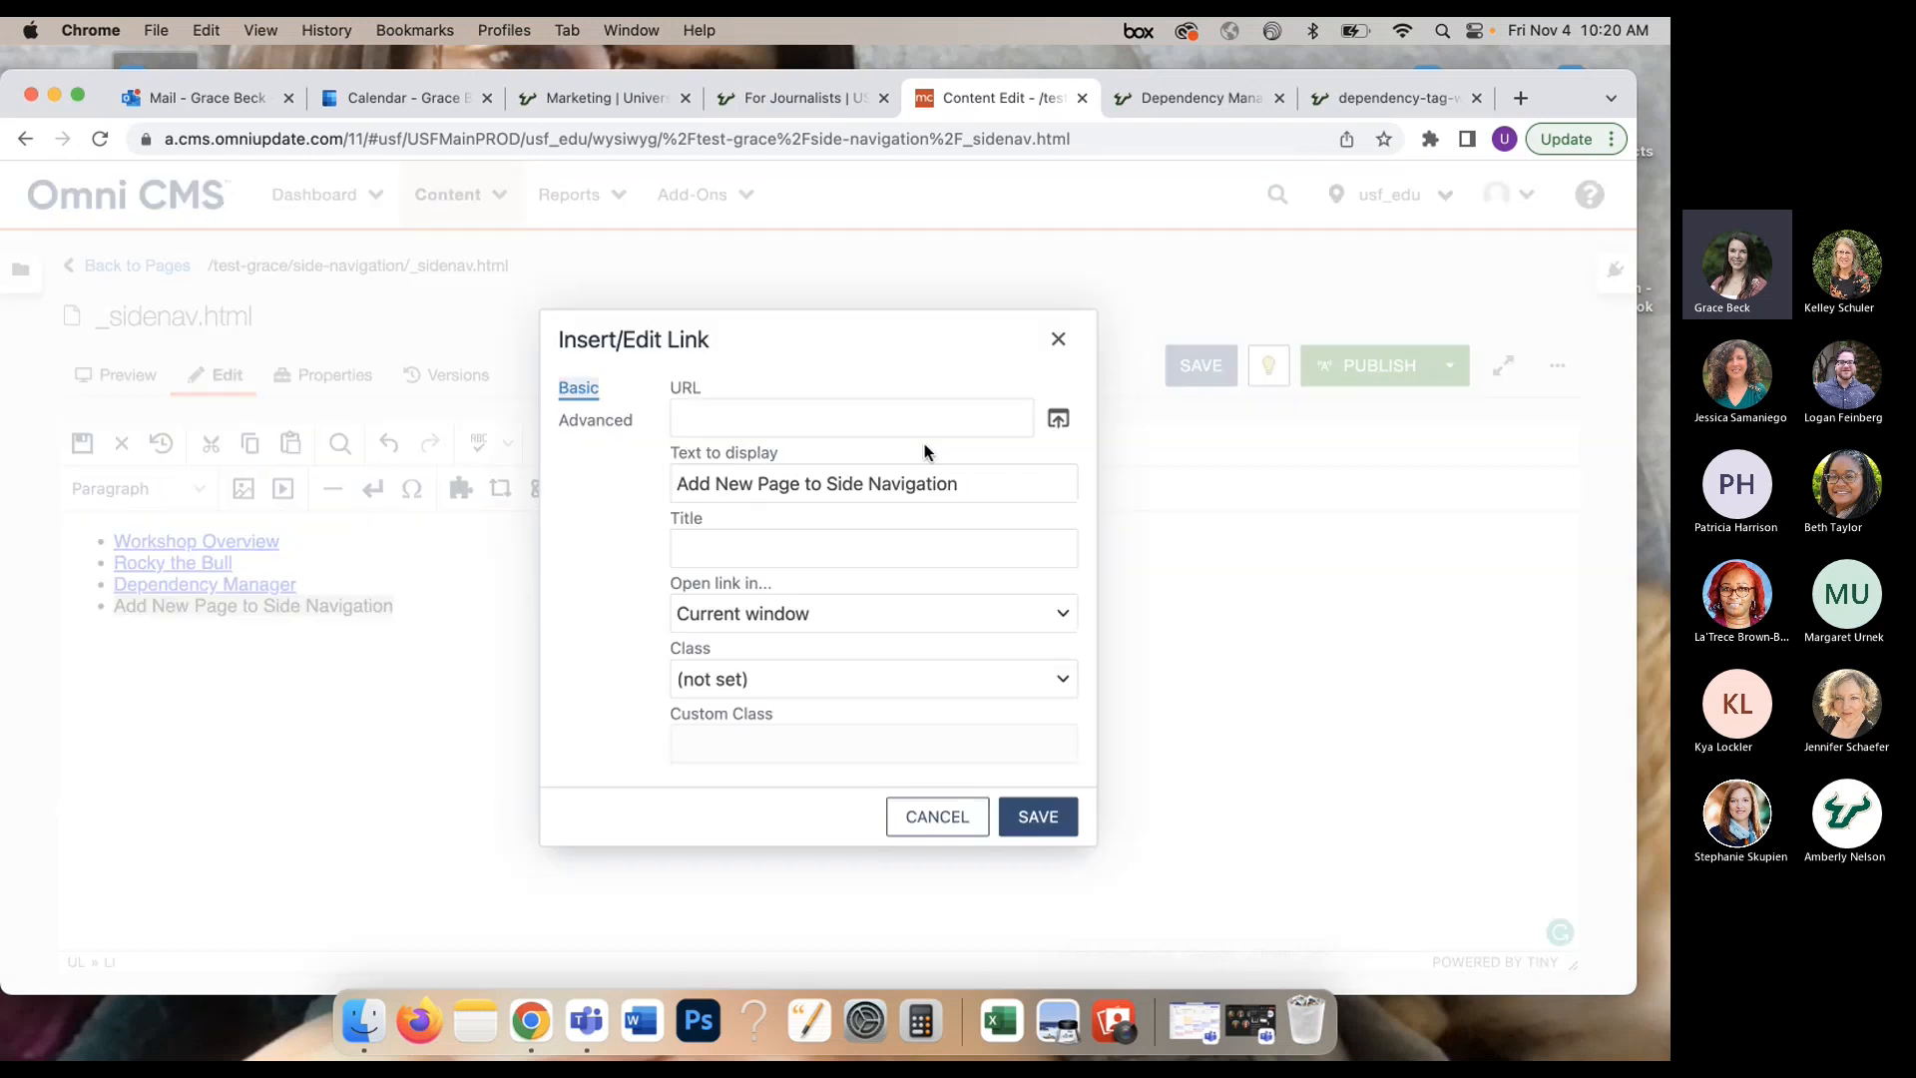
Step: Choose green-gold.pcf from the side-navigation folder as the link's target, checking its preview and the inserted dependency tag
click(1060, 423)
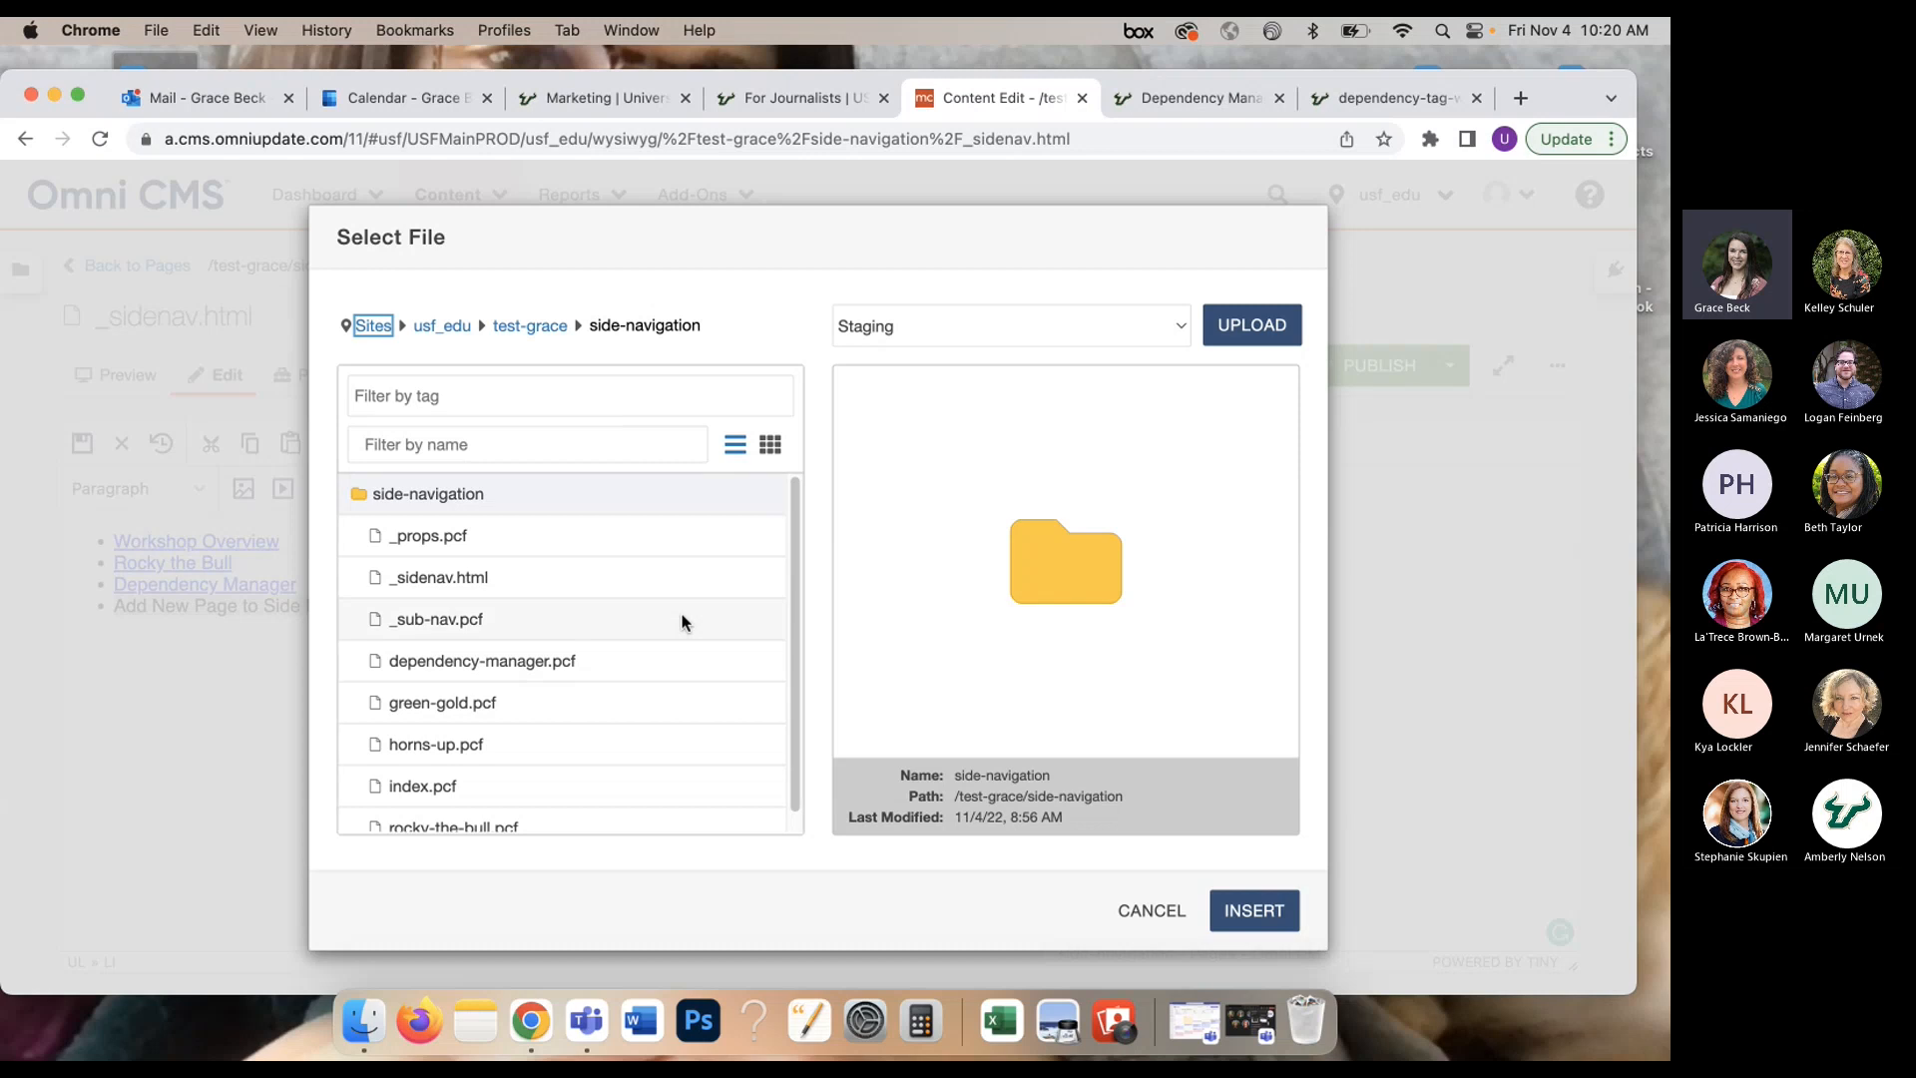
drag(796, 564, 782, 624)
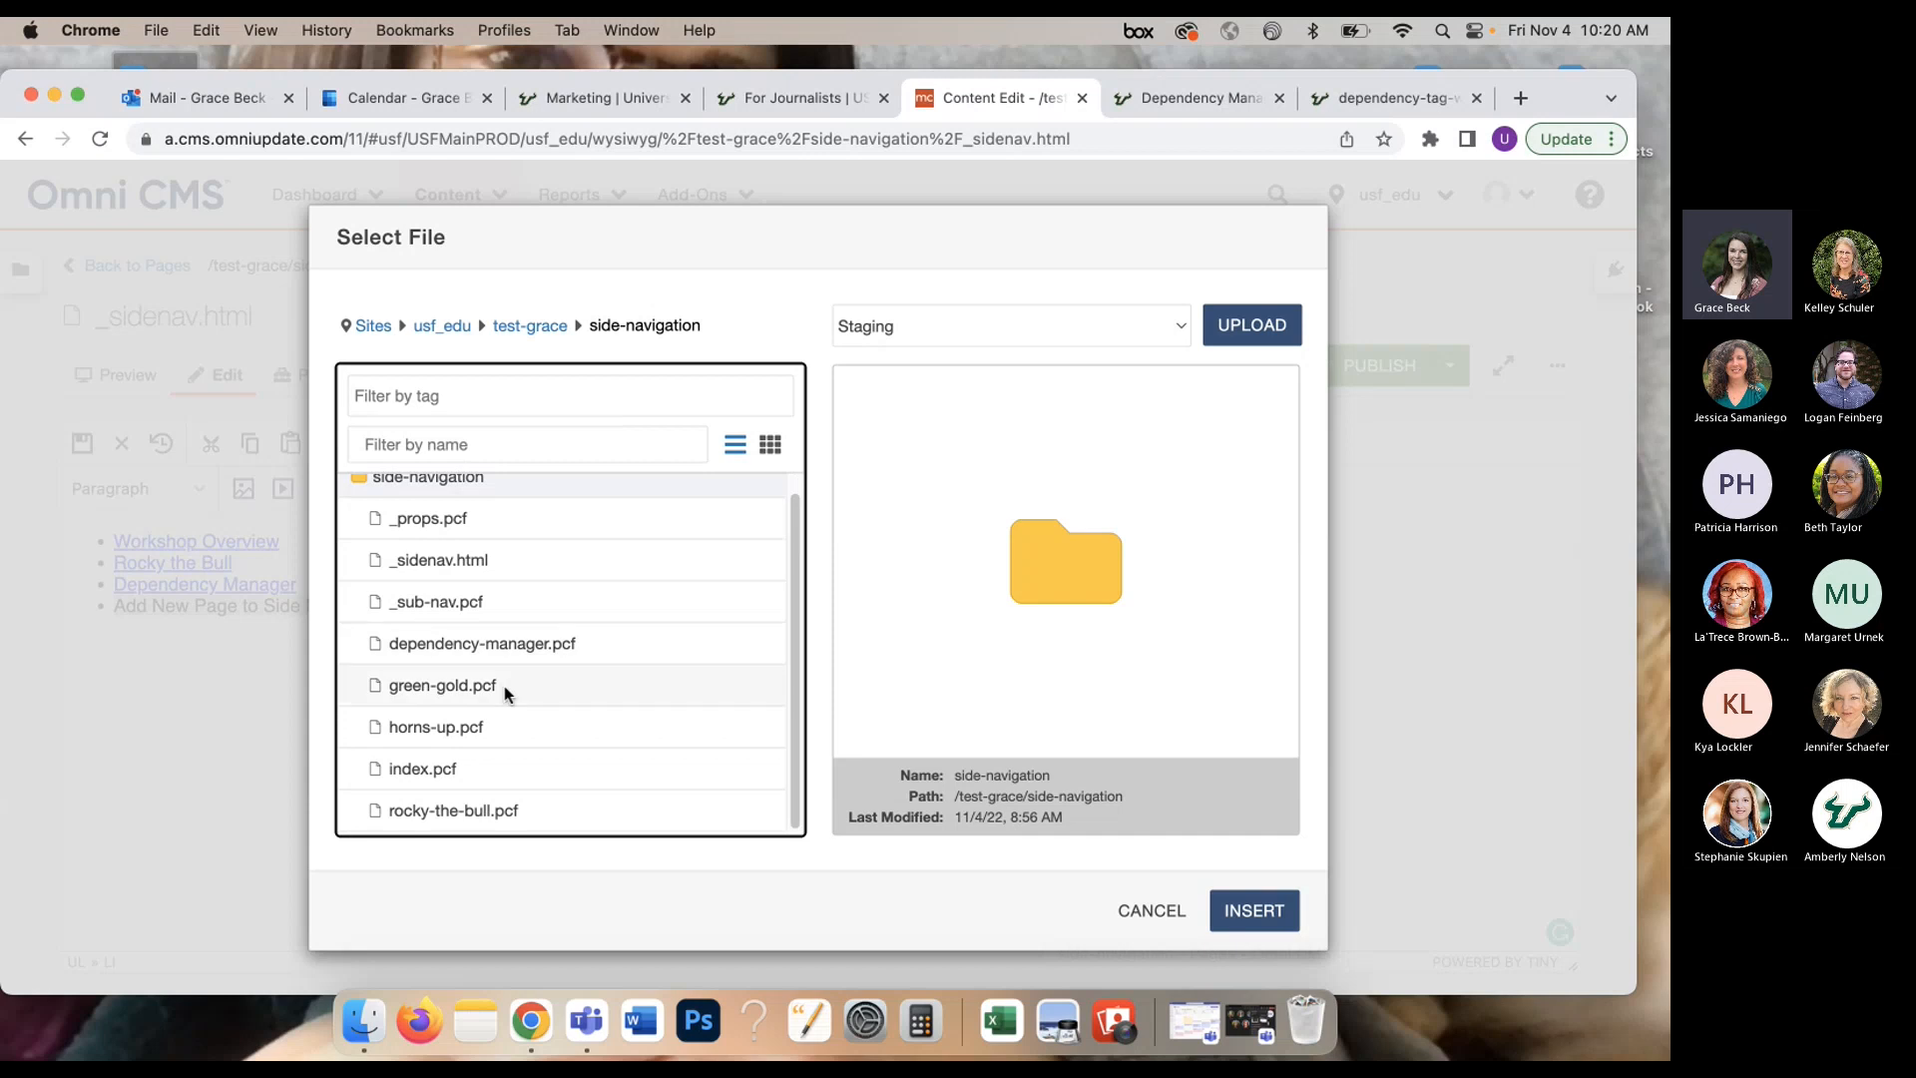
click(469, 689)
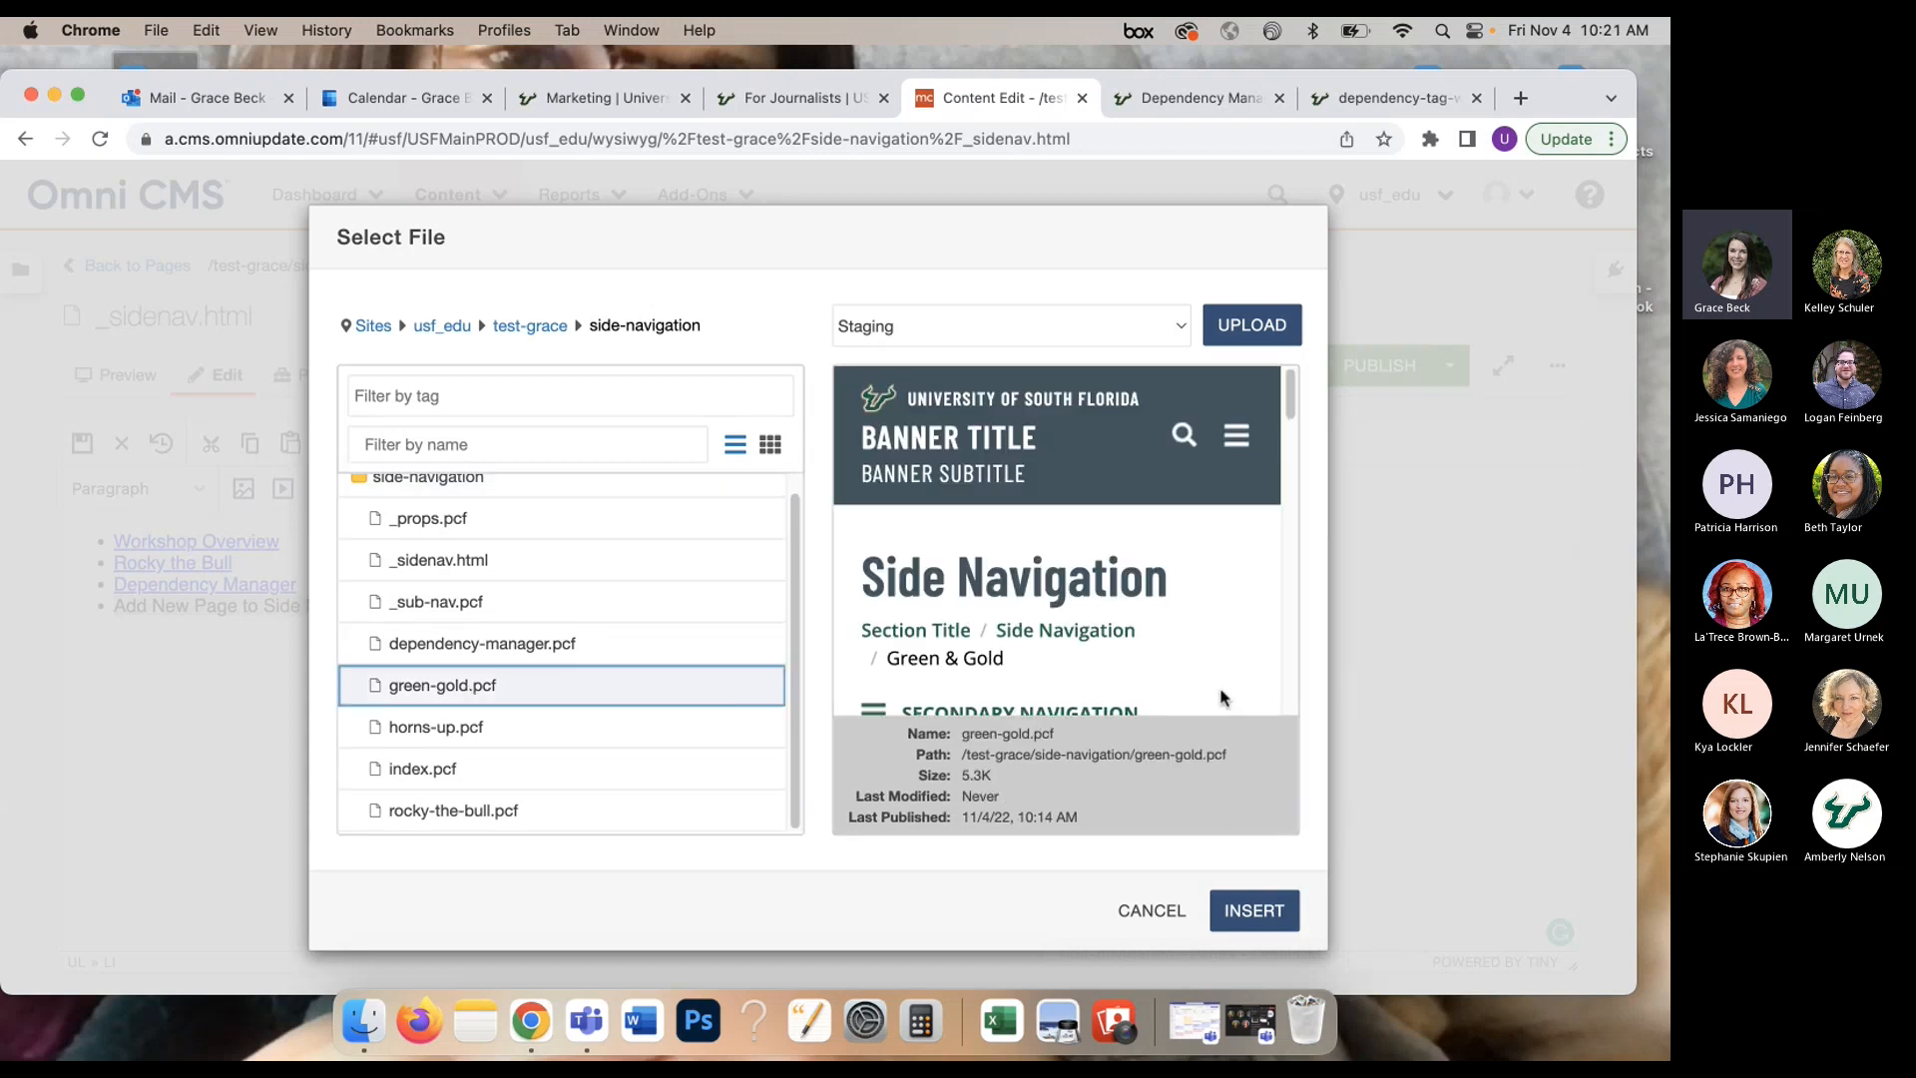
scroll(1108, 630, down, 1)
scroll(1107, 639, down, 3)
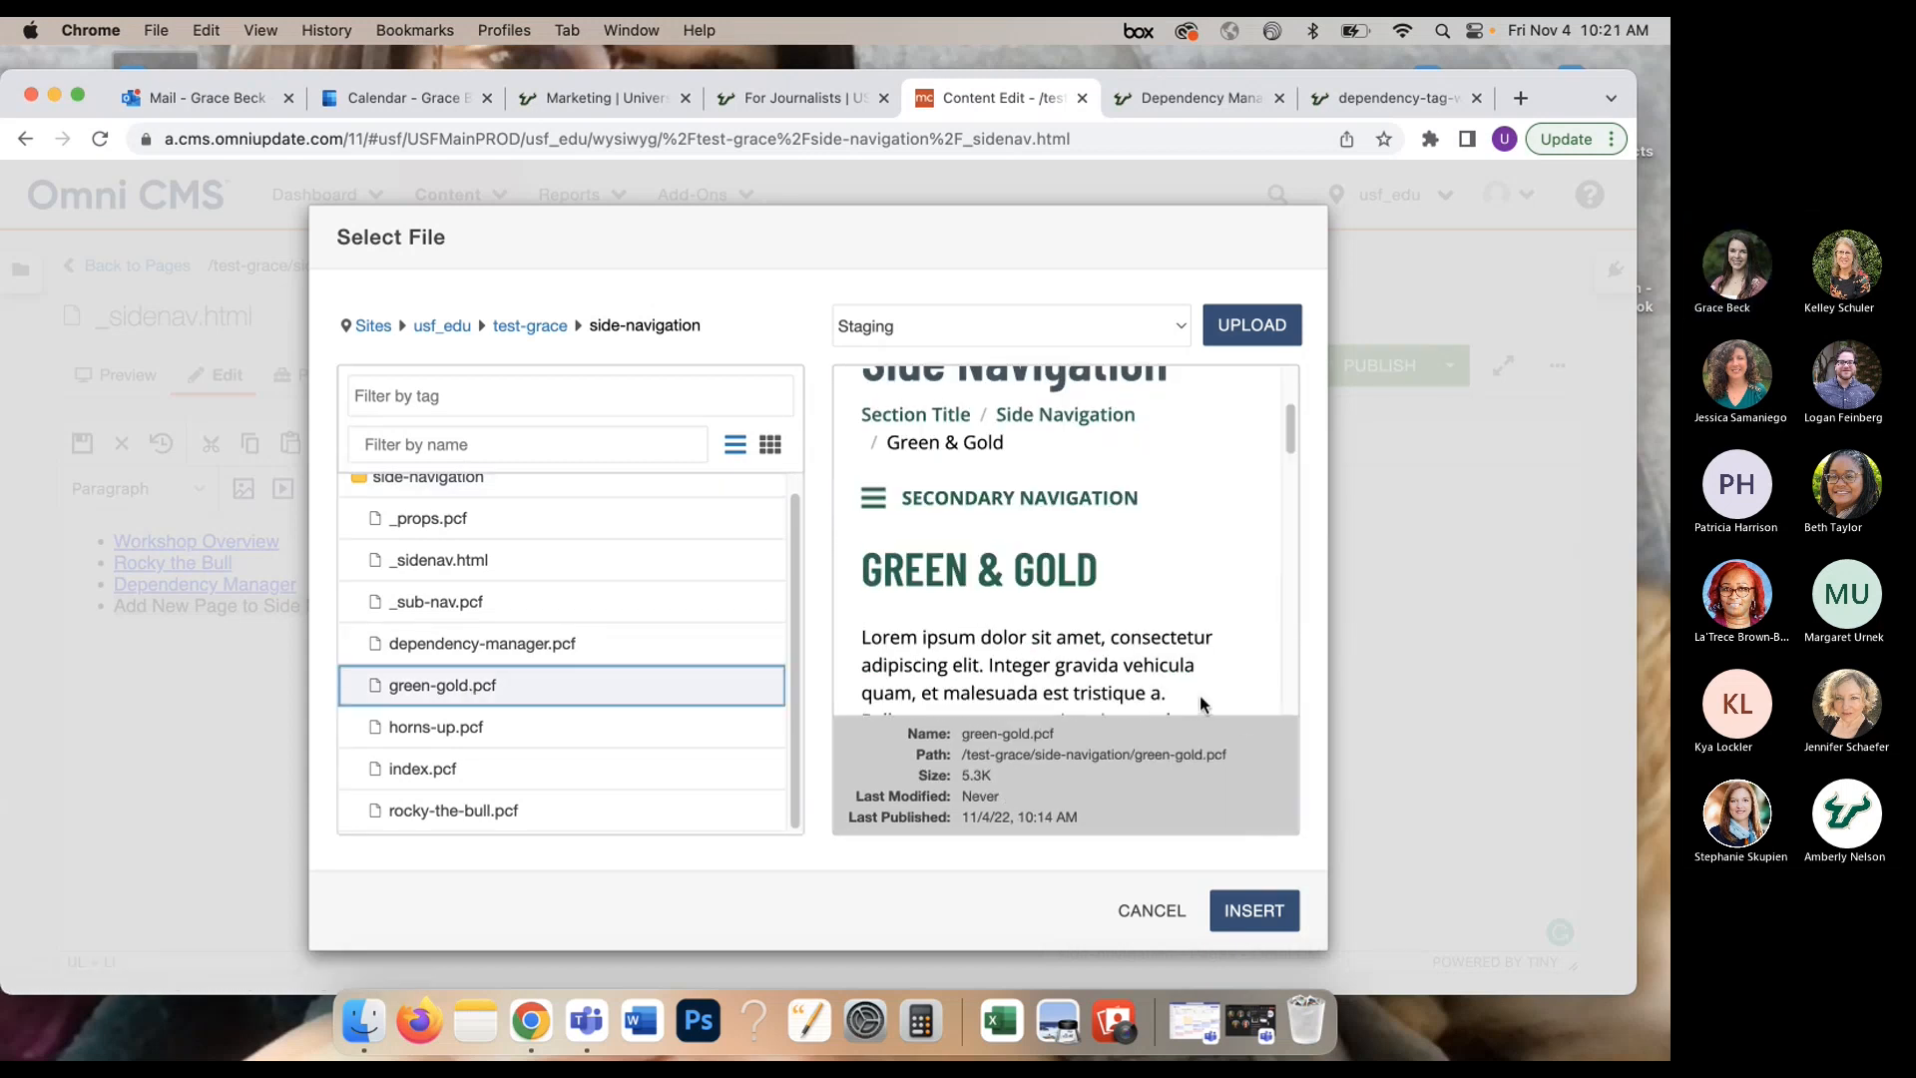
click(1254, 909)
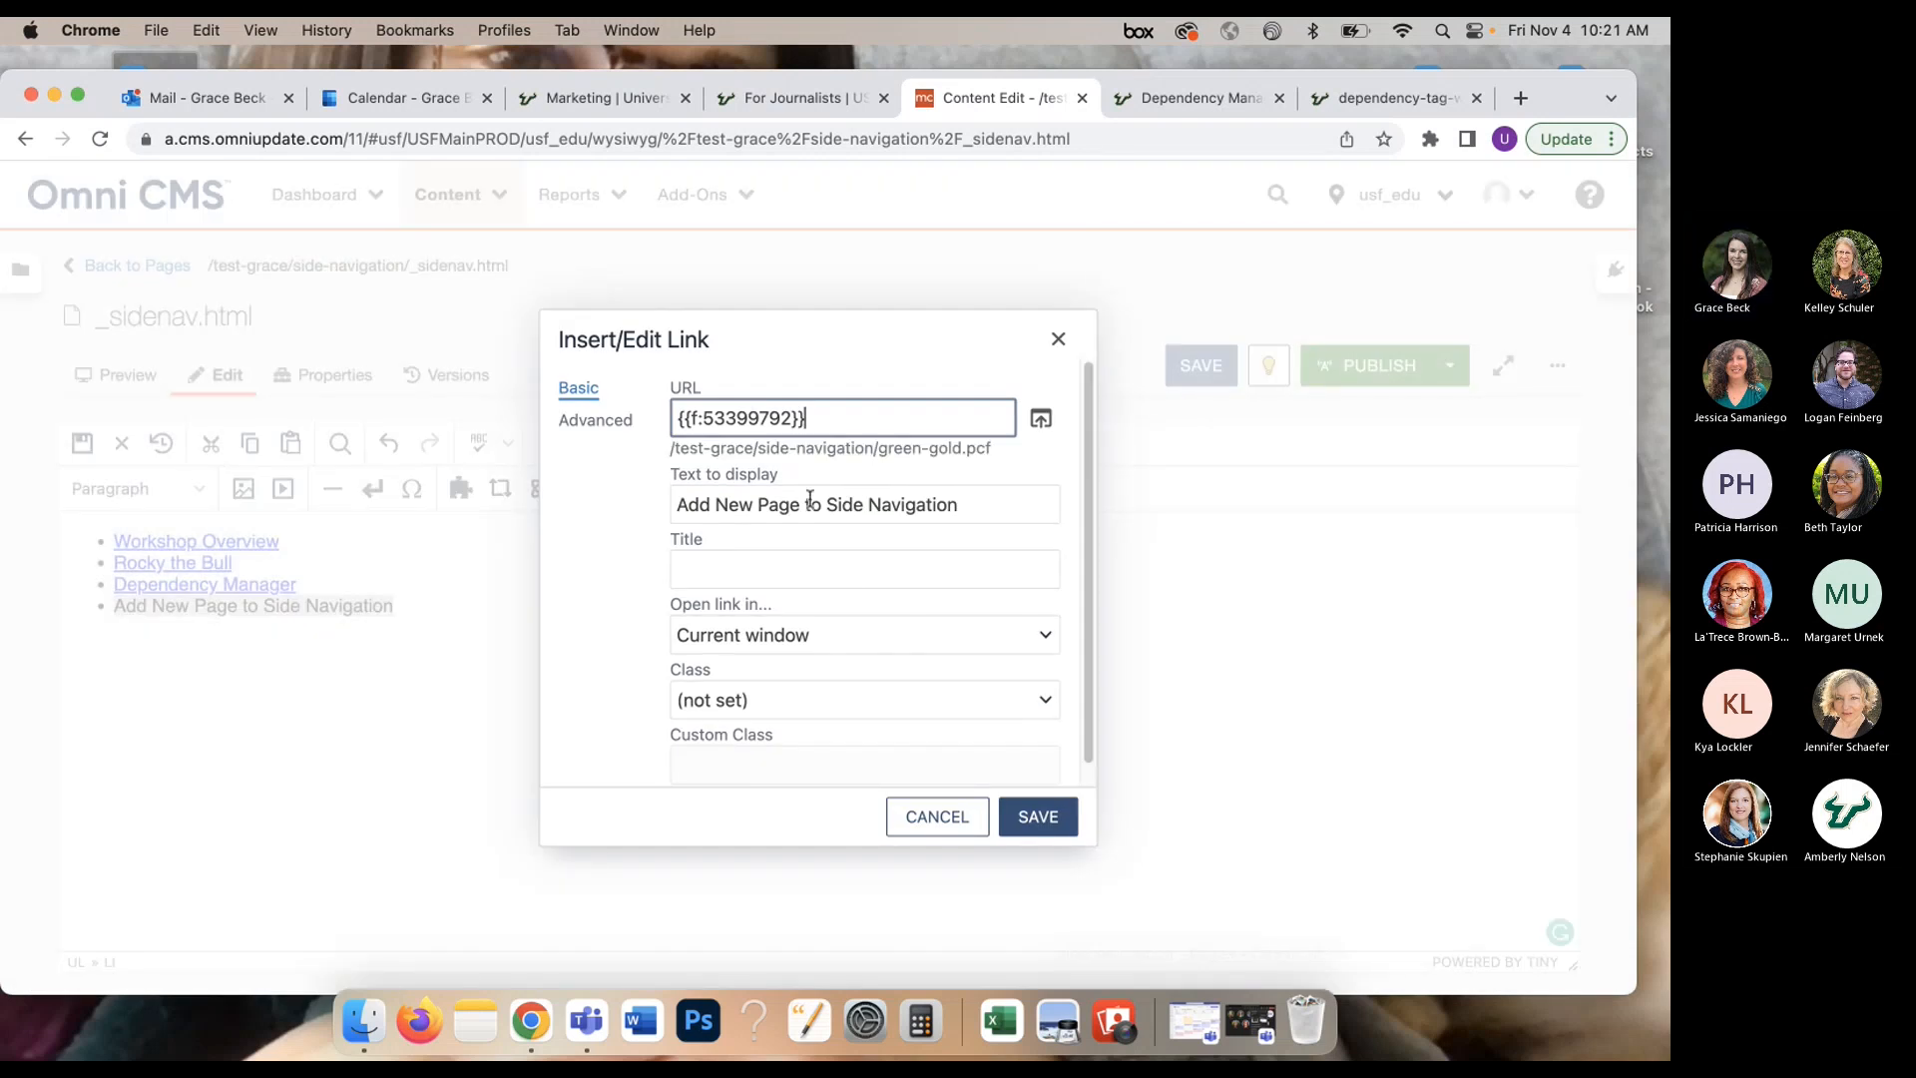
drag(813, 419, 643, 552)
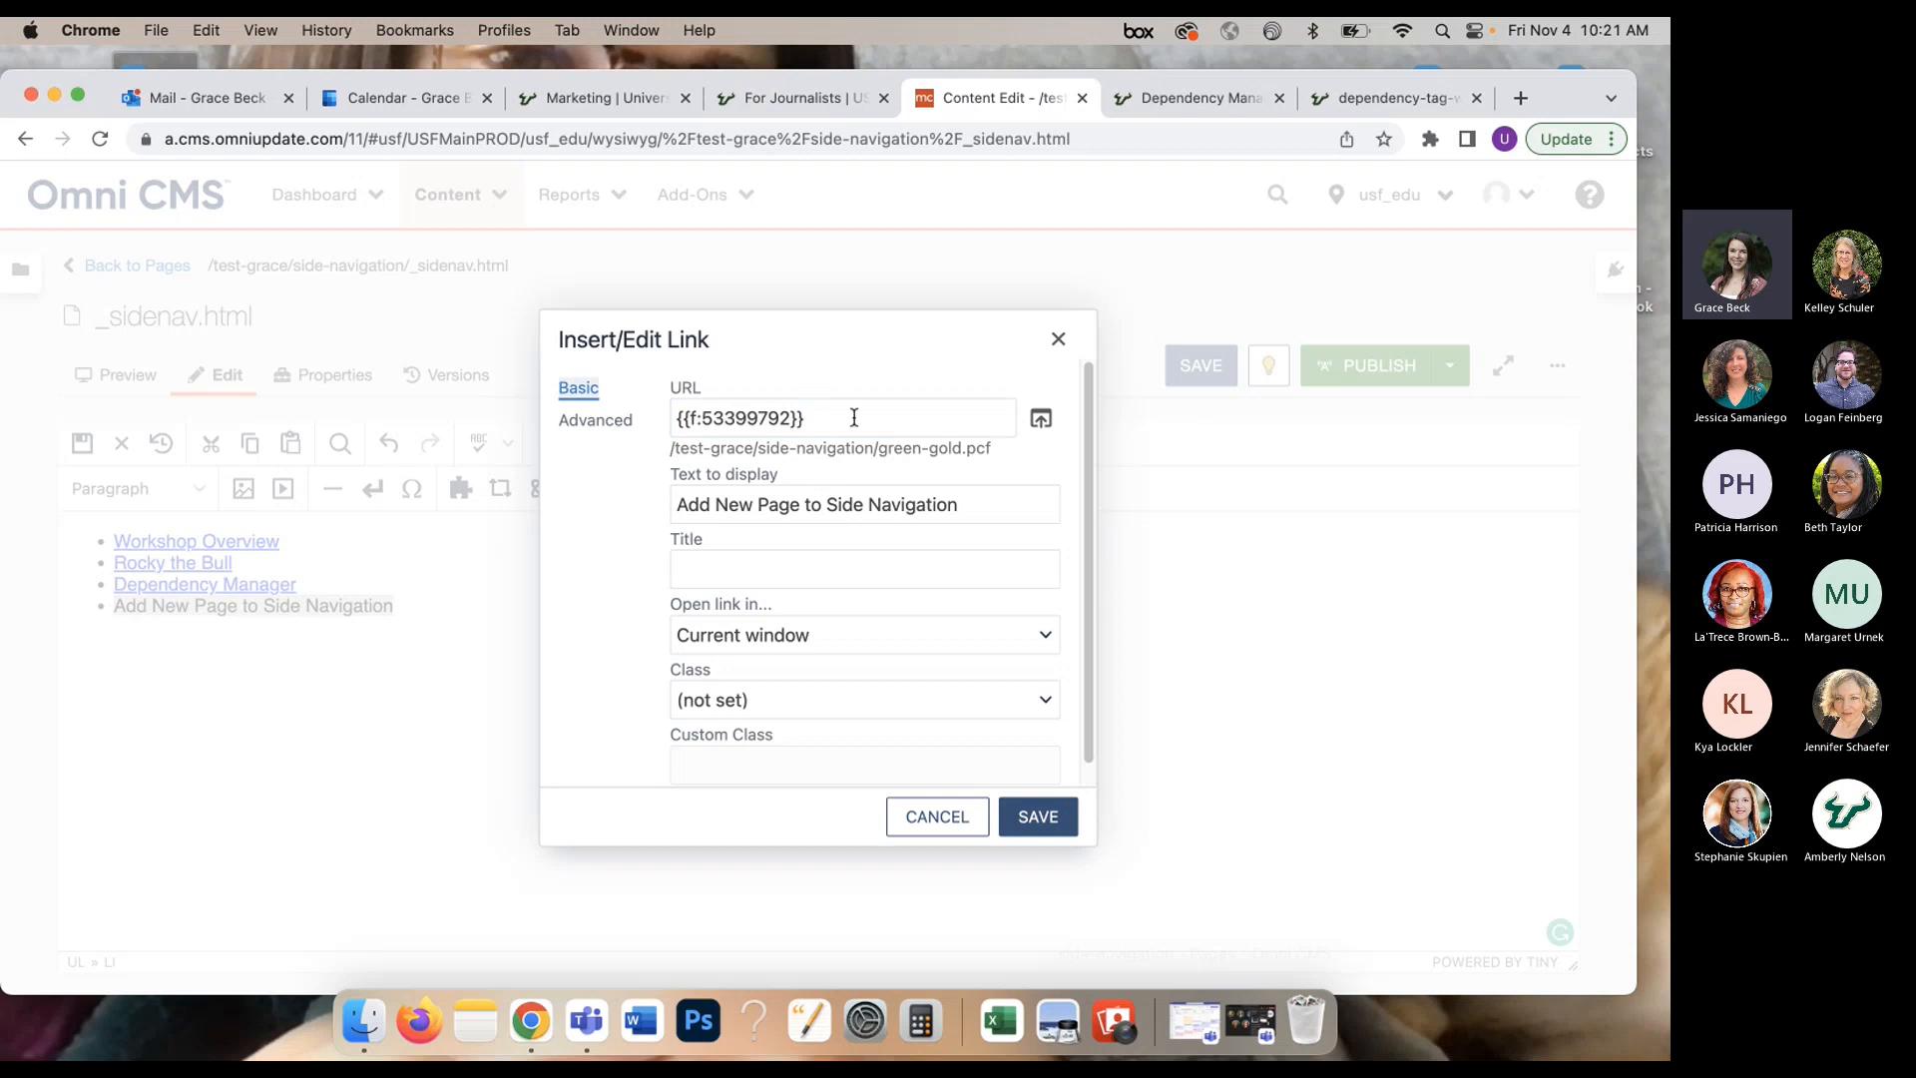
Step: Save the linked "Add New Page to Side Navigation" bullet in _sidenav.html and publish the file to the Test target
click(1069, 813)
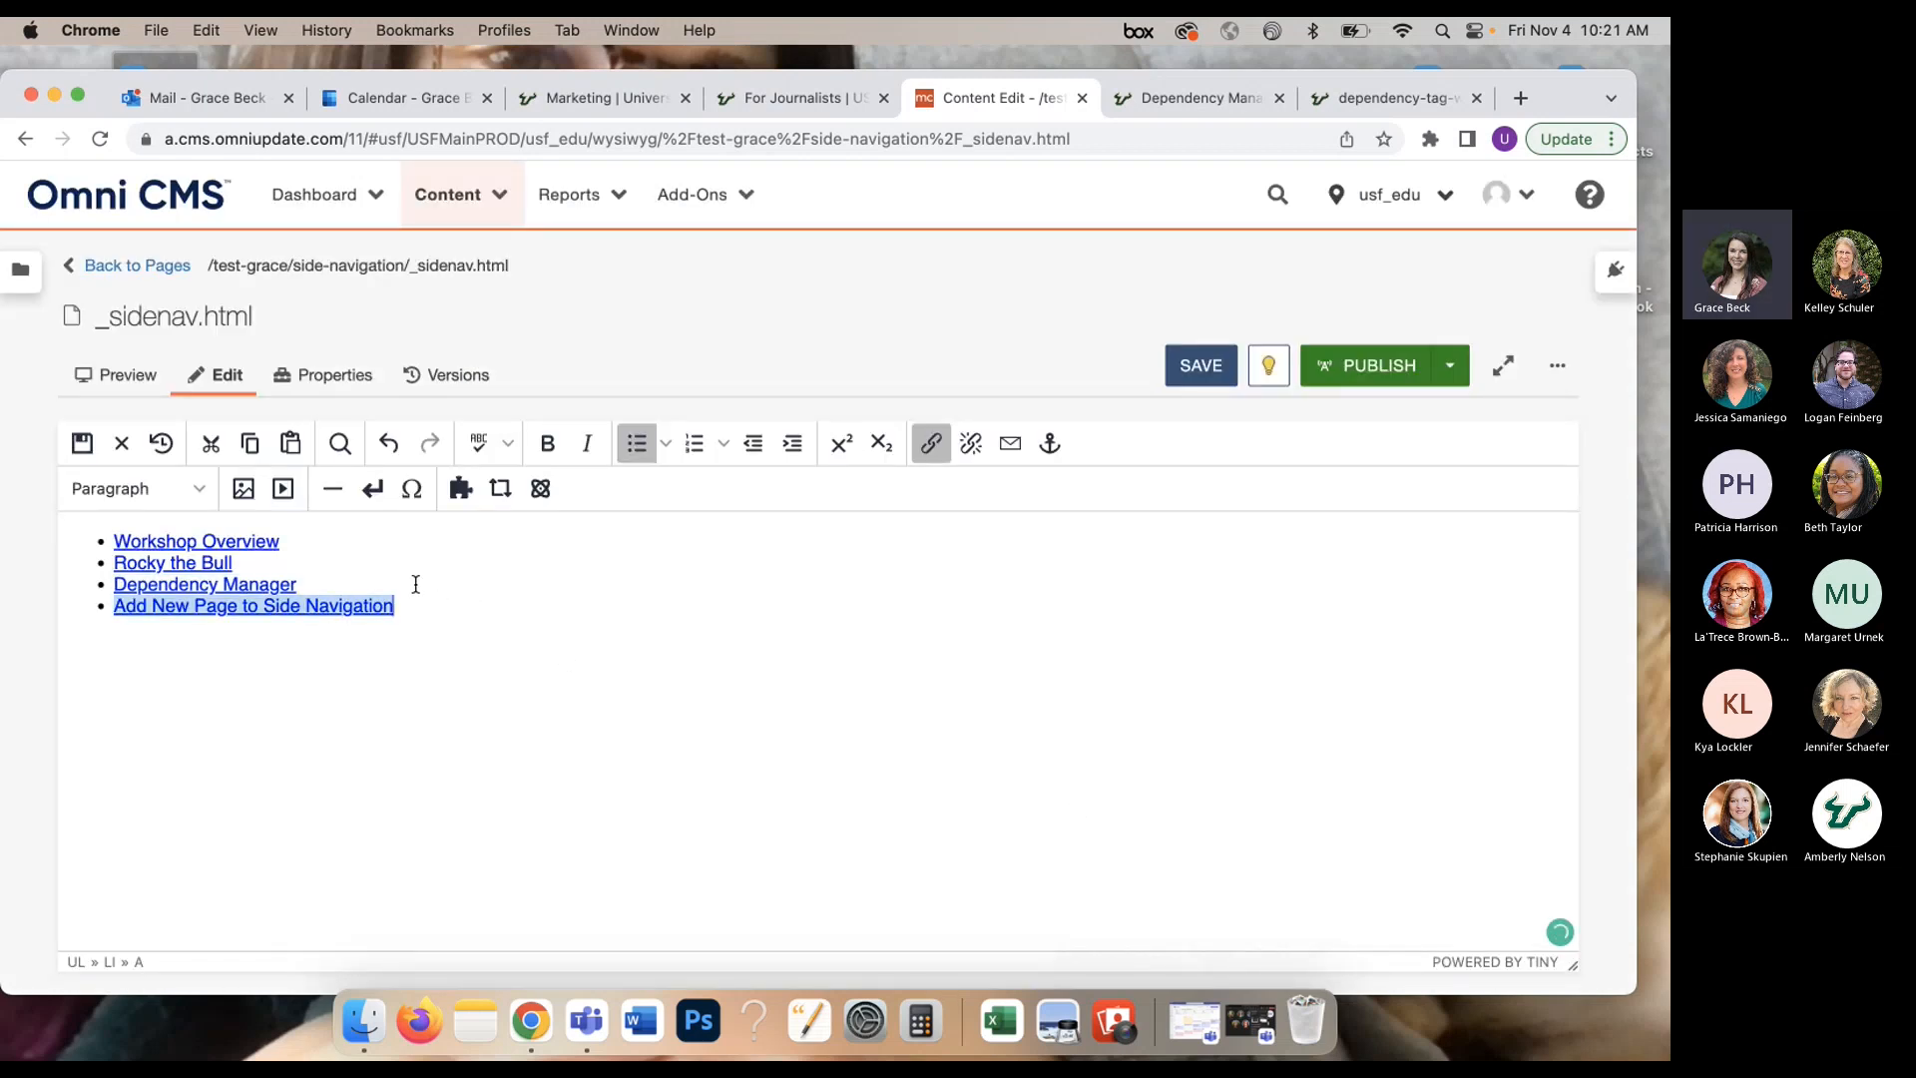
click(81, 443)
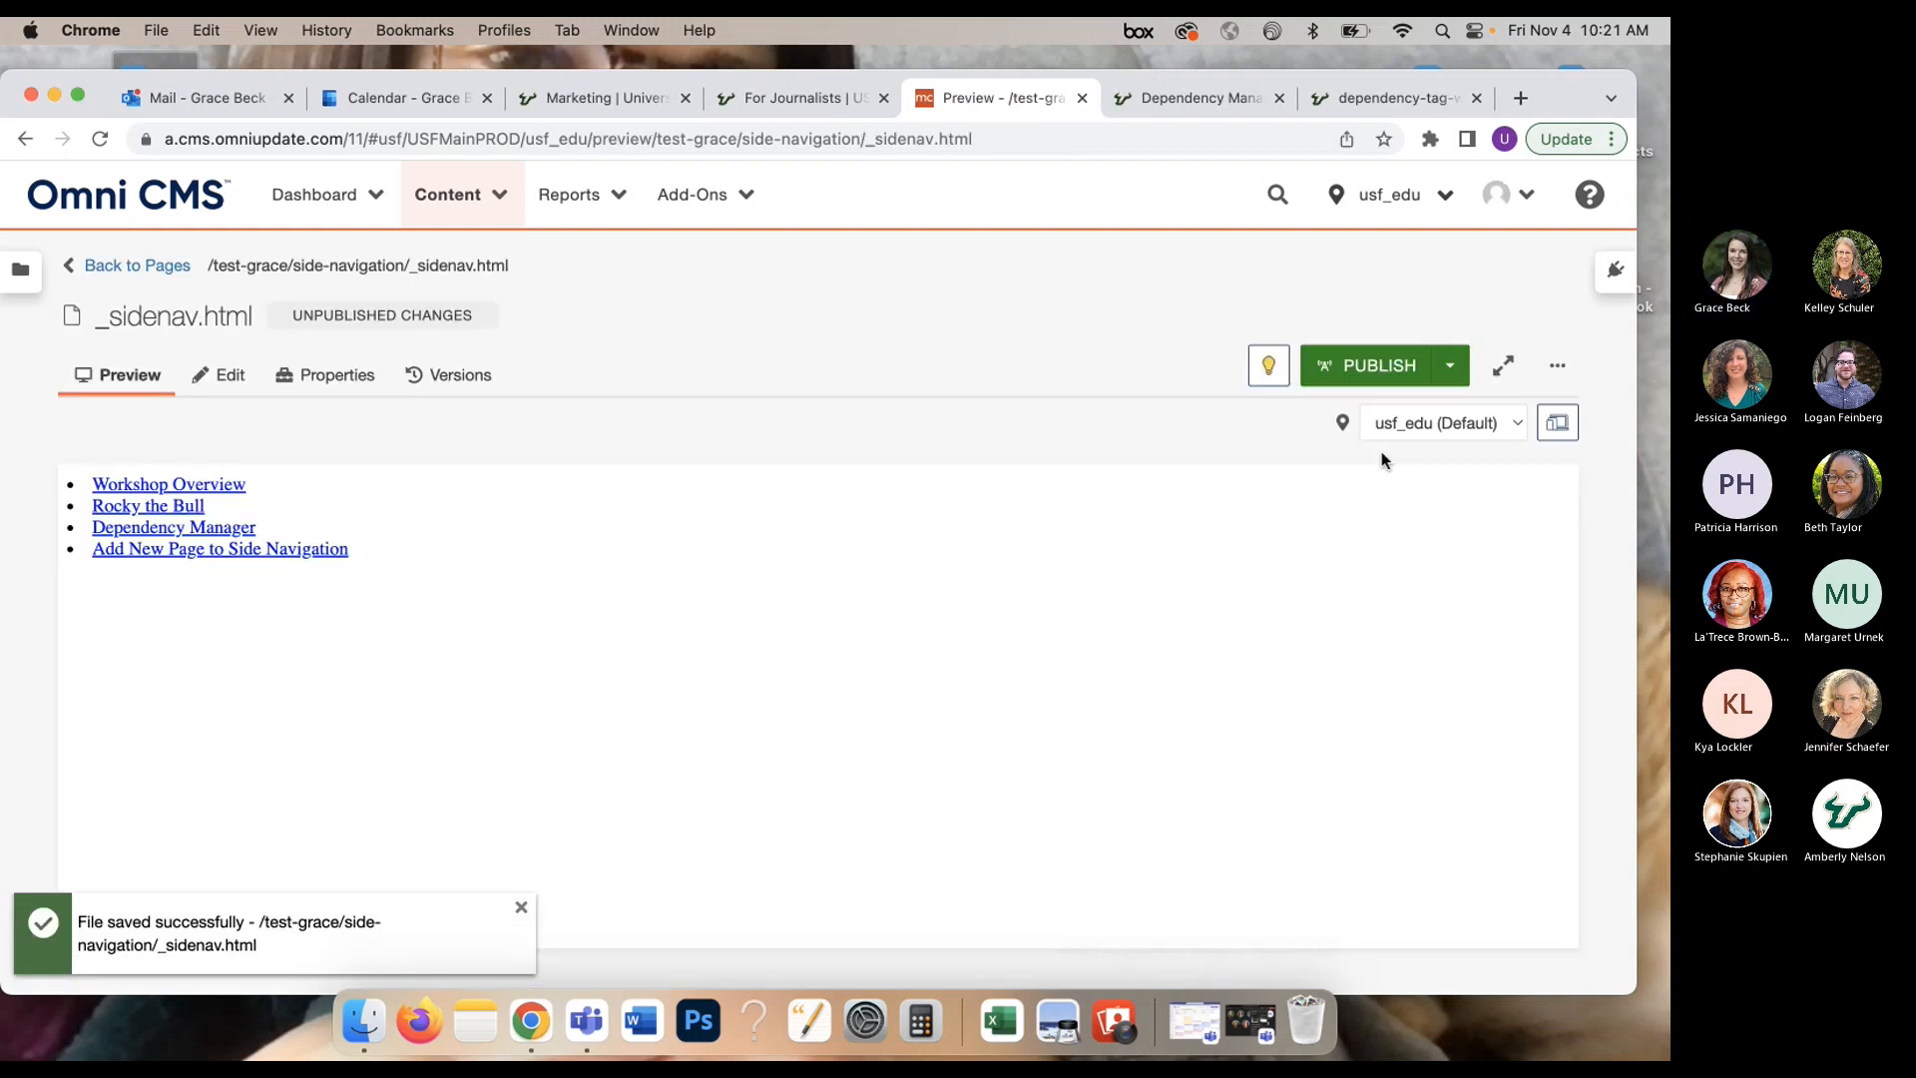
click(1387, 369)
click(980, 587)
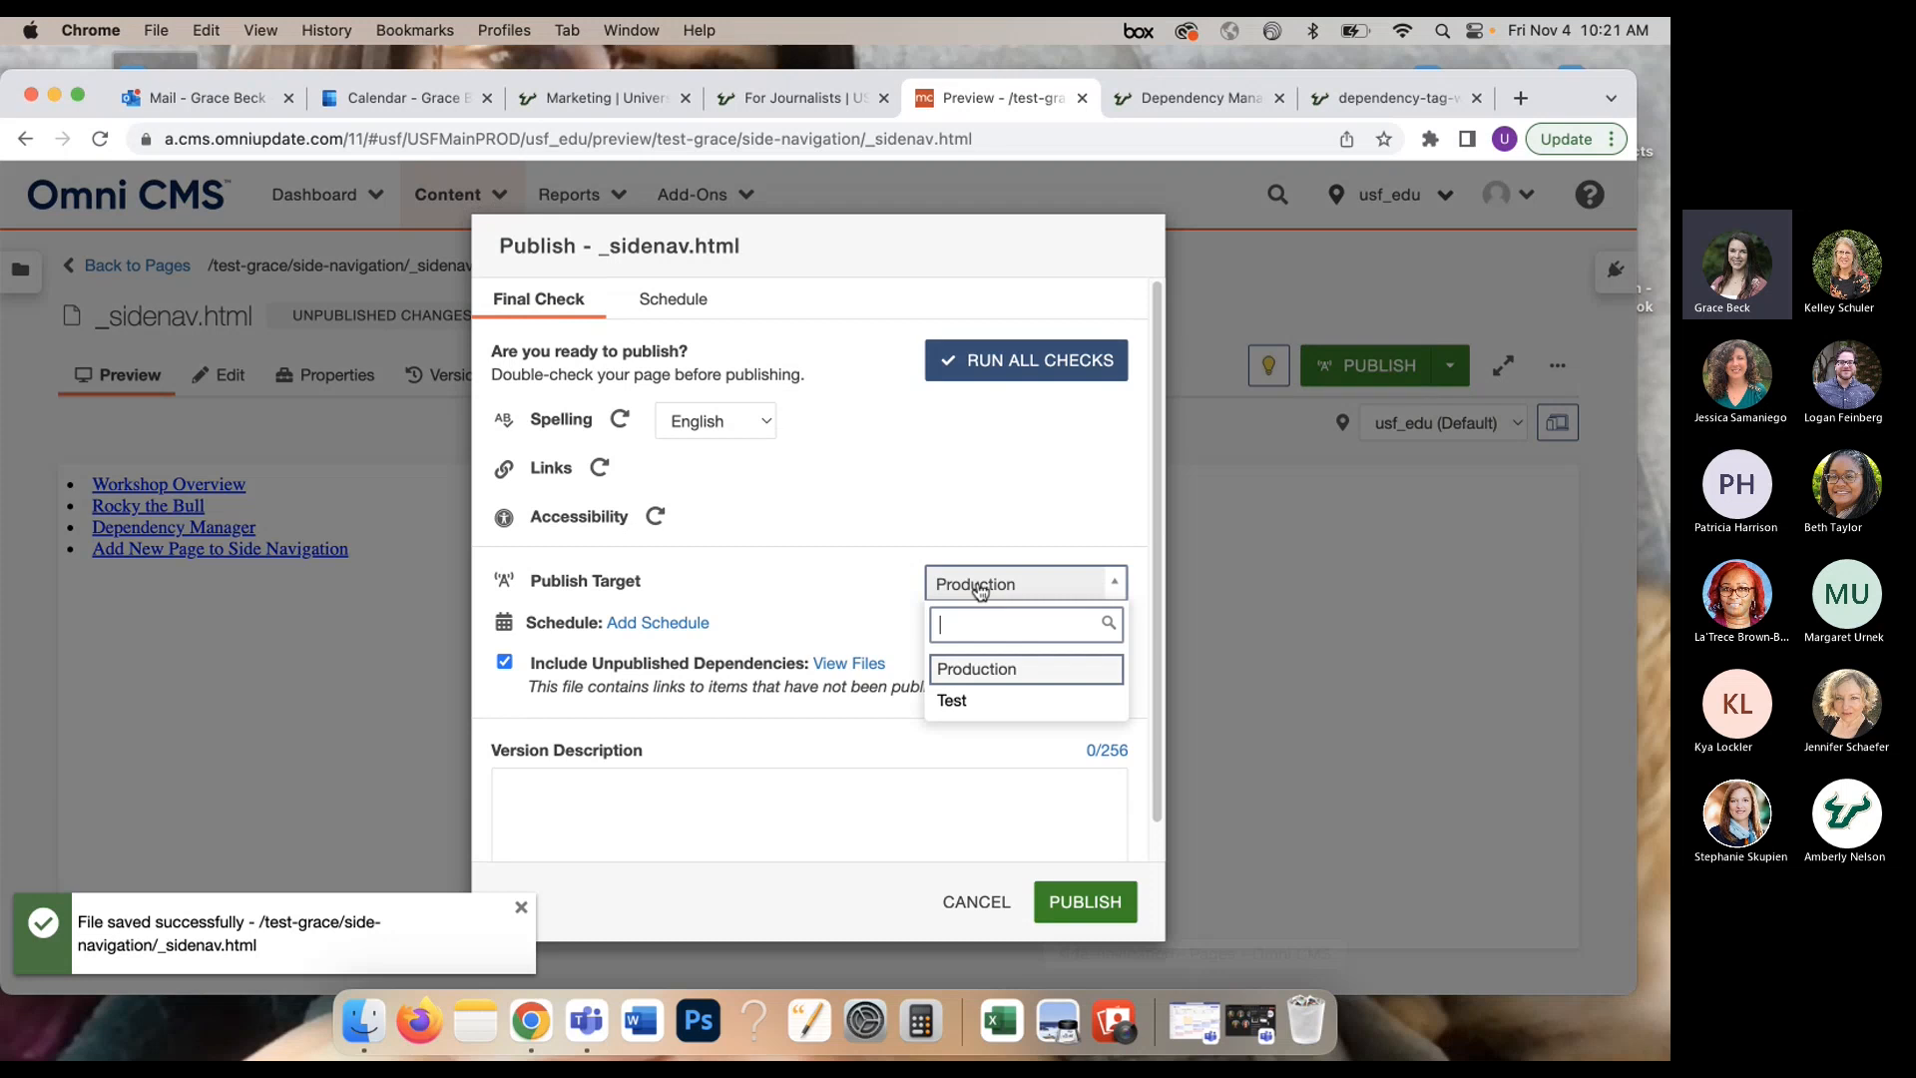
click(960, 701)
click(1125, 906)
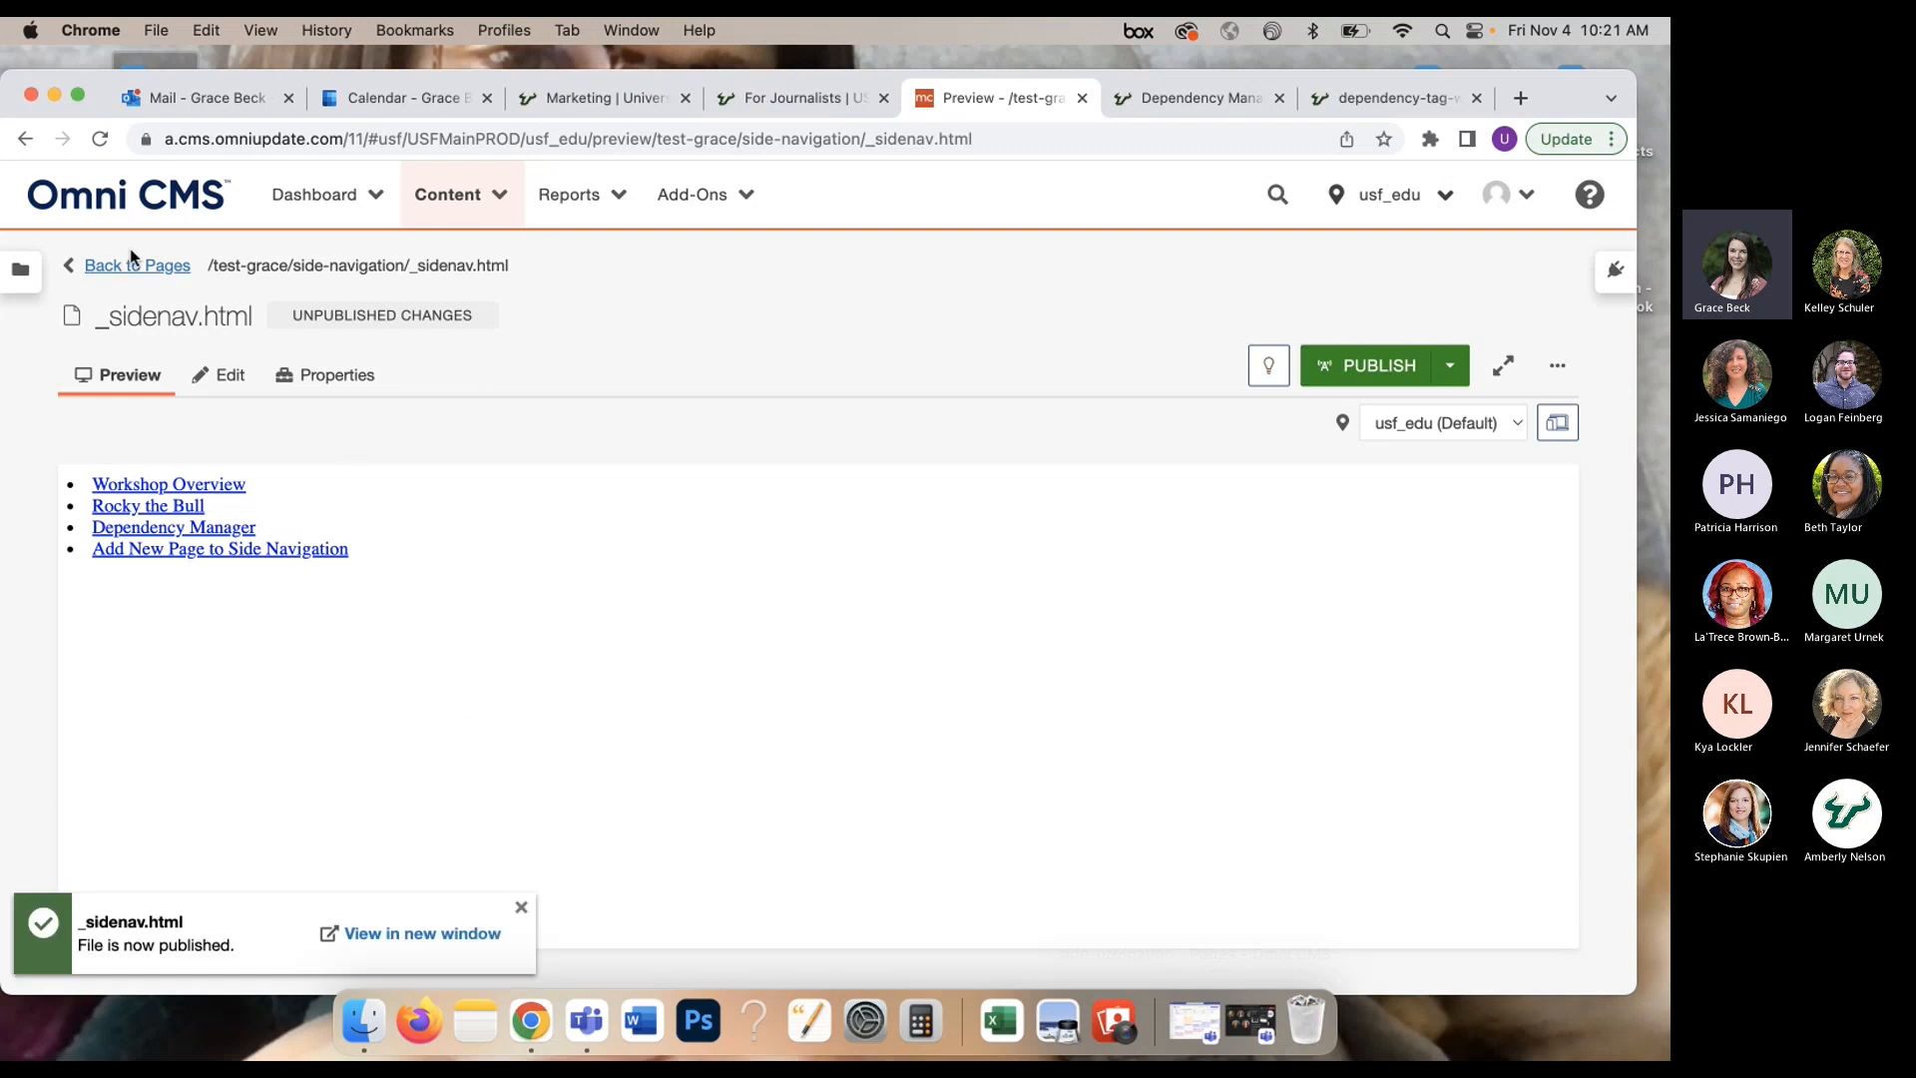
Step: Open index.pcf from the side-navigation folder and check the side navigation links on the Workshop Overview page
click(118, 271)
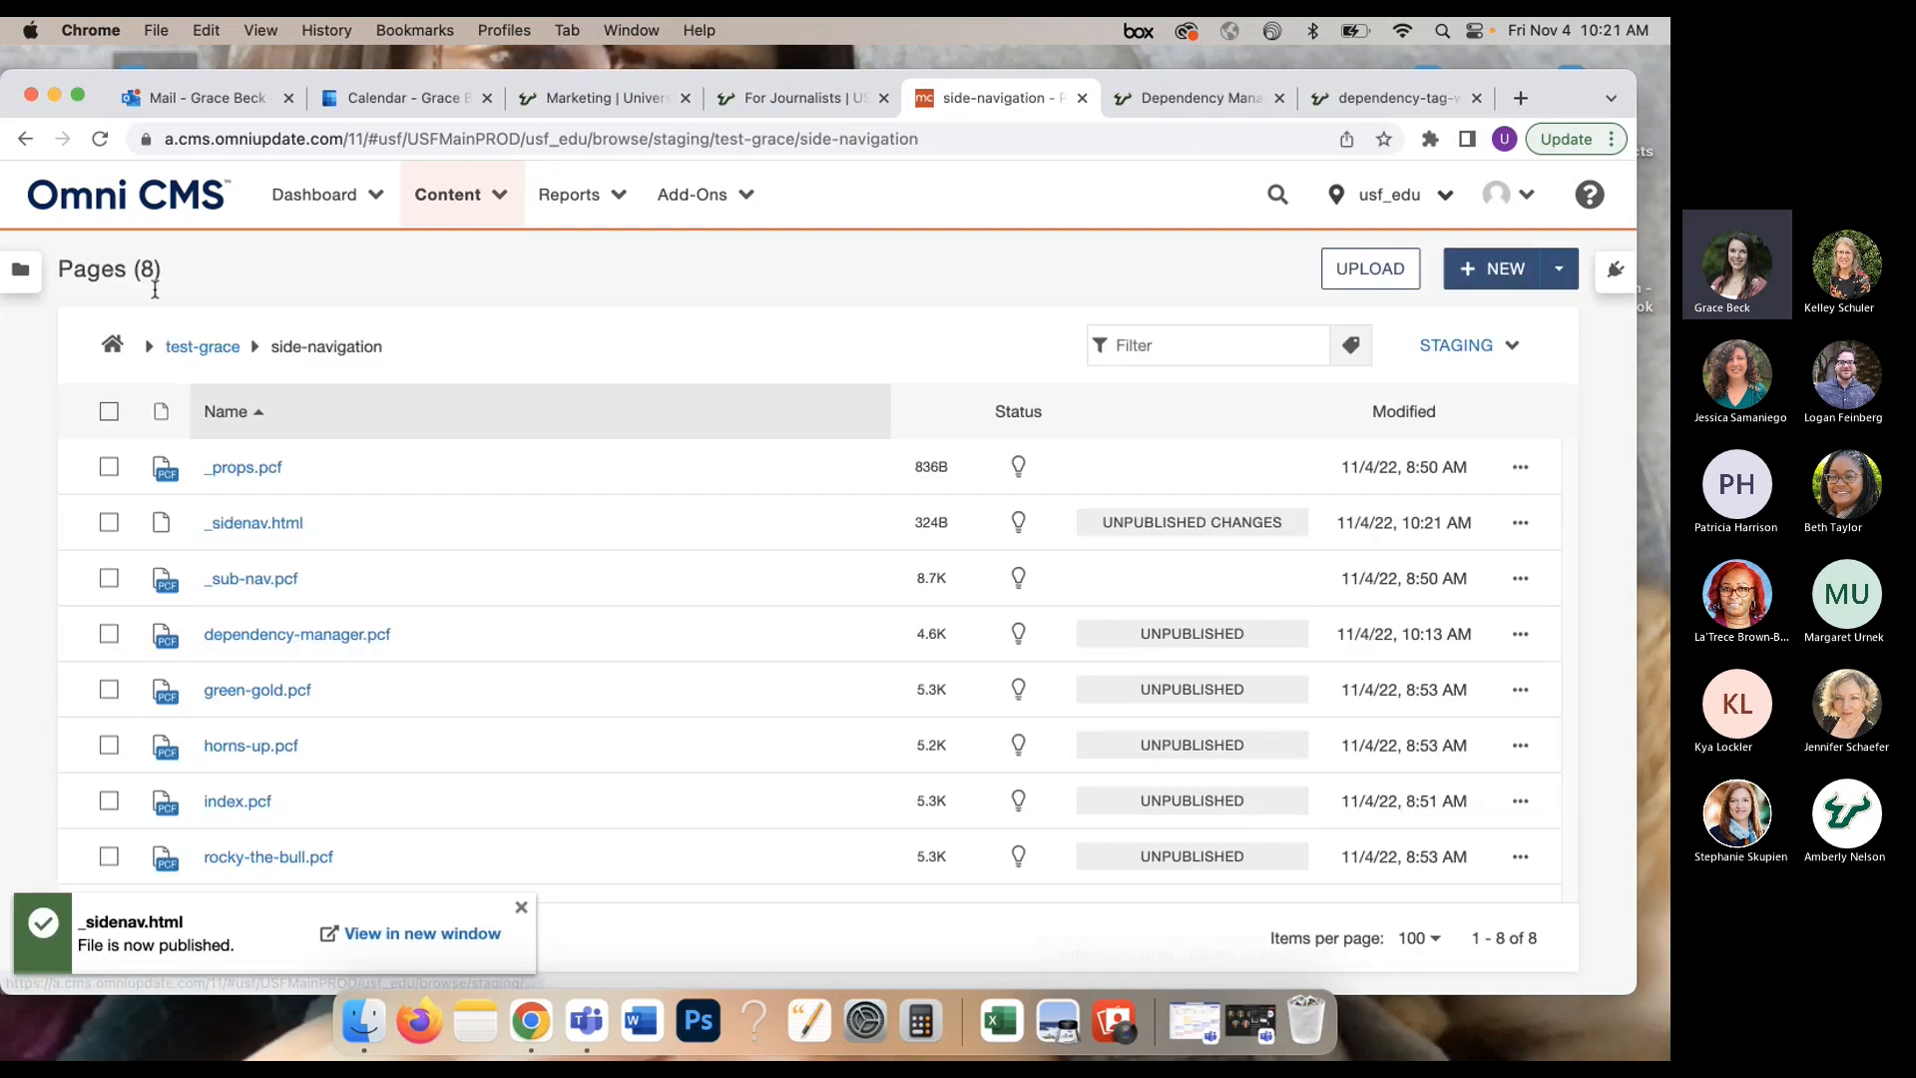
click(229, 810)
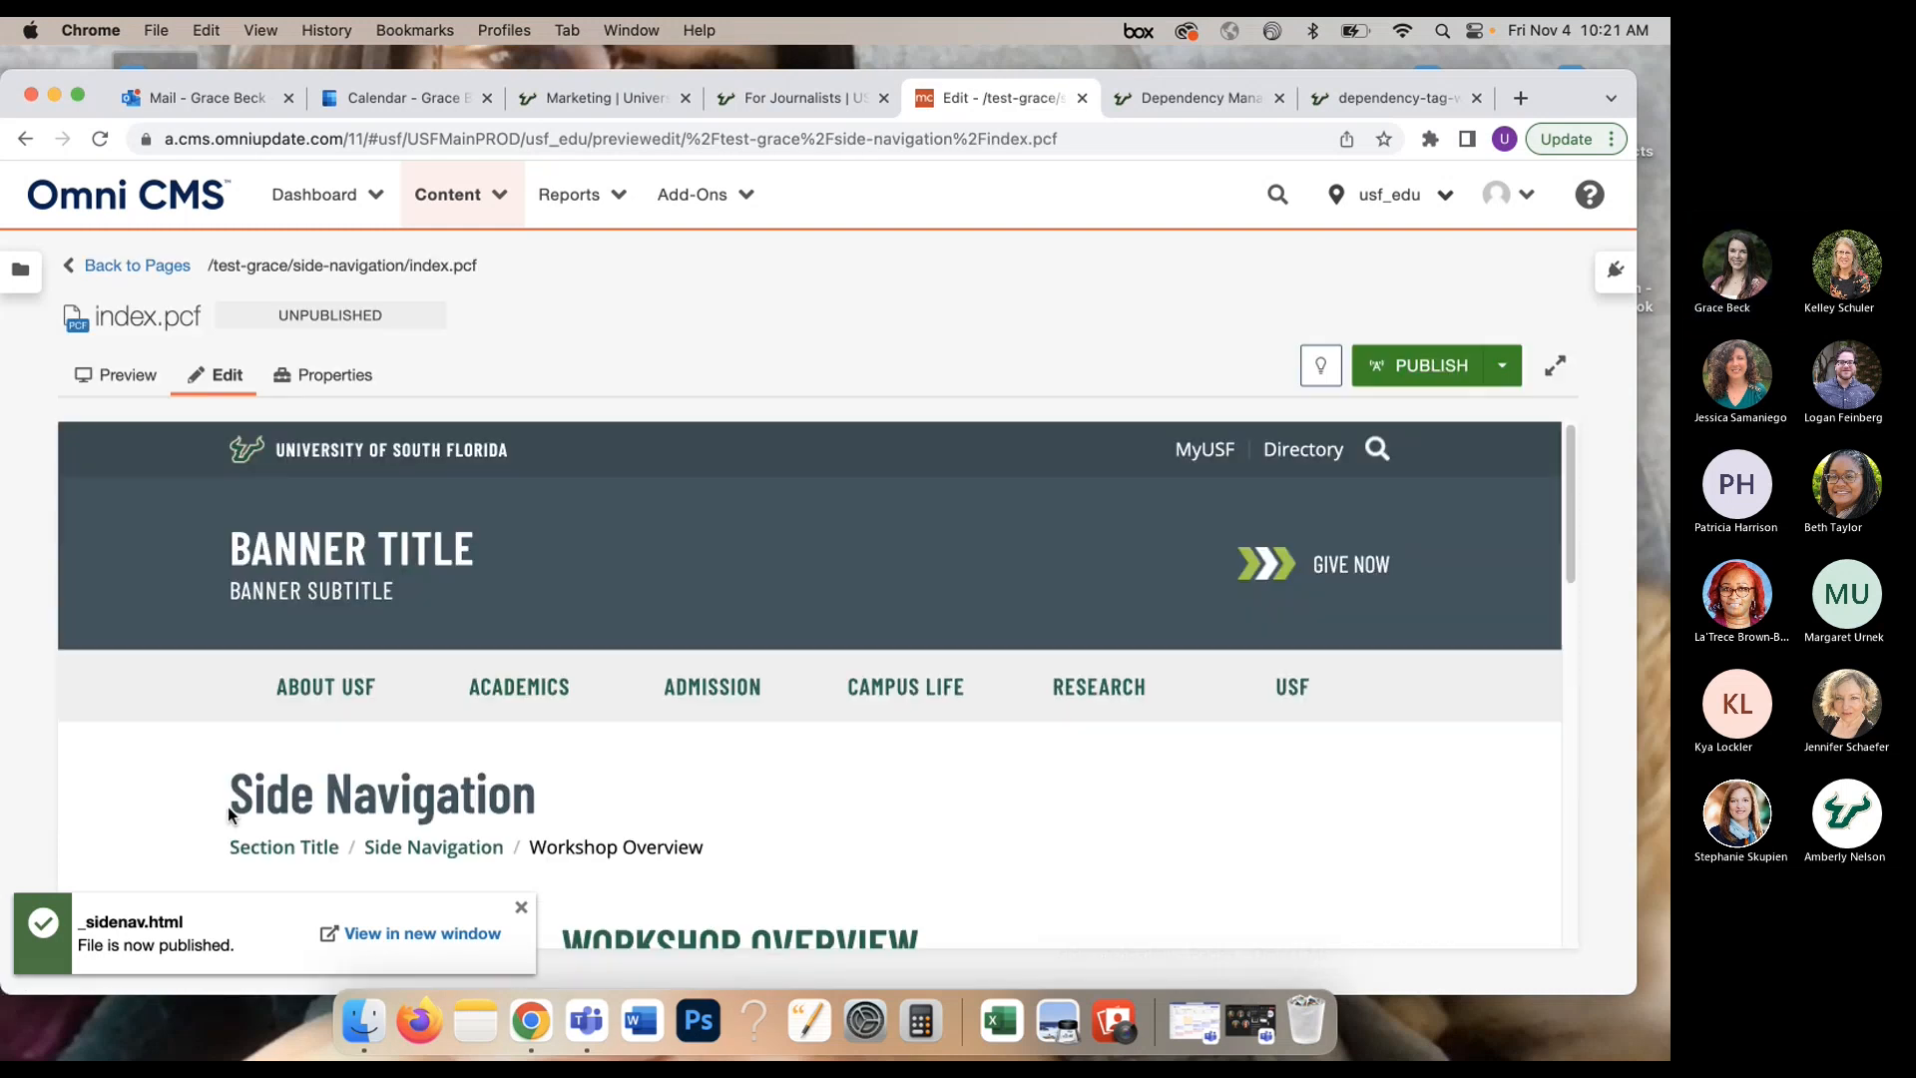
scroll(228, 806, down, 3)
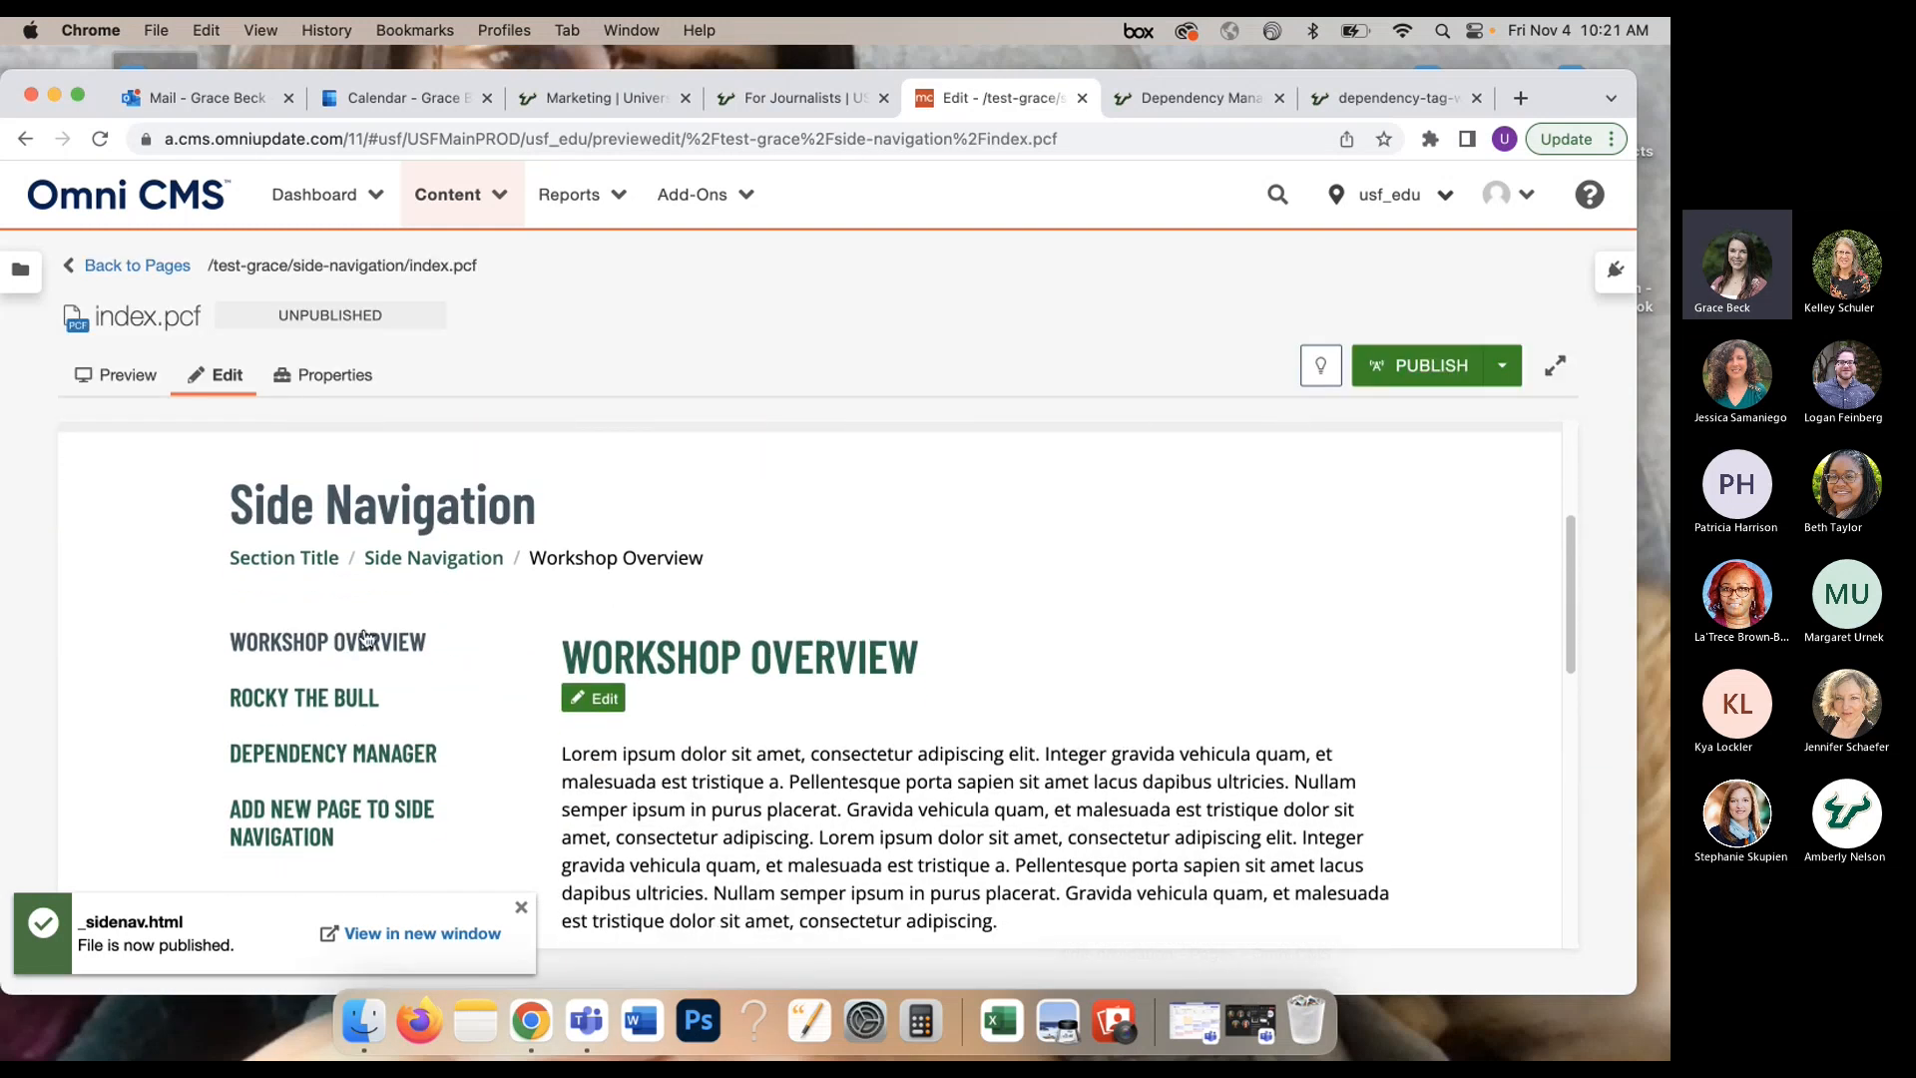
scroll(744, 590, down, 1)
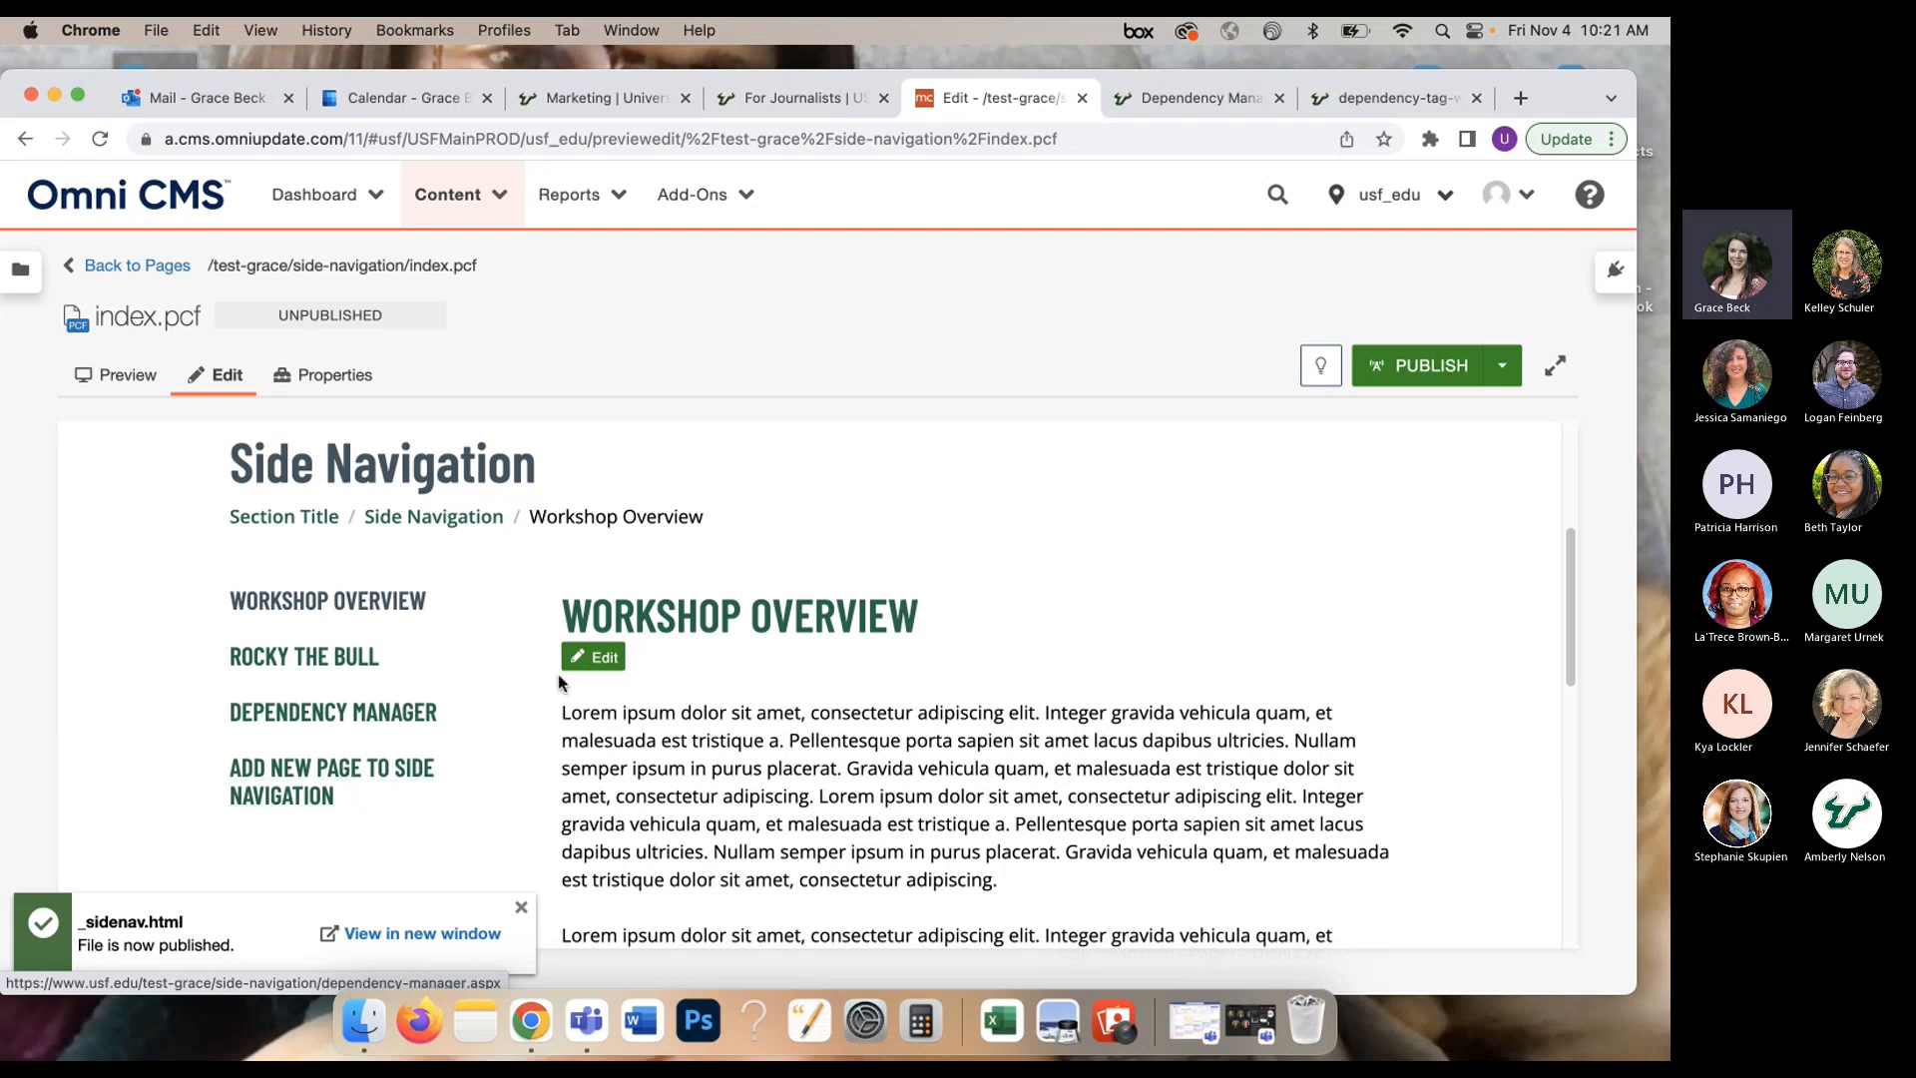
Step: Return to the side-navigation folder, check out _sidenav.html and open it for editing
click(132, 266)
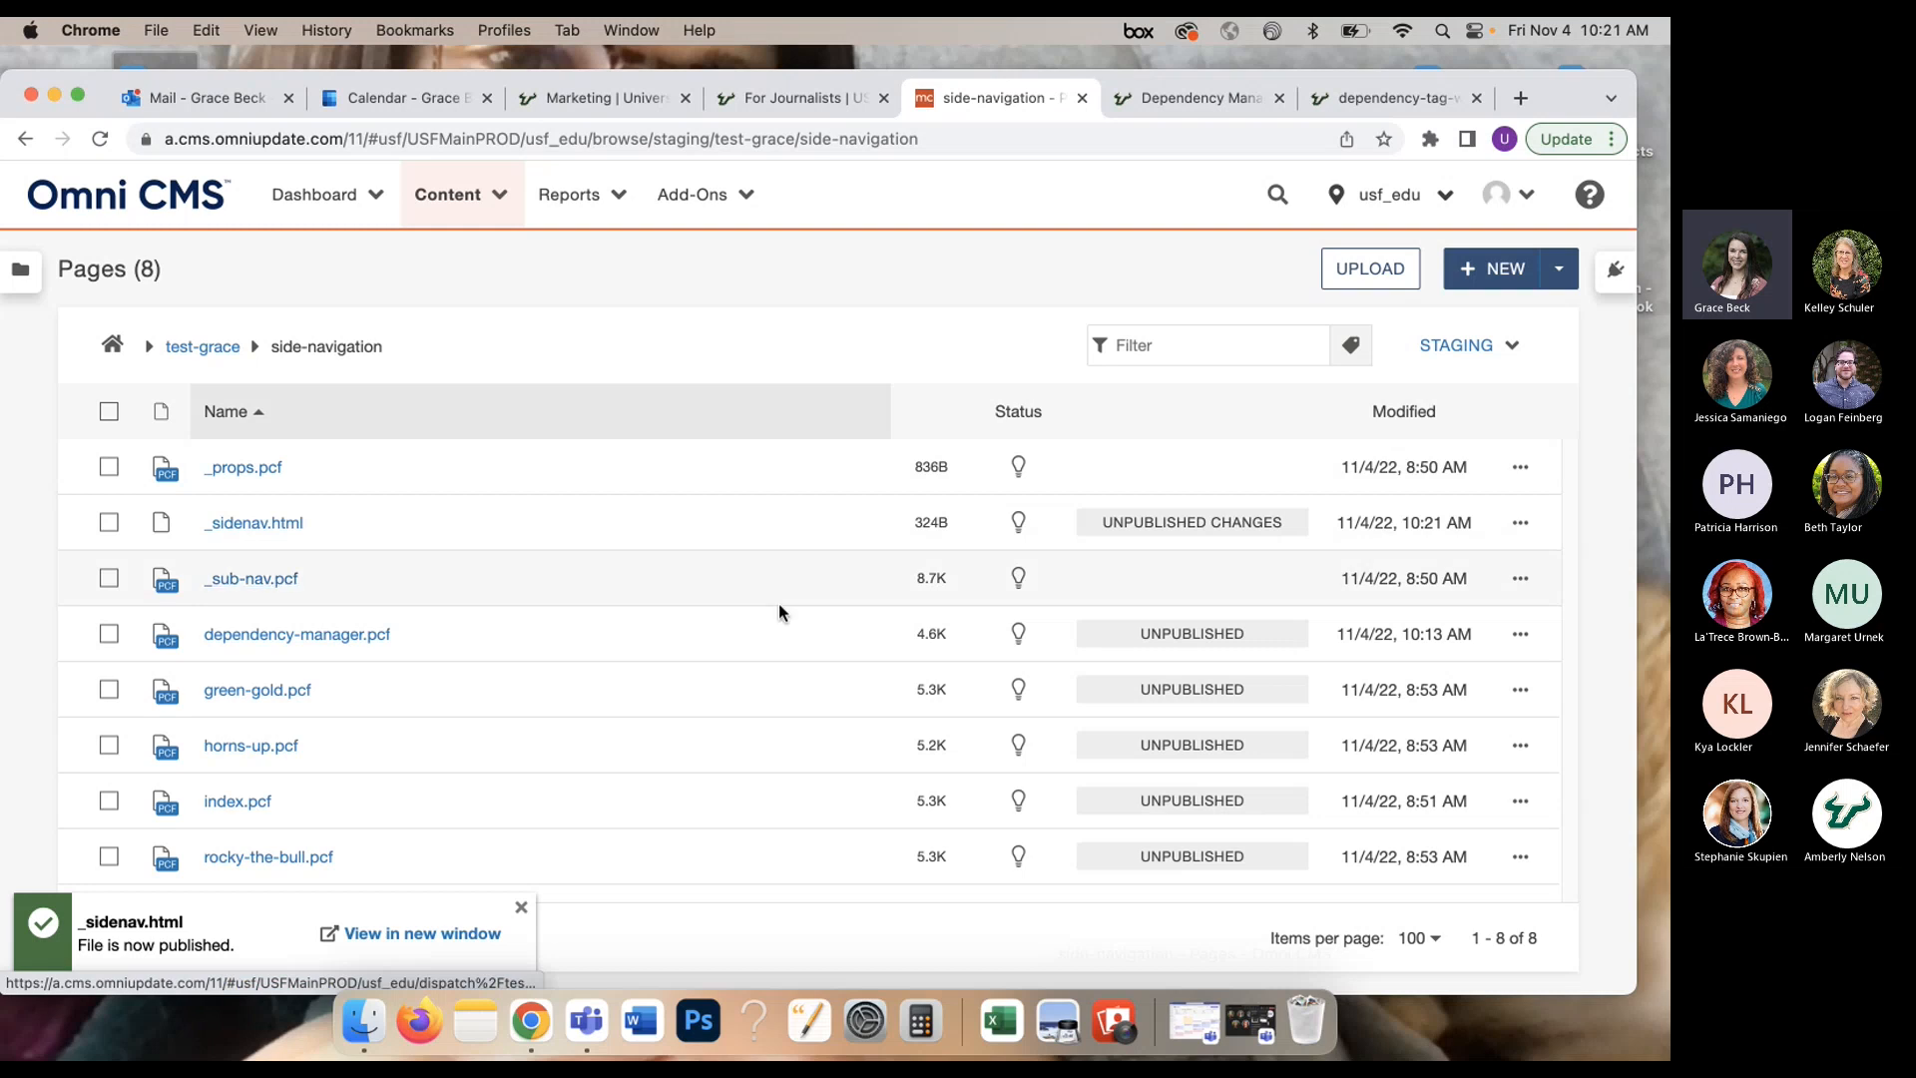
click(1015, 529)
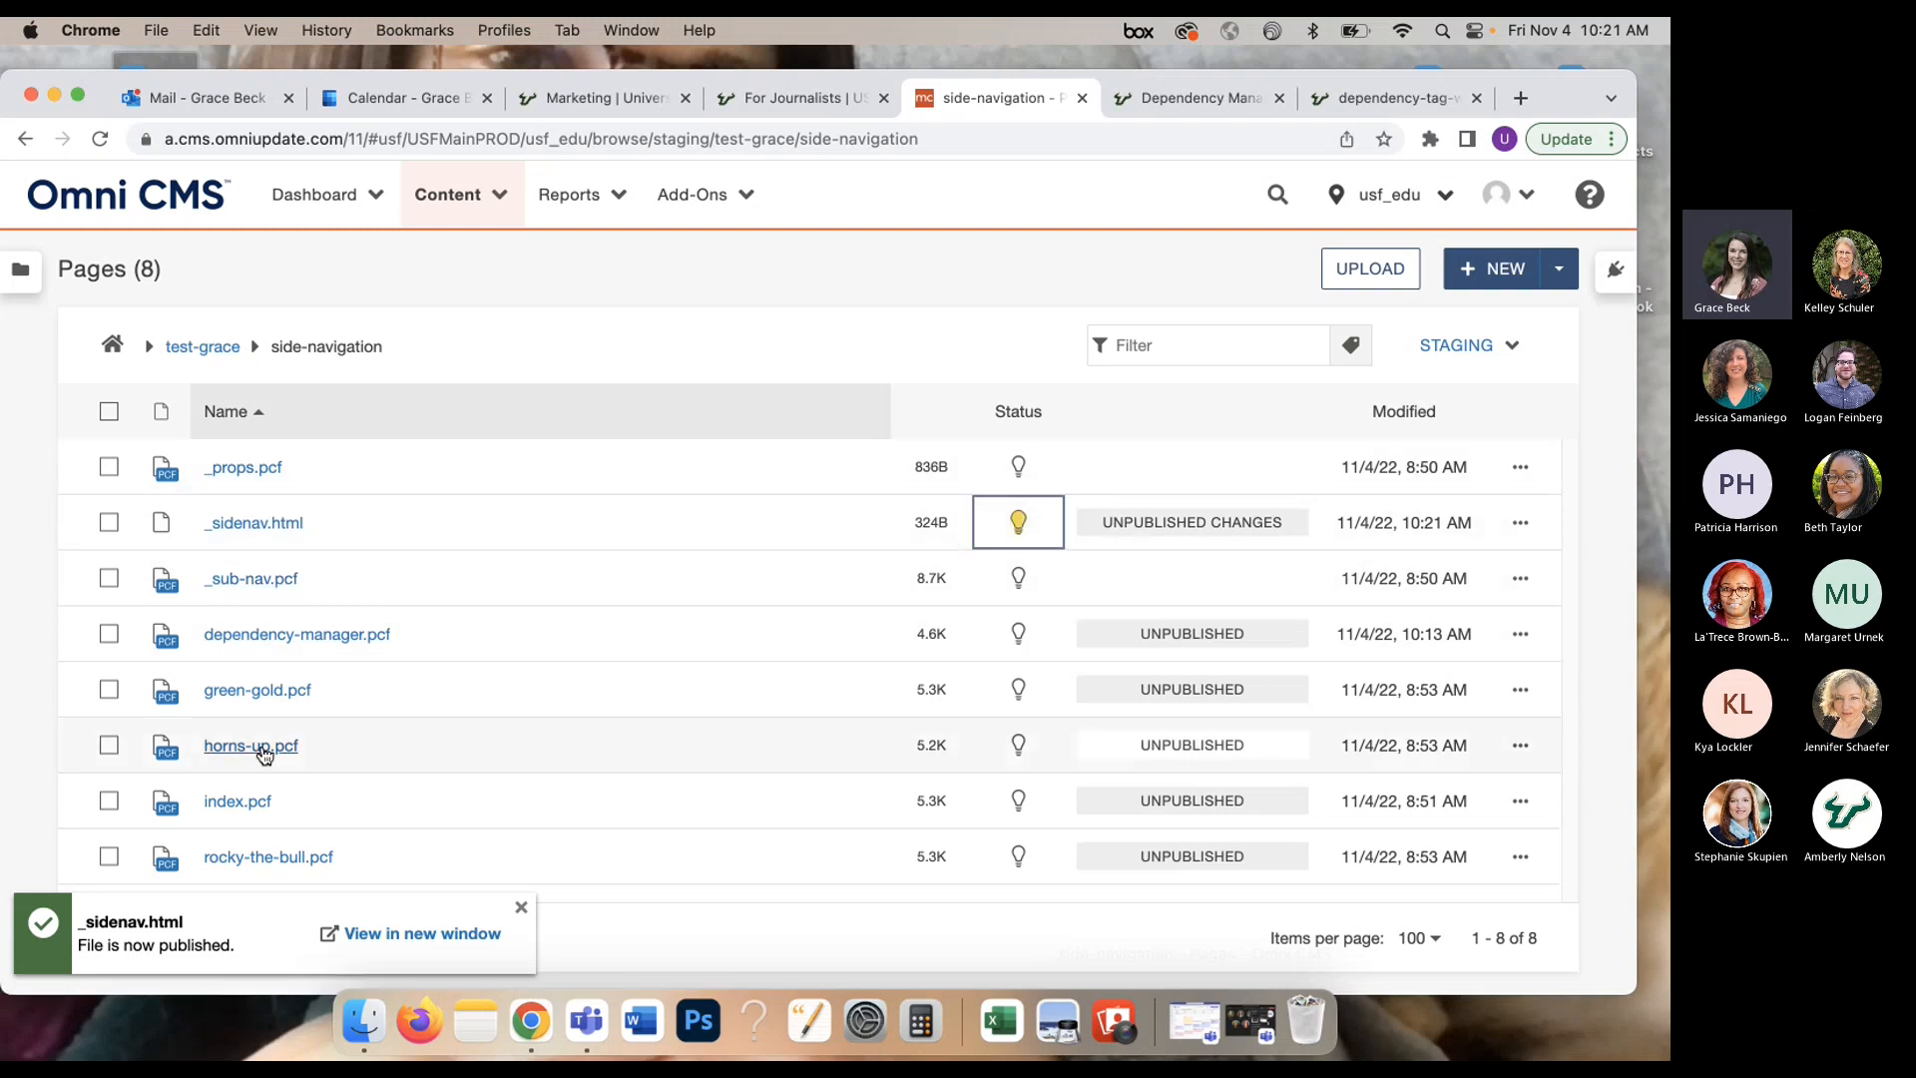
click(252, 523)
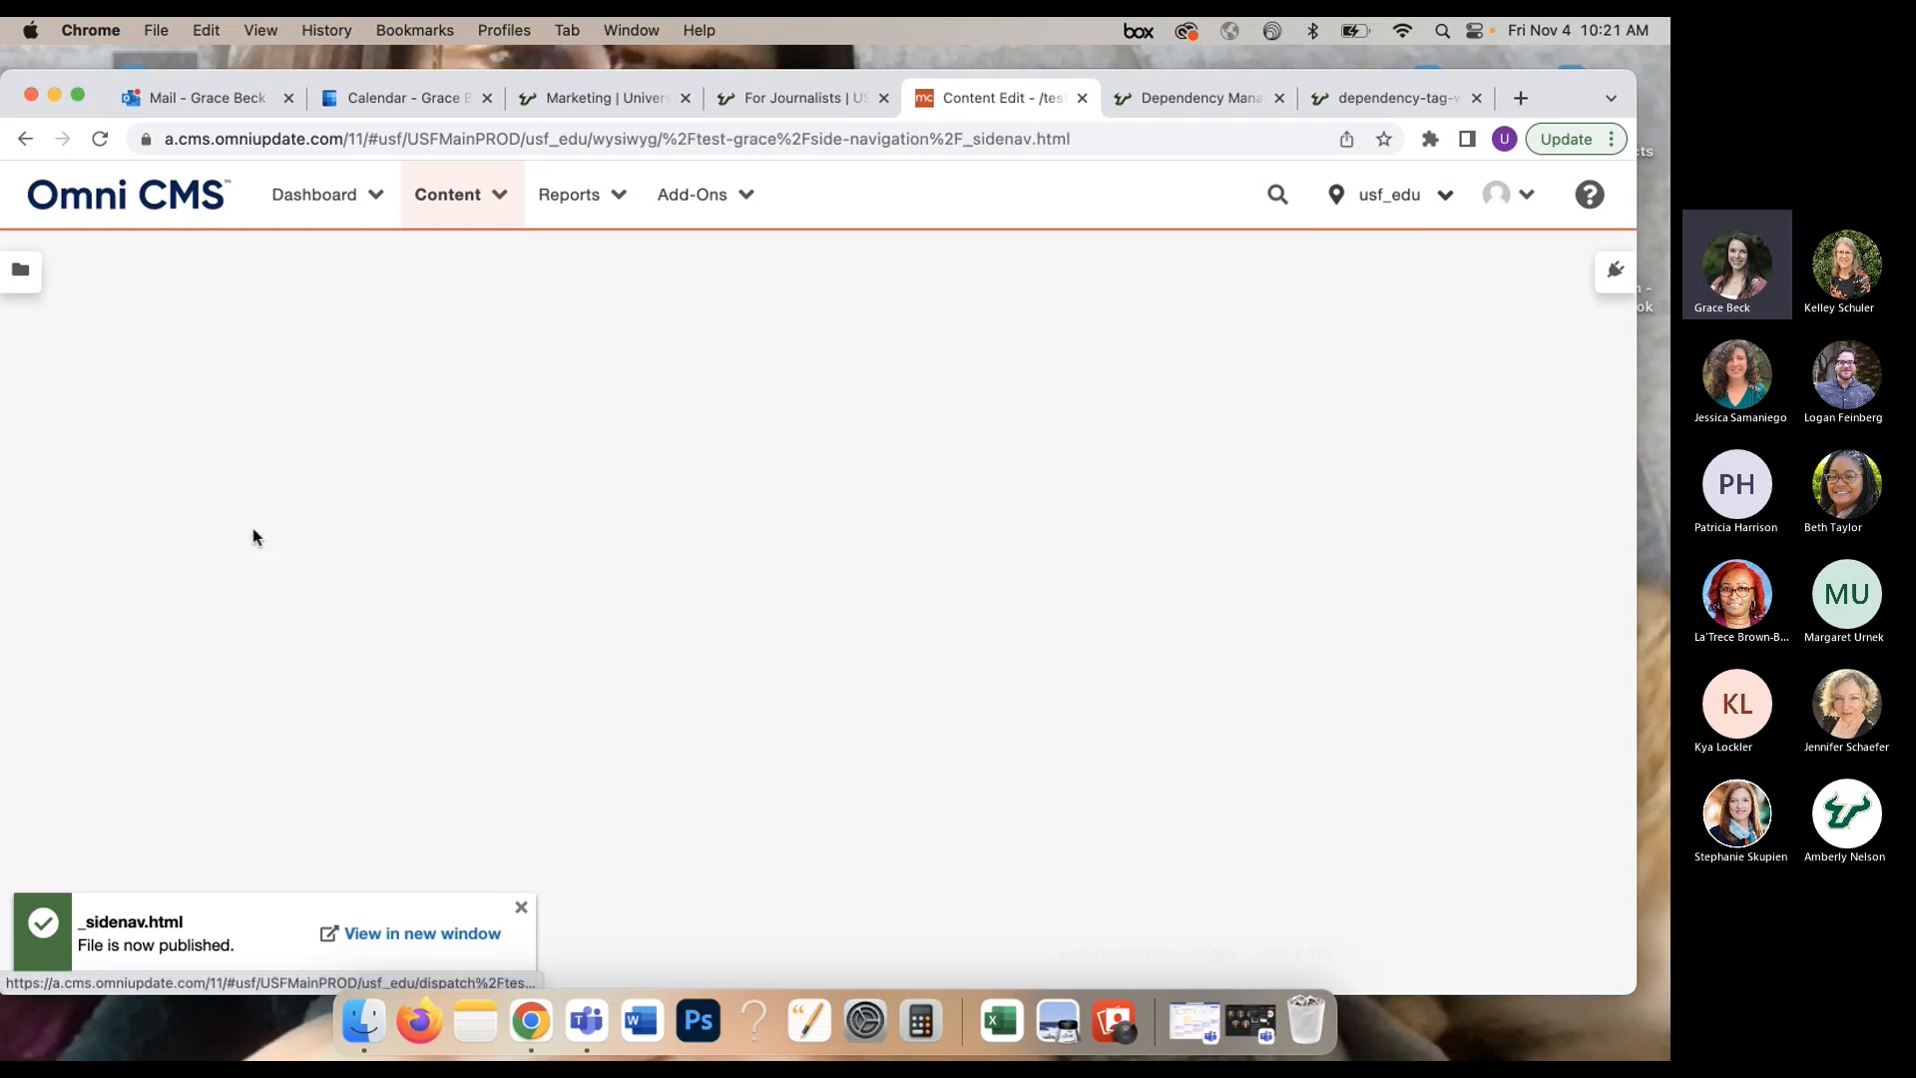
click(363, 552)
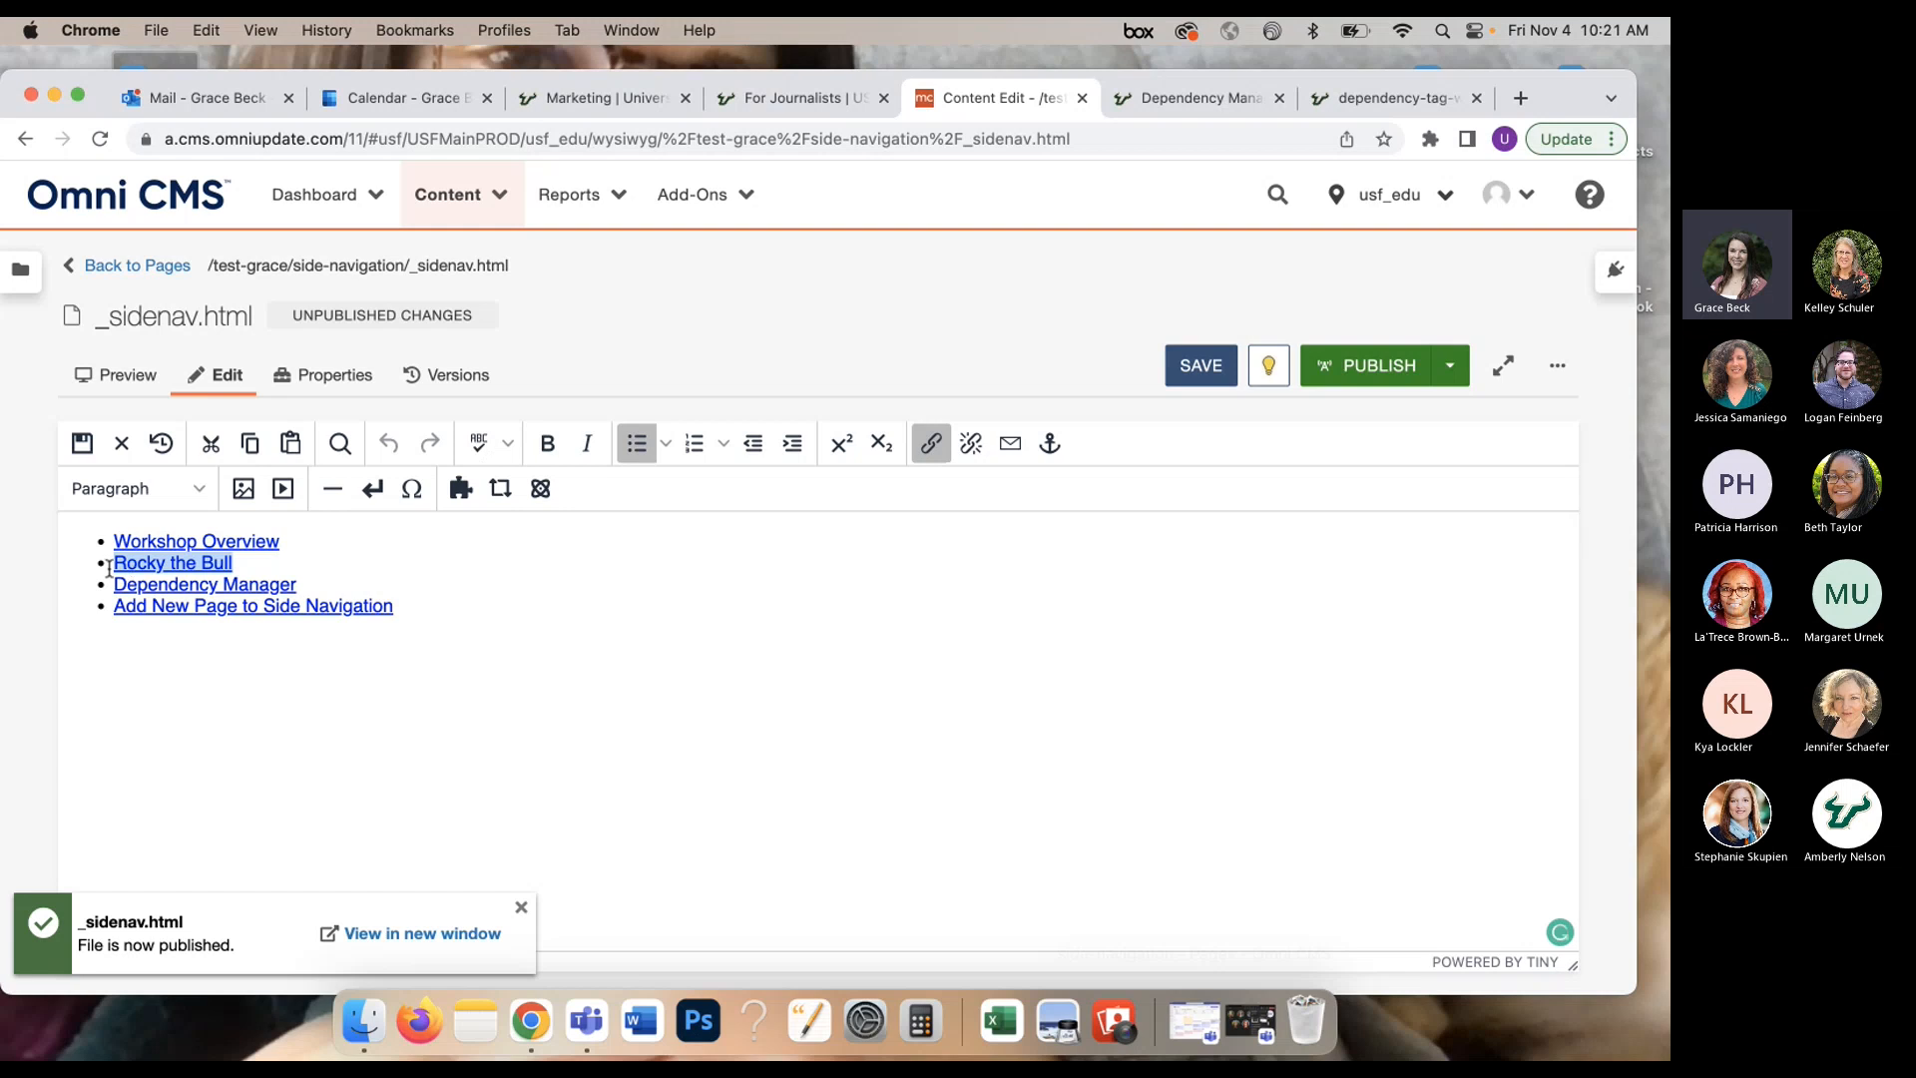
click(521, 906)
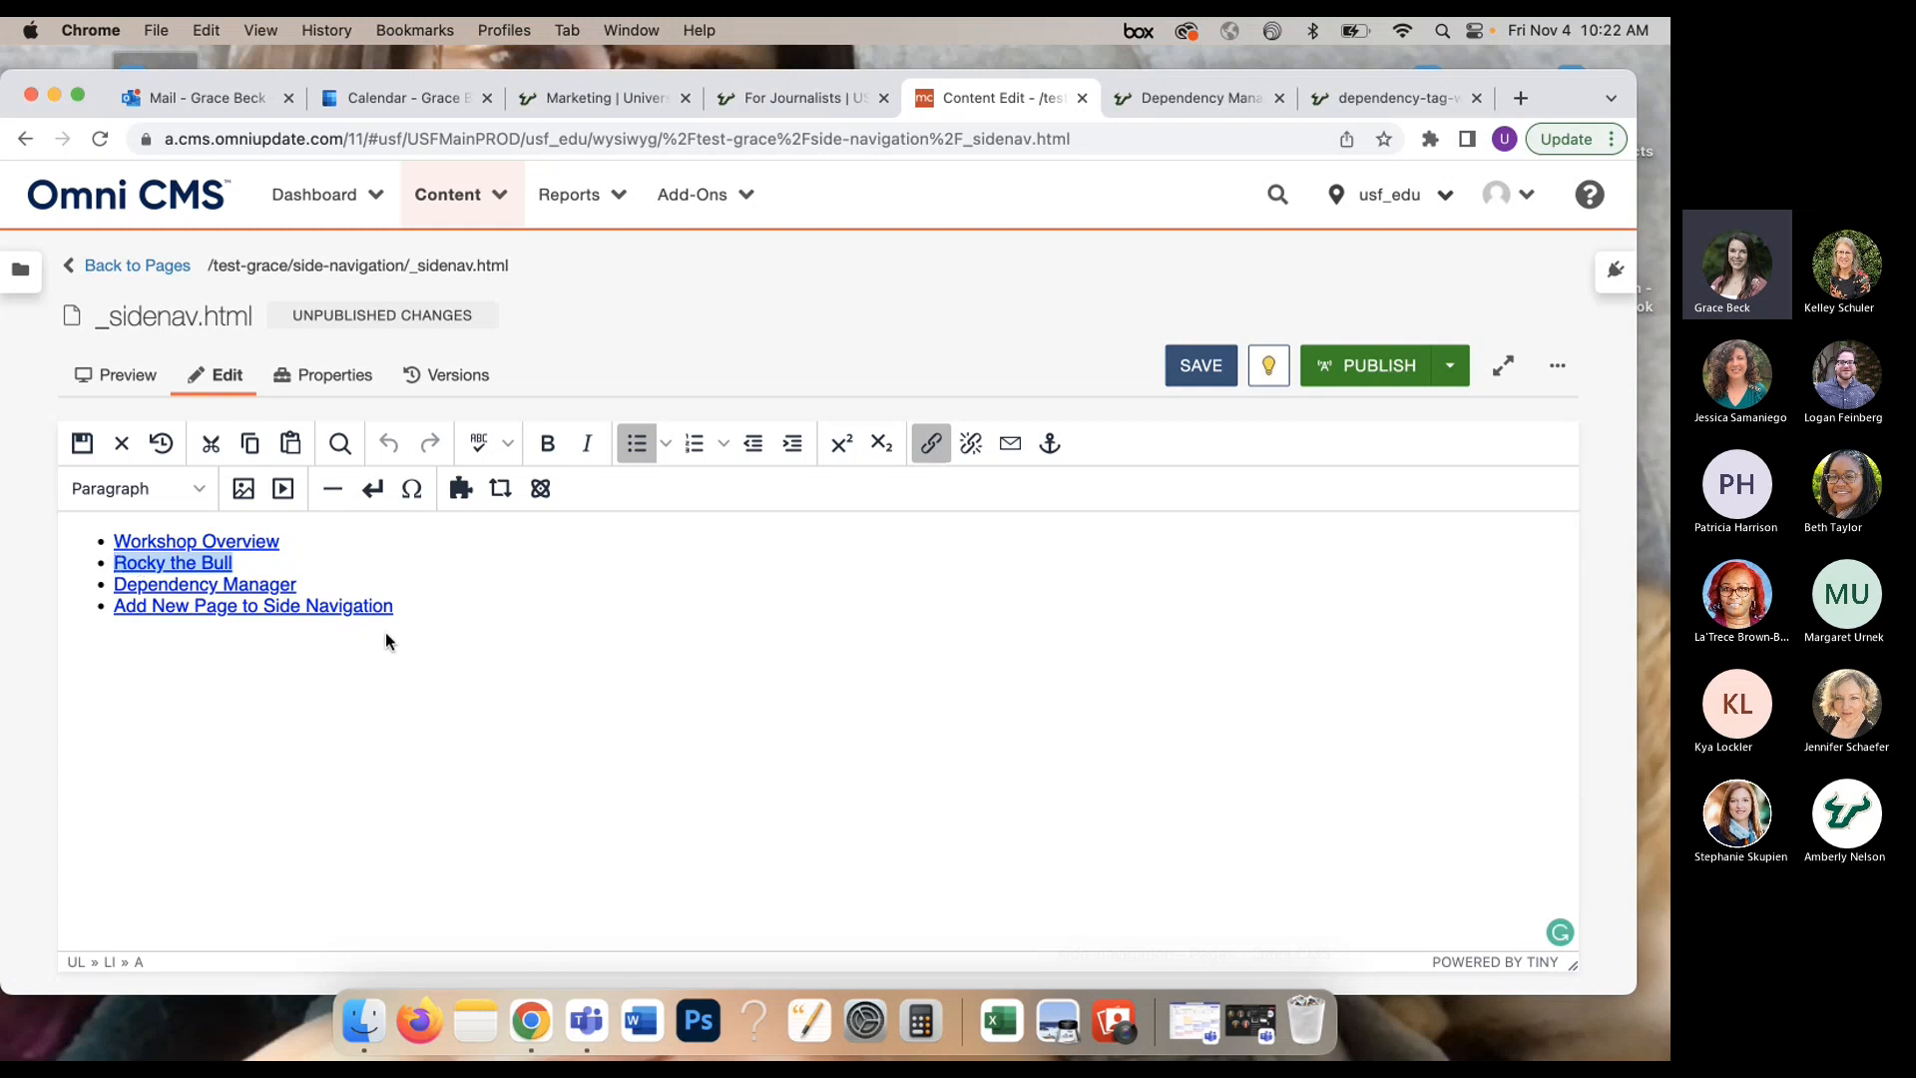
Step: Insert a new bullet "Horns Up" directly below Workshop Overview in the side navigation list
key(Return)
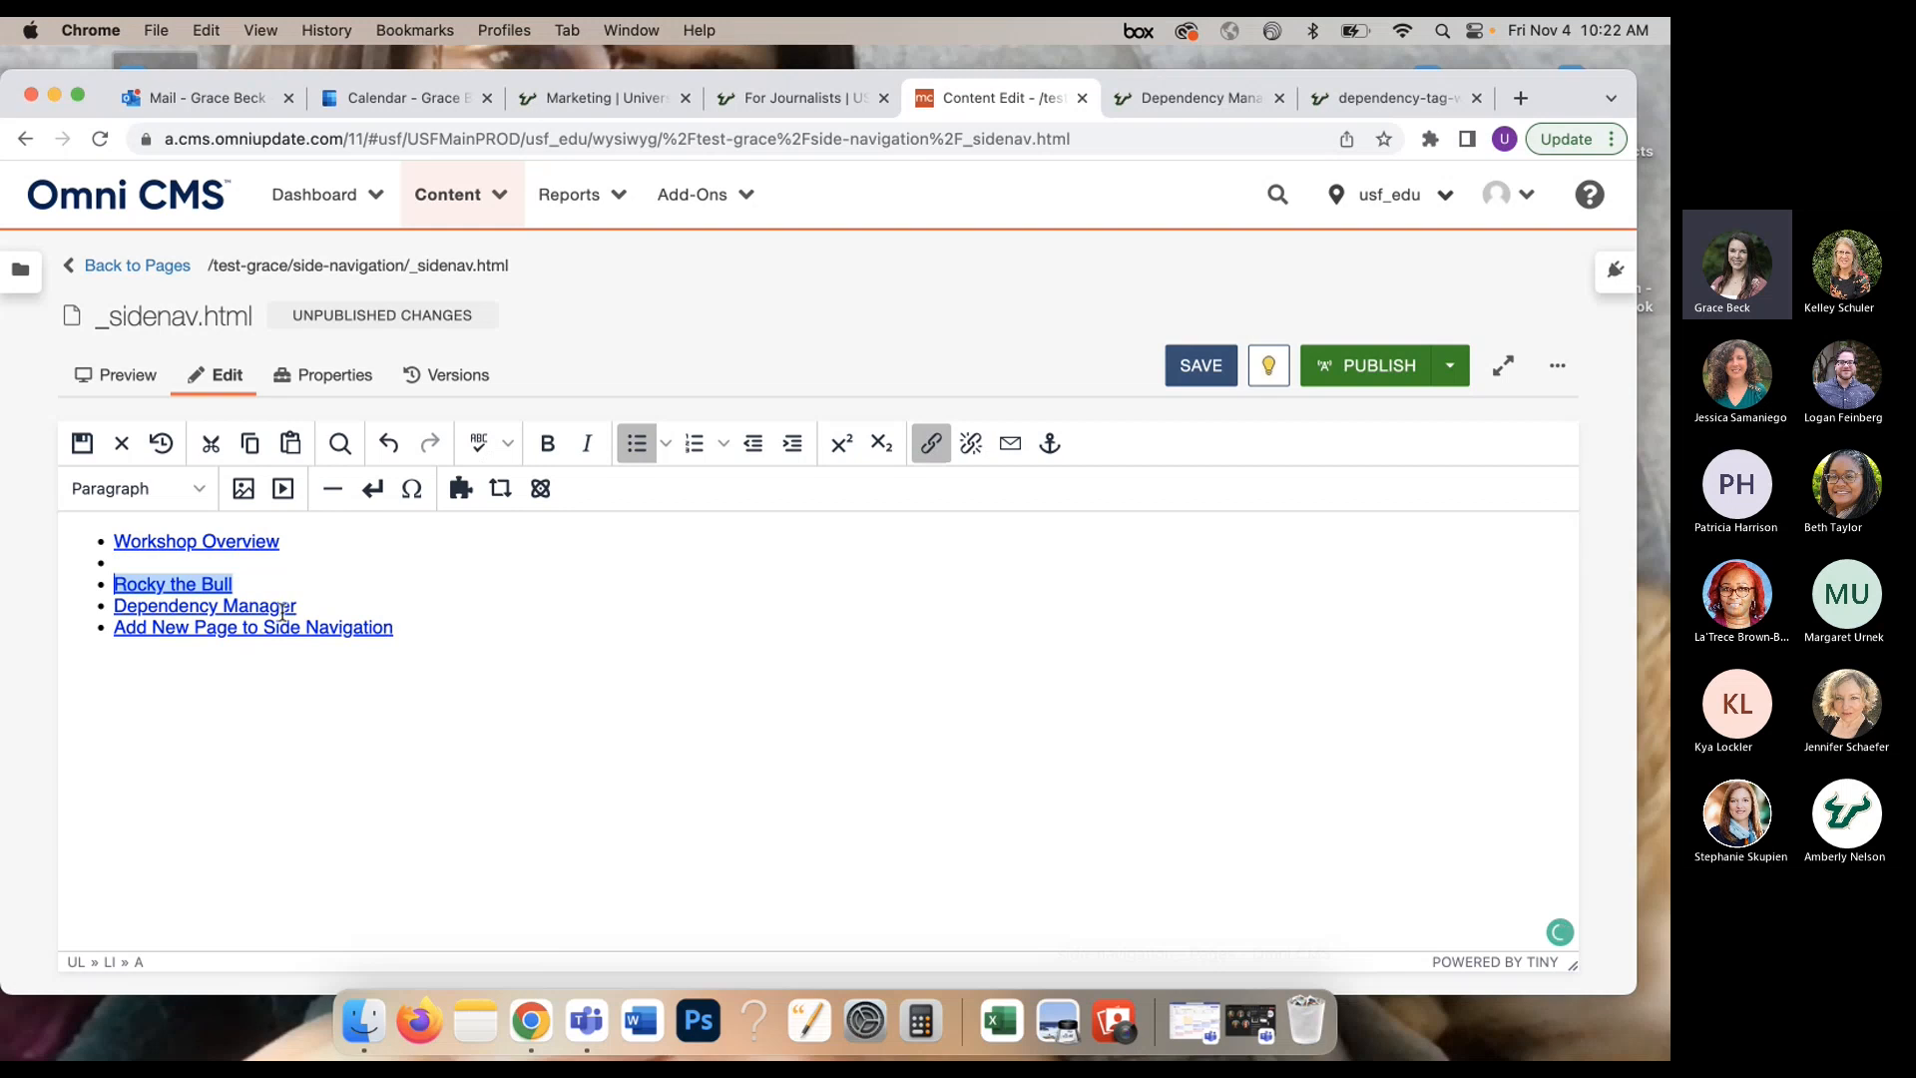
click(140, 563)
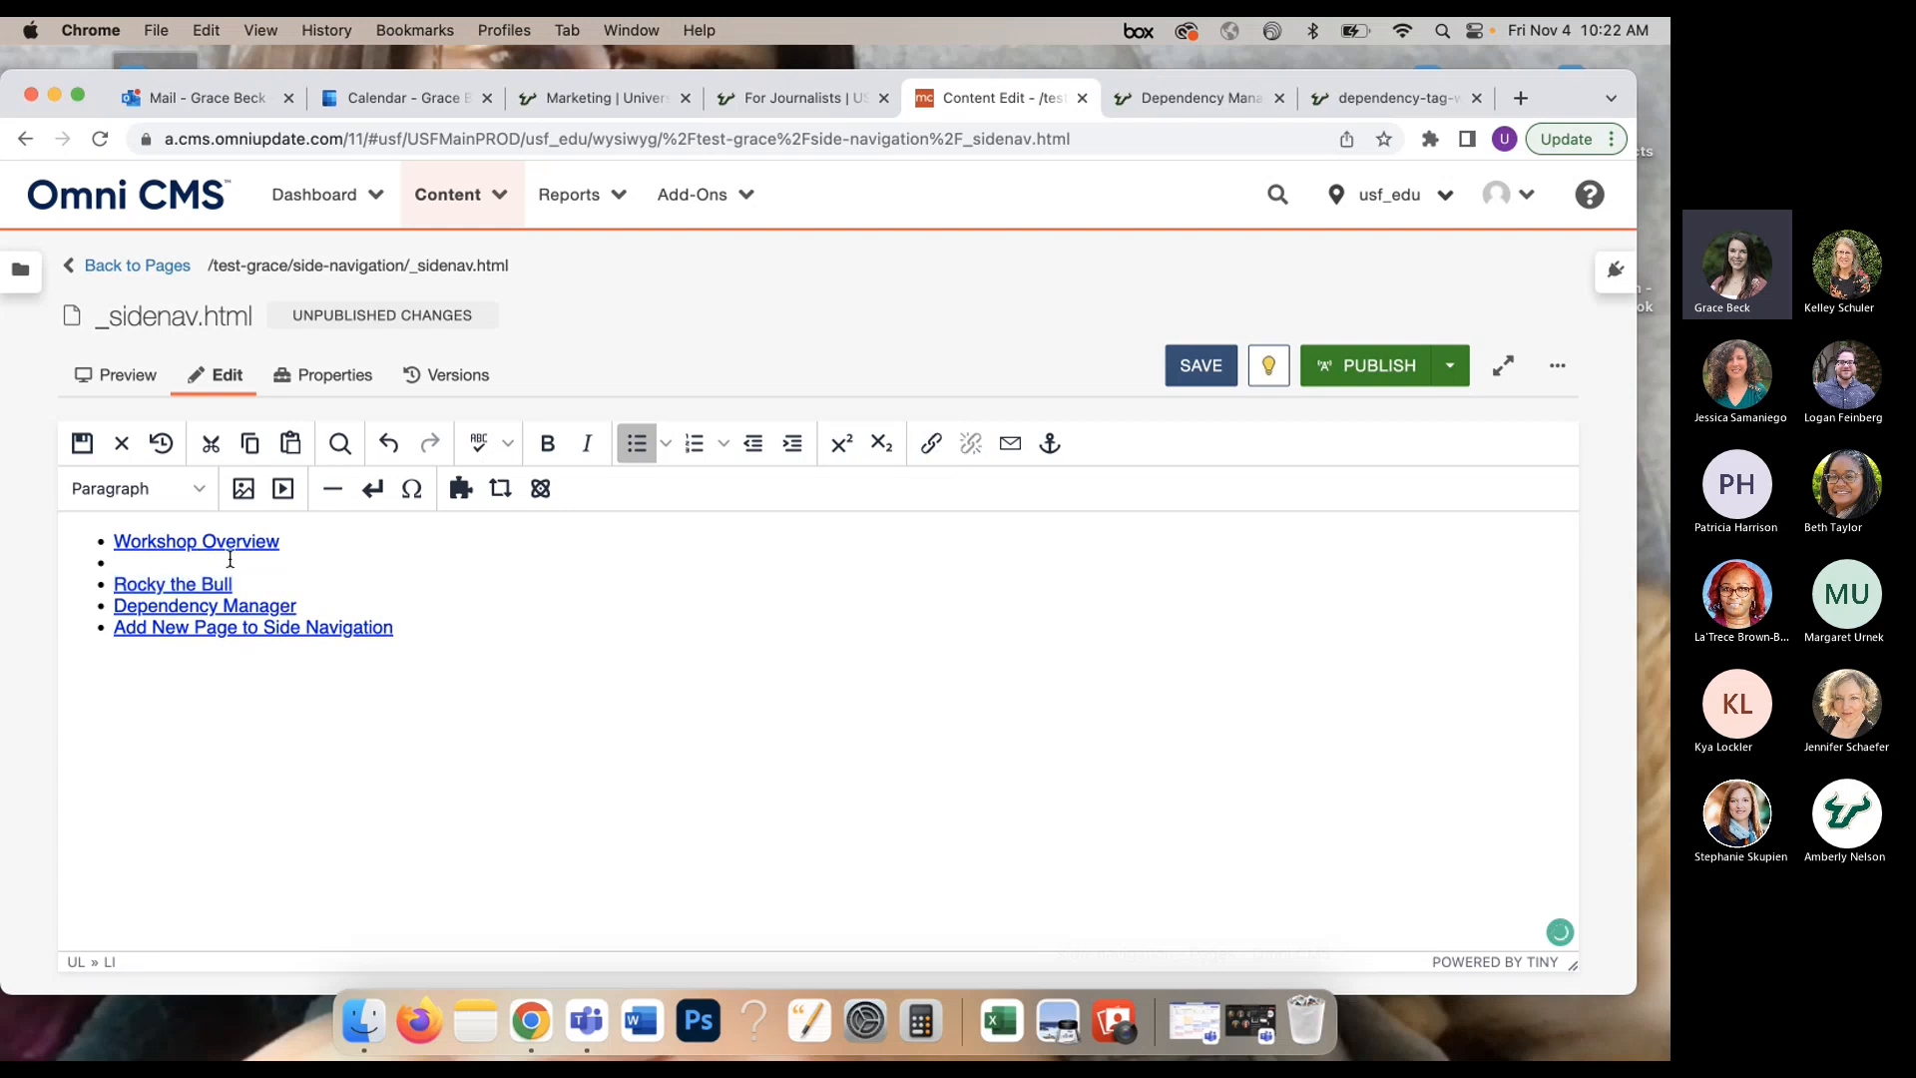
triple_click(116, 585)
key(Left)
triple_click(302, 539)
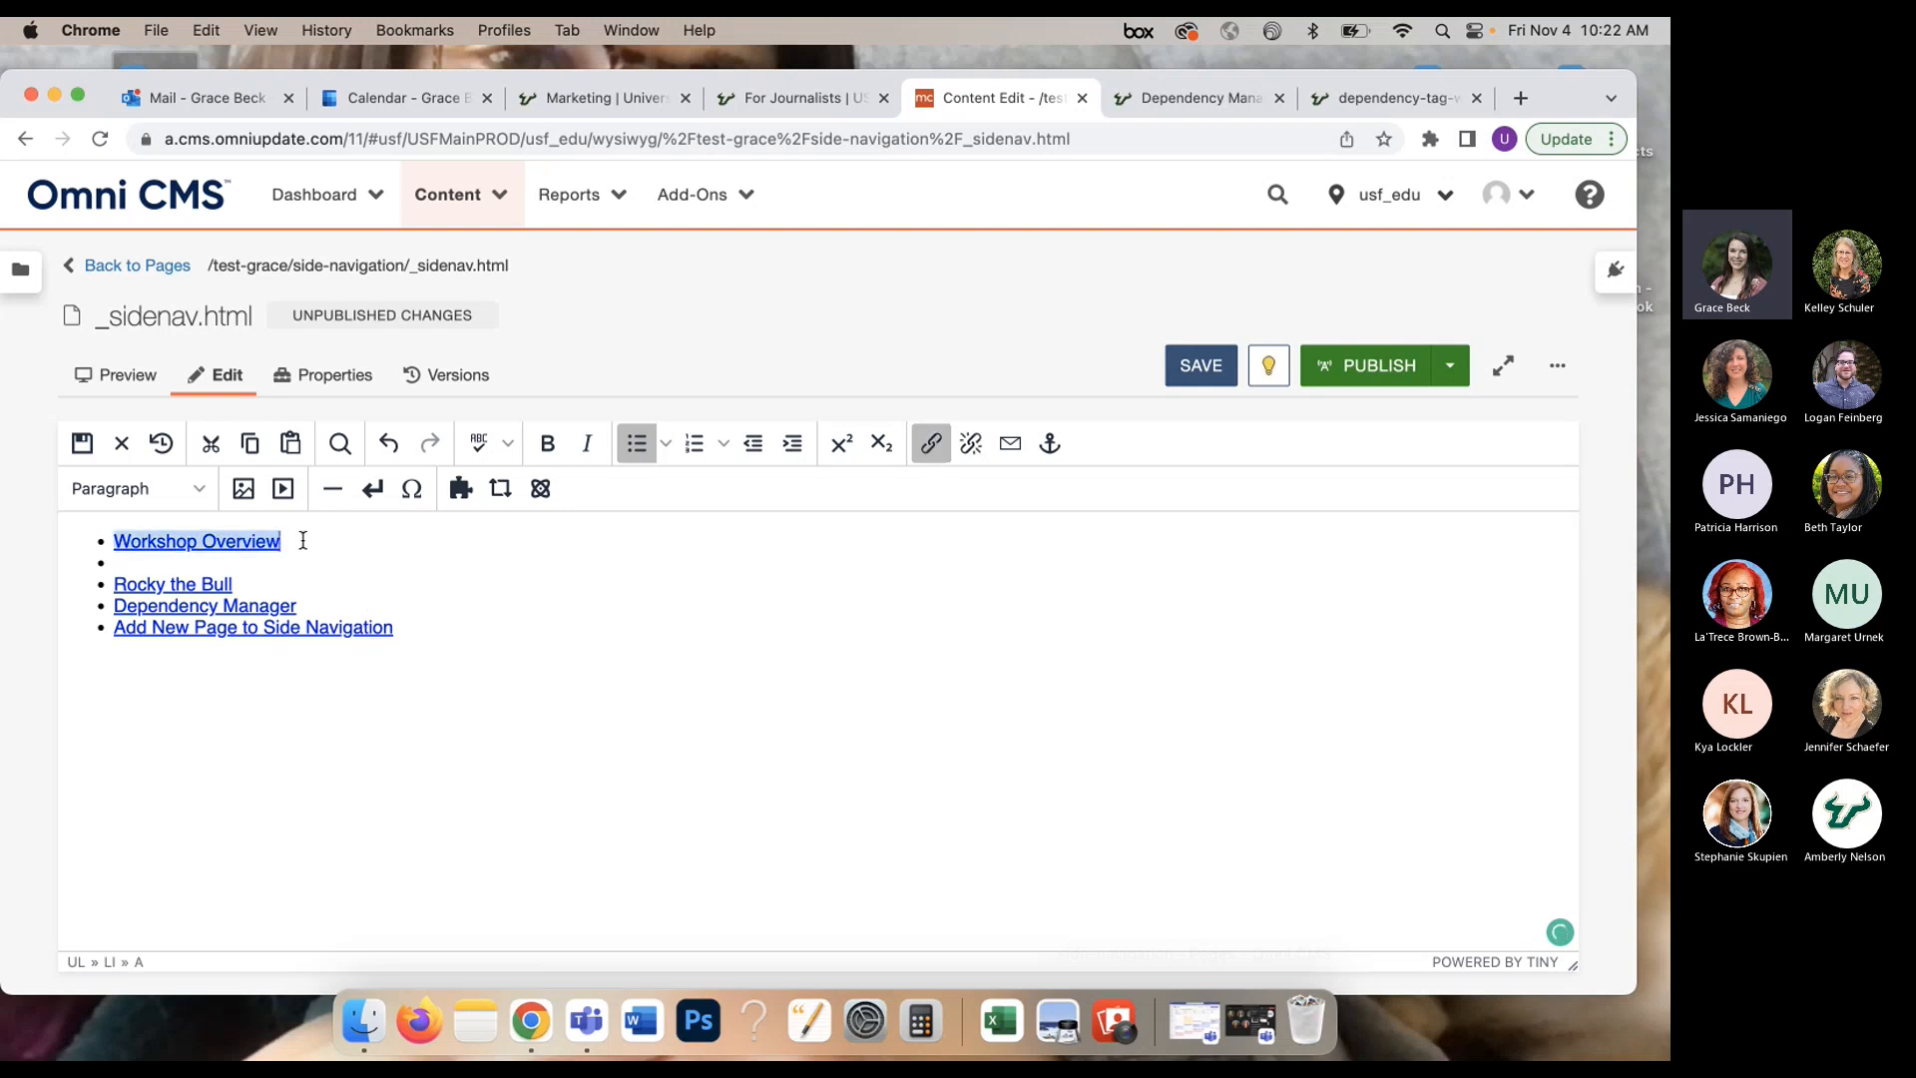
key(Right)
key(Return)
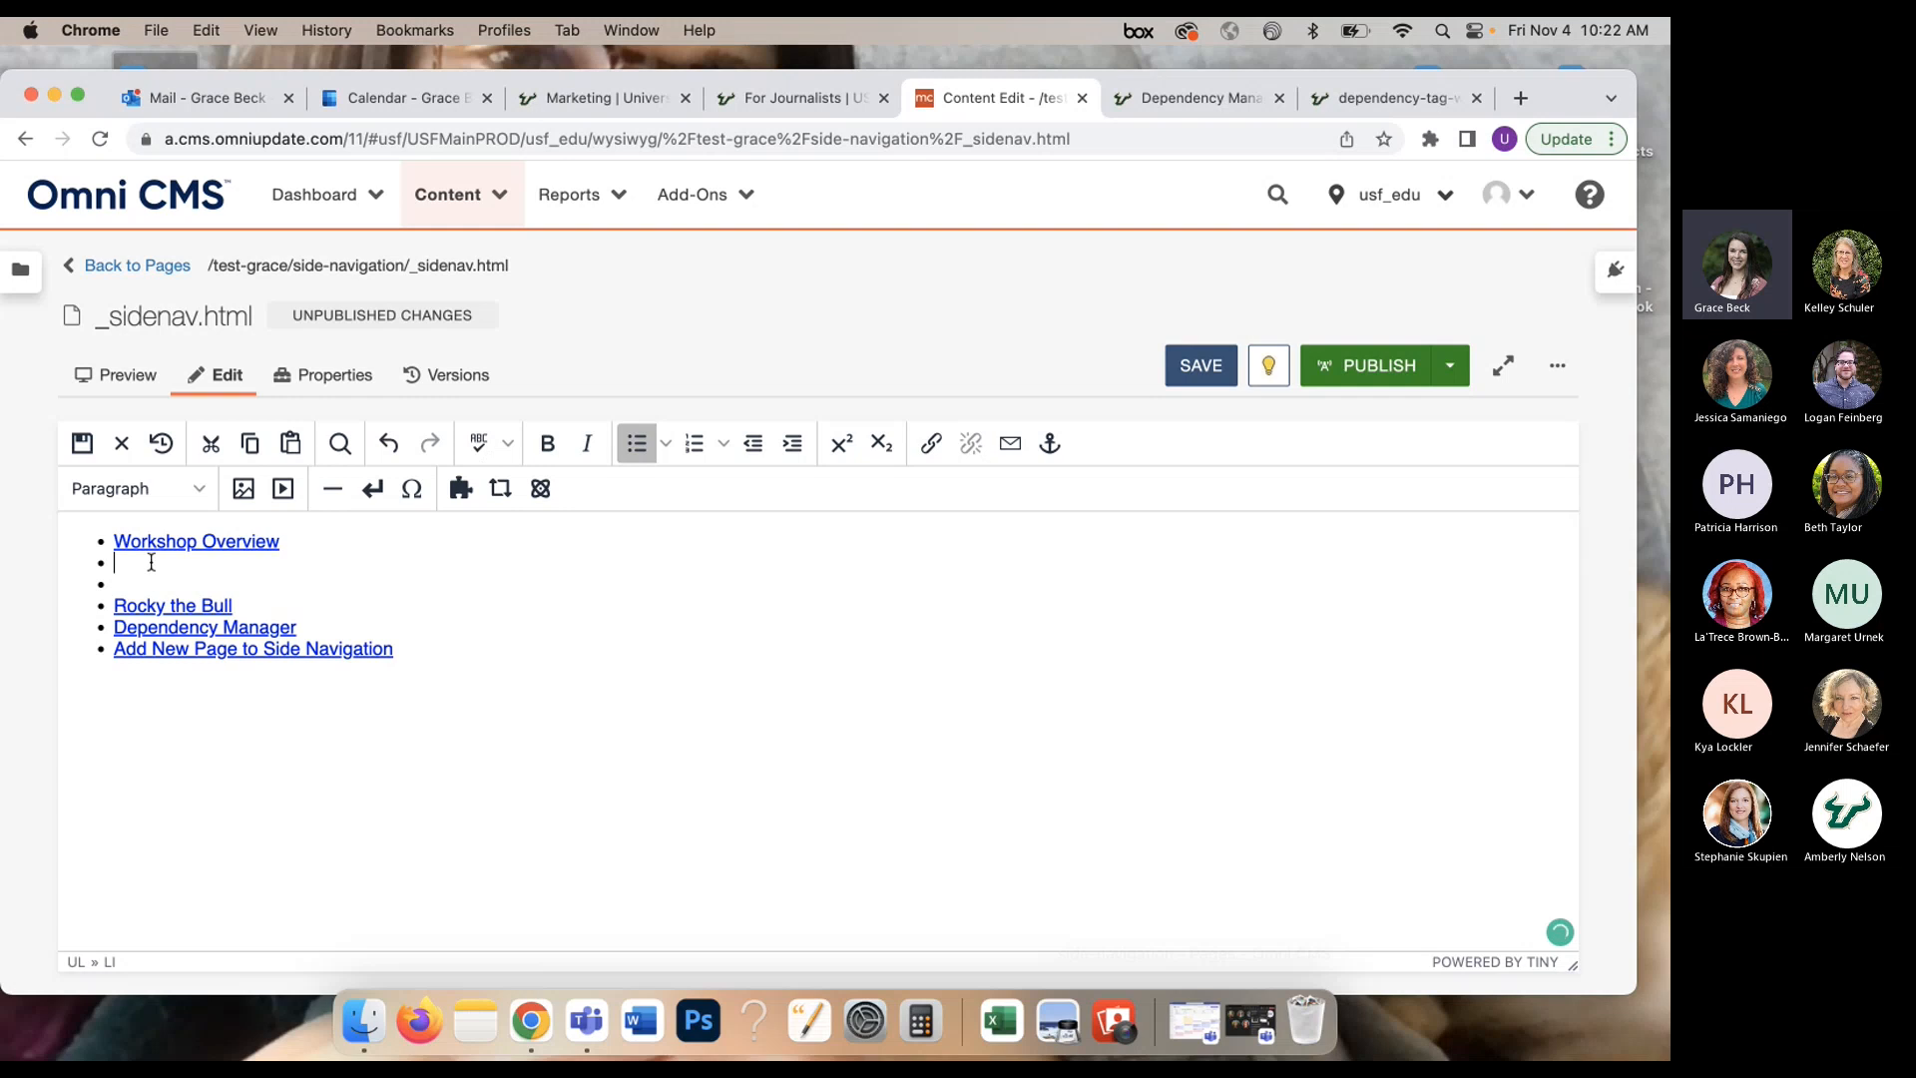
text(Horns Up)
Step: Link the "Horns Up" bullet text to horns-up.pcf in the side-navigation folder, checking the page preview before inserting it
drag(195, 561, 114, 563)
click(930, 444)
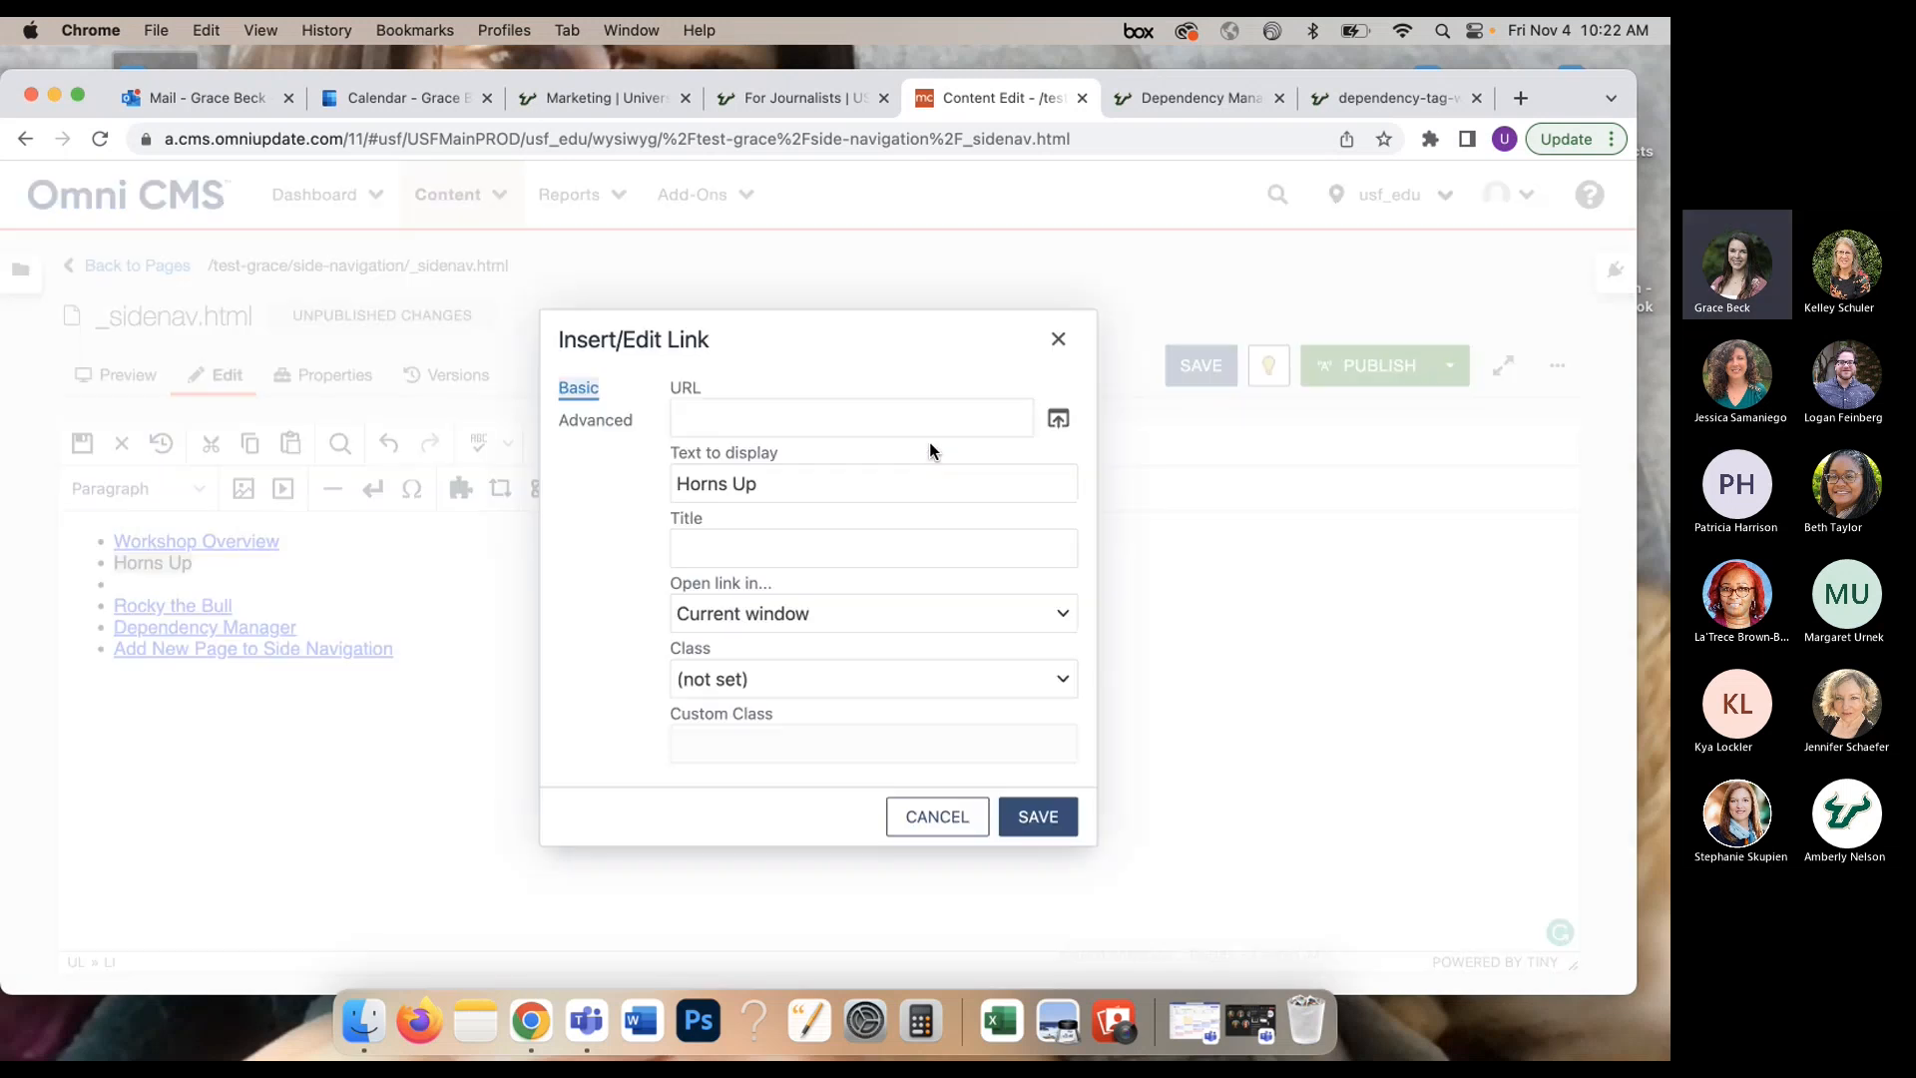
click(1059, 421)
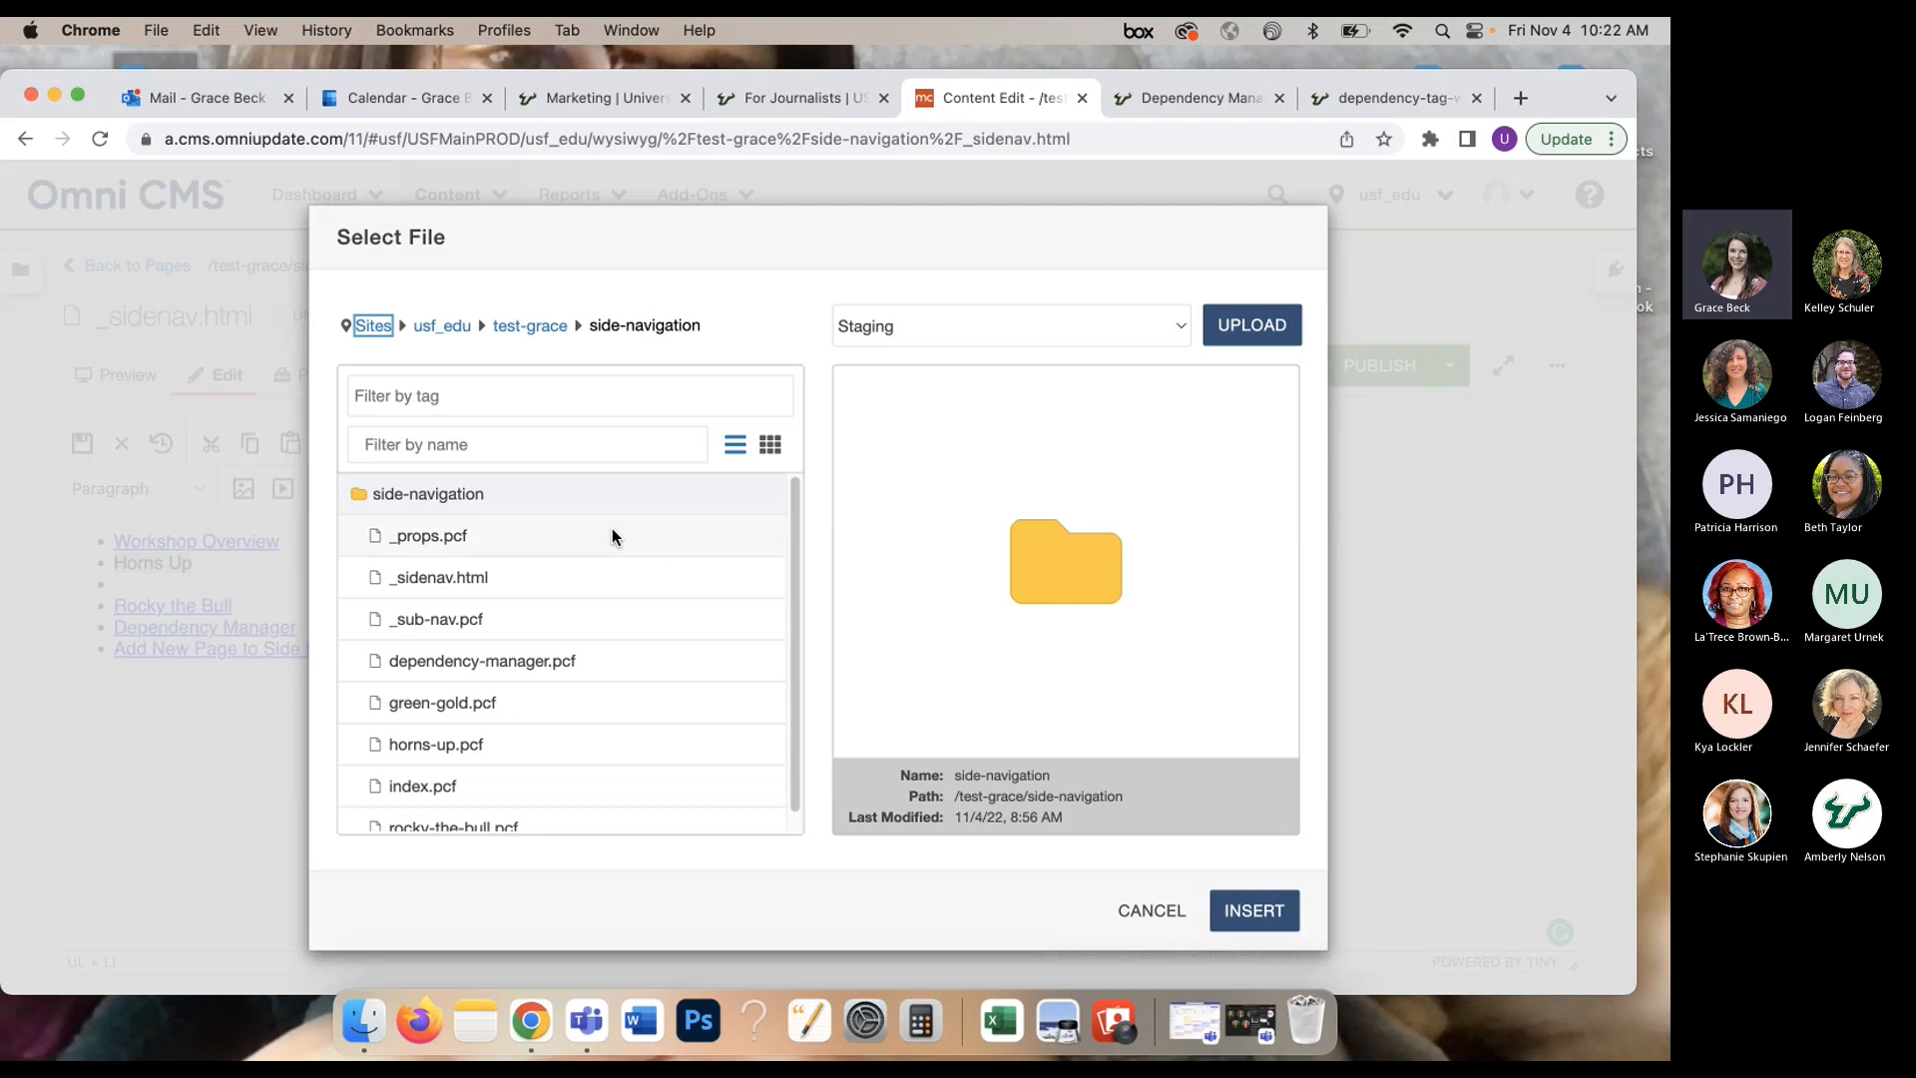
drag(796, 582, 796, 611)
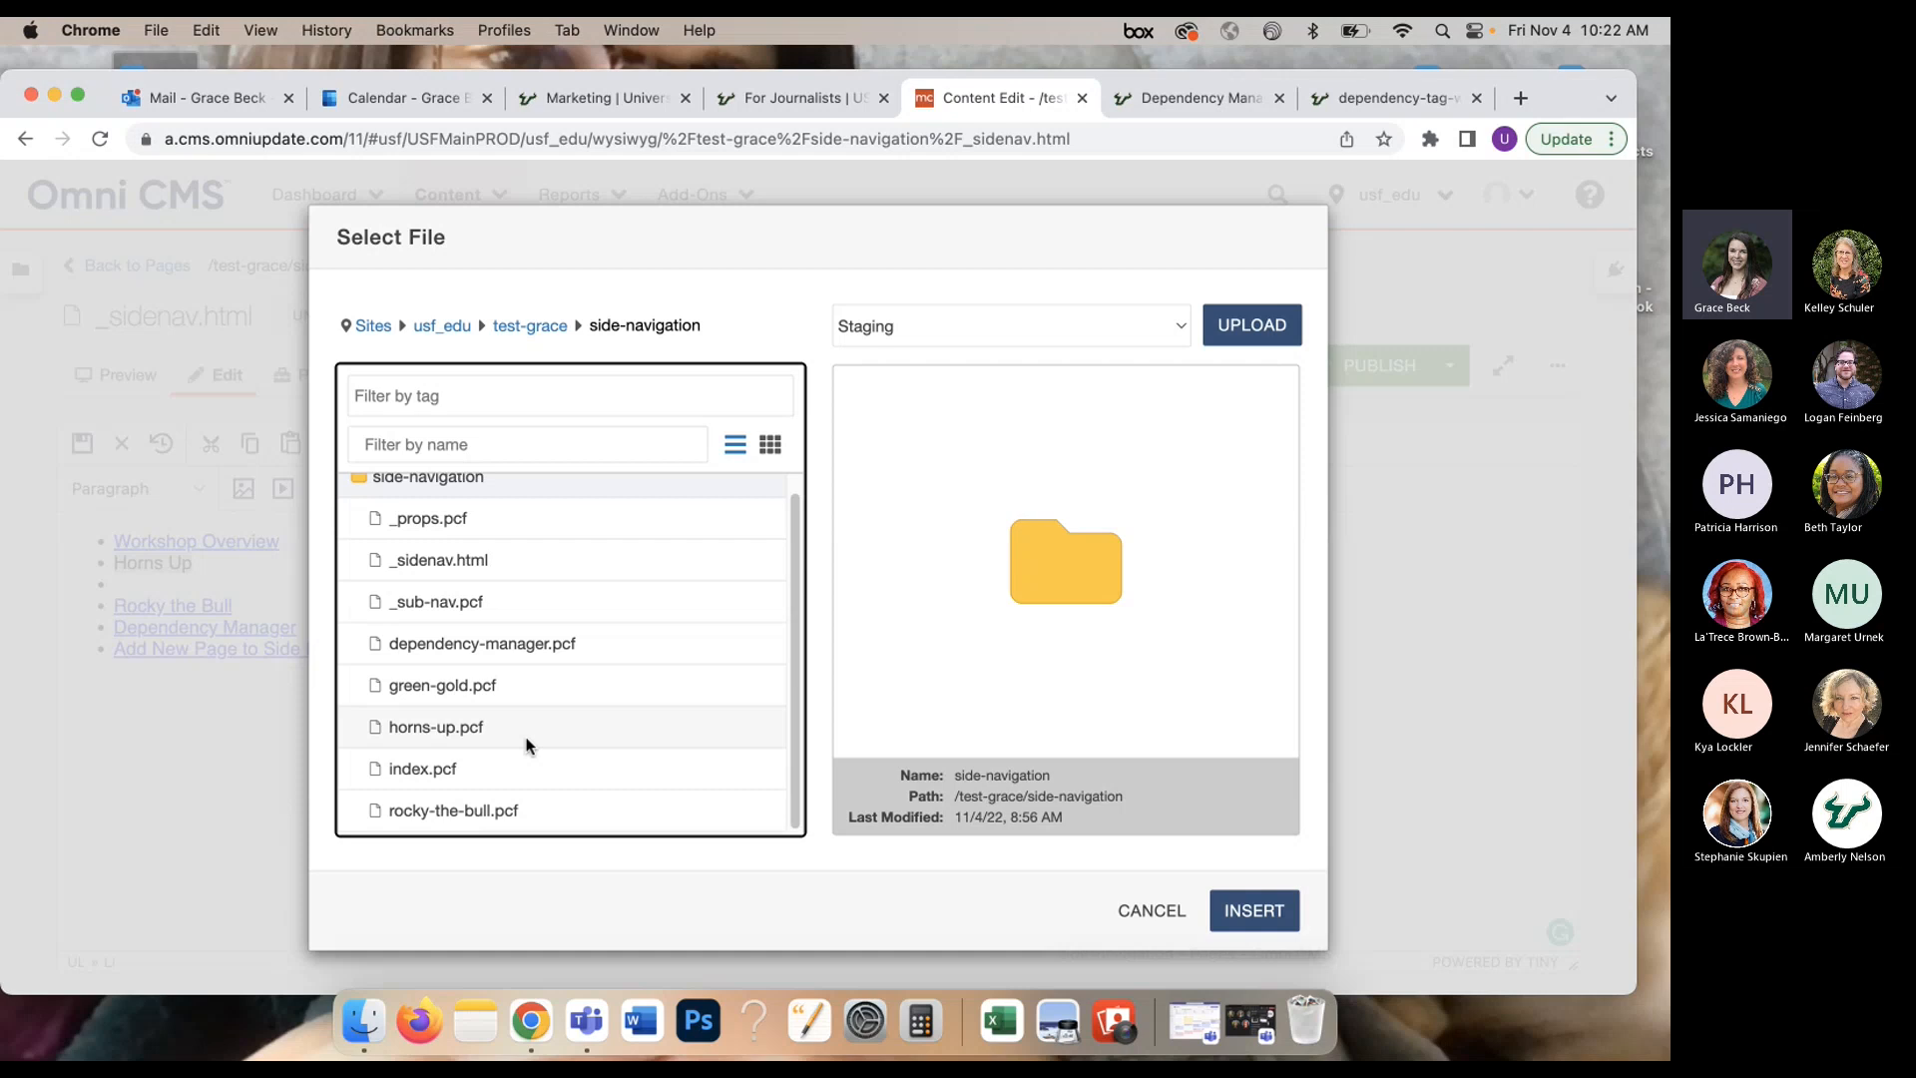
click(483, 730)
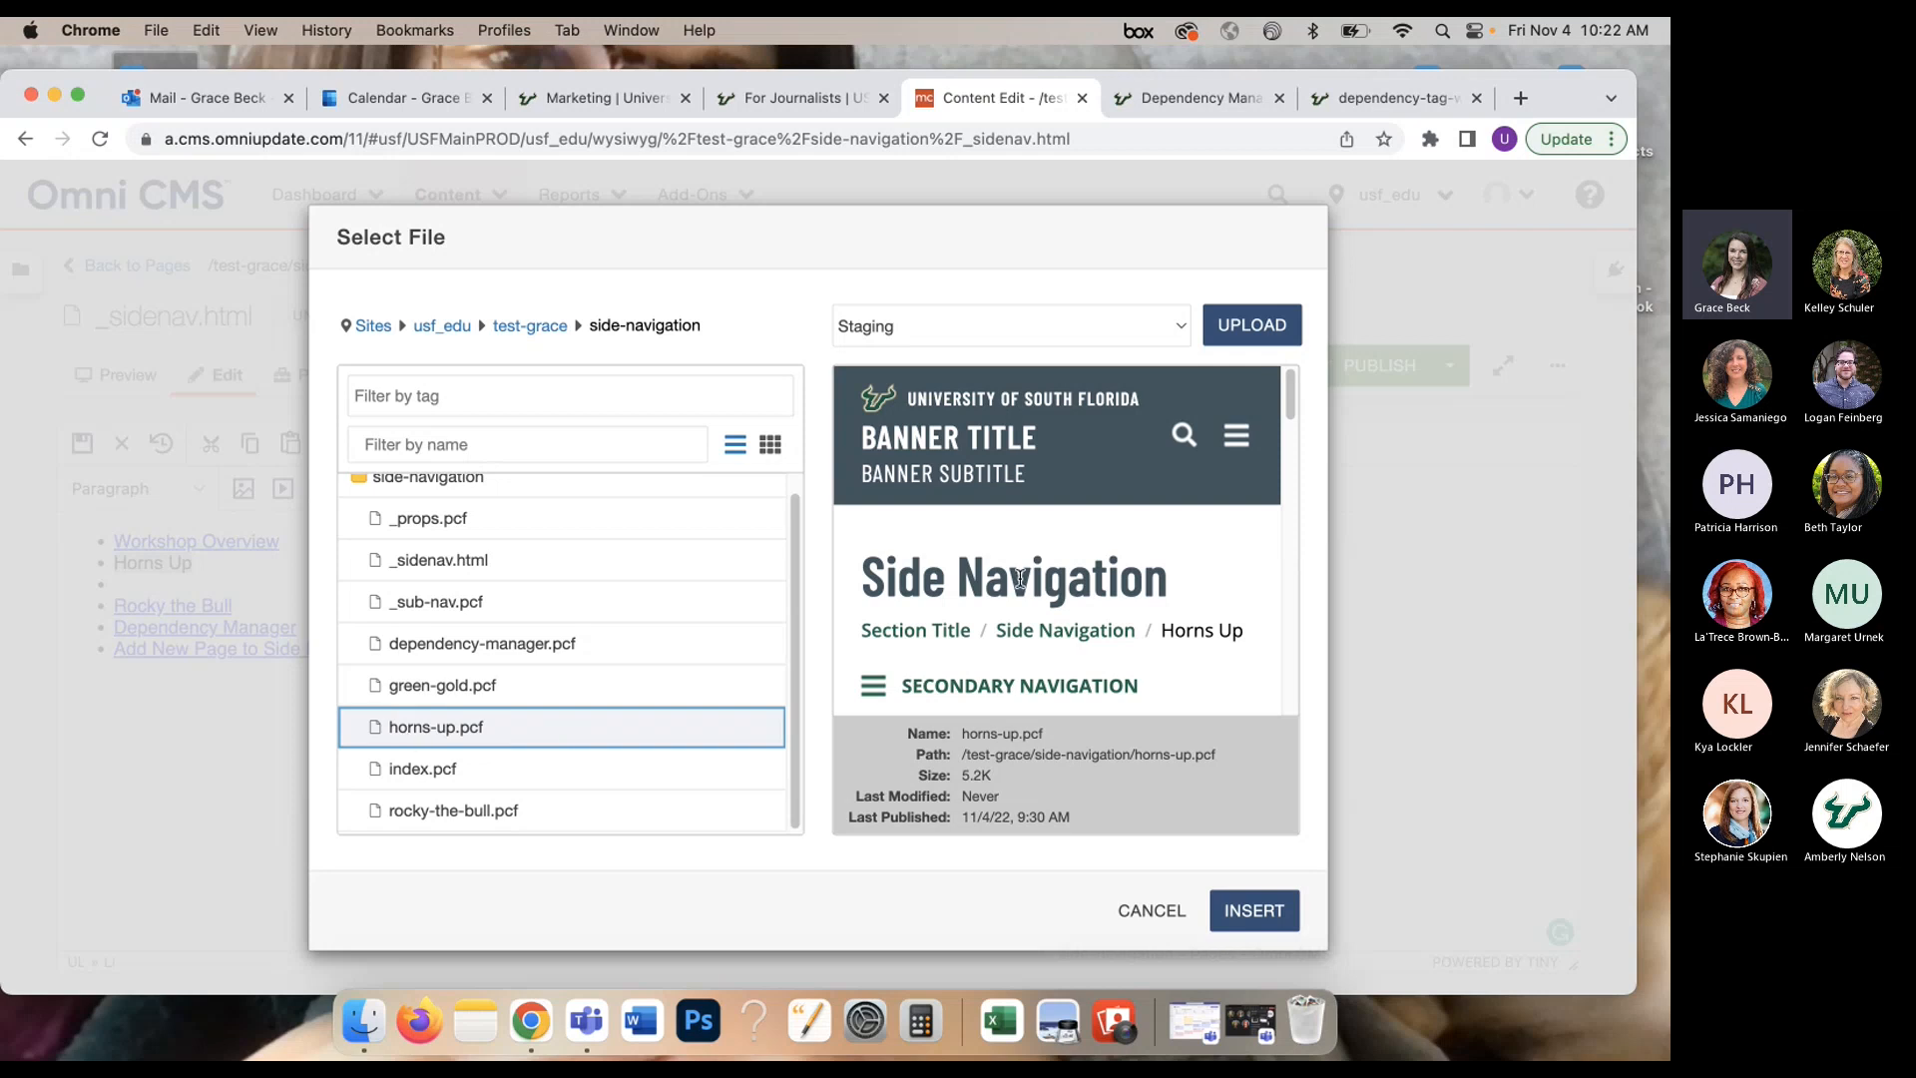
scroll(1086, 577, down, 1)
scroll(948, 559, down, 4)
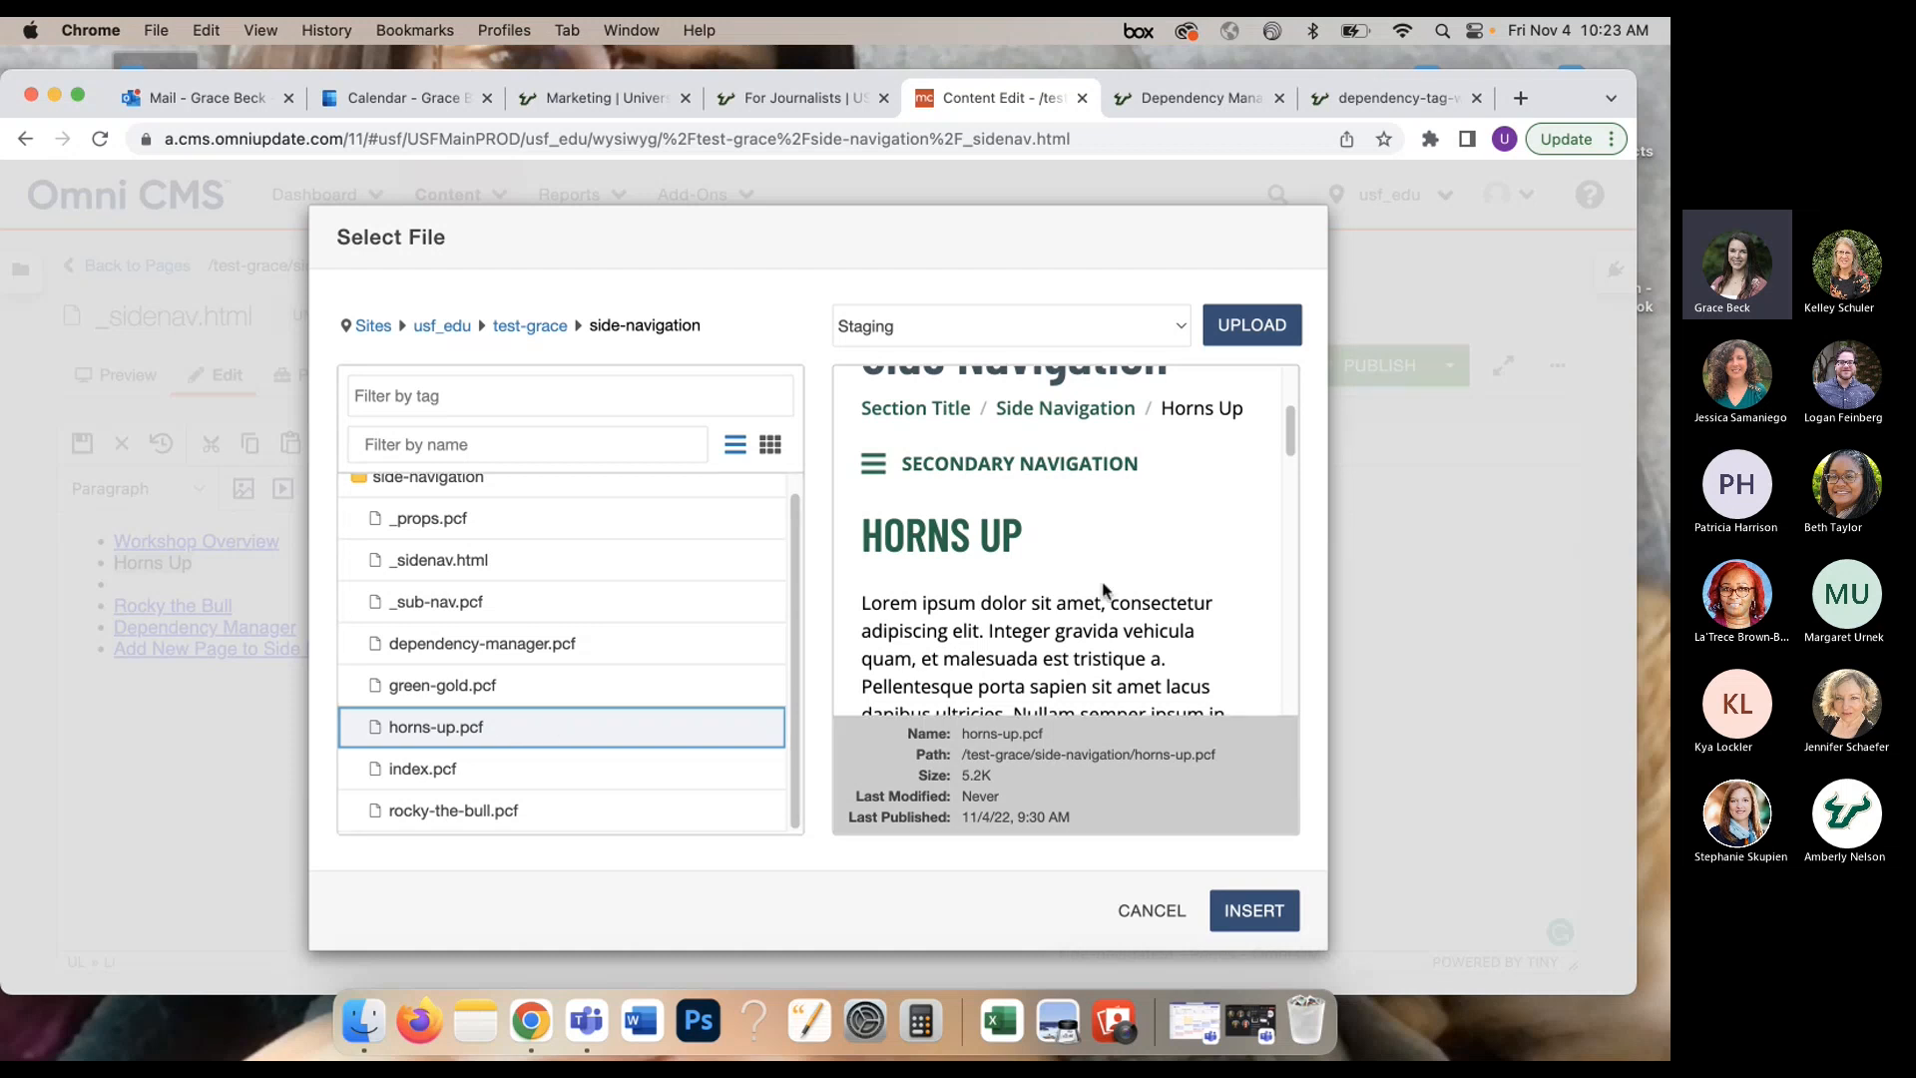
click(1249, 909)
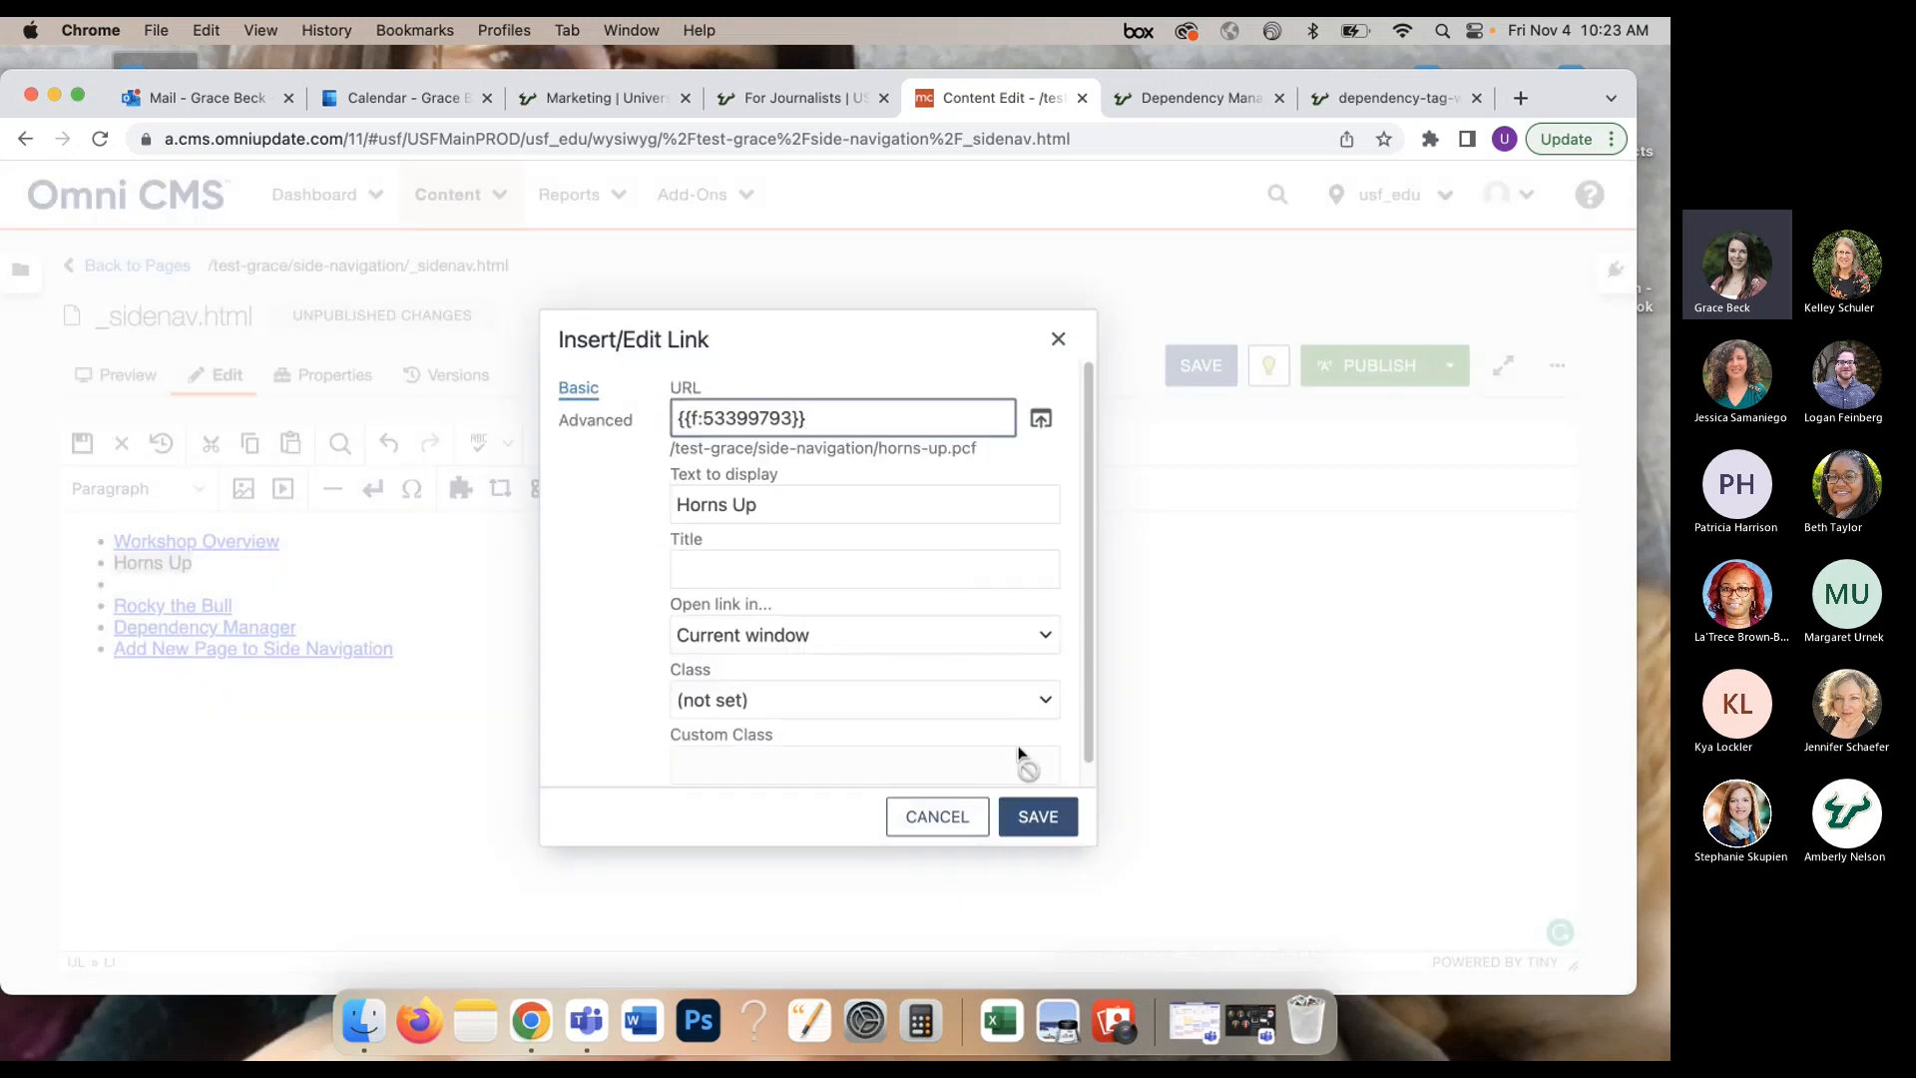
click(1044, 825)
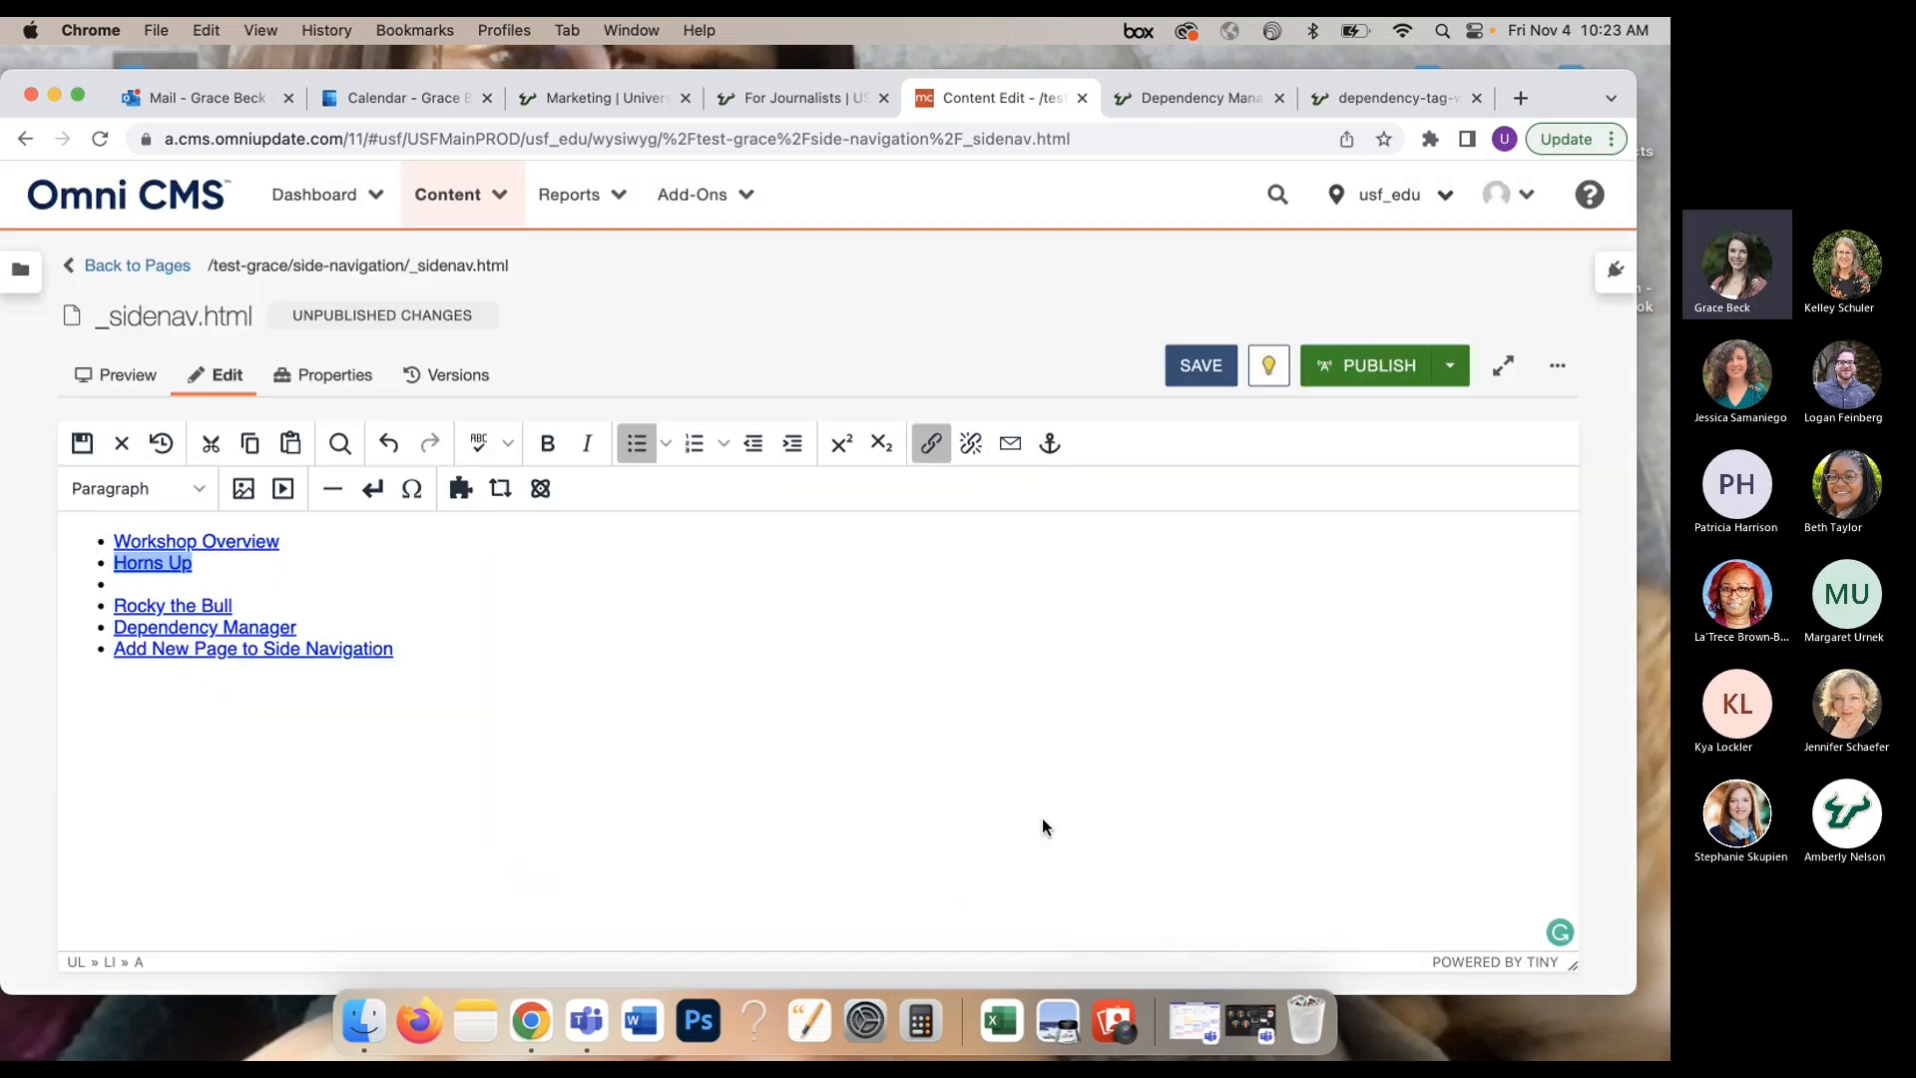
Step: Remove the empty bullet between Horns Up and Rocky the Bull and save _sidenav.html
click(335, 587)
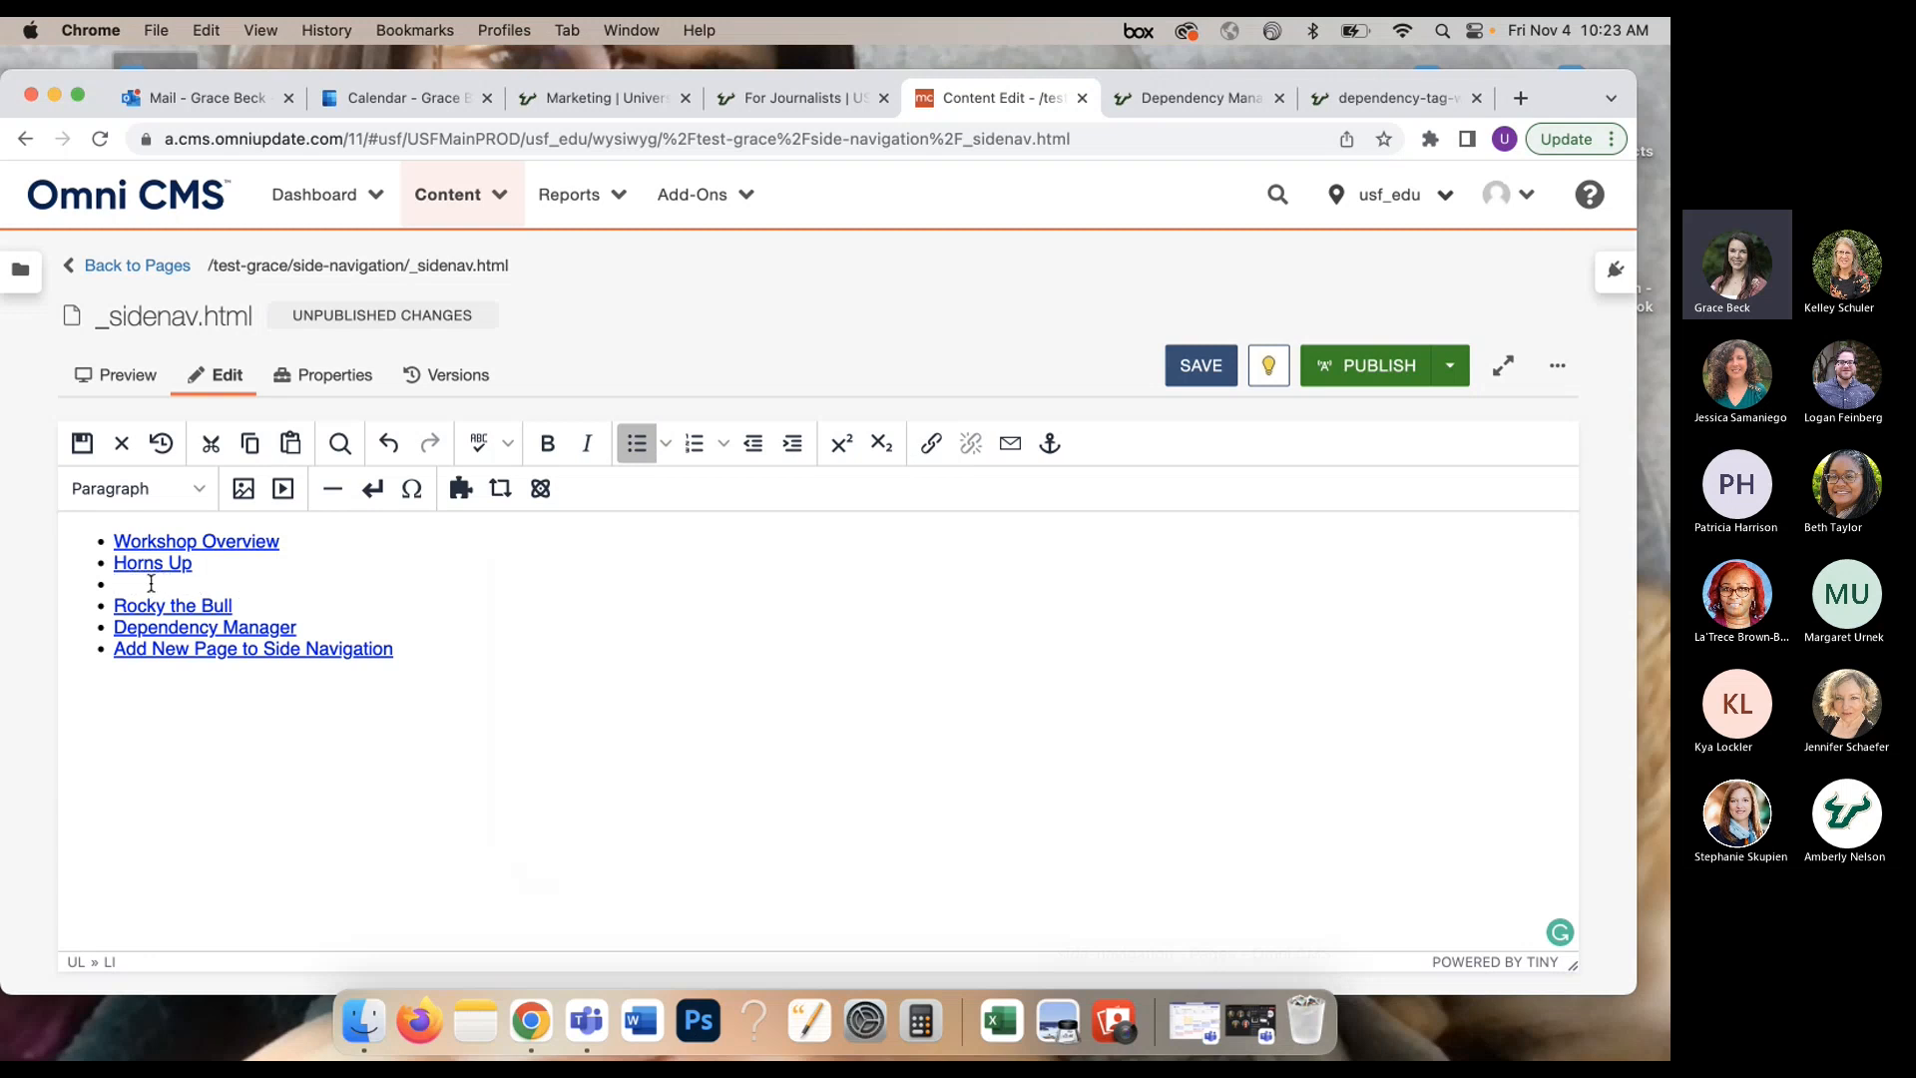
key(BackSpace)
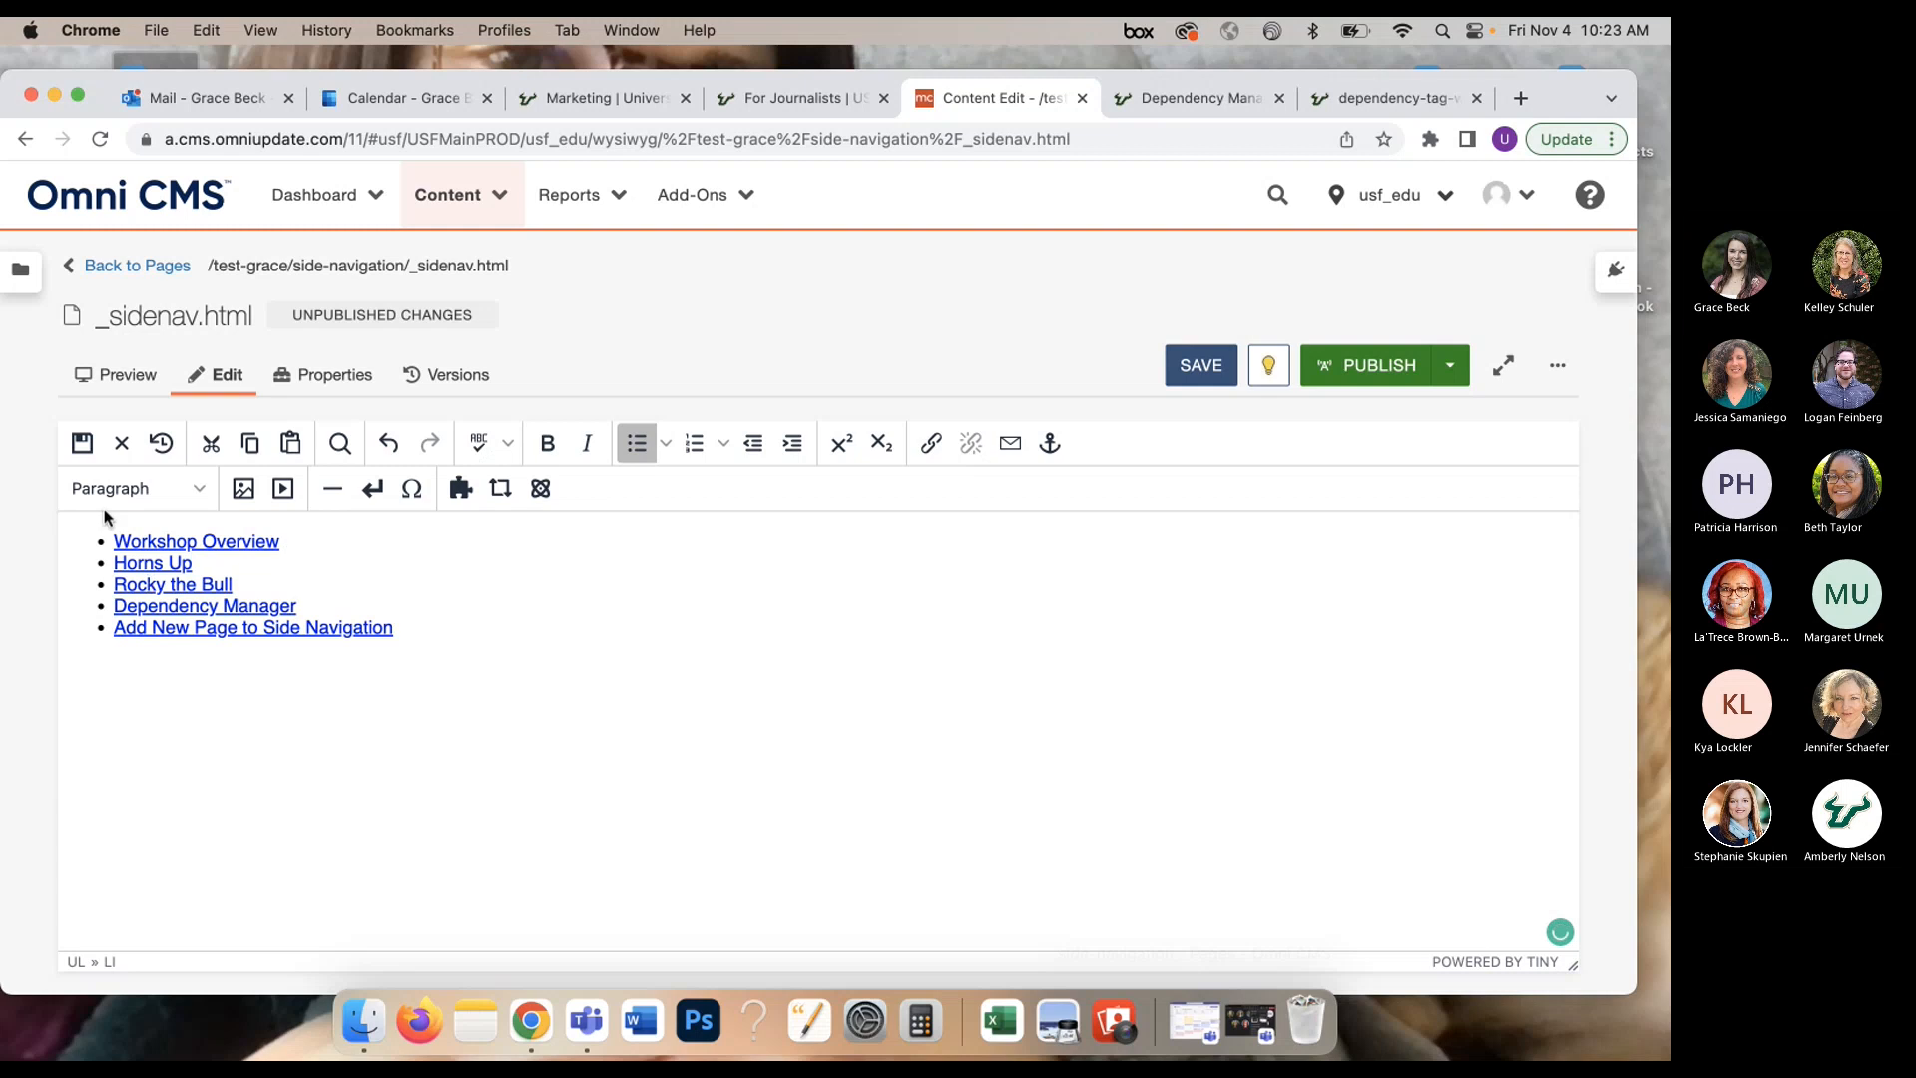
click(82, 444)
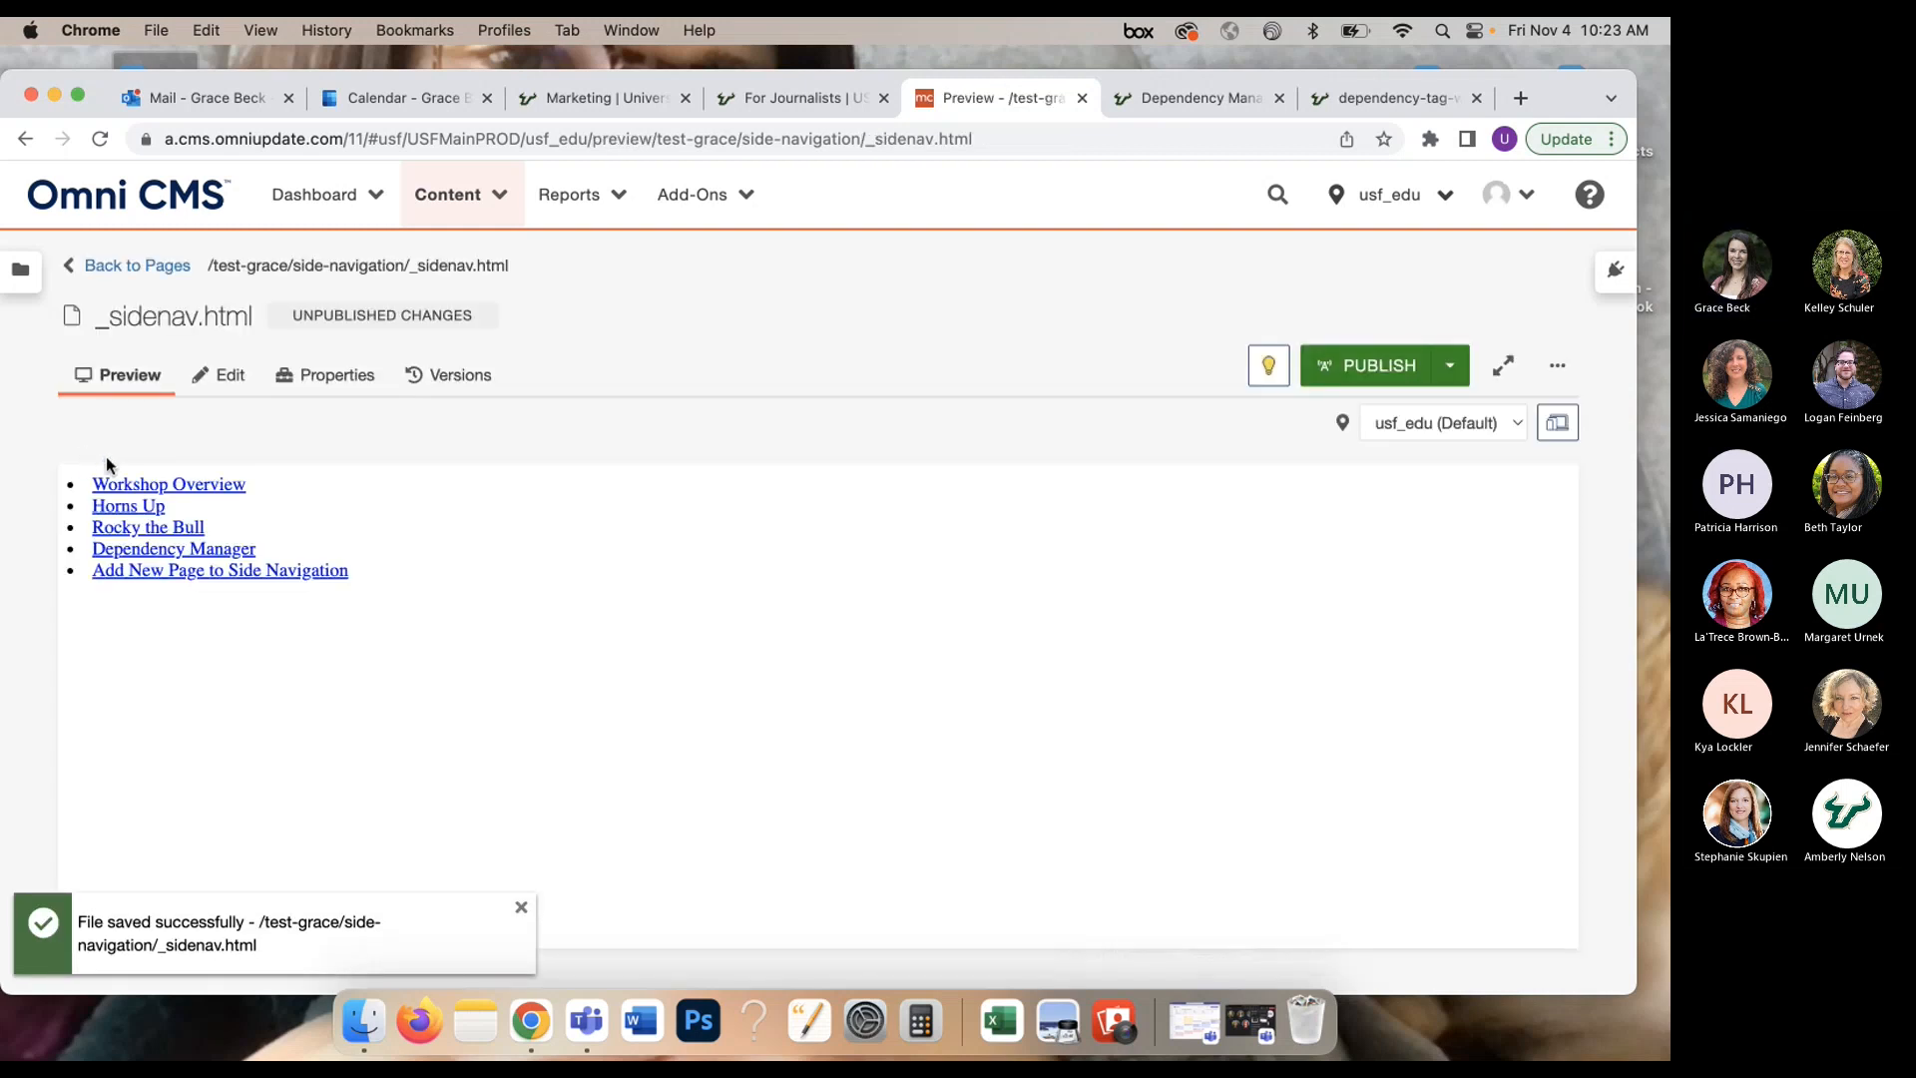
Step: Publish the updated _sidenav.html with Test as the publish target
click(1382, 367)
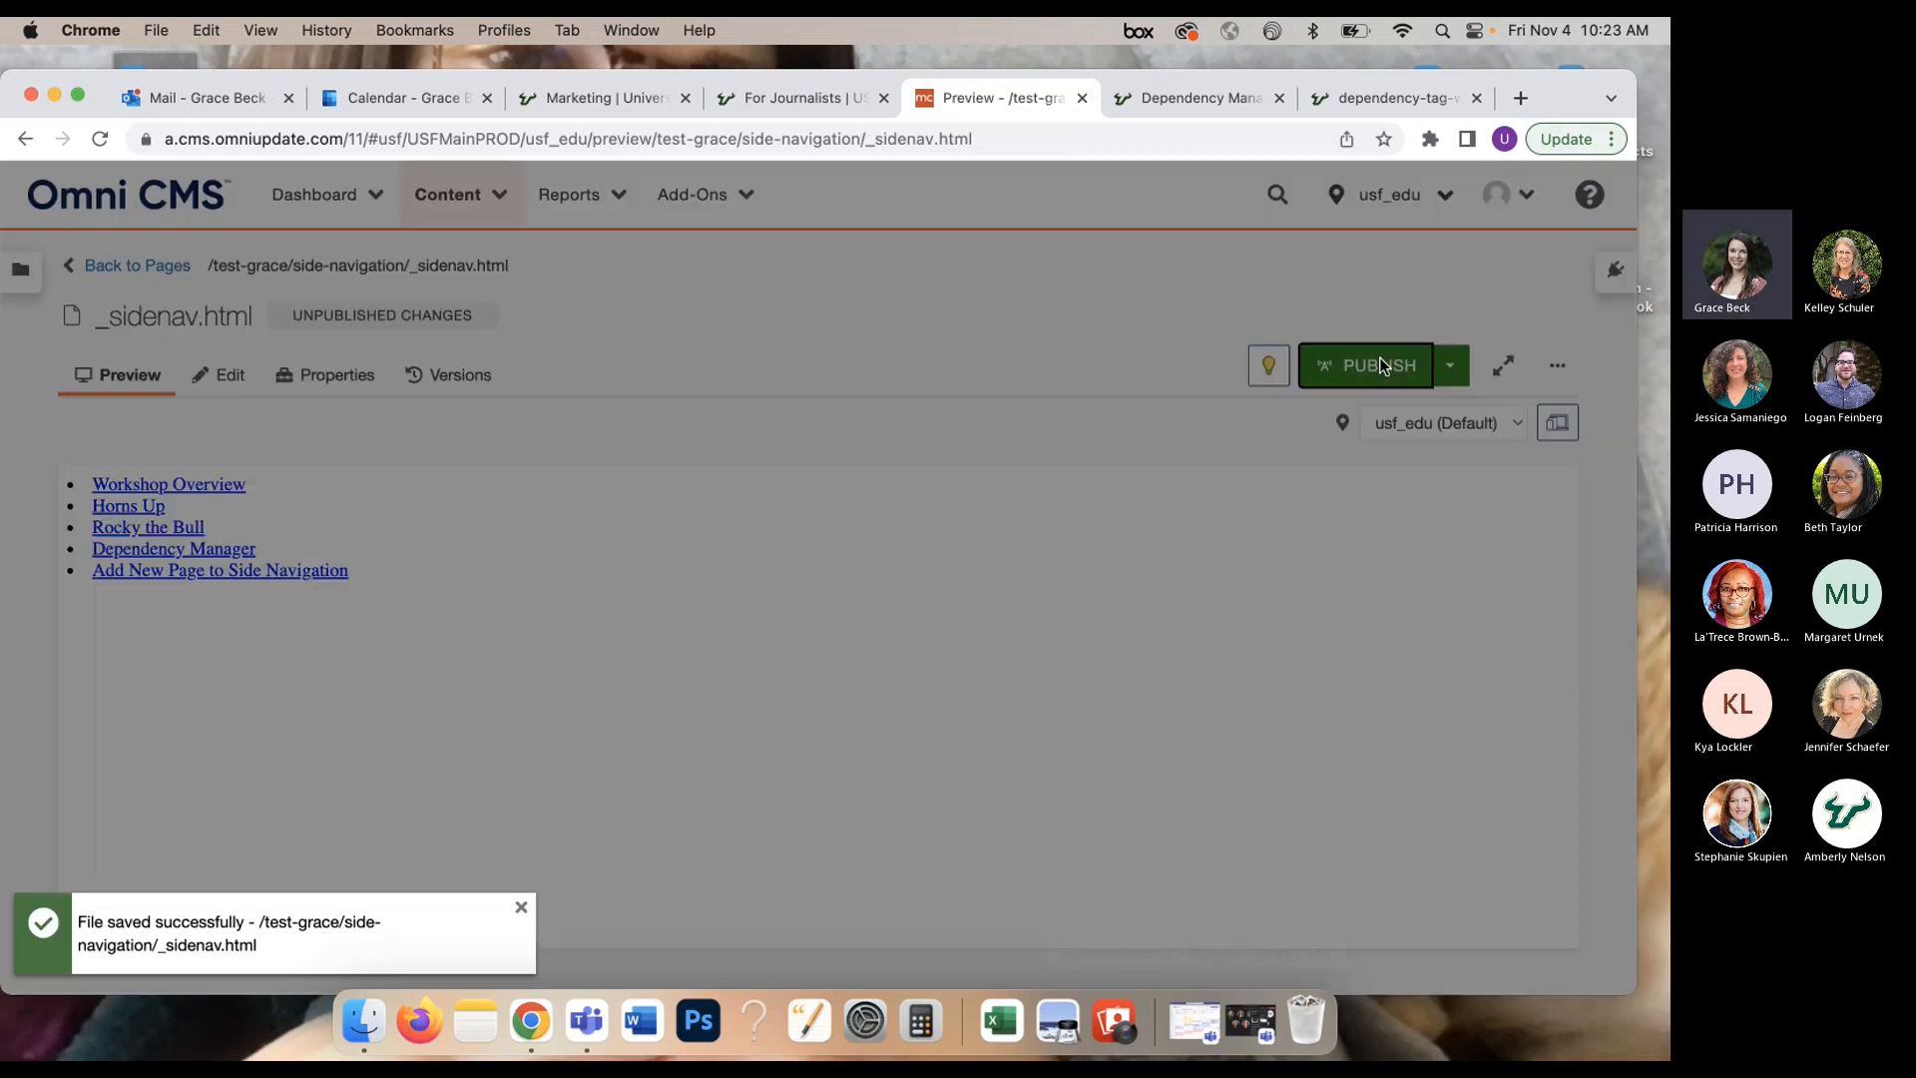
click(1083, 582)
click(1006, 701)
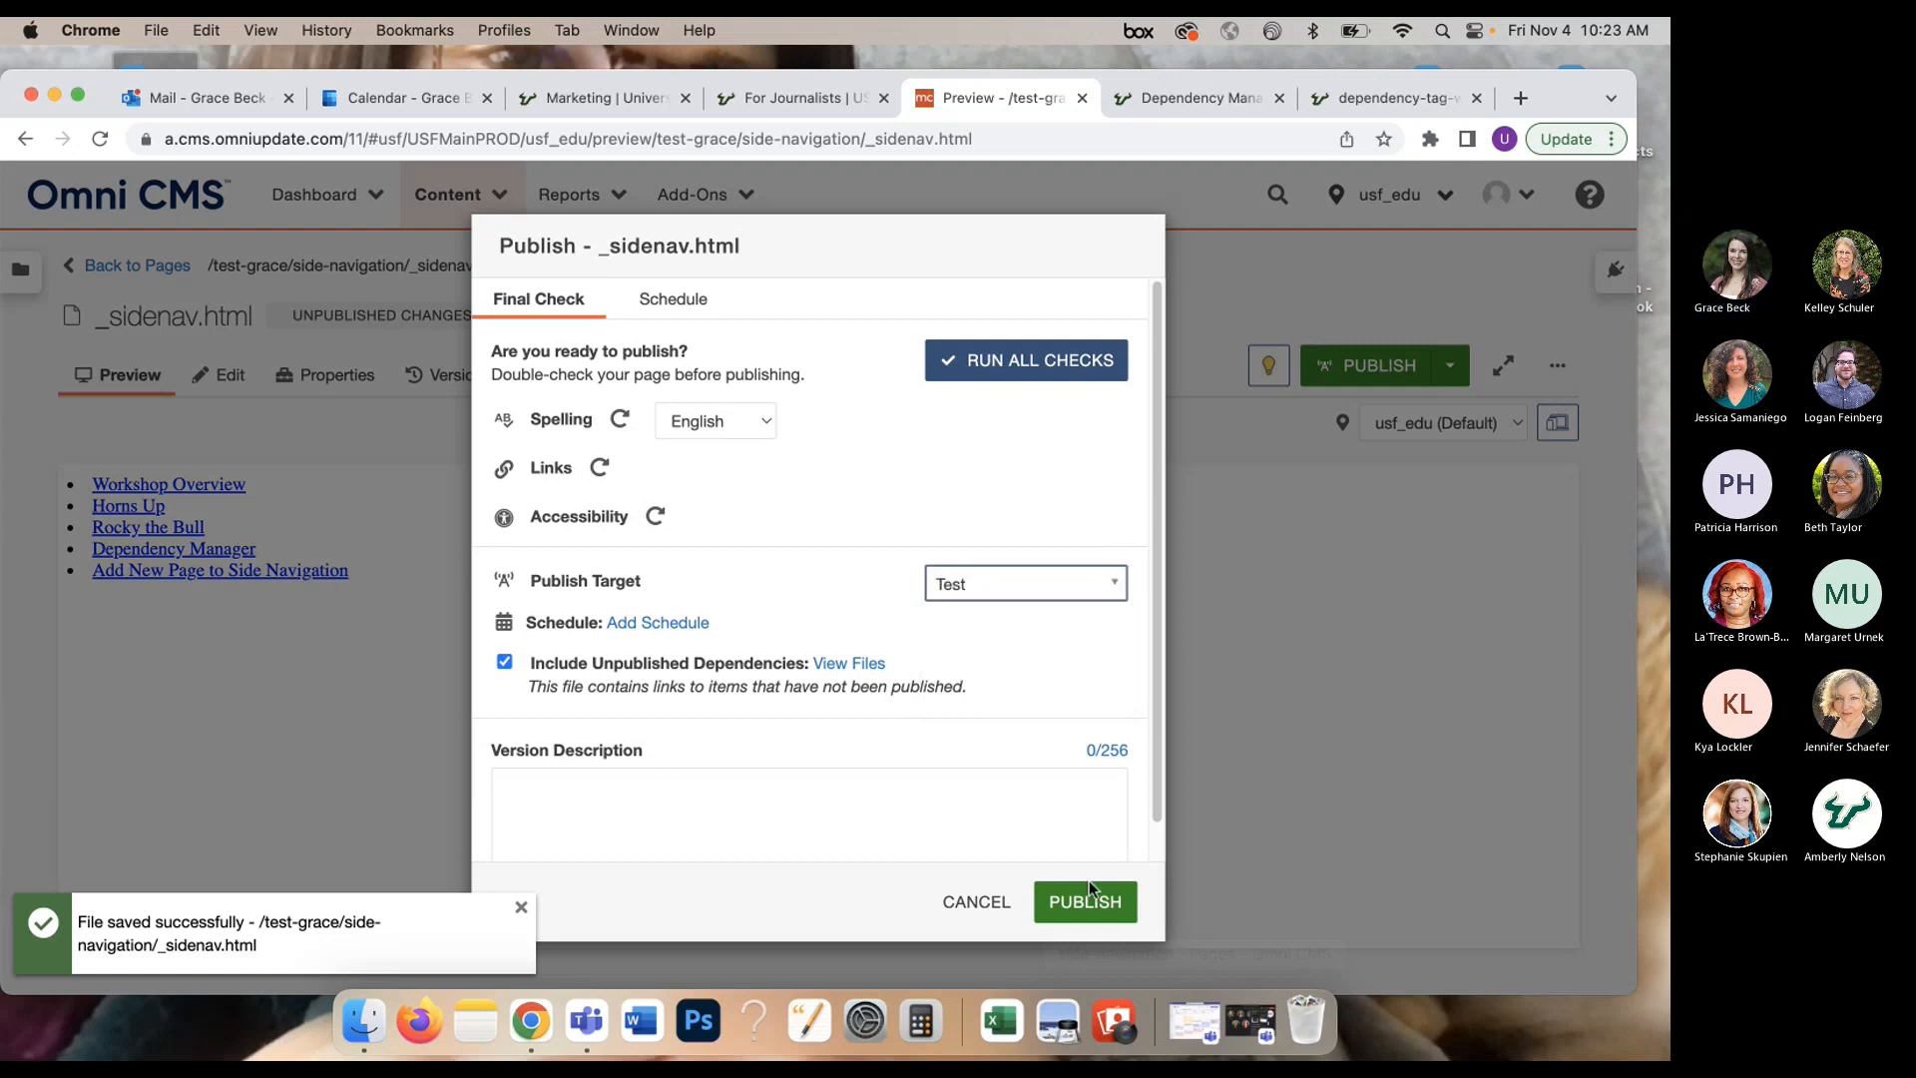
click(1097, 900)
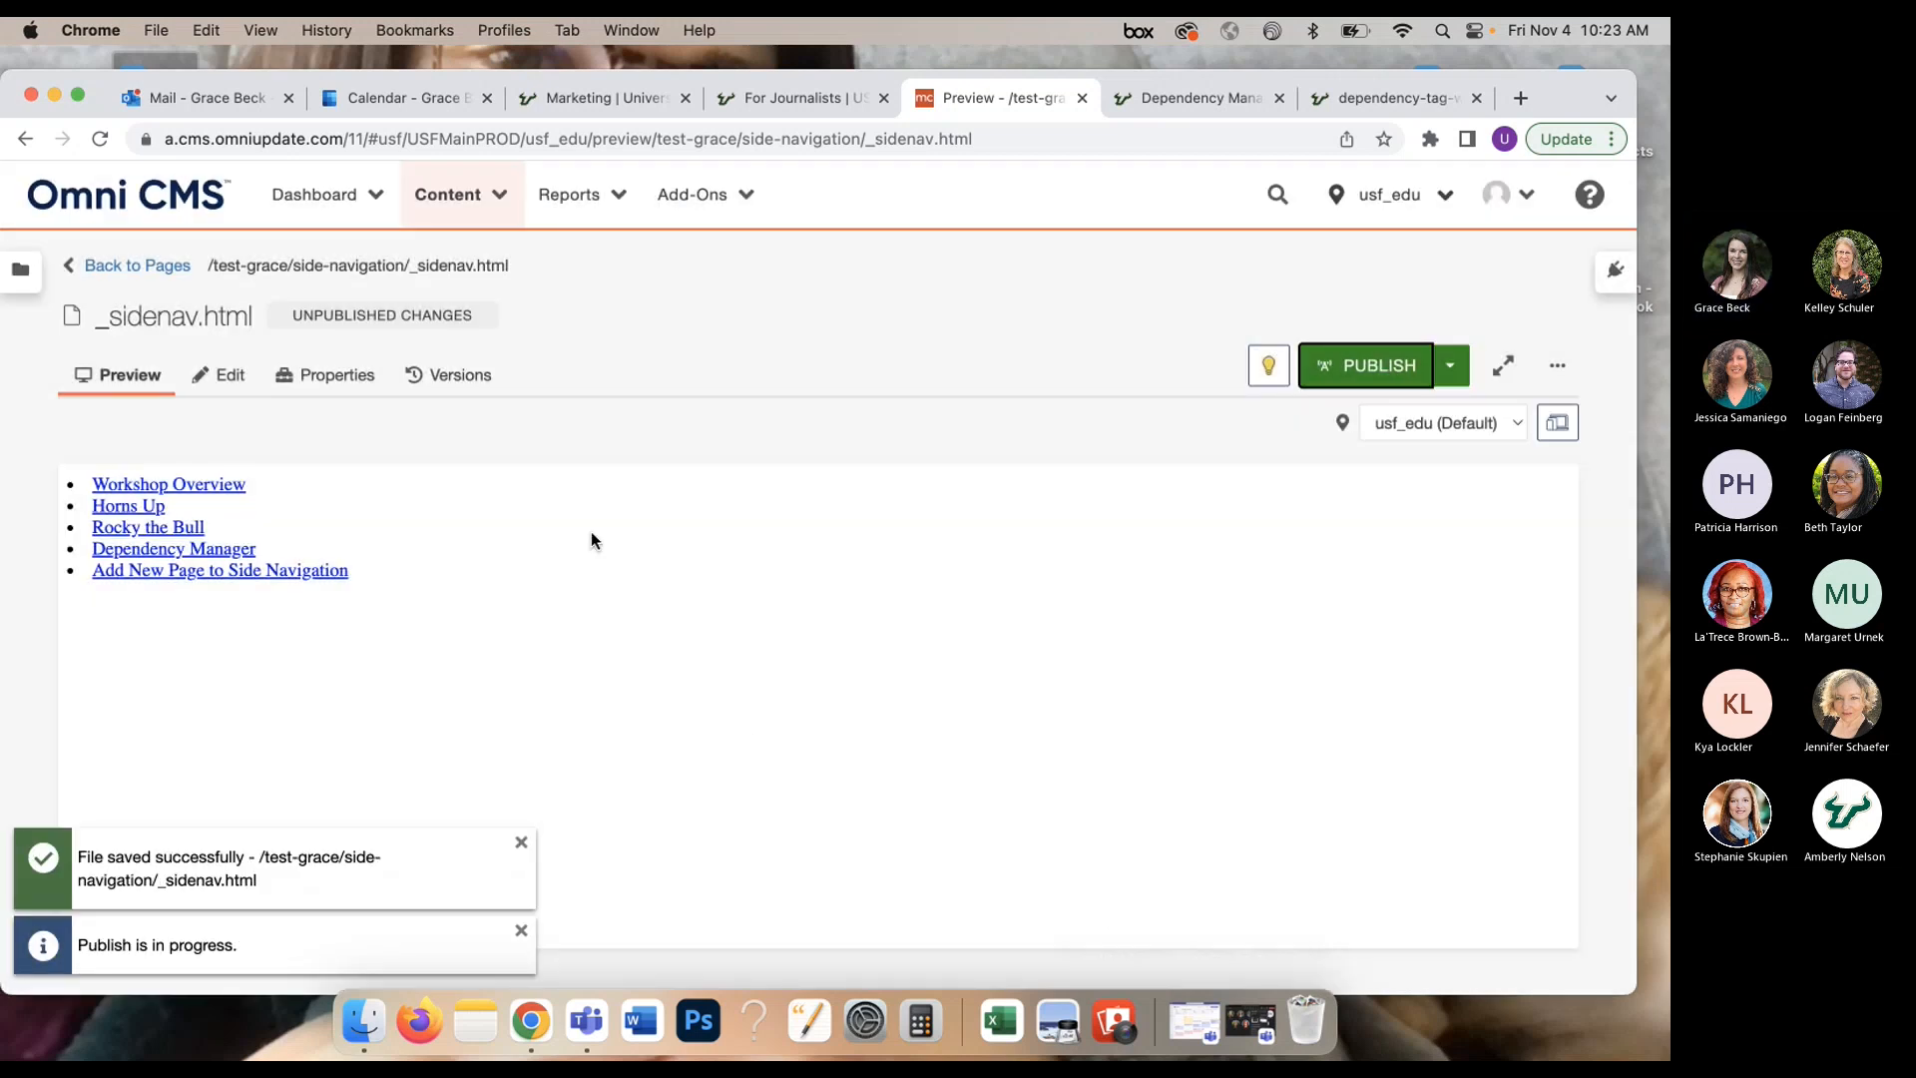
Step: Open index.pcf to check the Horns Up link in its side navigation, and return to the side-navigation folder
click(150, 270)
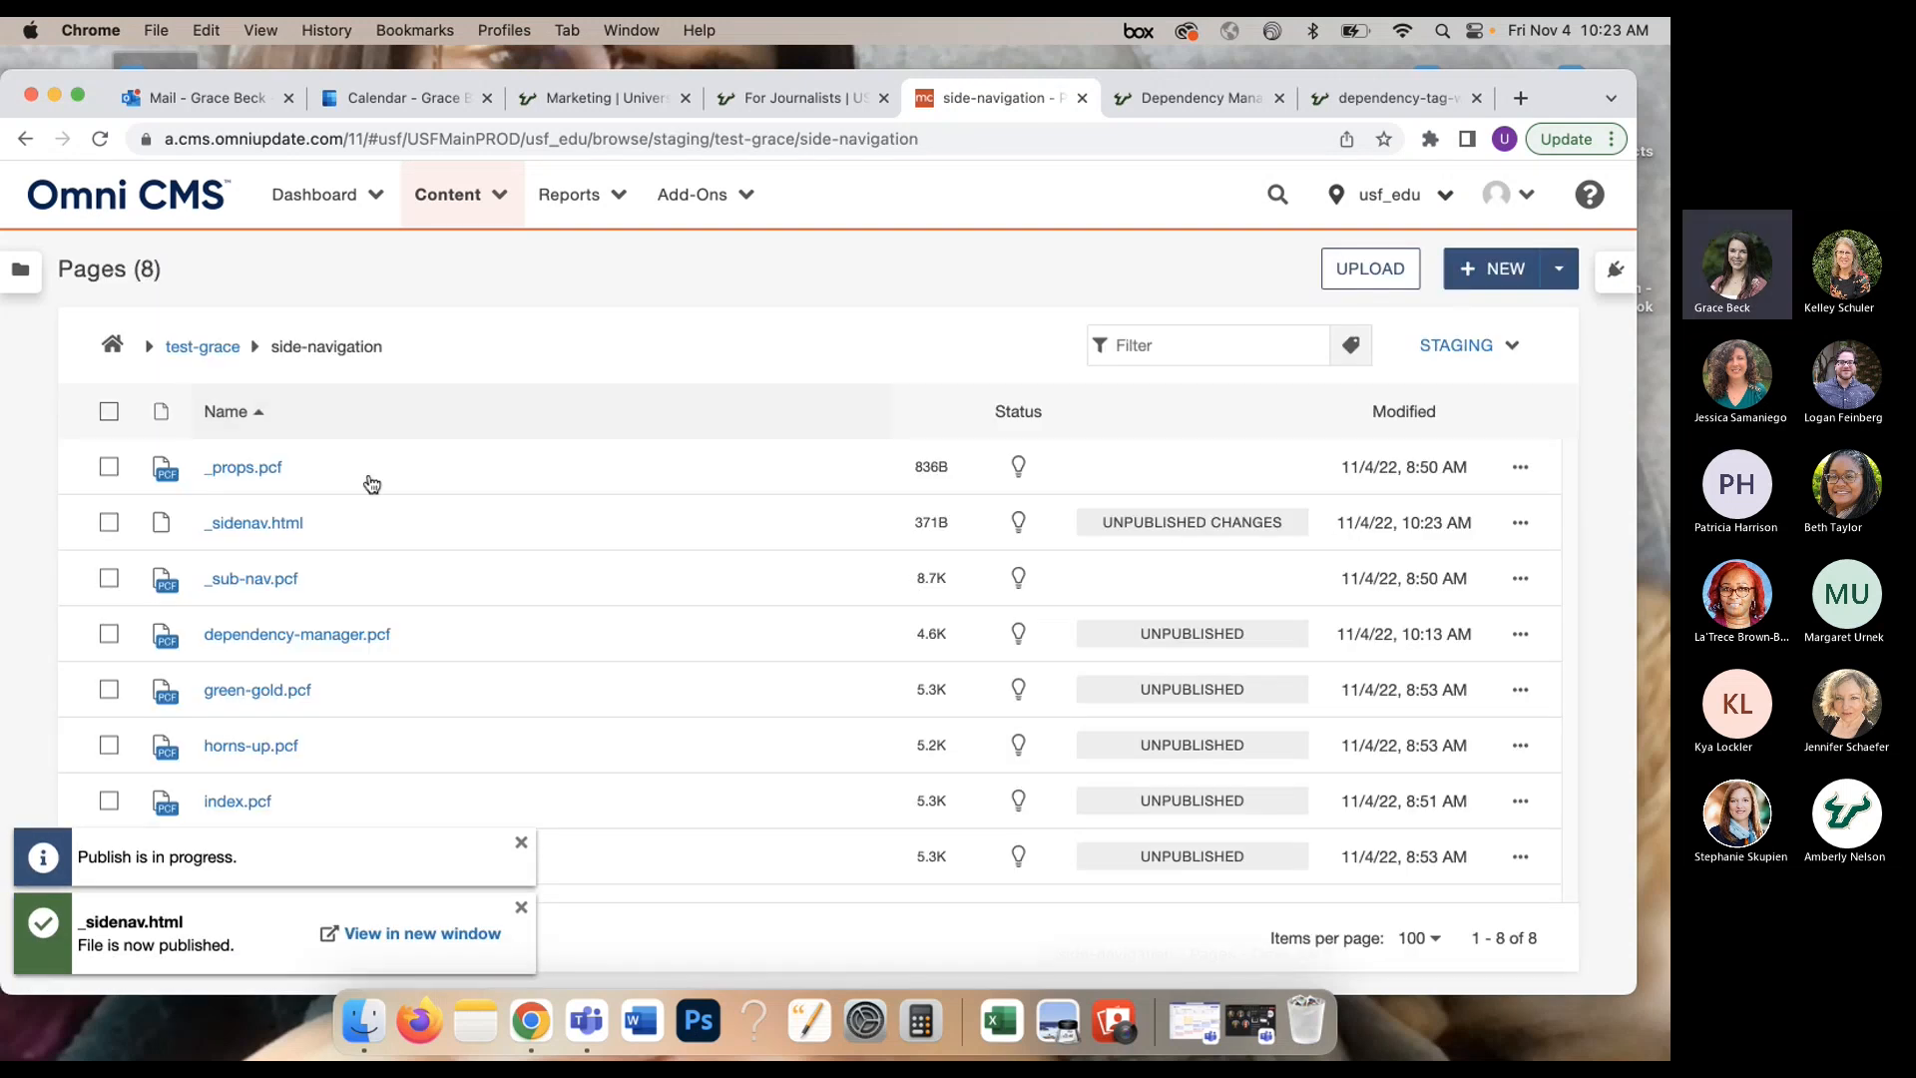
click(249, 799)
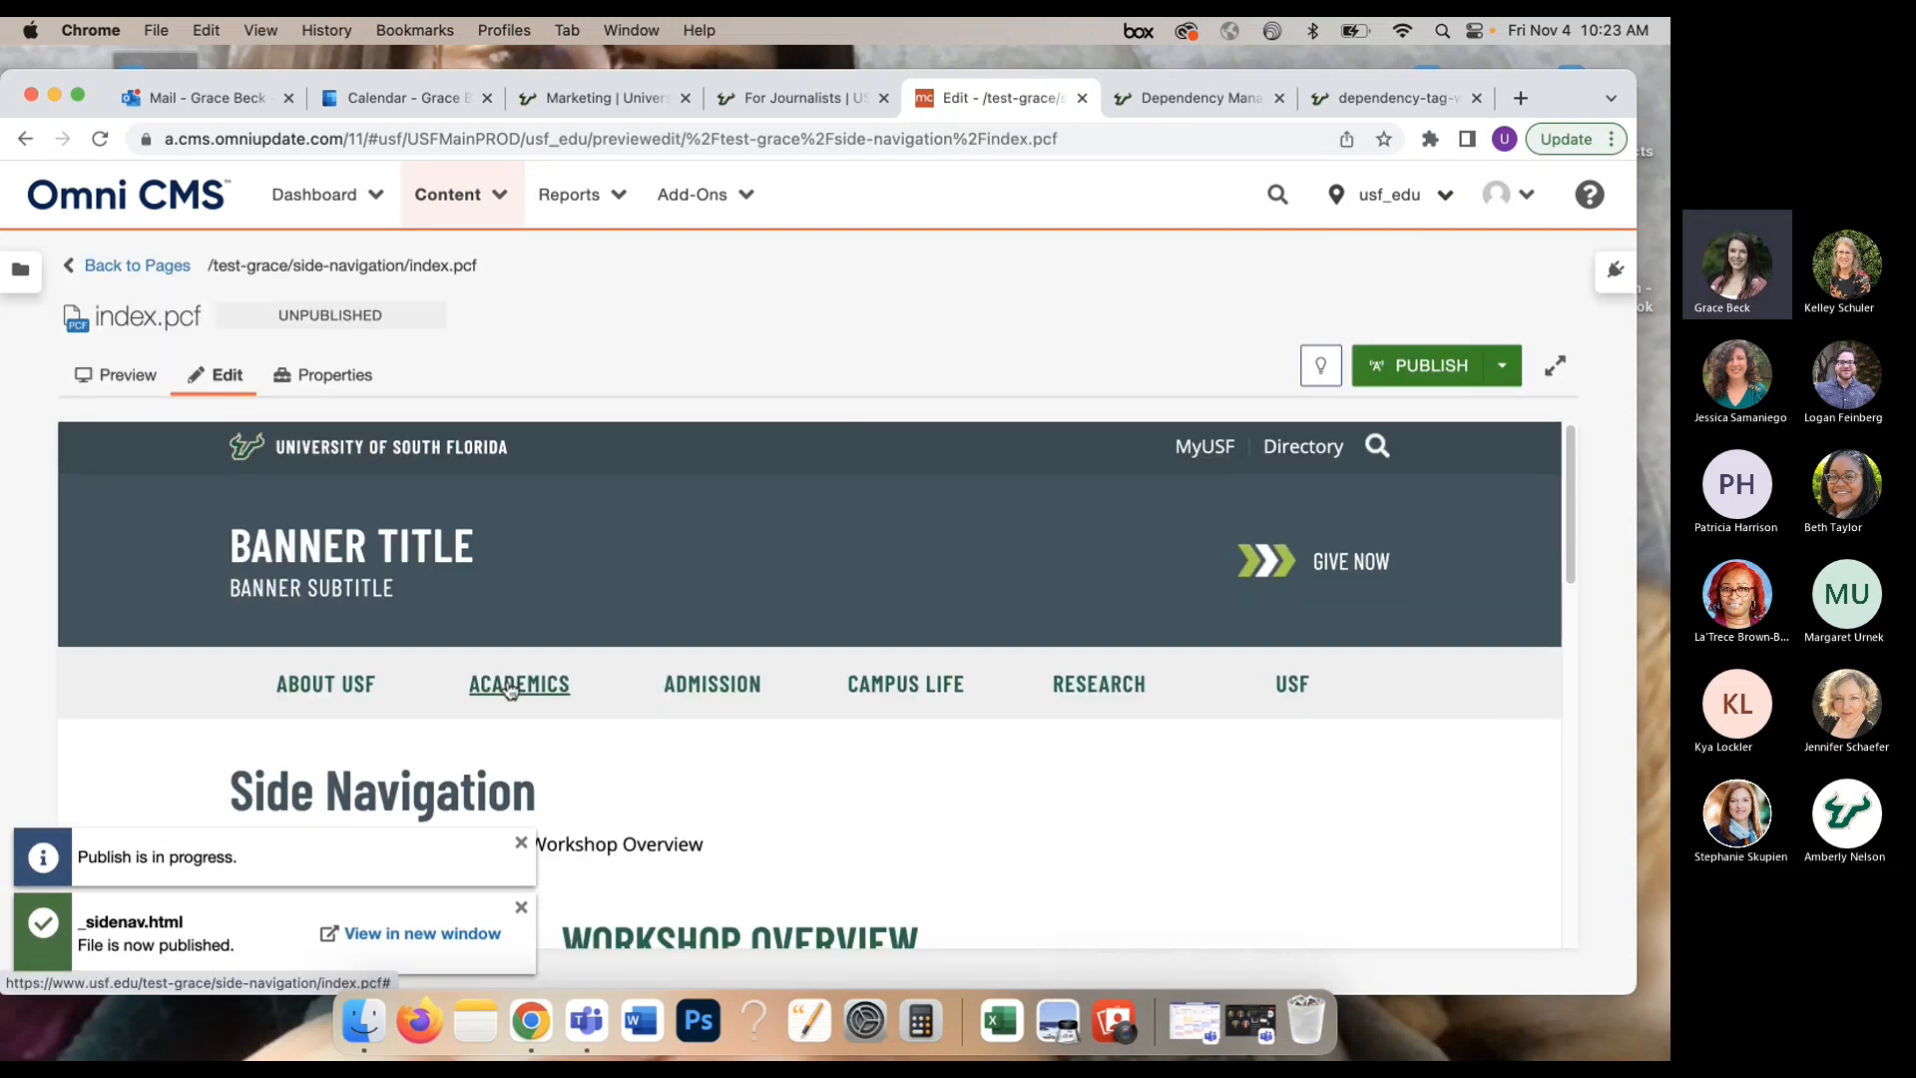
scroll(529, 684, down, 5)
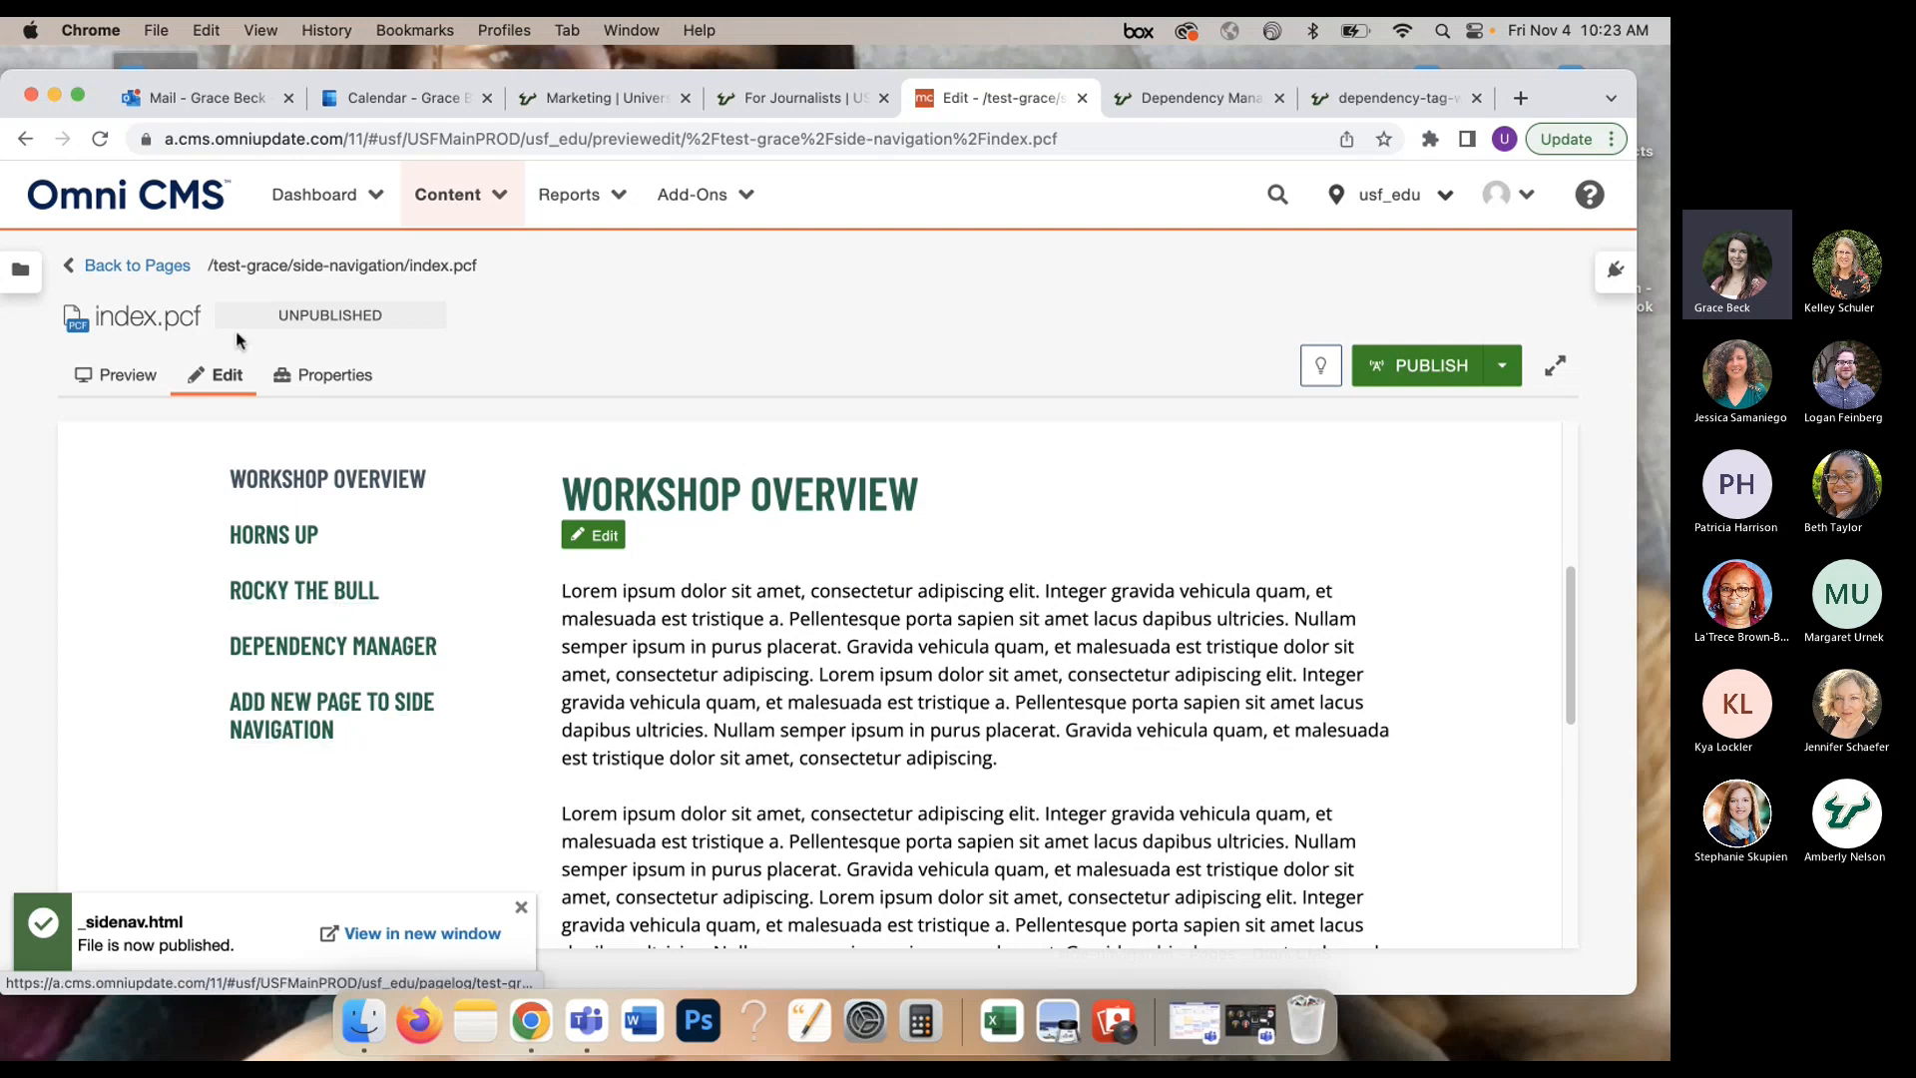
click(137, 266)
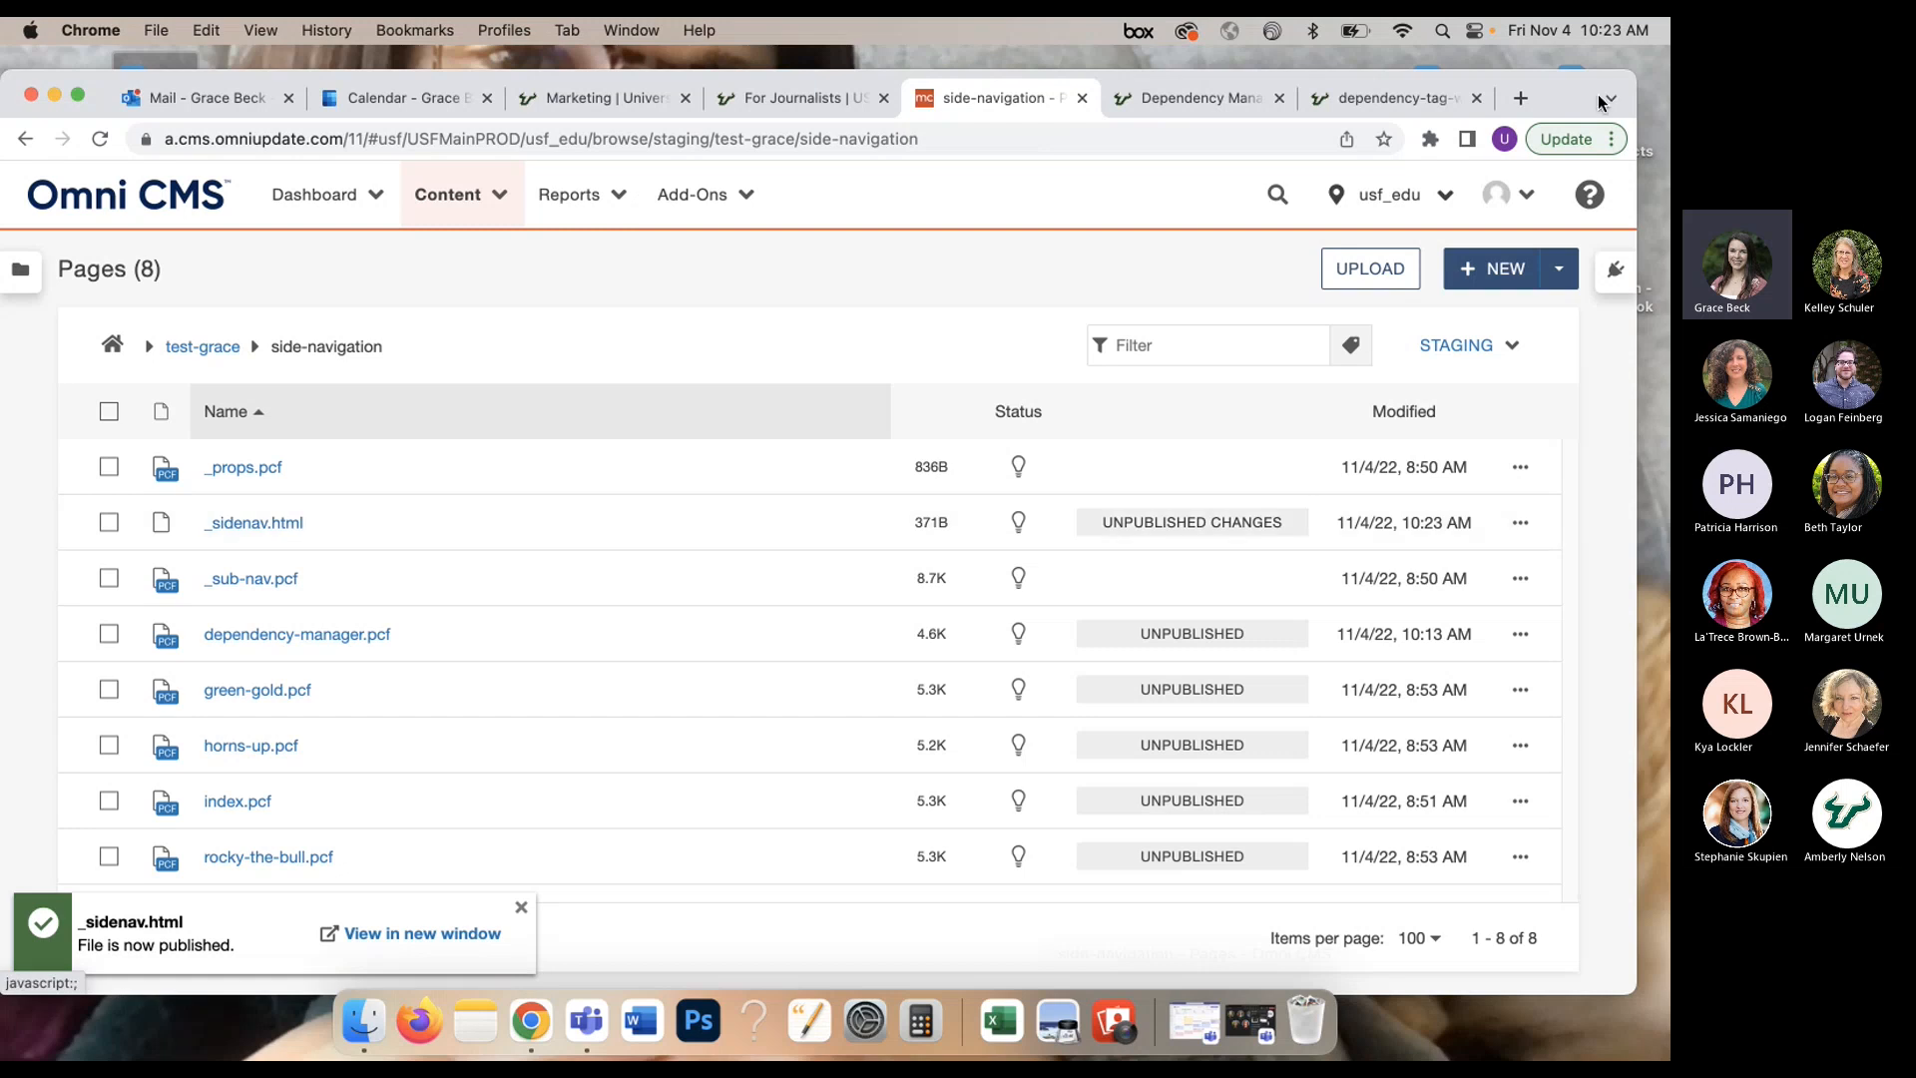
drag(1551, 79, 1553, 115)
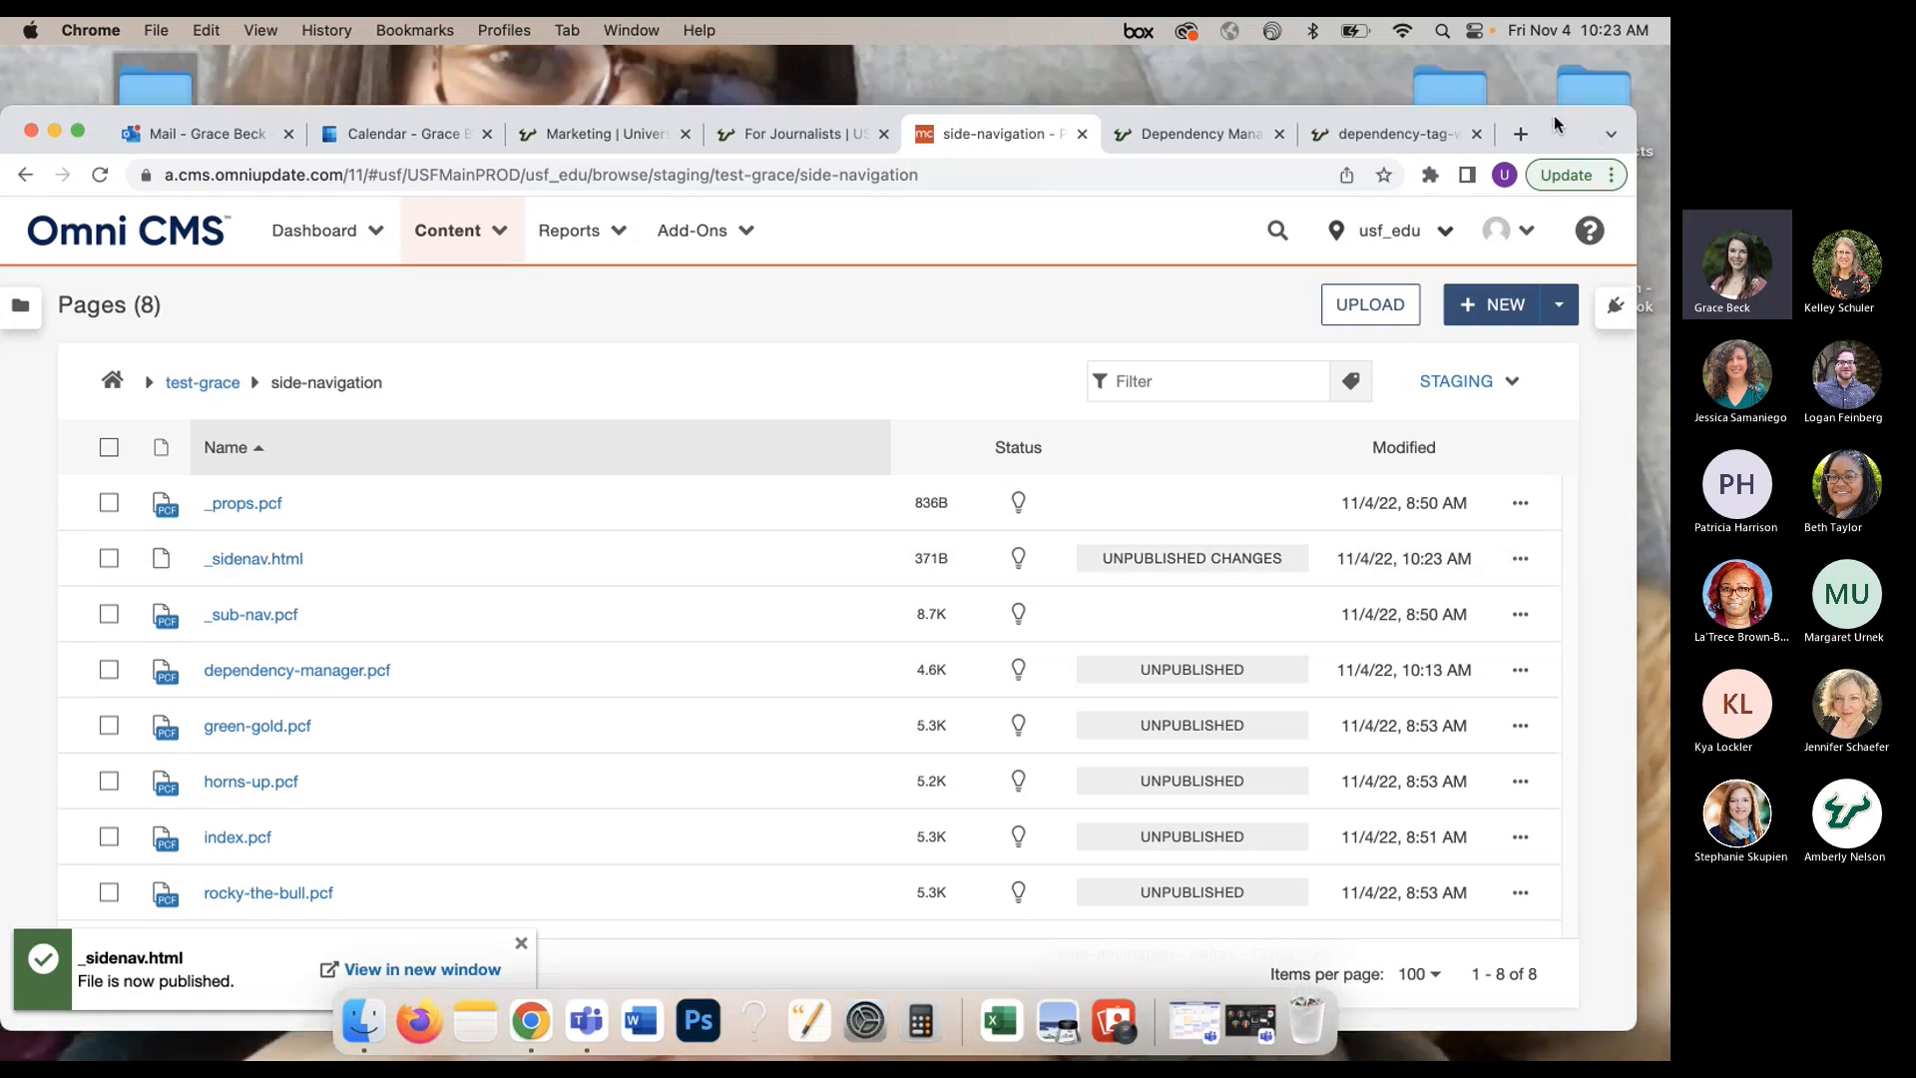
Step: Switch to the live Marketing site and examine how its side navigation changes between the Overview and Social Media pages
click(607, 134)
drag(1574, 128, 1567, 84)
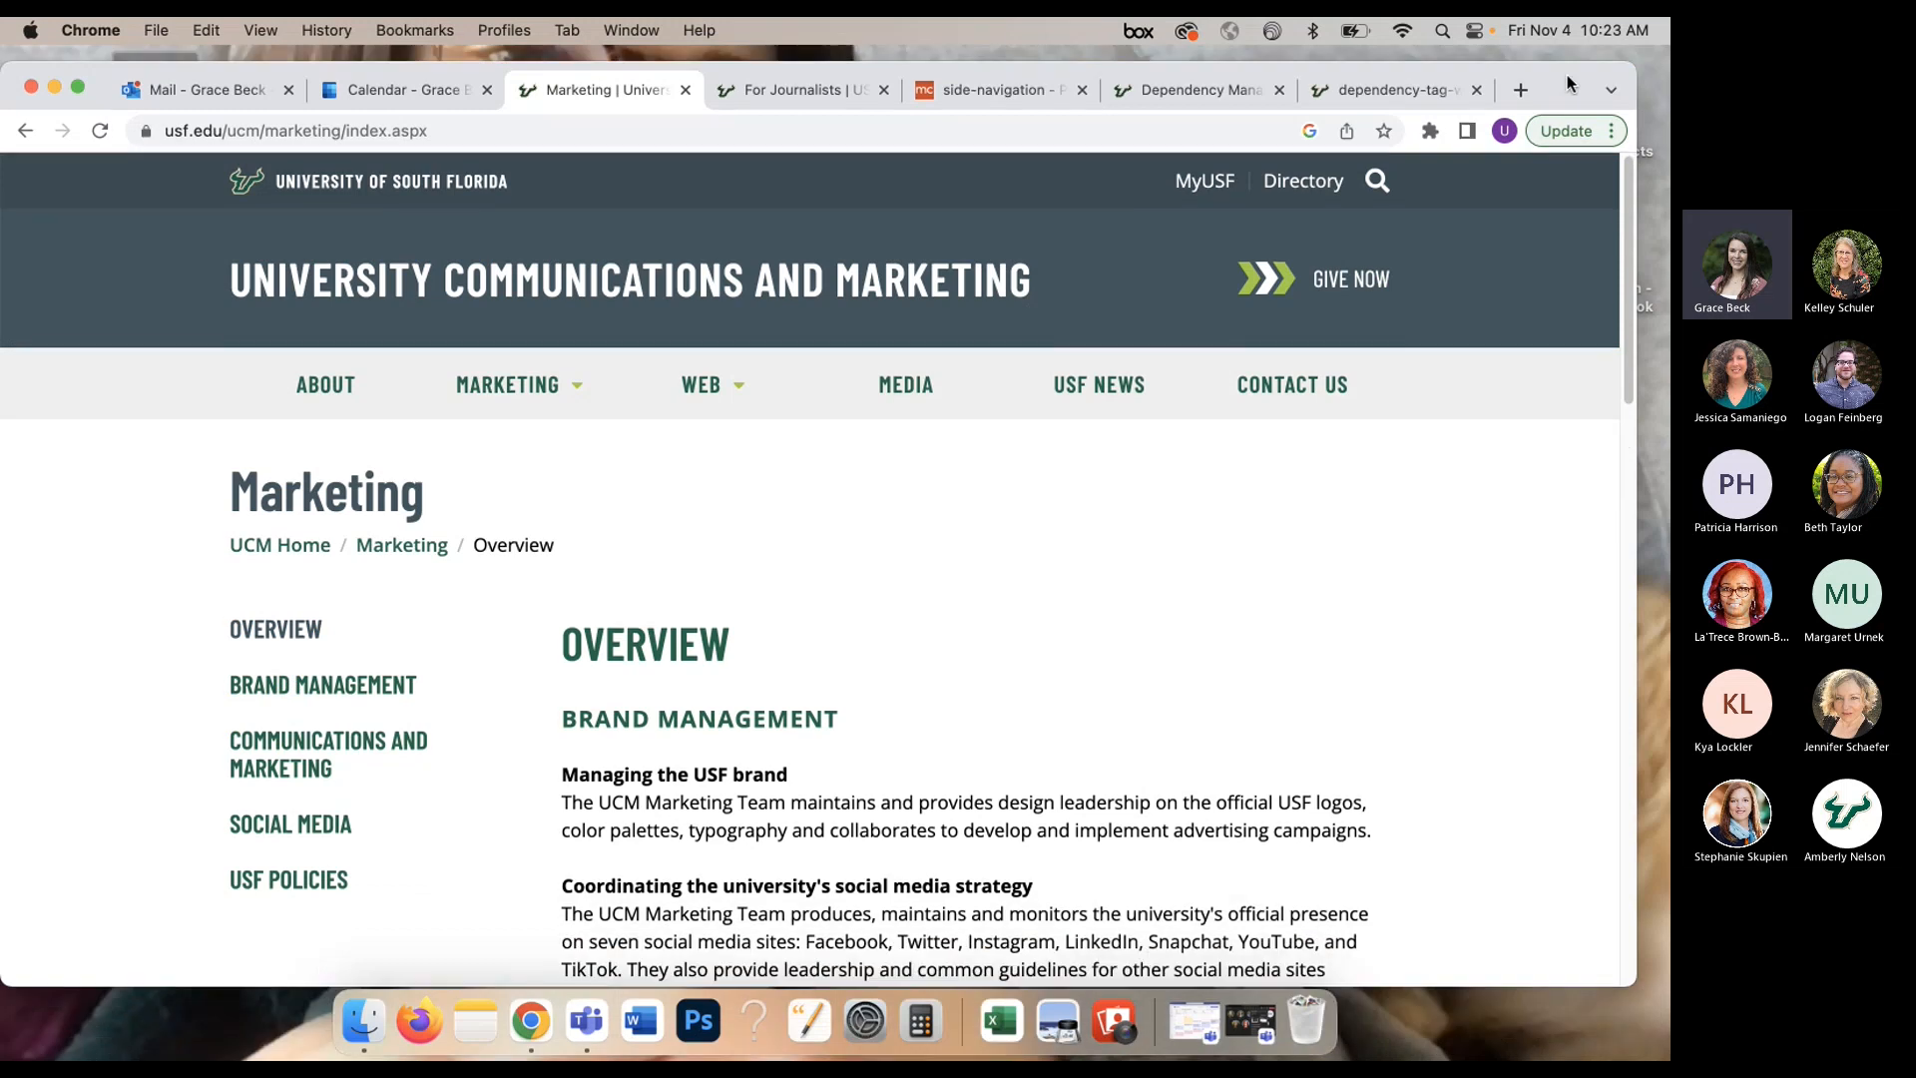
scroll(245, 795, down, 1)
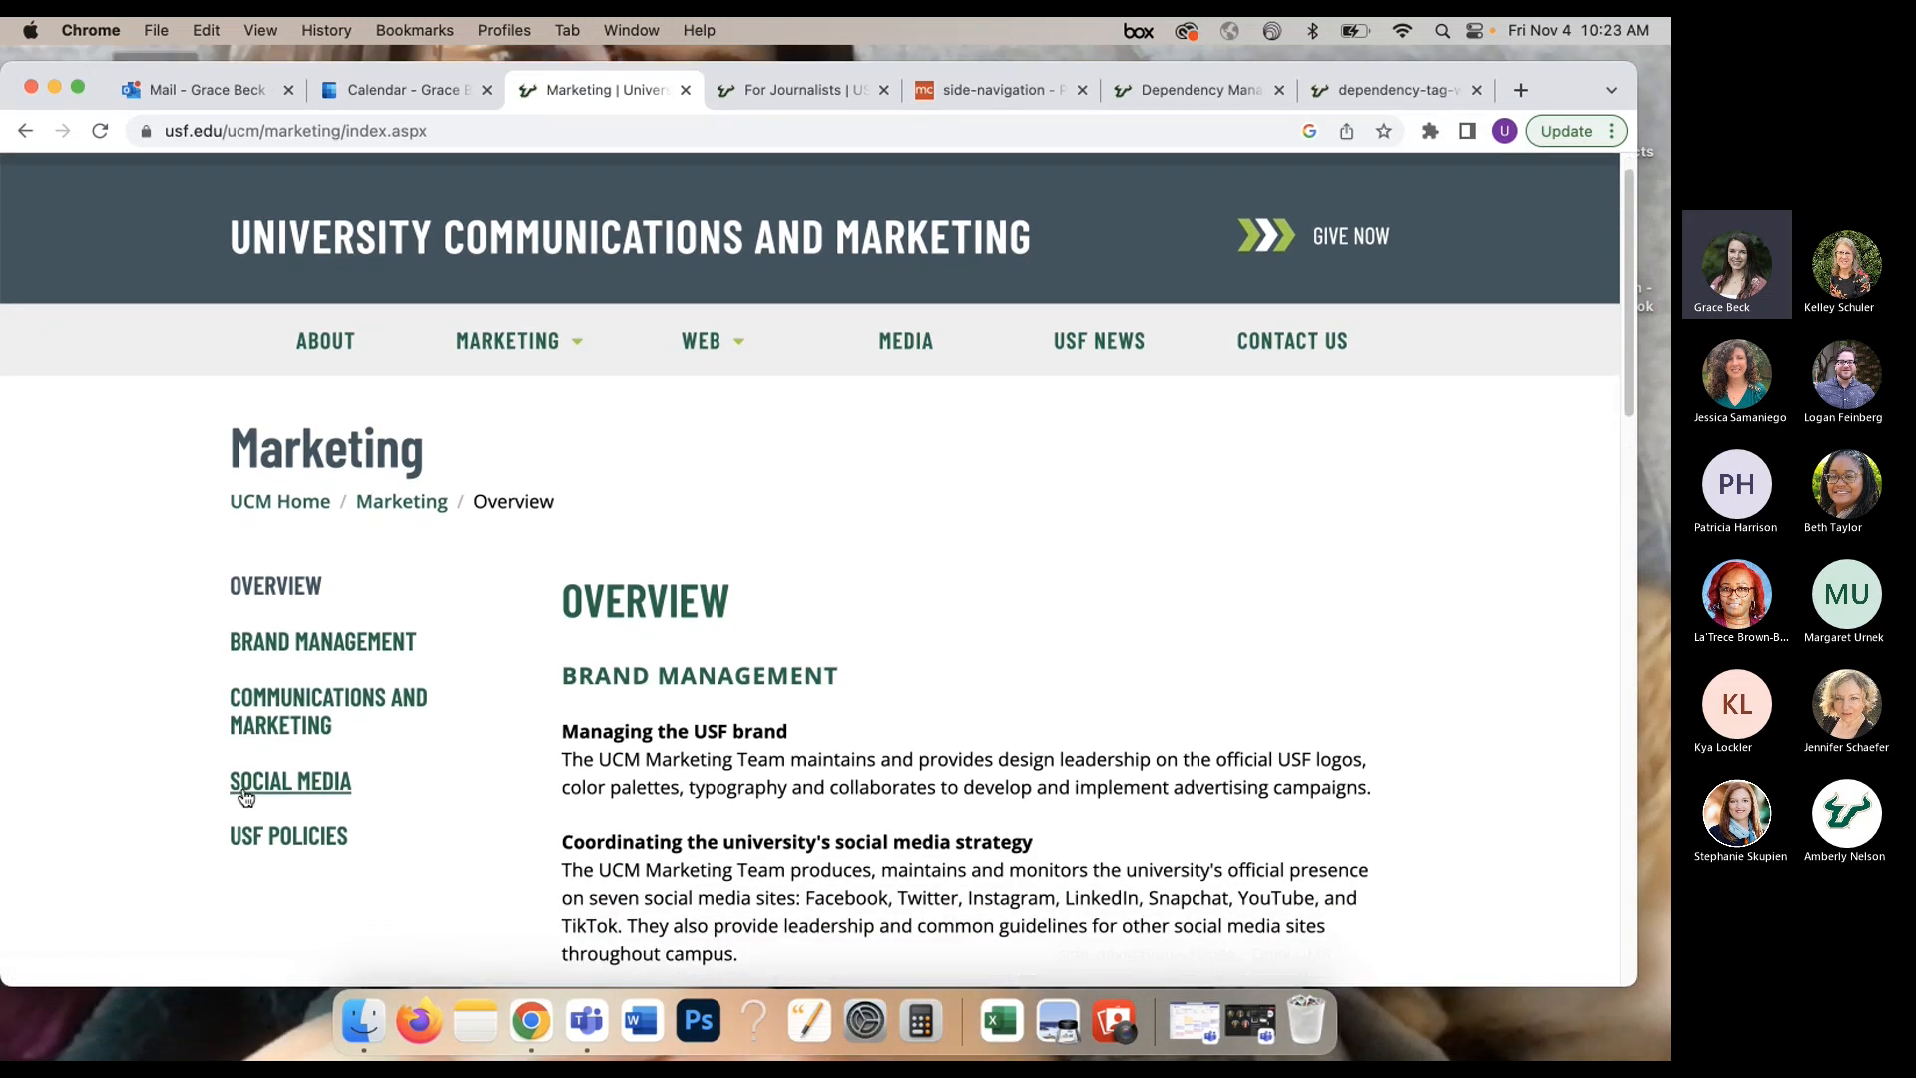
click(311, 788)
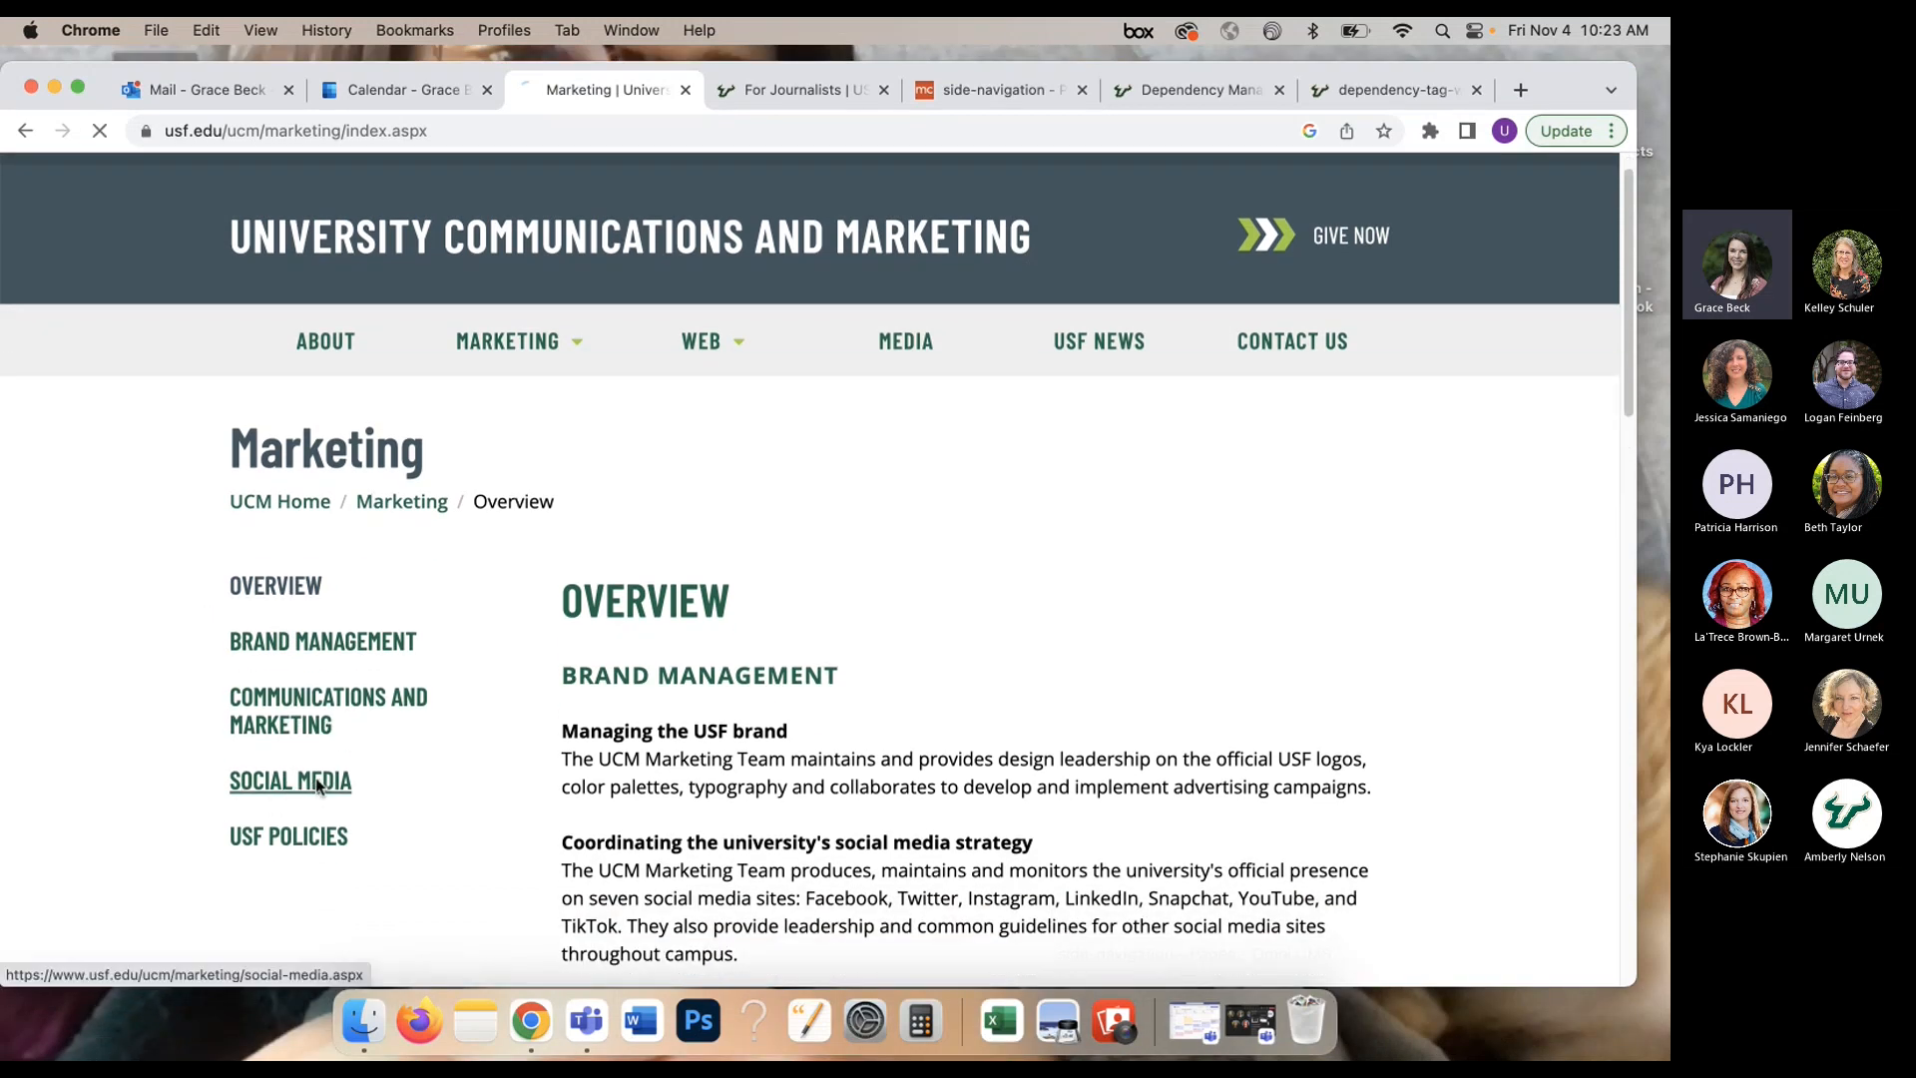
scroll(249, 758, down, 3)
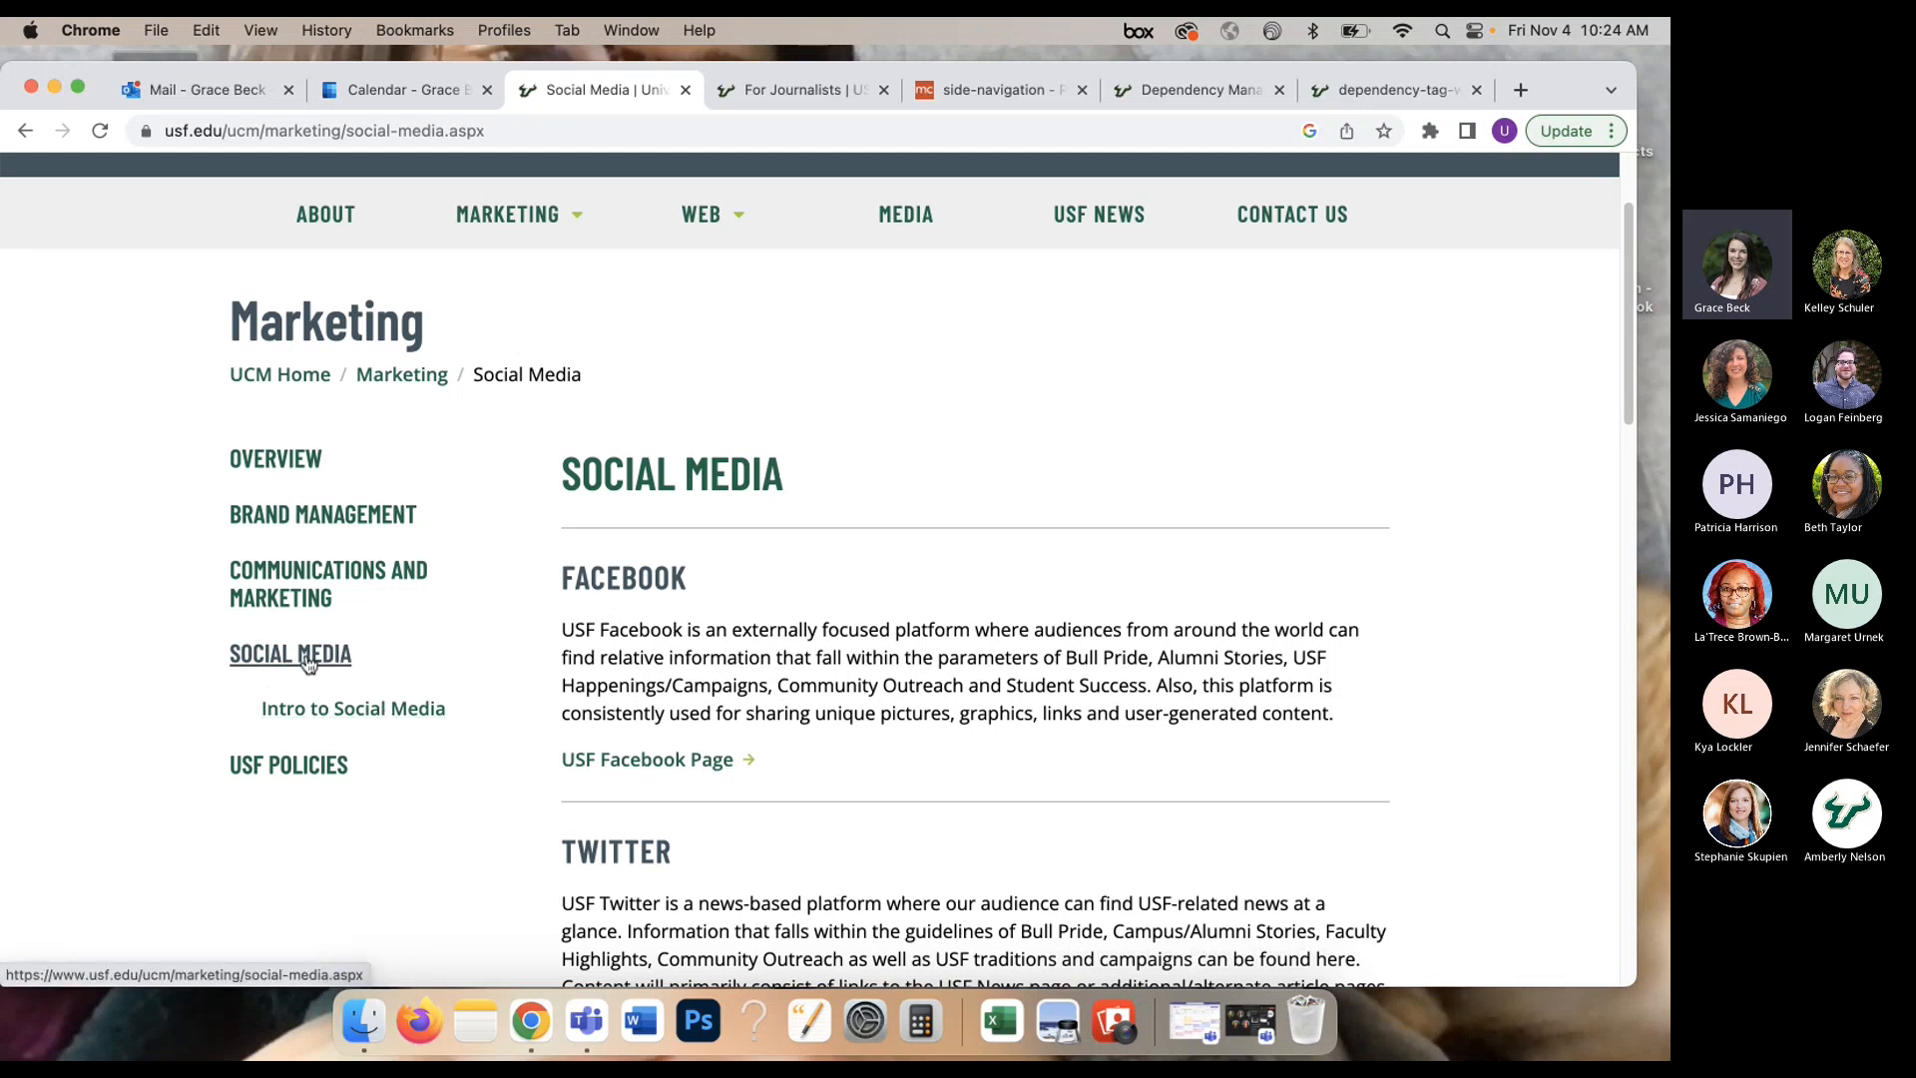
click(276, 460)
scroll(193, 559, down, 3)
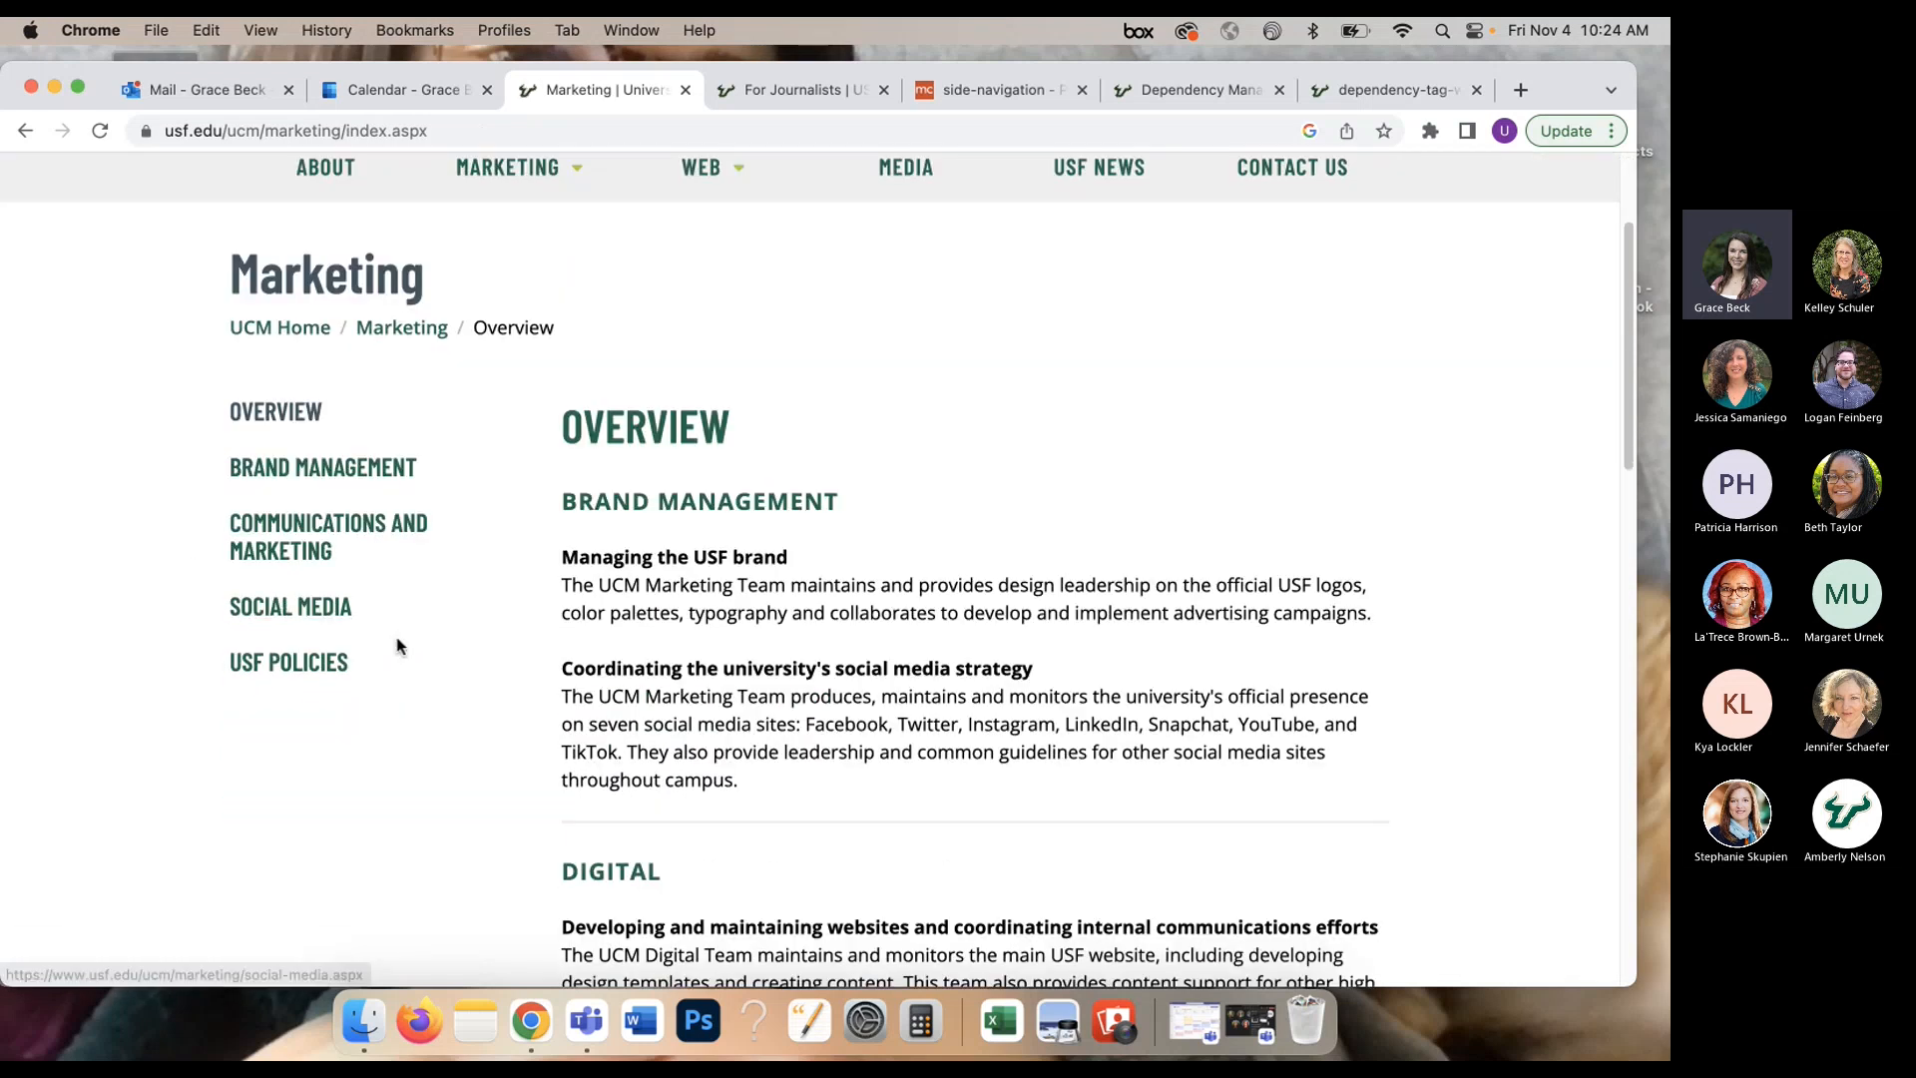
click(323, 619)
scroll(350, 667, down, 1)
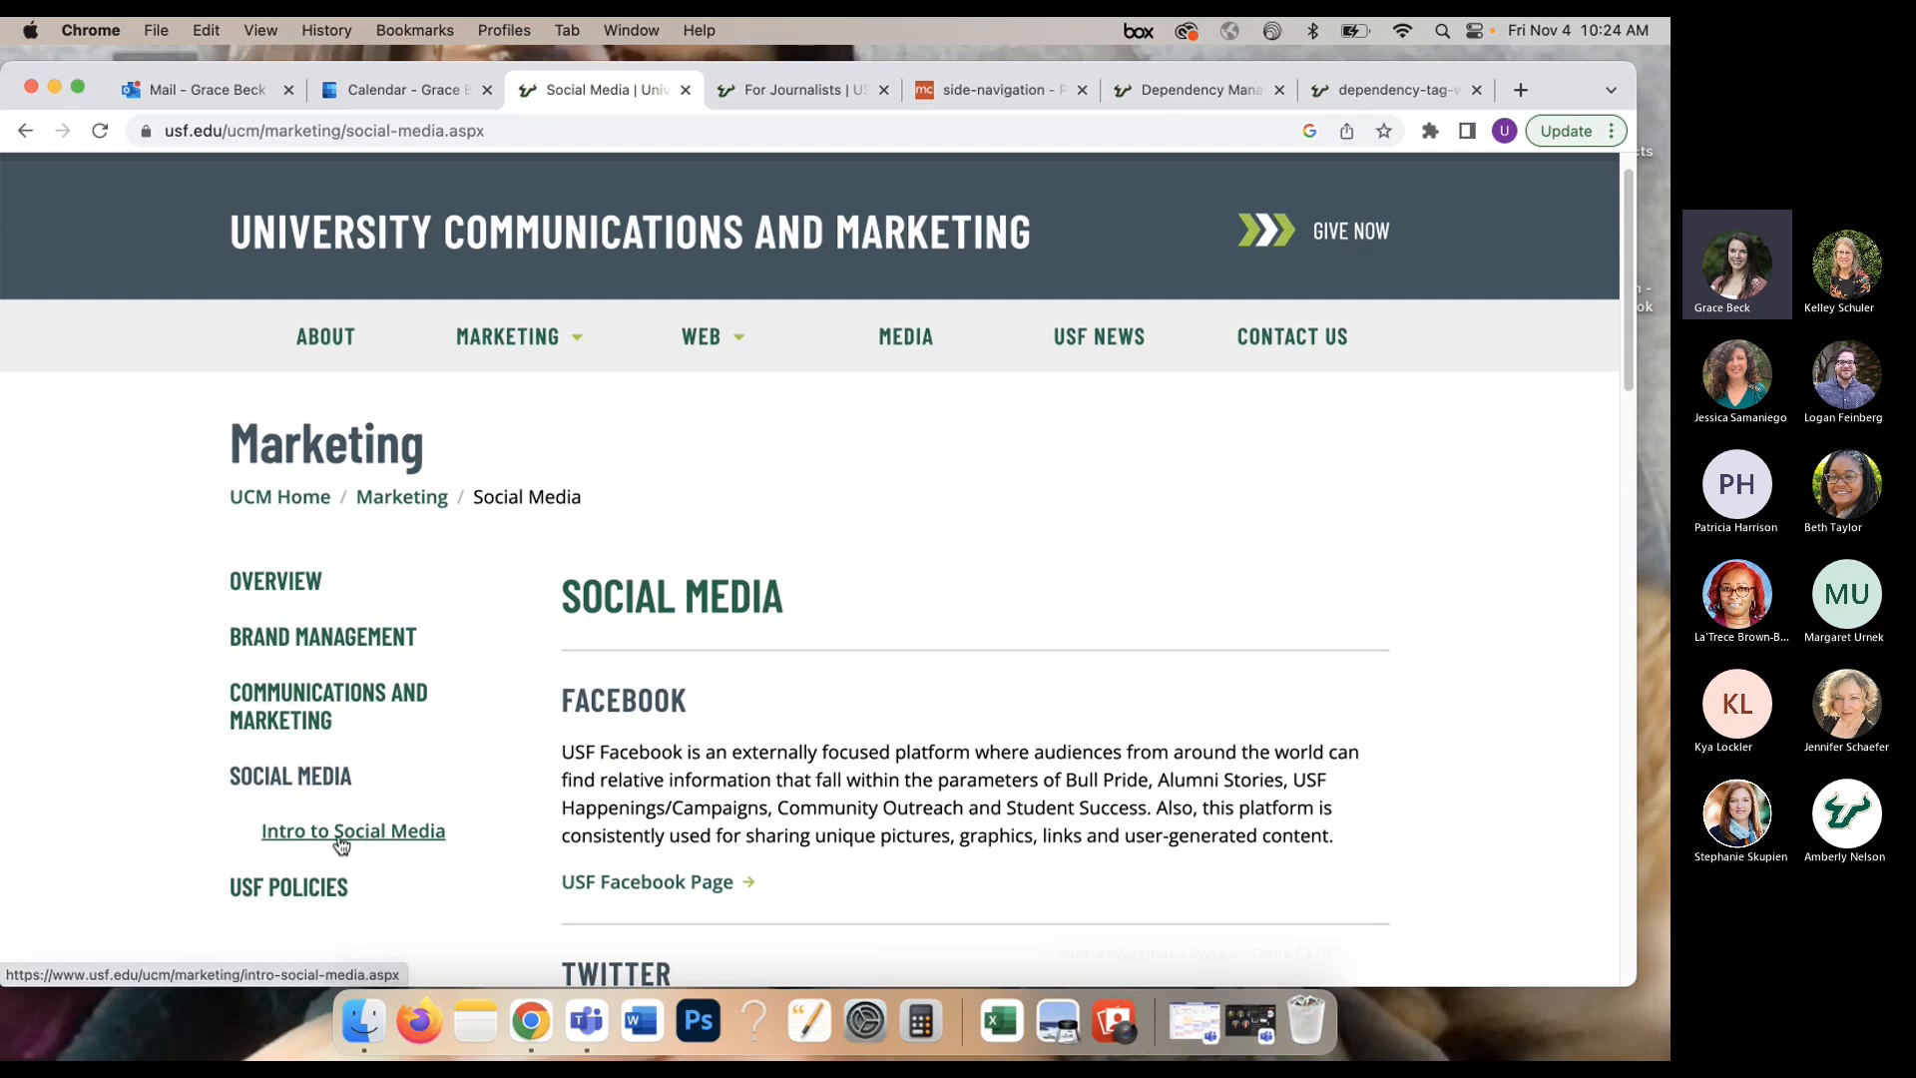
click(271, 583)
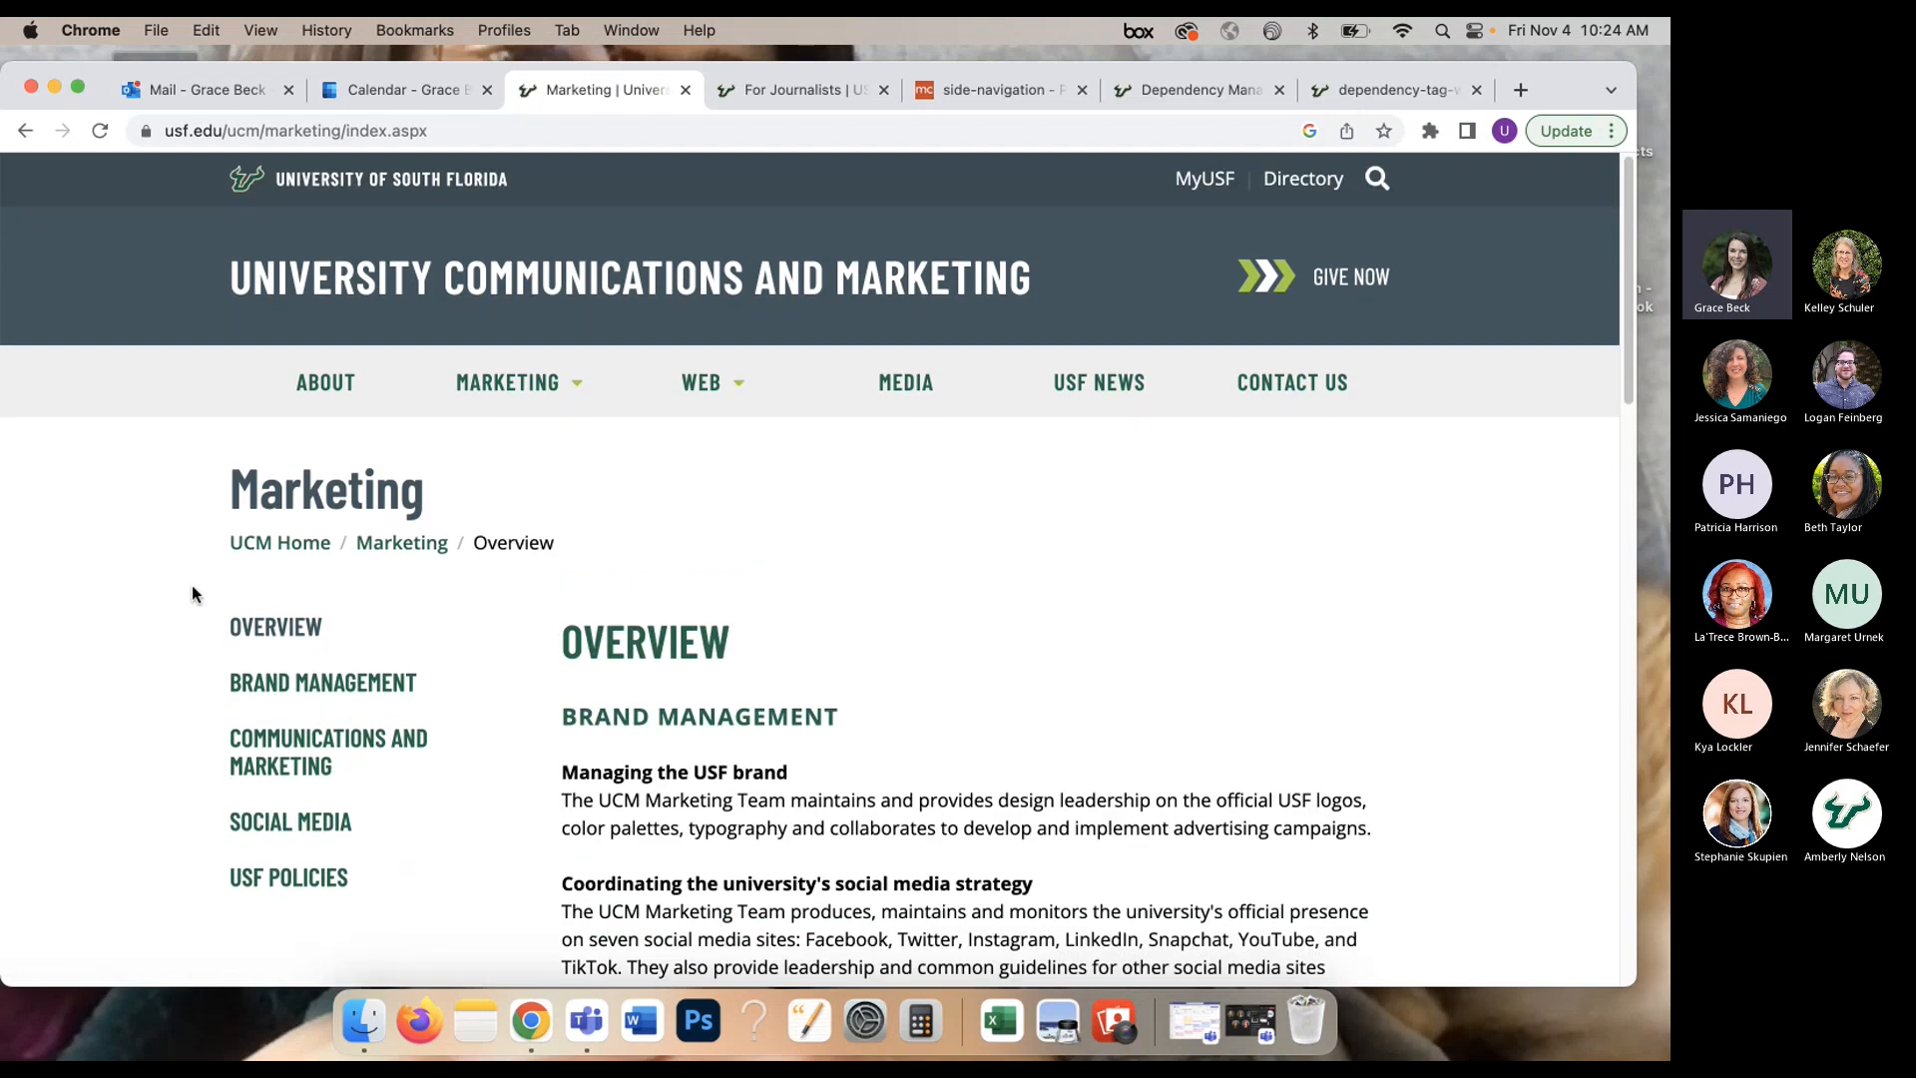
Step: Open the Brand Management page from the side navigation and examine its heading and the nested Brand Assets link
scroll(249, 579, down, 3)
click(365, 537)
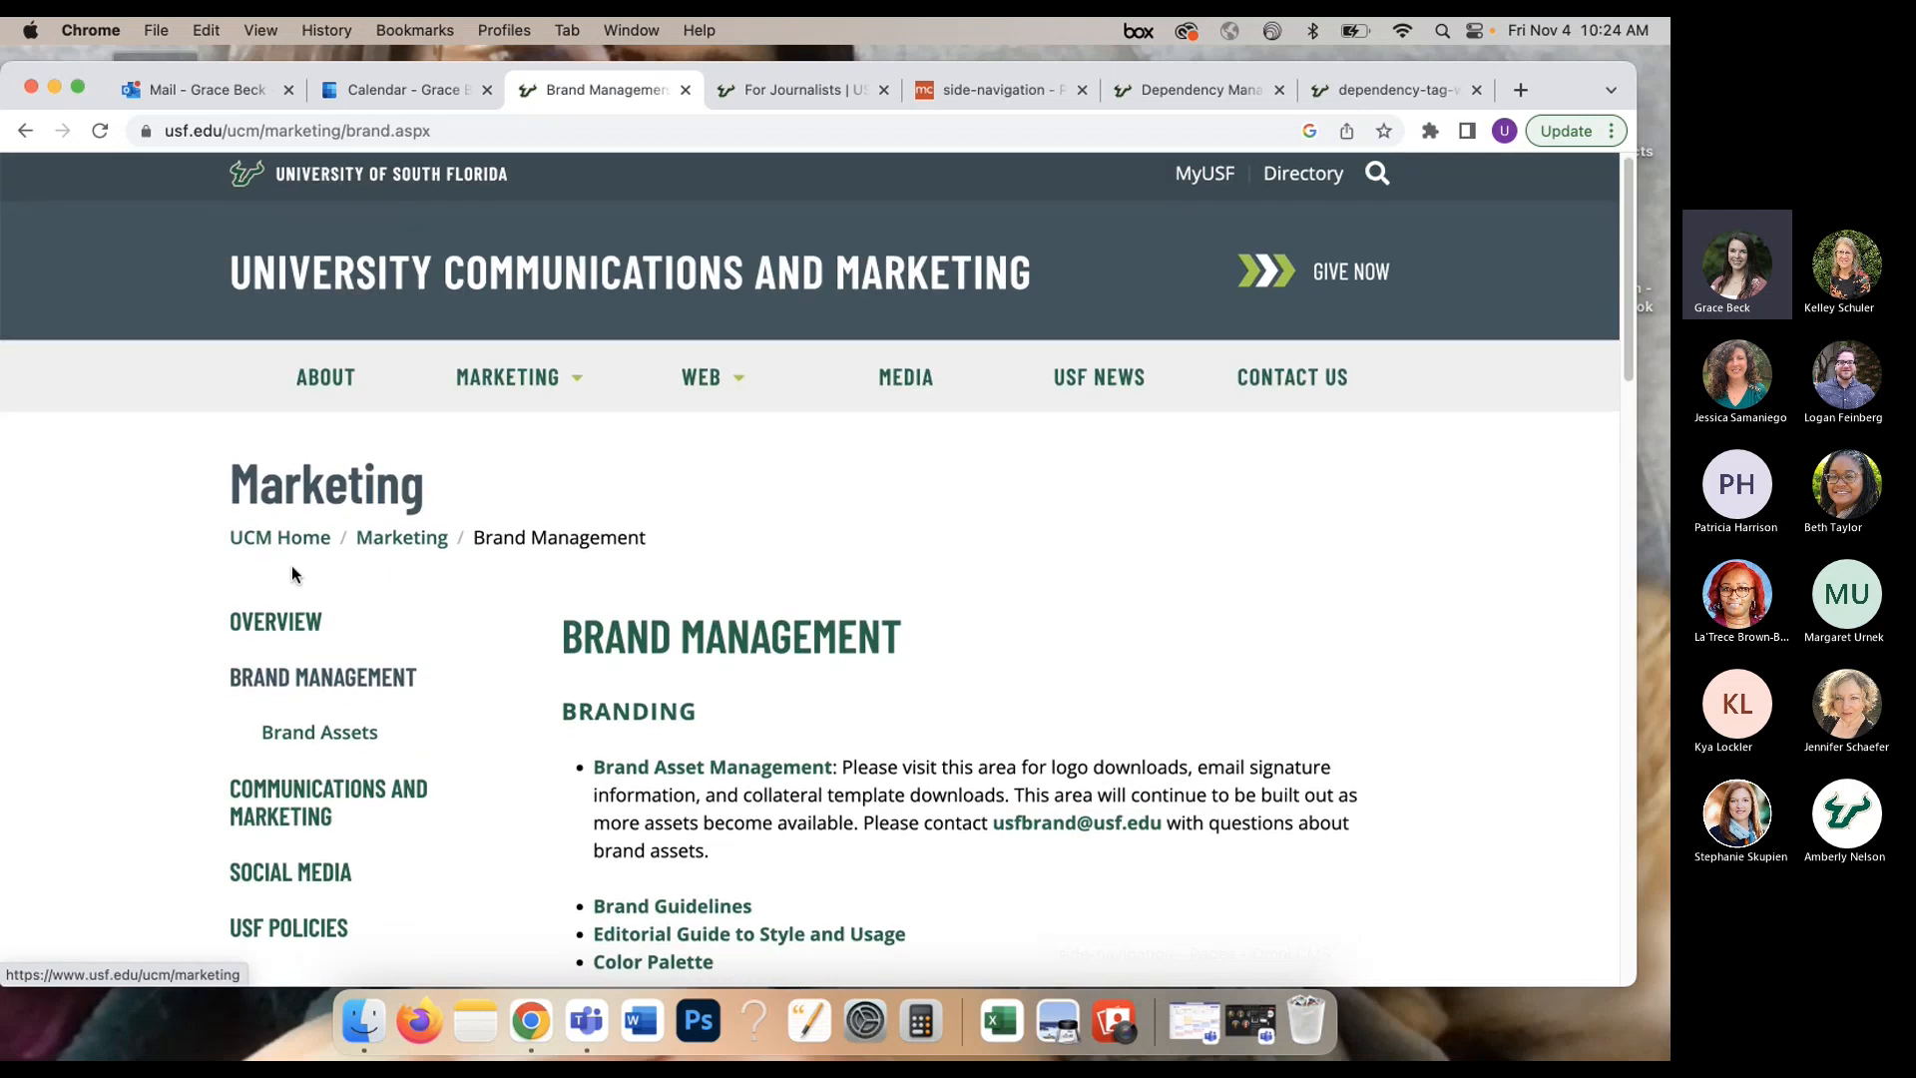
scroll(293, 569, down, 3)
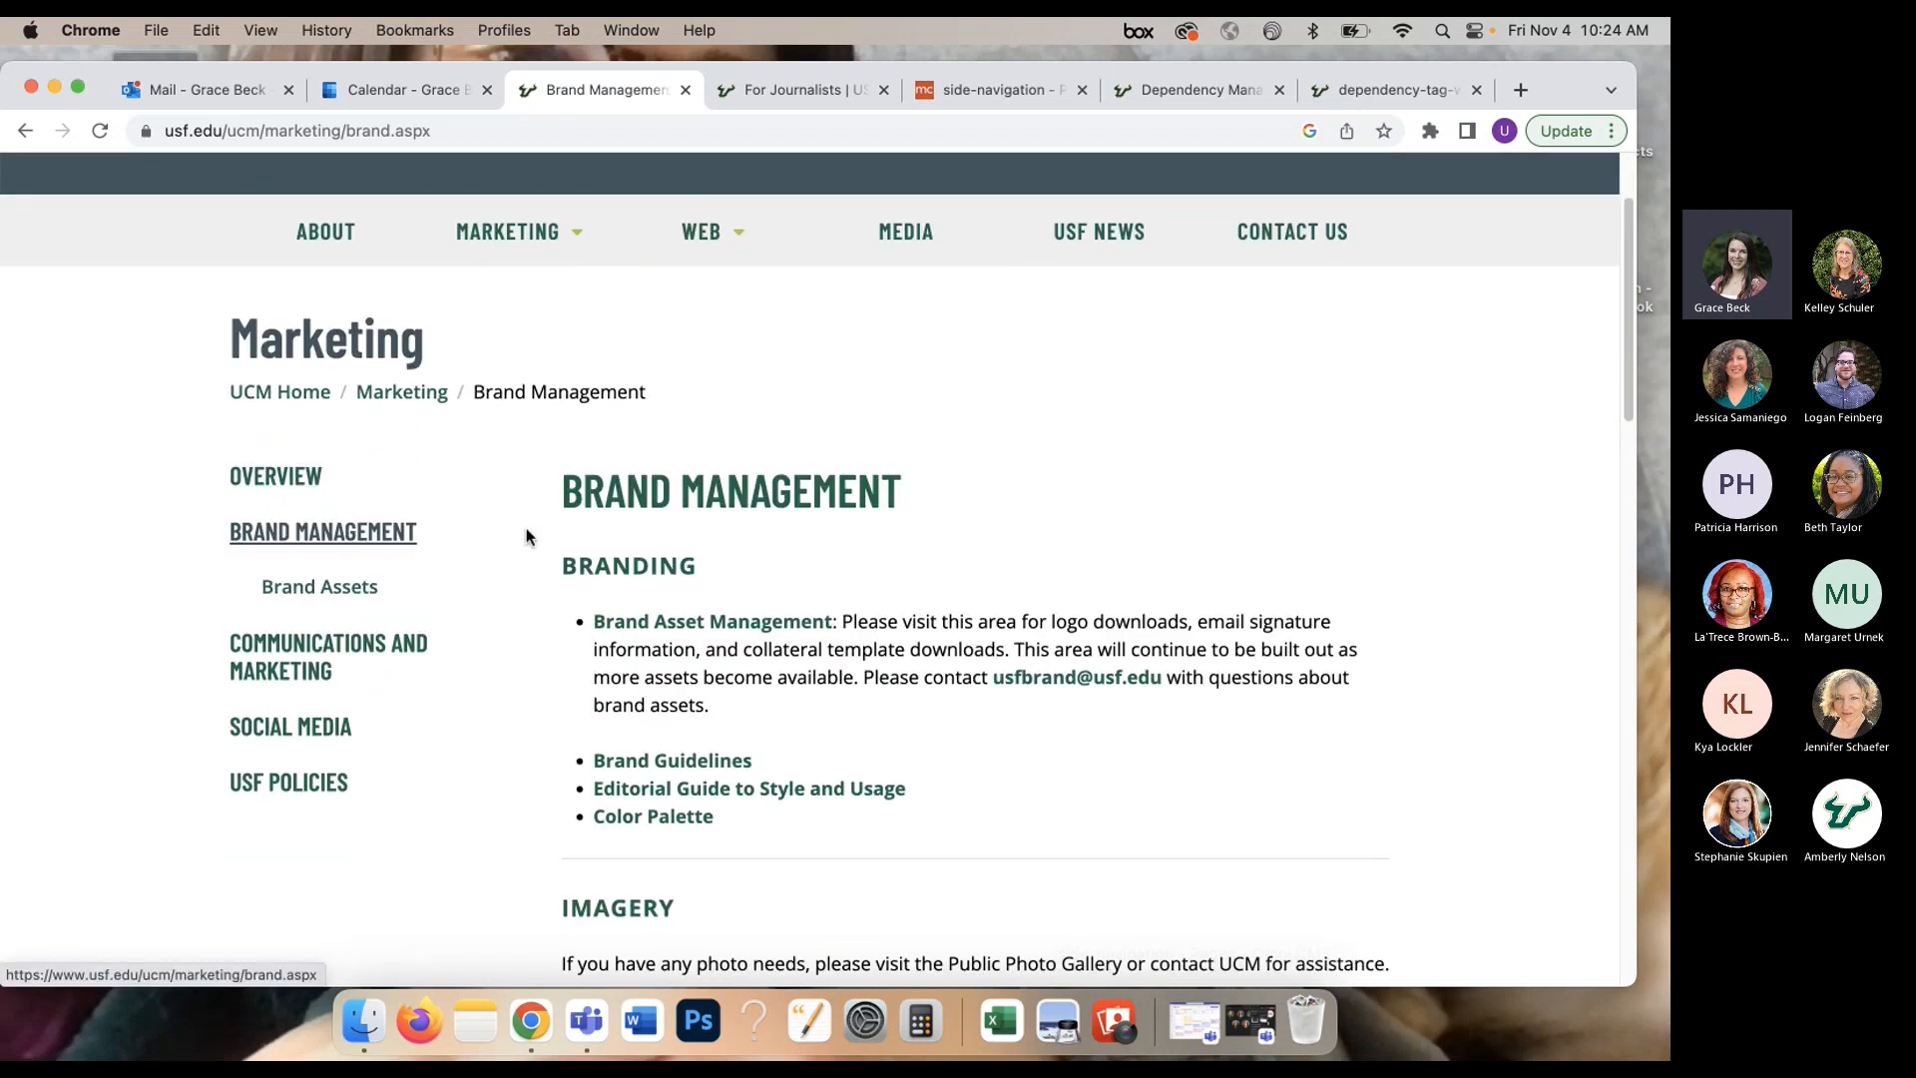
drag(923, 507, 571, 491)
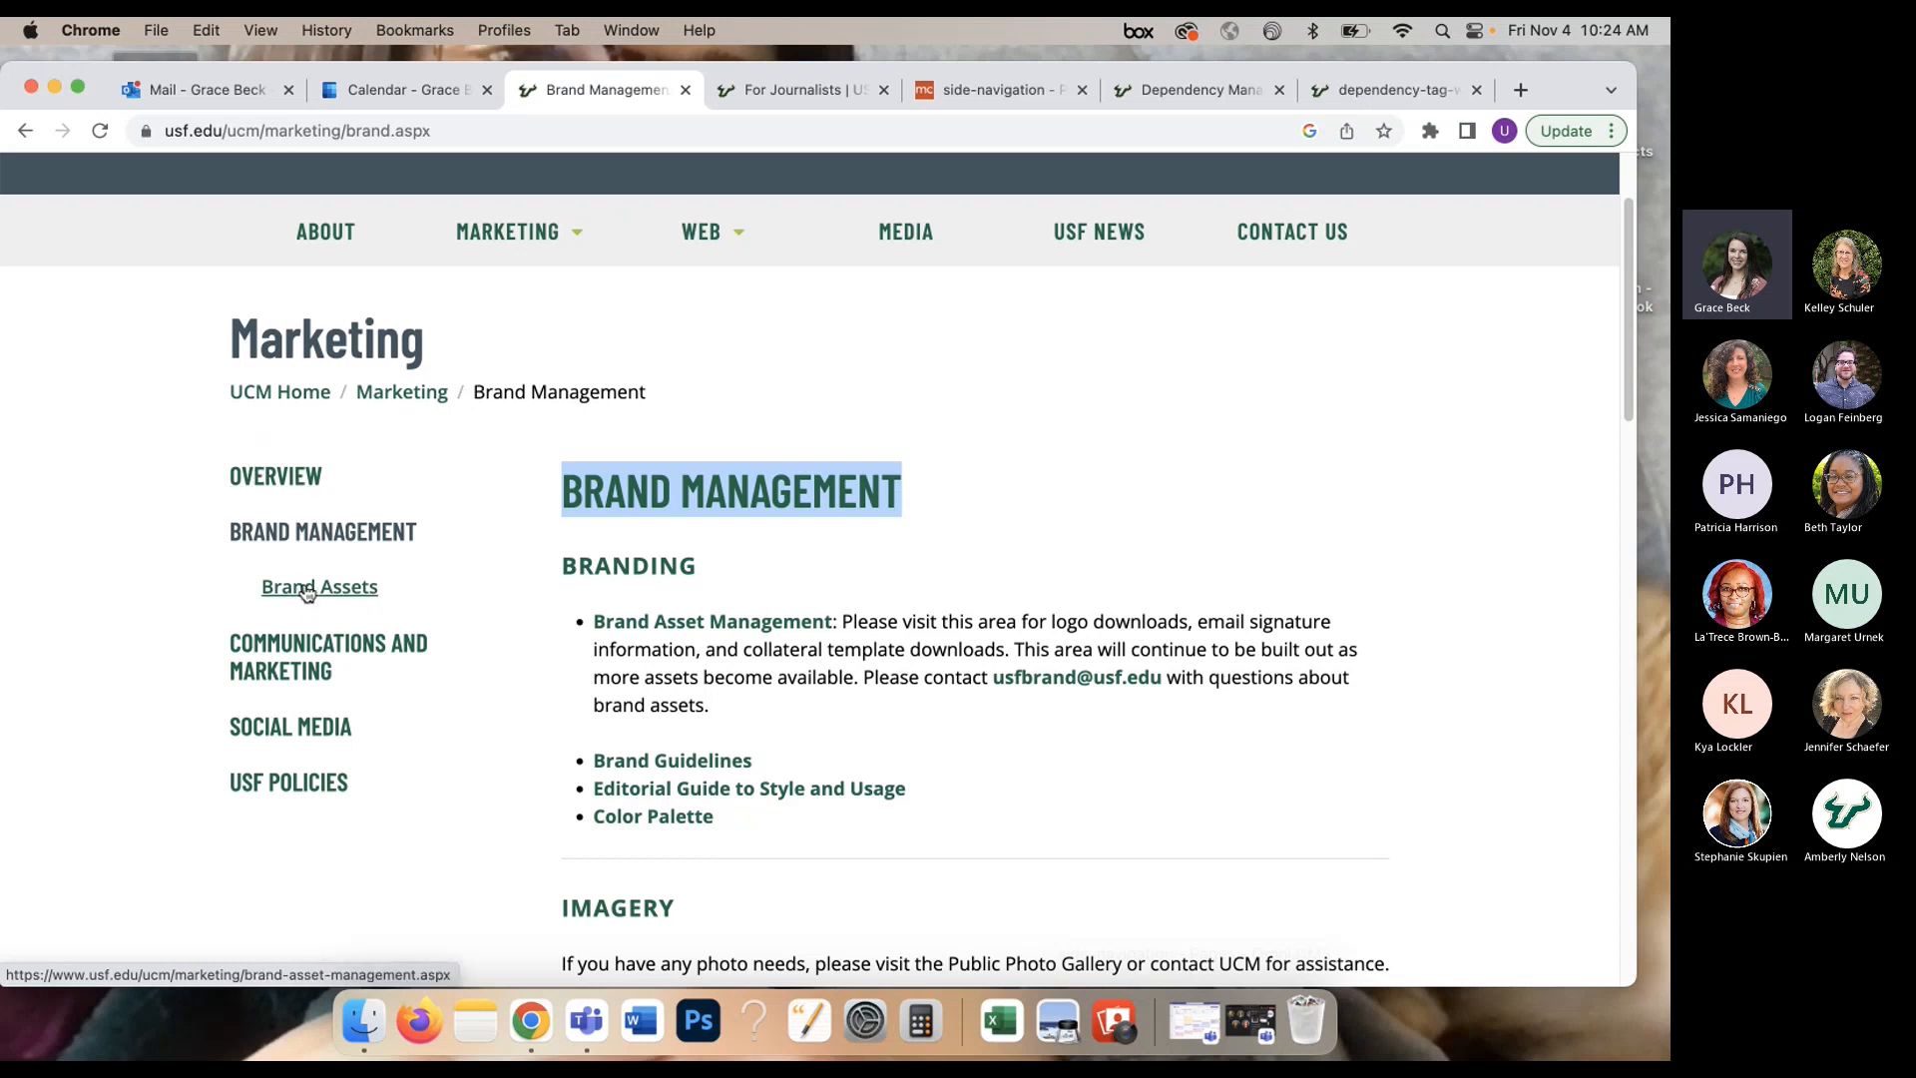
click(663, 595)
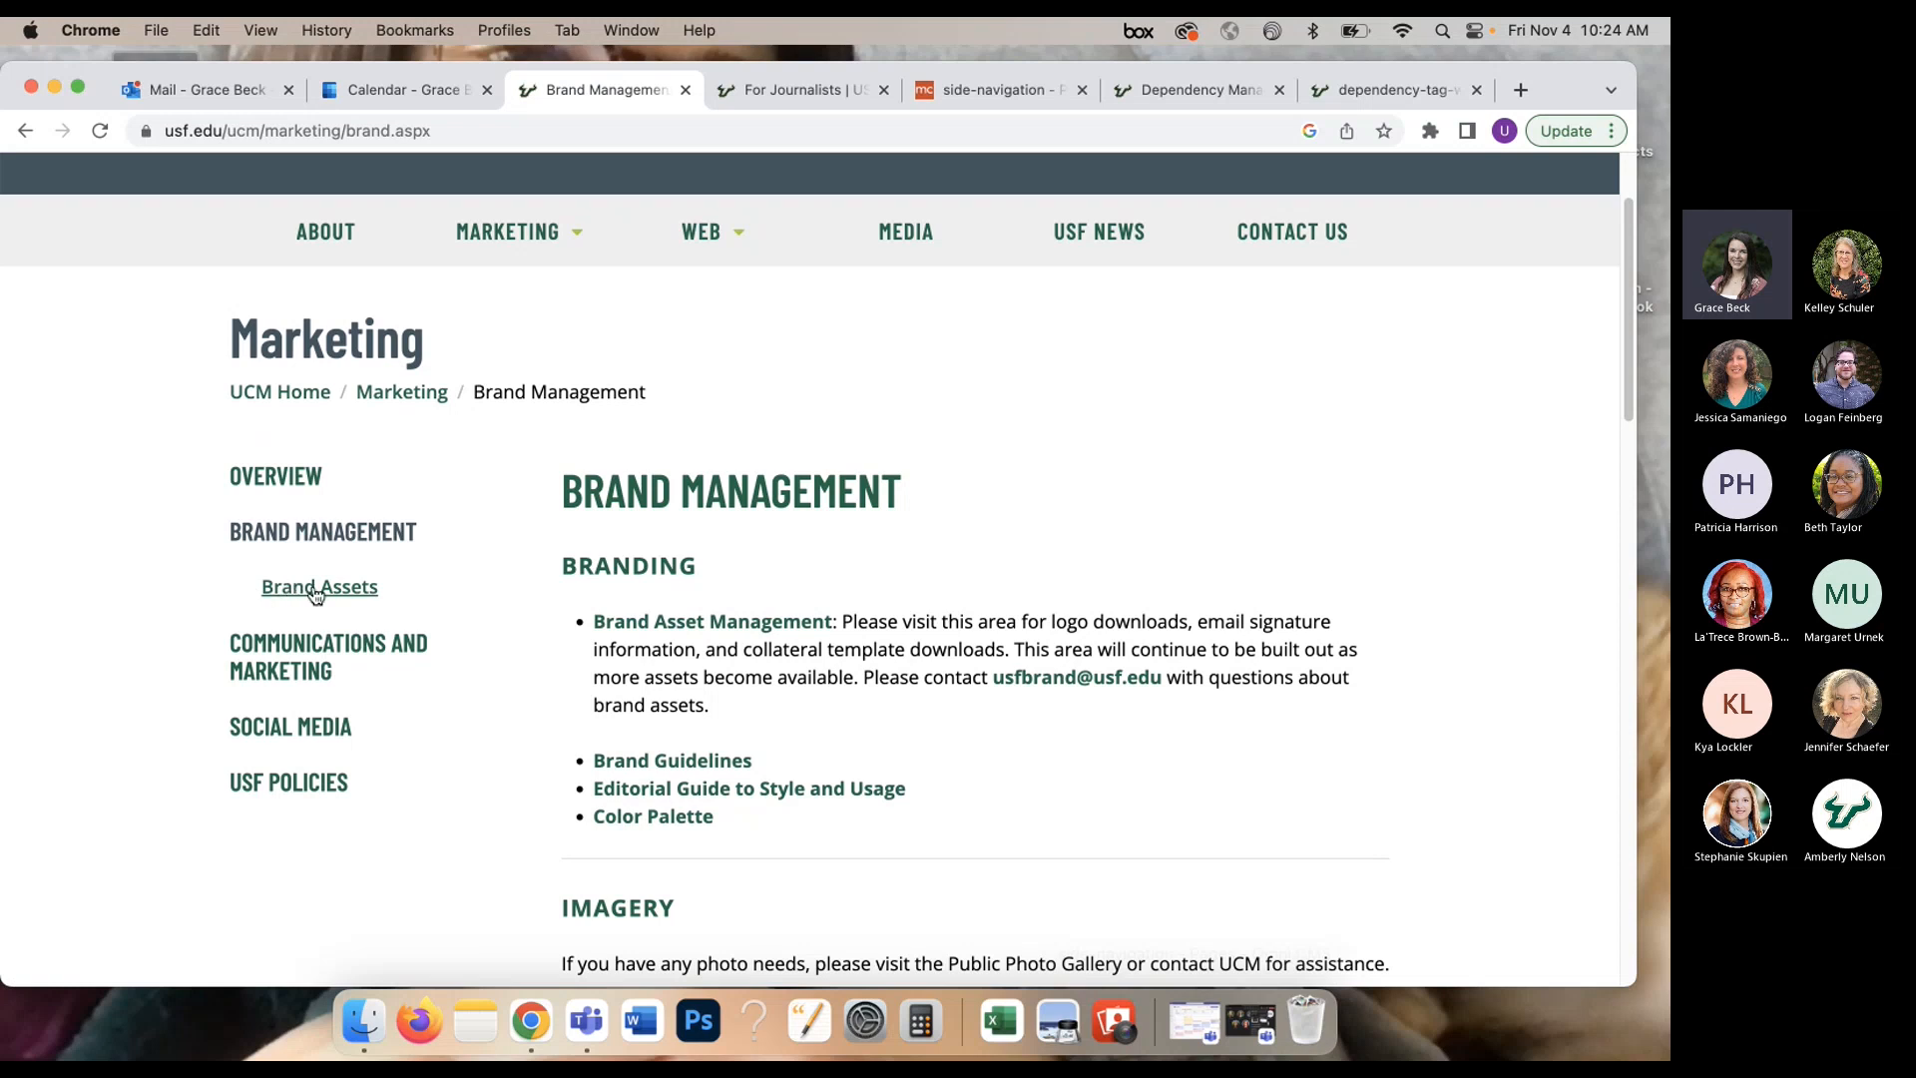
Step: Open the Communications and Marketing page, and the Social Media page after it, to compare their nested side navigation links
click(283, 650)
scroll(284, 659, down, 1)
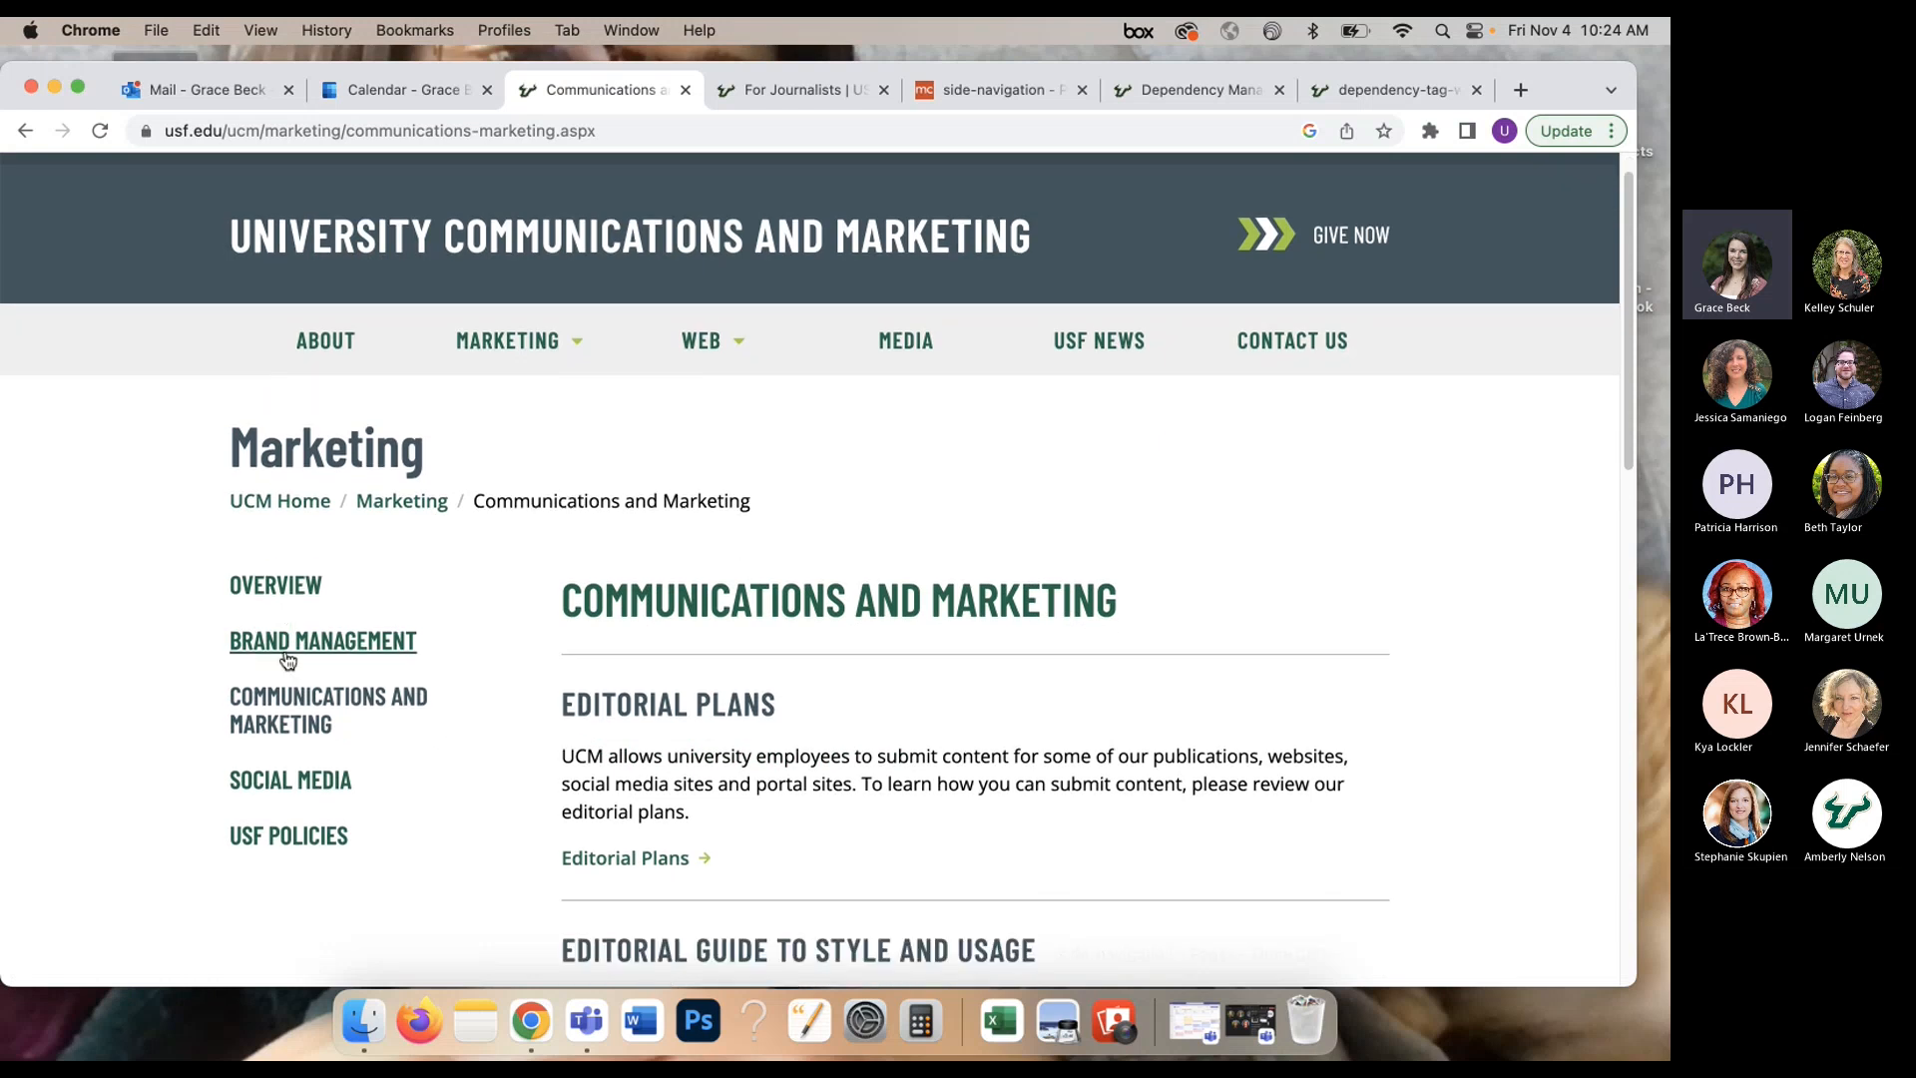
scroll(360, 694, down, 3)
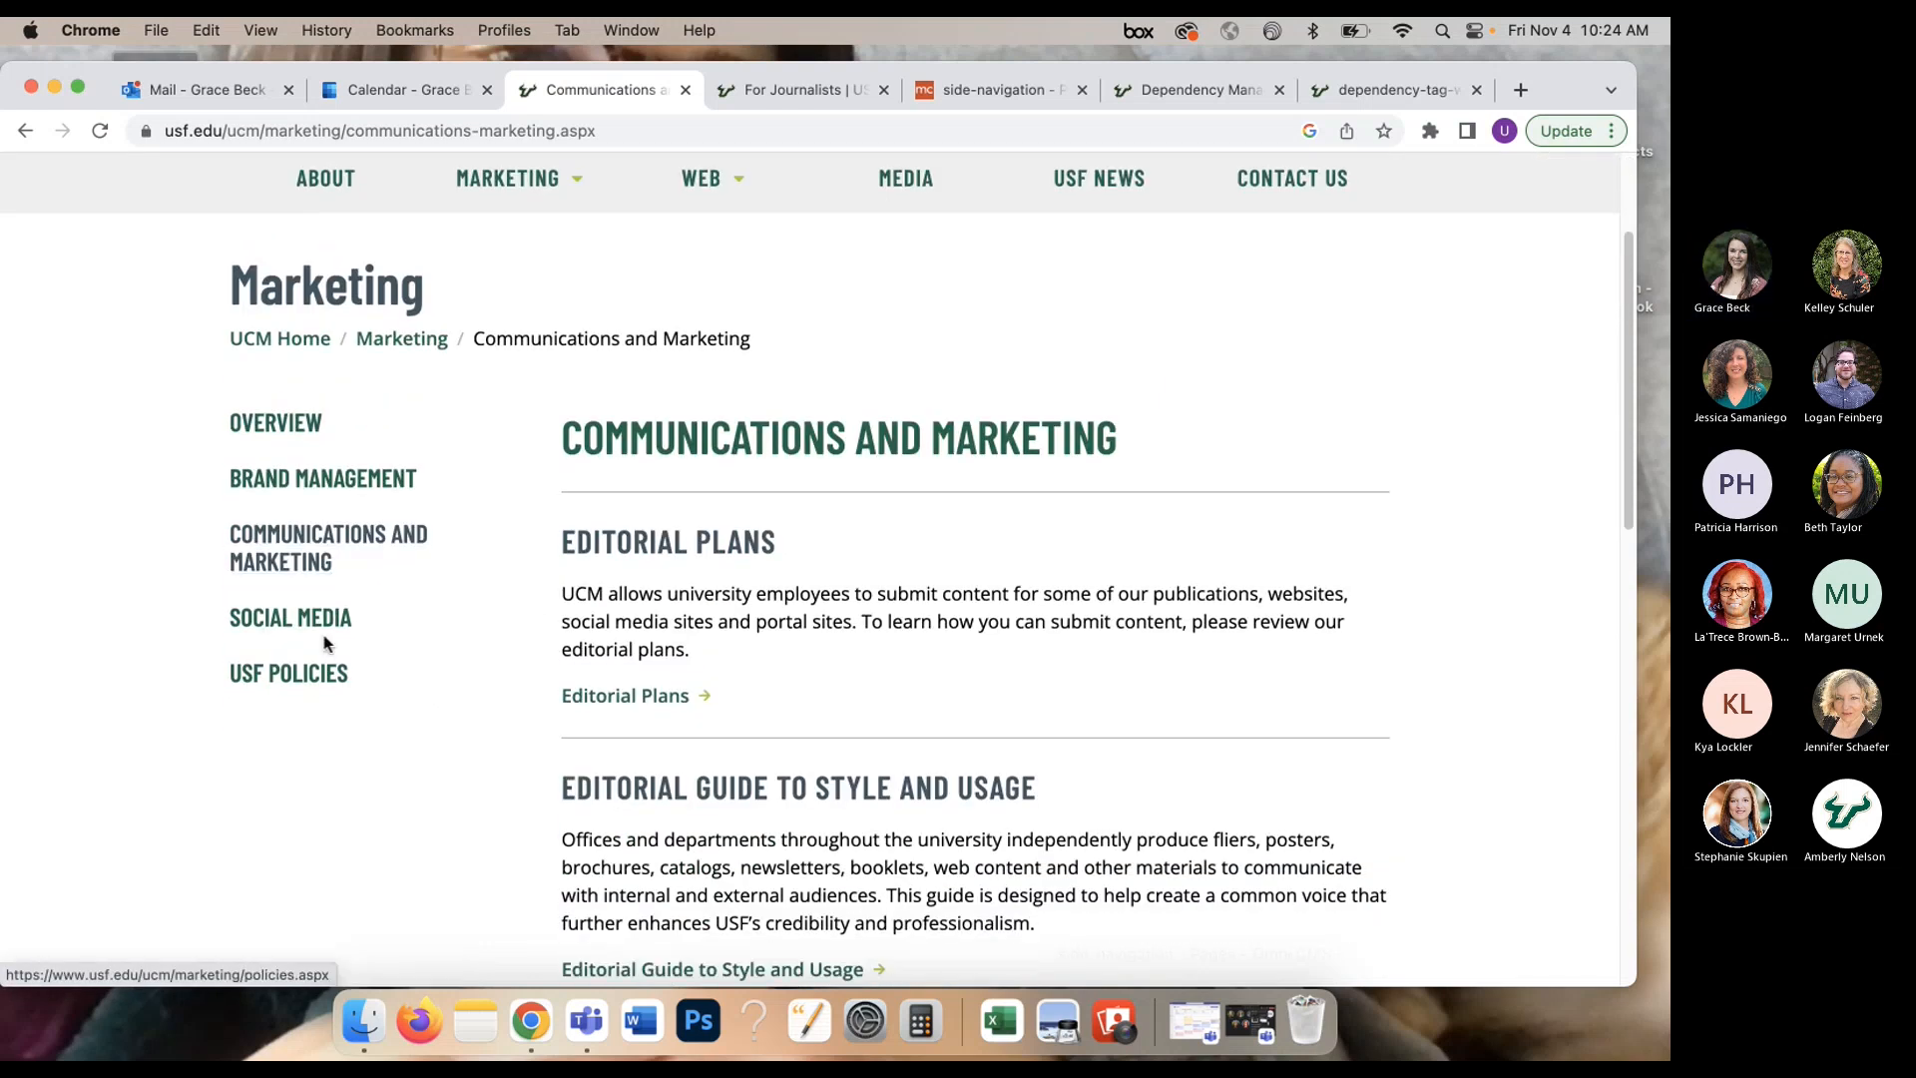
click(322, 631)
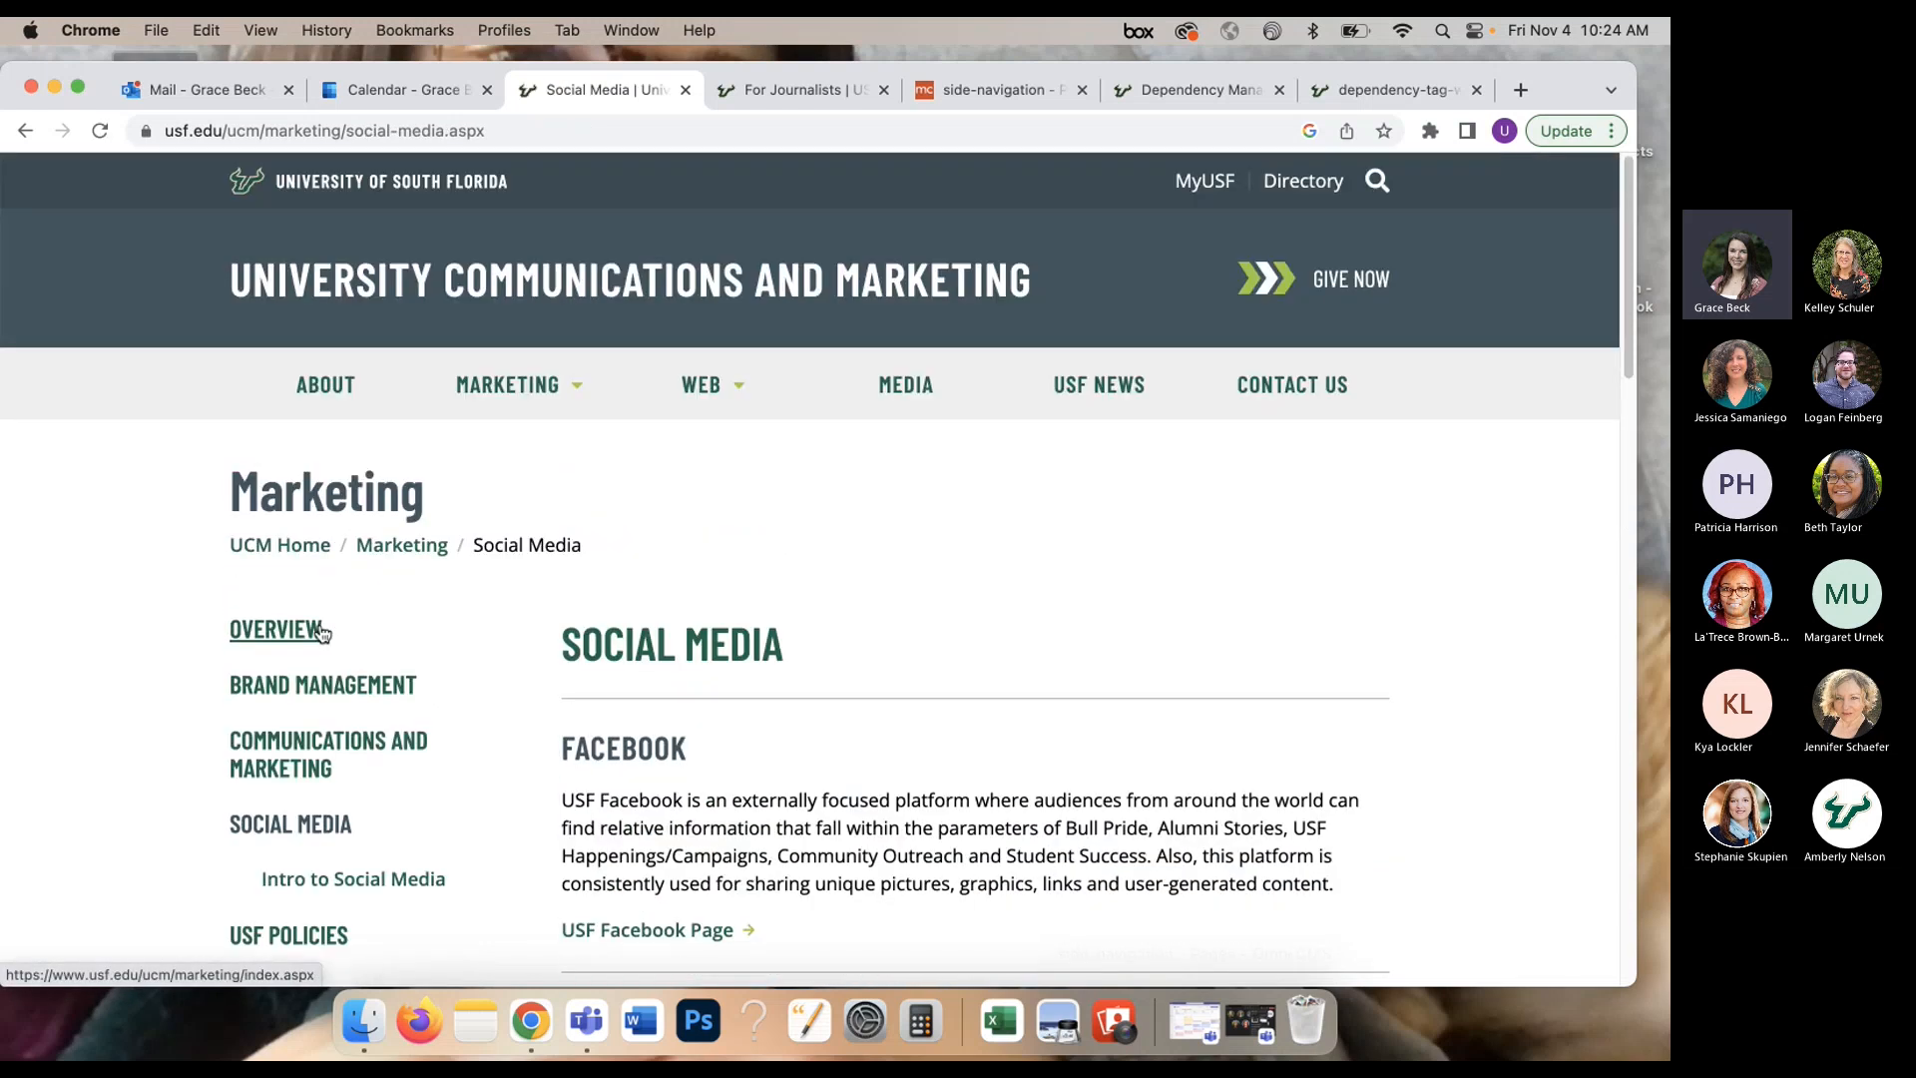
scroll(325, 629, down, 5)
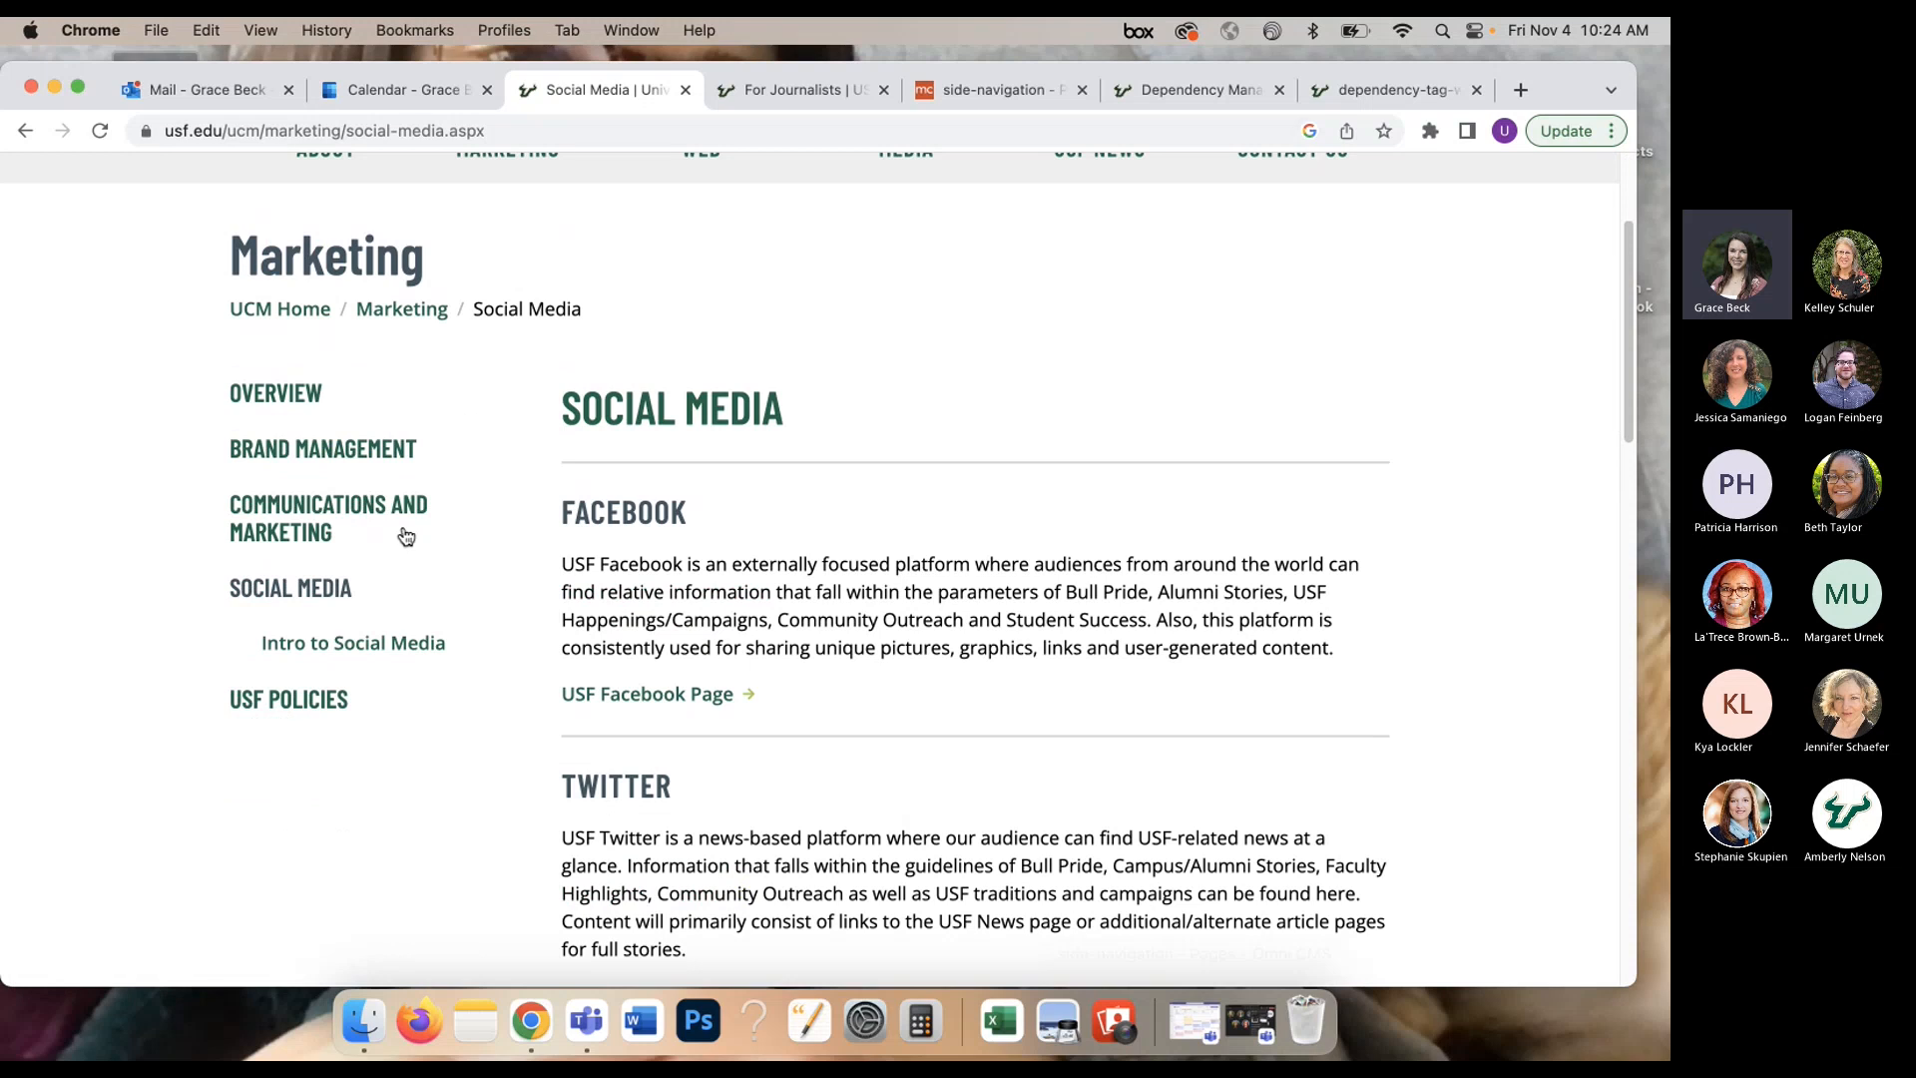
Step: Return to Omni CMS, check out _sidenav.html in the side-navigation folder and open it for editing
drag(1563, 81, 1564, 105)
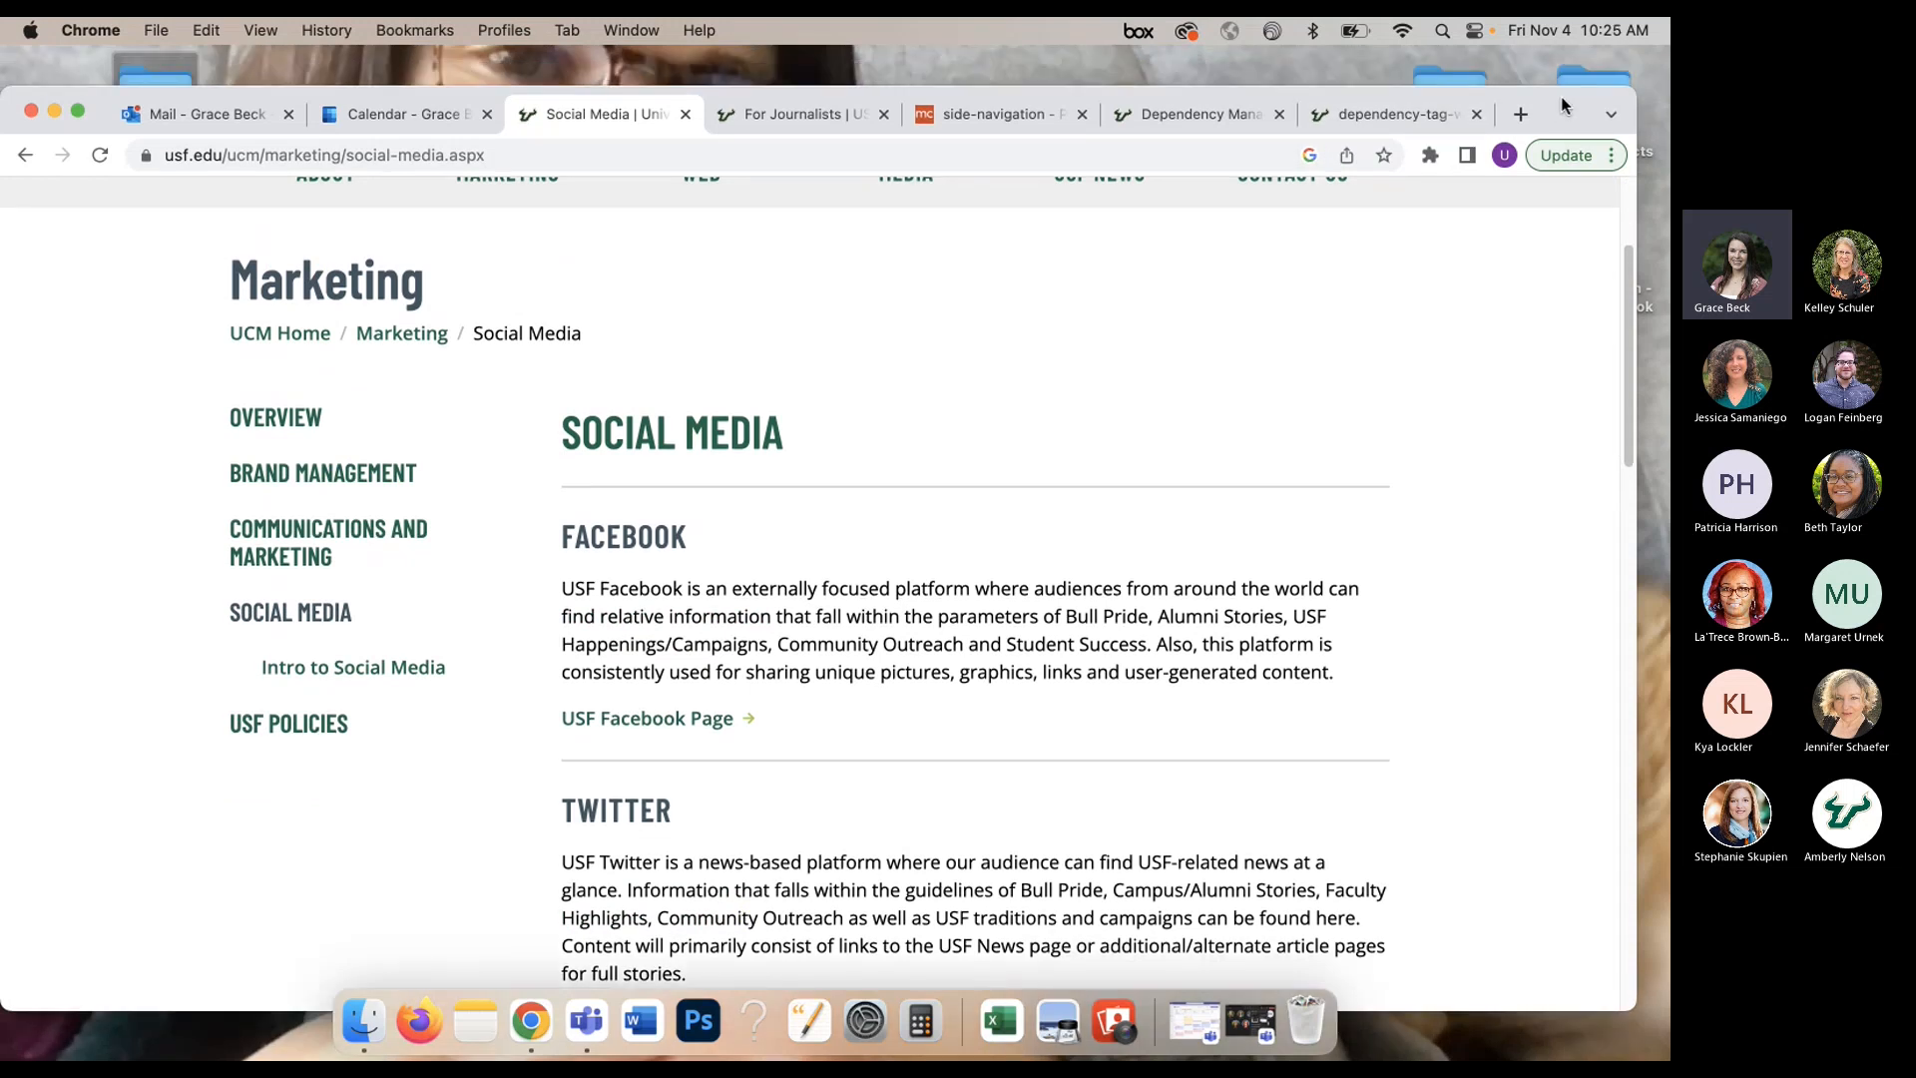
click(997, 116)
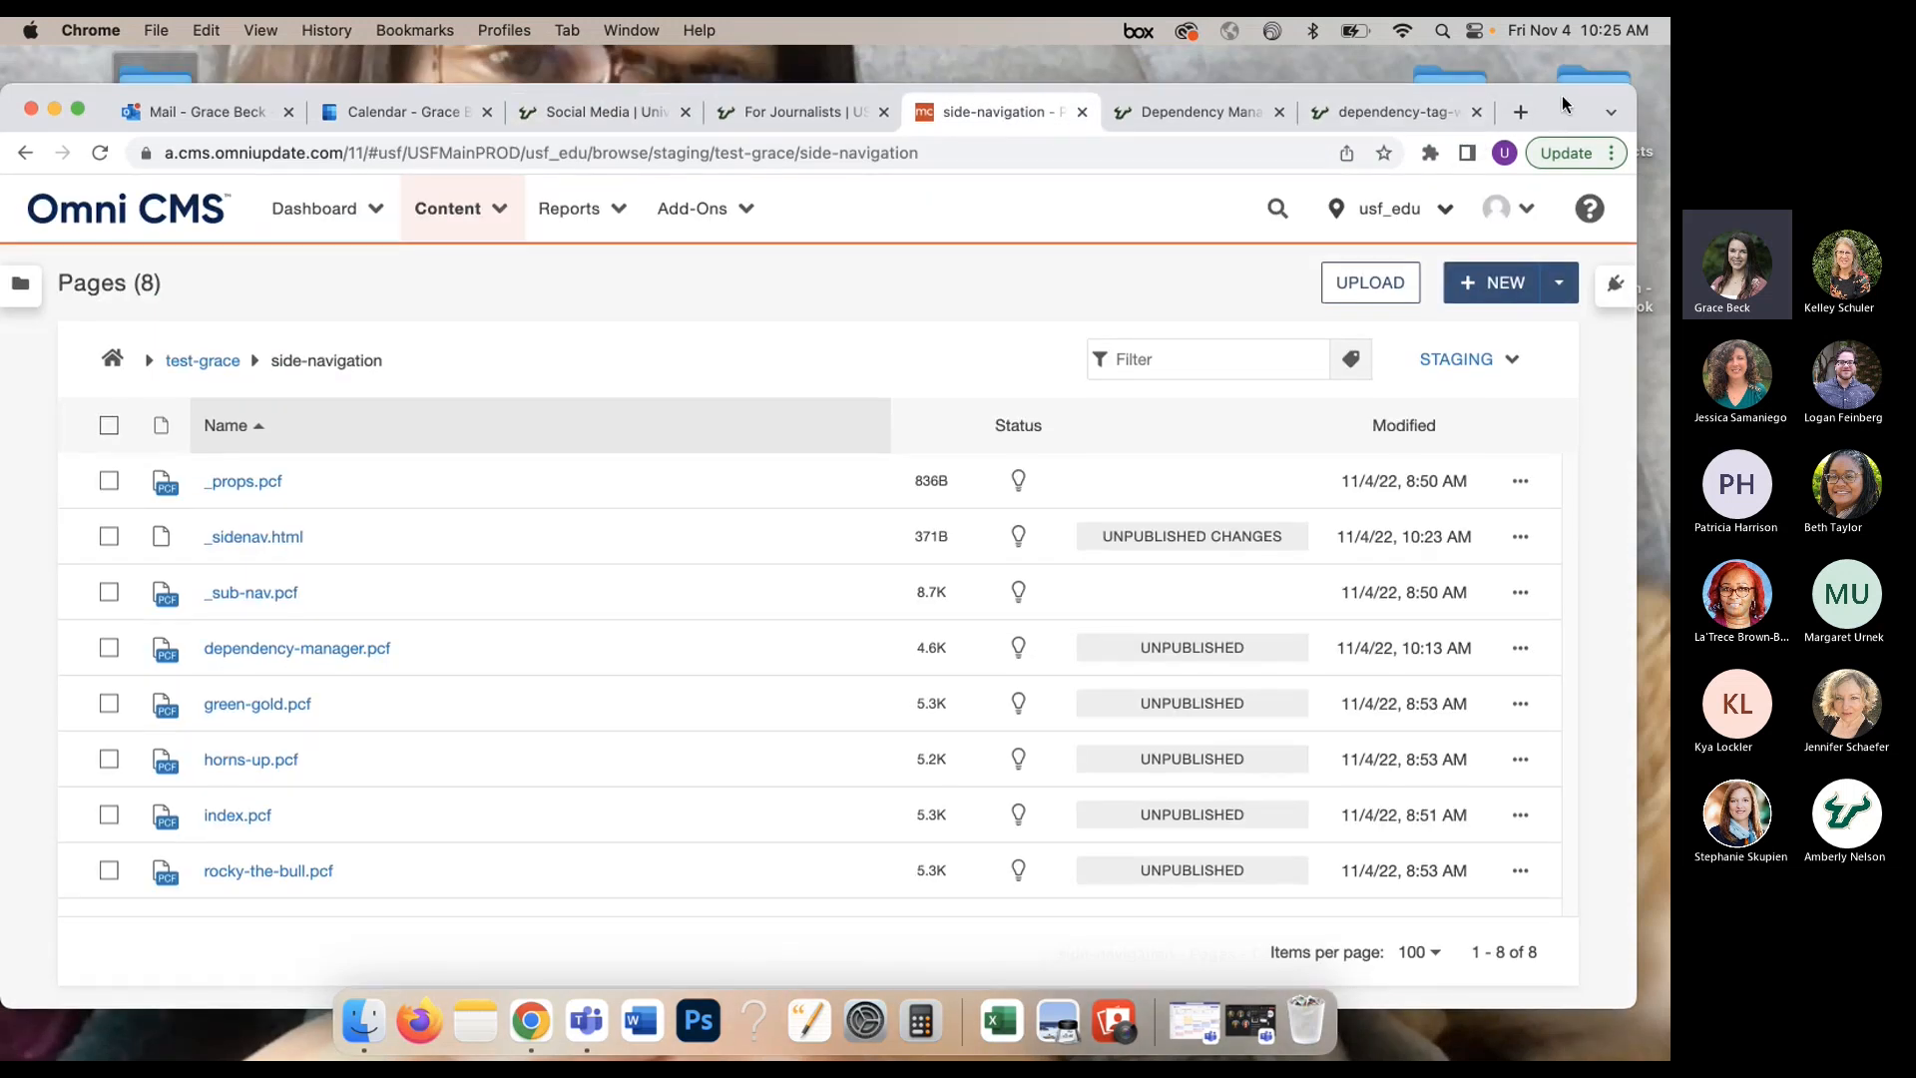
drag(1561, 96, 1559, 70)
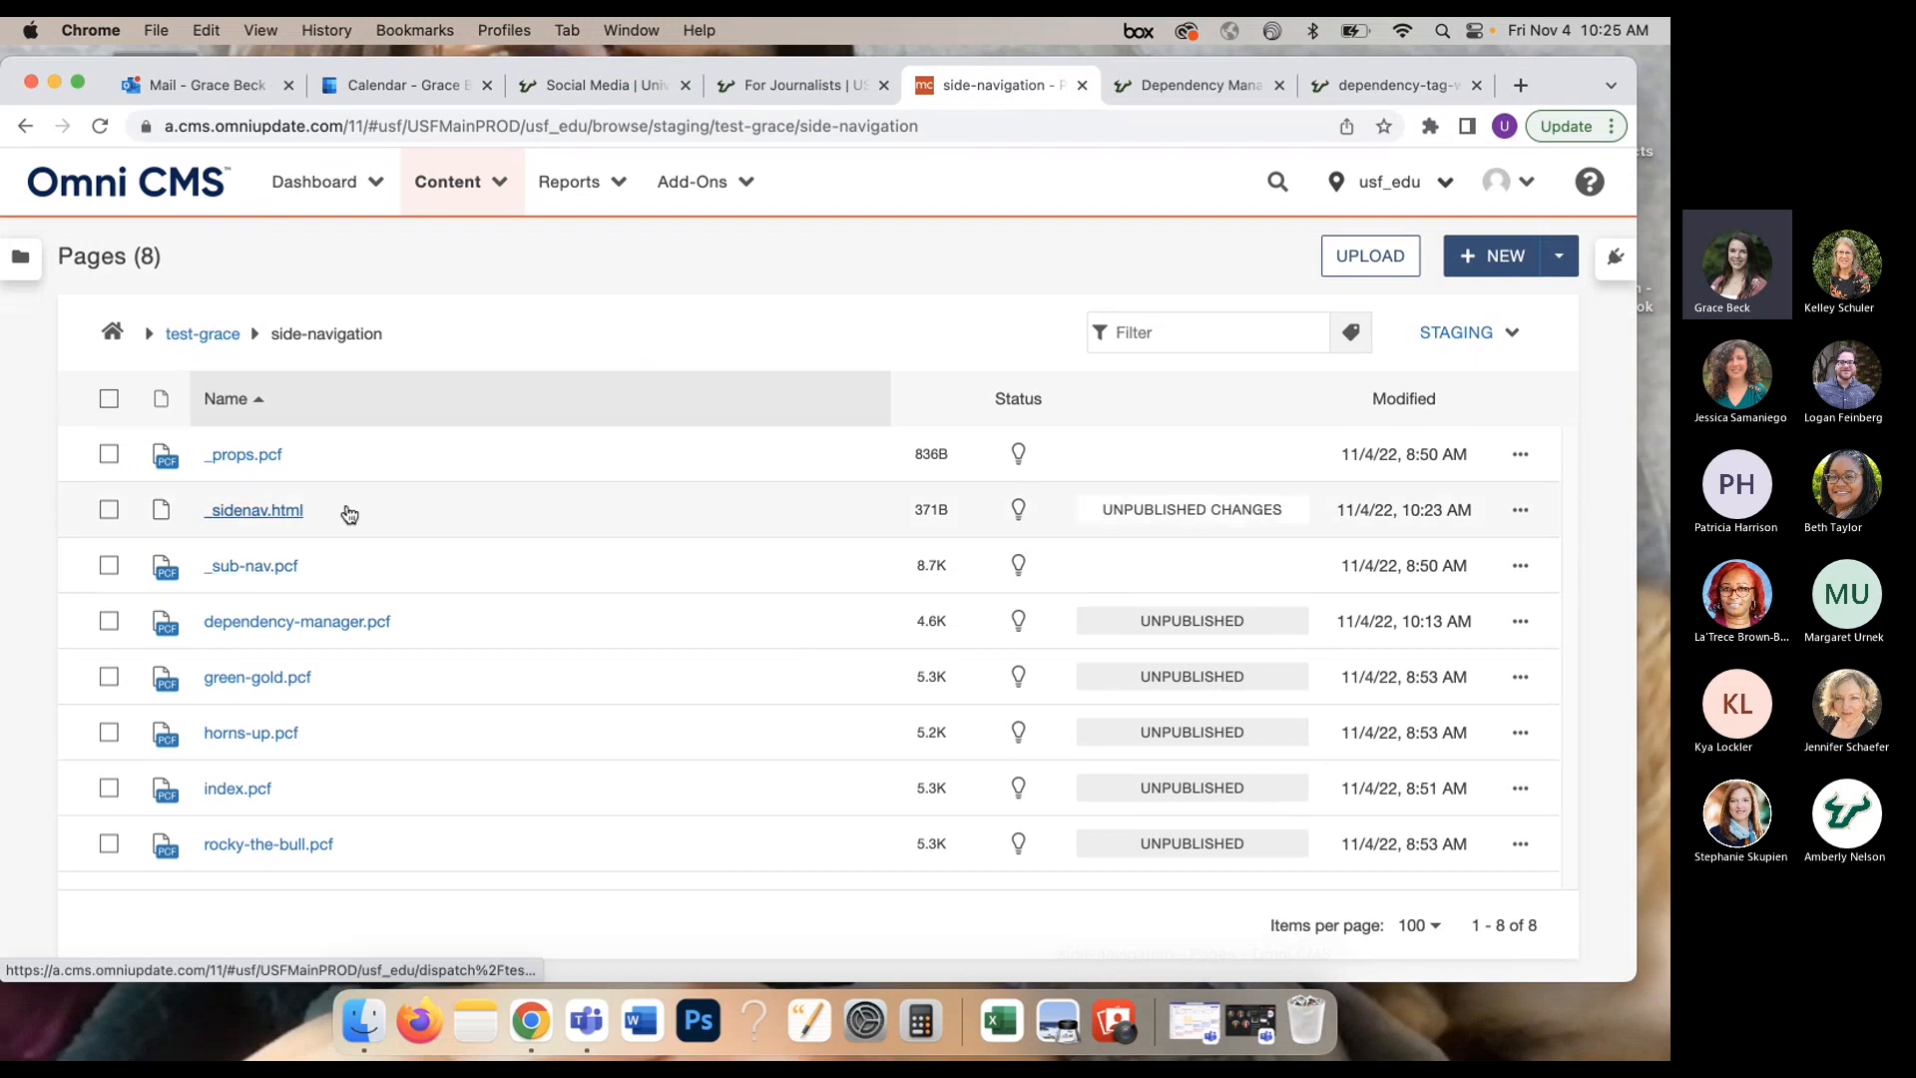
click(1018, 509)
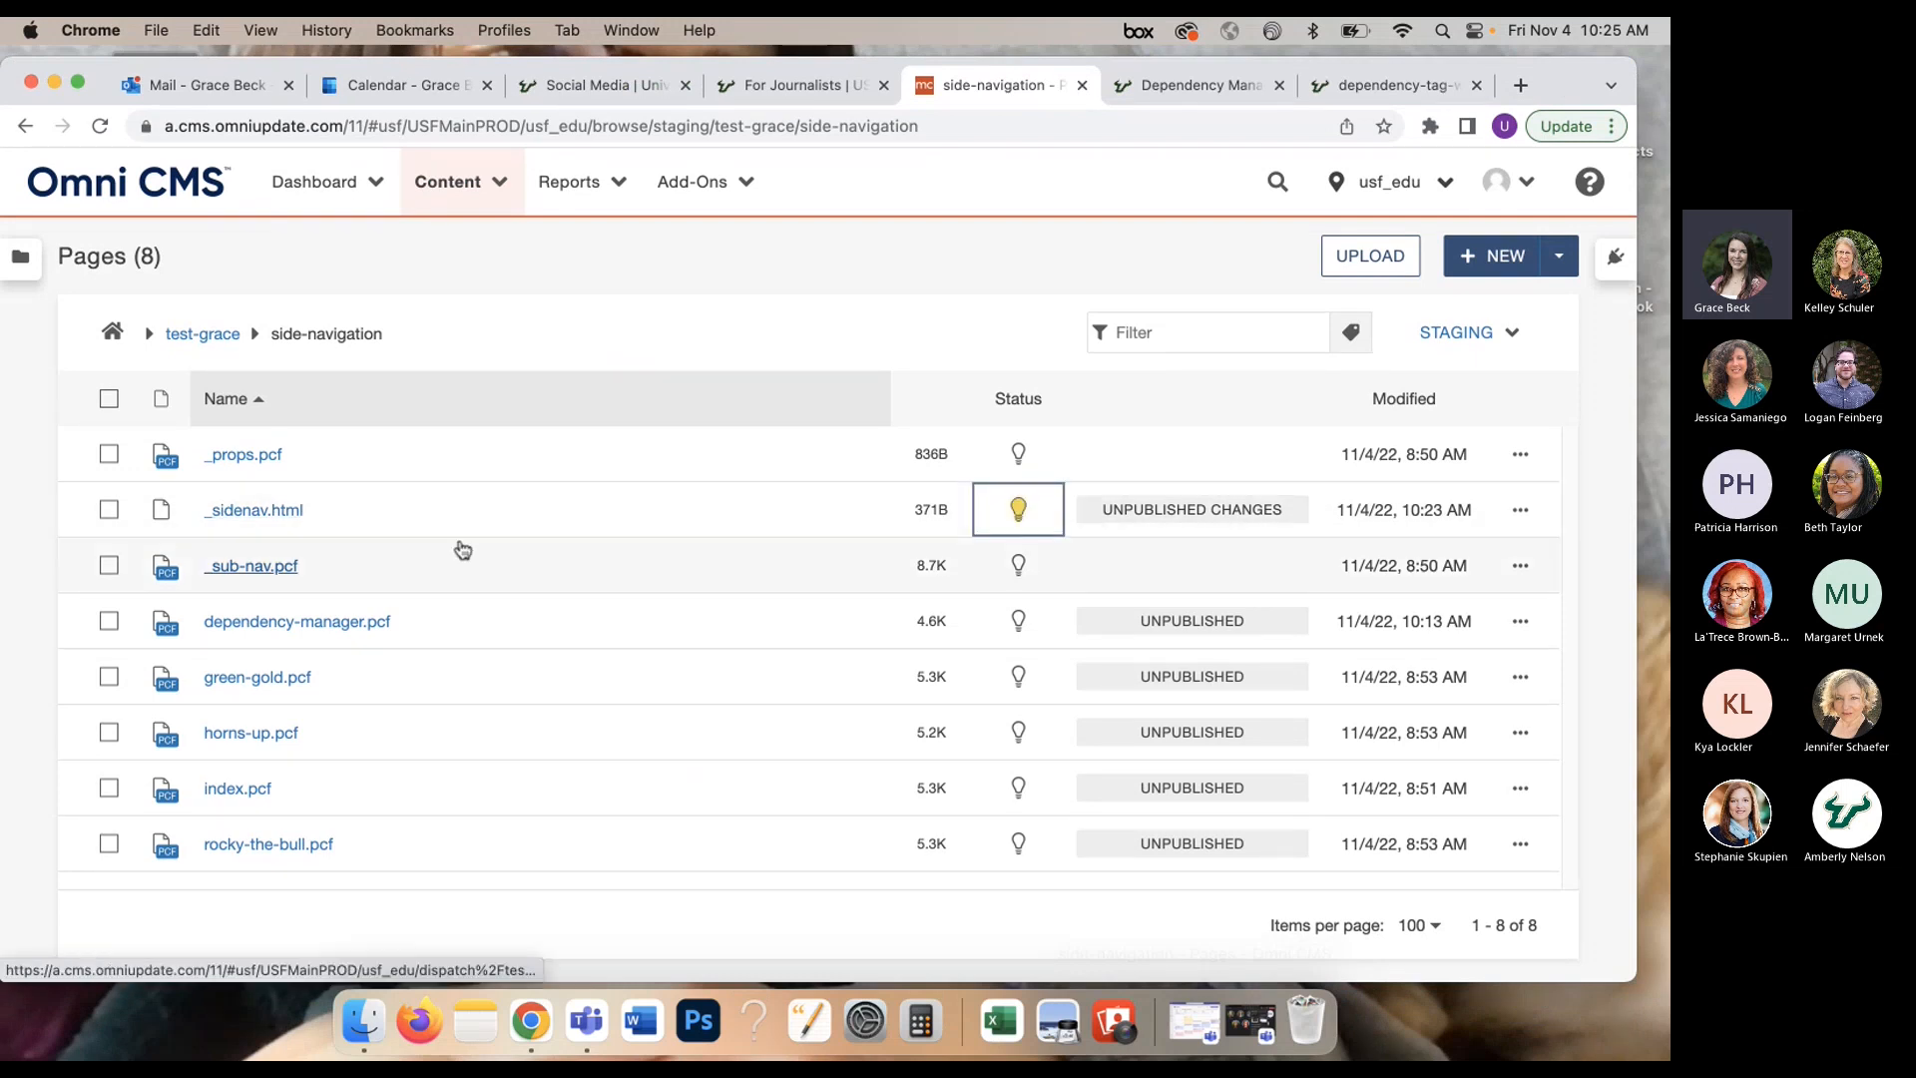
click(310, 511)
Step: Add a nested bullet reading "Traditions" under the Horns Up bullet in _sidenav.html
click(293, 550)
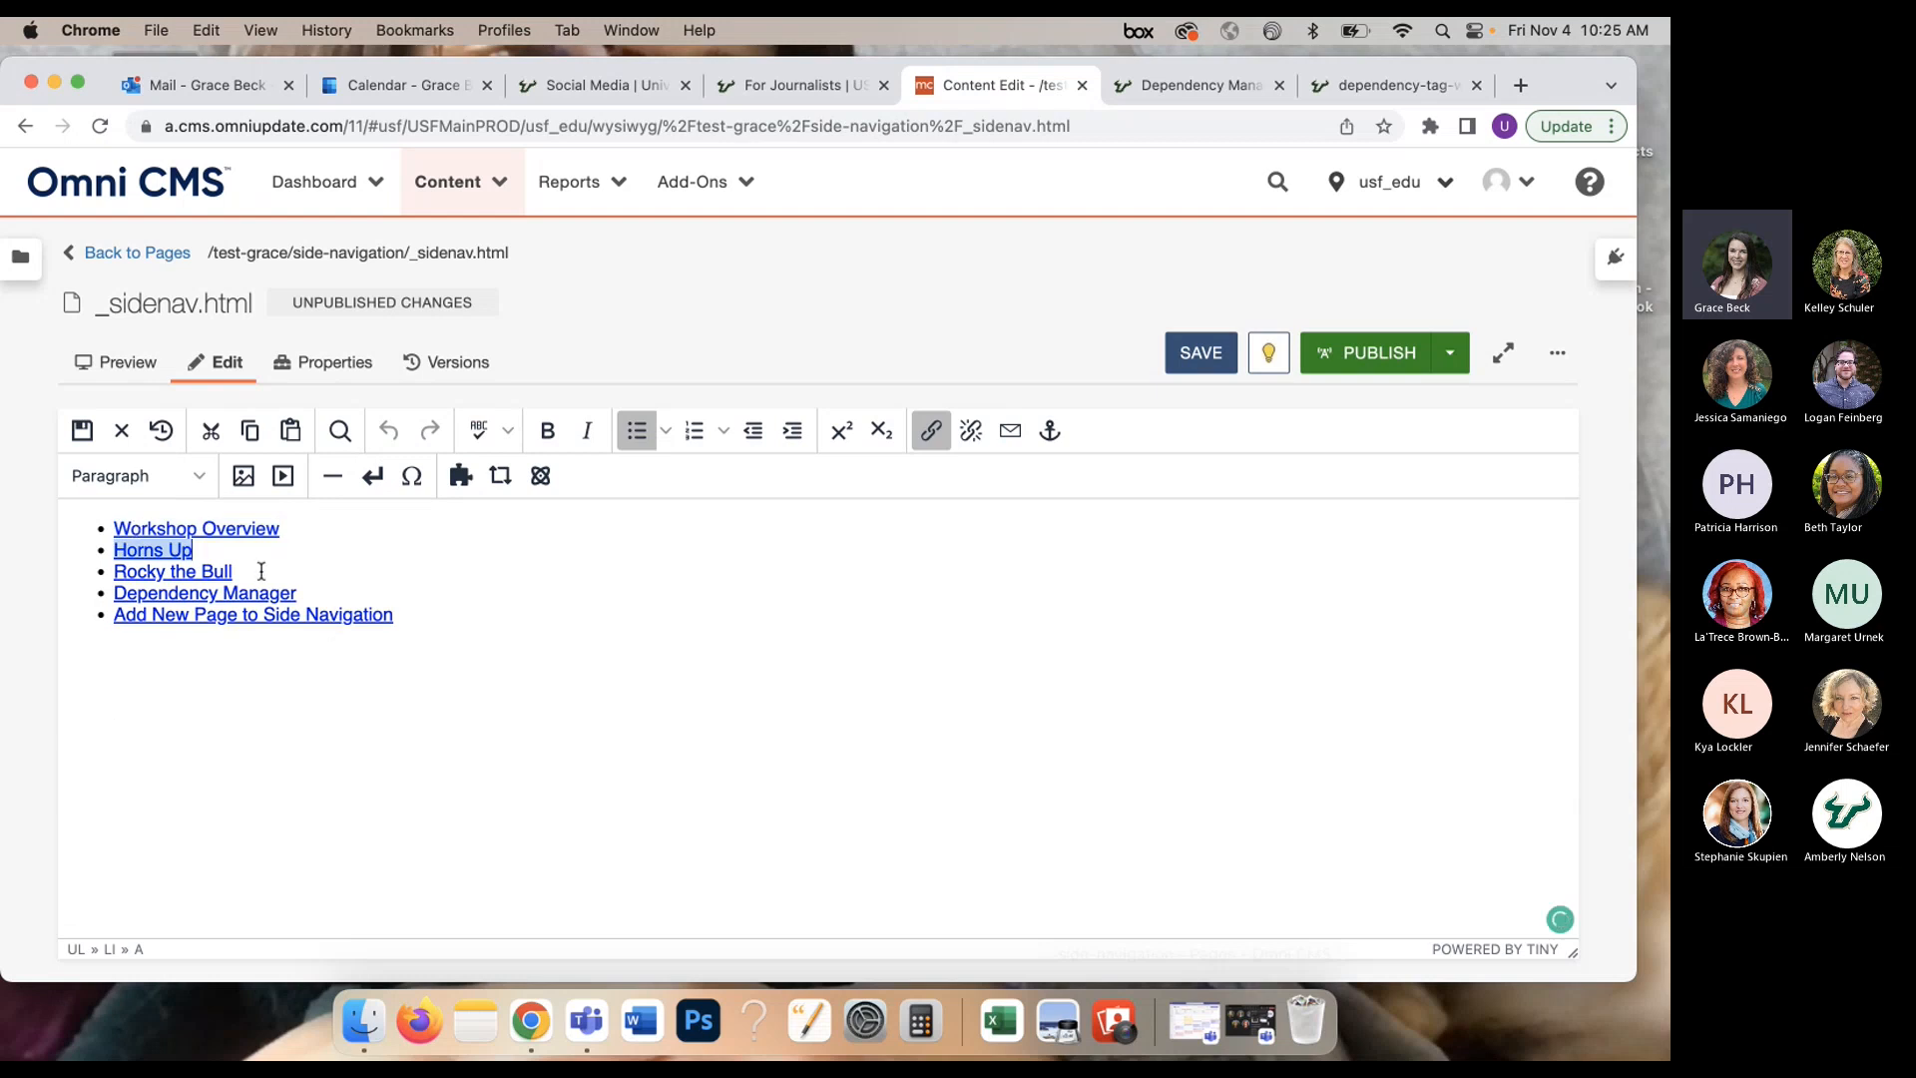
click(255, 572)
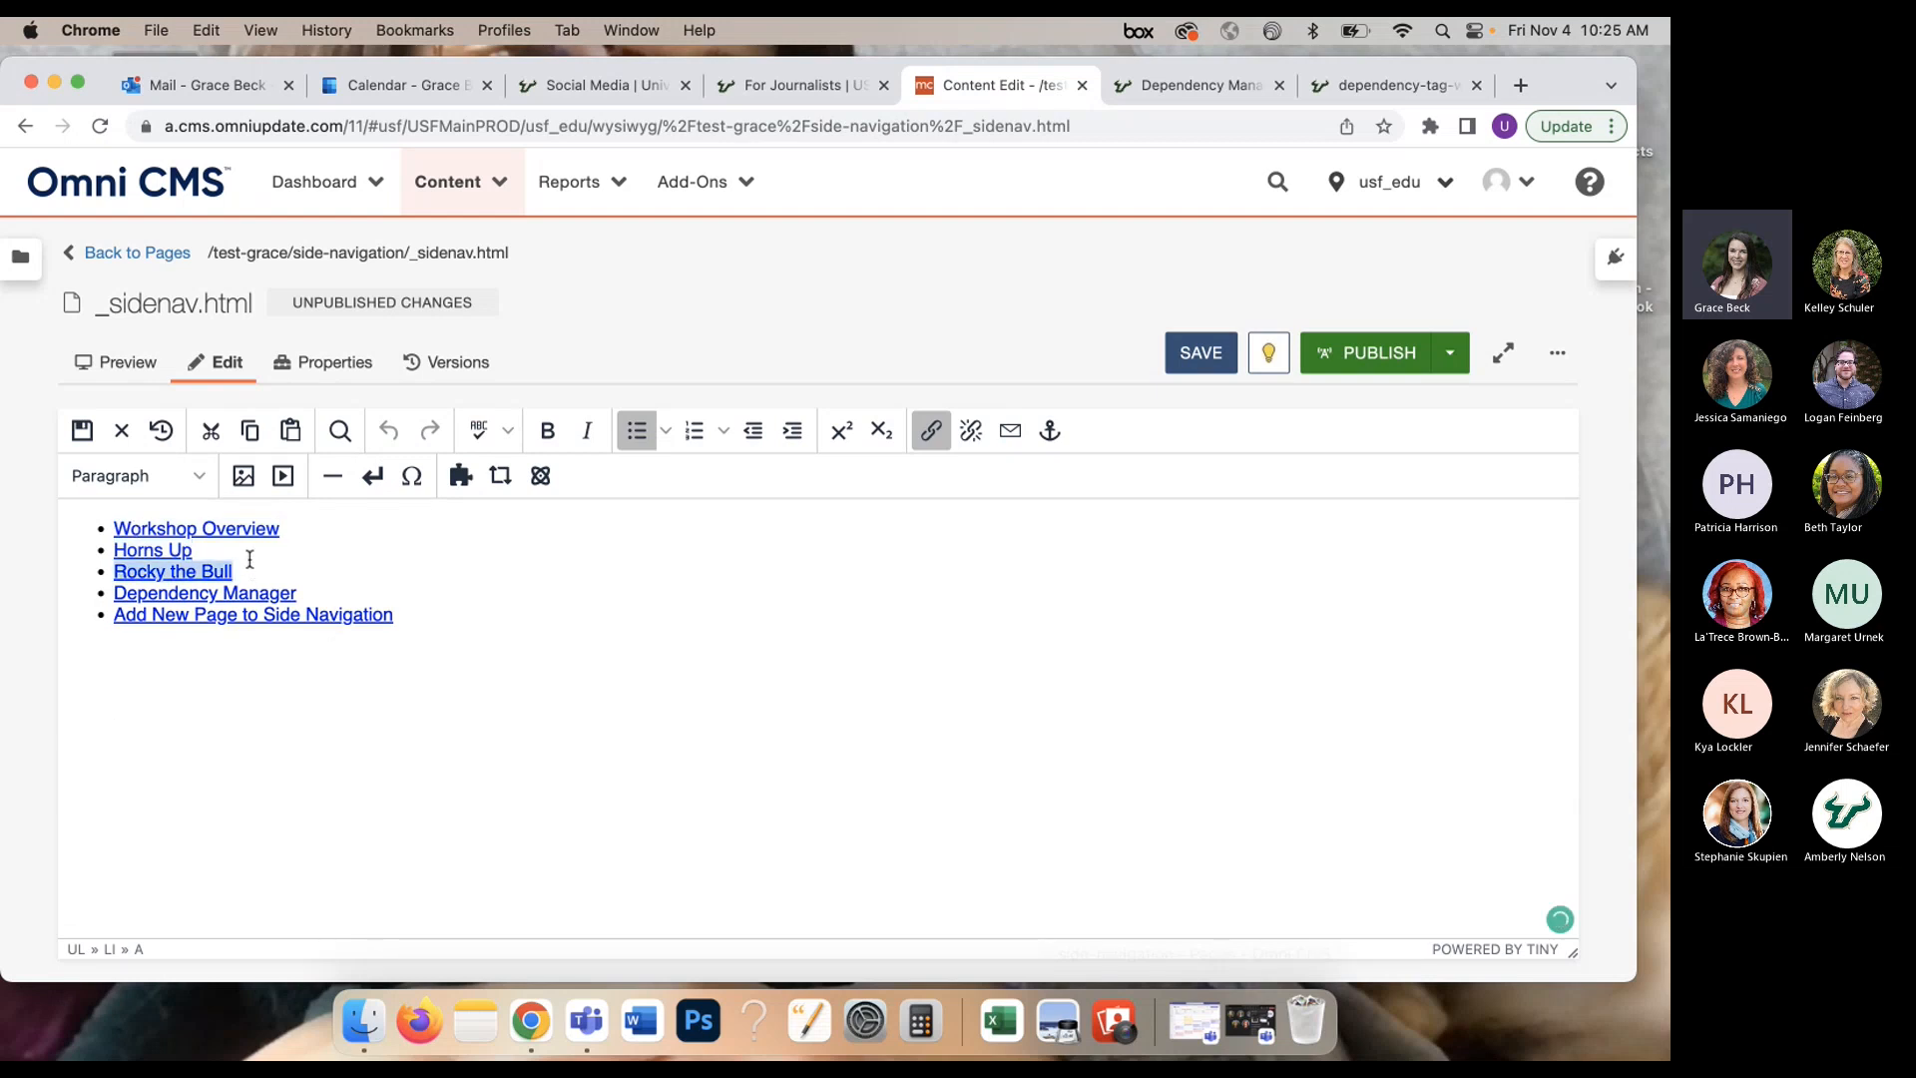
click(242, 547)
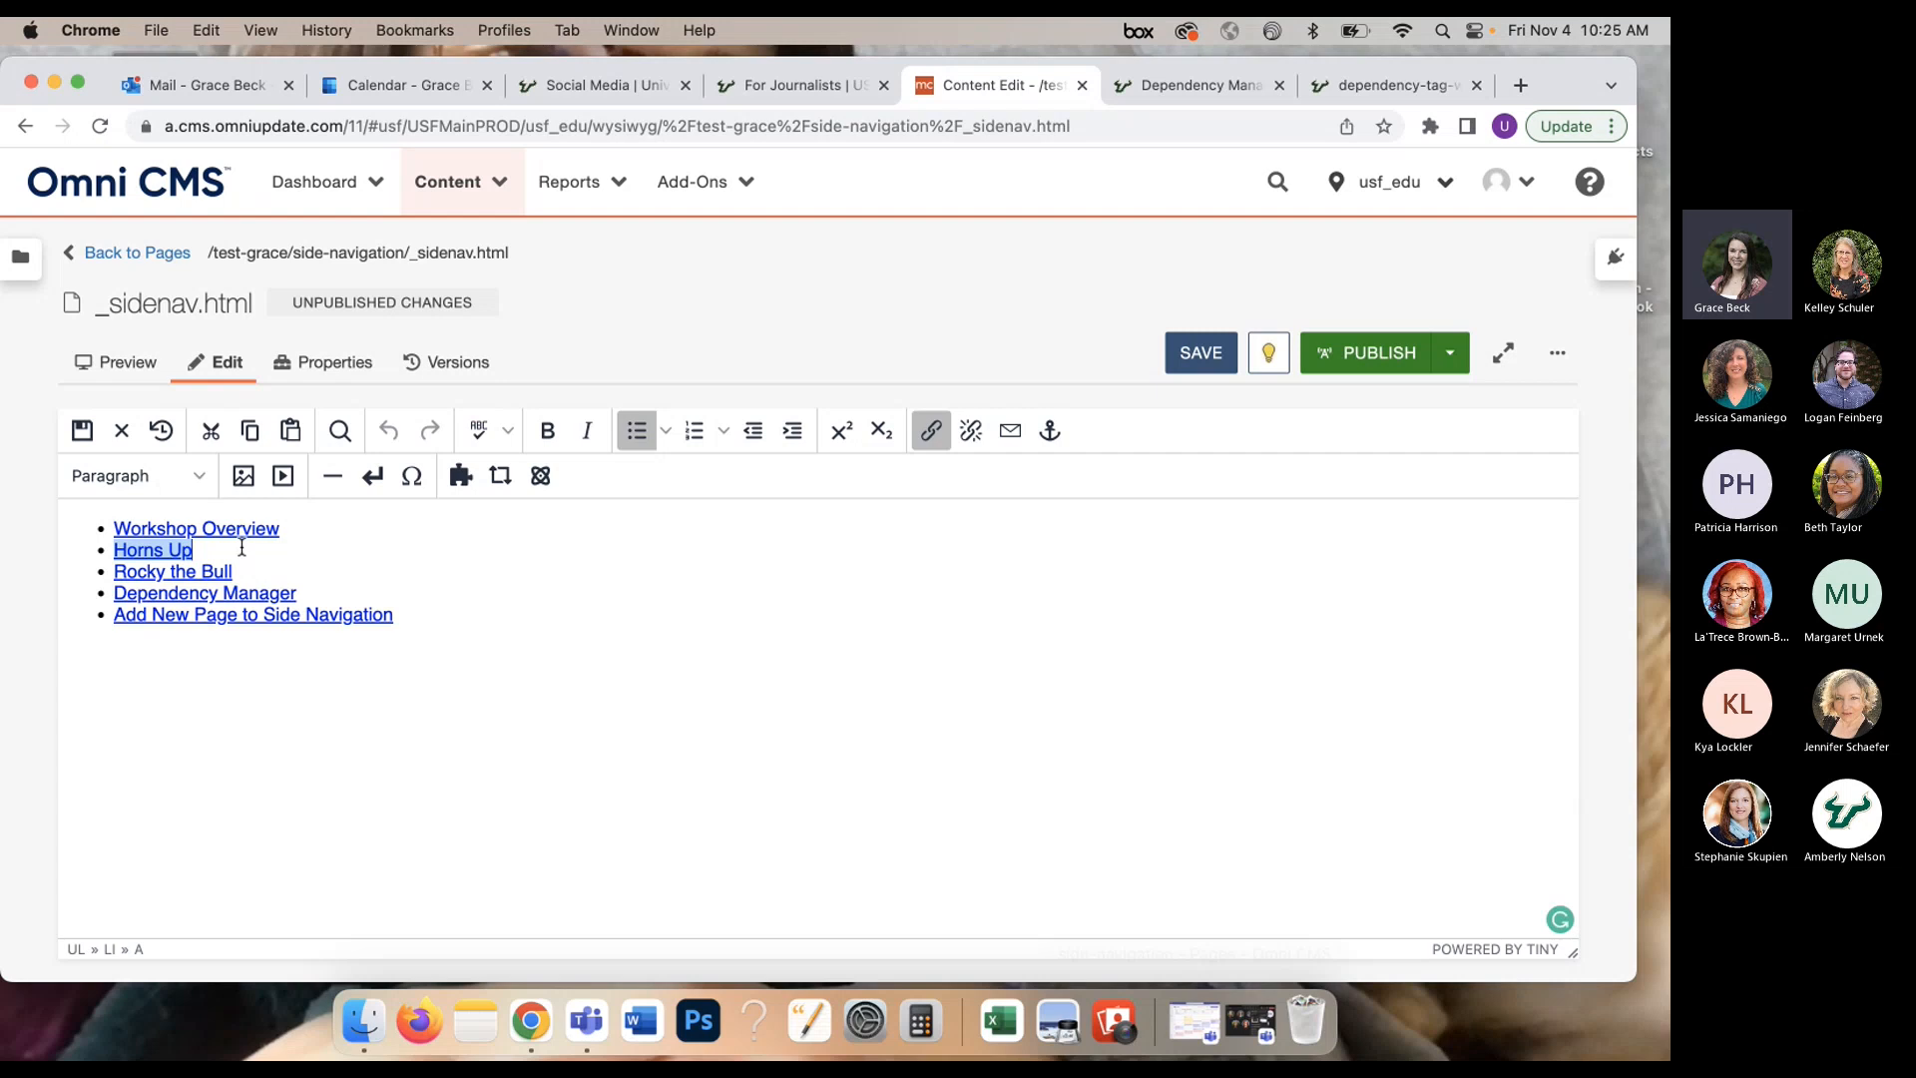
key(Return)
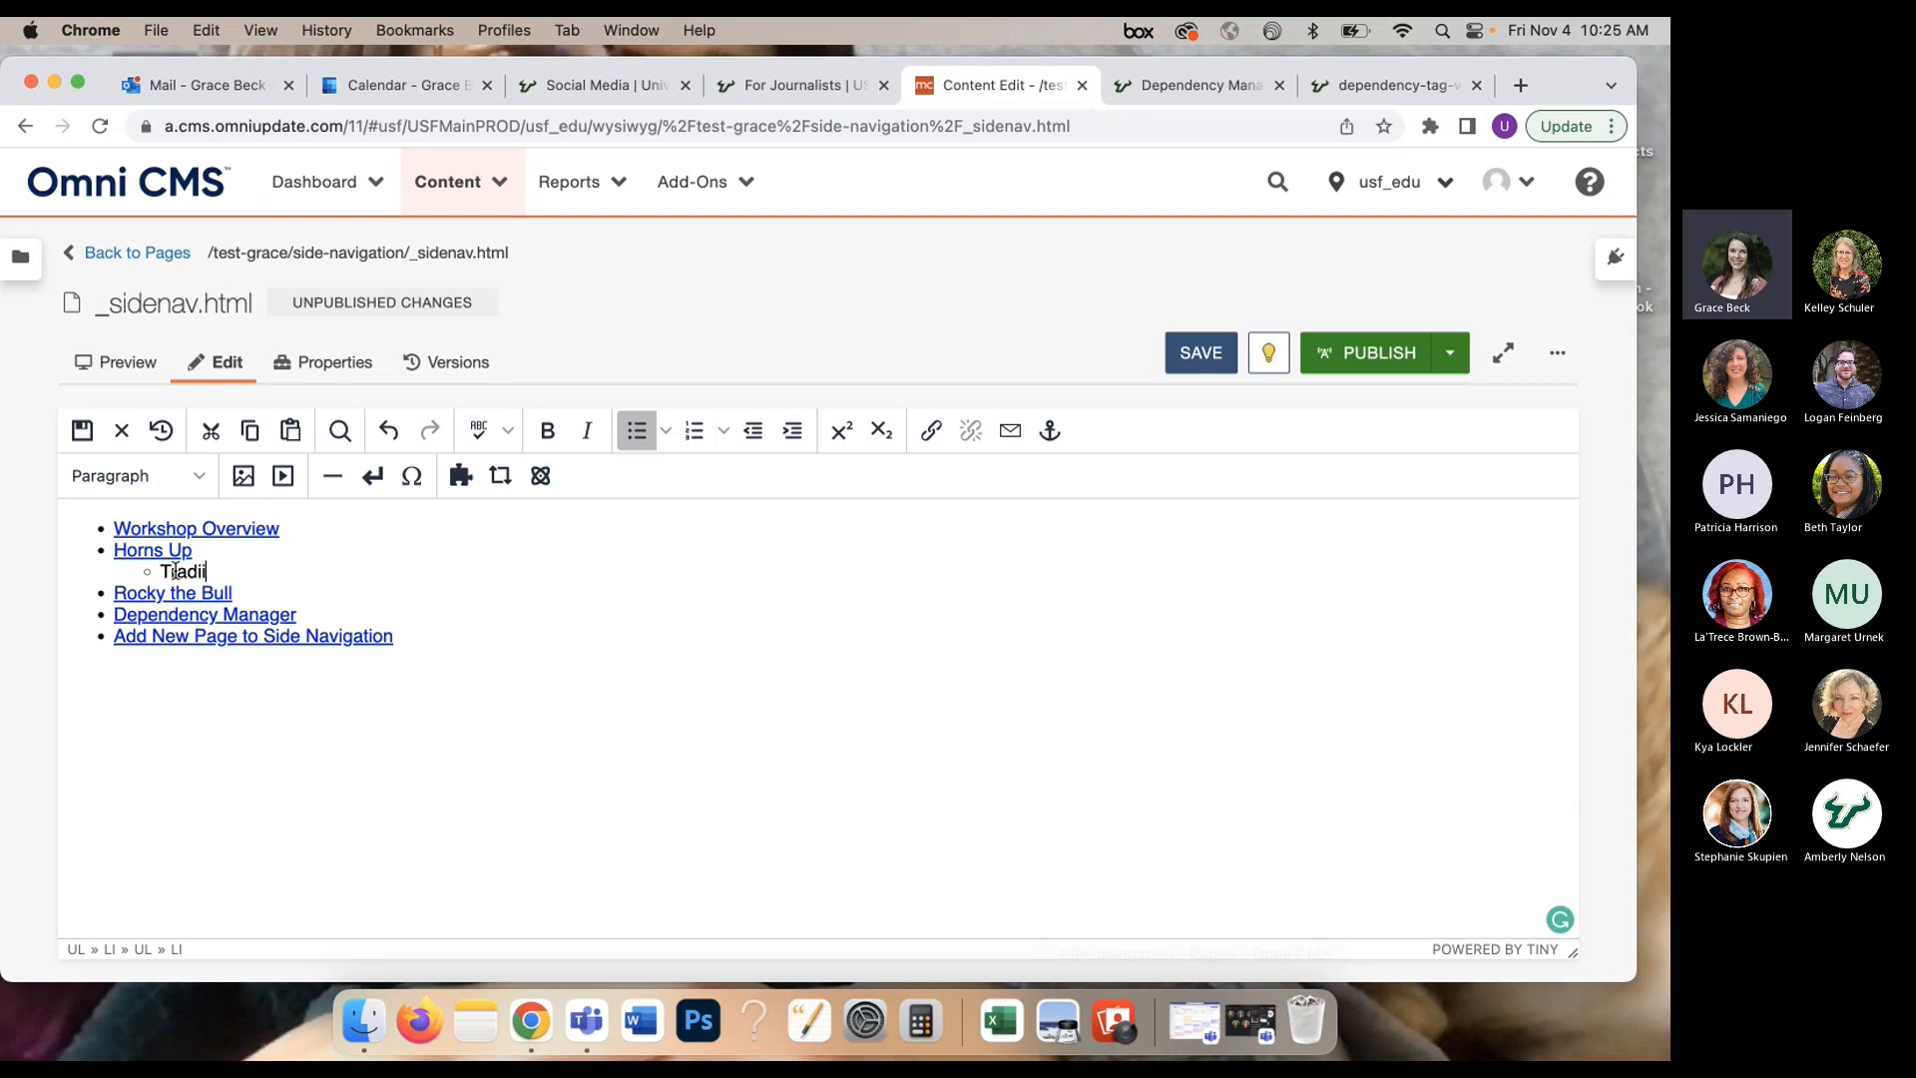
text(ons)
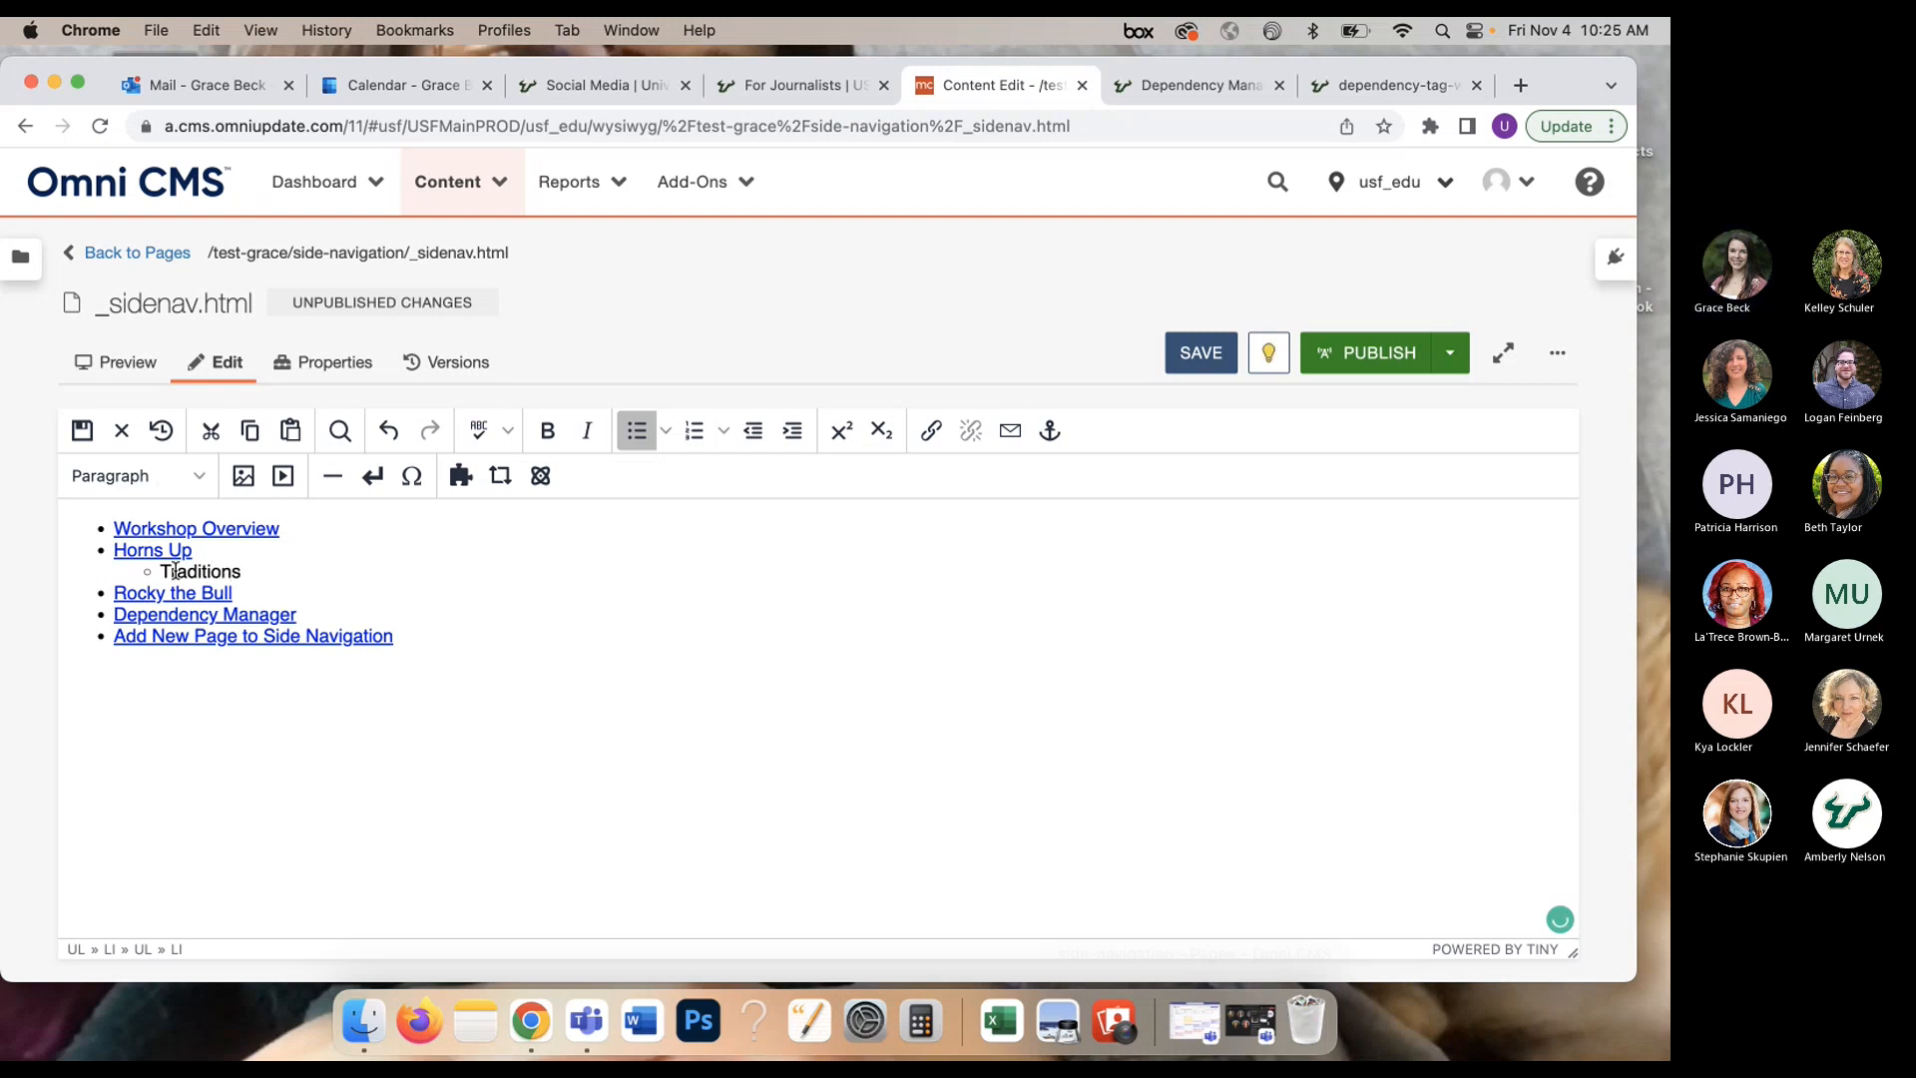
Step: Link the "Traditions" text to rocky-the-bull.pcf in the side-navigation folder
drag(253, 571, 166, 570)
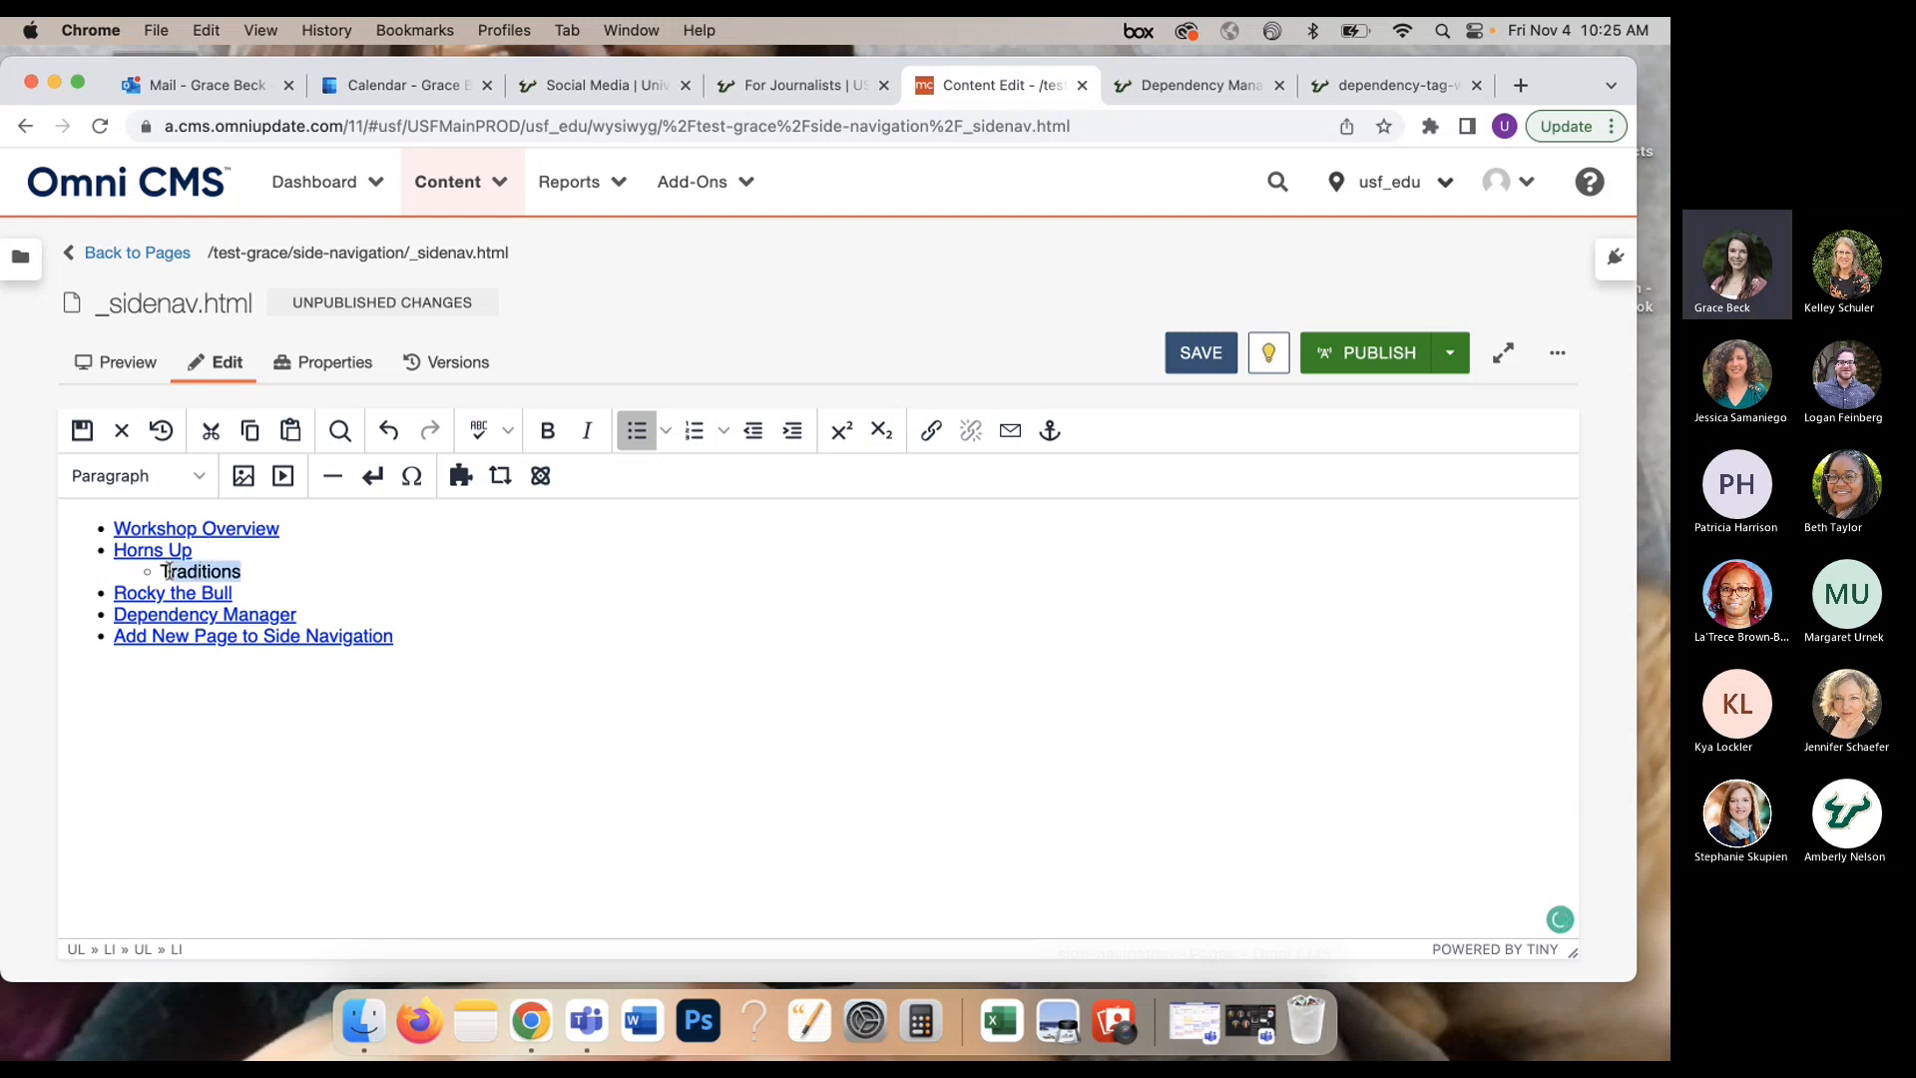
click(920, 435)
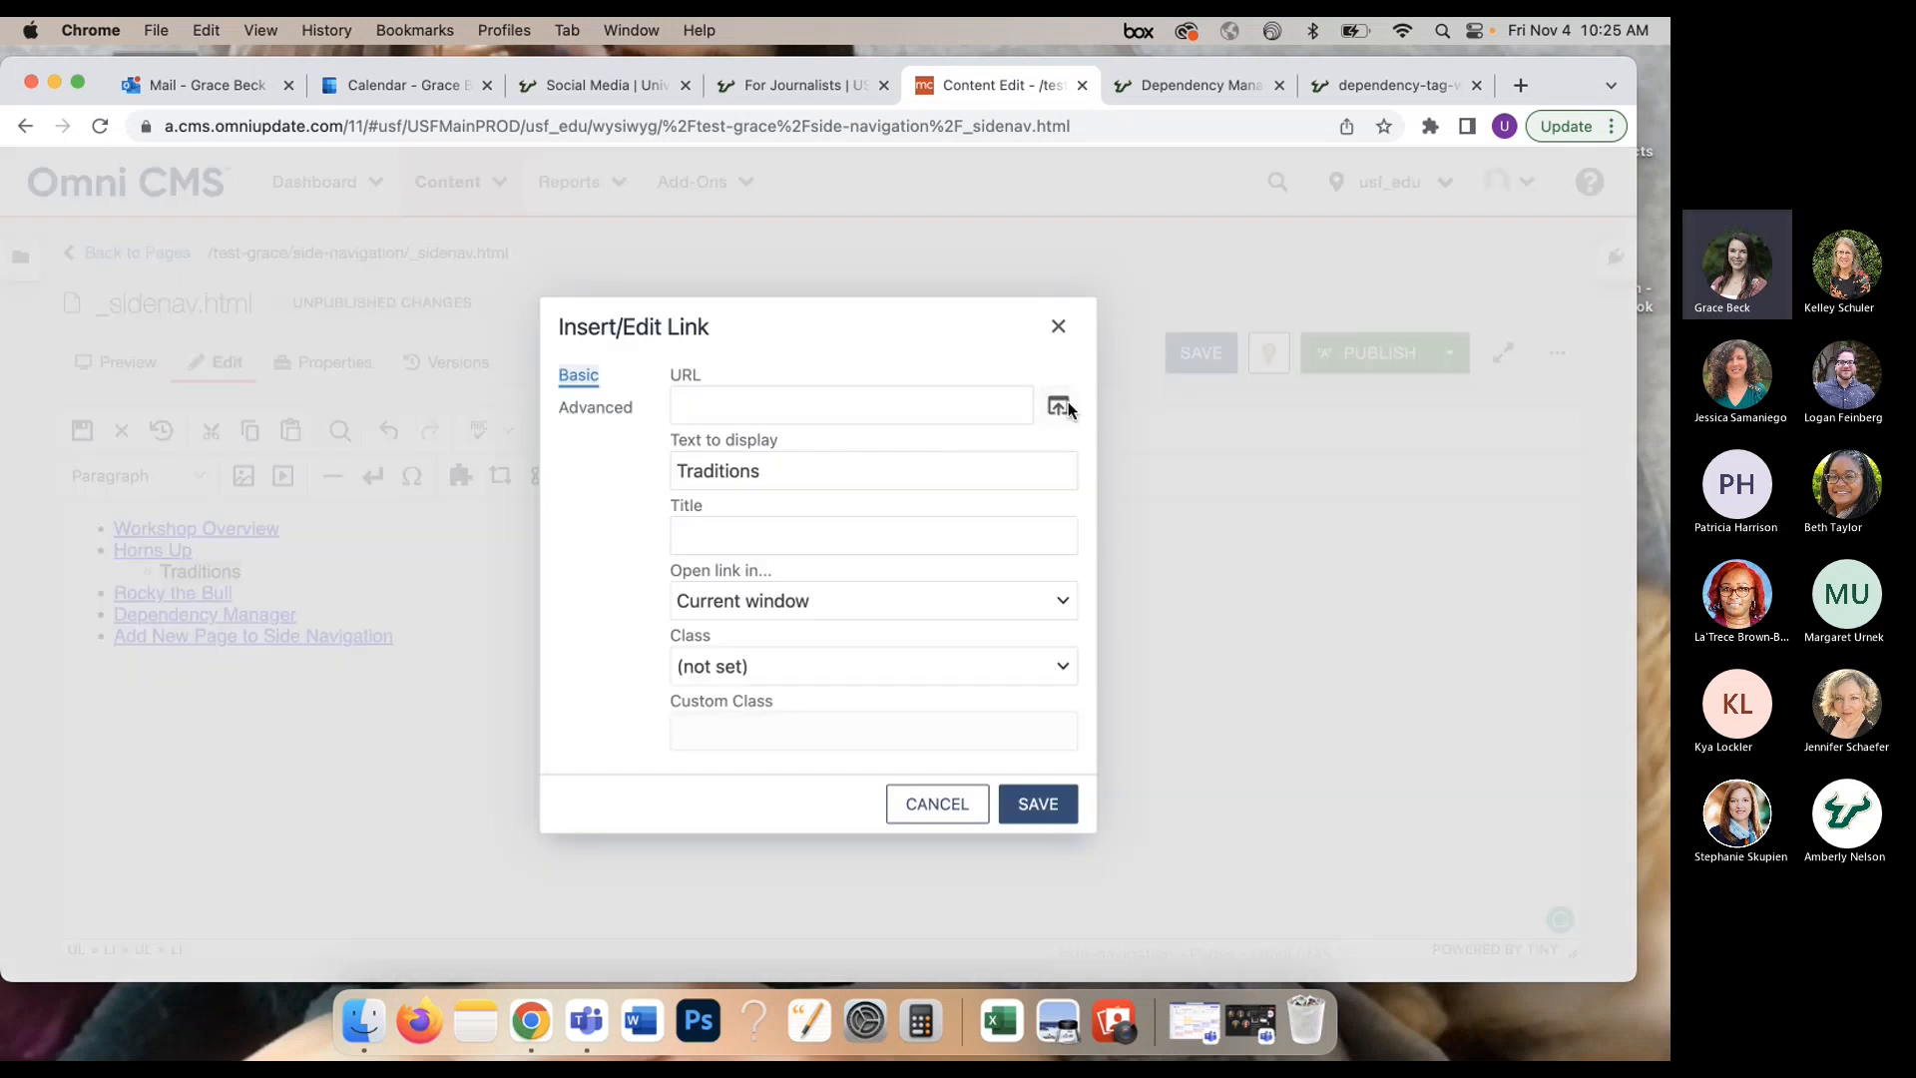
click(1057, 405)
scroll(768, 621, down, 1)
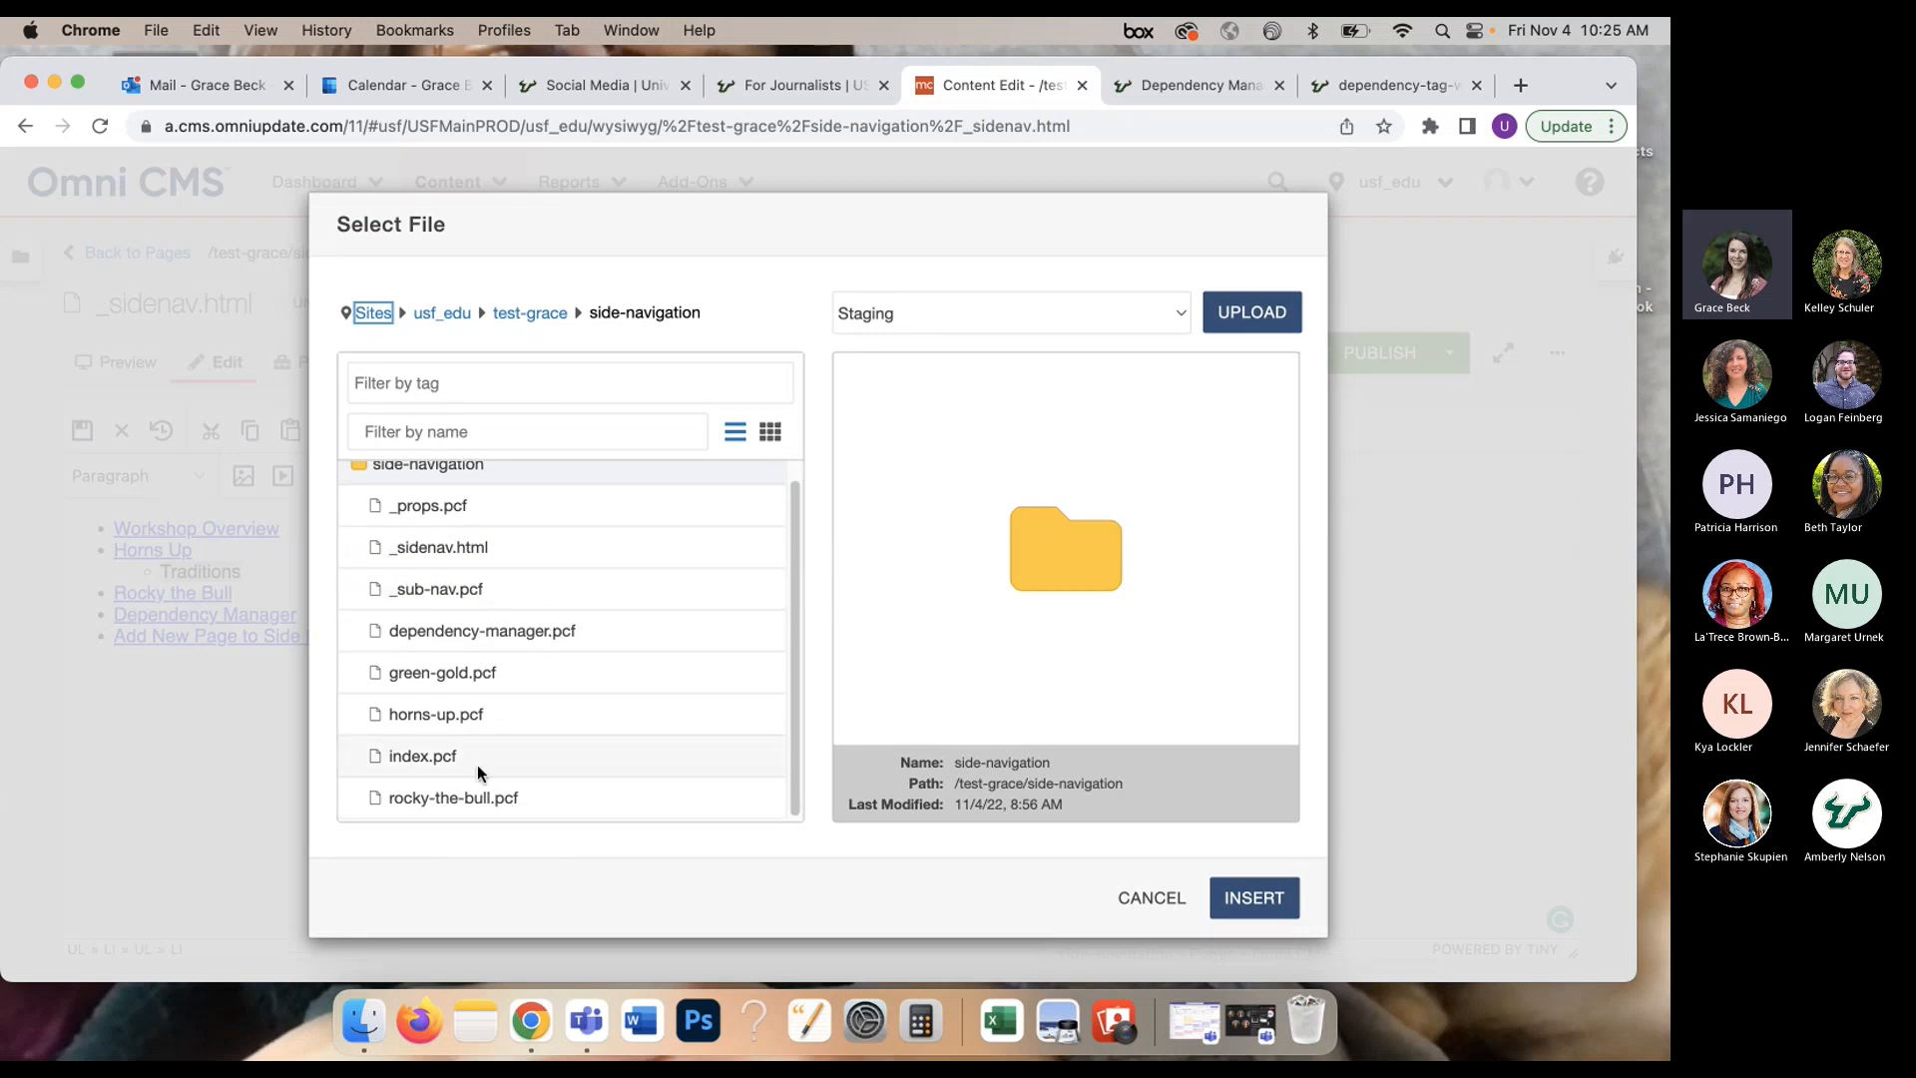
click(449, 799)
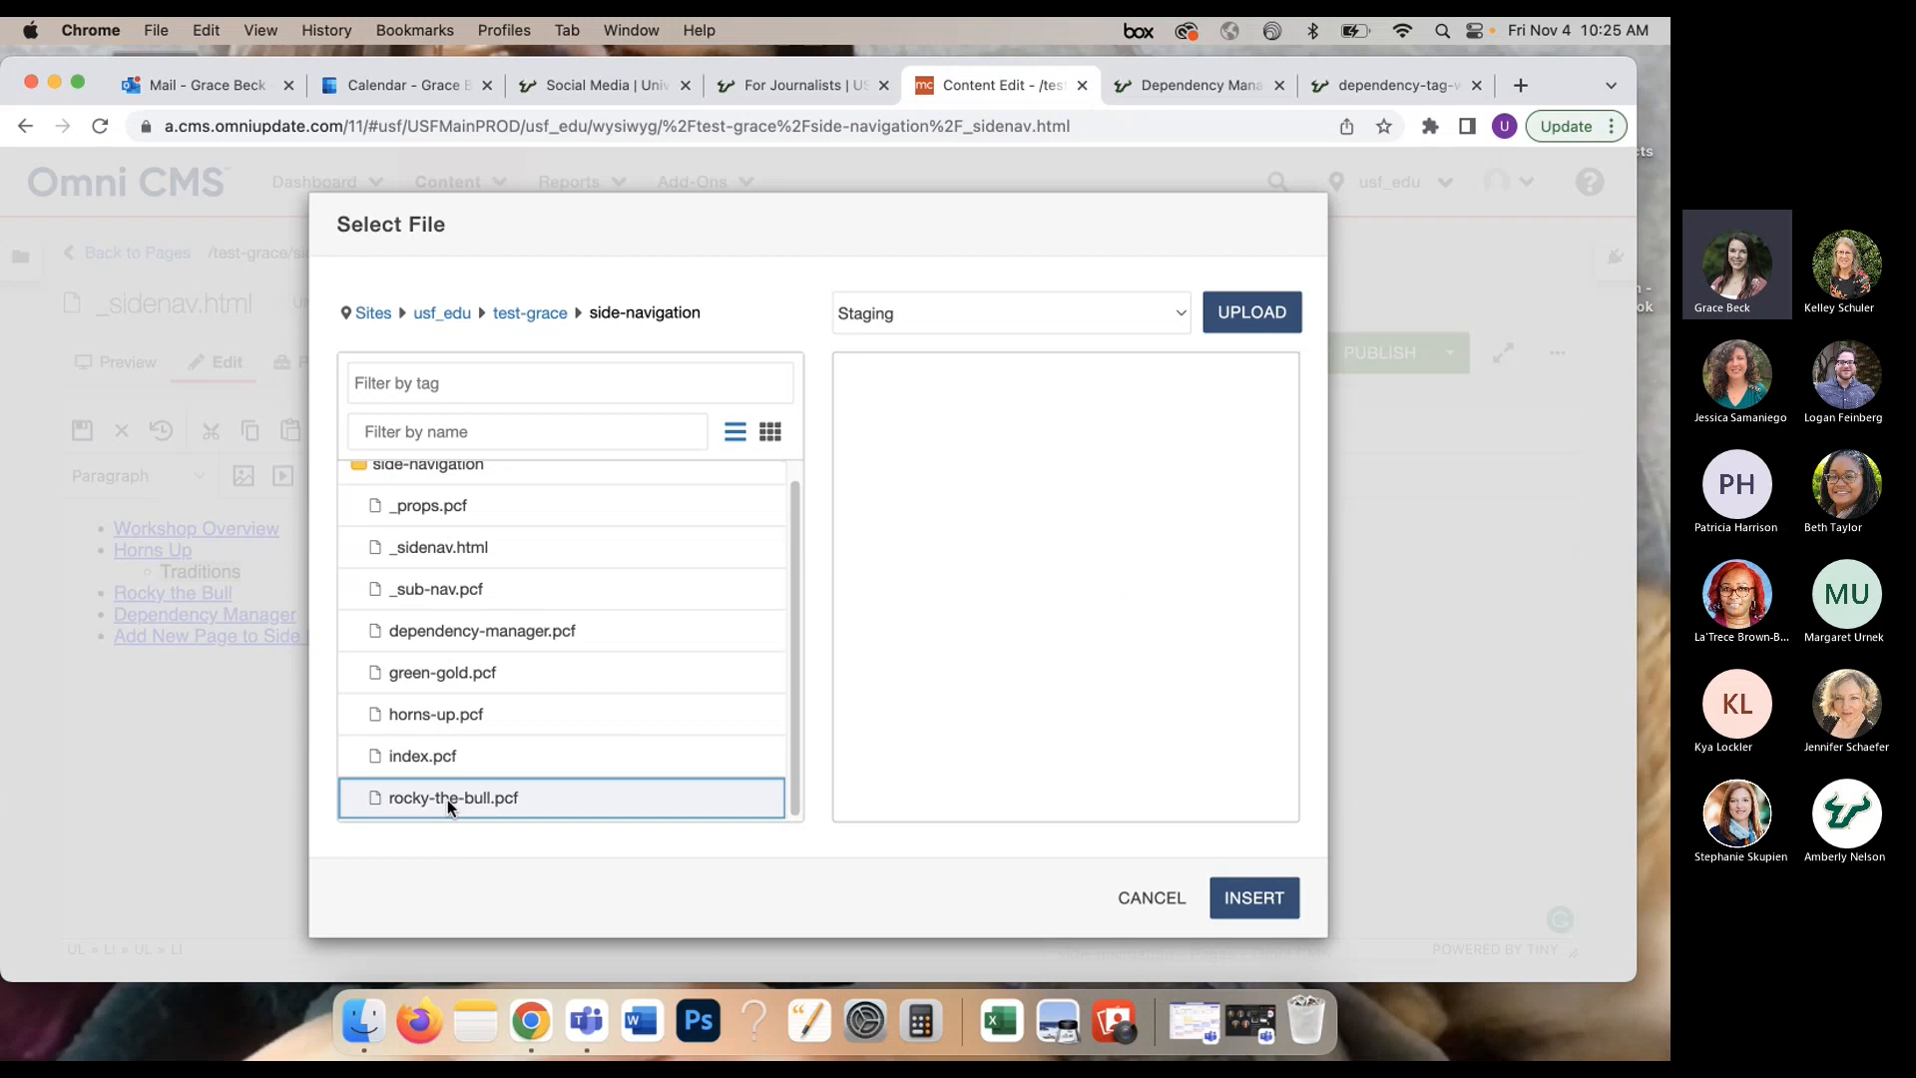
click(1243, 898)
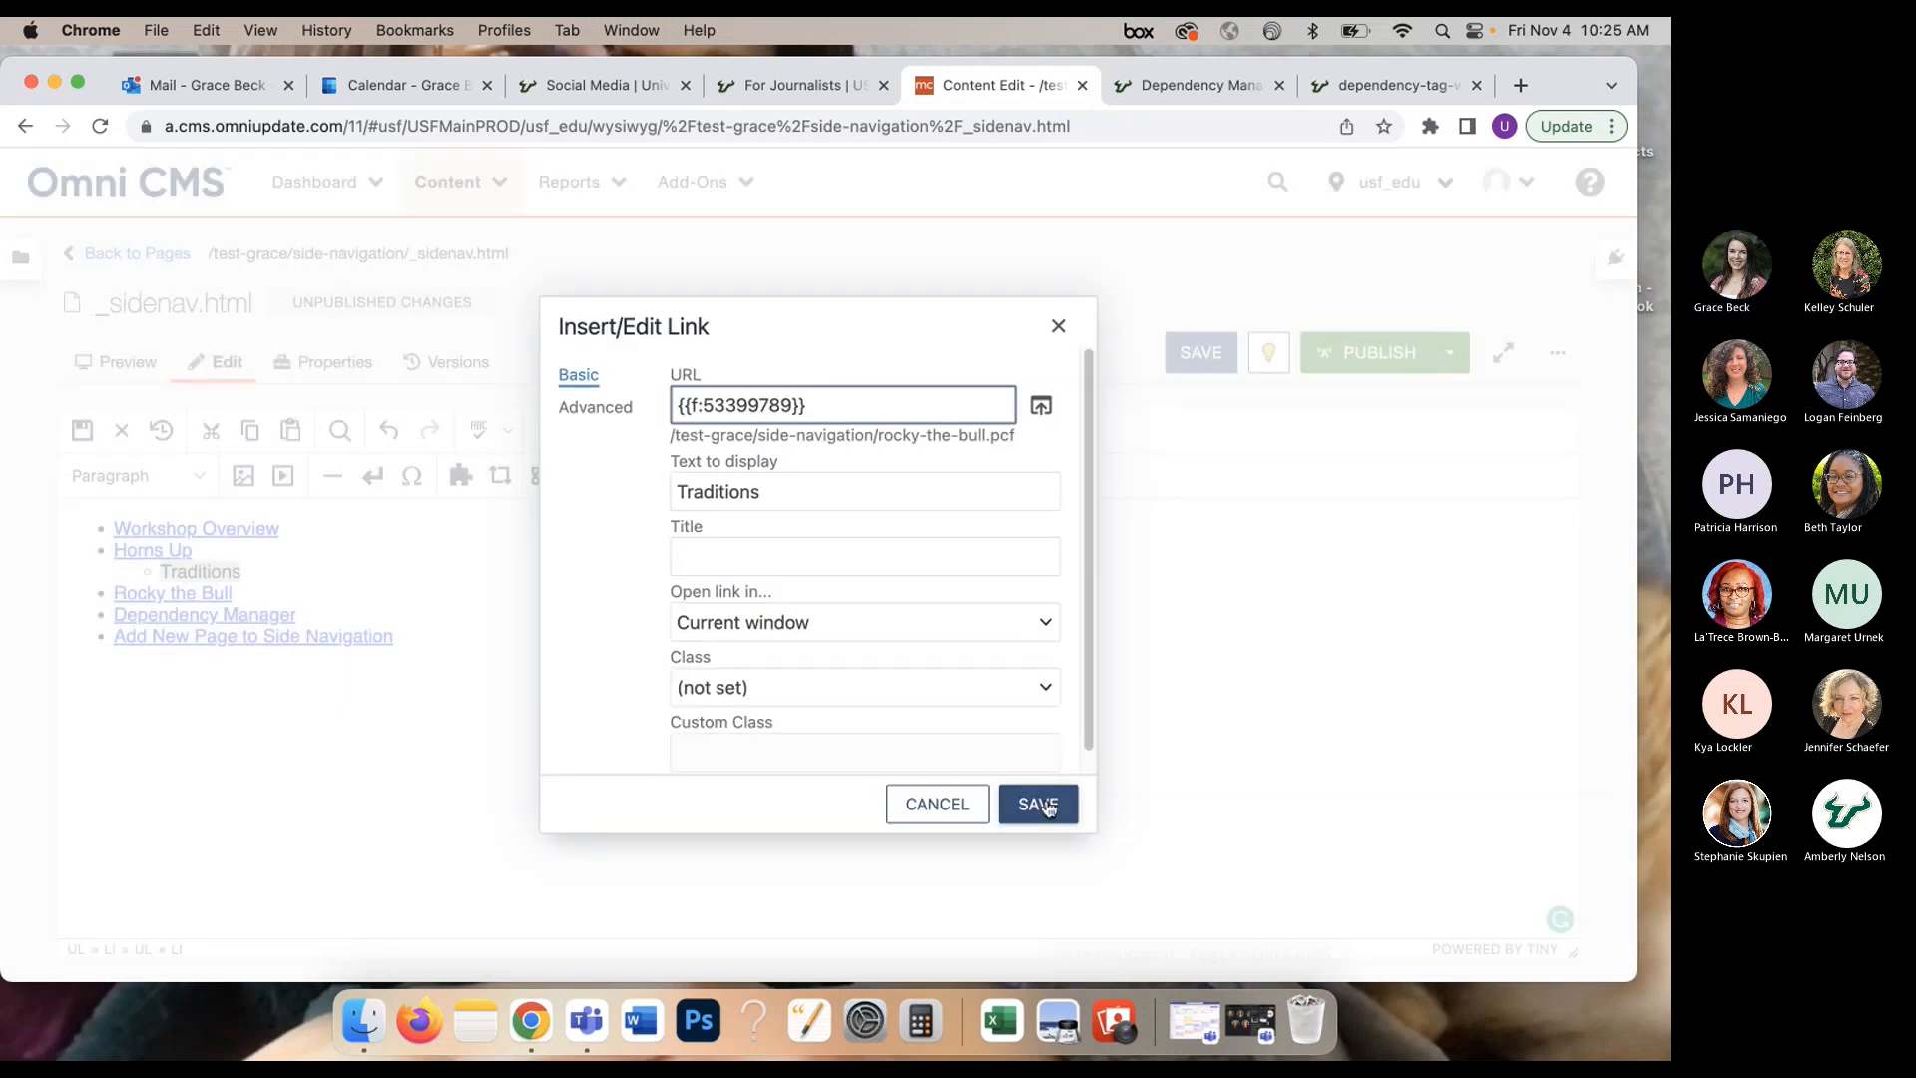
click(1047, 808)
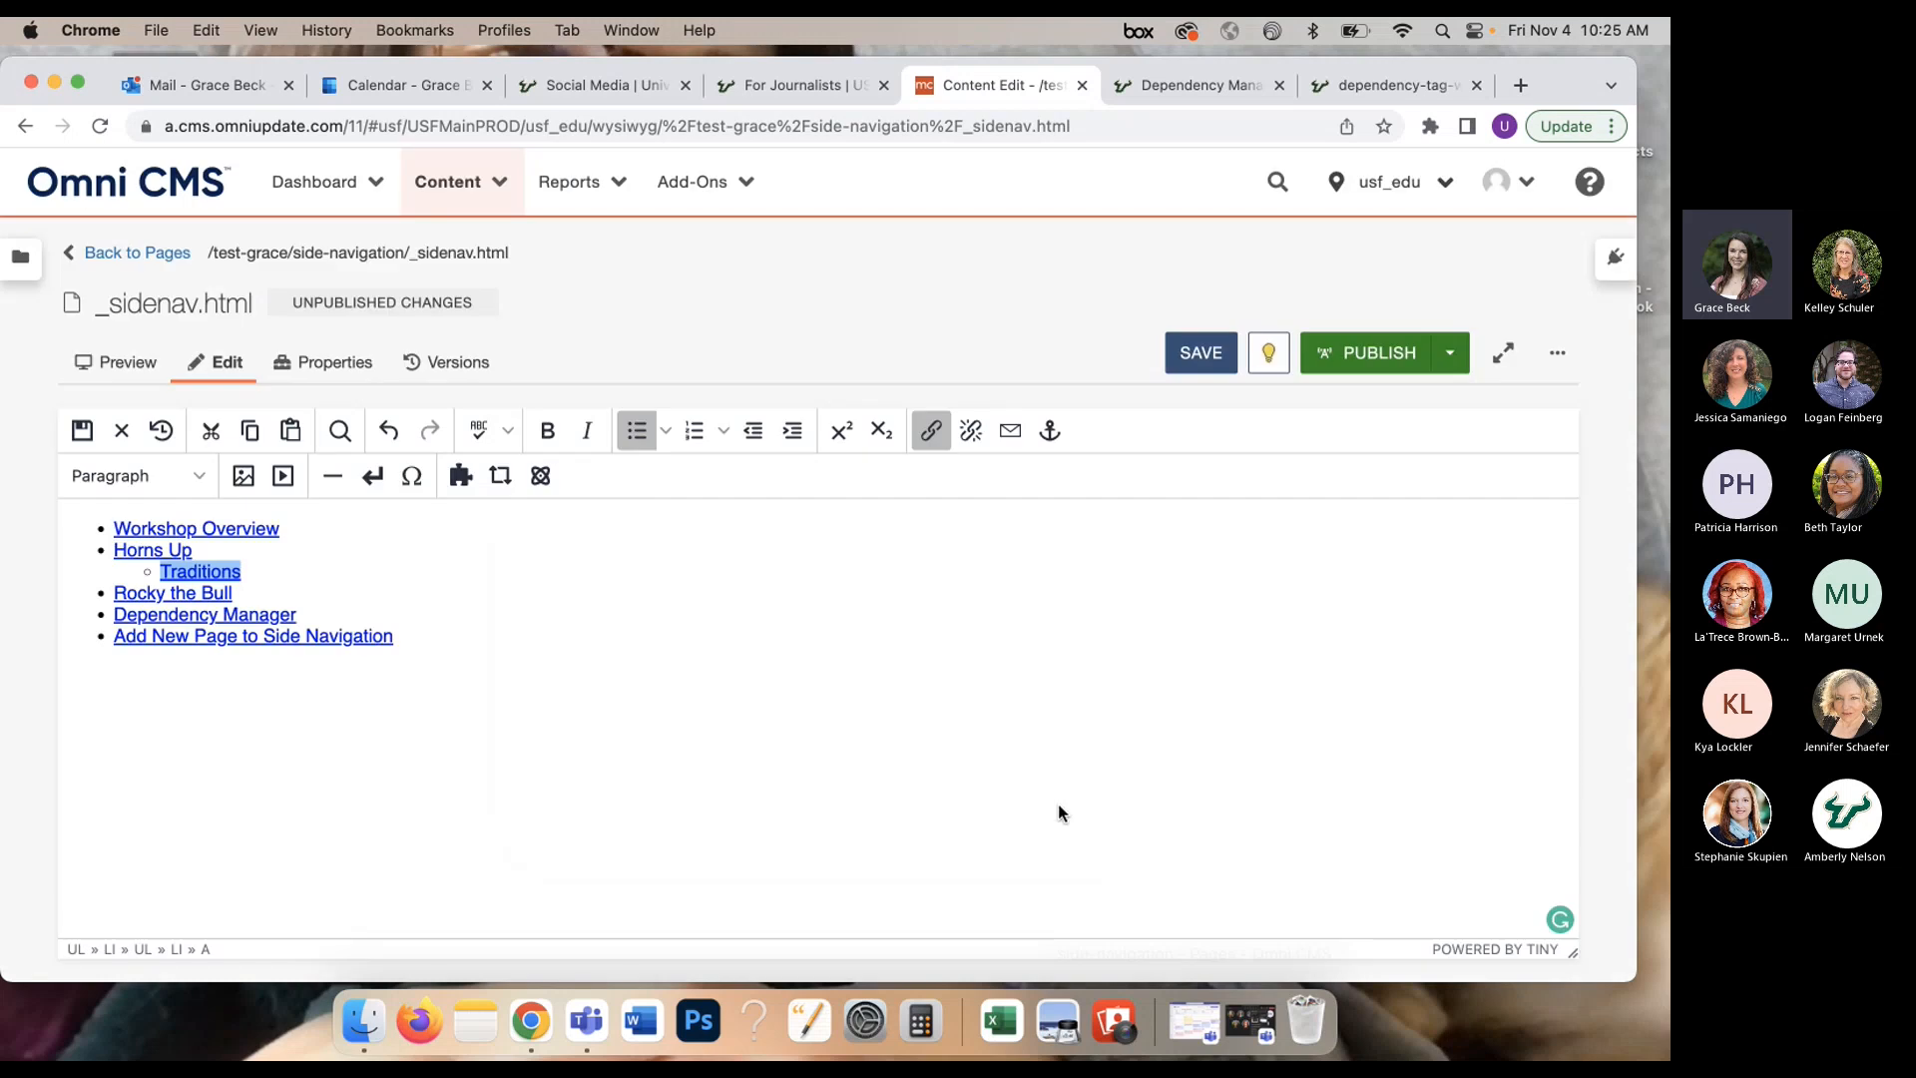
Step: Save _sidenav.html and publish it with Test as the publish target, returning to the side-navigation folder
click(1190, 367)
click(1349, 357)
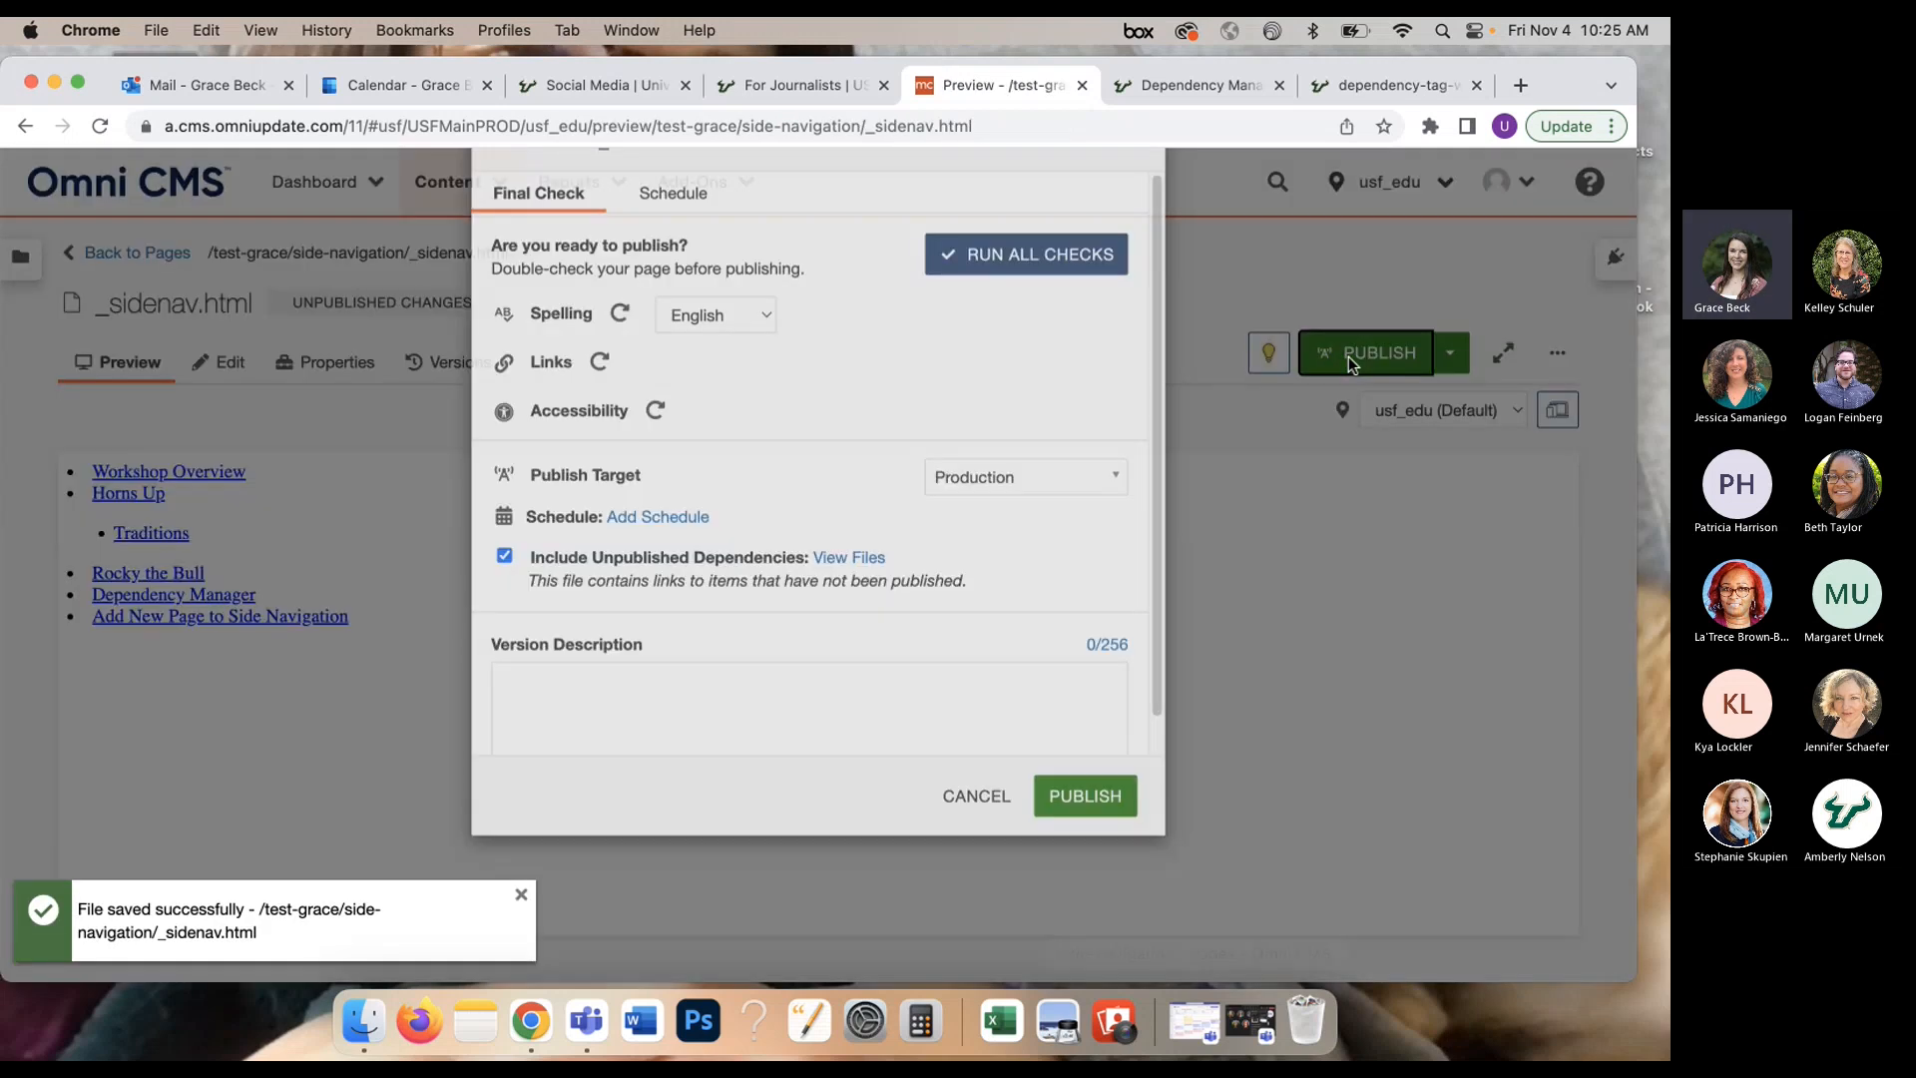
click(1061, 571)
click(1027, 691)
click(1087, 886)
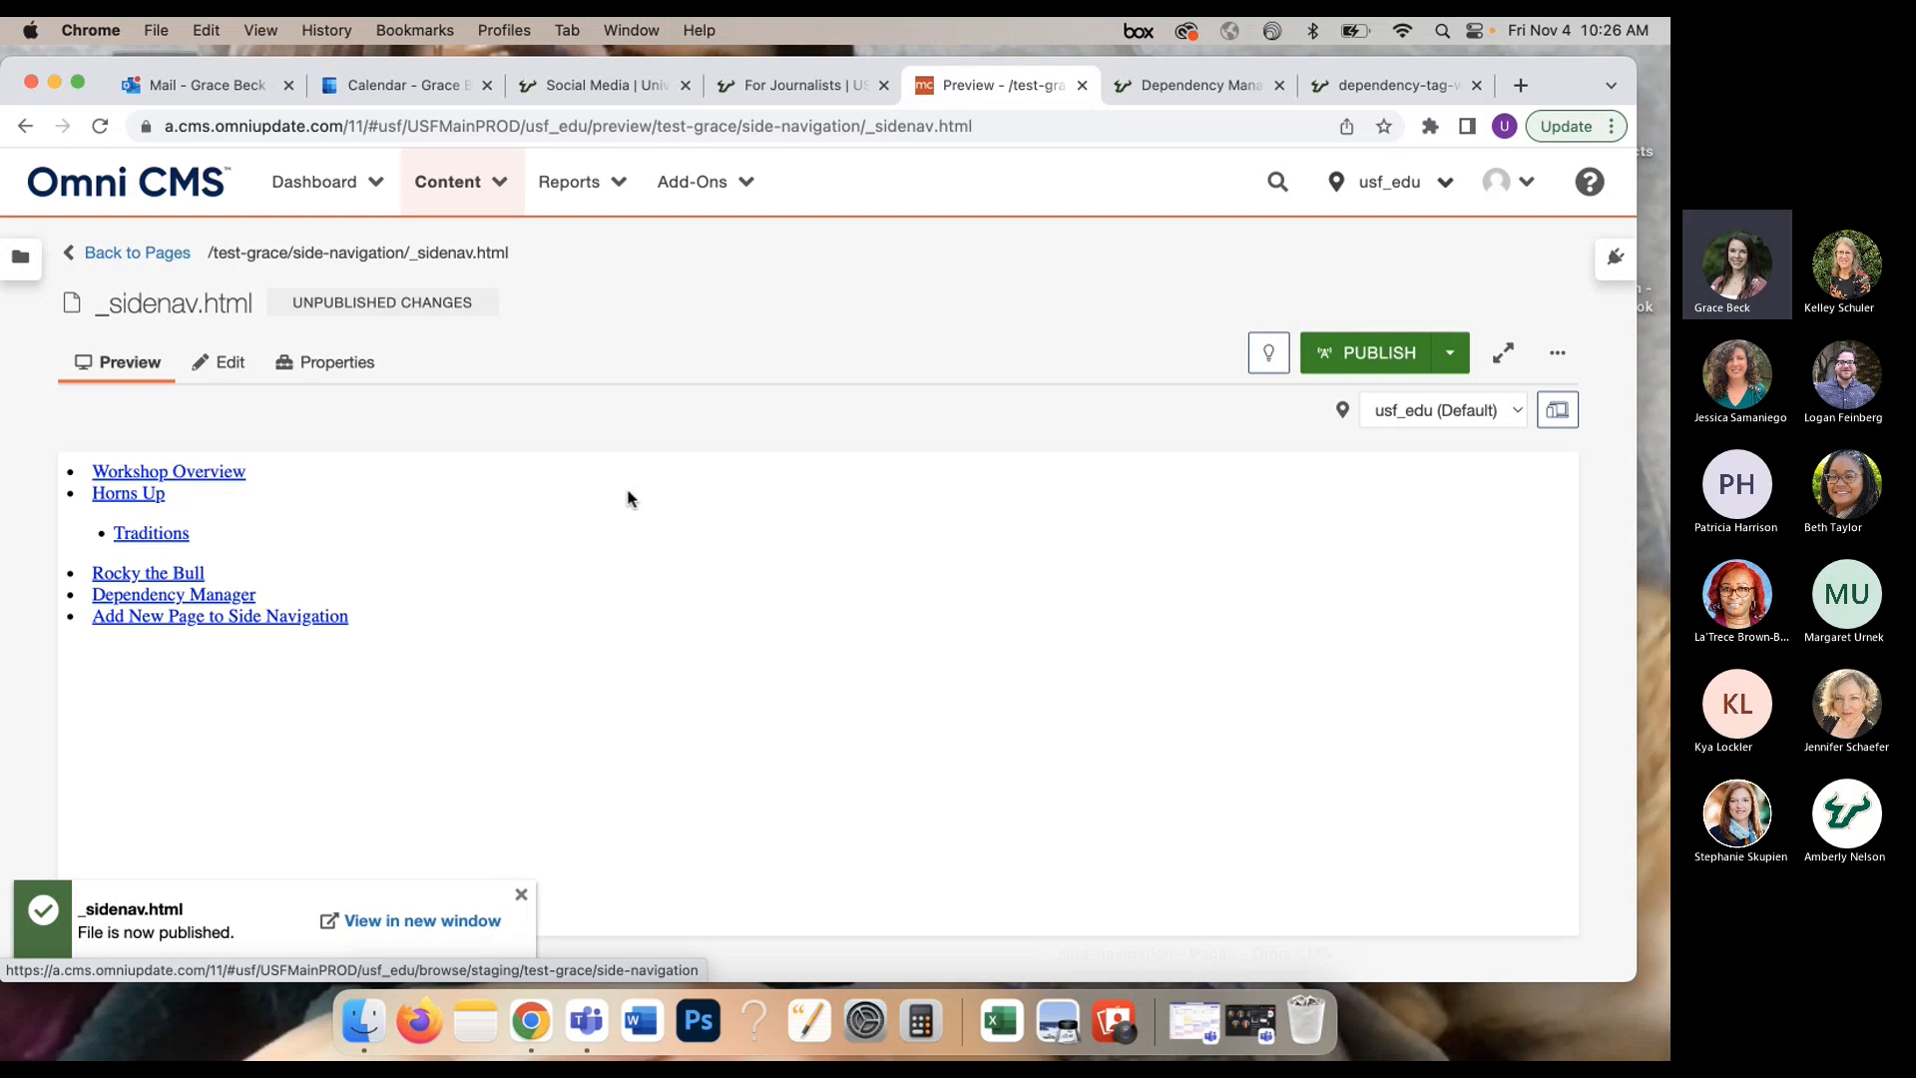
click(139, 254)
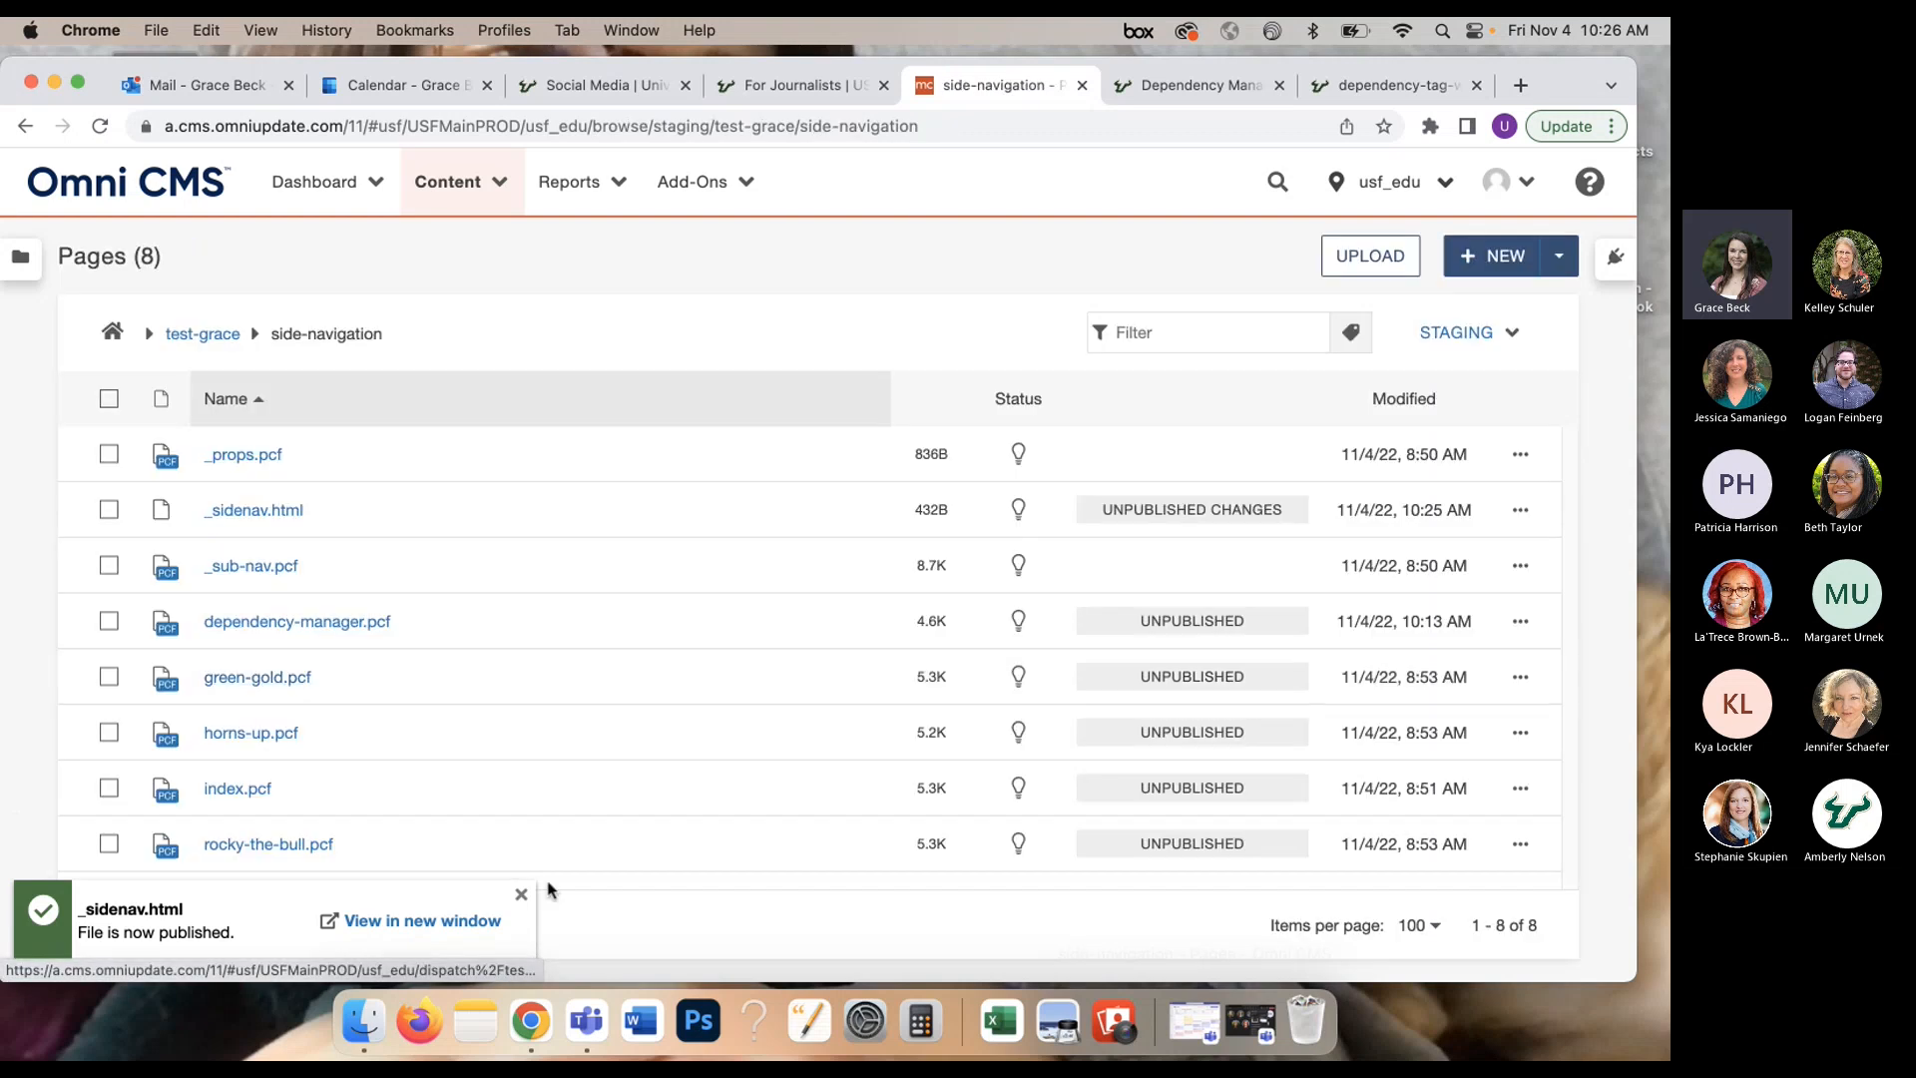
Step: Publish index.pcf from the side-navigation folder with Test as the publish target
click(109, 789)
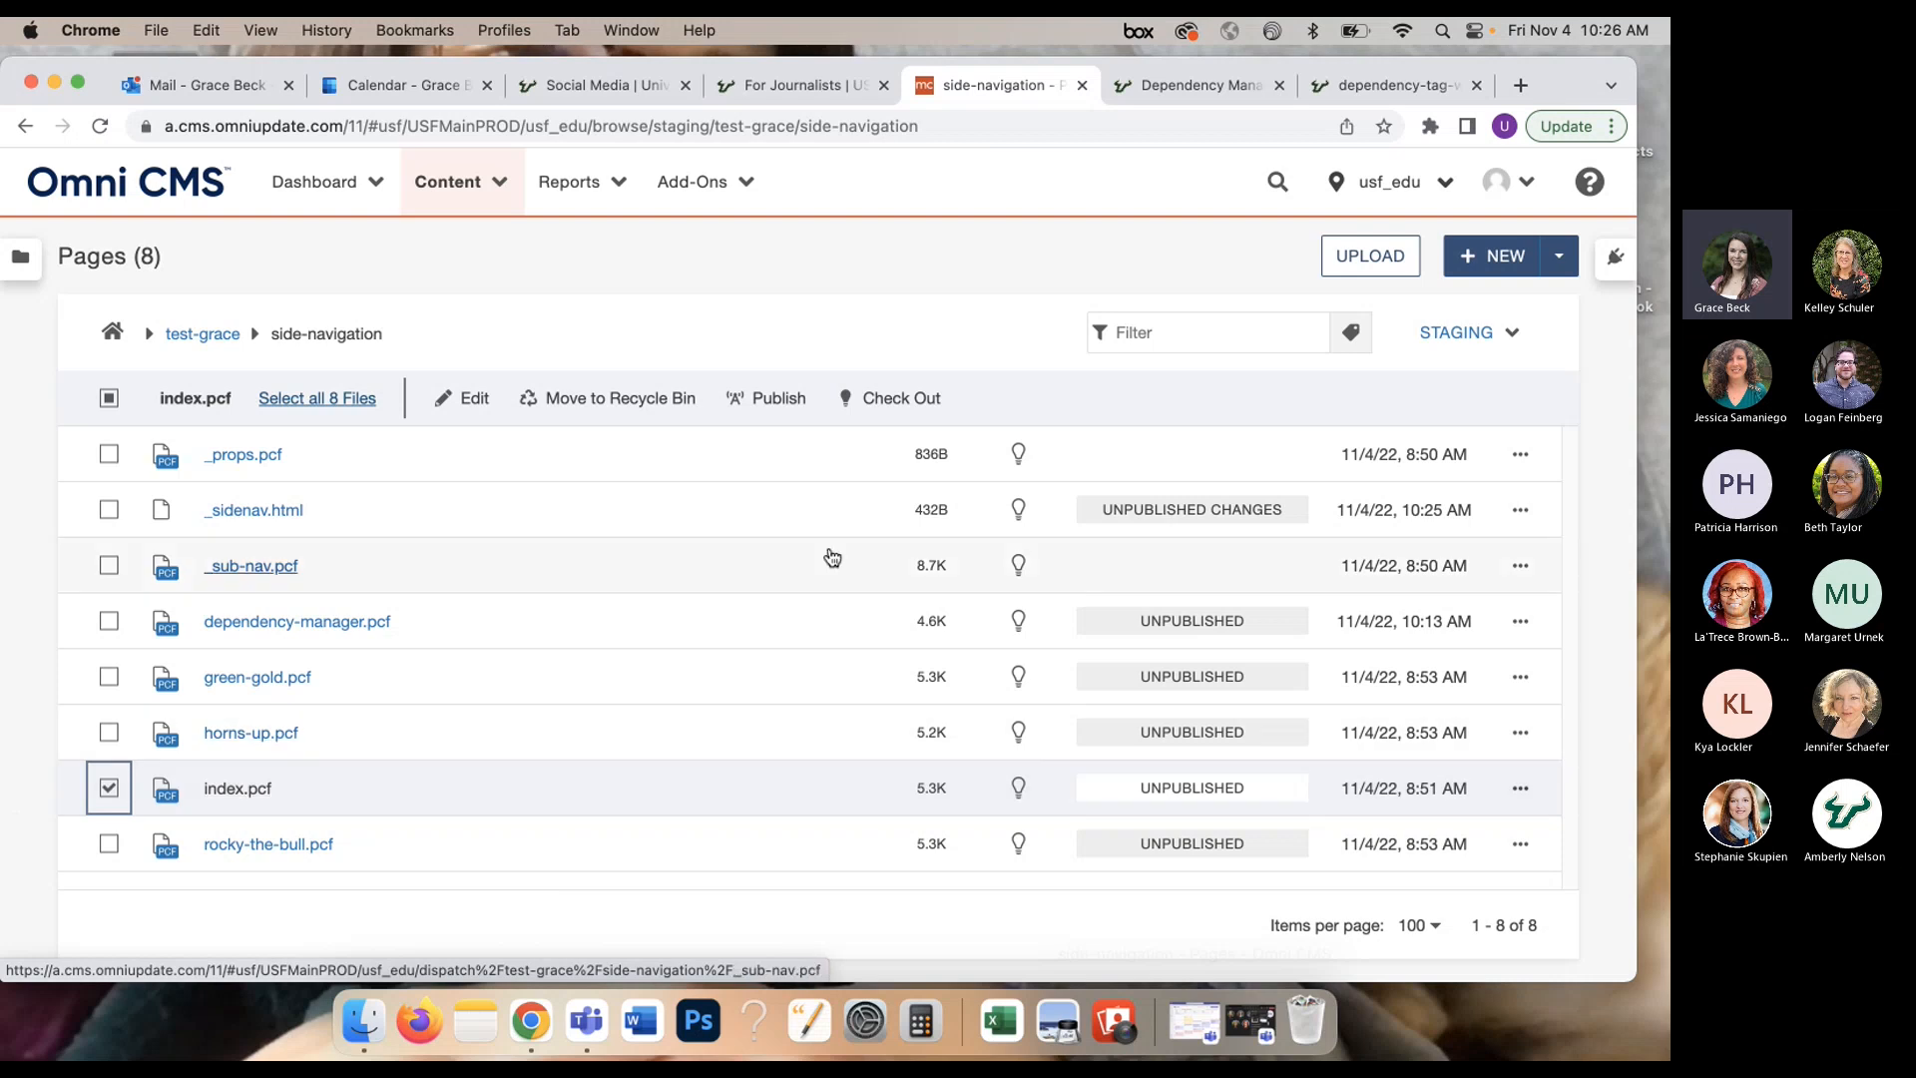
click(763, 405)
click(1009, 571)
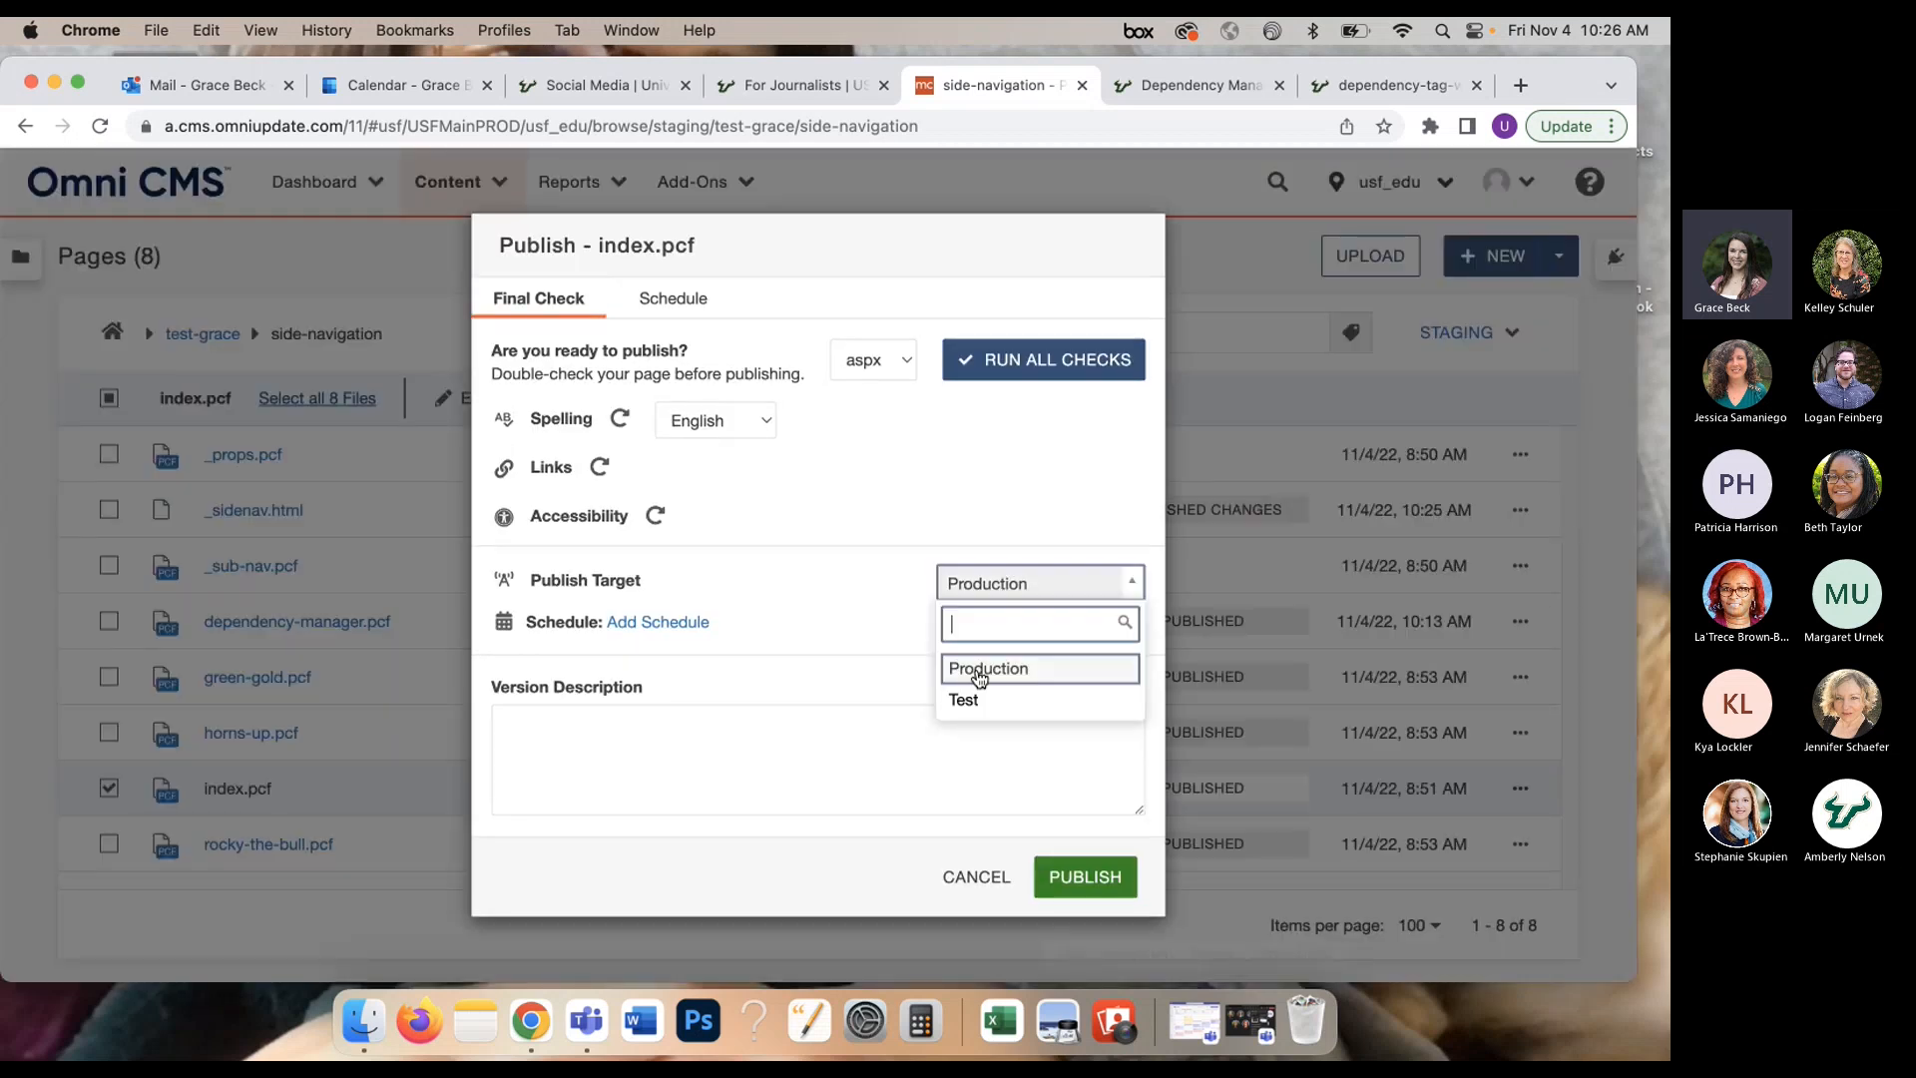
click(982, 693)
click(1086, 871)
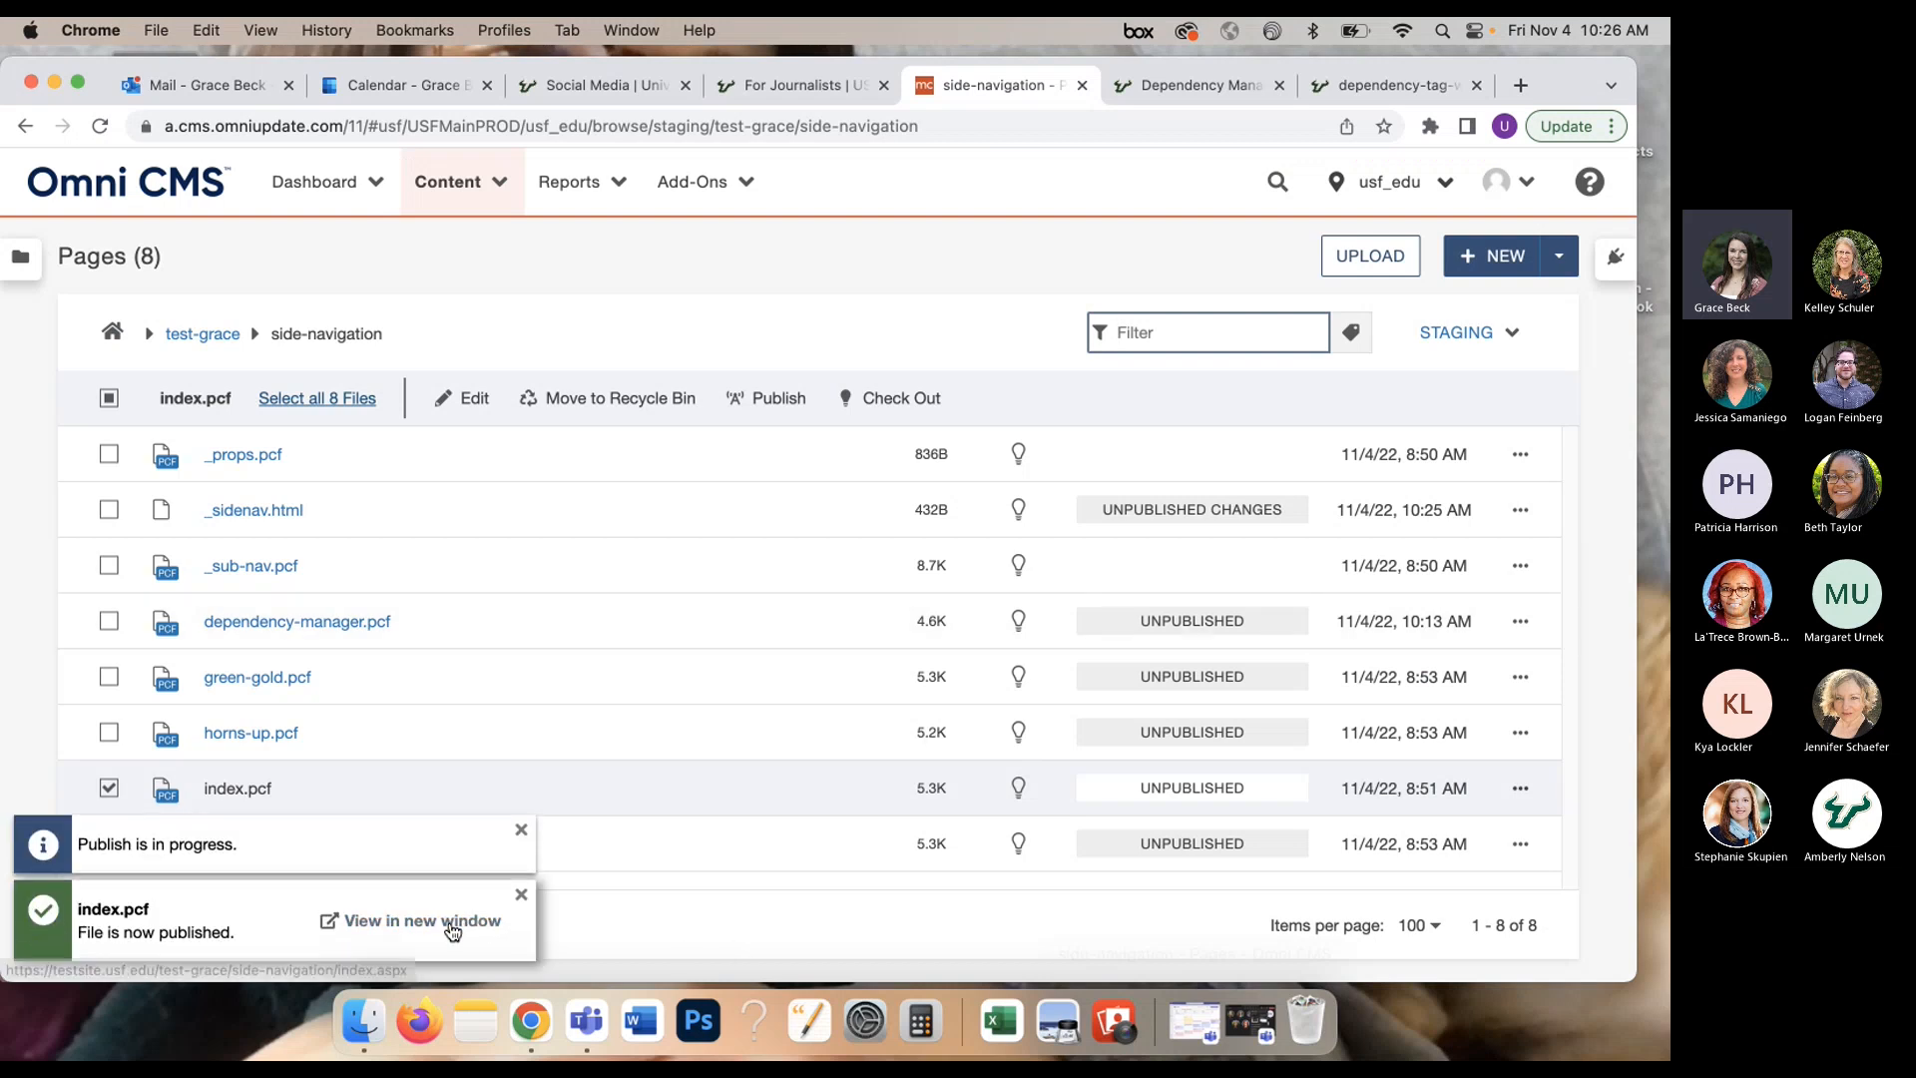
Step: View the published index page and follow its side navigation to Horns Up and the nested Traditions link
click(449, 922)
drag(1548, 66, 1547, 53)
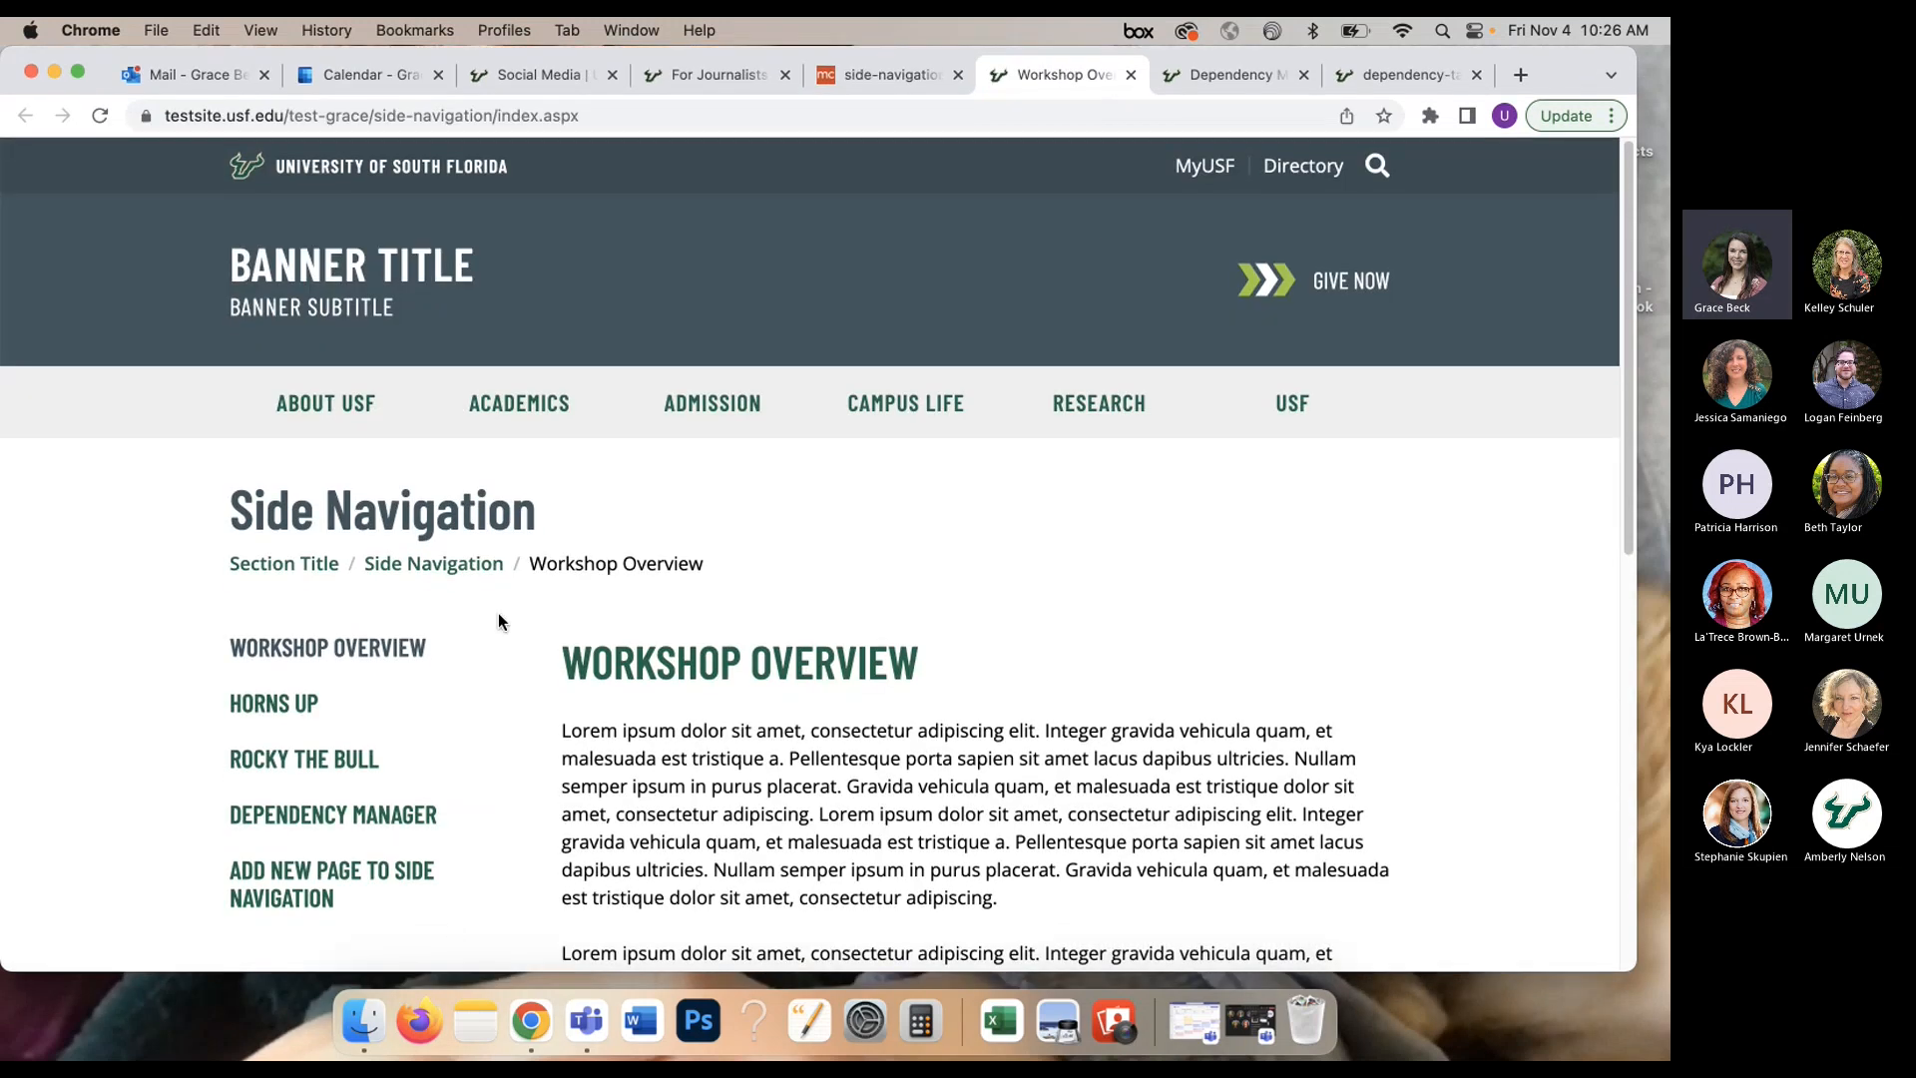
scroll(499, 614, down, 2)
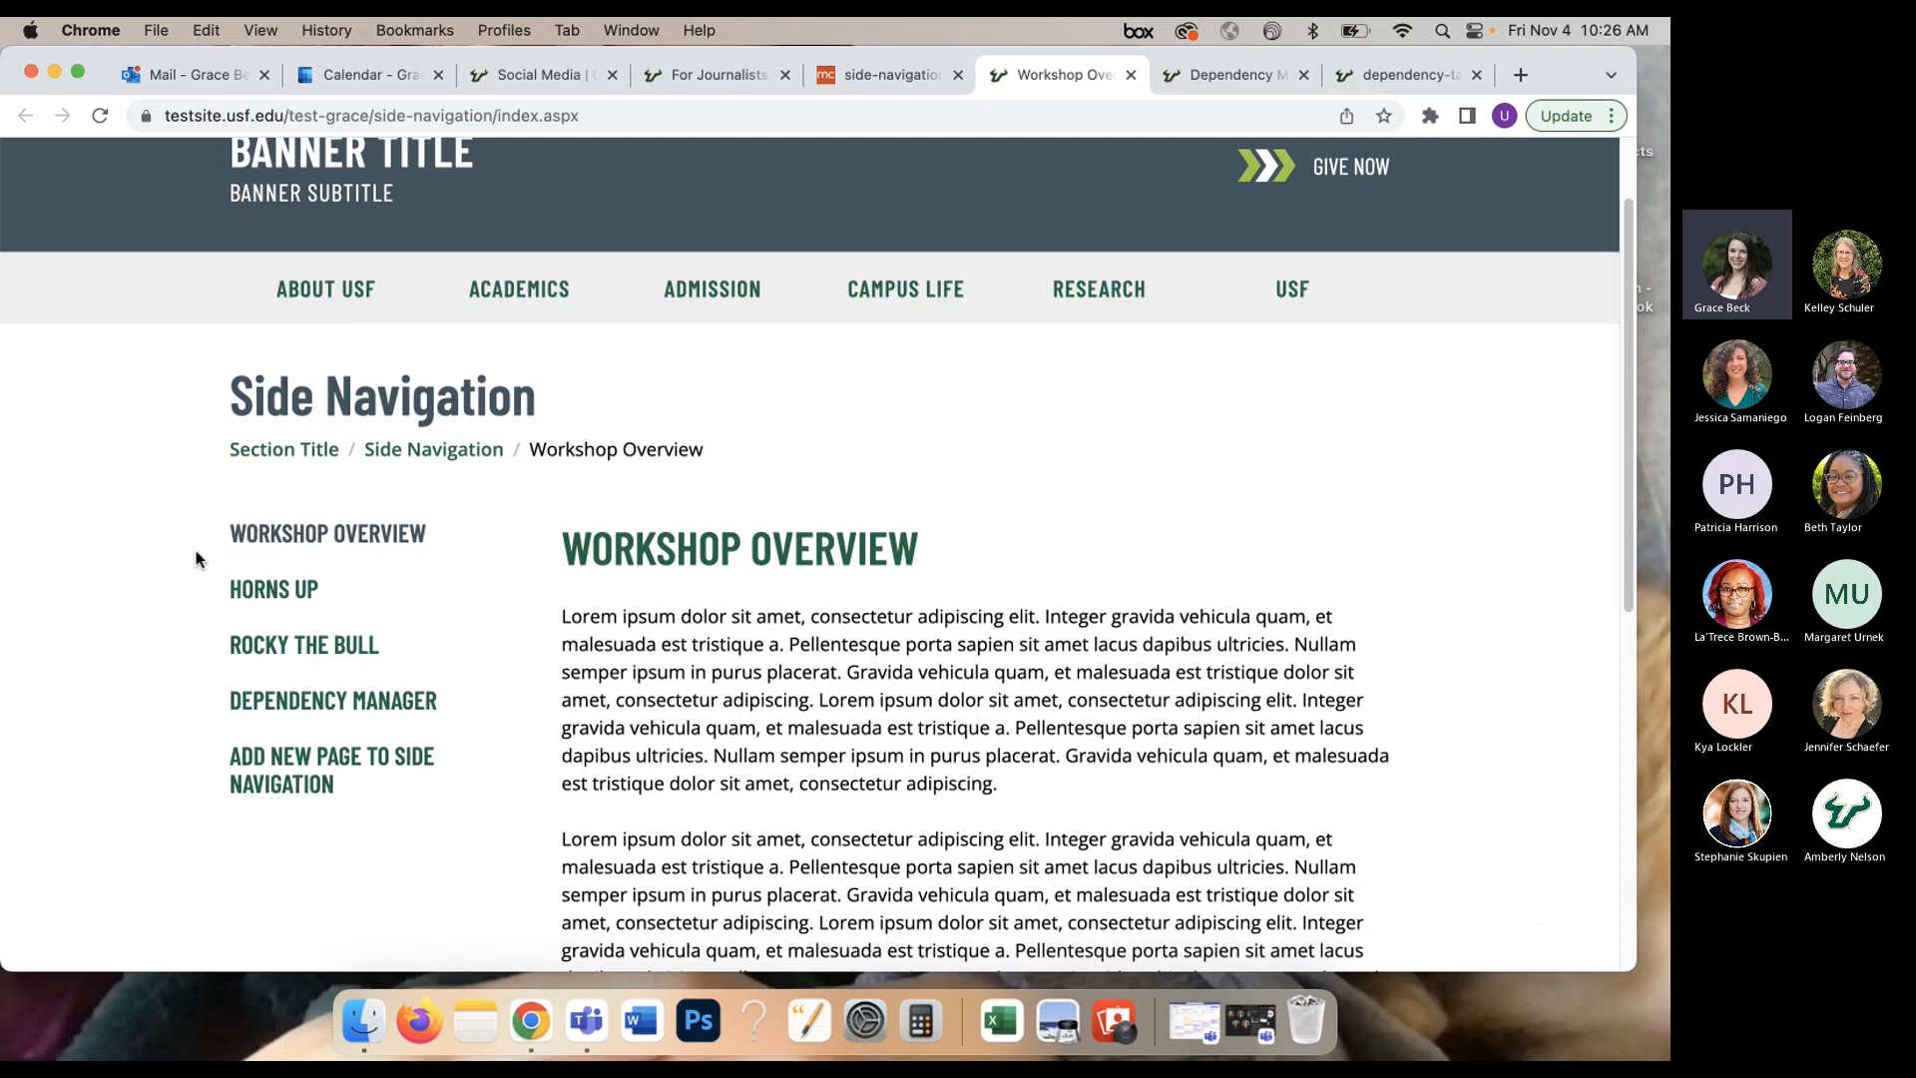
click(298, 595)
scroll(298, 589, down, 2)
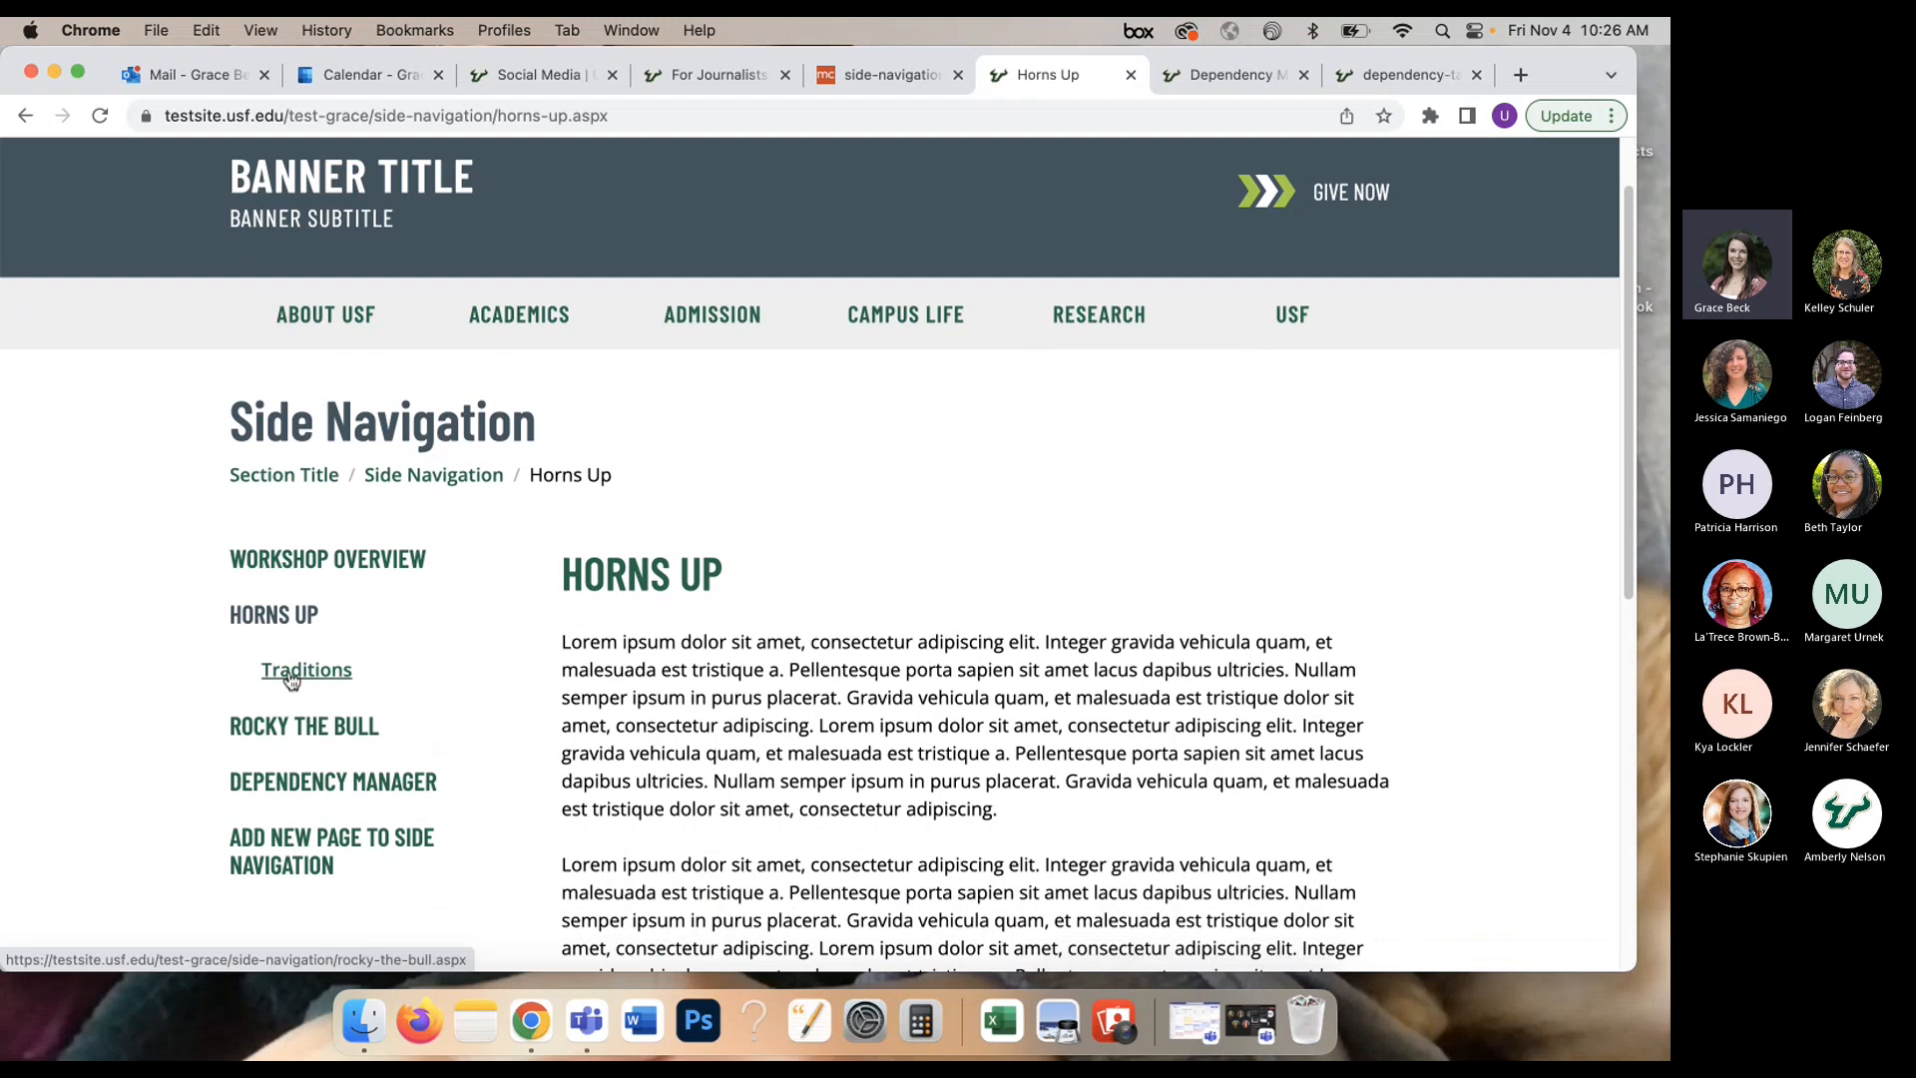
click(299, 674)
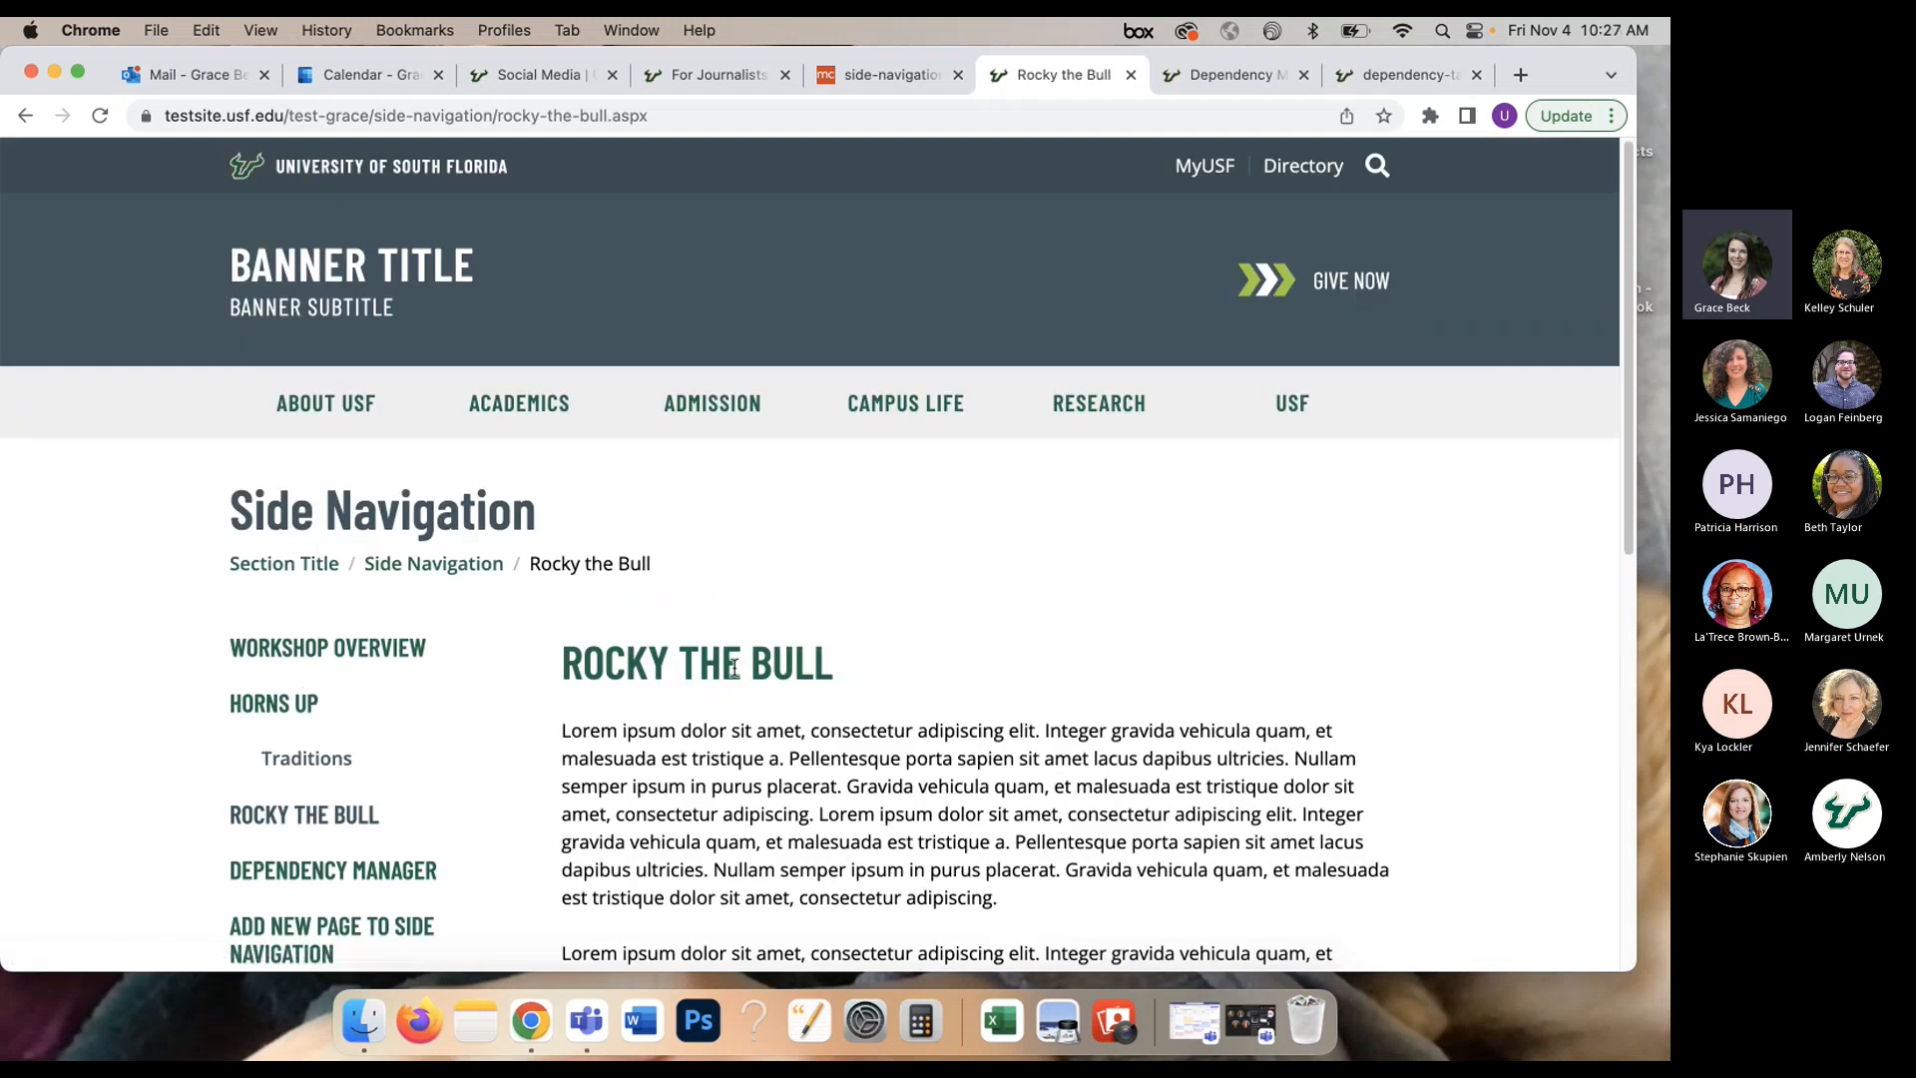
Step: Go back to the Horns Up page to check its side navigation and open the Dependency Manager page from it
click(297, 717)
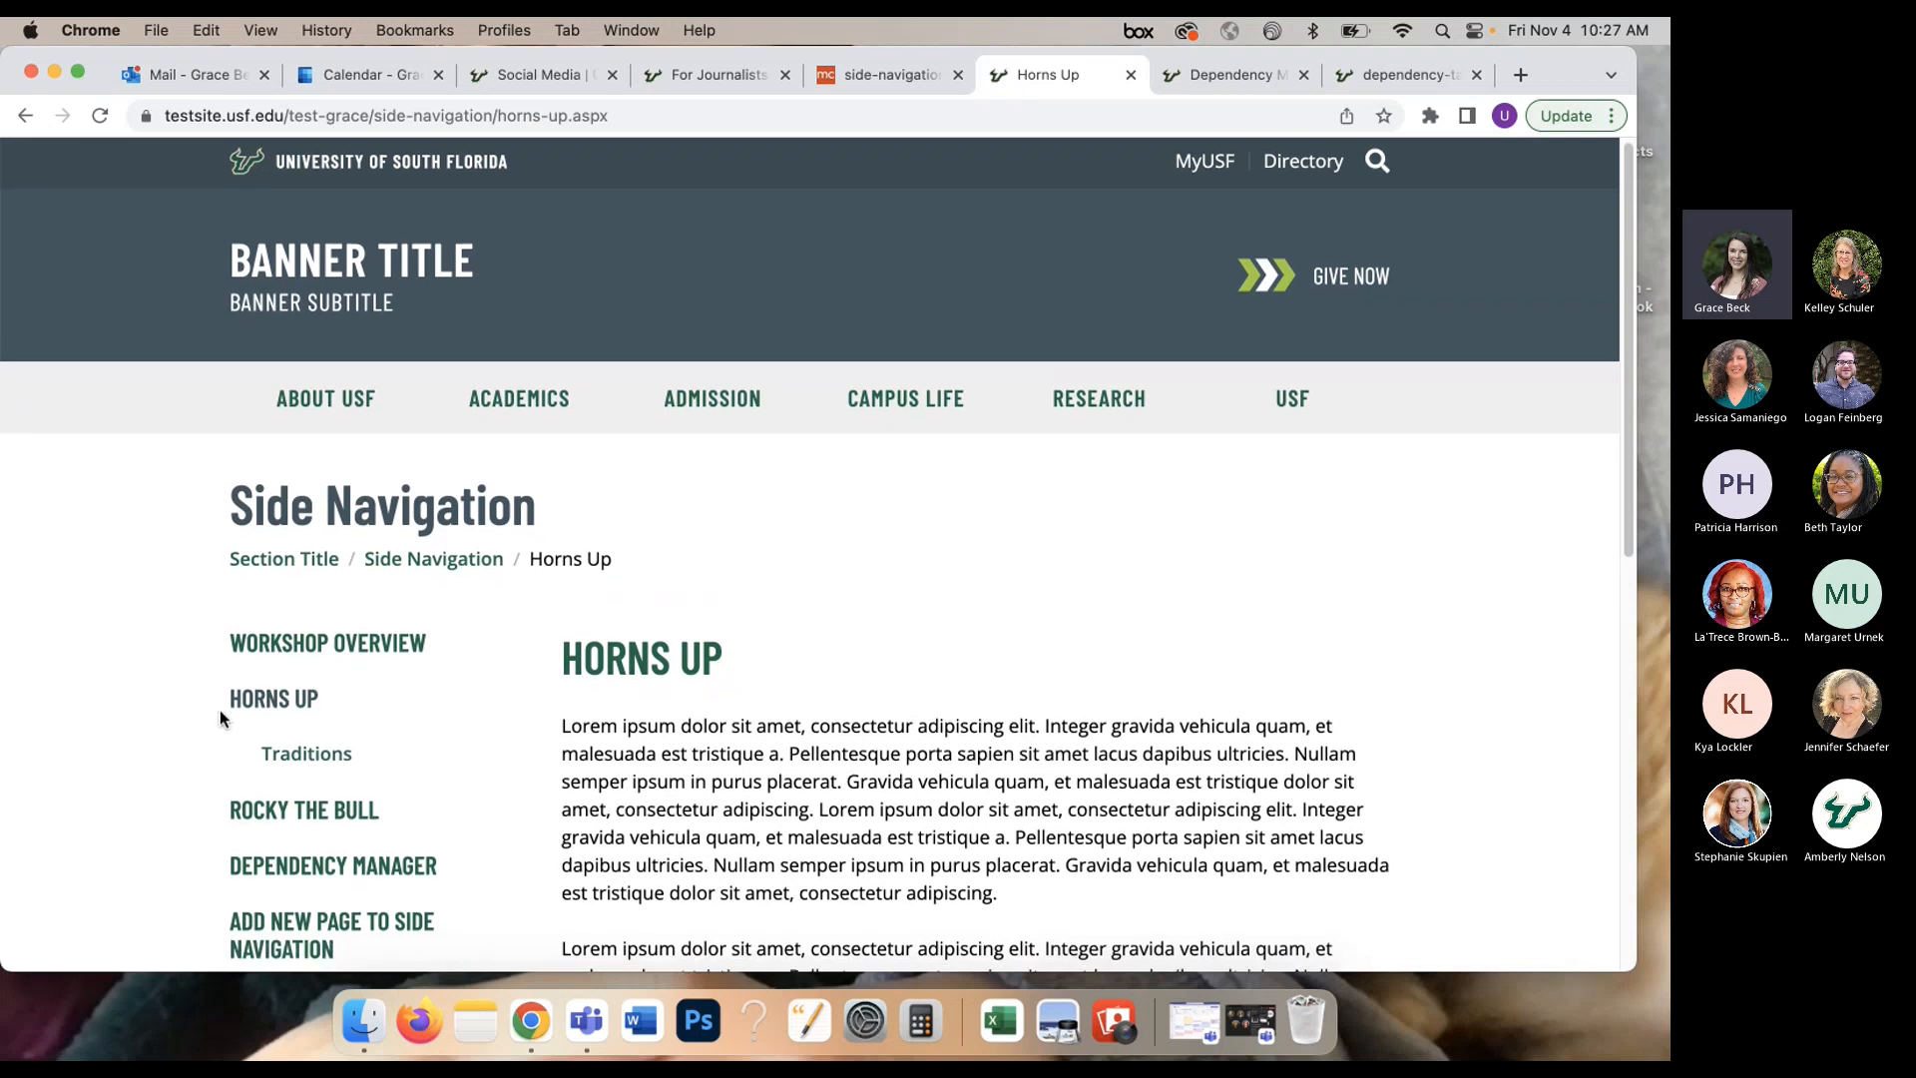
scroll(219, 709, down, 3)
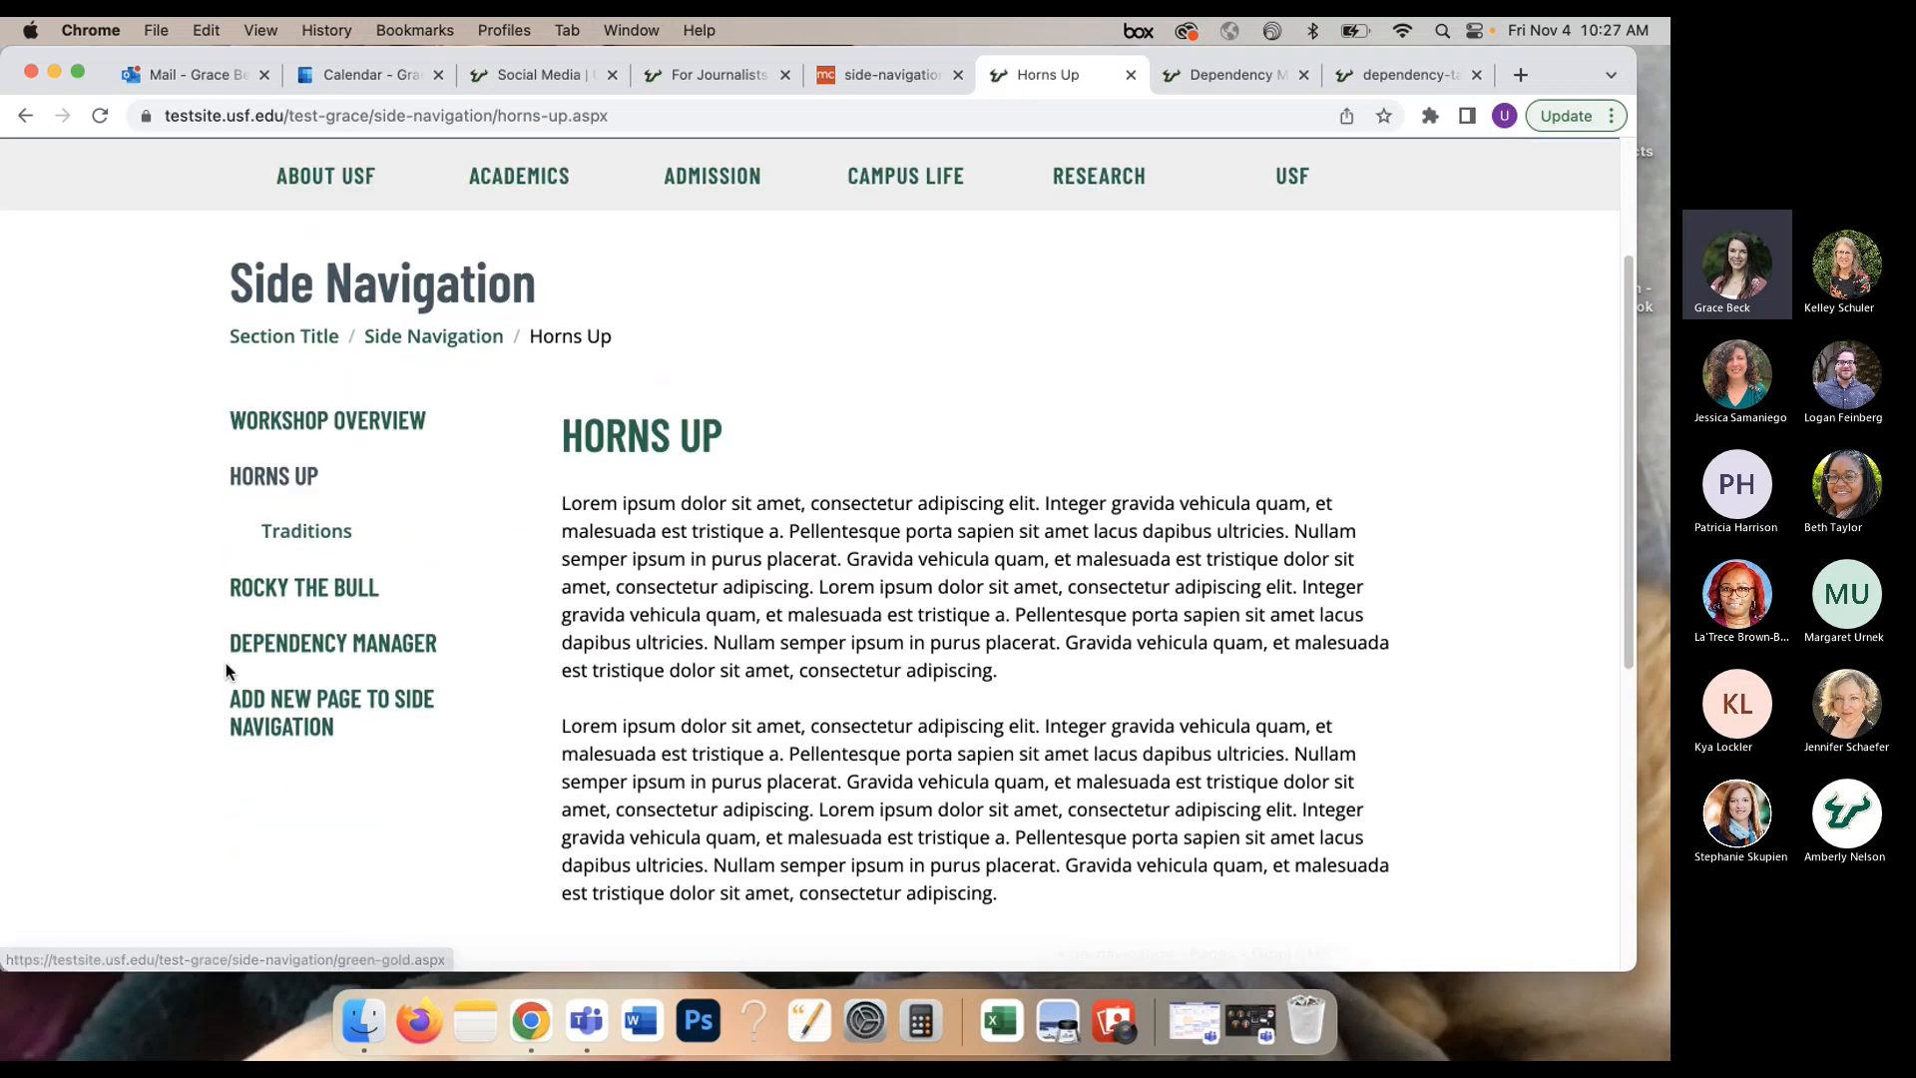
click(270, 647)
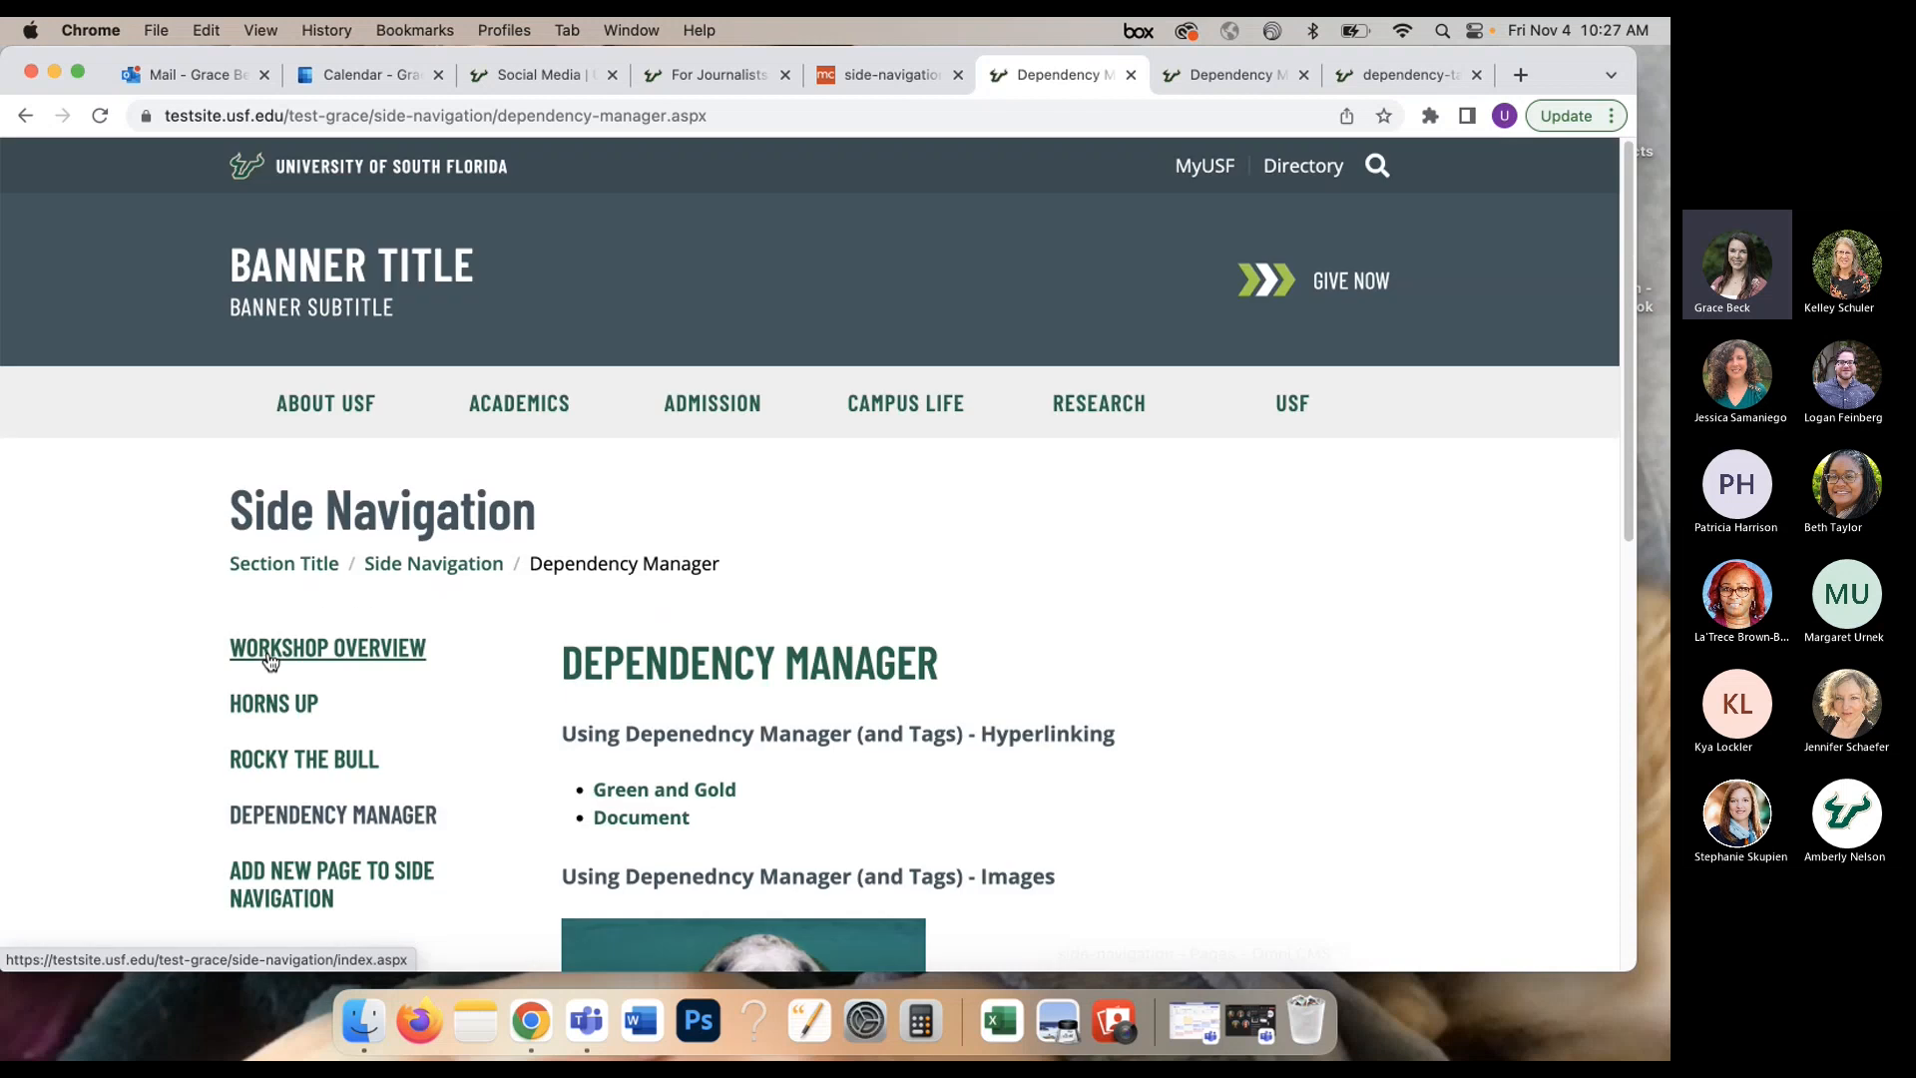